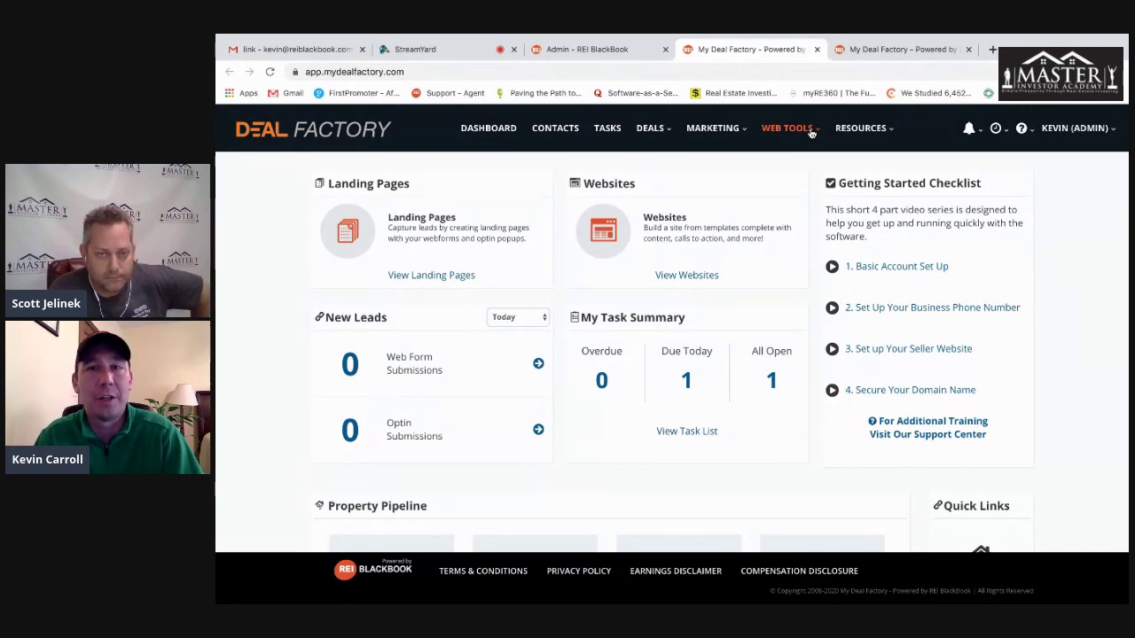
- Go to Web Tools > Domains and bring up the Add New options
click(811, 133)
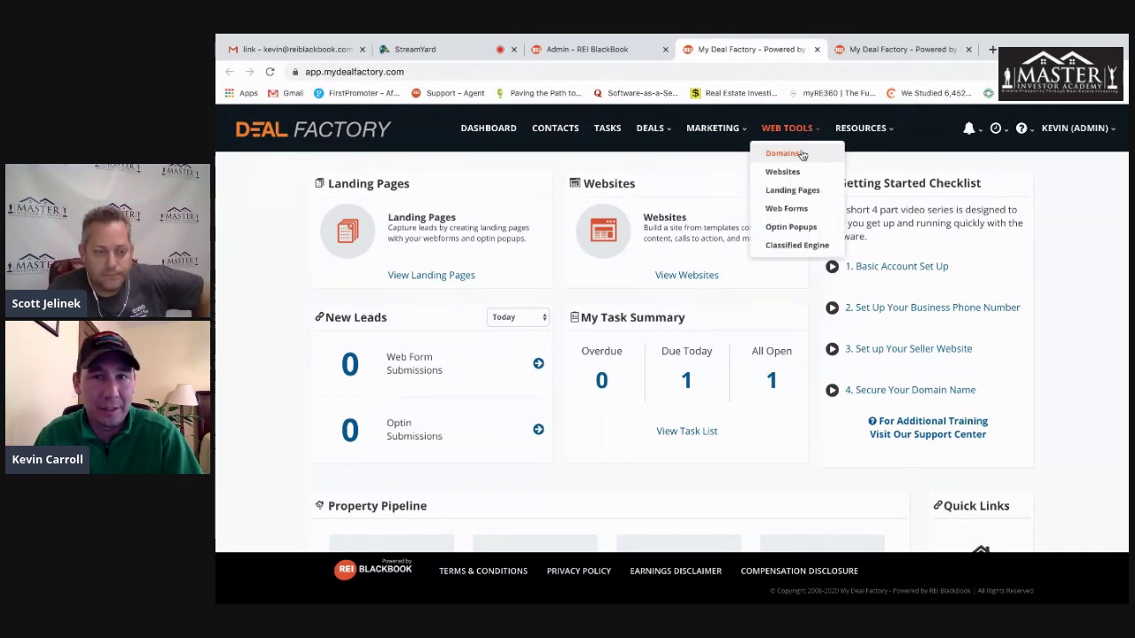
click(802, 155)
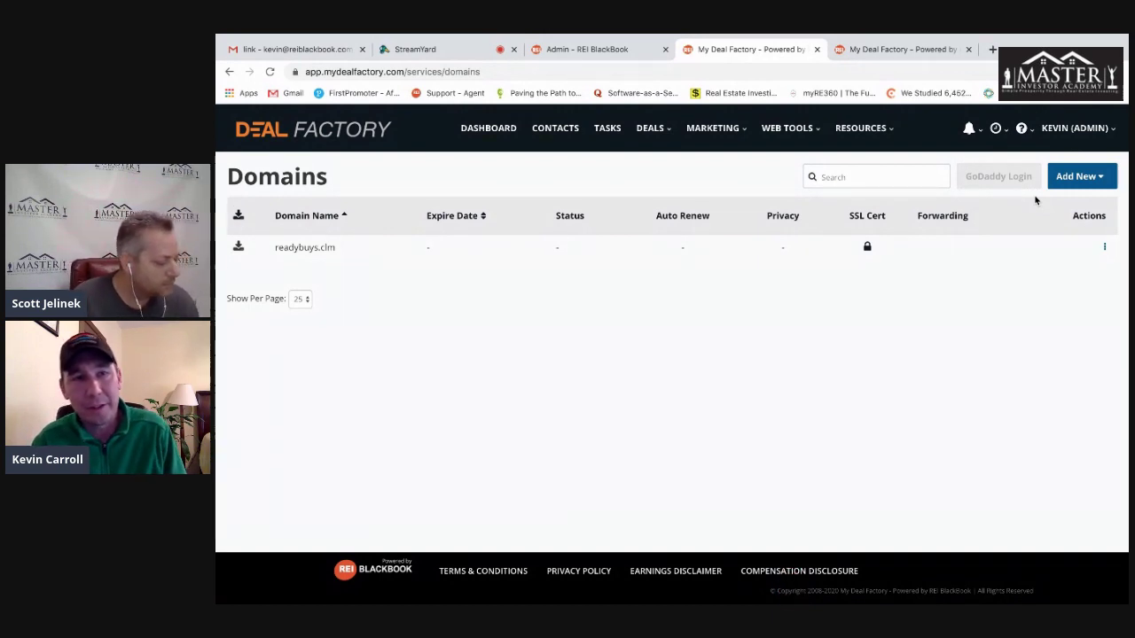
click(1077, 182)
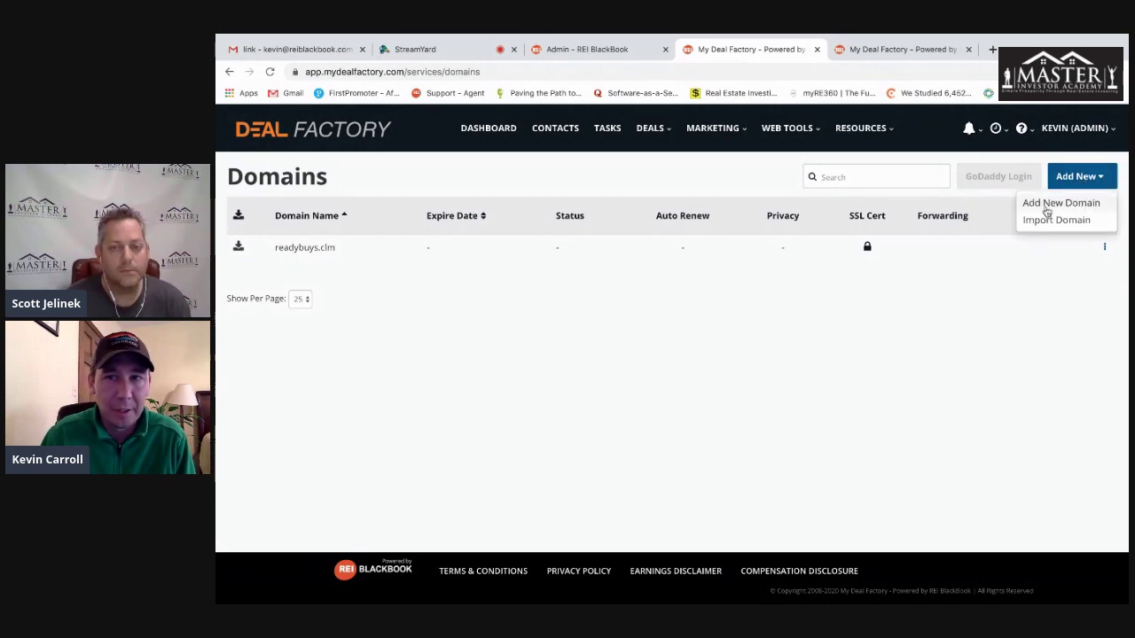
- Check availability of the new domain scottbuysallhousesallthetime.com
click(1058, 204)
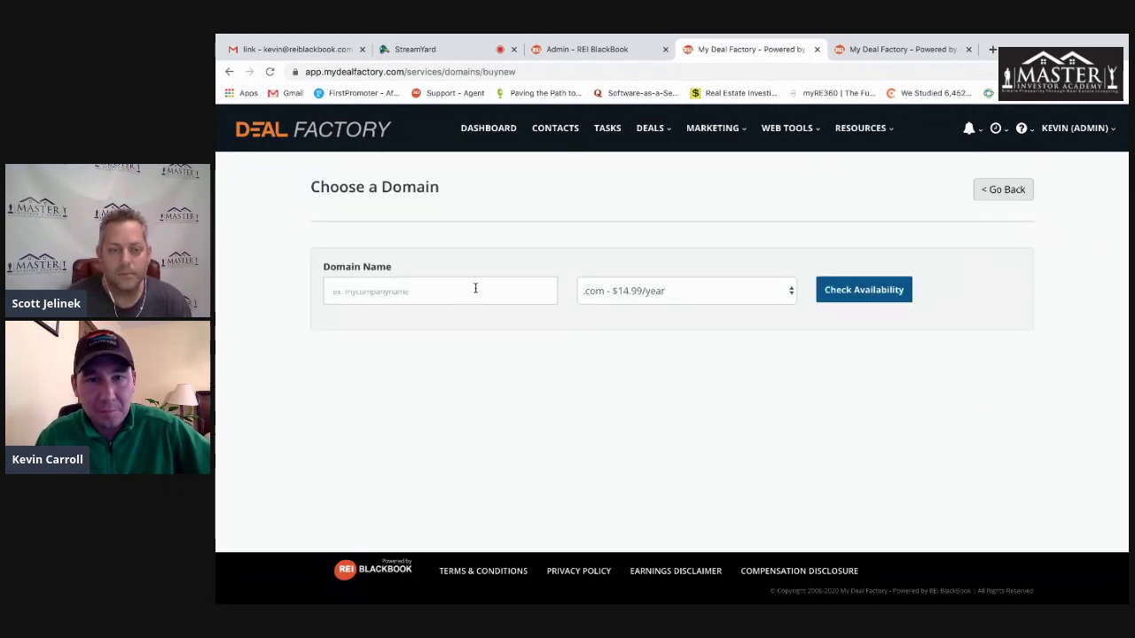
click(476, 289)
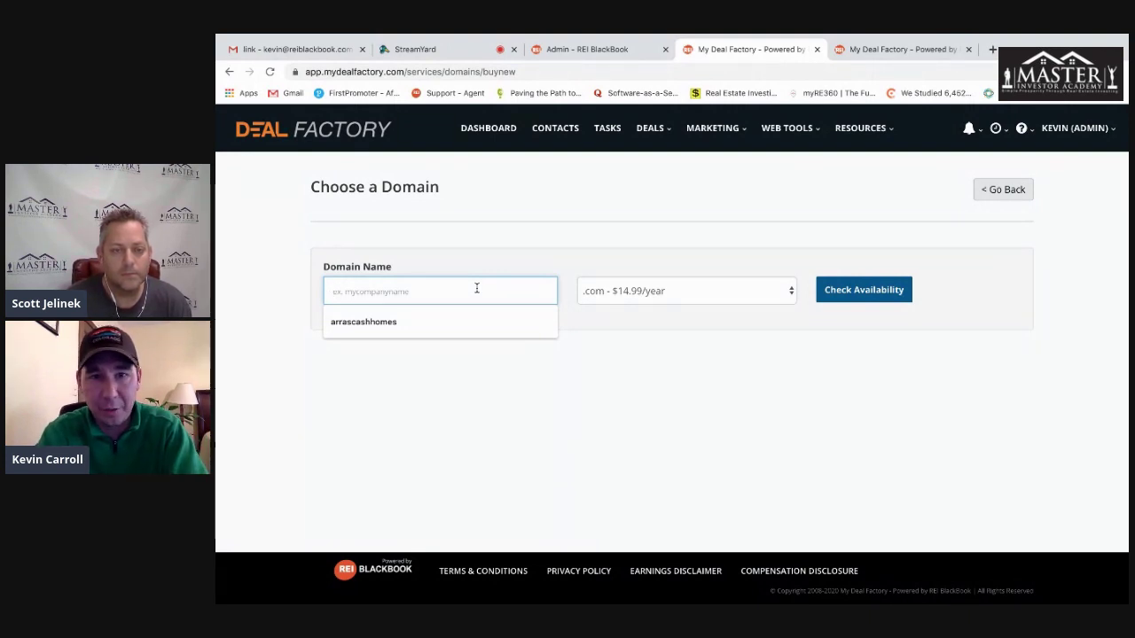
text(scottbu)
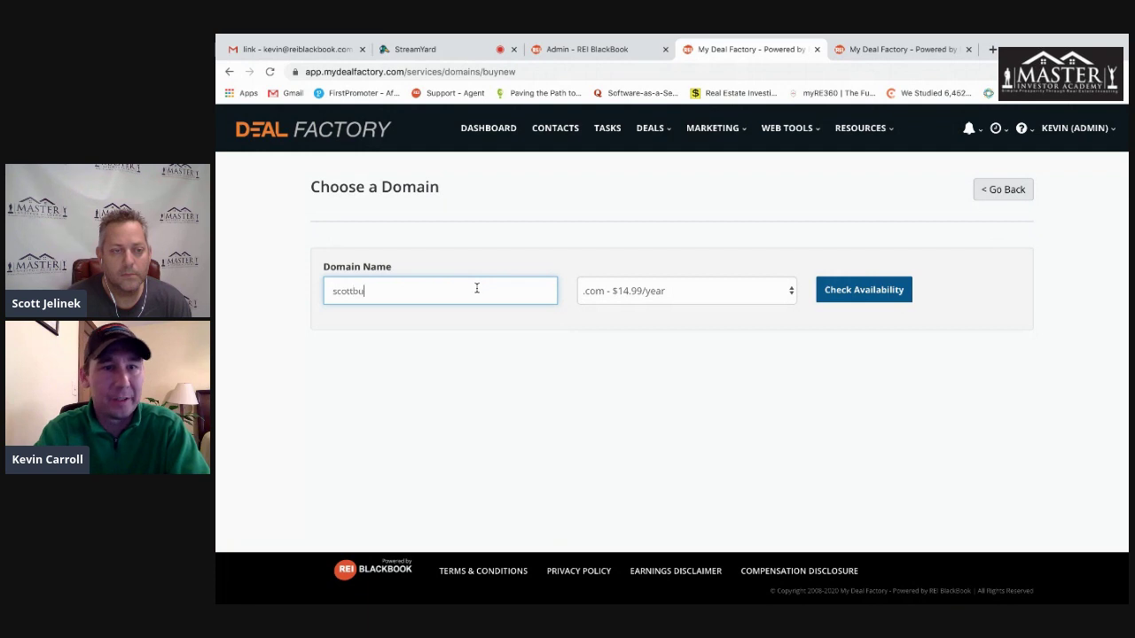
text(ysallhousesallthetime)
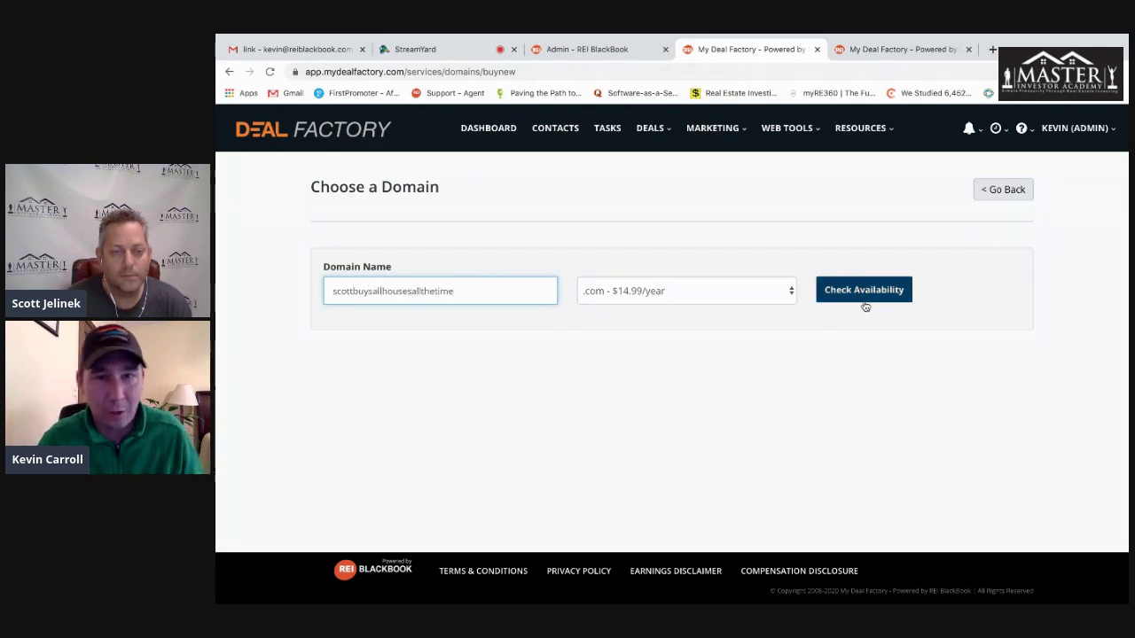
click(864, 290)
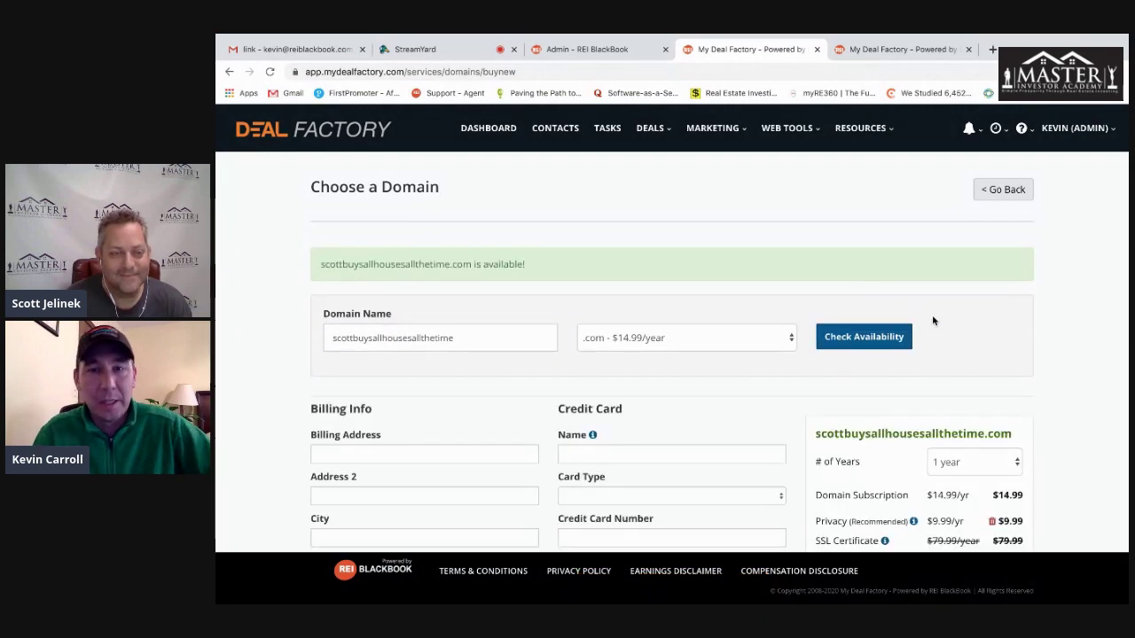
- Review the 1-year order summary, including the $79.99 SSL certificate line and the $24.98 total
scroll(1029, 355, down, 4)
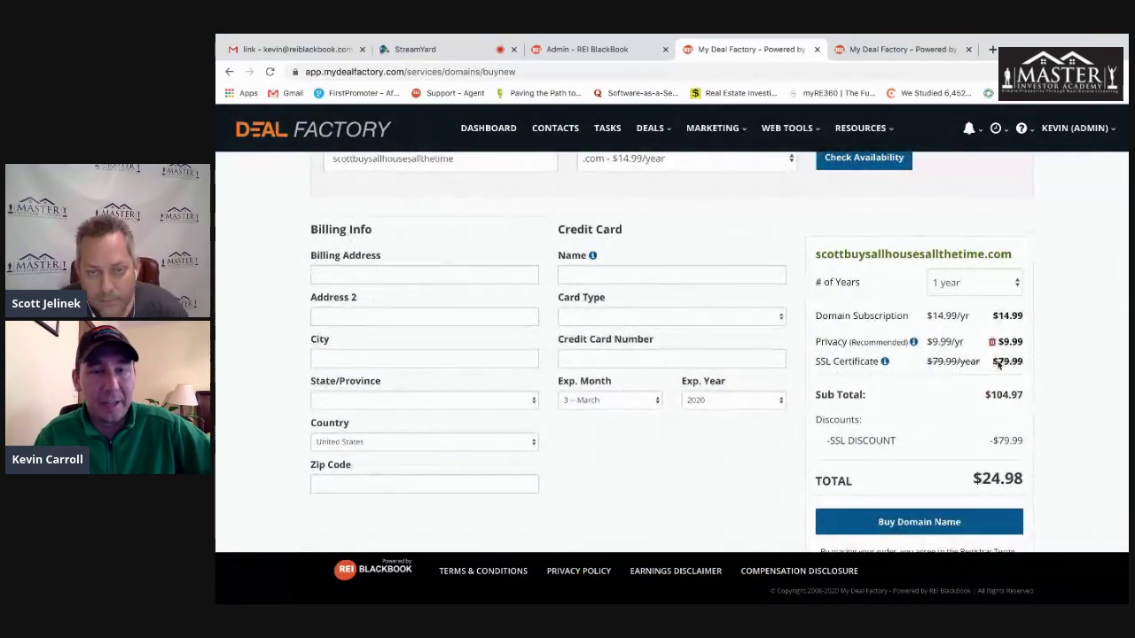
scroll(1022, 364, down, 1)
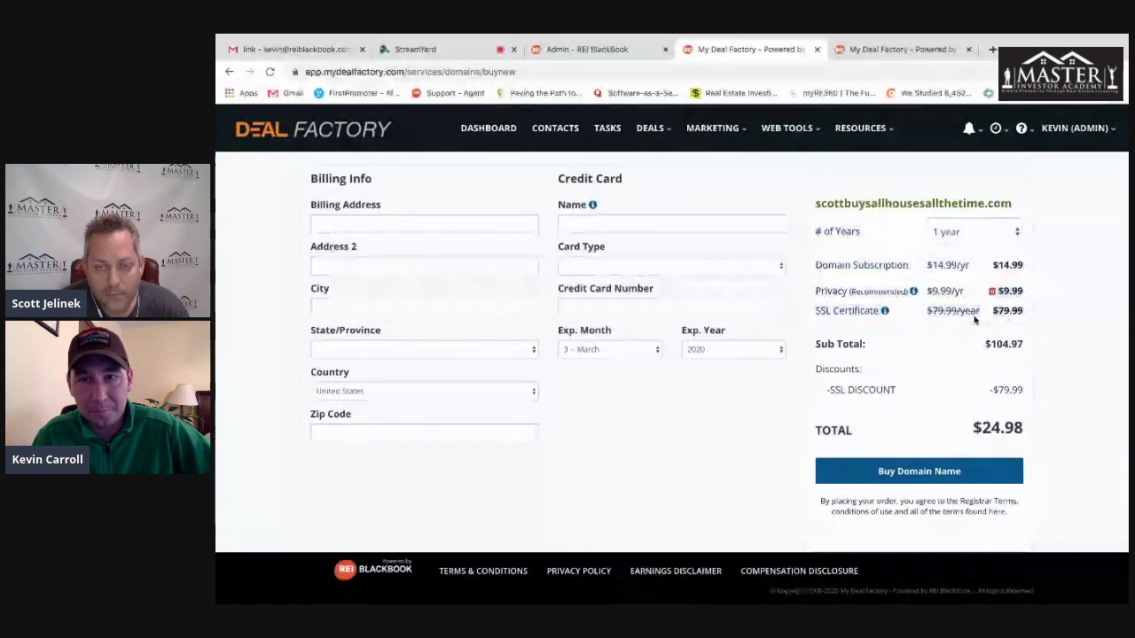
drag(814, 311, 904, 317)
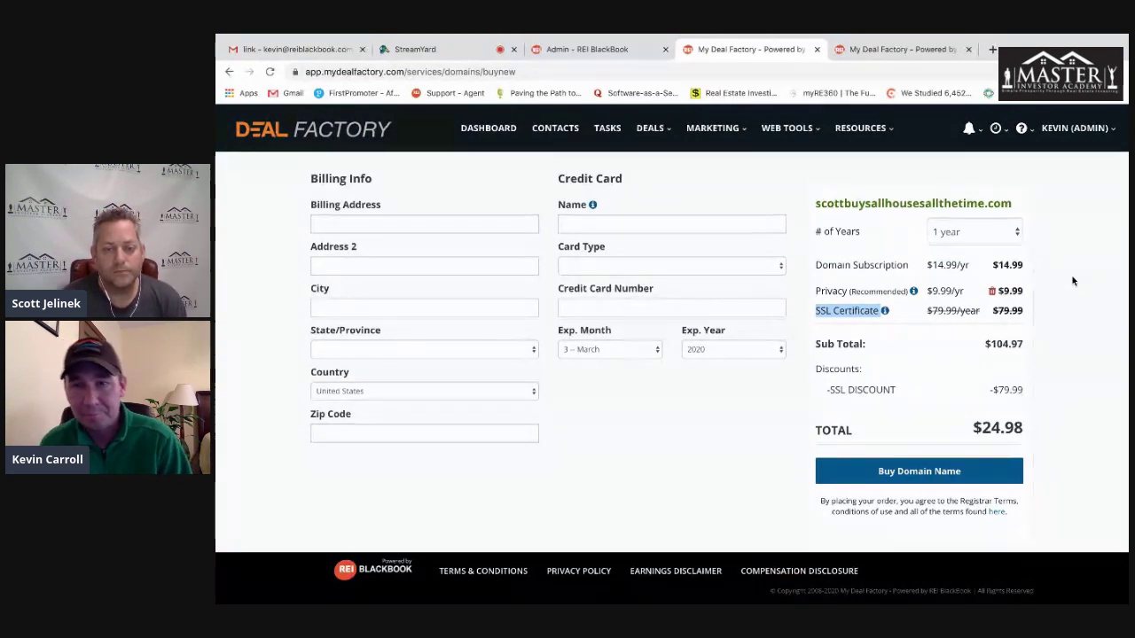
drag(1024, 313, 994, 312)
click(1066, 313)
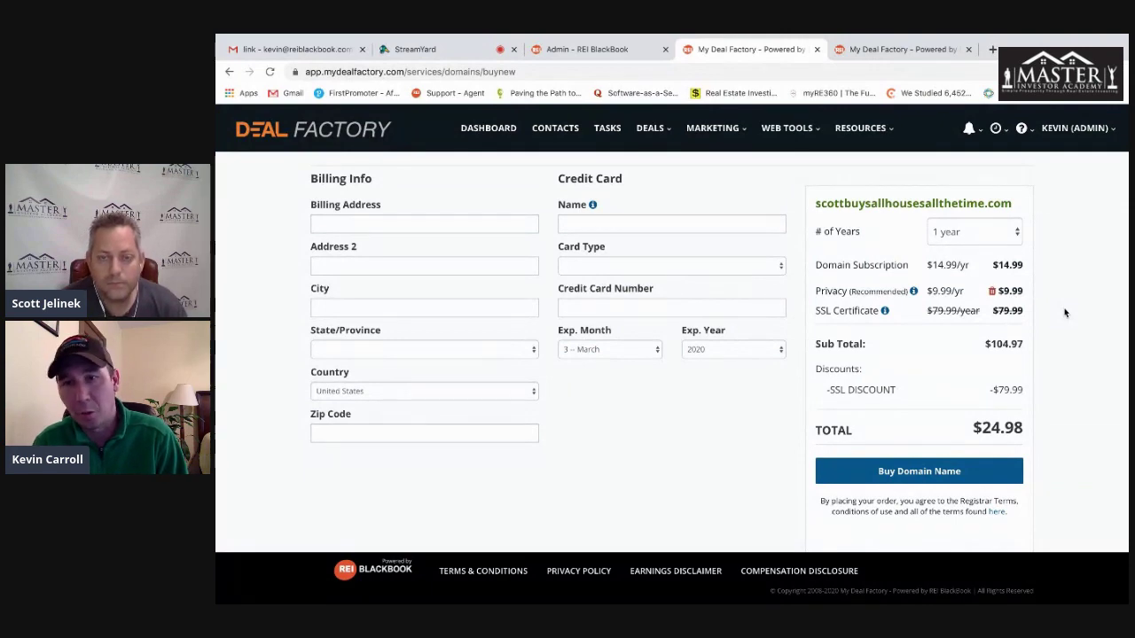
drag(1027, 315, 987, 314)
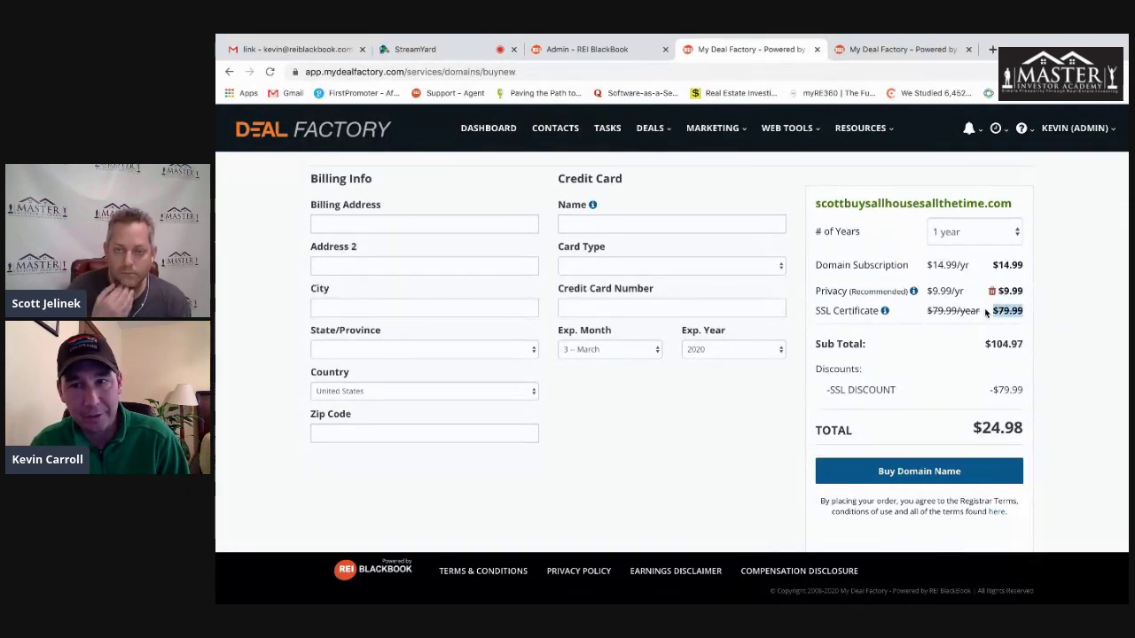
click(1096, 287)
scroll(1082, 281, up, 3)
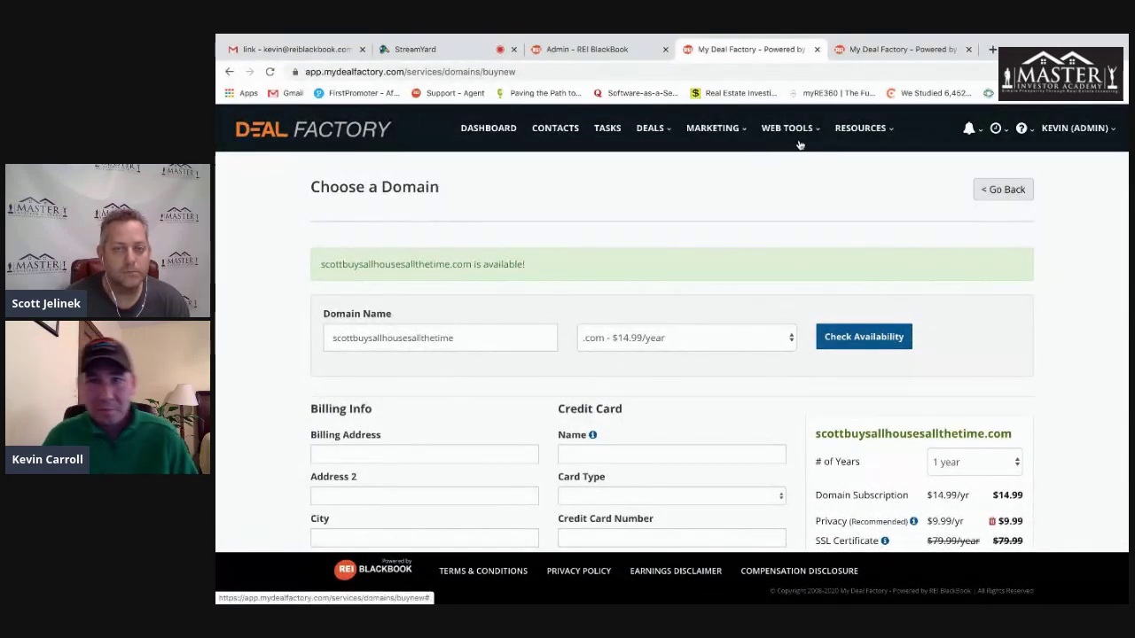
- Go to the Websites list and browse the templates for a new site
mouse_move(787, 128)
click(793, 171)
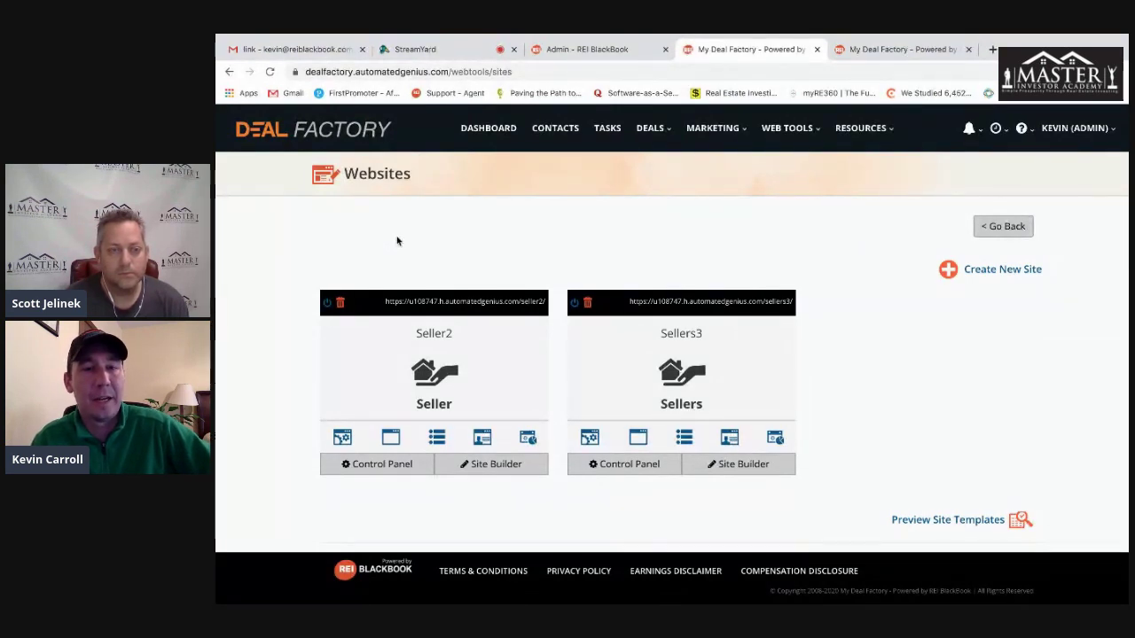
click(991, 270)
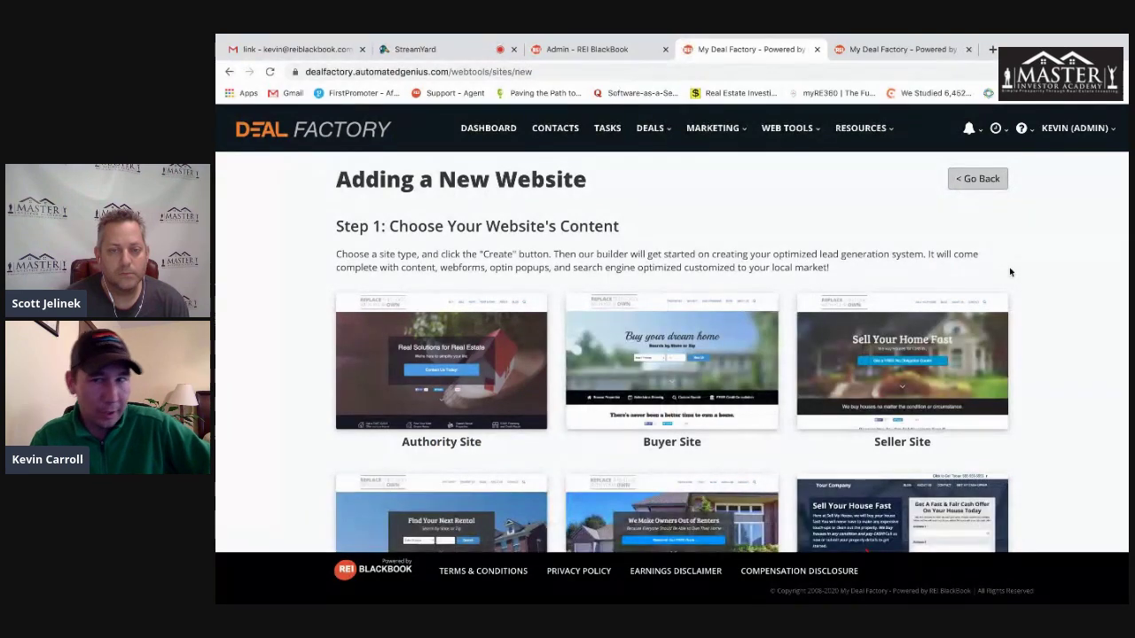
scroll(1071, 277, down, 1)
scroll(1071, 277, down, 3)
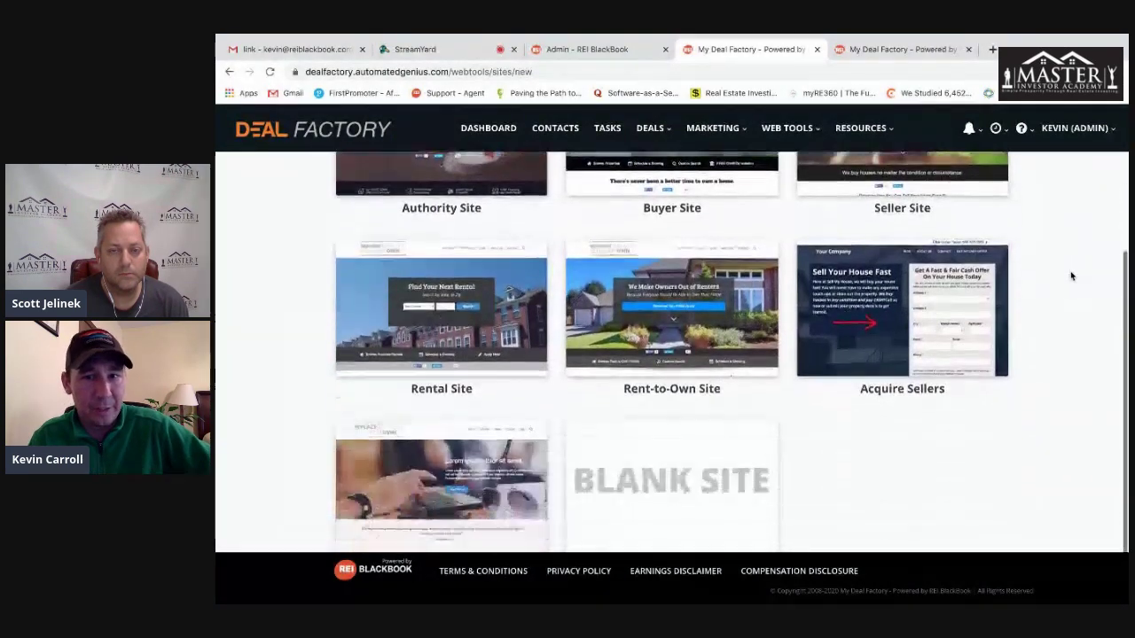
scroll(1071, 276, up, 2)
scroll(1071, 277, up, 1)
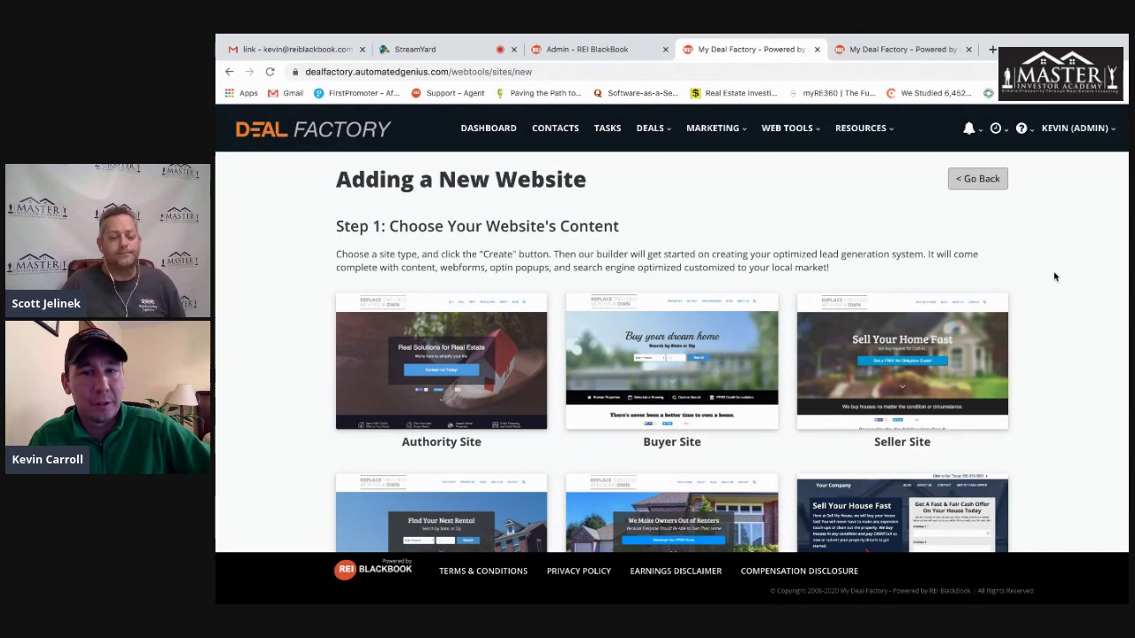
scroll(1054, 277, down, 1)
- Build a new site from the Seller Site template, confirm it, and open the live Seller2 site
mouse_move(987, 336)
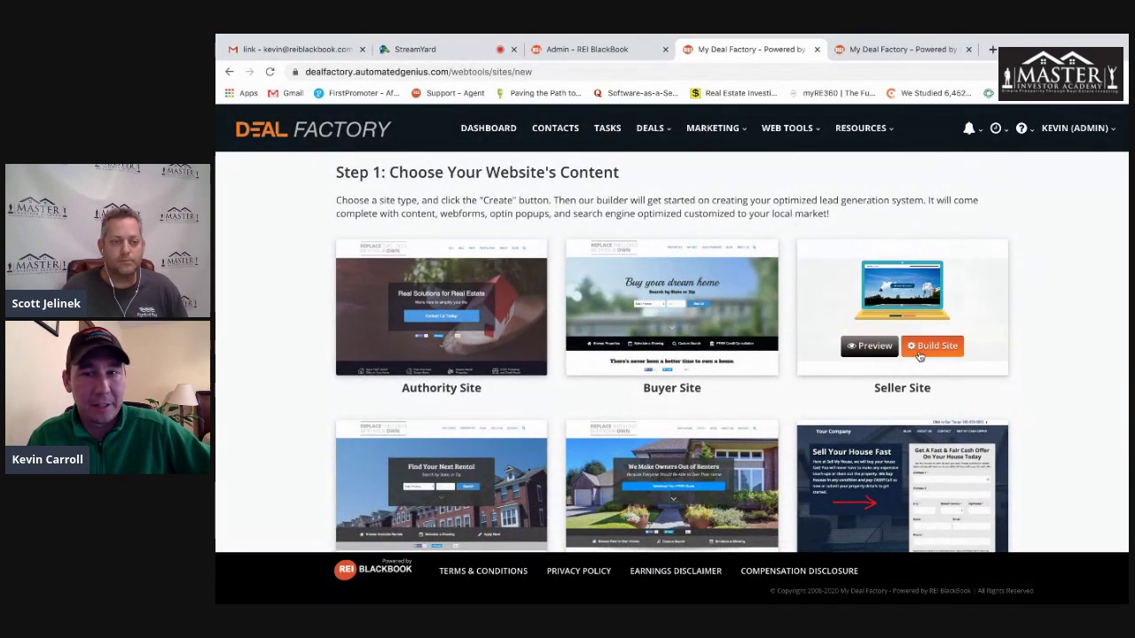
click(936, 347)
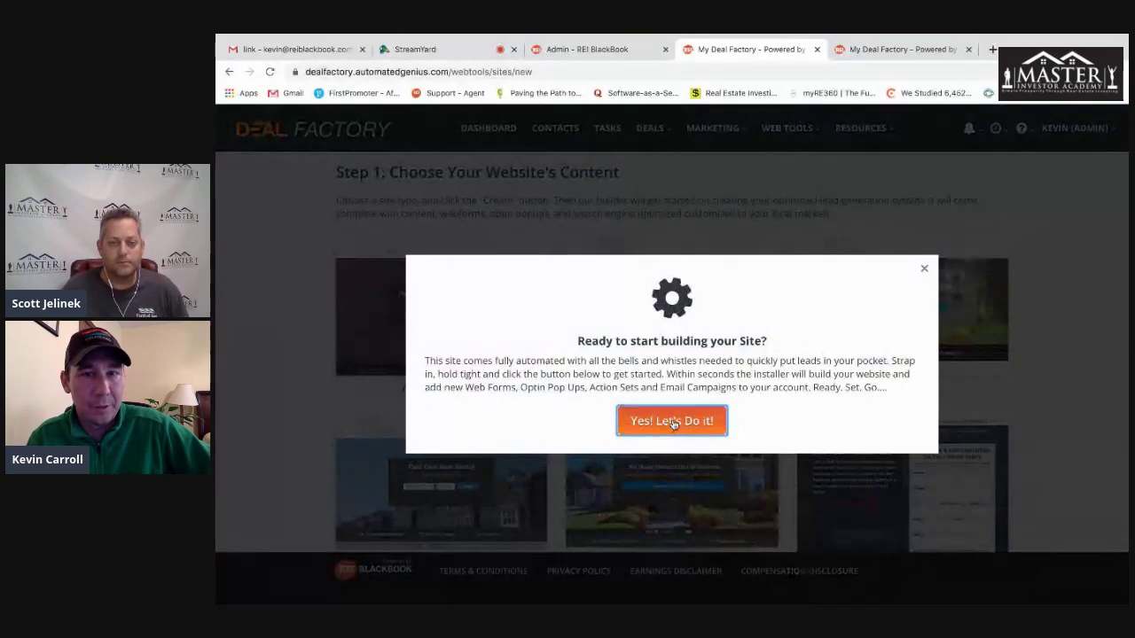
click(673, 423)
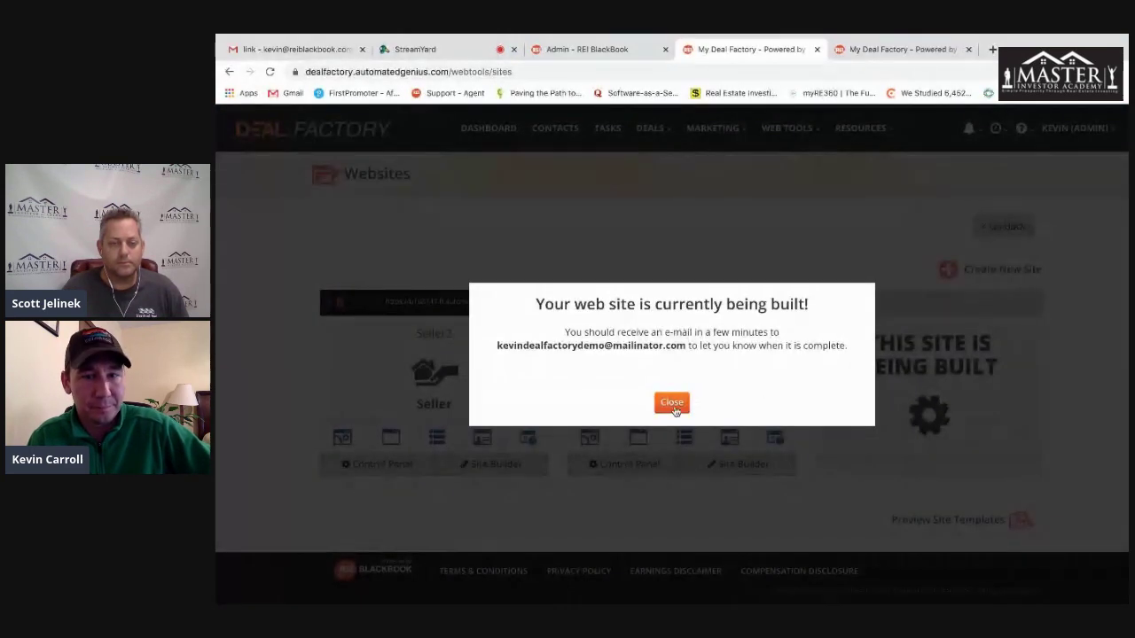
click(672, 404)
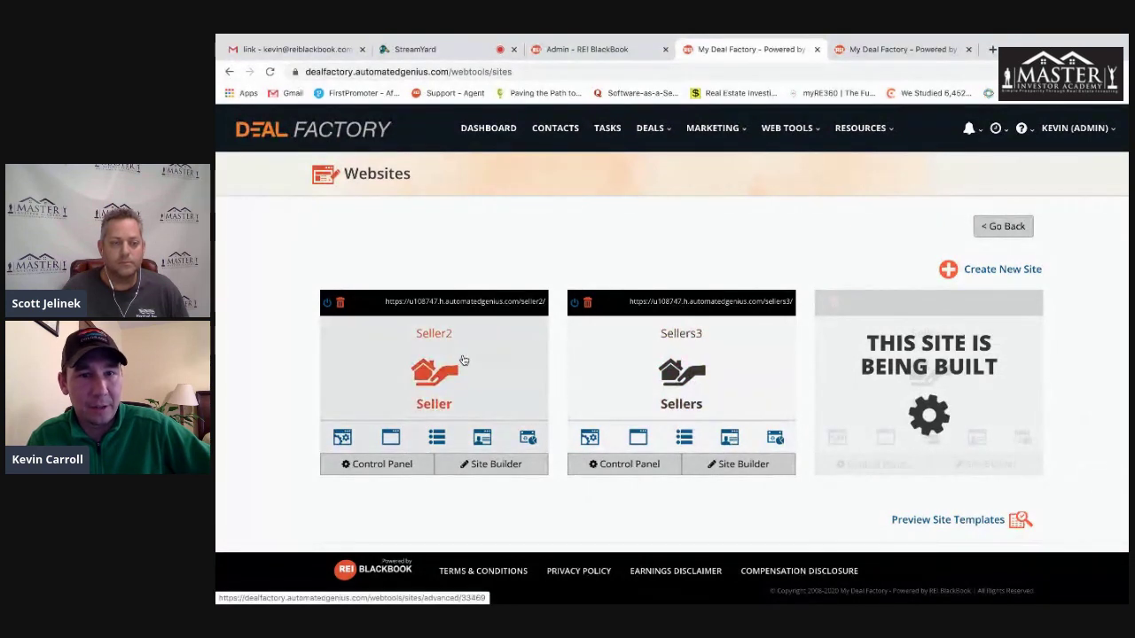
click(443, 303)
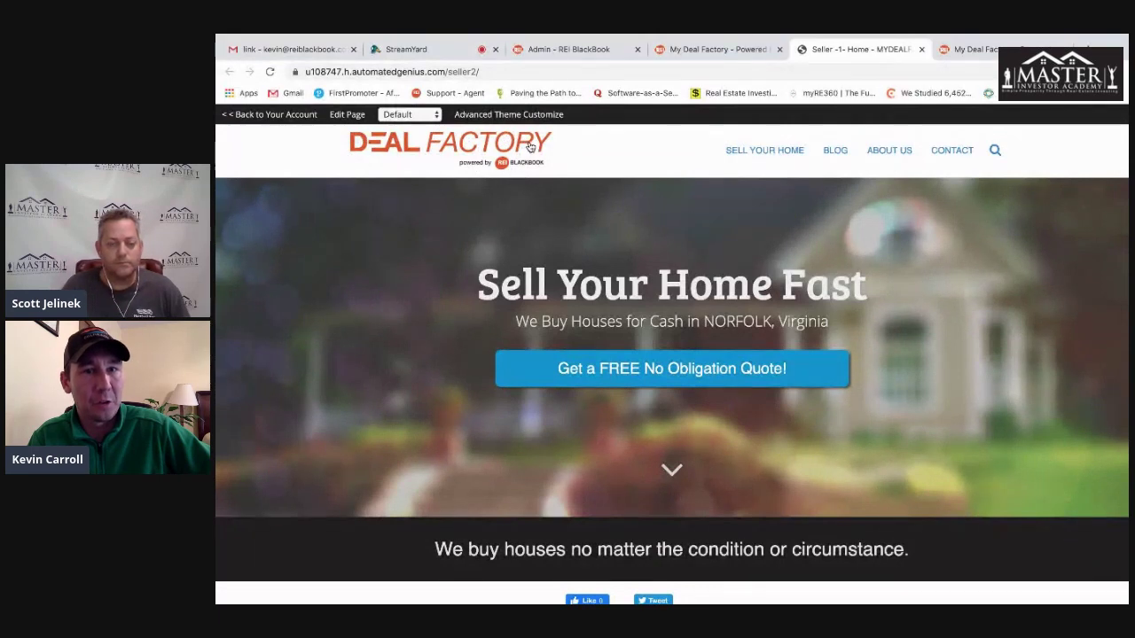
- Visit the seller site's fast cash offer and Stop Foreclosure pages, noting the NORFOLK, Virginia location
mouse_move(780, 151)
click(778, 153)
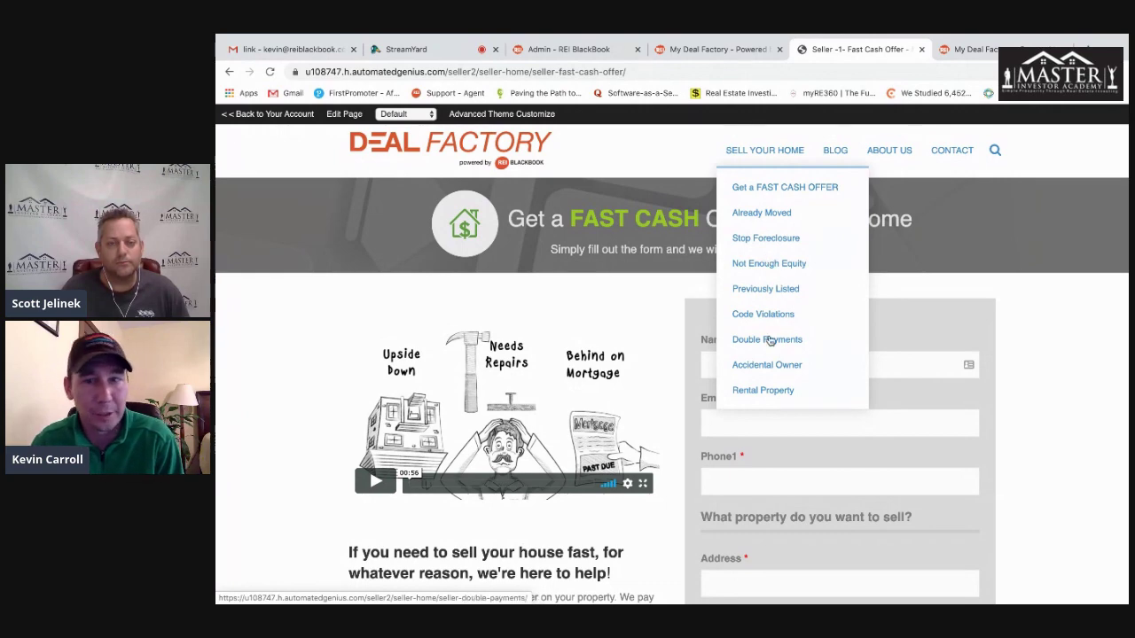
click(772, 241)
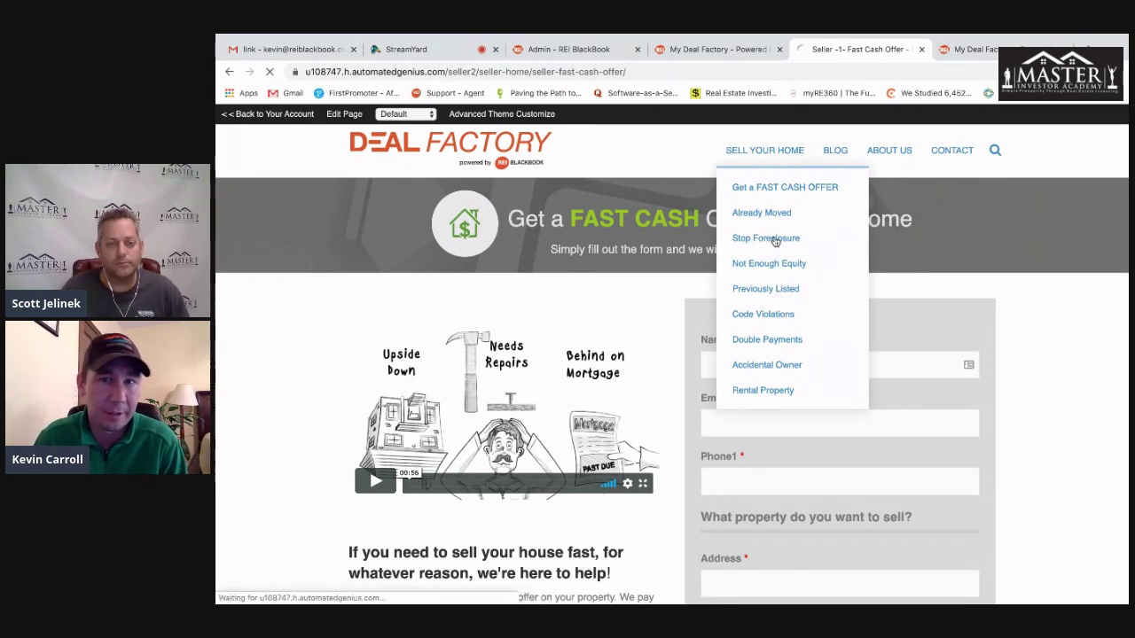
scroll(324, 346, down, 2)
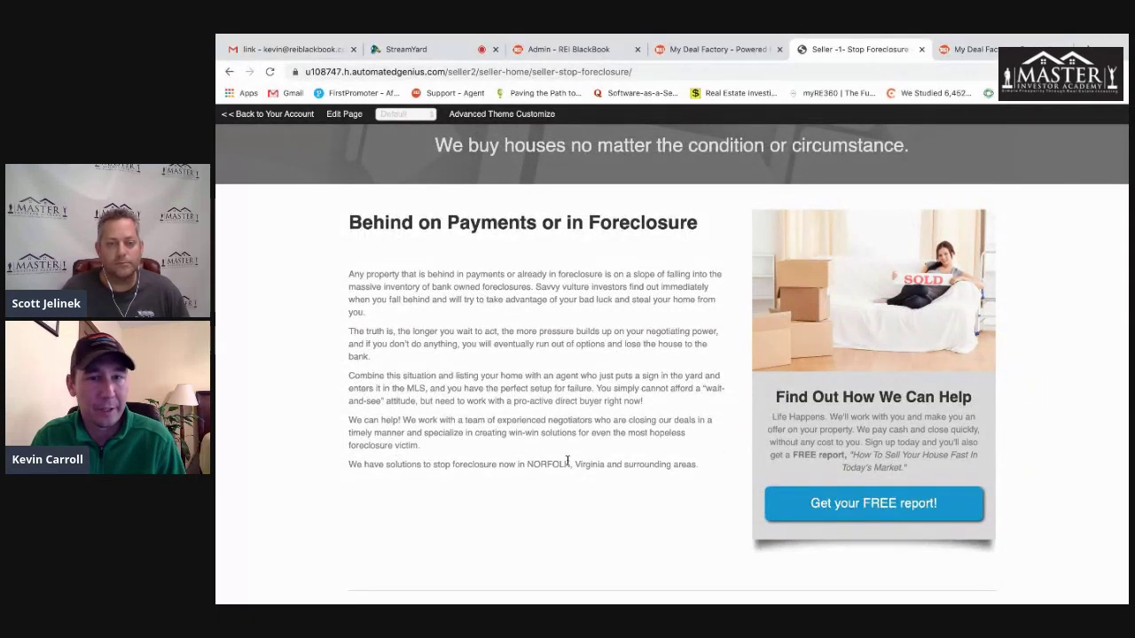
drag(526, 463, 627, 464)
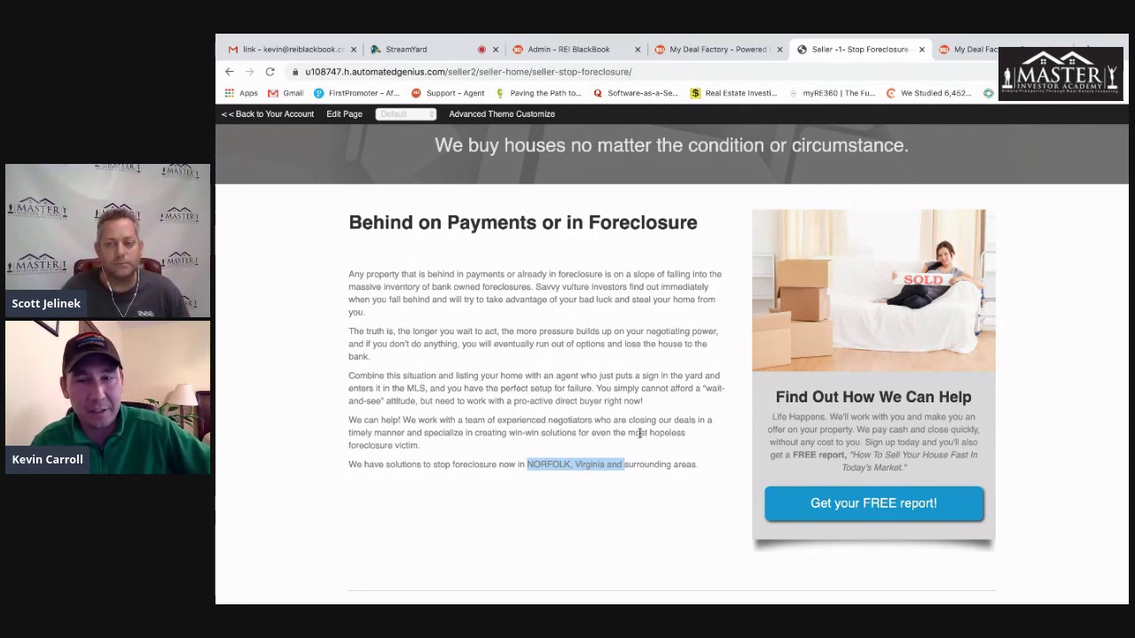
scroll(640, 433, down, 3)
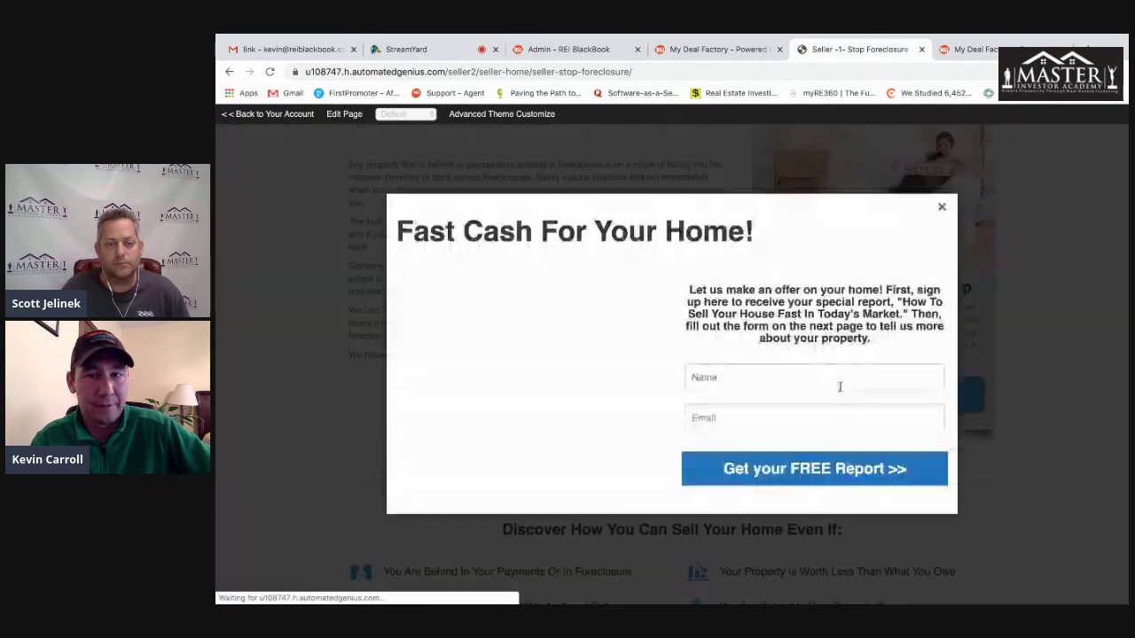
- Close the Fast Cash signup popup, look over the foreclosure page, and return to the account
click(943, 209)
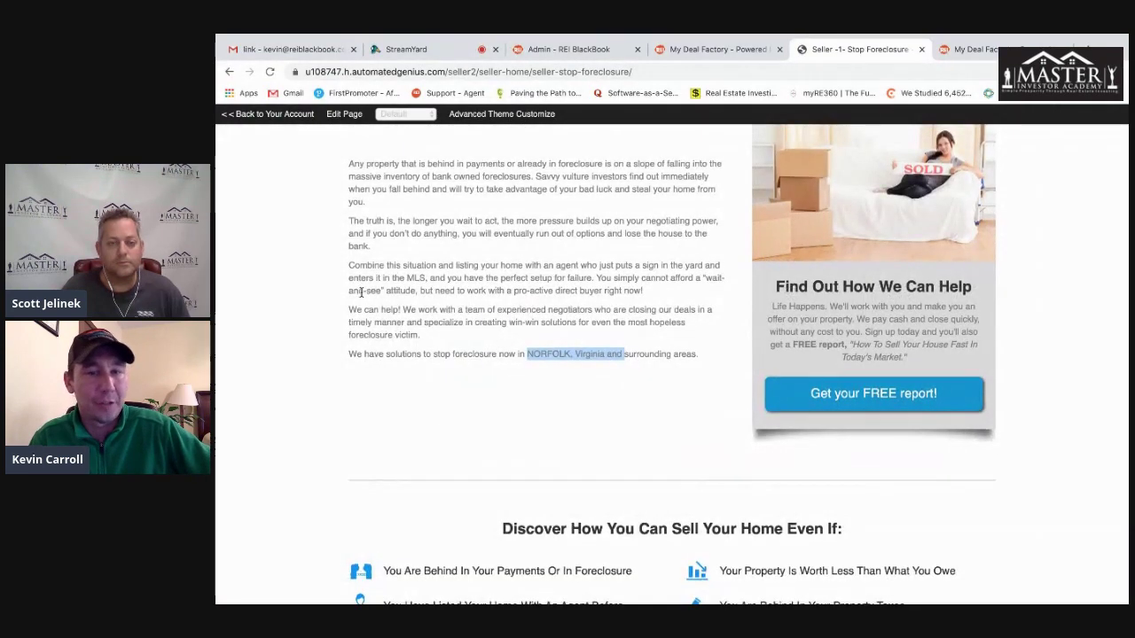
scroll(351, 310, down, 2)
scroll(479, 399, up, 1)
scroll(473, 434, down, 2)
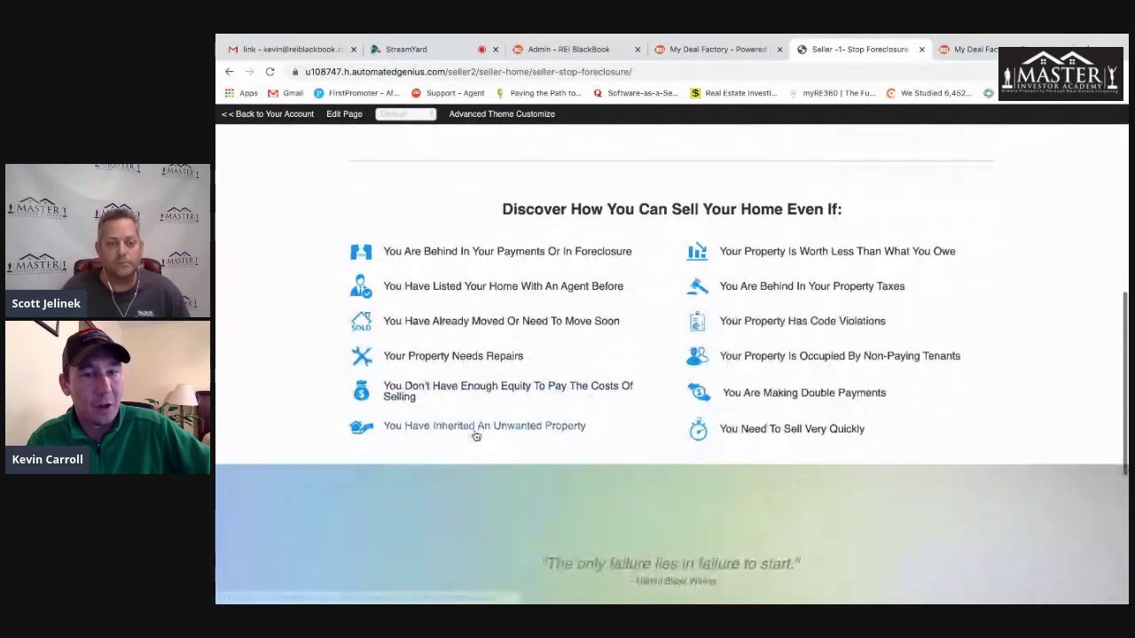
scroll(474, 432, up, 3)
scroll(474, 432, up, 3)
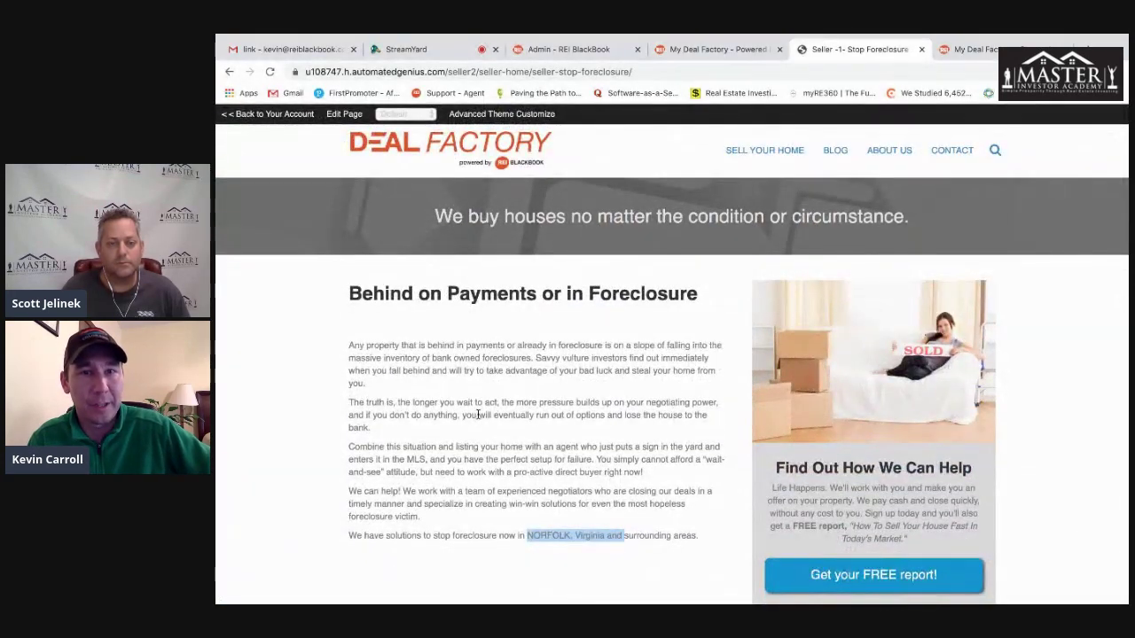
click(293, 113)
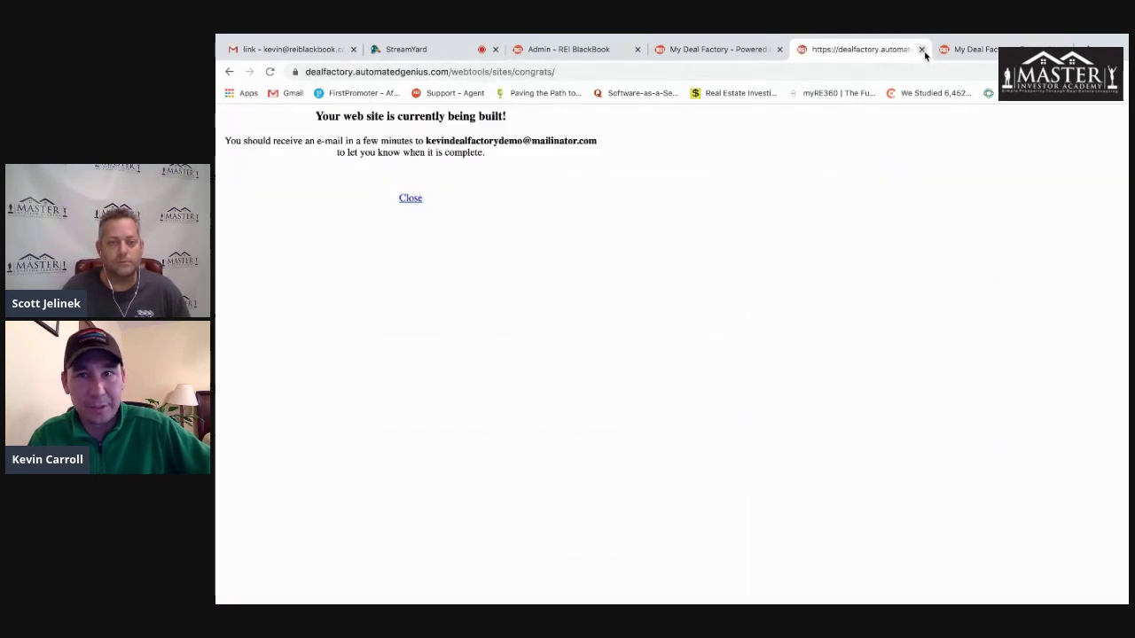
- Browse the new-website templates: Authority, Buyer, Seller, Rental, Rent-to-Own, Acquire Sellers, Generic Business and Blank
click(923, 50)
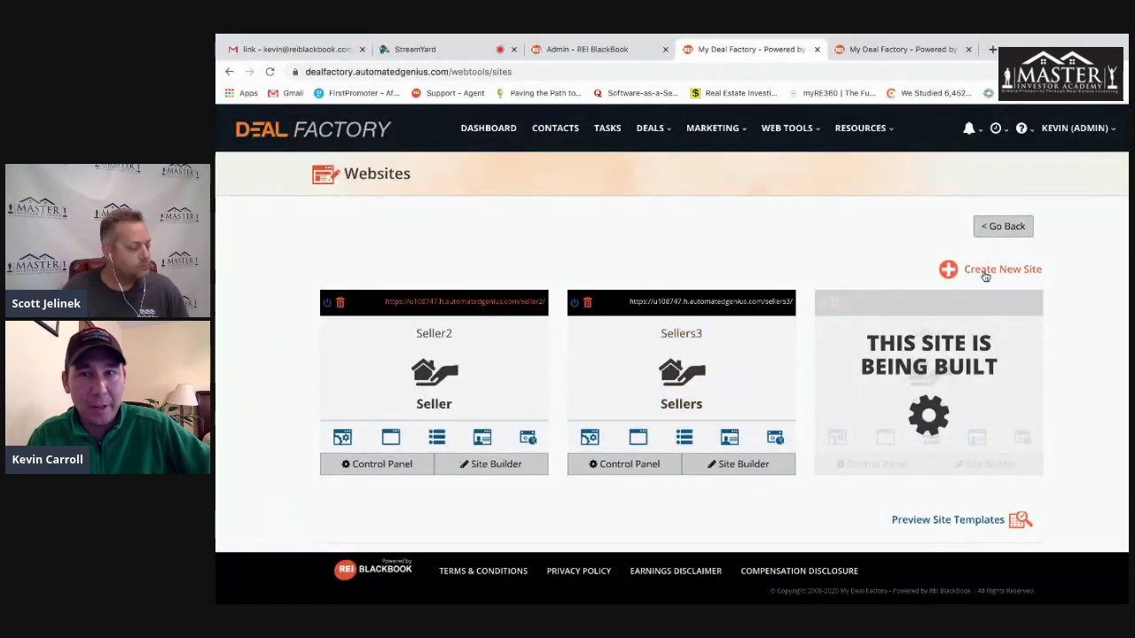
click(949, 269)
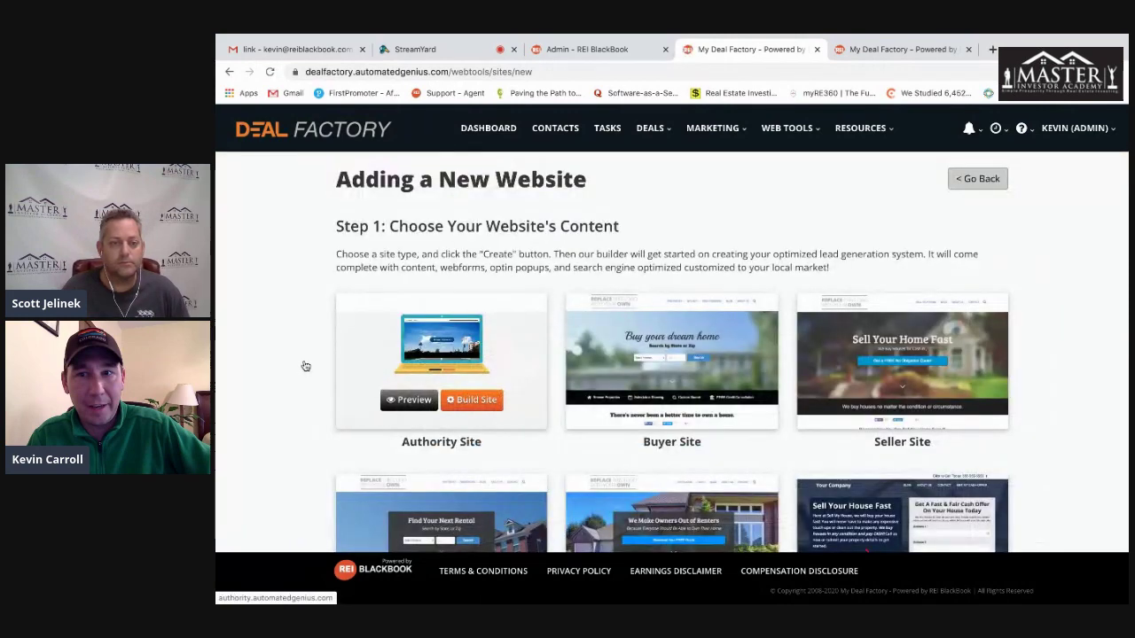
scroll(404, 306, down, 1)
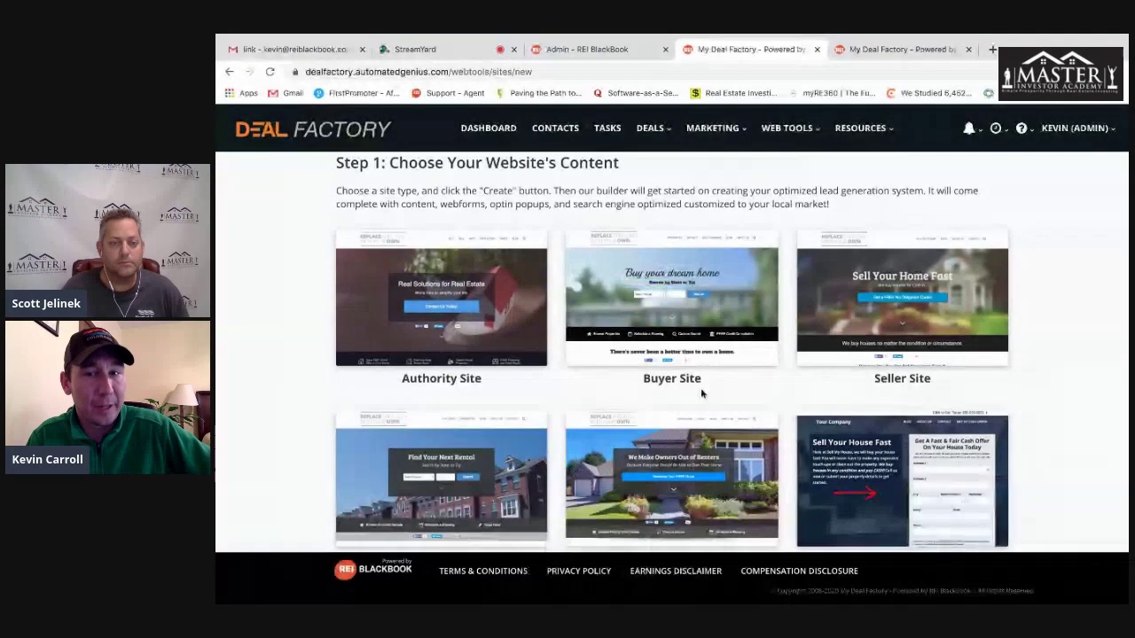
scroll(701, 392, down, 2)
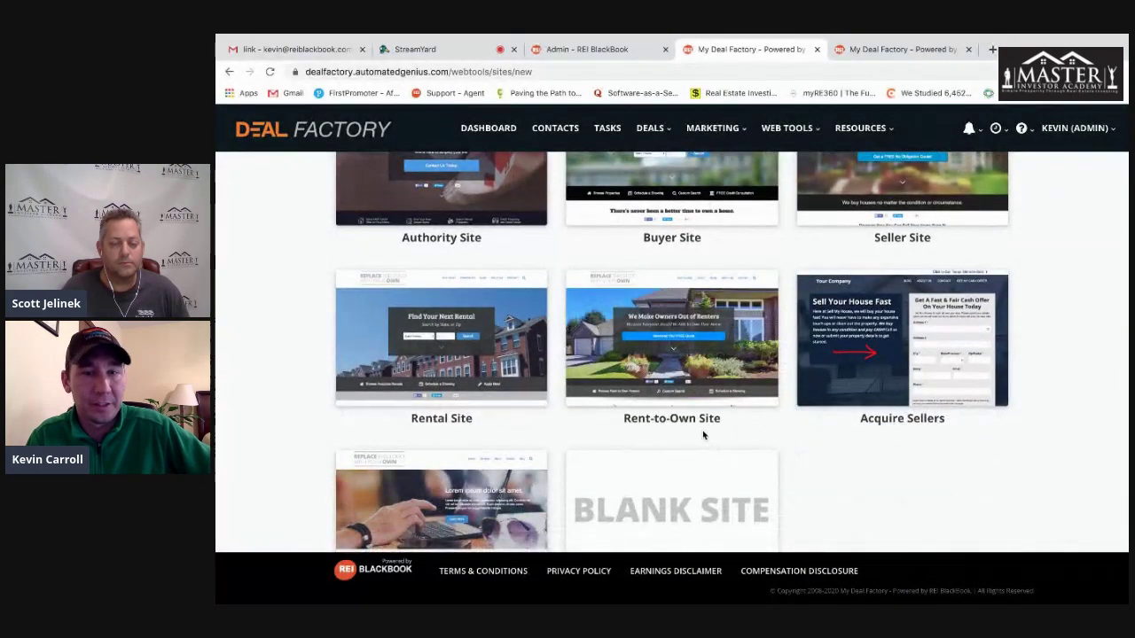
mouse_move(484, 311)
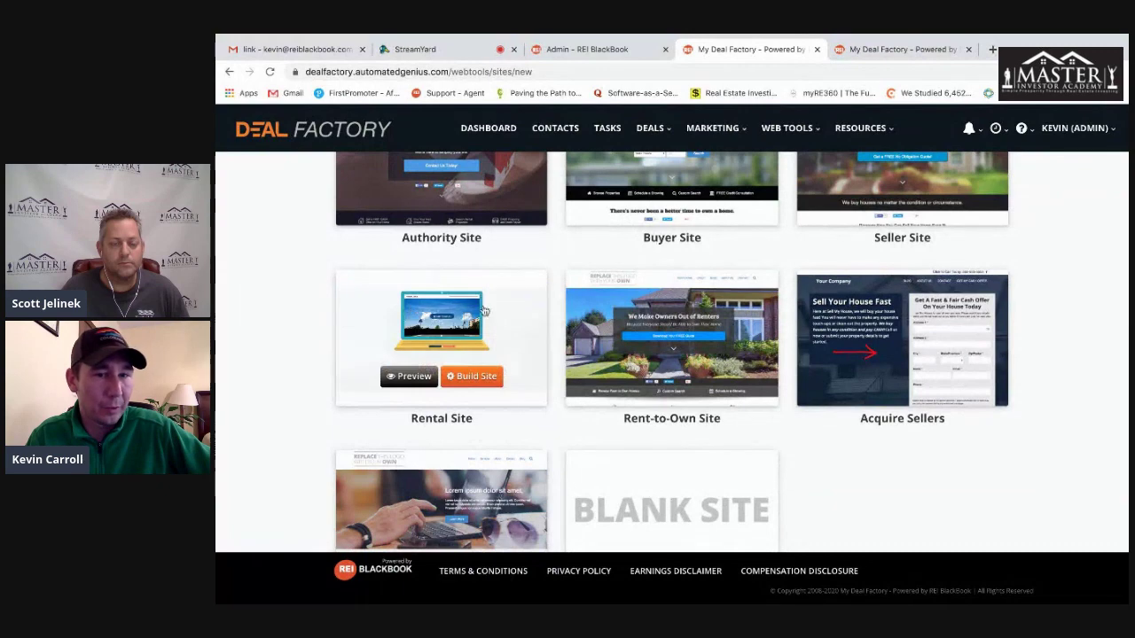
scroll(877, 457, down, 1)
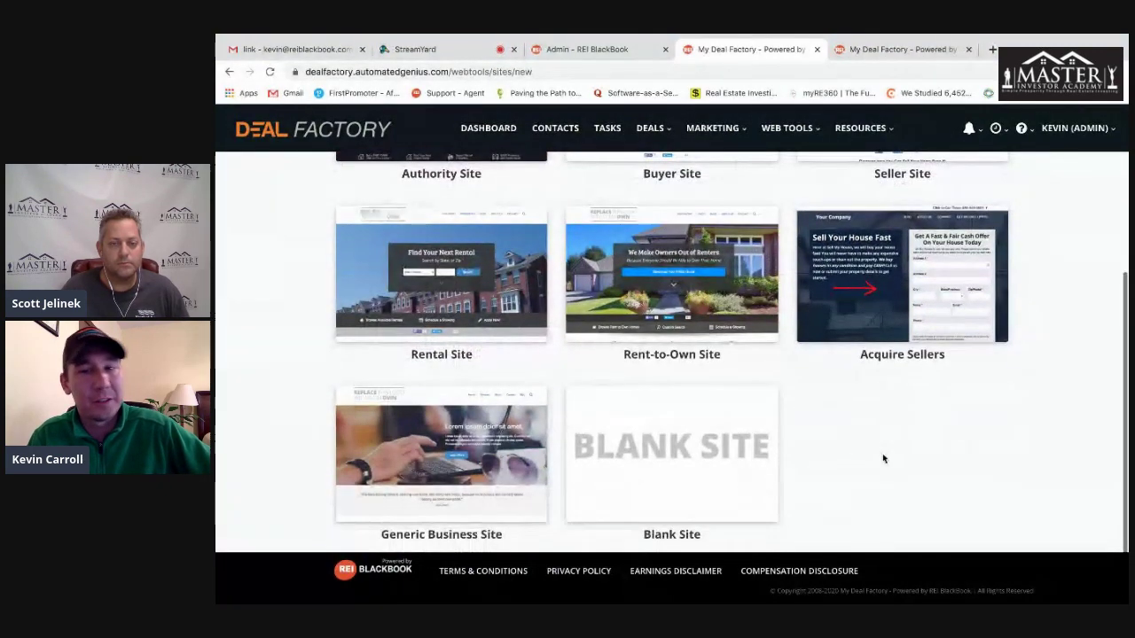
mouse_move(983, 284)
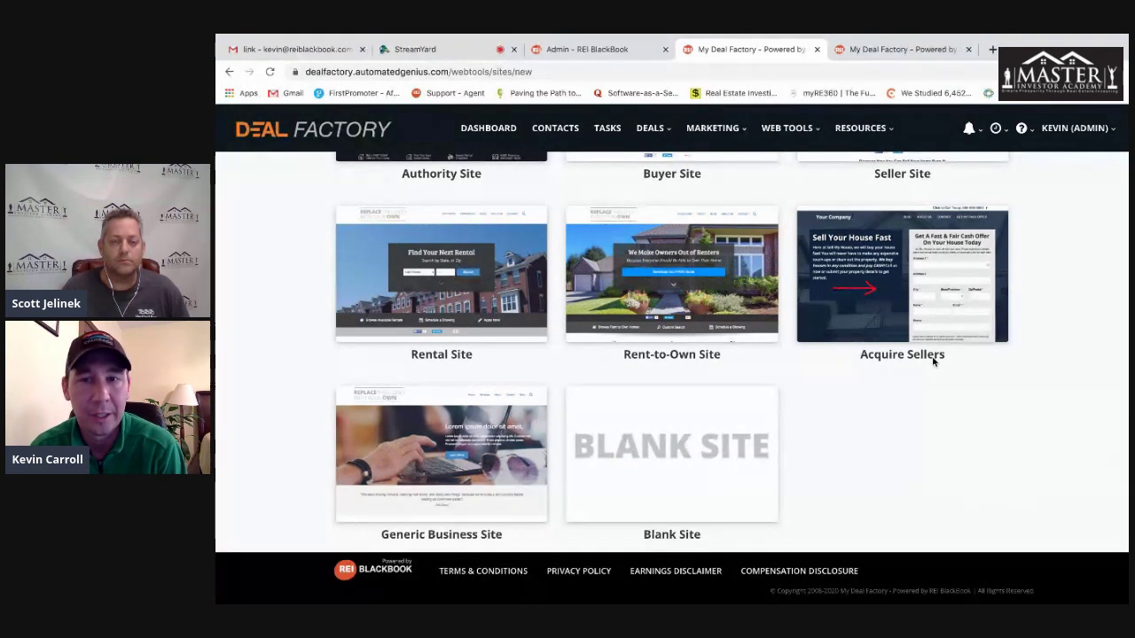
drag(955, 360, 842, 360)
scroll(857, 406, down, 1)
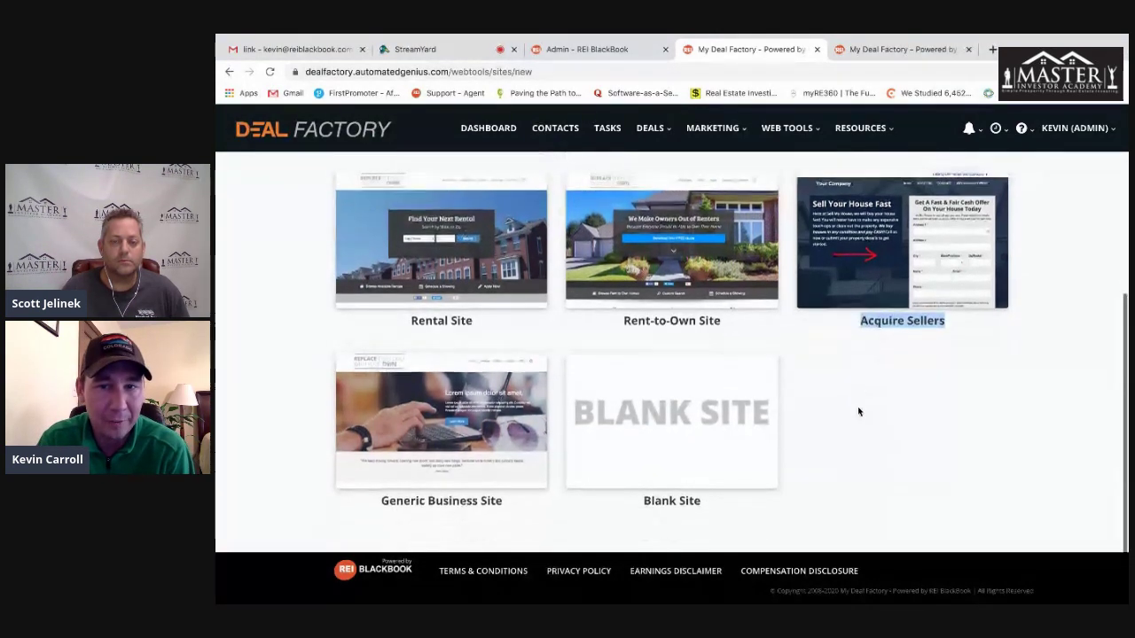
click(872, 415)
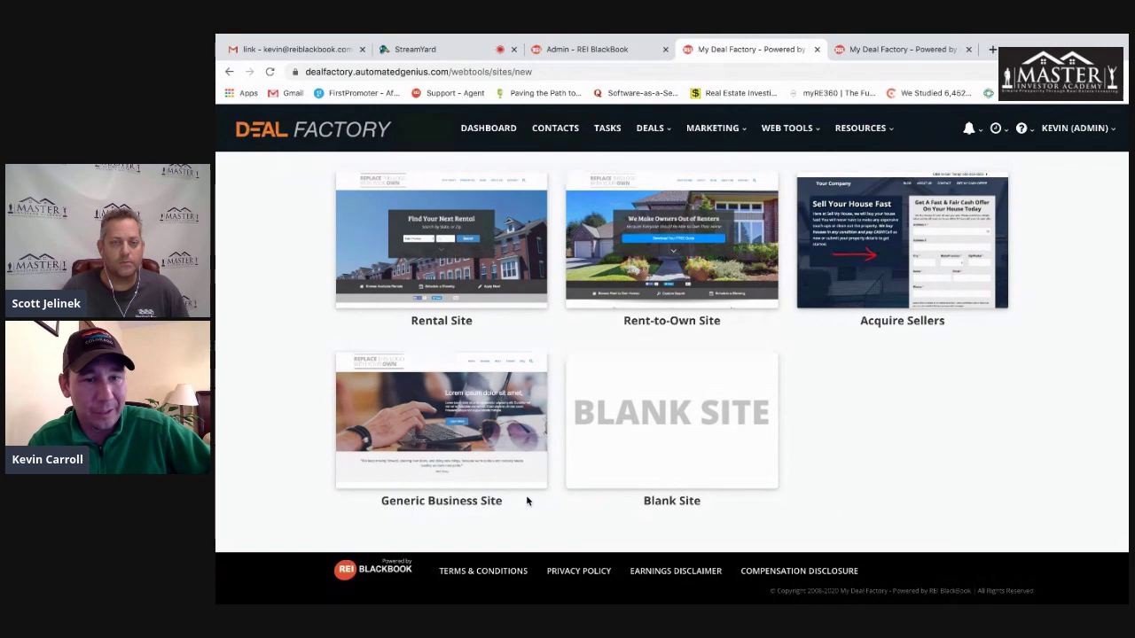
scroll(1022, 476, up, 5)
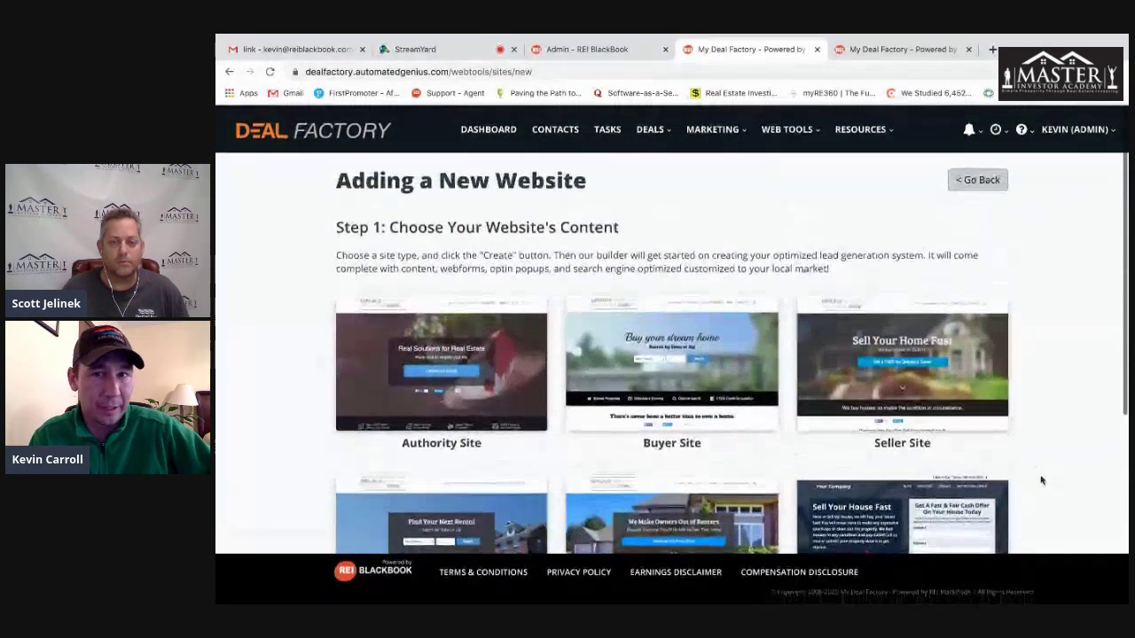
- Leave the template gallery, glance at the Admin accounts list, then open Web Tools > Landing Pages
click(973, 181)
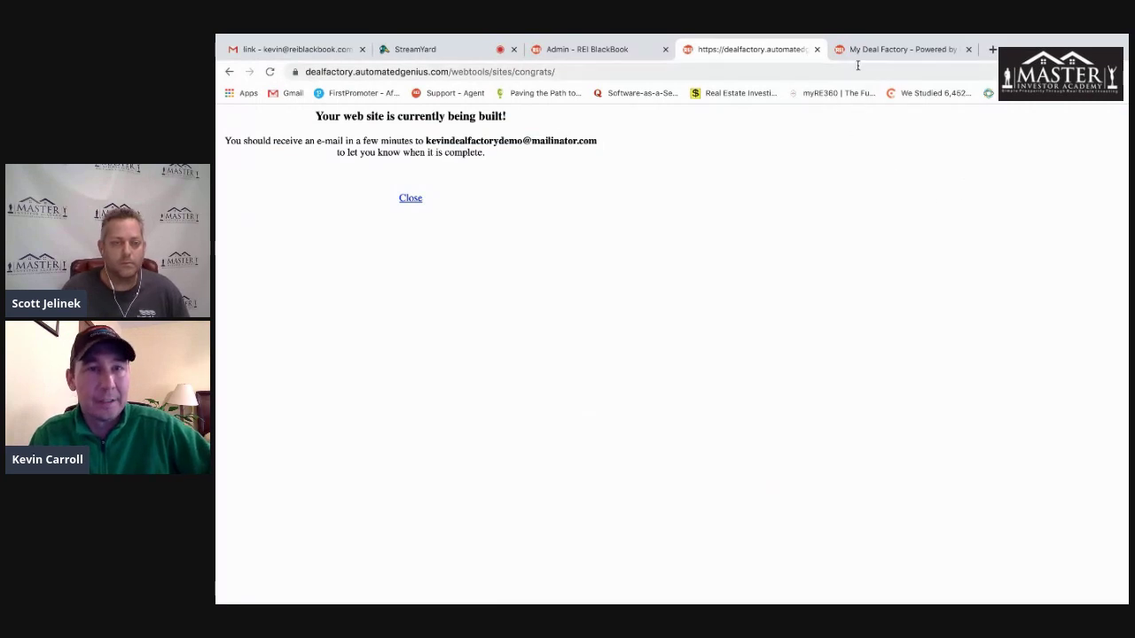
click(817, 49)
click(585, 49)
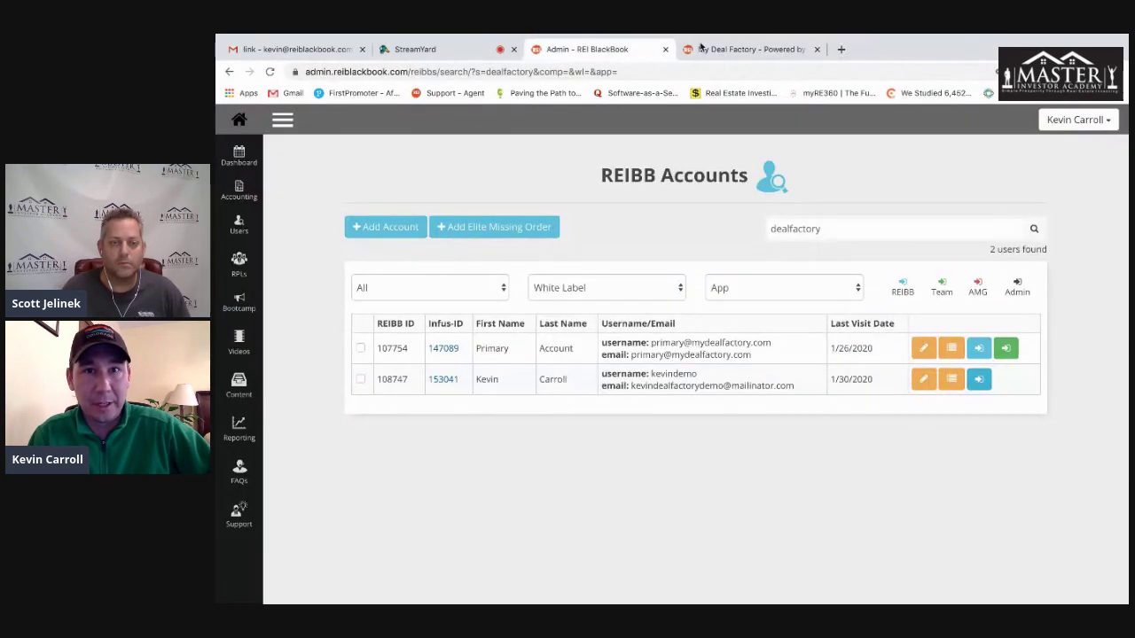
click(745, 49)
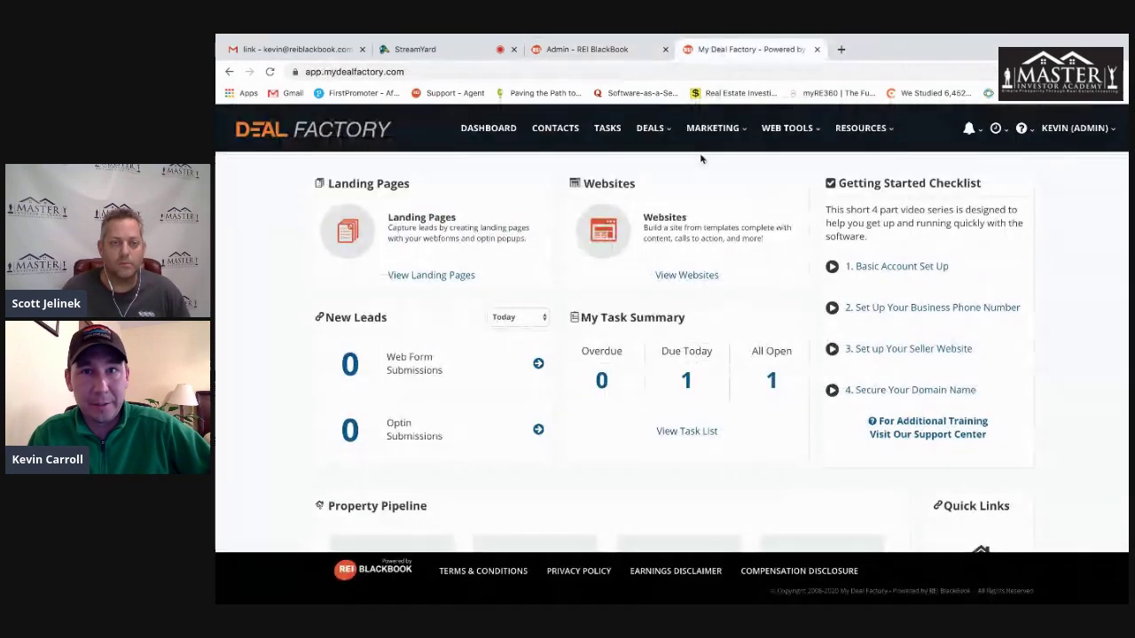
click(784, 128)
click(800, 191)
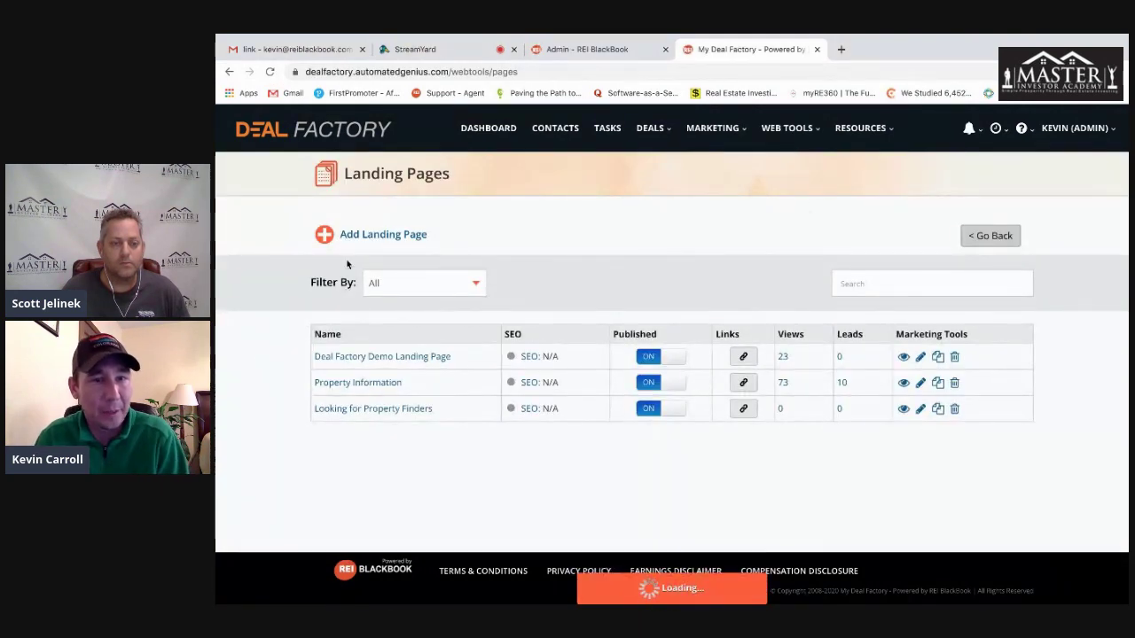
- Browse the Add Landing Page templates, then return to the Landing Pages list
click(374, 232)
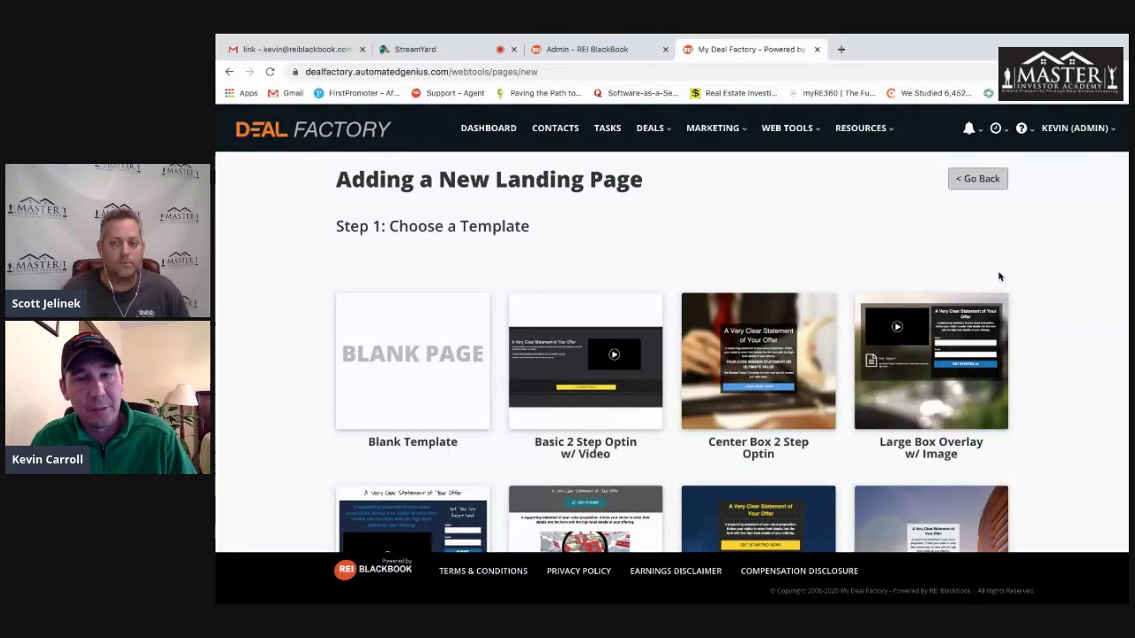
scroll(1021, 293, down, 3)
scroll(1055, 293, down, 5)
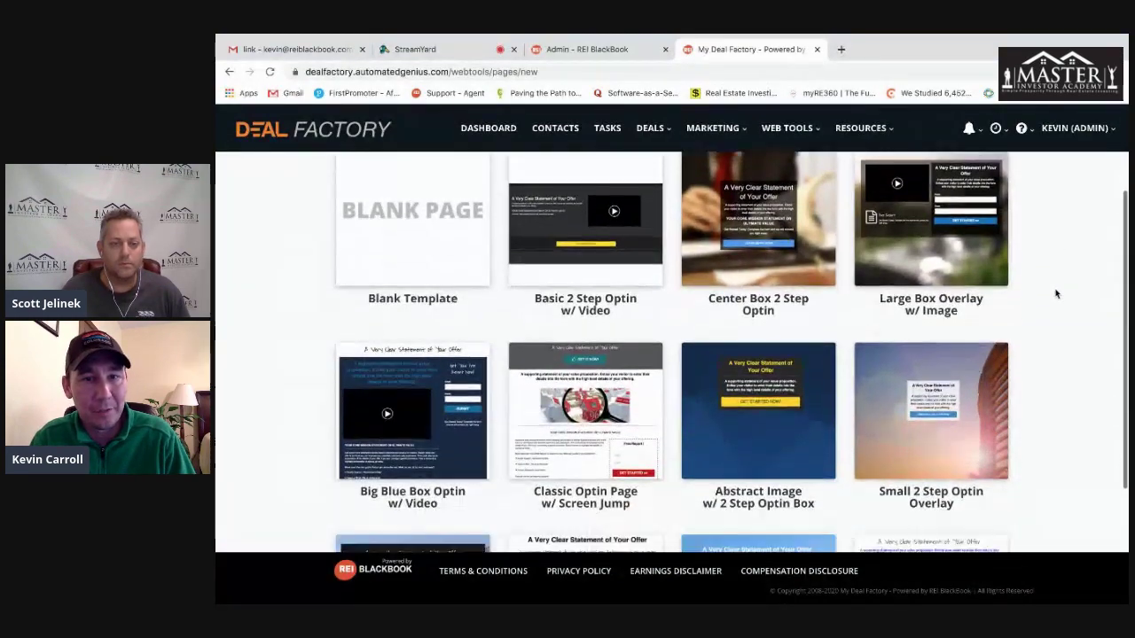
scroll(1055, 293, up, 8)
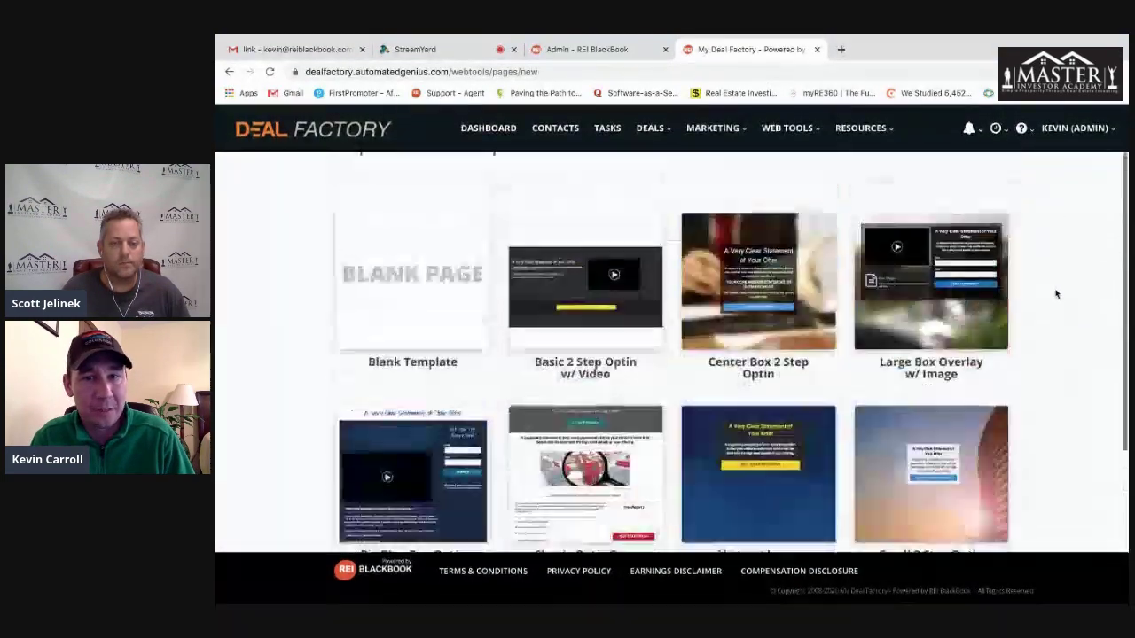
mouse_move(977, 404)
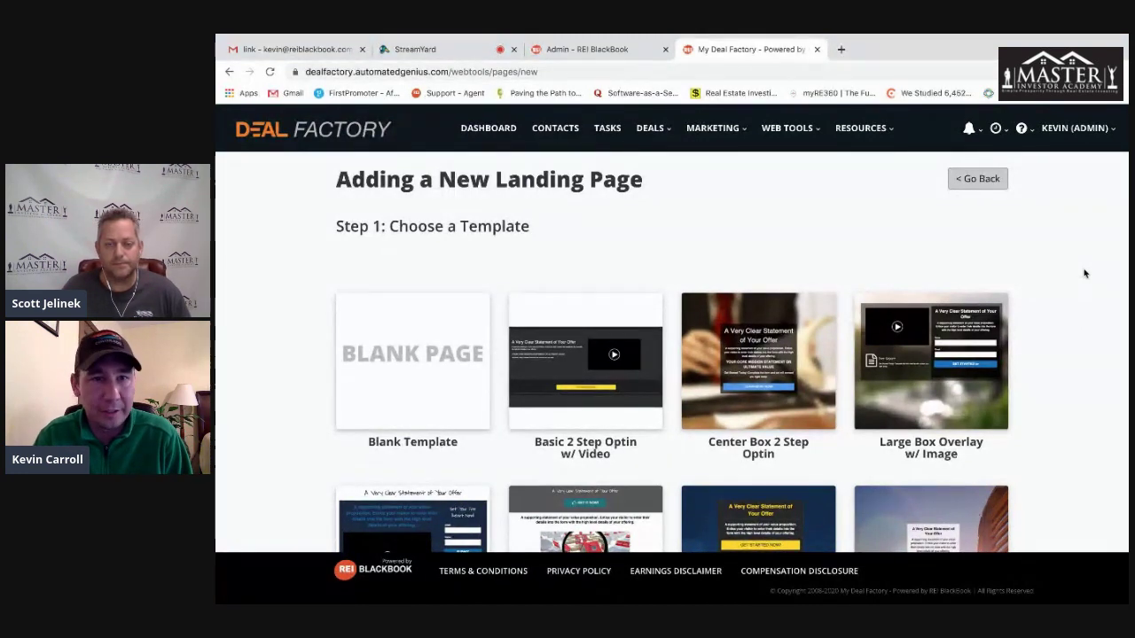
click(984, 178)
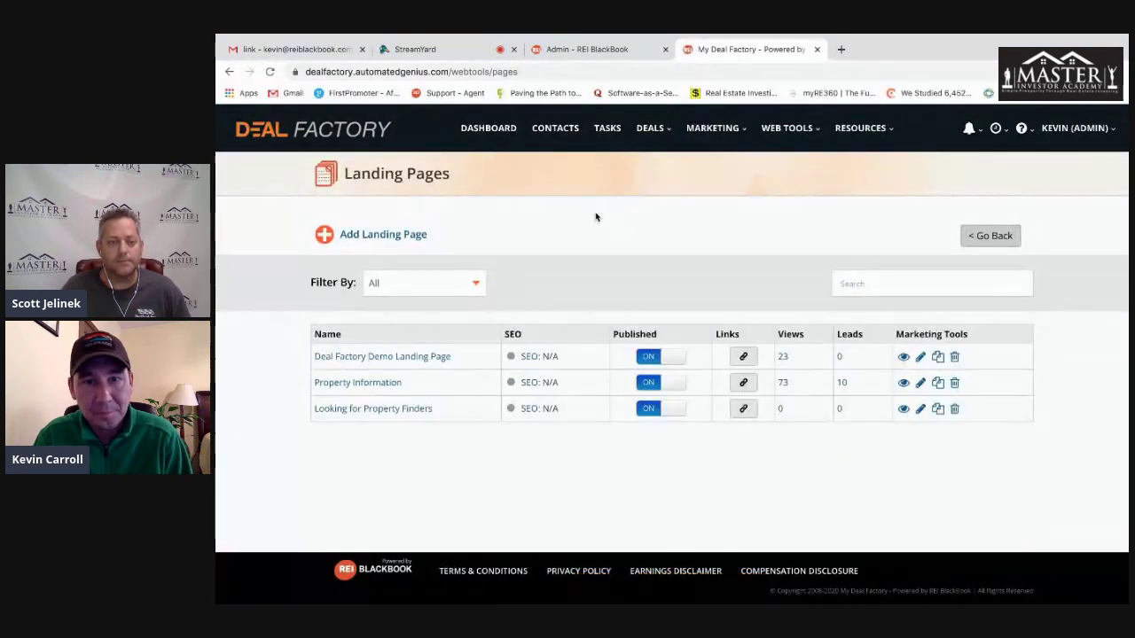
- View the Deal Factory Demo Landing Page live, then check its SEO edit page and close it
click(389, 358)
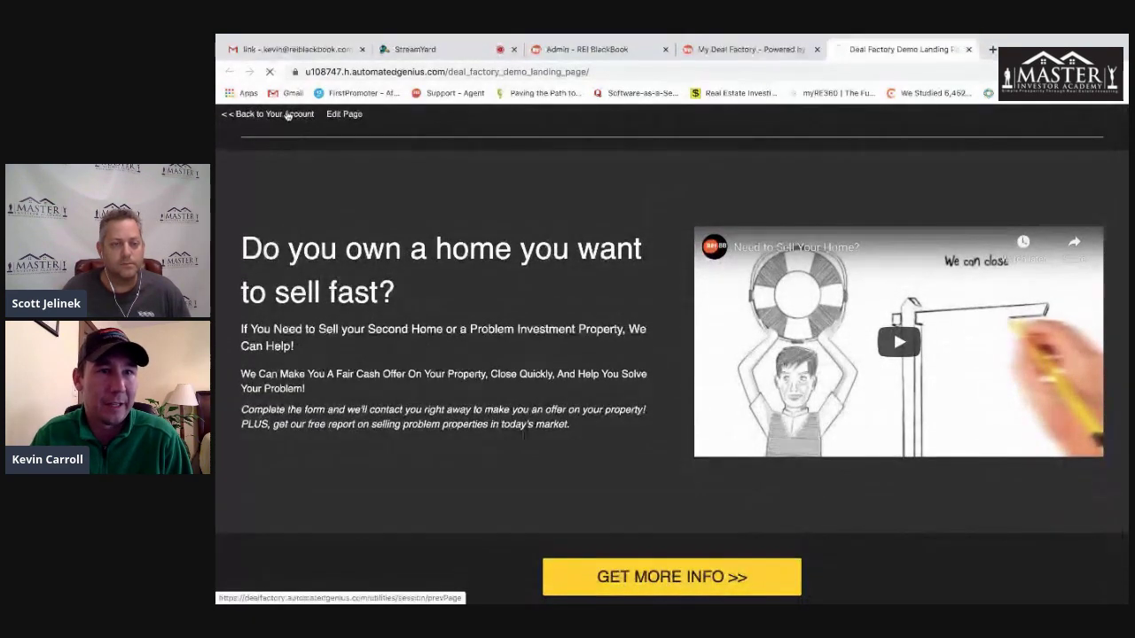
click(301, 115)
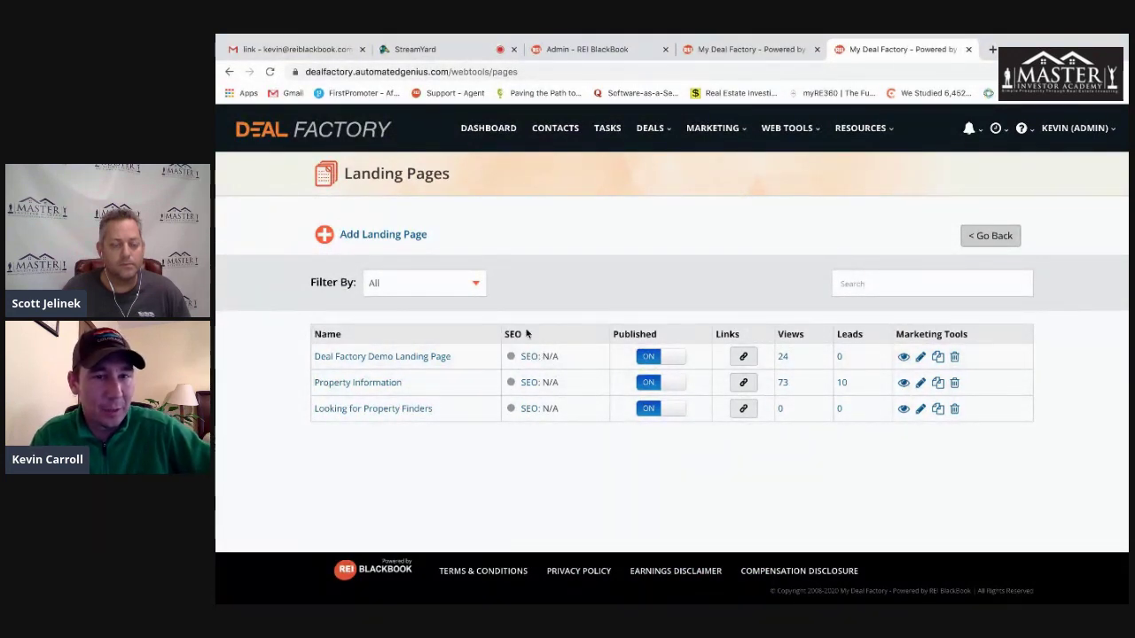
click(530, 358)
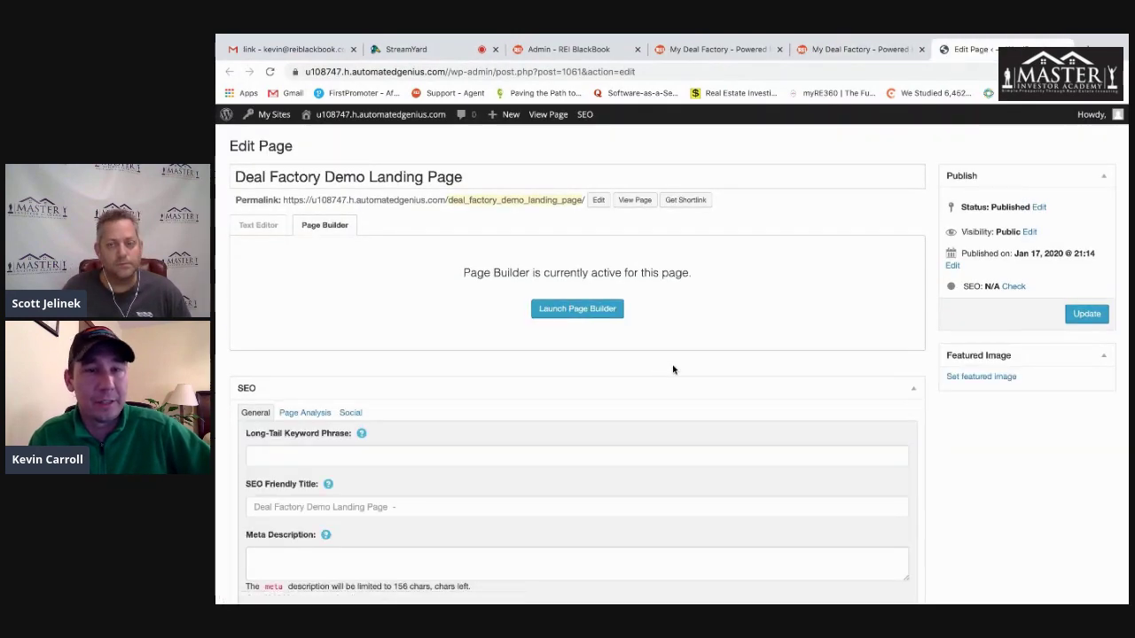
scroll(673, 370, down, 3)
scroll(641, 382, up, 3)
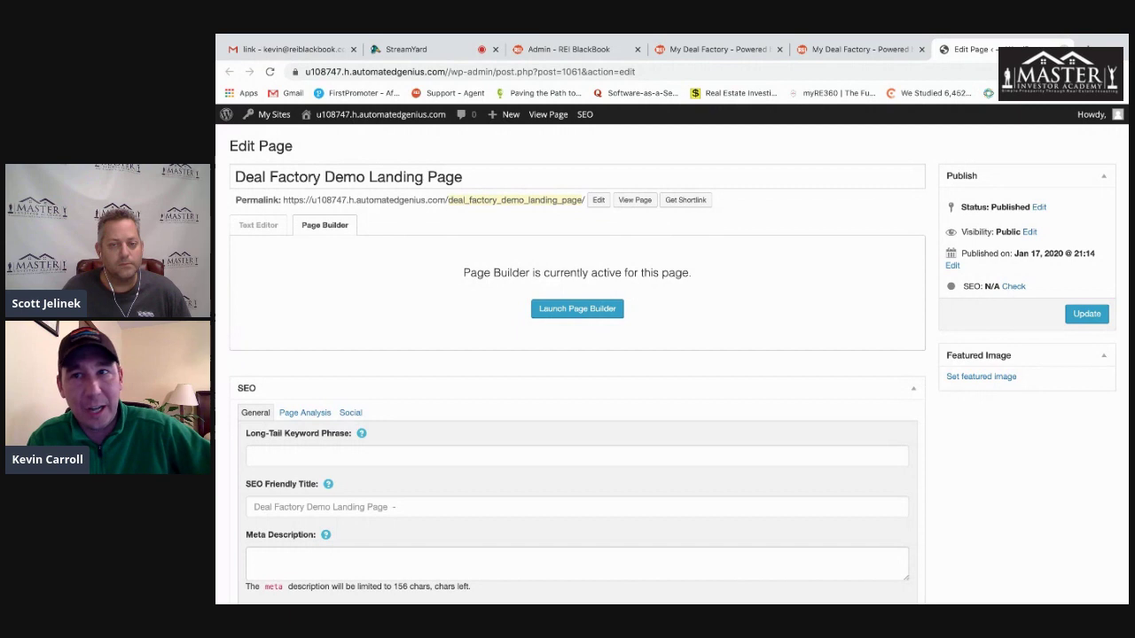
key(ctrl+w)
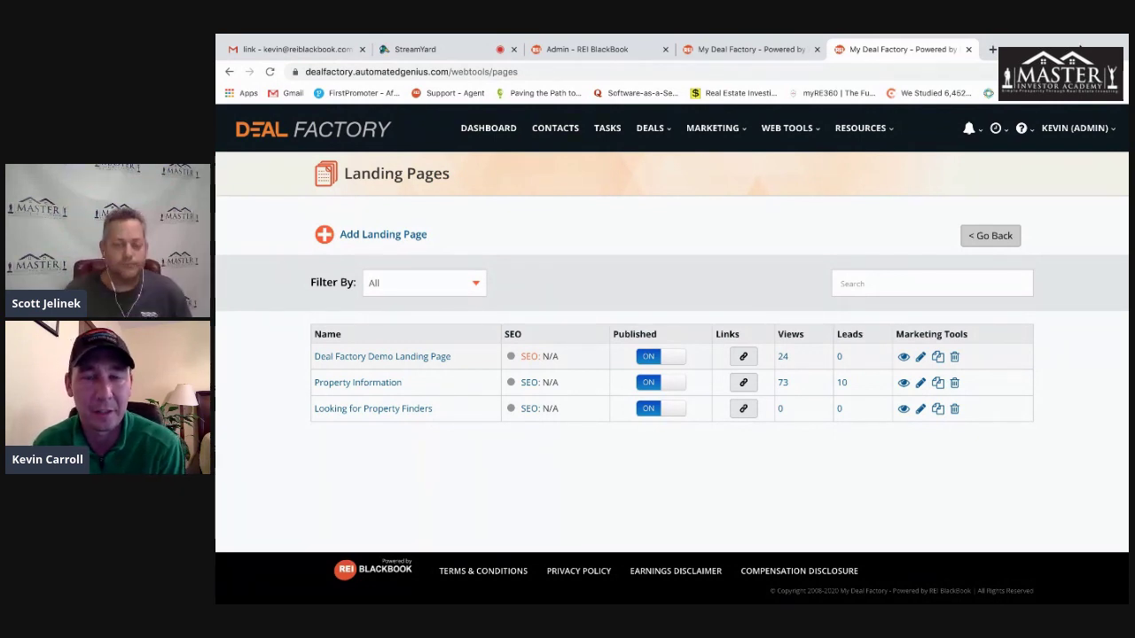
double_click(780, 356)
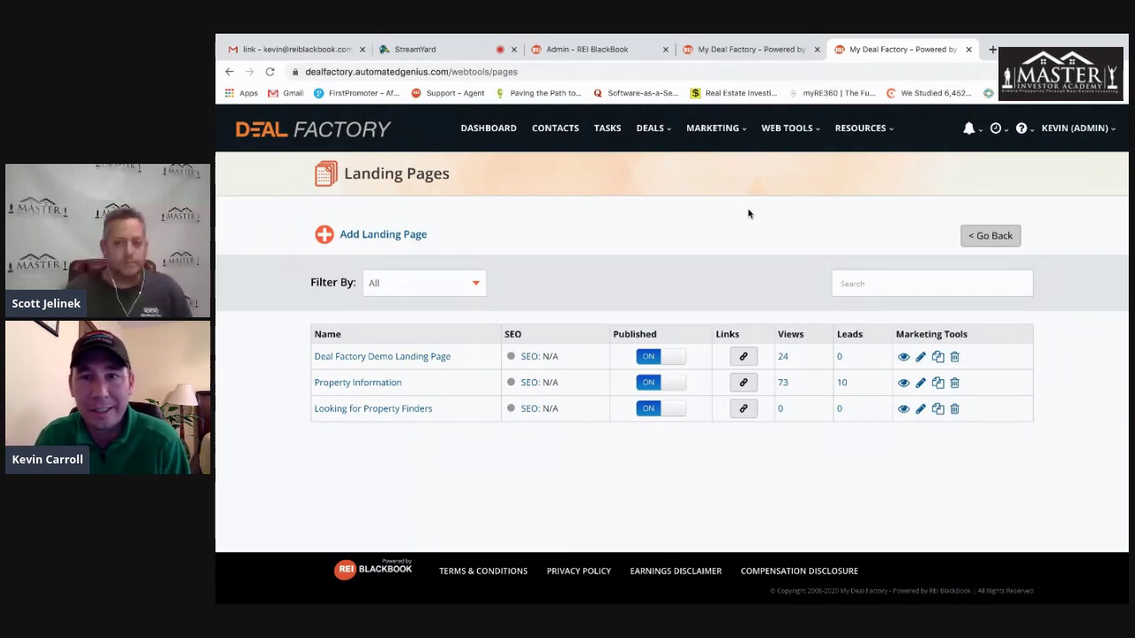
mouse_move(800, 130)
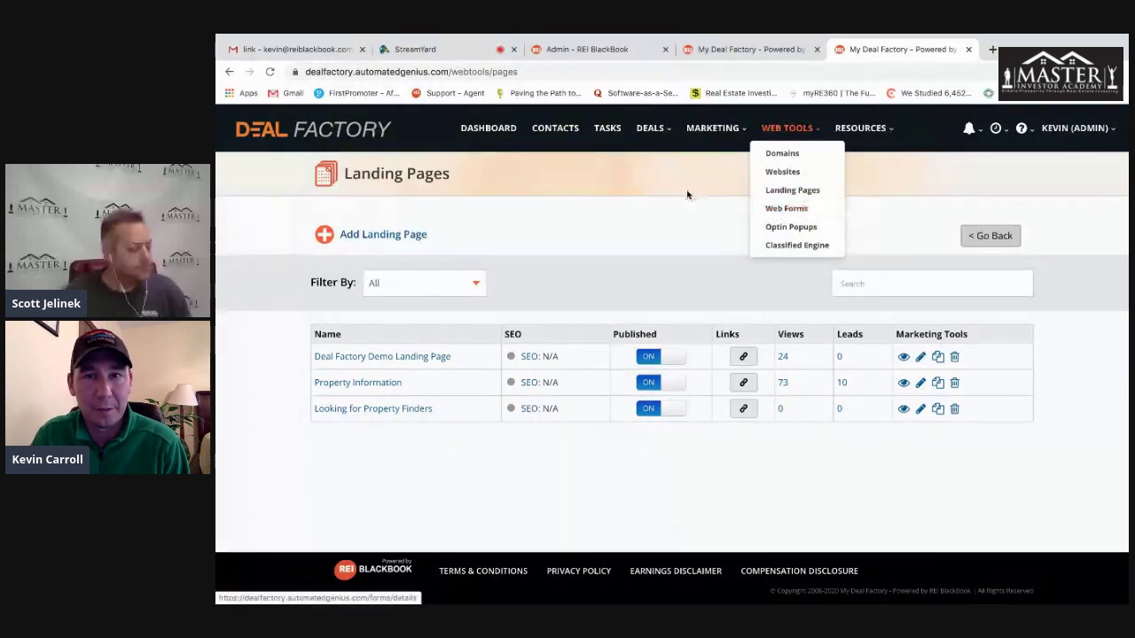
- Open the Seller2 site's control panel from the Websites list
click(792, 172)
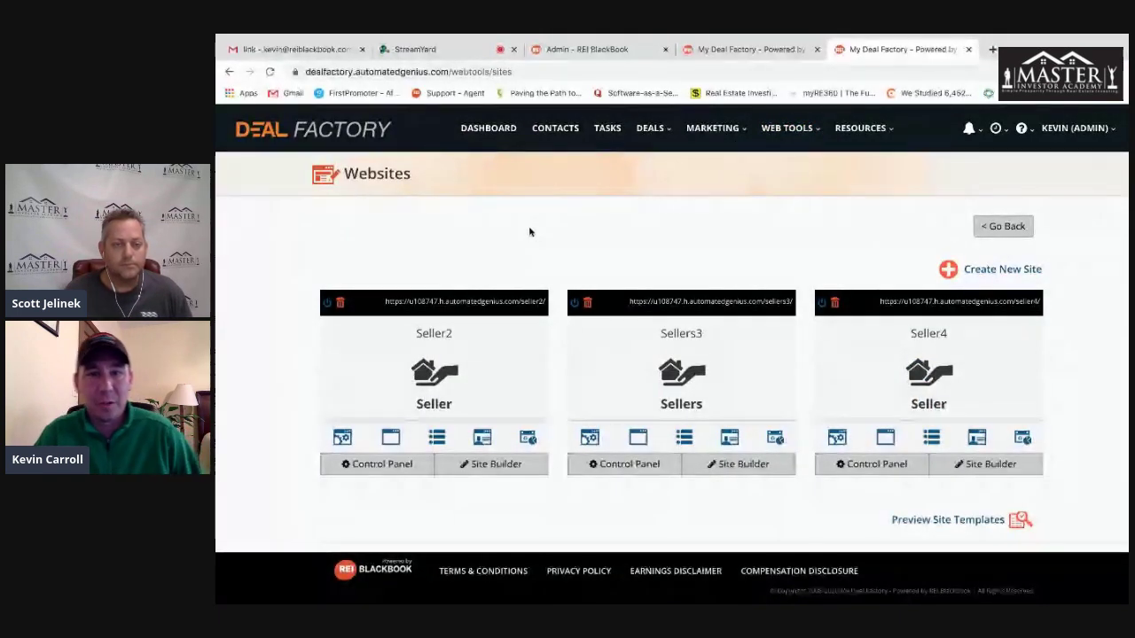
click(431, 376)
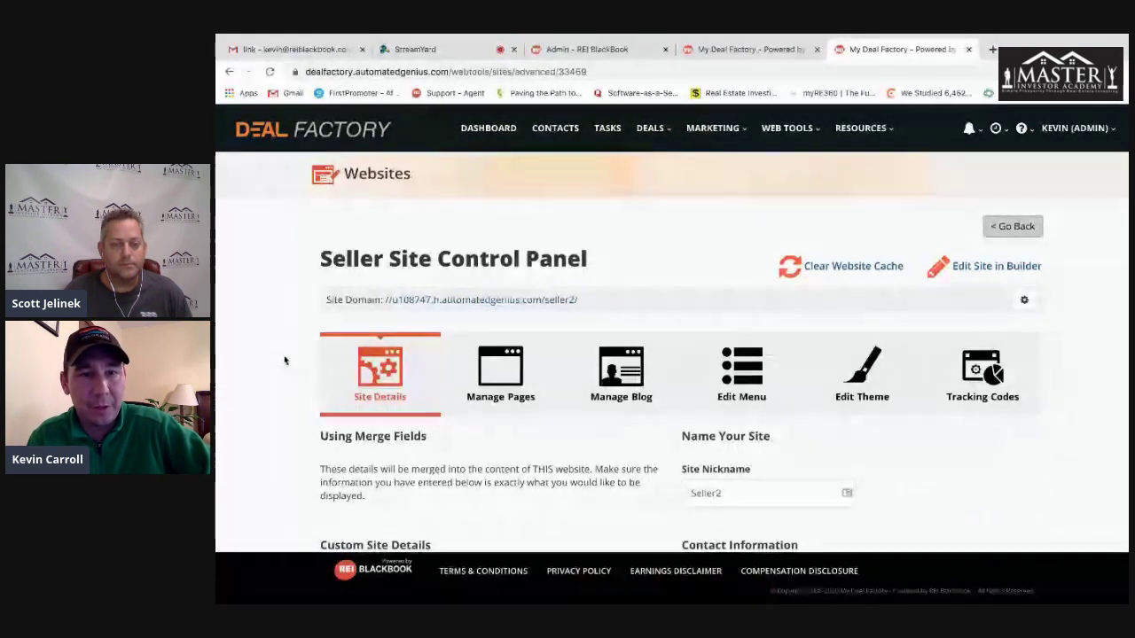
scroll(289, 360, down, 3)
scroll(288, 360, up, 3)
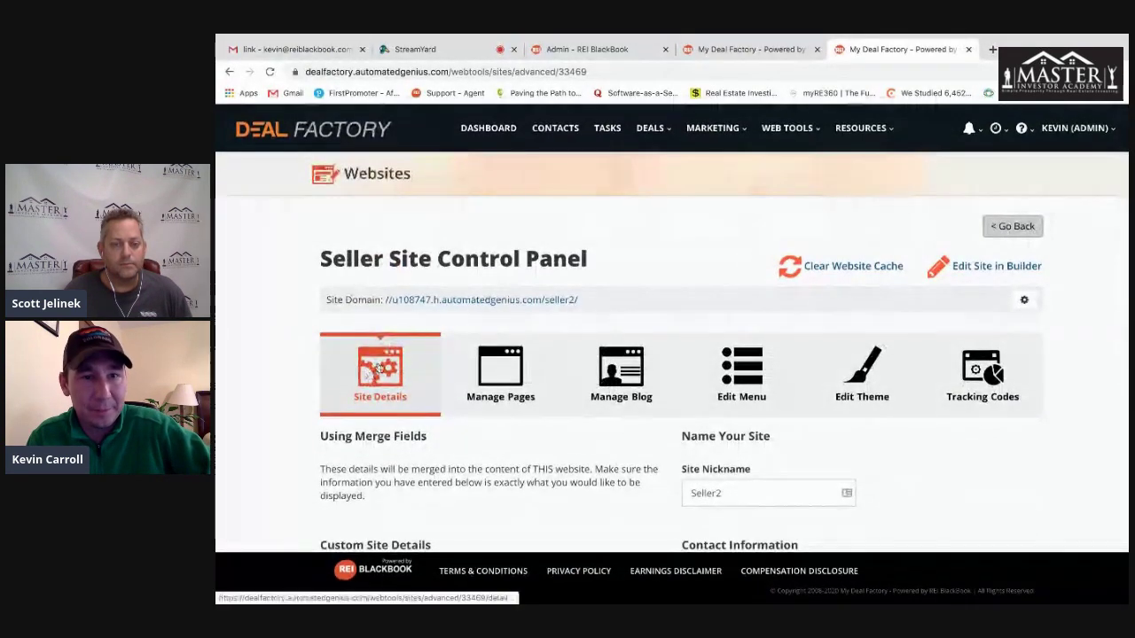
- Open the live Seller2 site in a new tab and look over its homepage
click(439, 303)
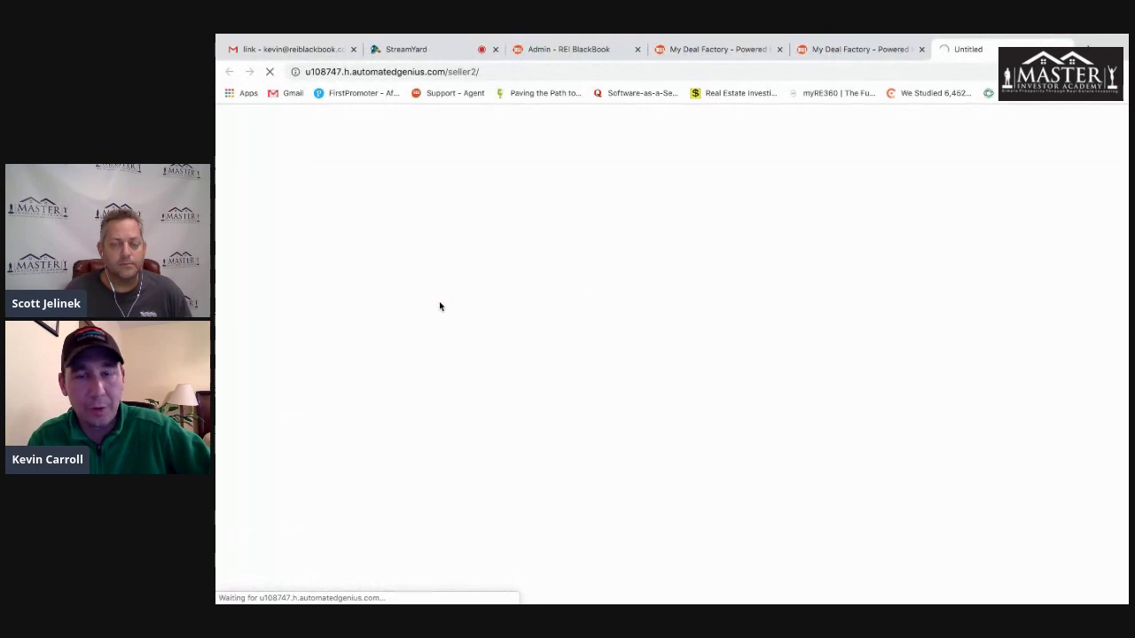
scroll(441, 299, down, 7)
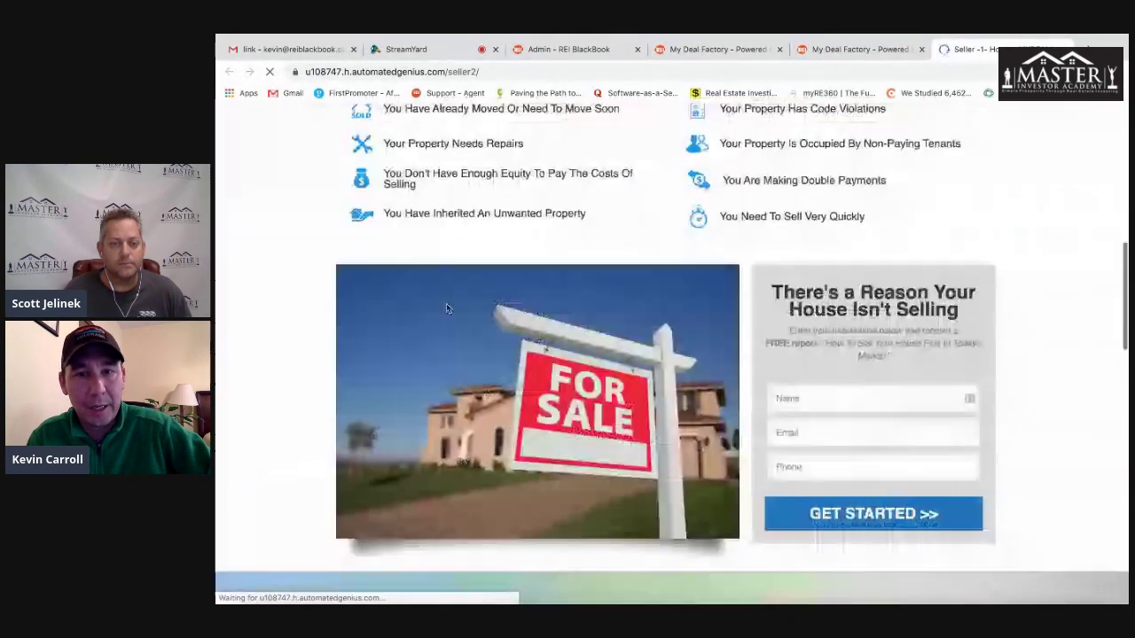
scroll(447, 308, down, 1)
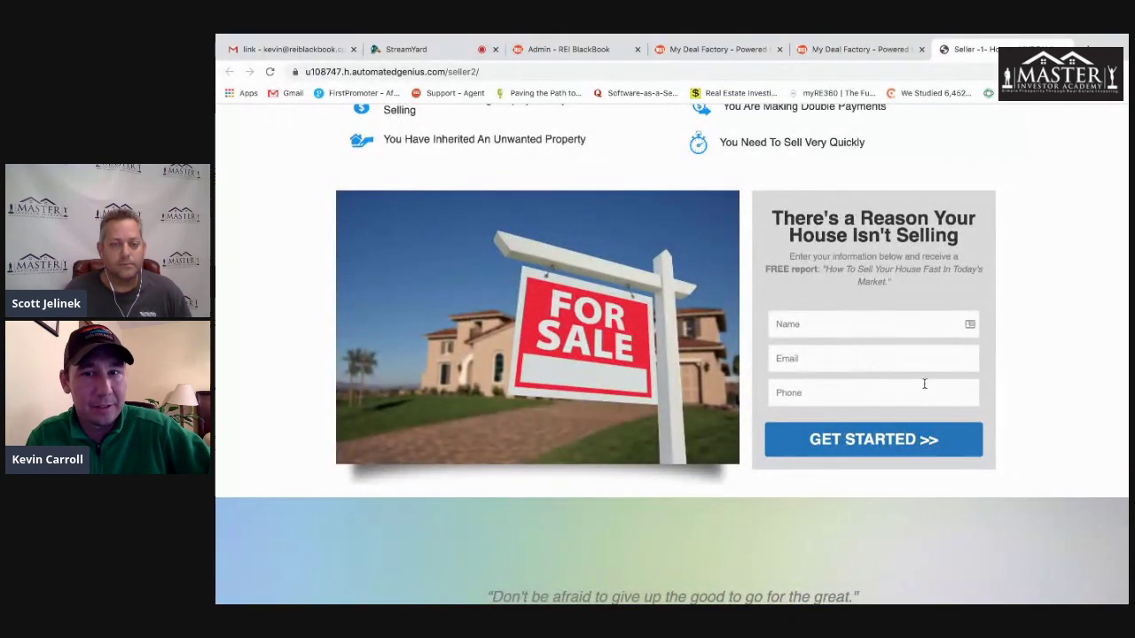
scroll(823, 381, up, 10)
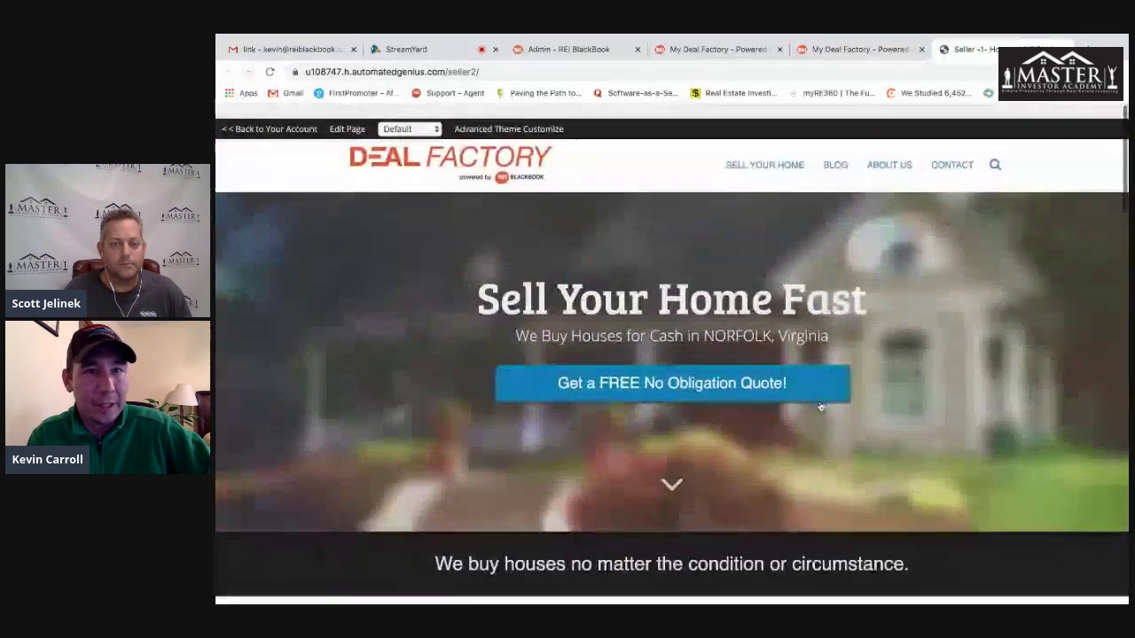
click(346, 114)
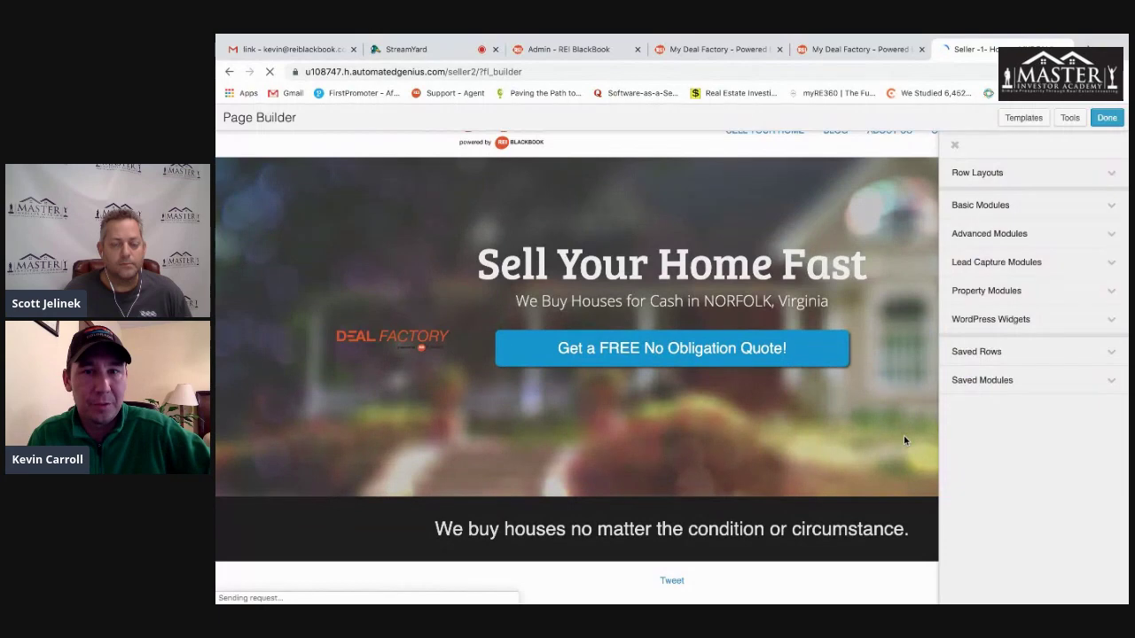
- Narrow the For Sale image to widen the lead-capture form column, then open the form's settings
scroll(882, 434, down, 10)
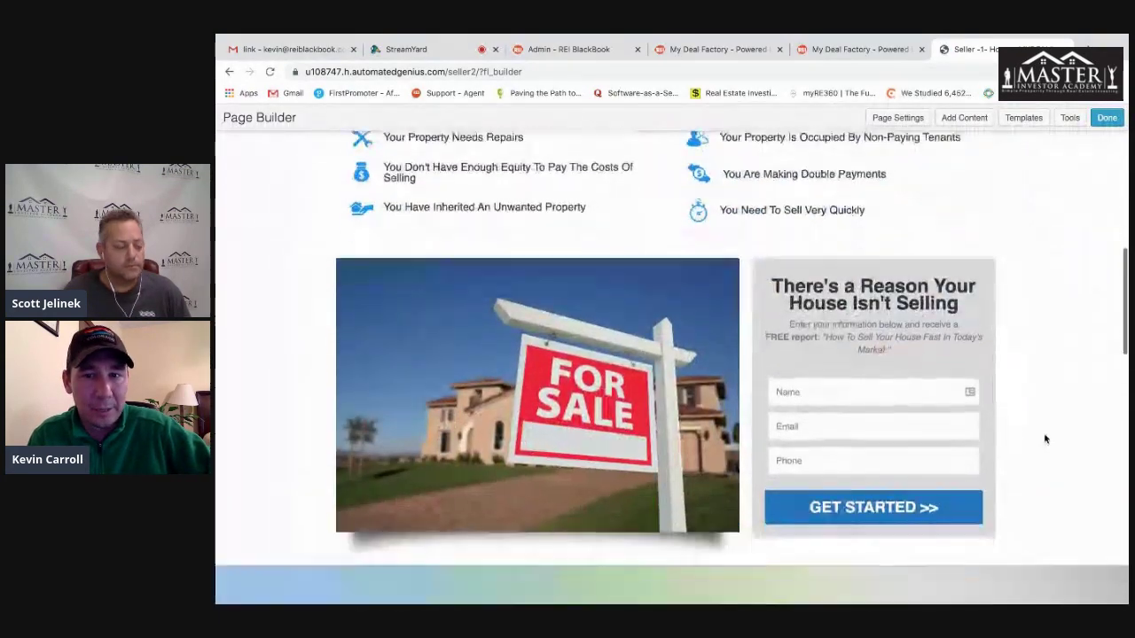
scroll(1043, 438, down, 1)
mouse_move(872, 352)
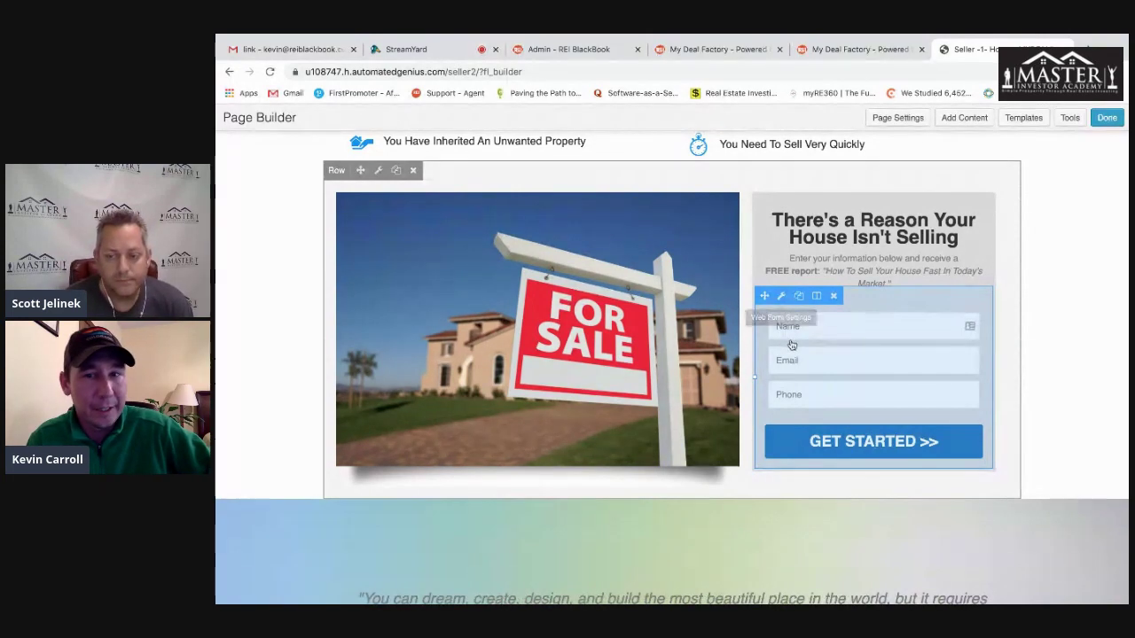
scroll(620, 354, down, 1)
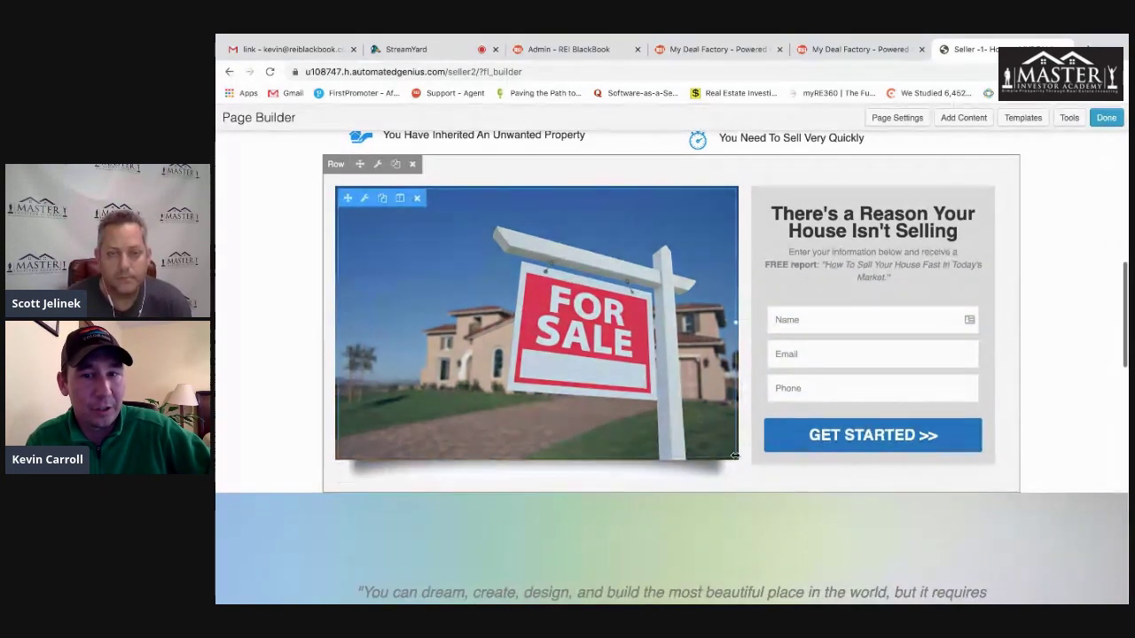
drag(744, 433, 667, 408)
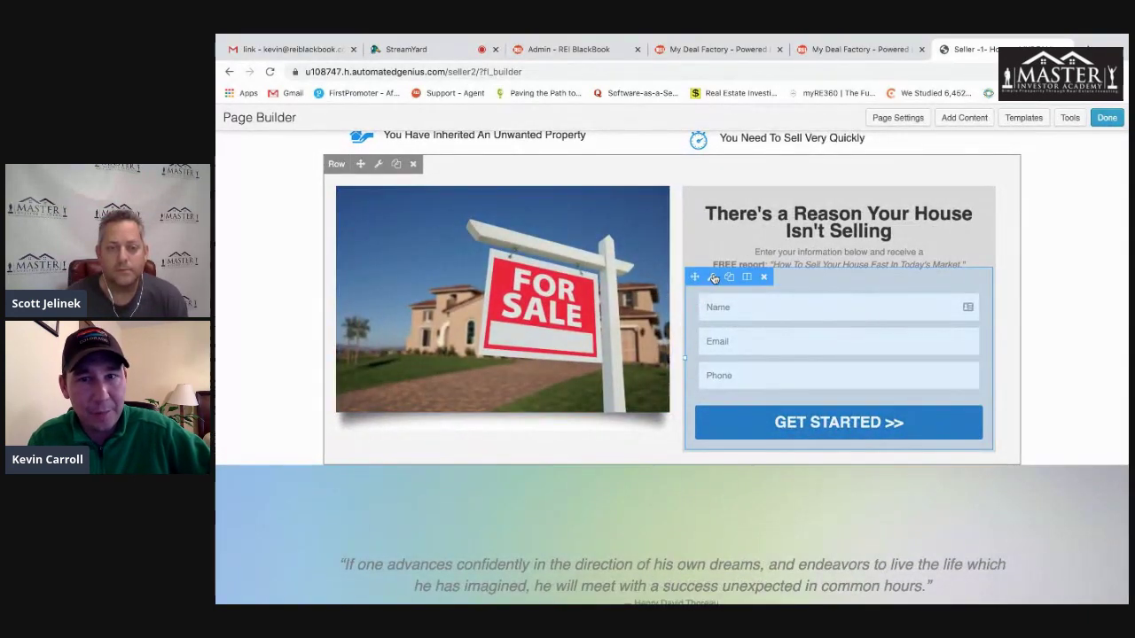
click(714, 279)
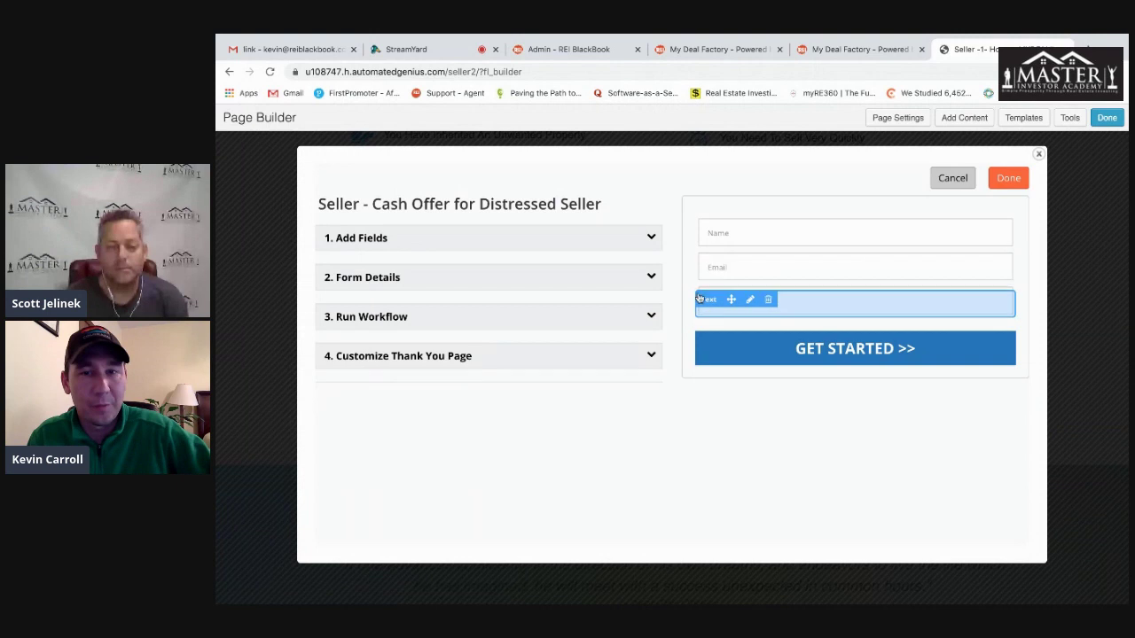
- Add a required Property Address field to the seller form and save it
click(650, 238)
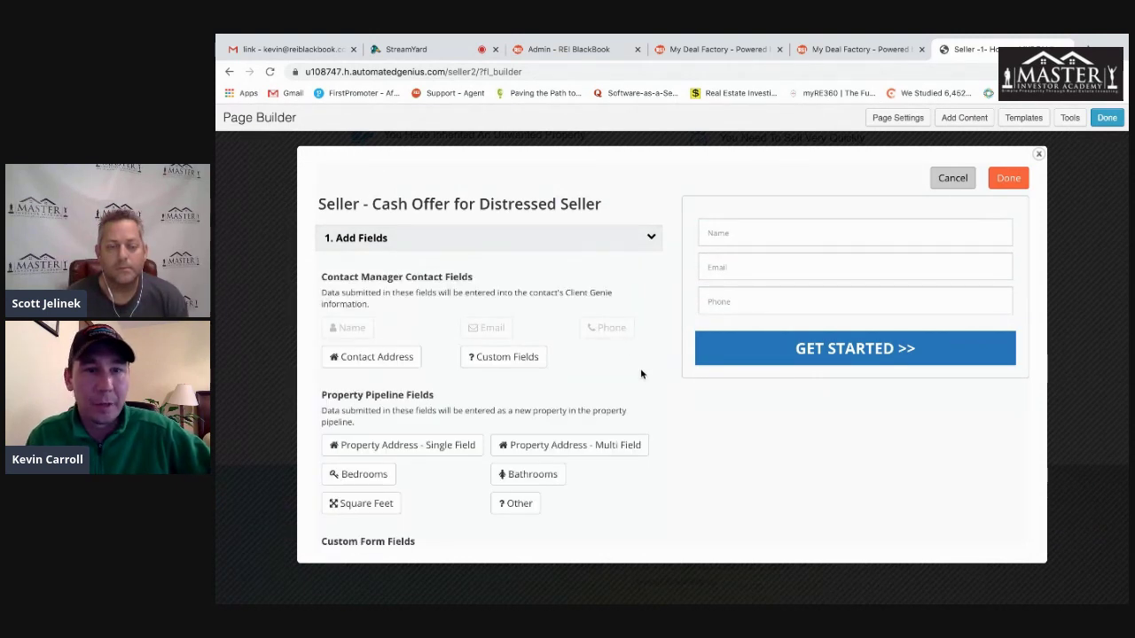
drag(398, 444, 786, 362)
click(494, 378)
click(638, 464)
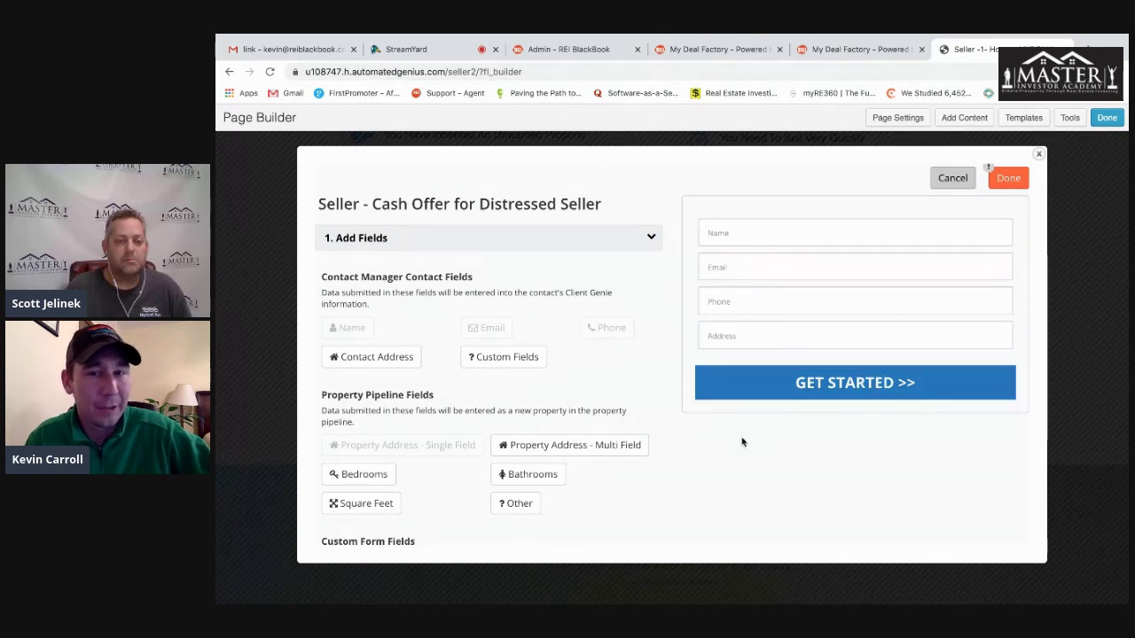
- Drag a Checkboxes field into the form between Phone and Address
scroll(736, 448, down, 1)
scroll(734, 452, down, 1)
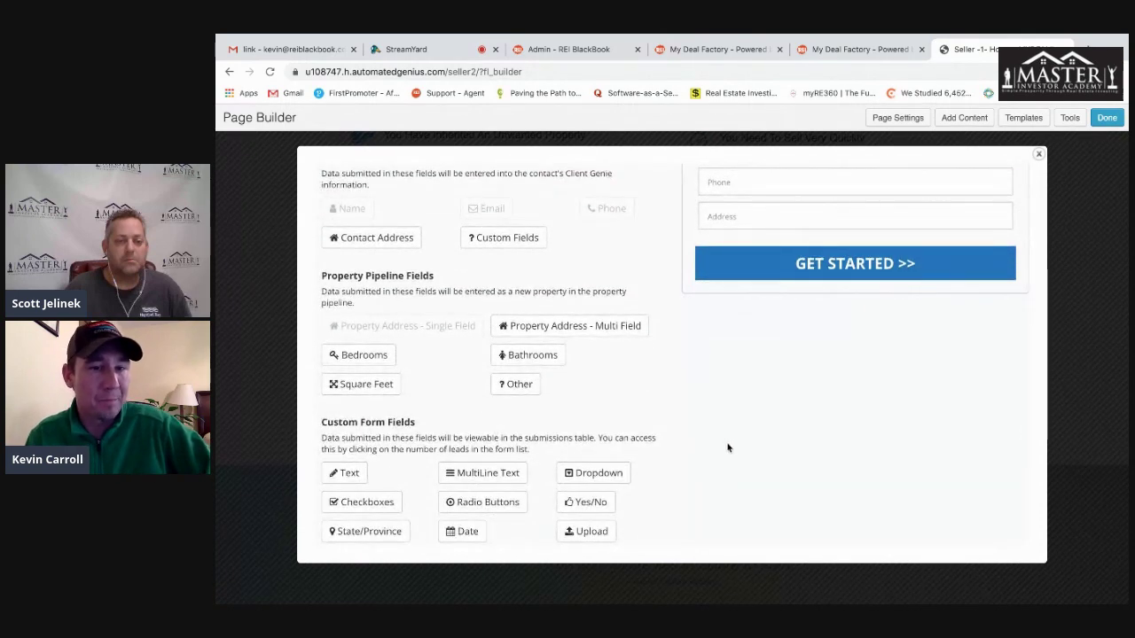
scroll(486, 468, down, 1)
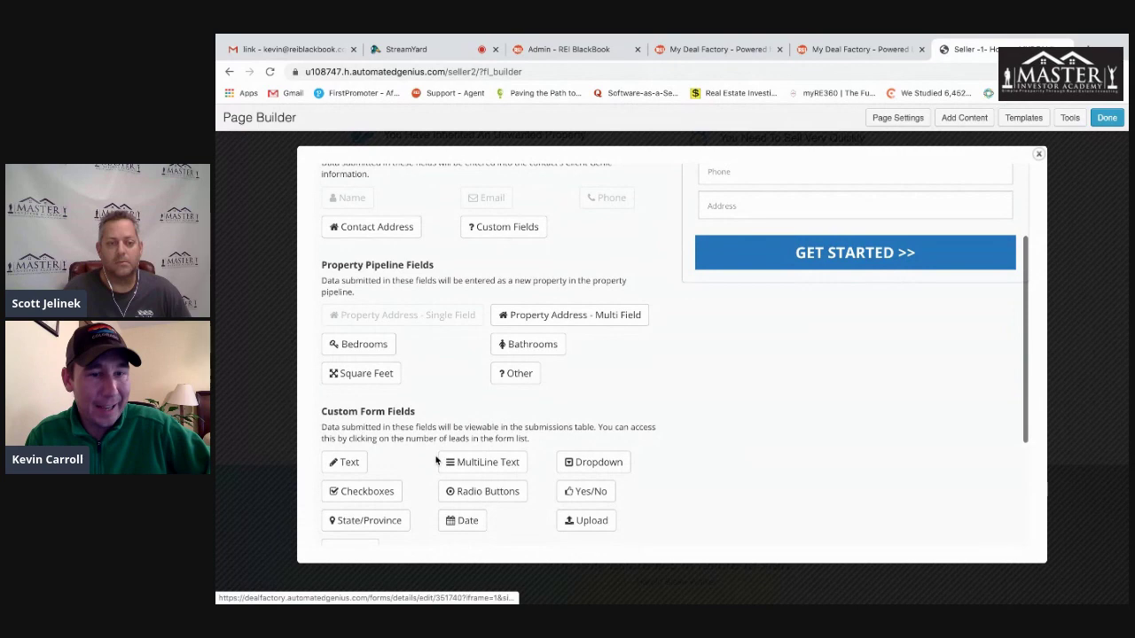
drag(366, 509, 786, 287)
- Label the checkbox question 'How Quickly do you want to sell?' and make it required
click(660, 248)
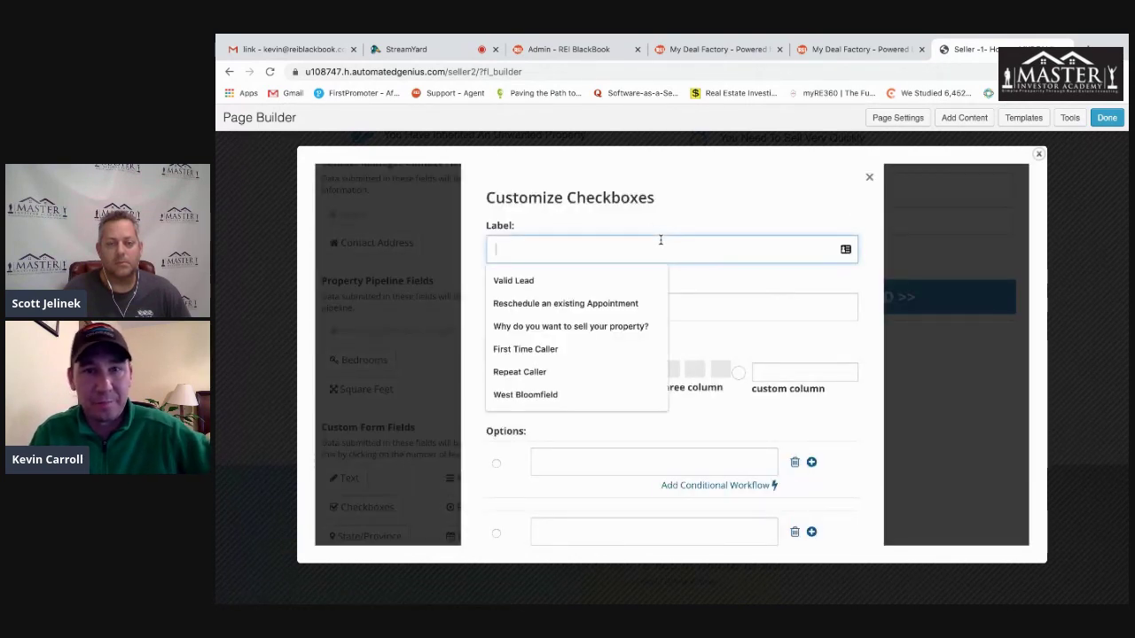
text(How Quickly do you wan)
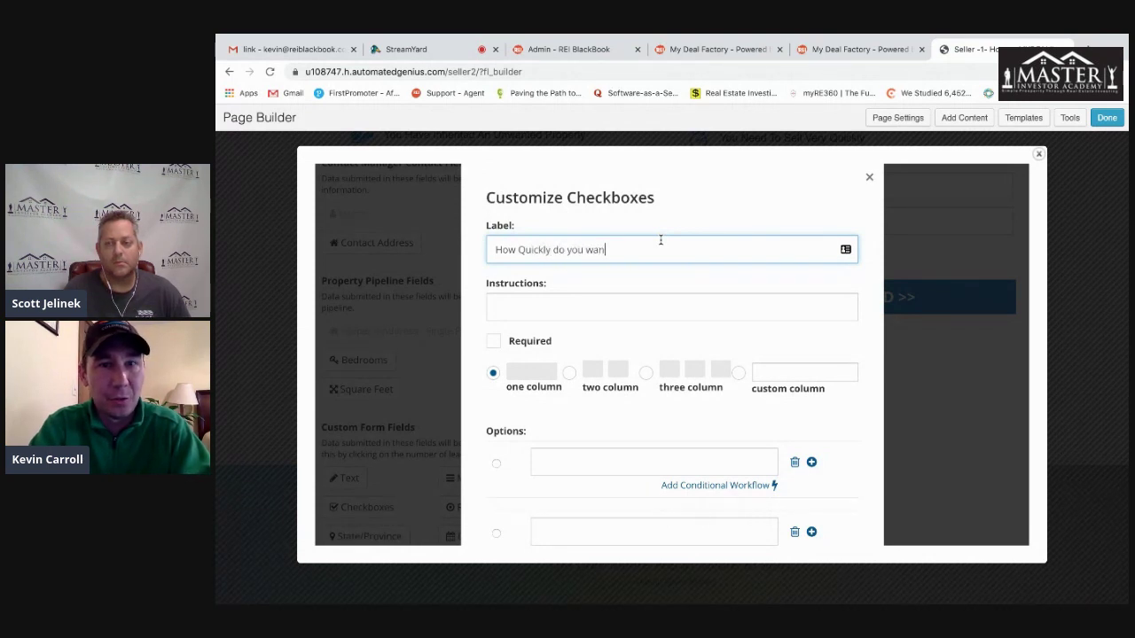
text(t to sell?)
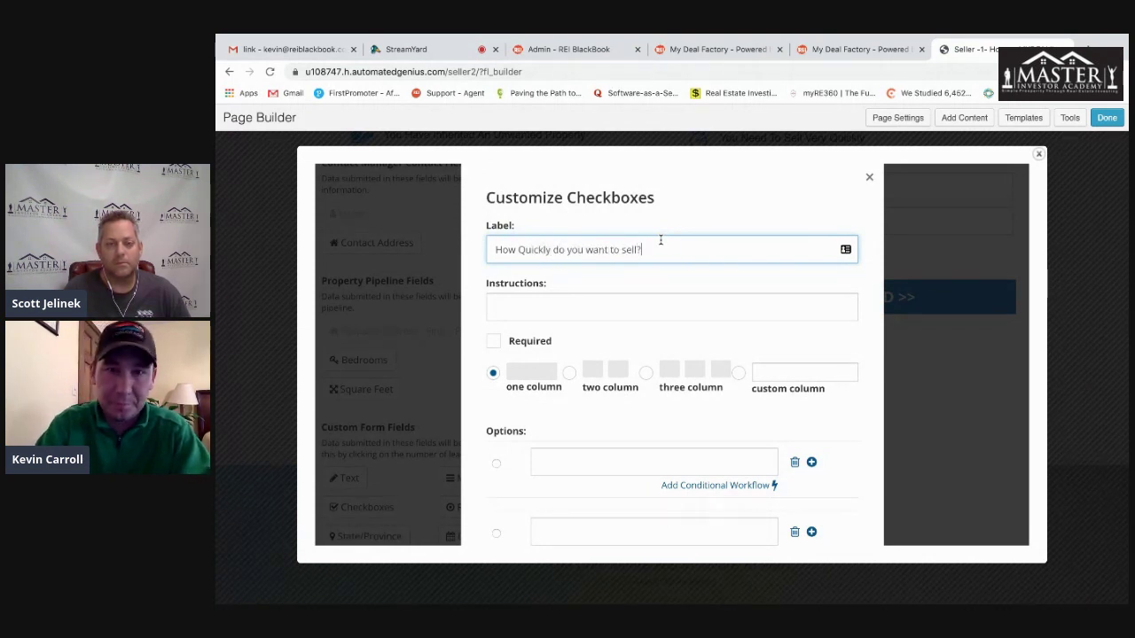
click(494, 341)
scroll(834, 426, down, 1)
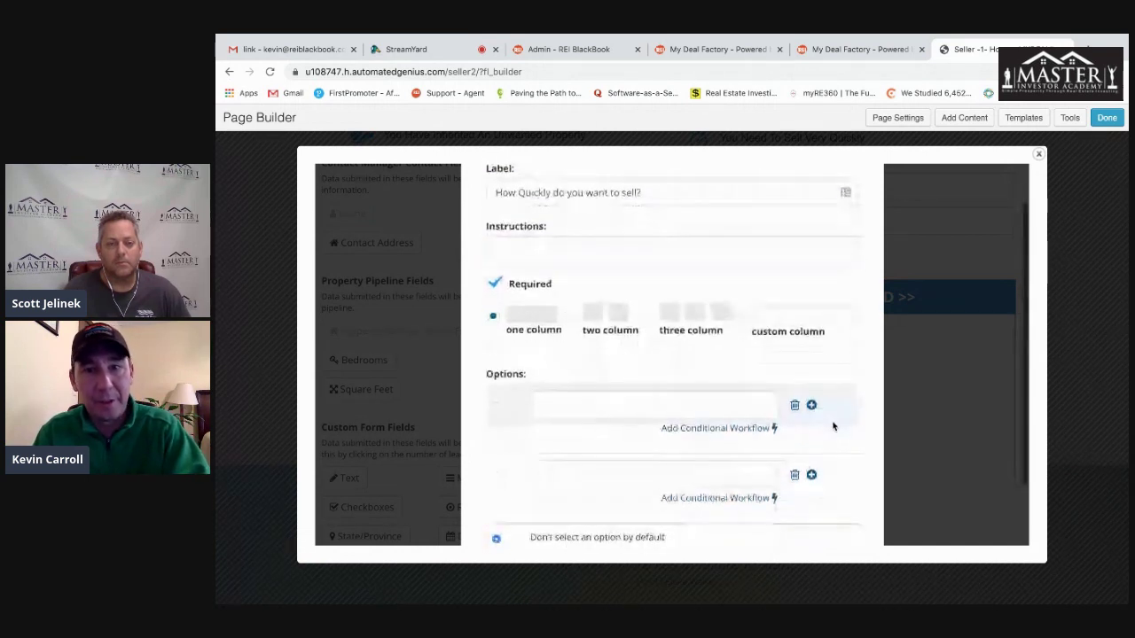
- Enter the answer options 'Less 30 days', '2-3' and '6 or more'
click(628, 402)
text(Less)
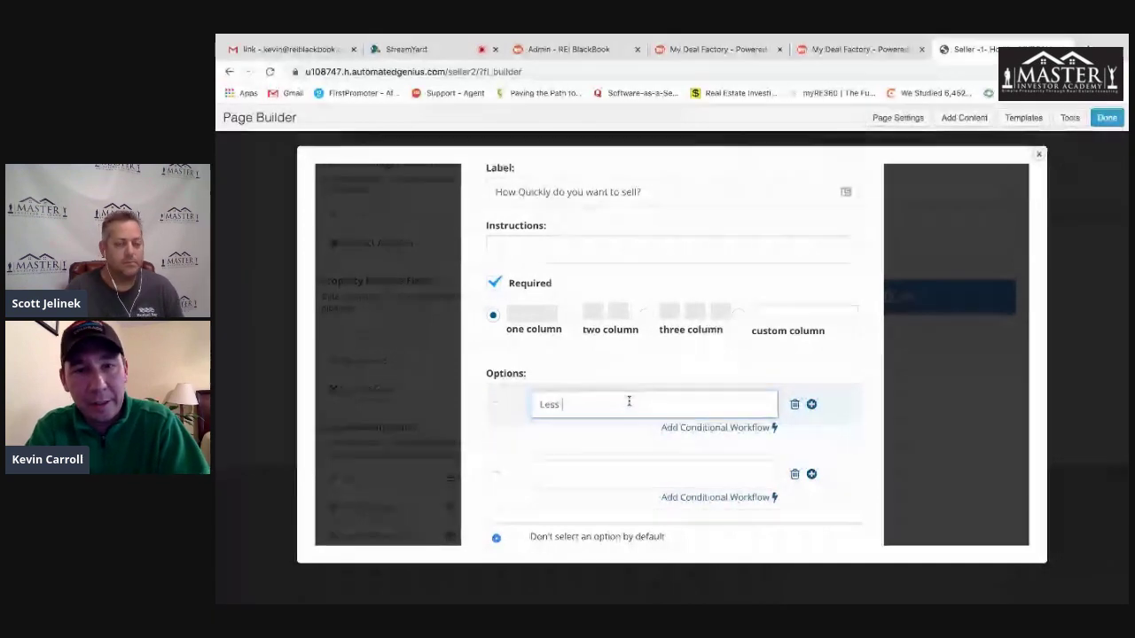
text( 30 )
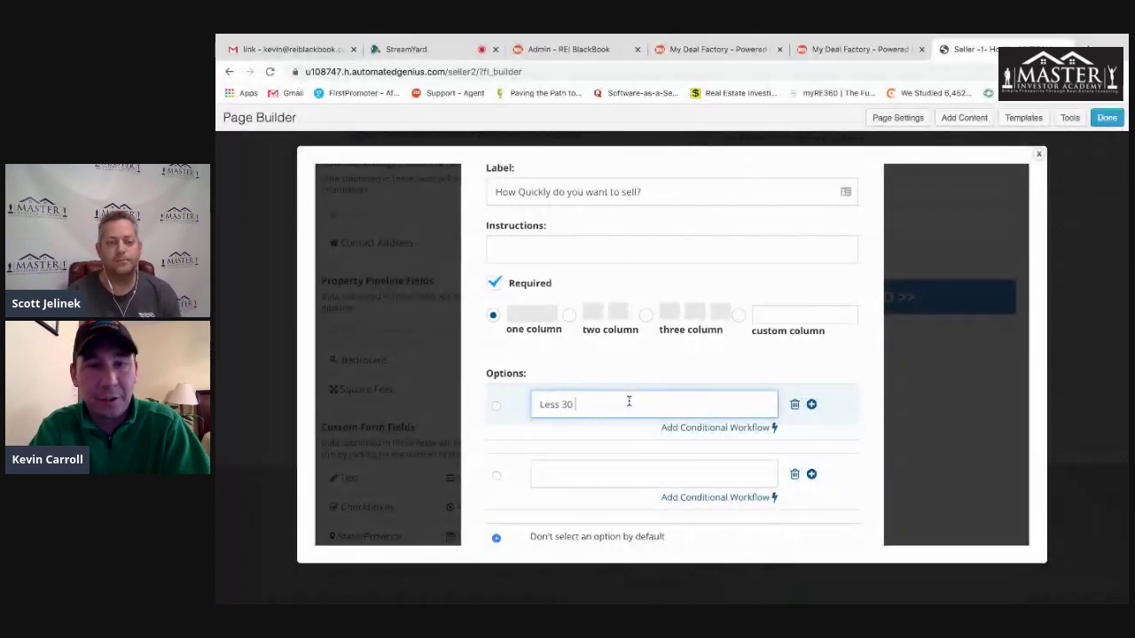
text(days)
click(585, 472)
text(2-3)
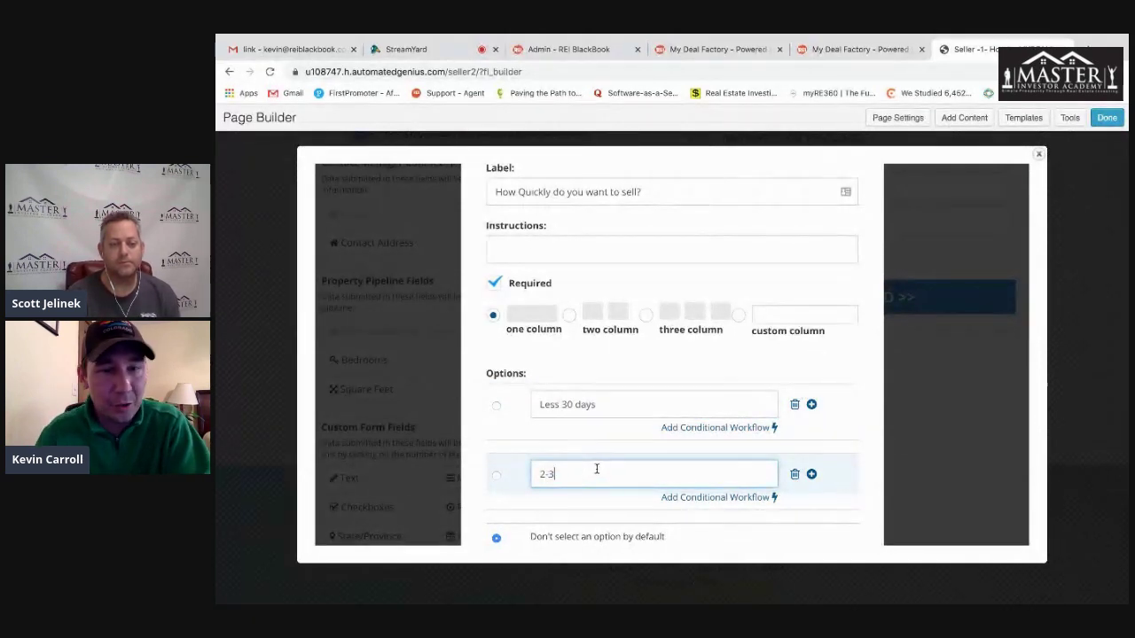
scroll(595, 470, down, 1)
click(811, 396)
click(591, 465)
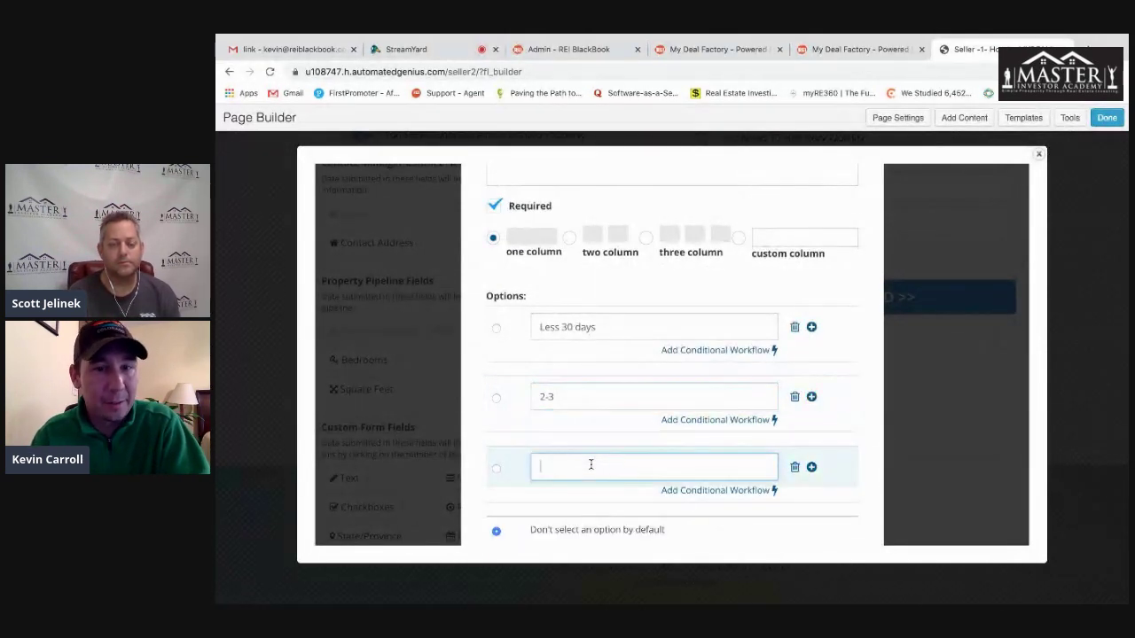
text(6 or more)
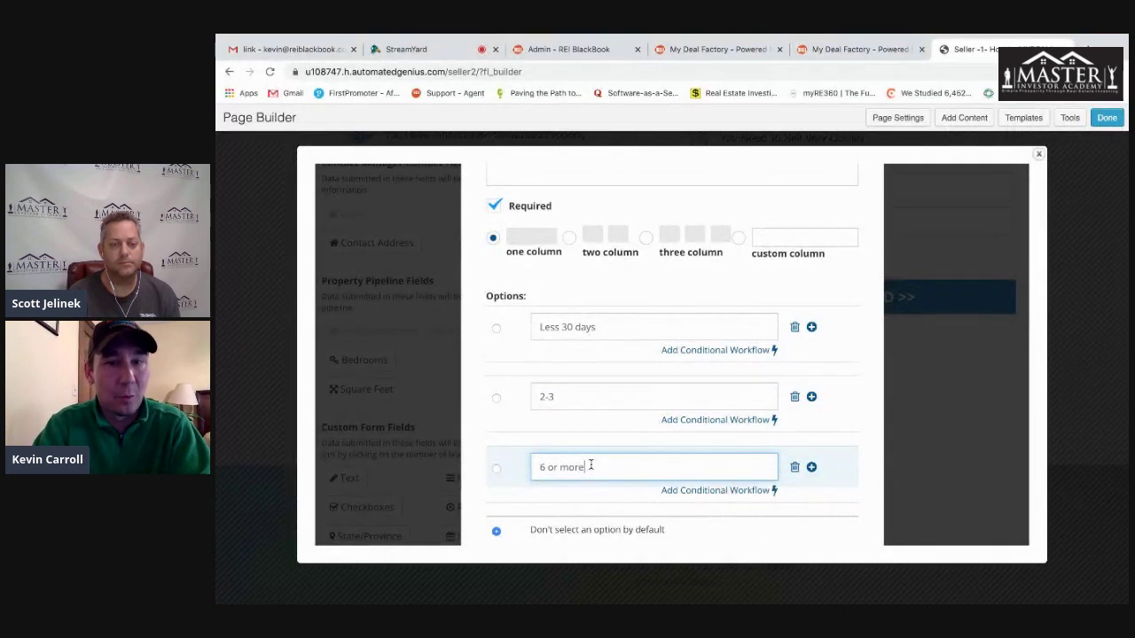
click(848, 286)
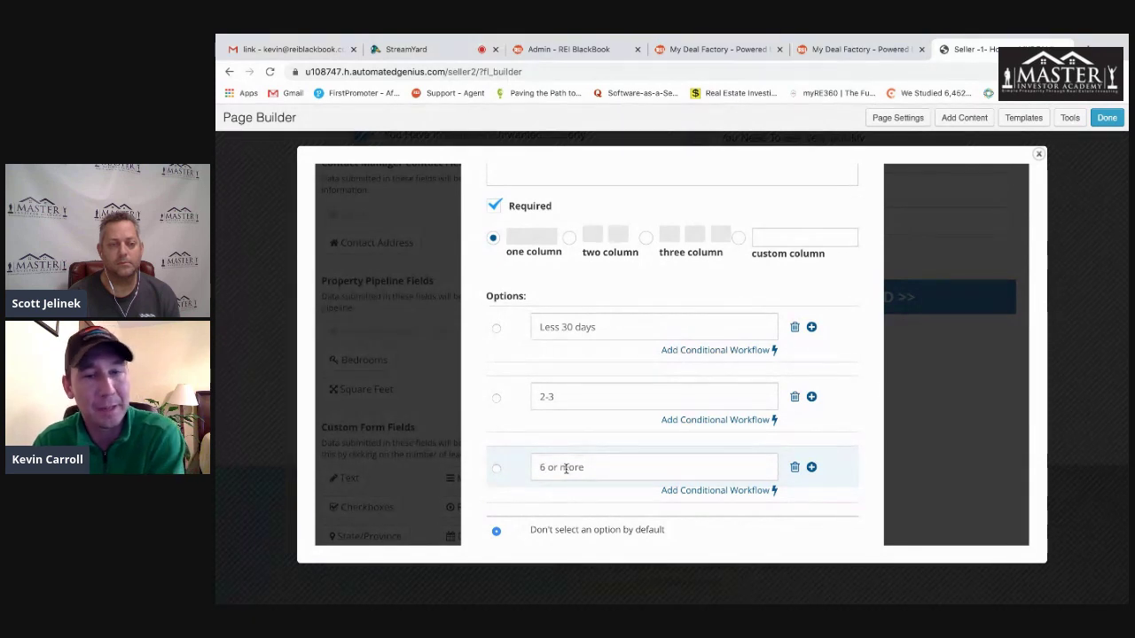
click(718, 350)
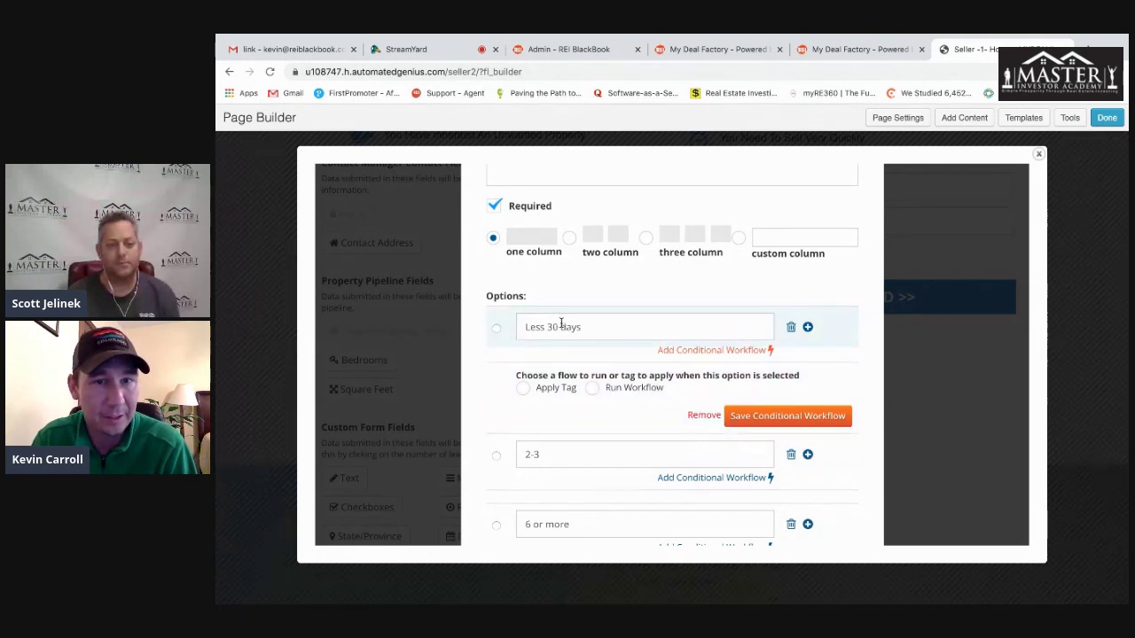
- Have 'Less 30 days' run the System: Authority - Distressed Seller workflow
click(592, 389)
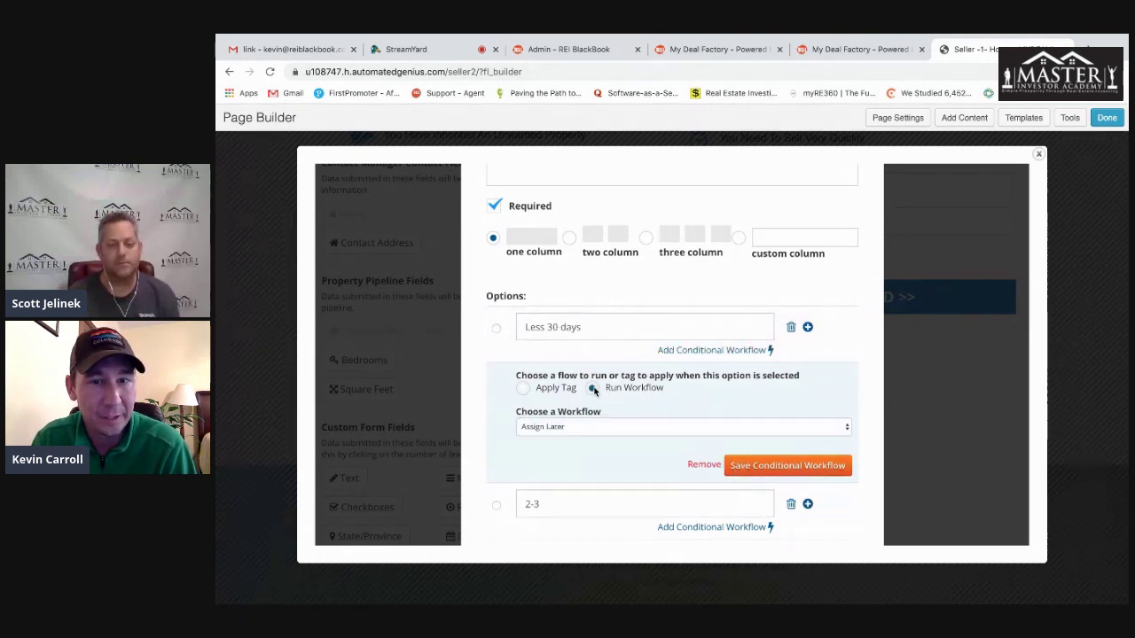
click(618, 429)
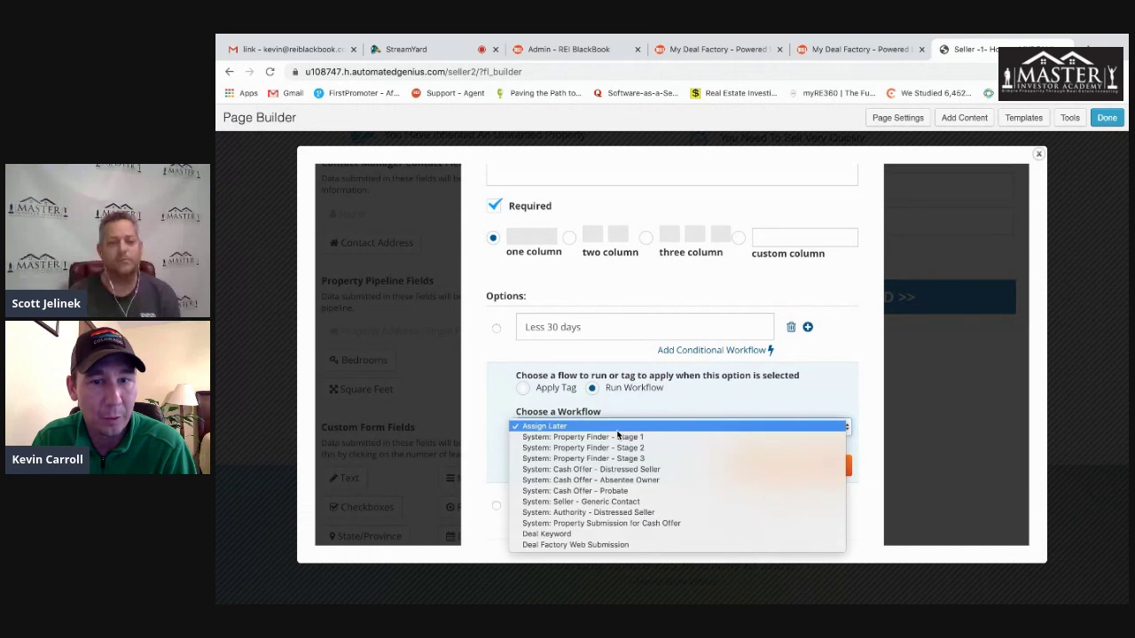
click(626, 513)
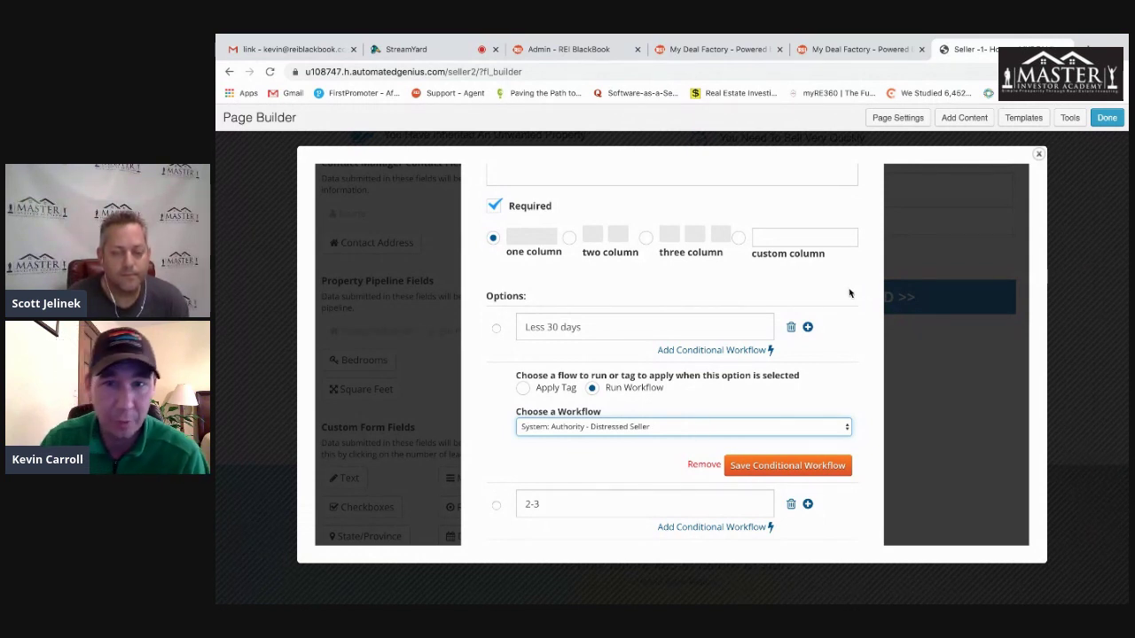
- Set the '2-3' option to run a workflow, left as Assign Later
scroll(849, 294, down, 3)
click(736, 392)
click(593, 427)
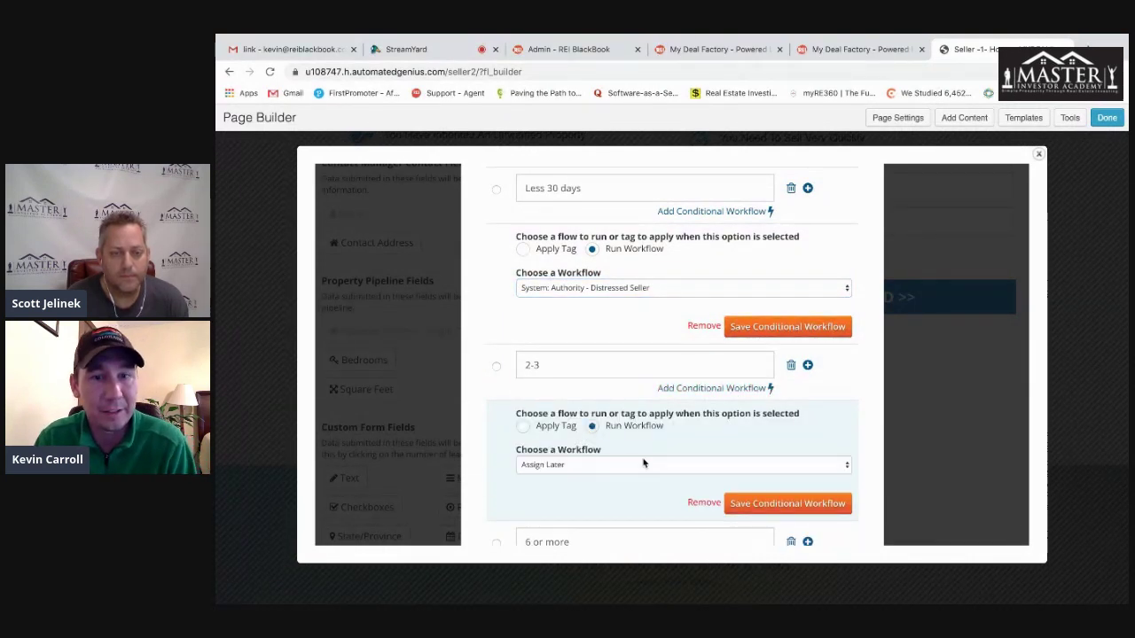
click(647, 464)
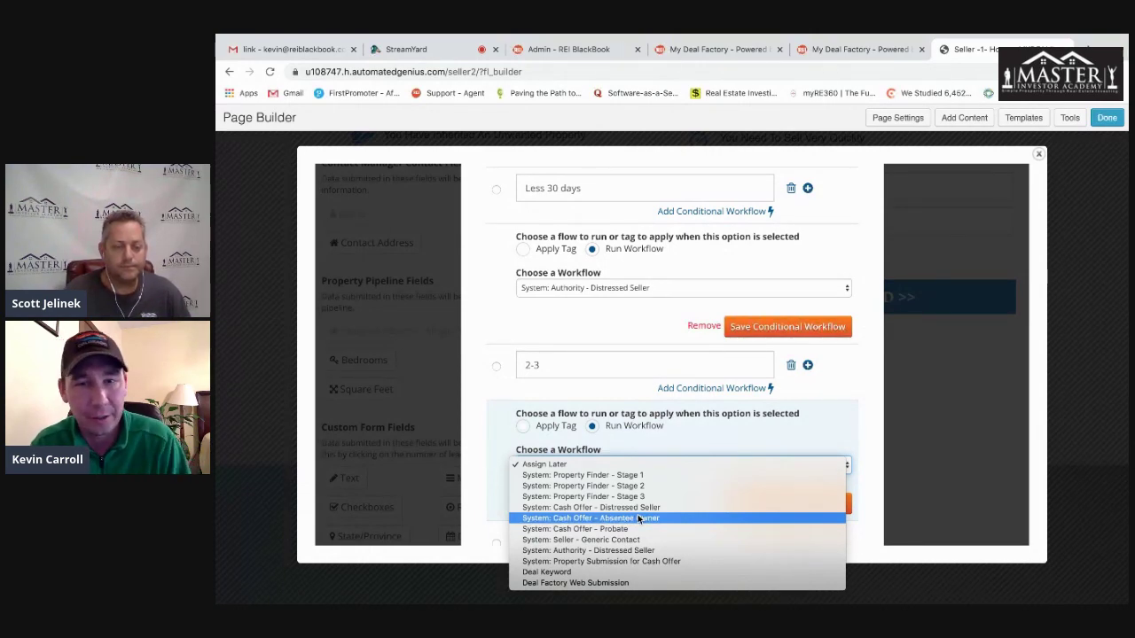
click(867, 375)
scroll(859, 385, down, 2)
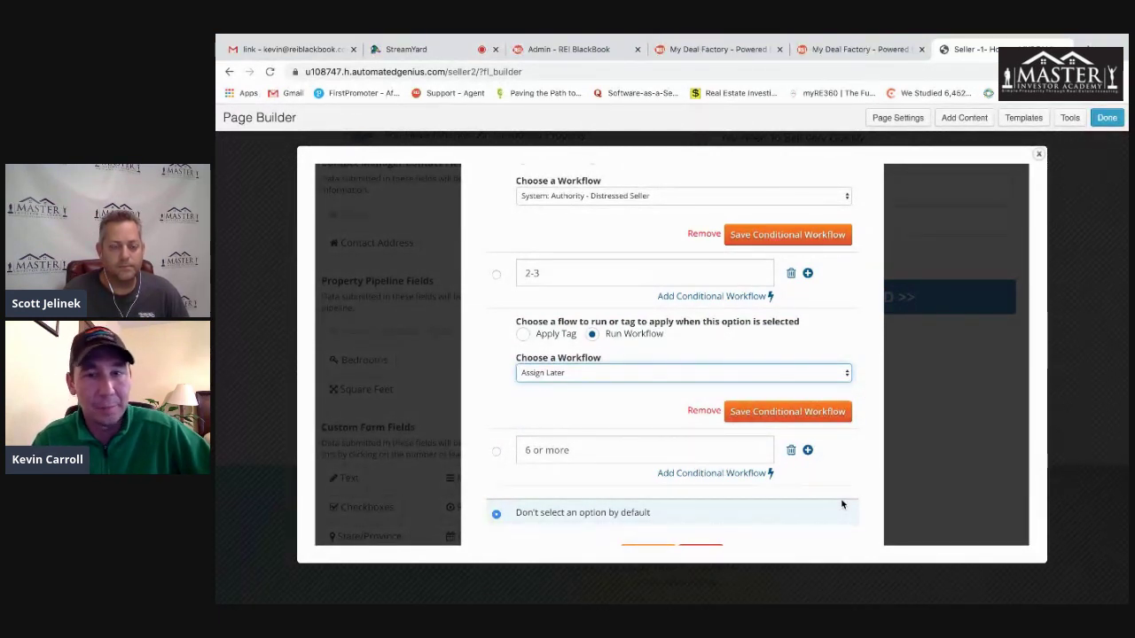
scroll(860, 459, down, 1)
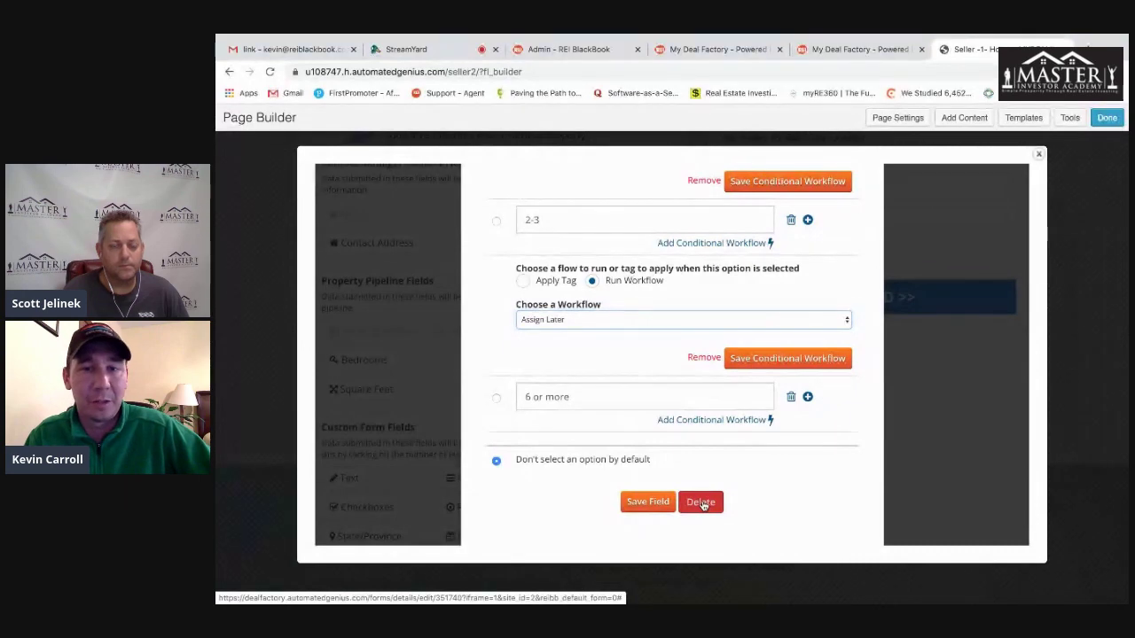
- Finish the answer field and publish the seller form changes
click(702, 503)
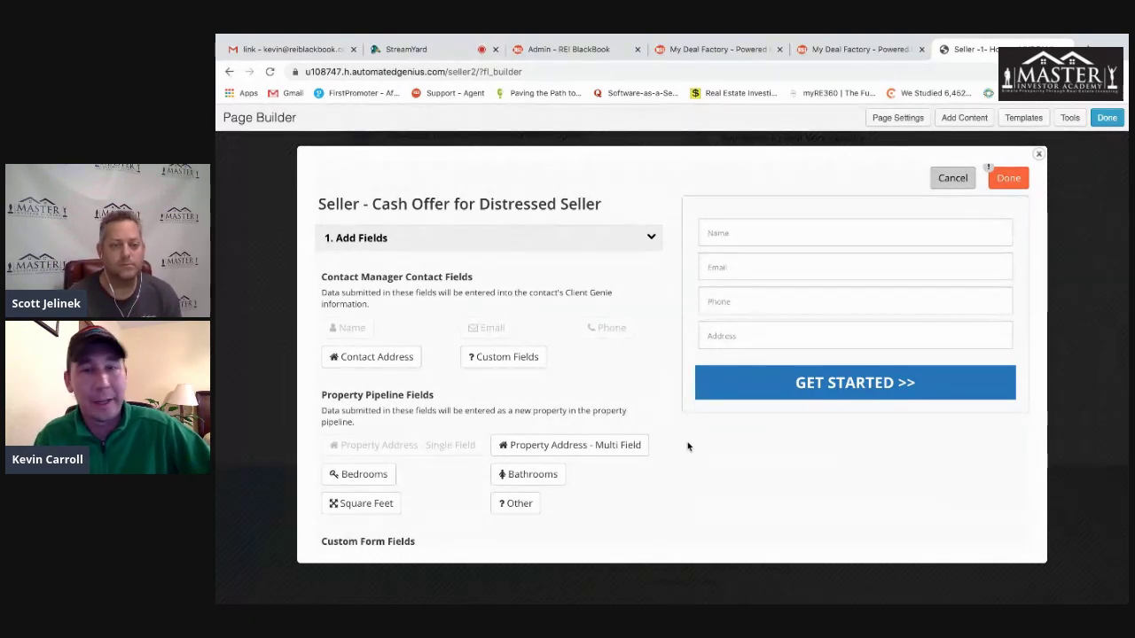
click(1007, 178)
click(674, 335)
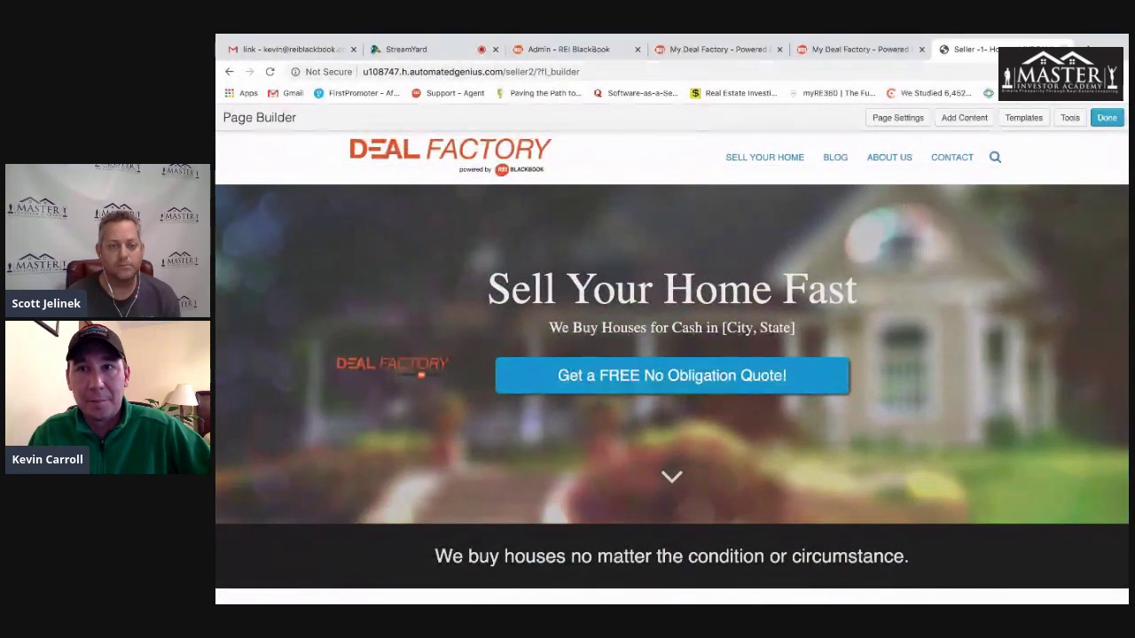
- Close the page builder tab, confirming Leave, to return to the Seller Site Control Panel
click(1064, 50)
click(707, 232)
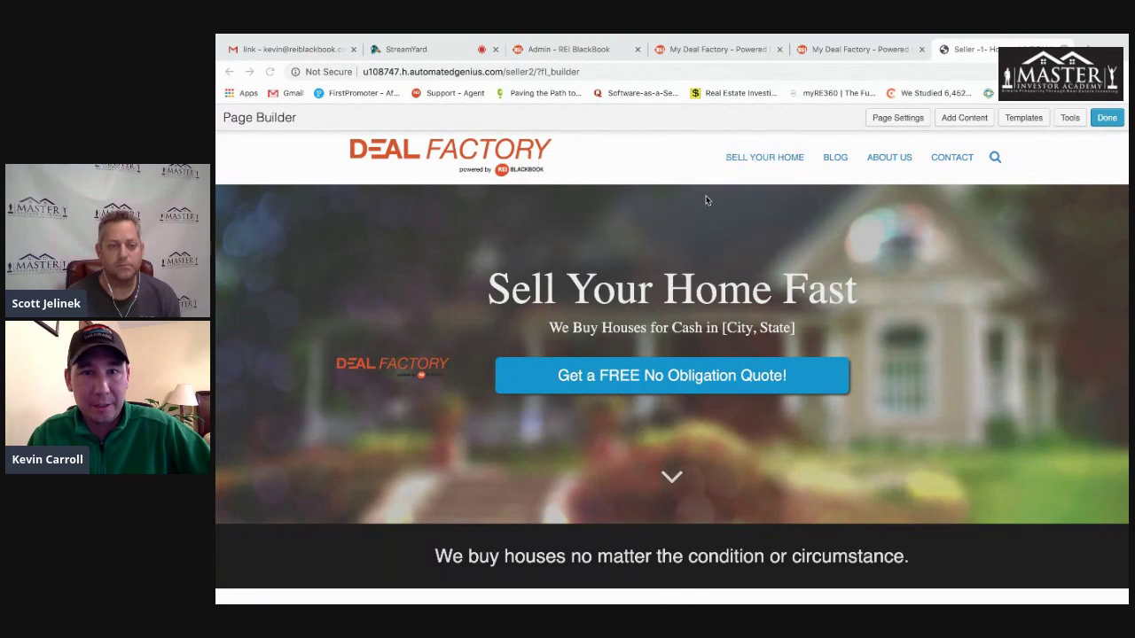
click(858, 50)
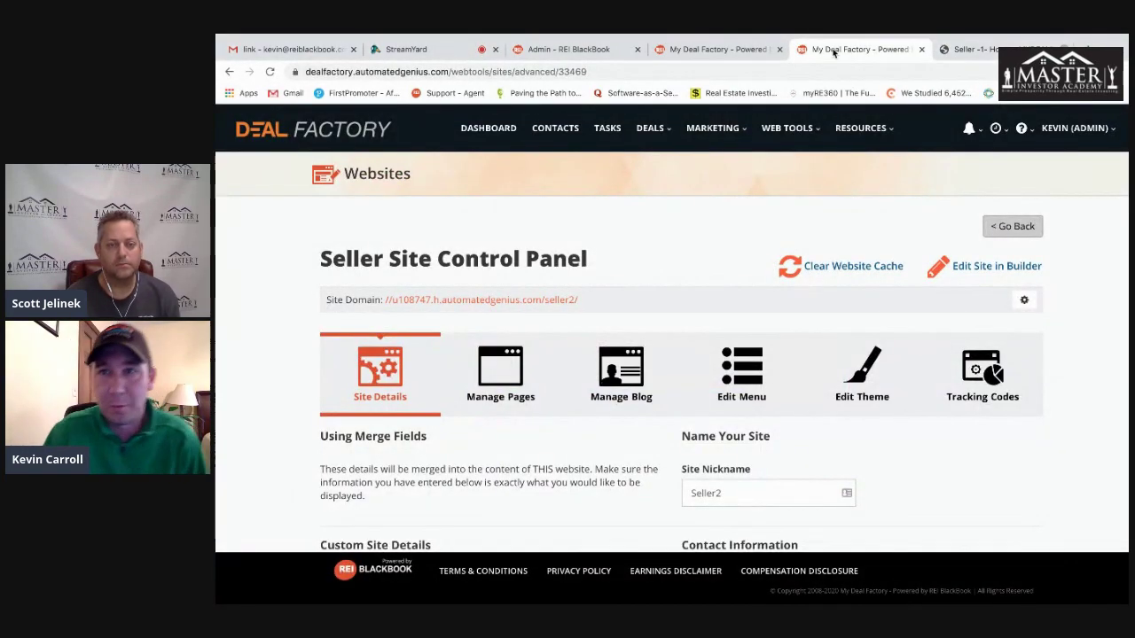
click(975, 50)
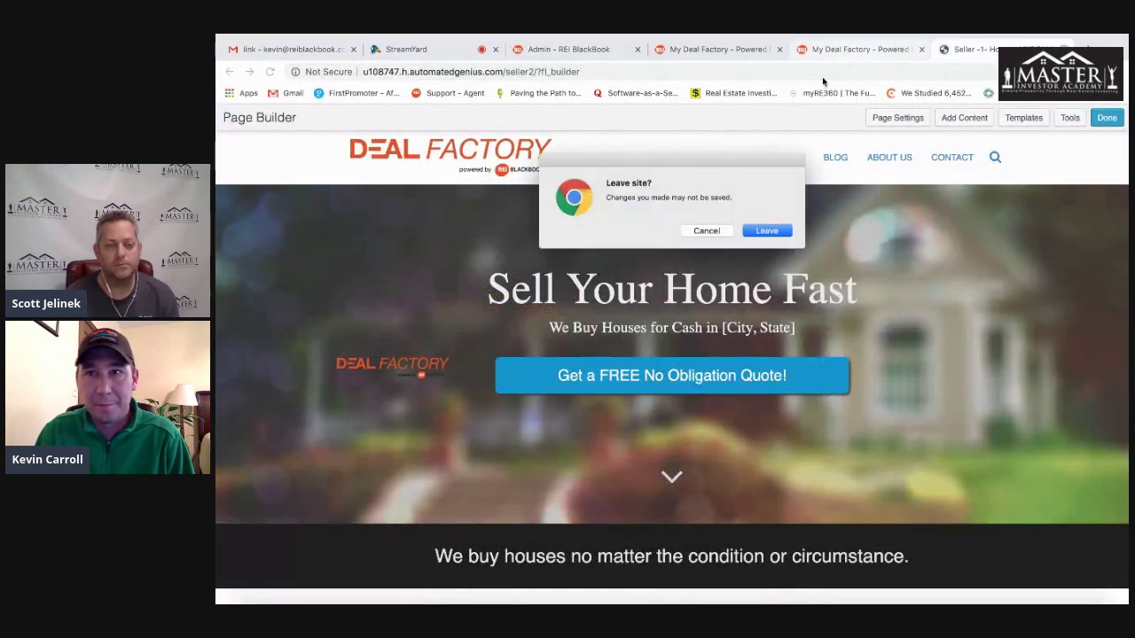
click(768, 232)
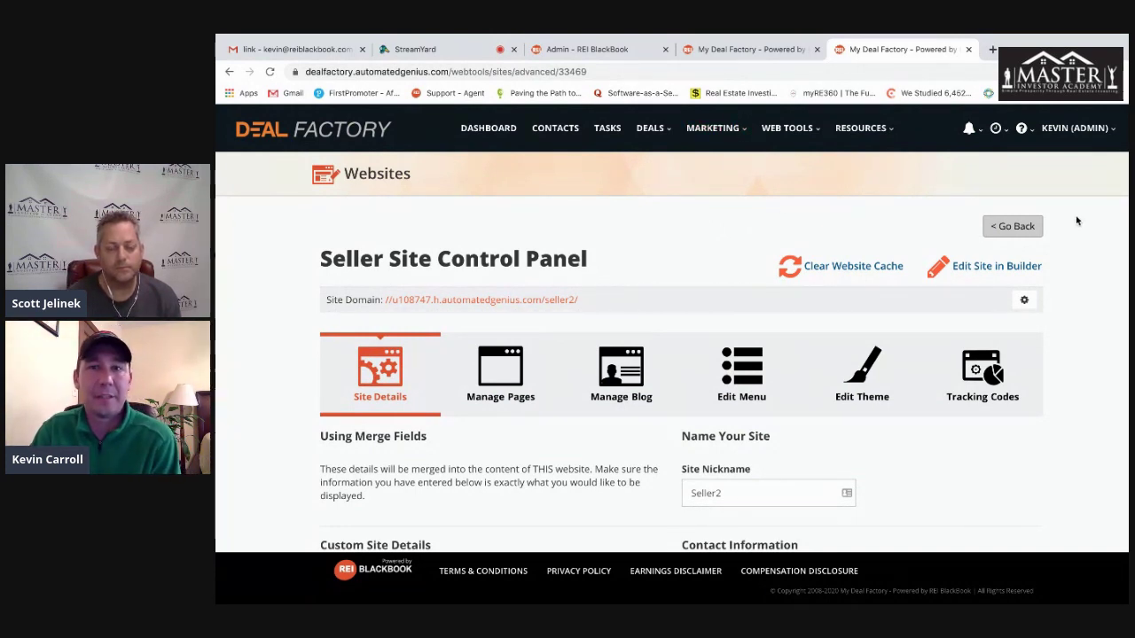
click(1076, 128)
- Go to System Settings > Profit Dial Numbers and start adding a new number
click(1000, 257)
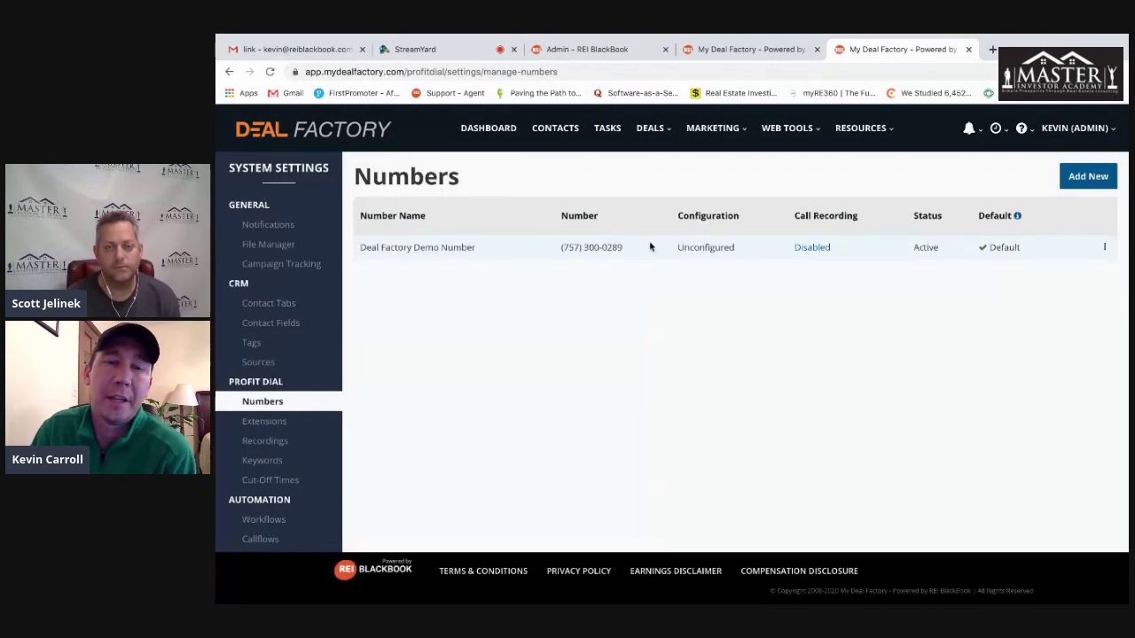
scroll(257, 399, down, 1)
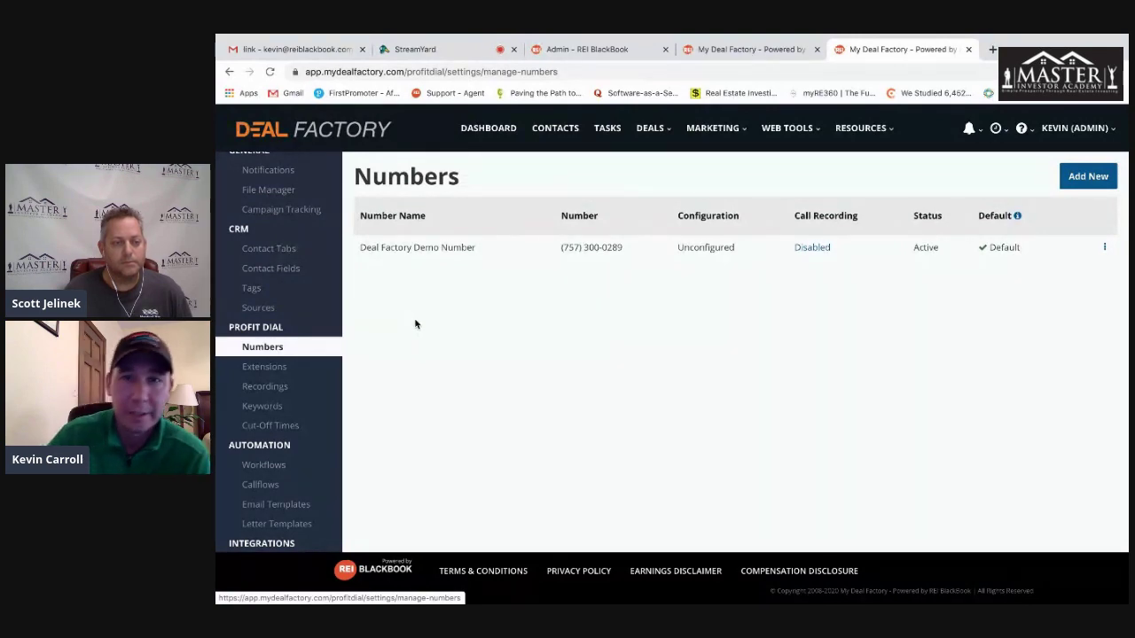
click(1083, 176)
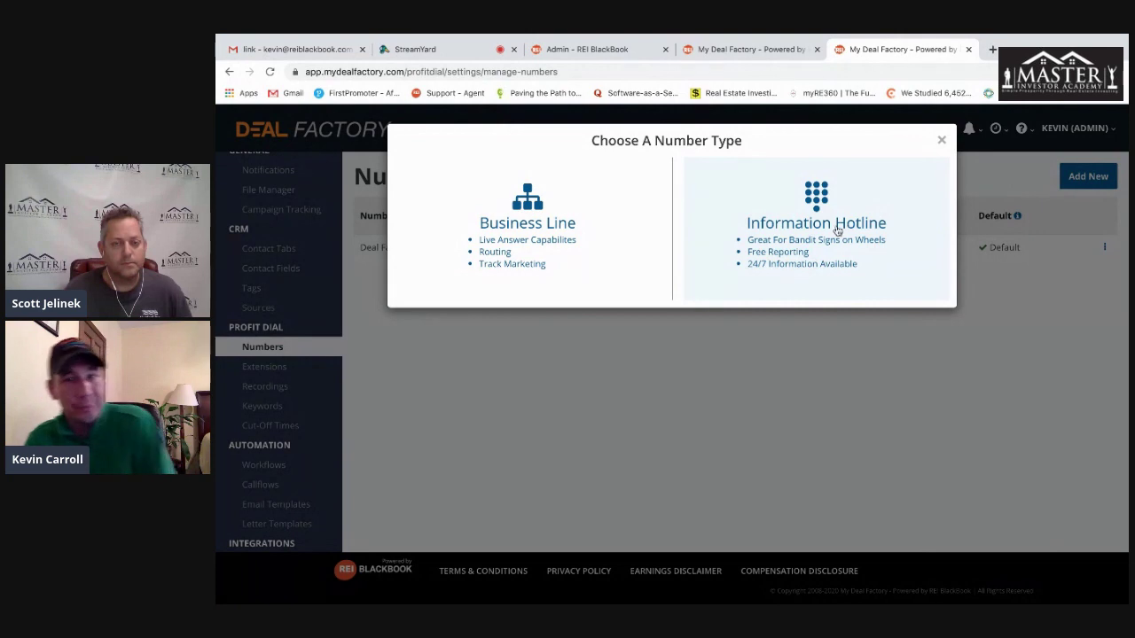
- Claim a business line in area code 757 containing 'buy', taking the first Surry VA result
click(514, 223)
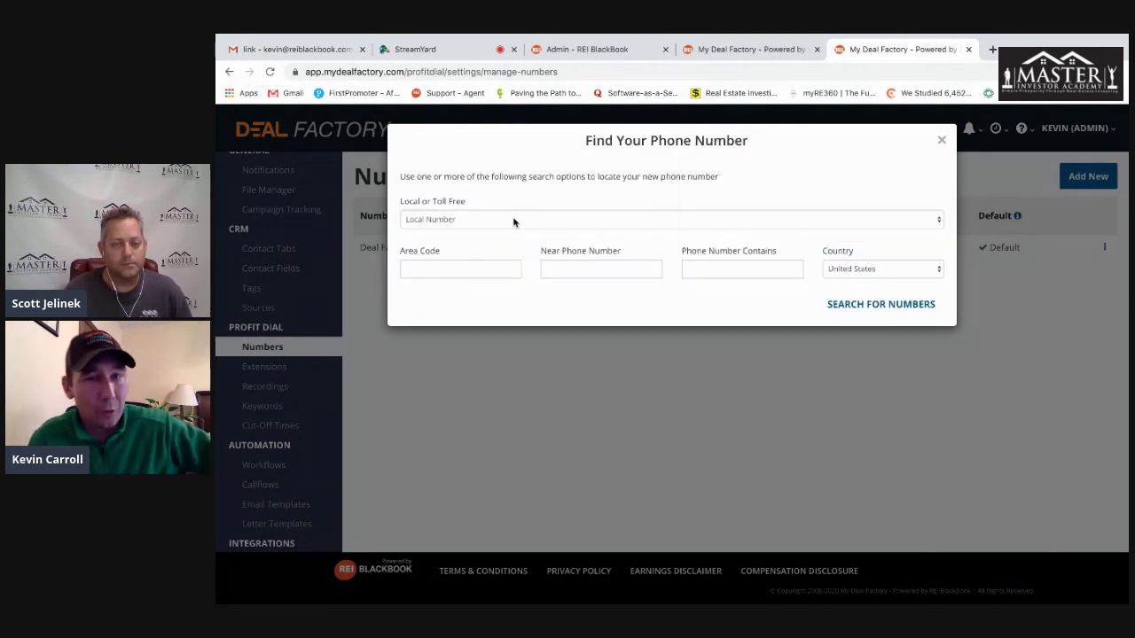
click(464, 268)
text(757)
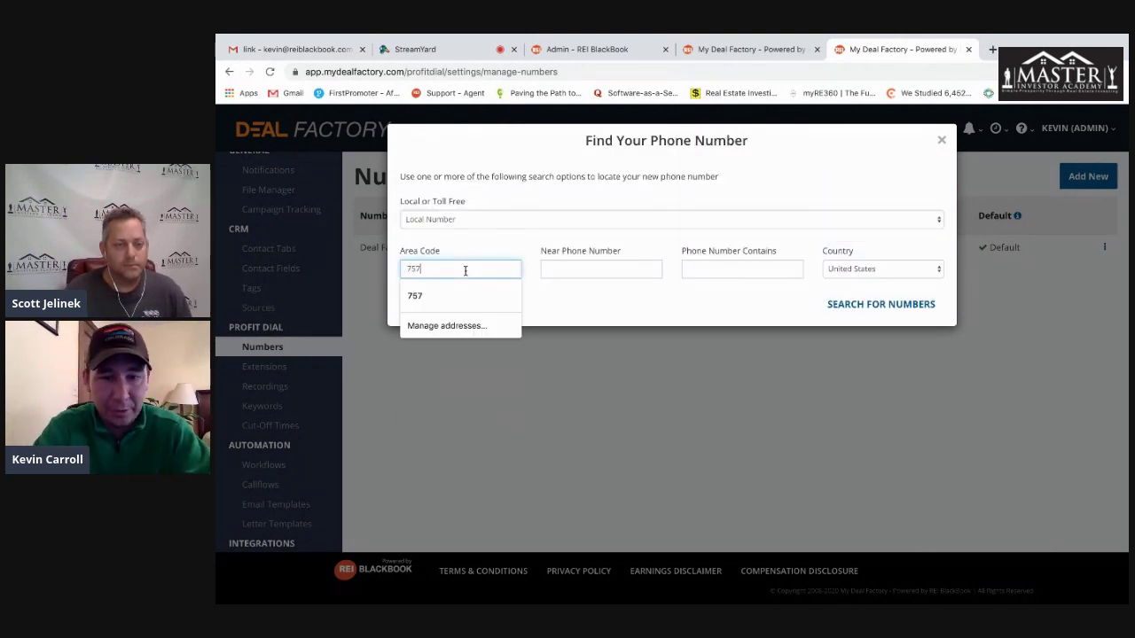
click(722, 269)
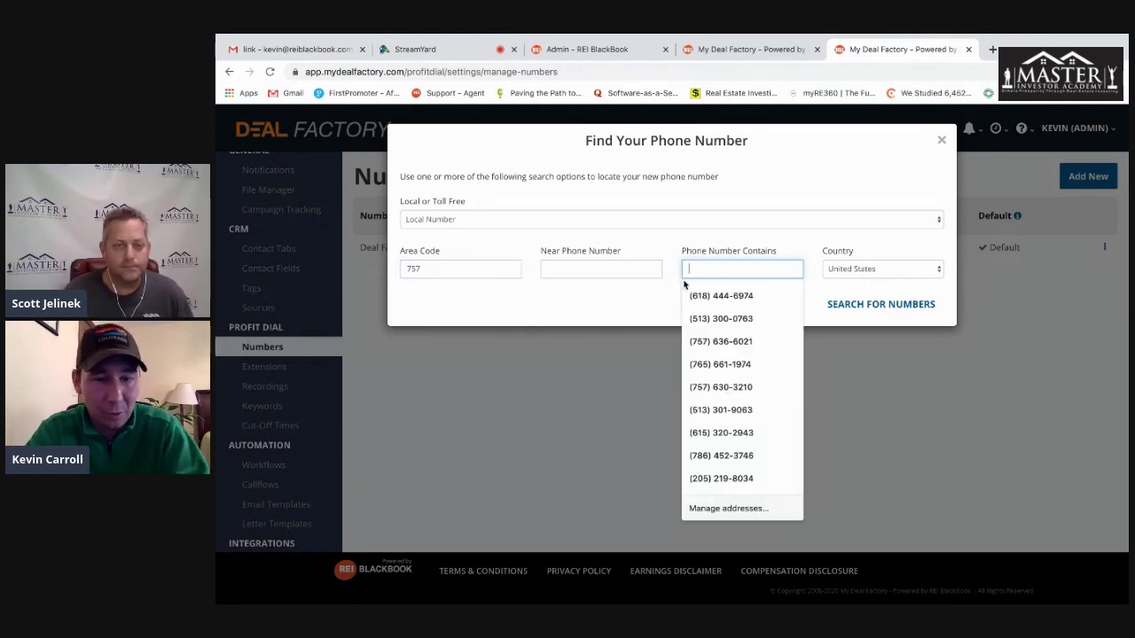
text(buy)
click(860, 304)
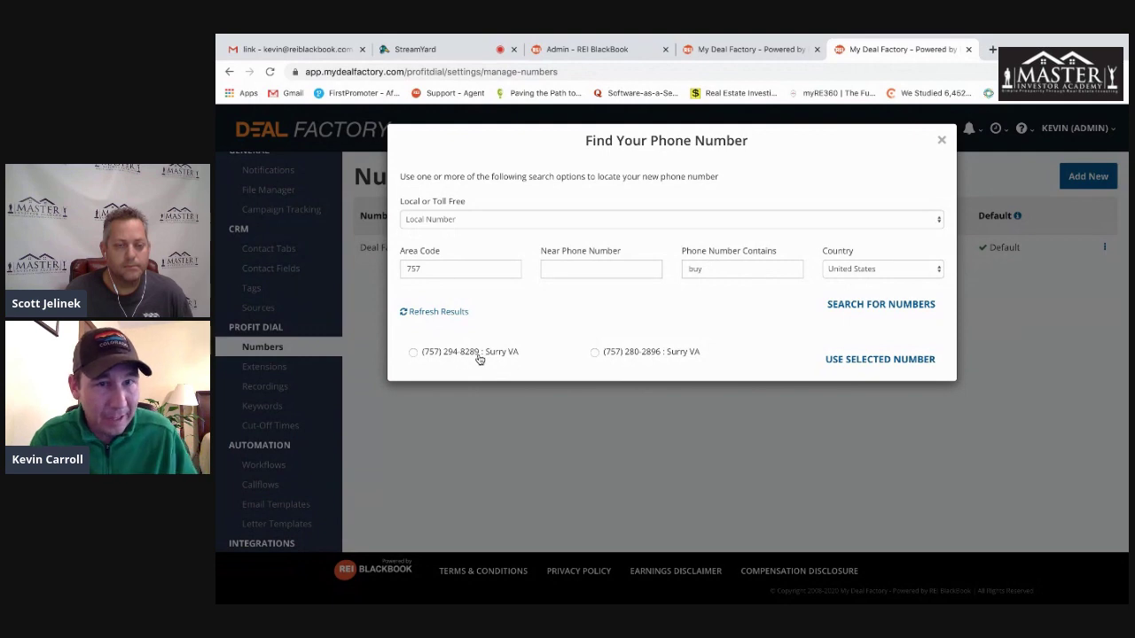
click(413, 353)
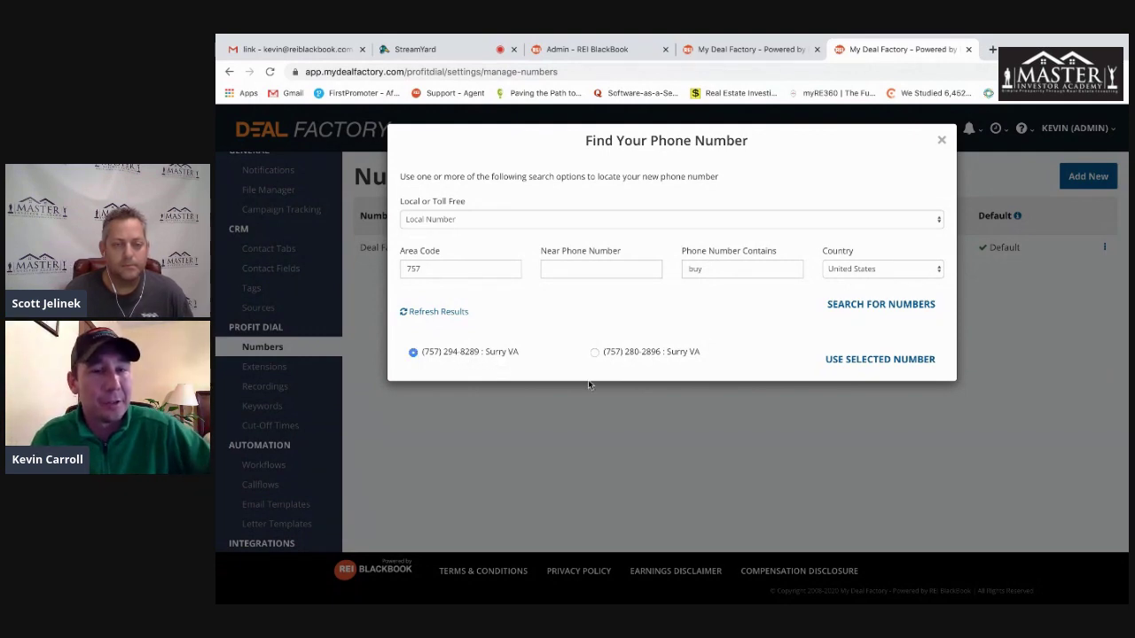
click(861, 360)
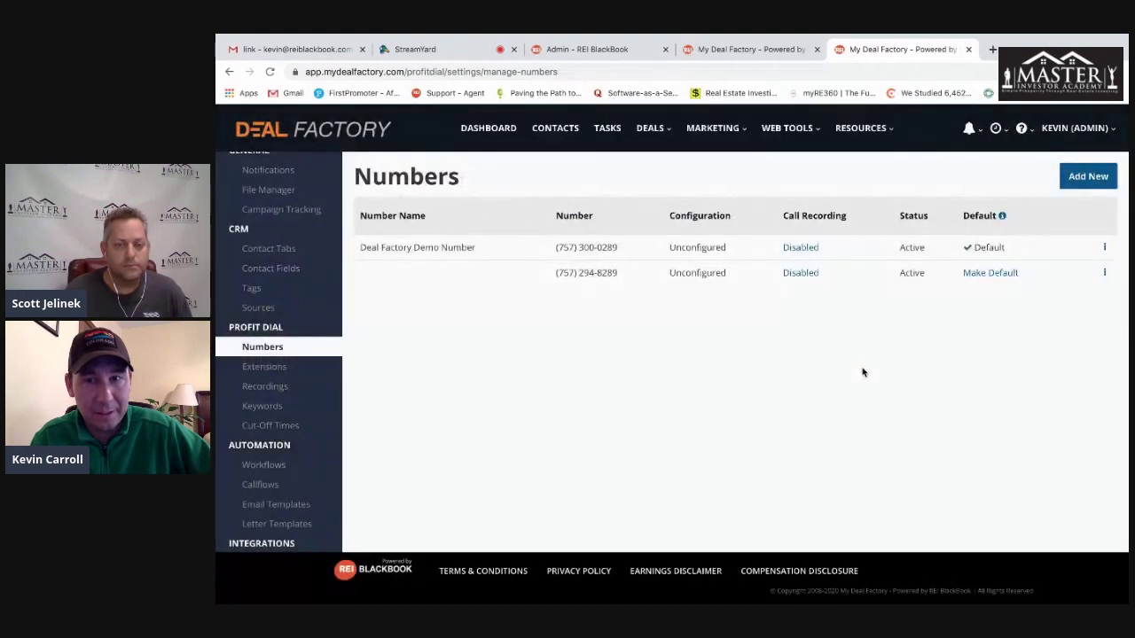
- Name the new number 'Direct Mail Norfolk' and refresh the Numbers list
click(1105, 272)
click(1052, 291)
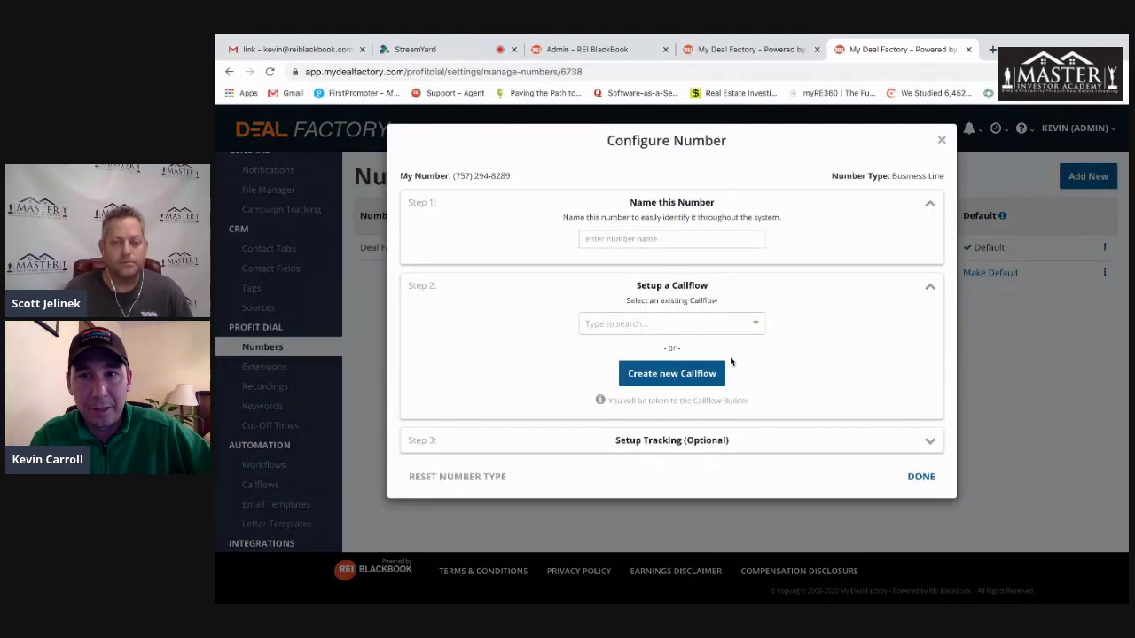
click(678, 240)
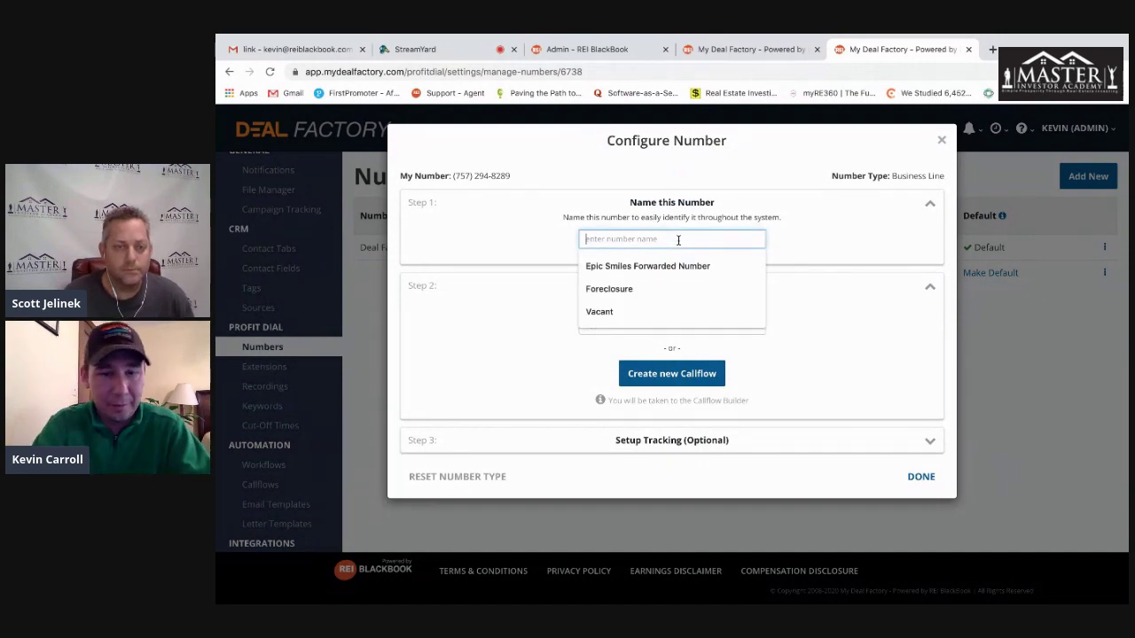
text(Direct Mail)
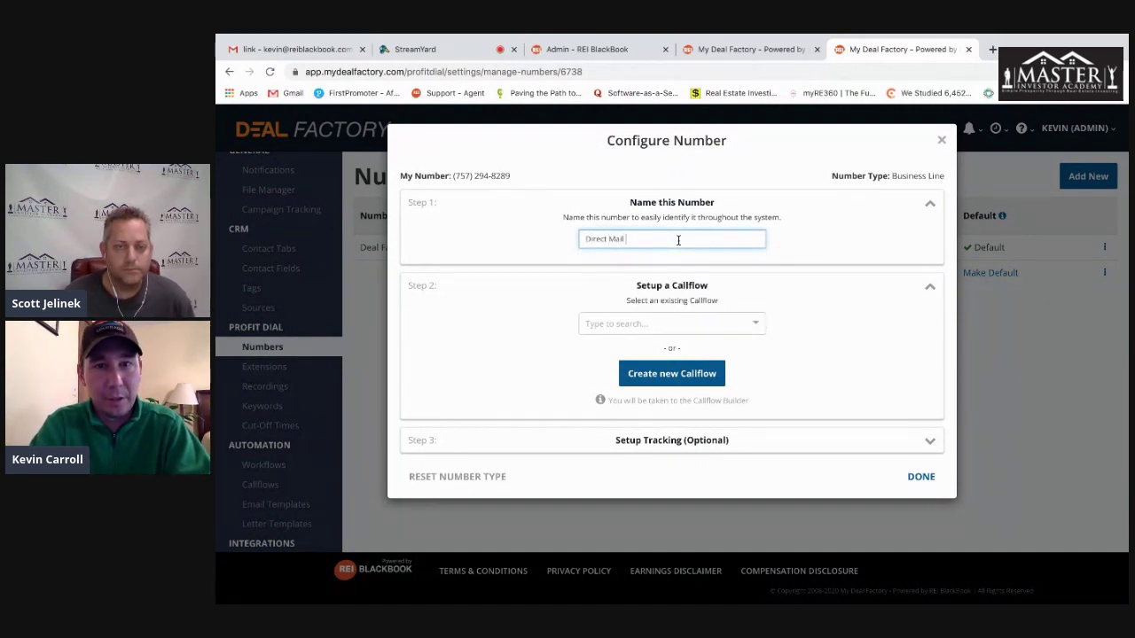
text( Norfolk)
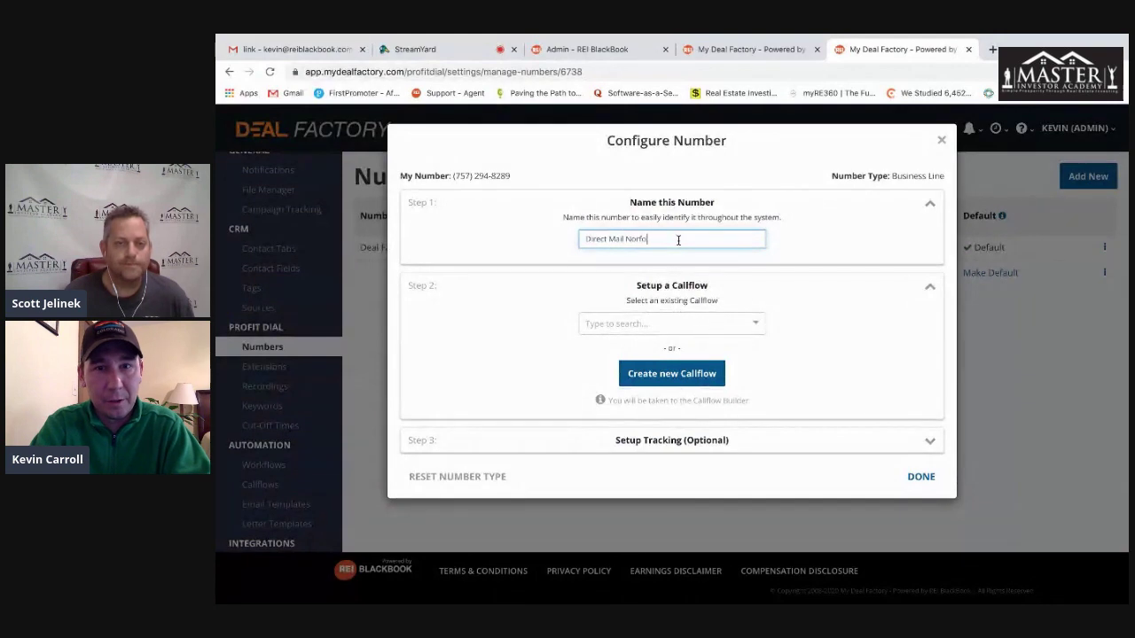
click(898, 325)
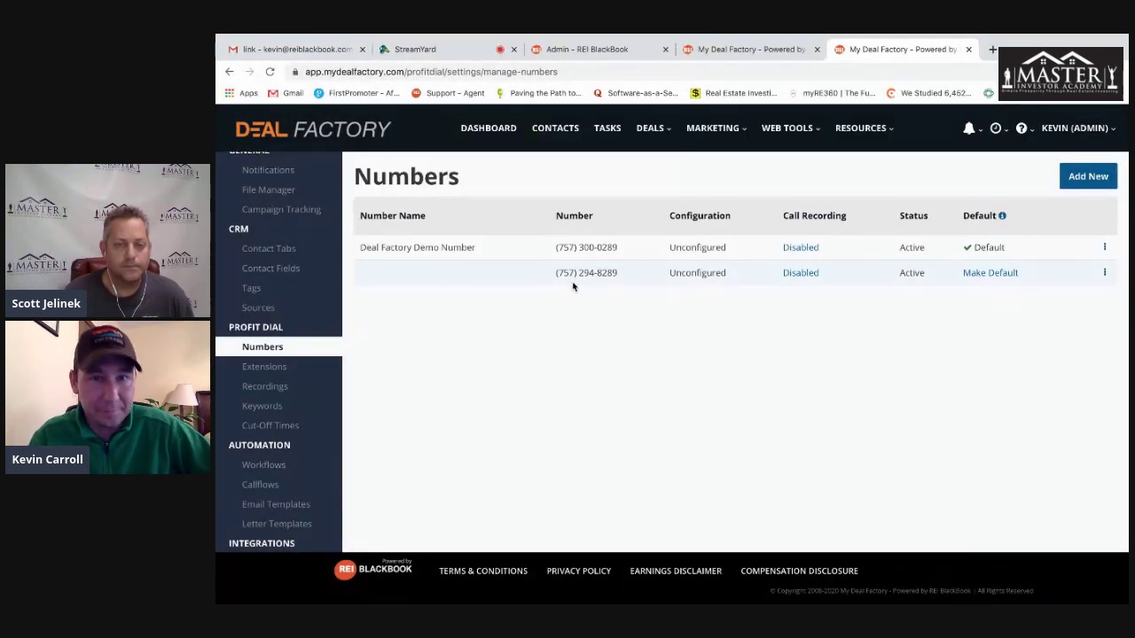
click(270, 72)
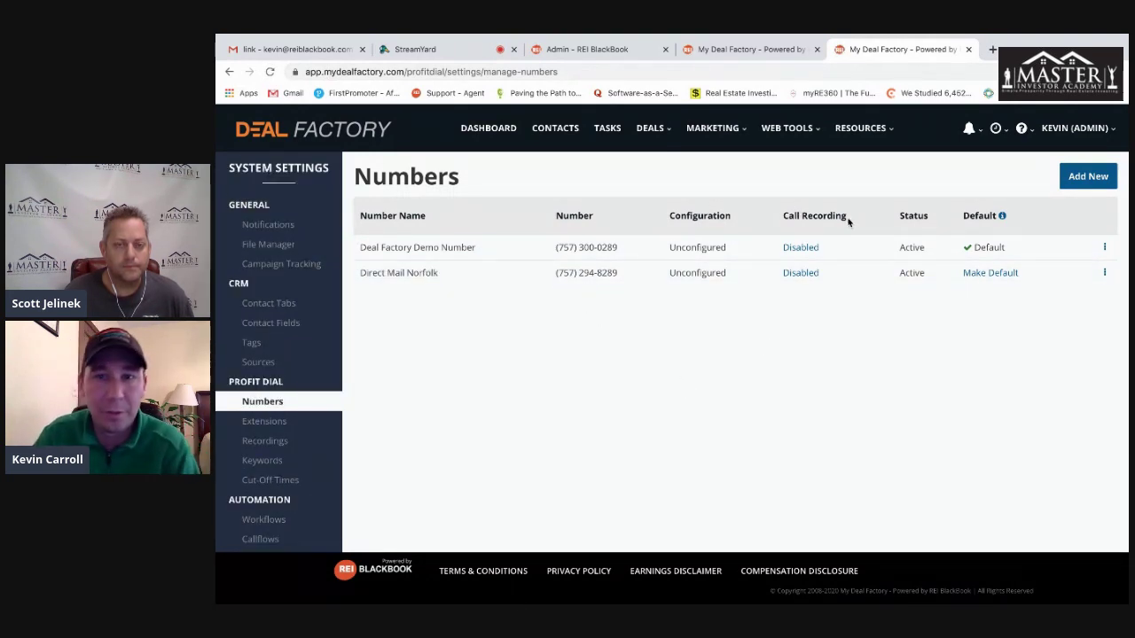
drag(850, 217, 773, 220)
click(720, 349)
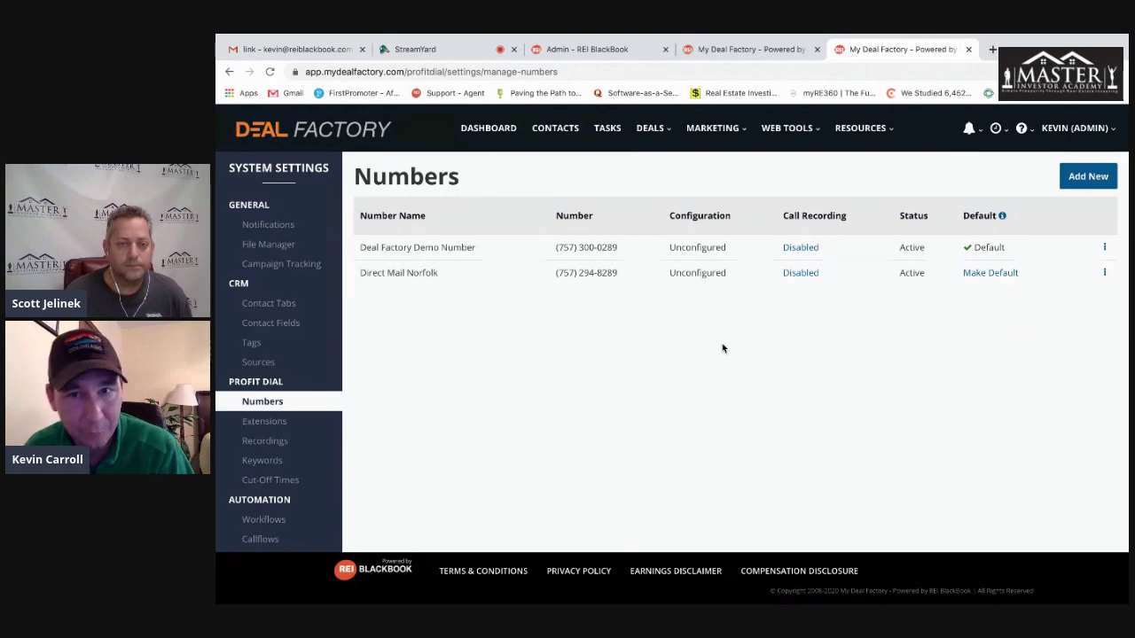
- Turn on incoming, outgoing and notice call recording for the demo number, trying the notice sources
click(809, 248)
scroll(767, 326, down, 1)
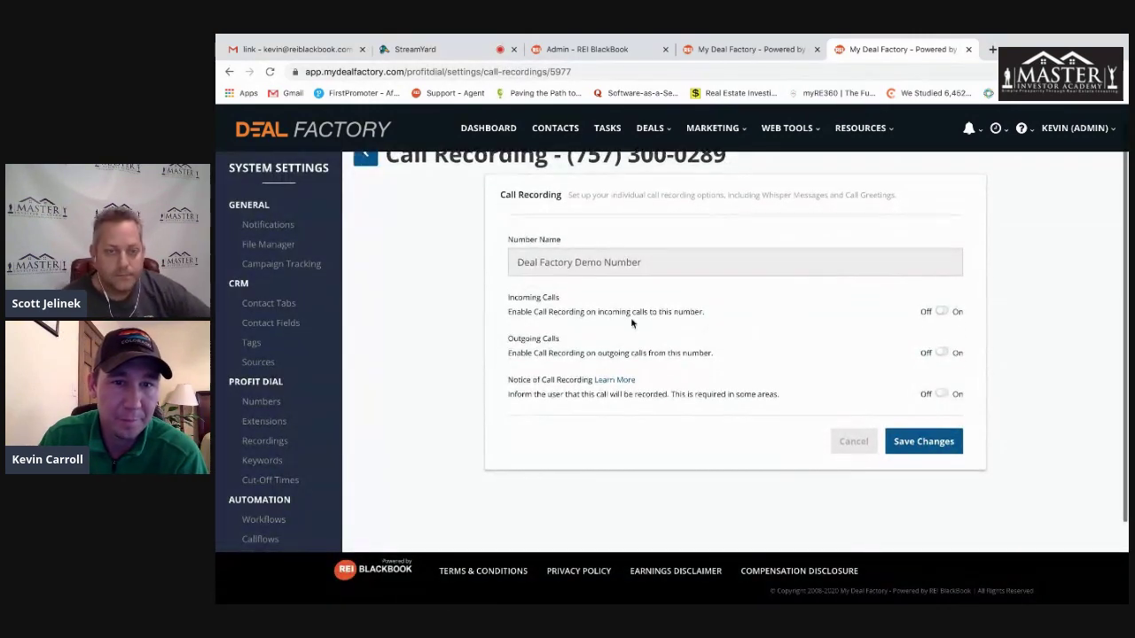
click(943, 312)
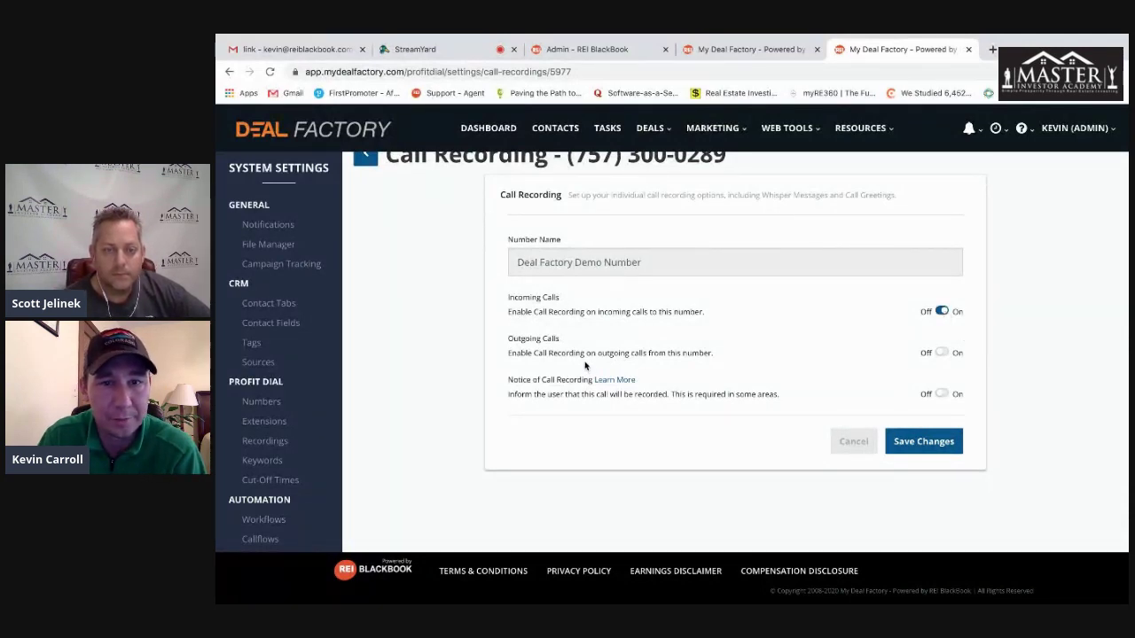
click(944, 354)
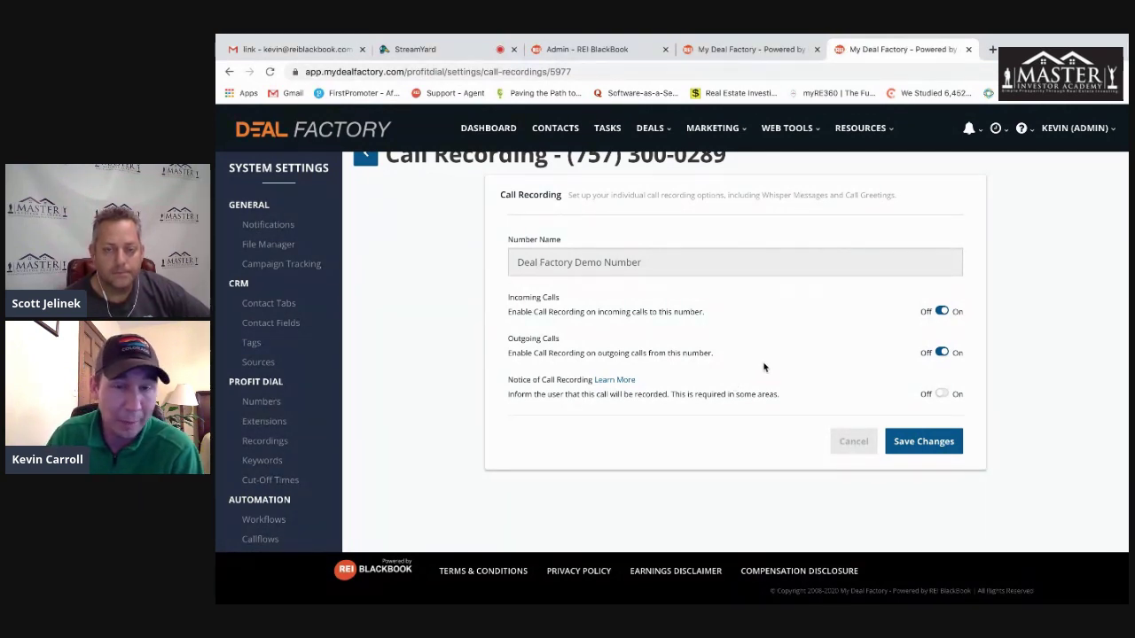
click(942, 393)
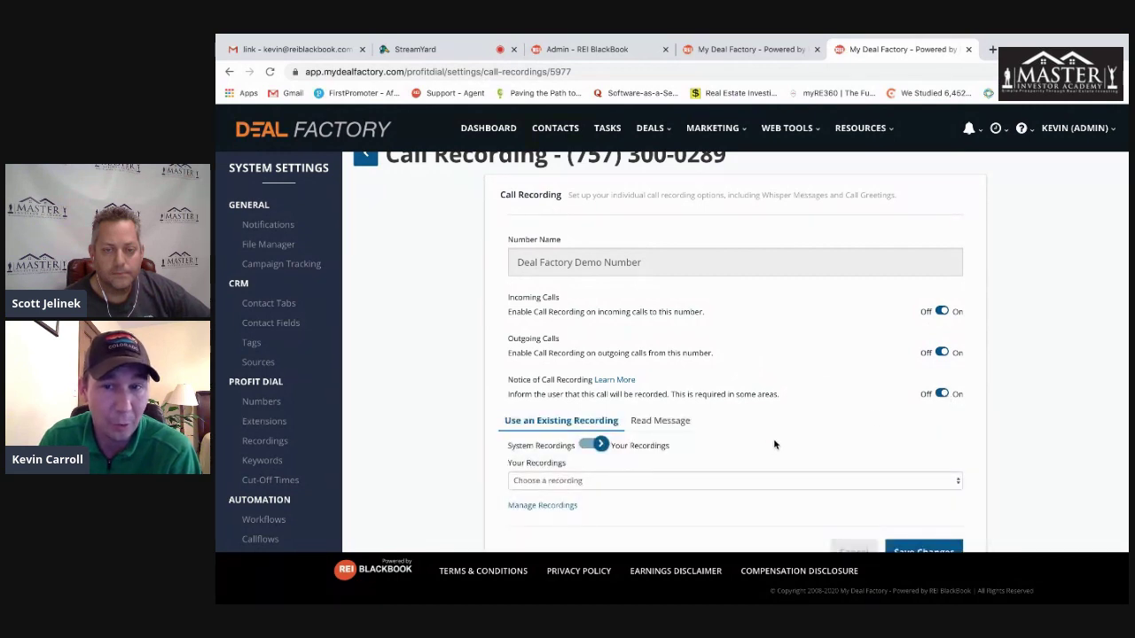
scroll(773, 438, down, 1)
click(600, 450)
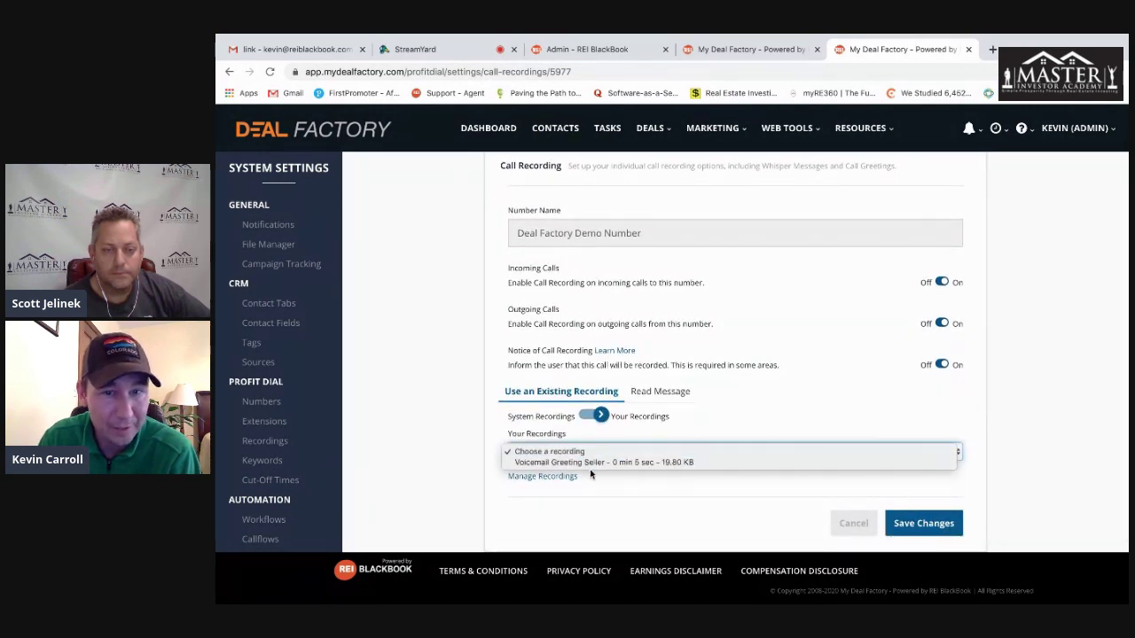
click(717, 416)
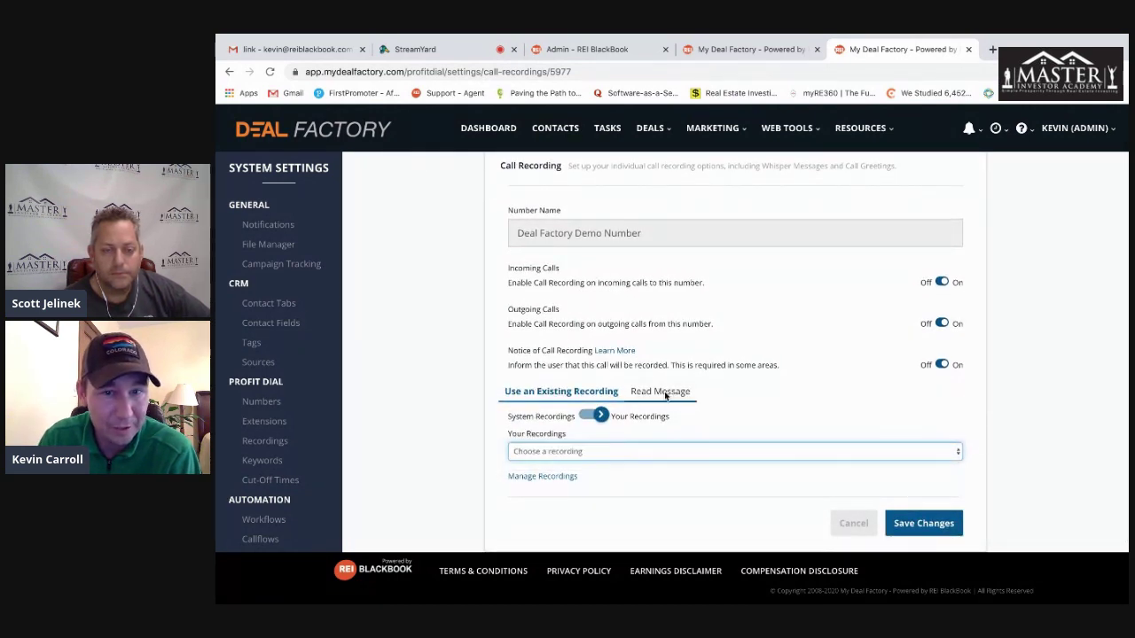
click(665, 393)
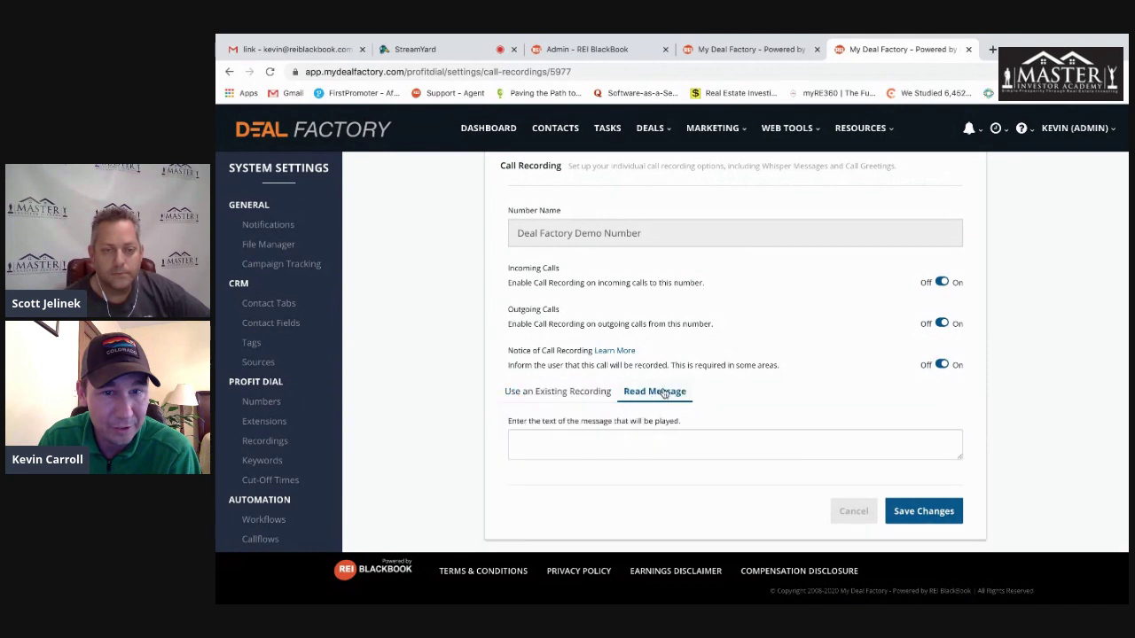
click(559, 395)
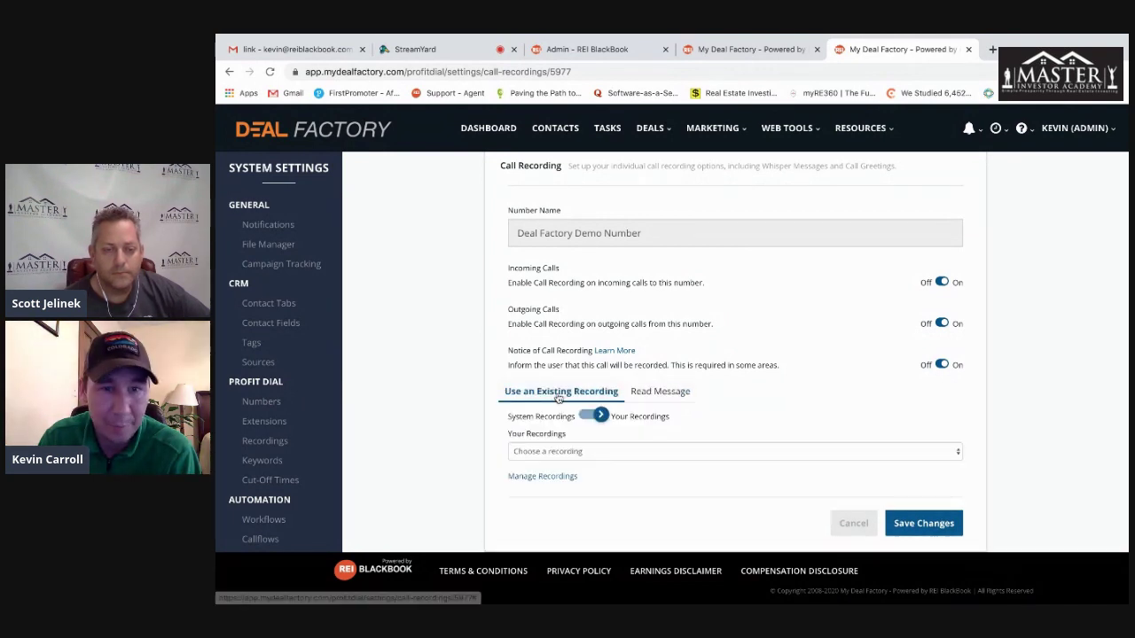
- Switch all three recording toggles back off and cancel without saving
click(940, 365)
click(941, 324)
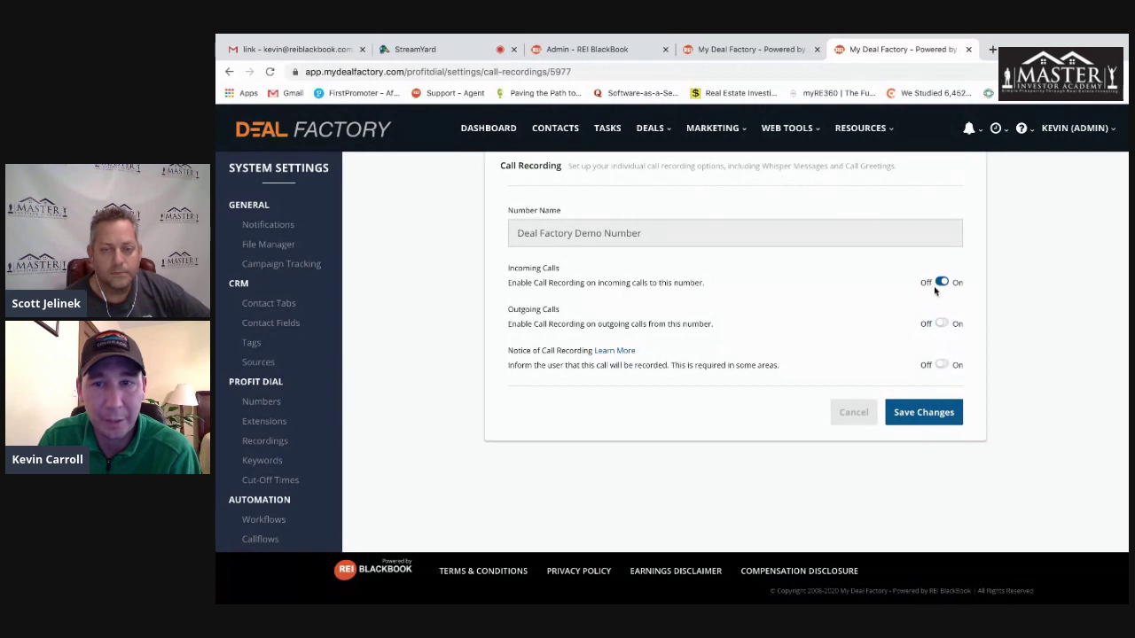
click(942, 282)
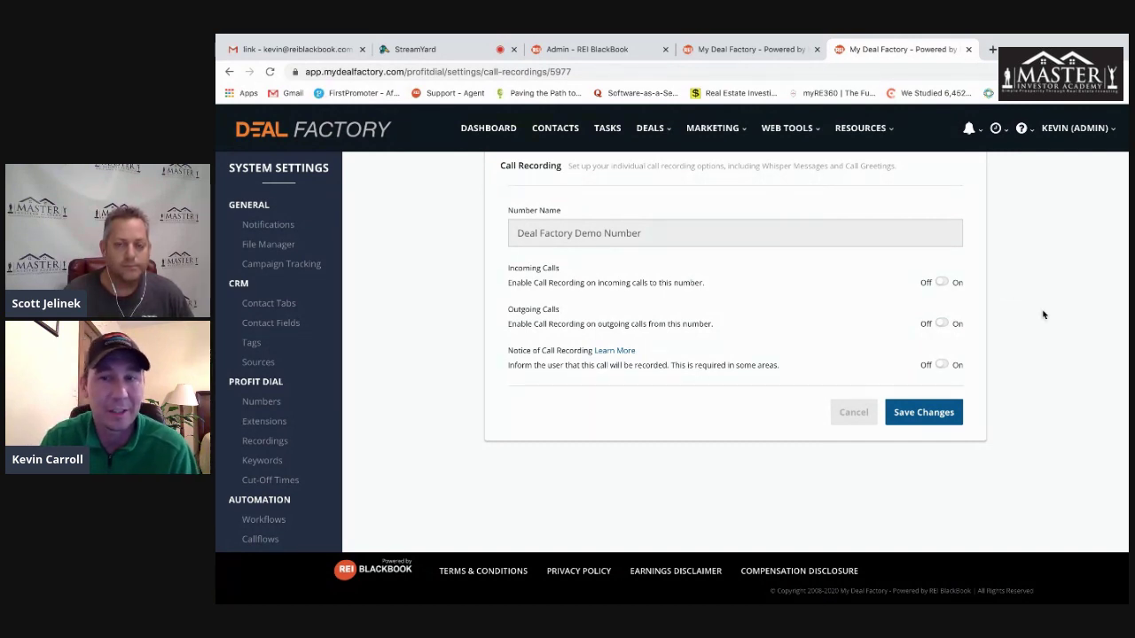
click(854, 411)
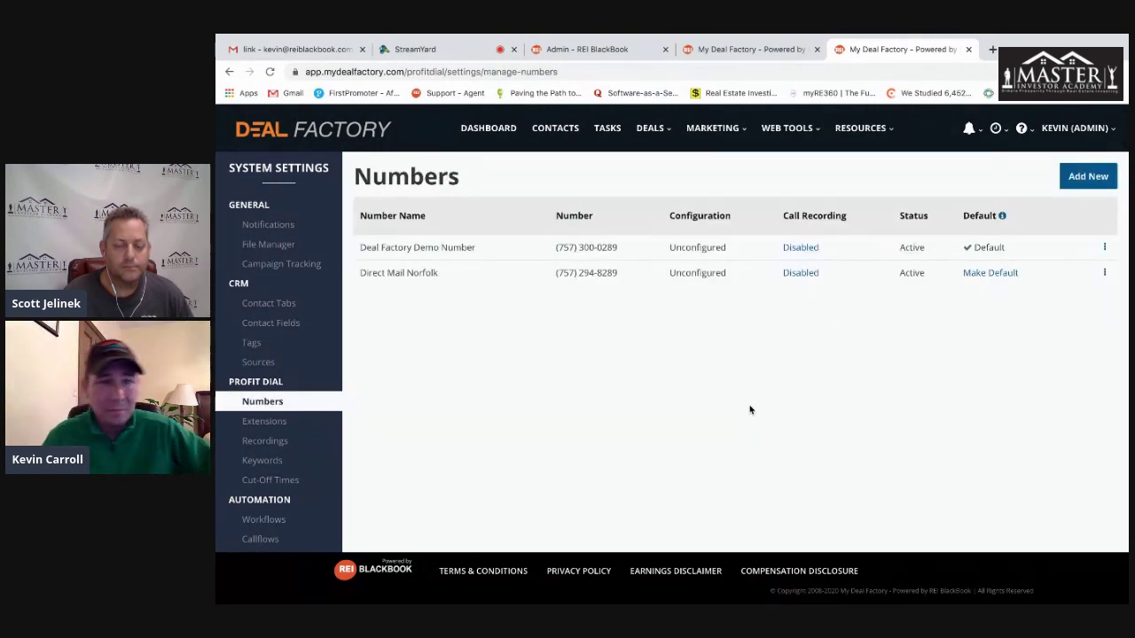
- Go to Extensions > Recordings and start adding a new recording
click(275, 423)
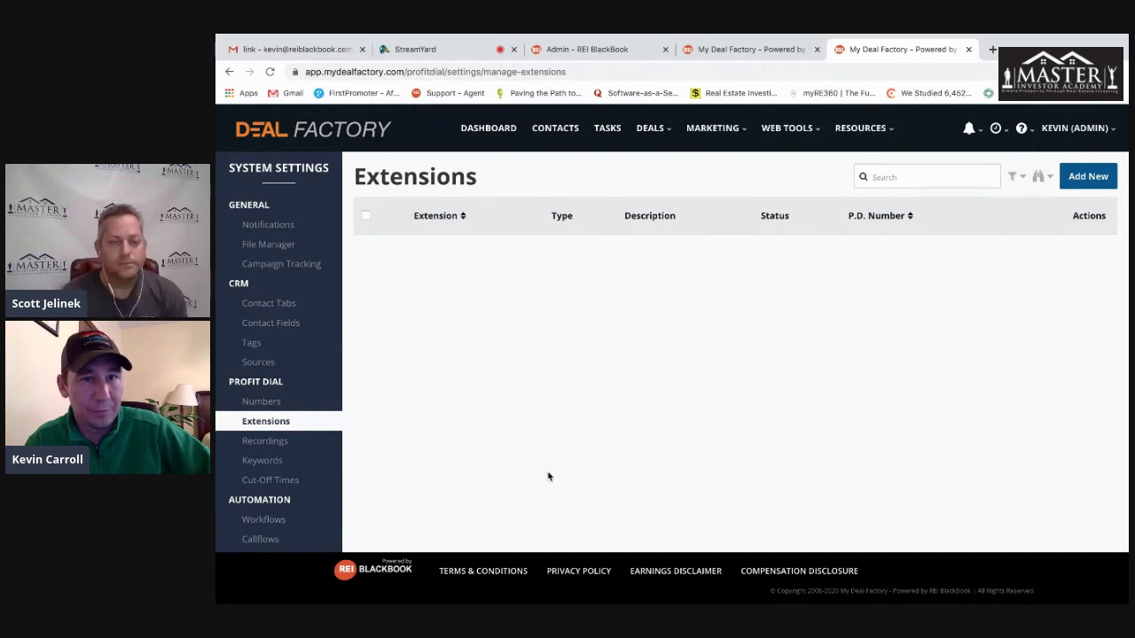
click(270, 443)
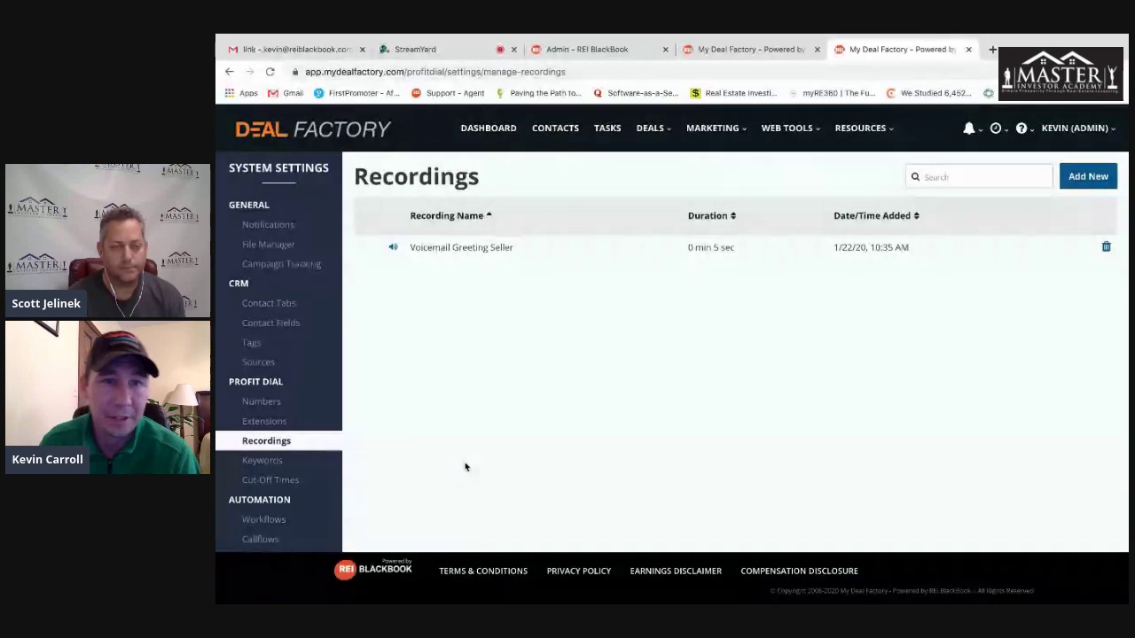
click(1092, 181)
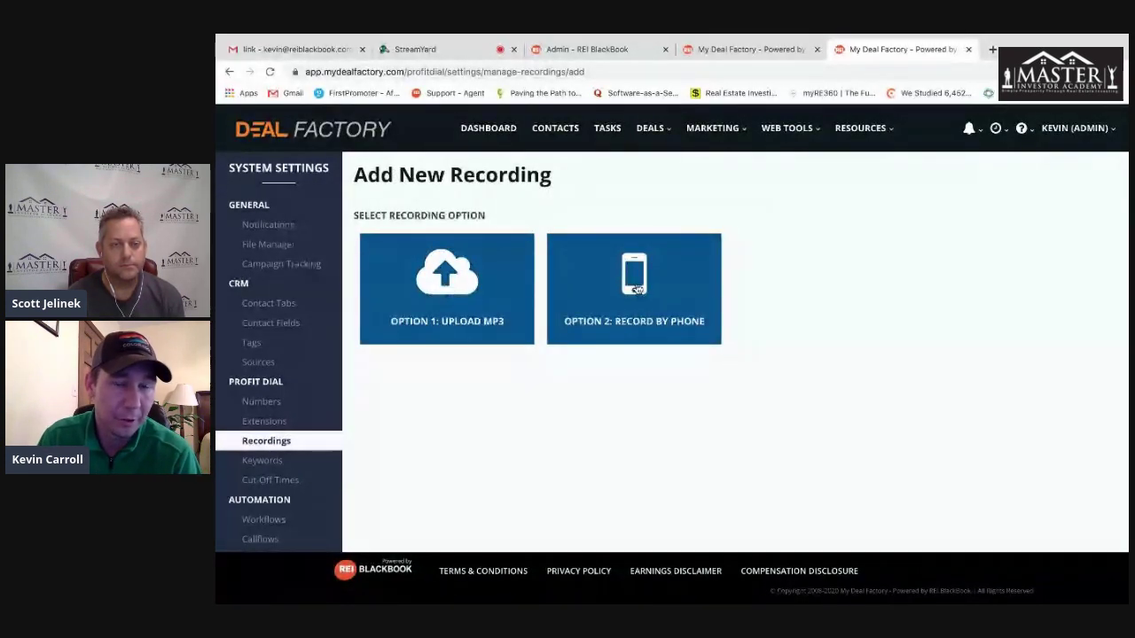
- Start a by-phone recording named 'VM Blast for sellers in Norfolk', note its call-in number and ID 60923, then cancel
click(612, 288)
scroll(638, 399, down, 1)
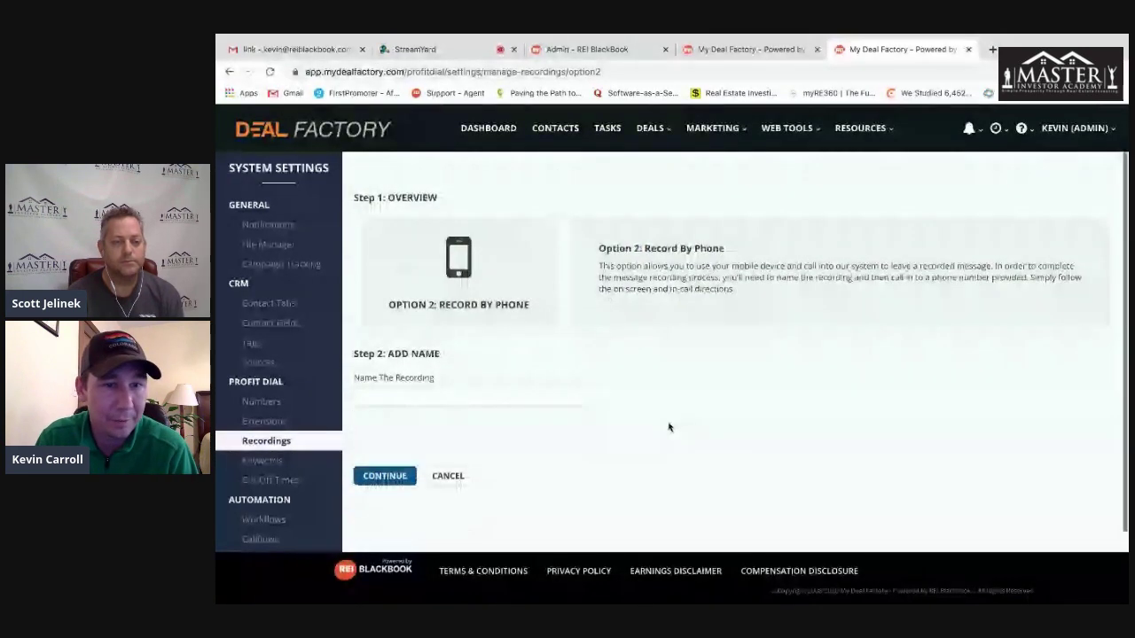
click(436, 392)
text(VM)
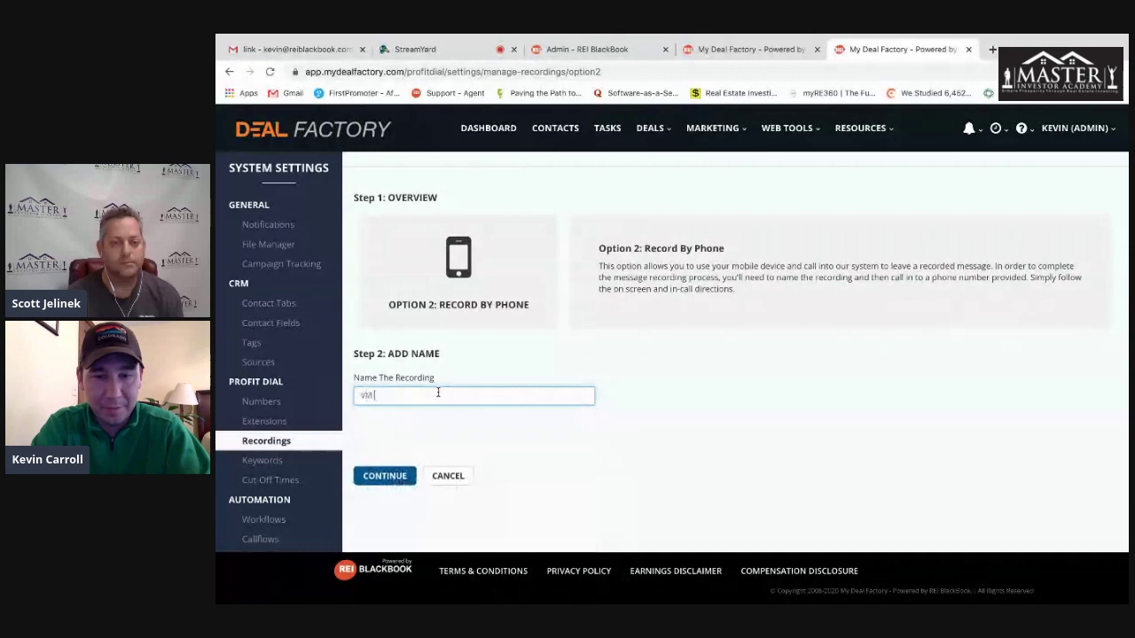
text( Blast for )
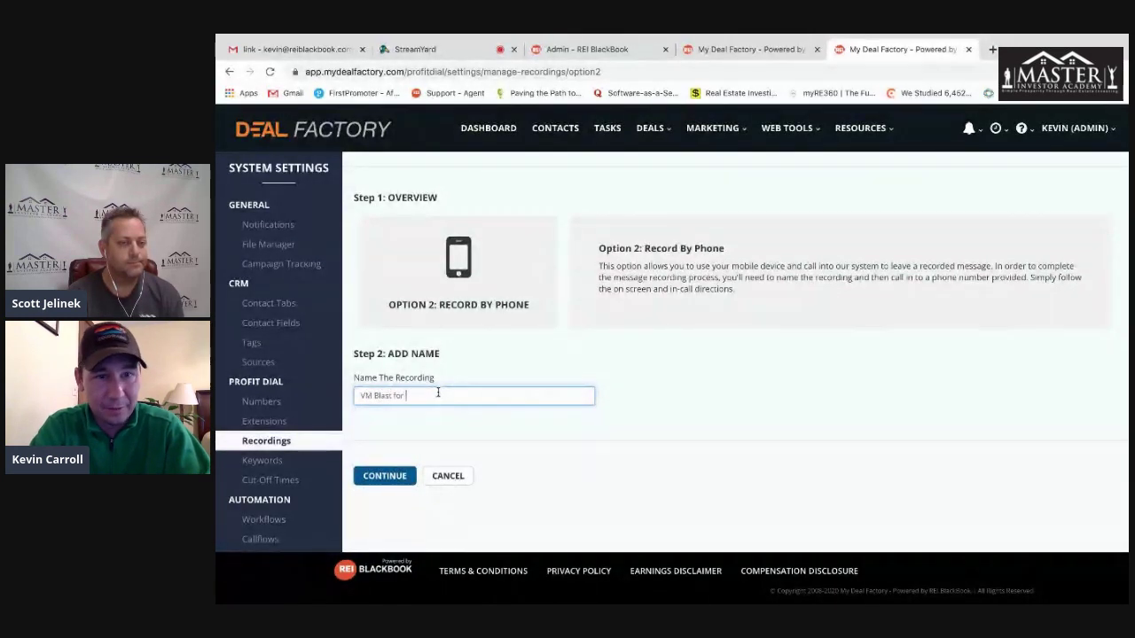
text(sellers in Norfolk)
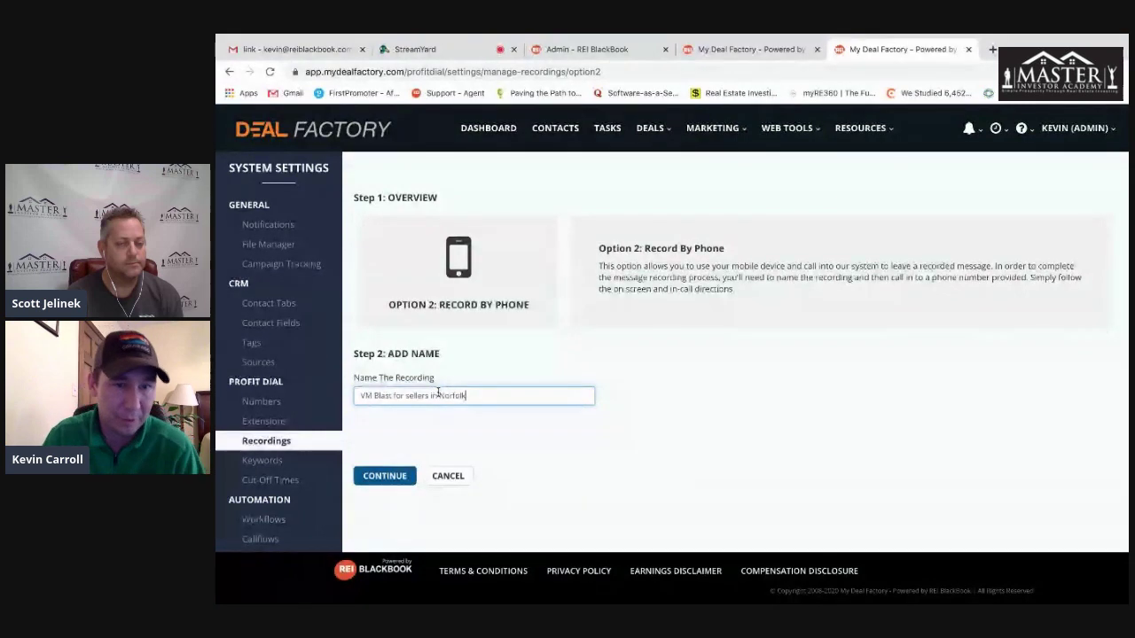
click(390, 481)
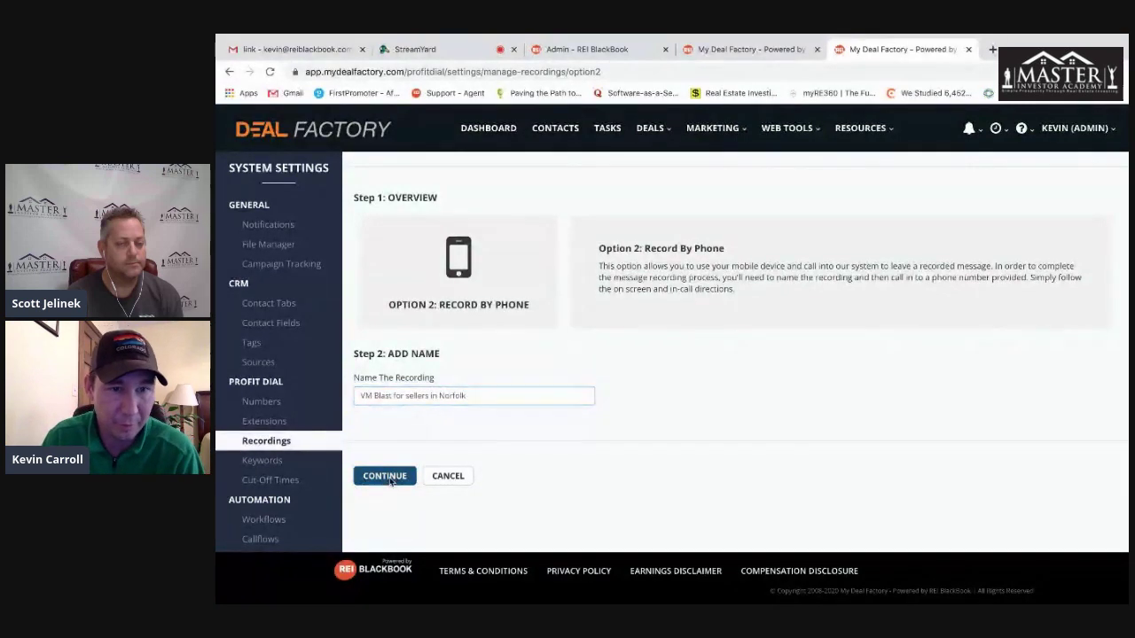
drag(389, 262, 520, 264)
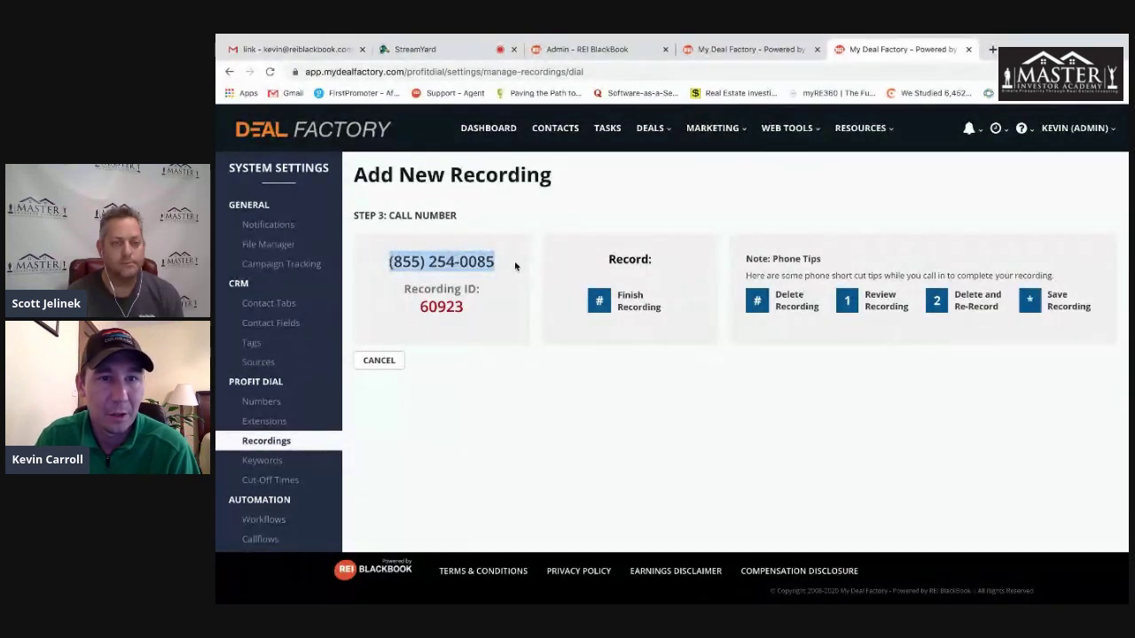
drag(486, 306, 411, 306)
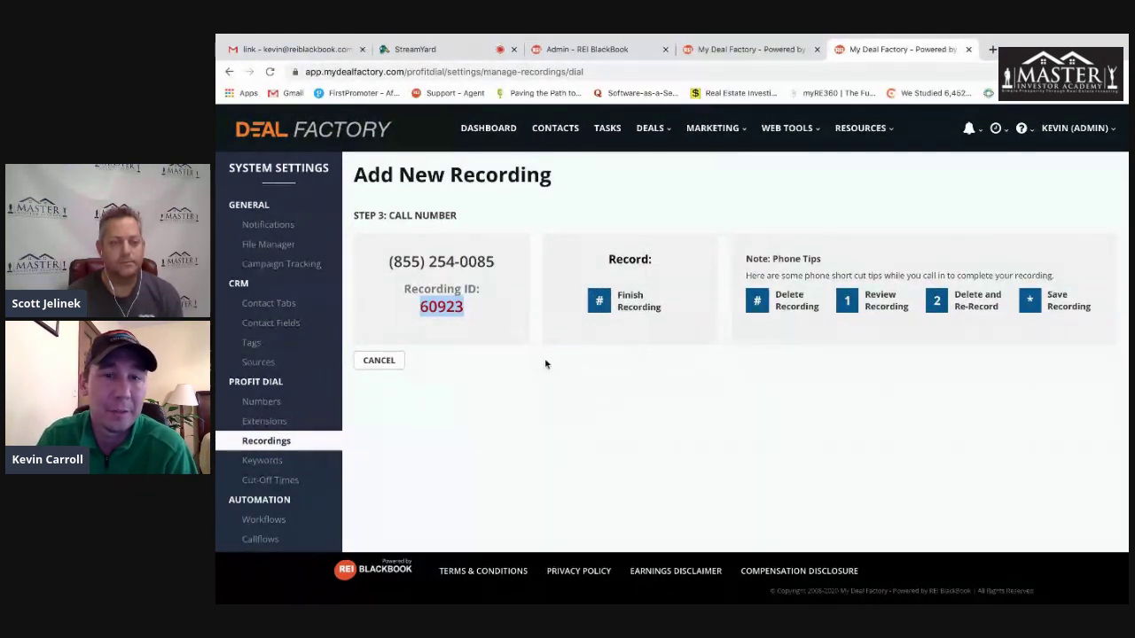
click(383, 362)
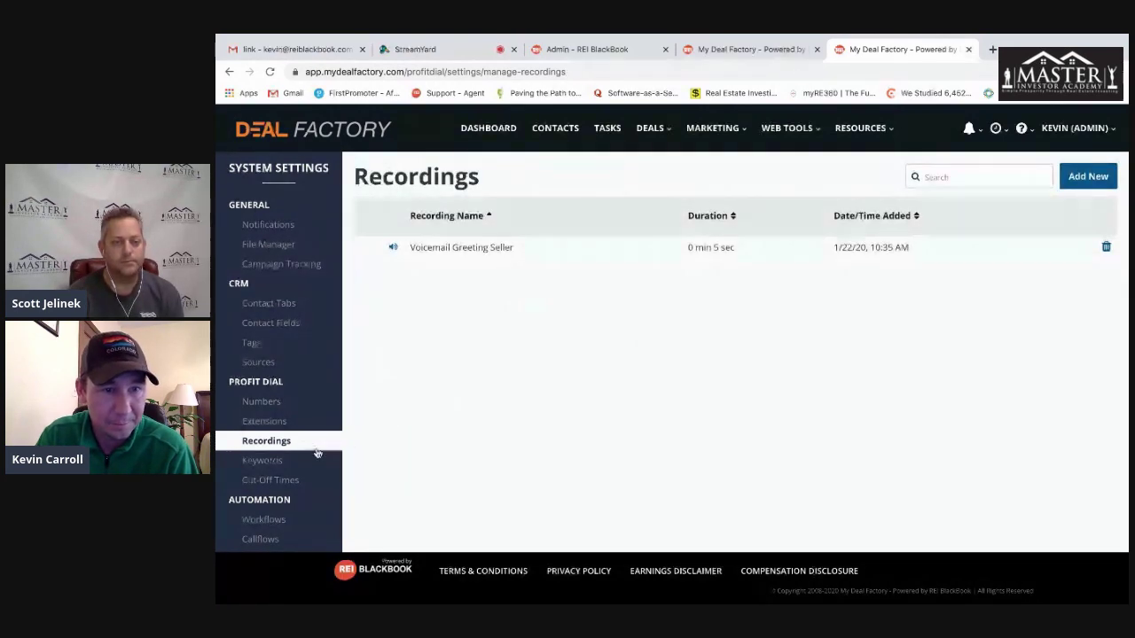
- Open the Keywords page under Profit Dial in System Settings
click(262, 462)
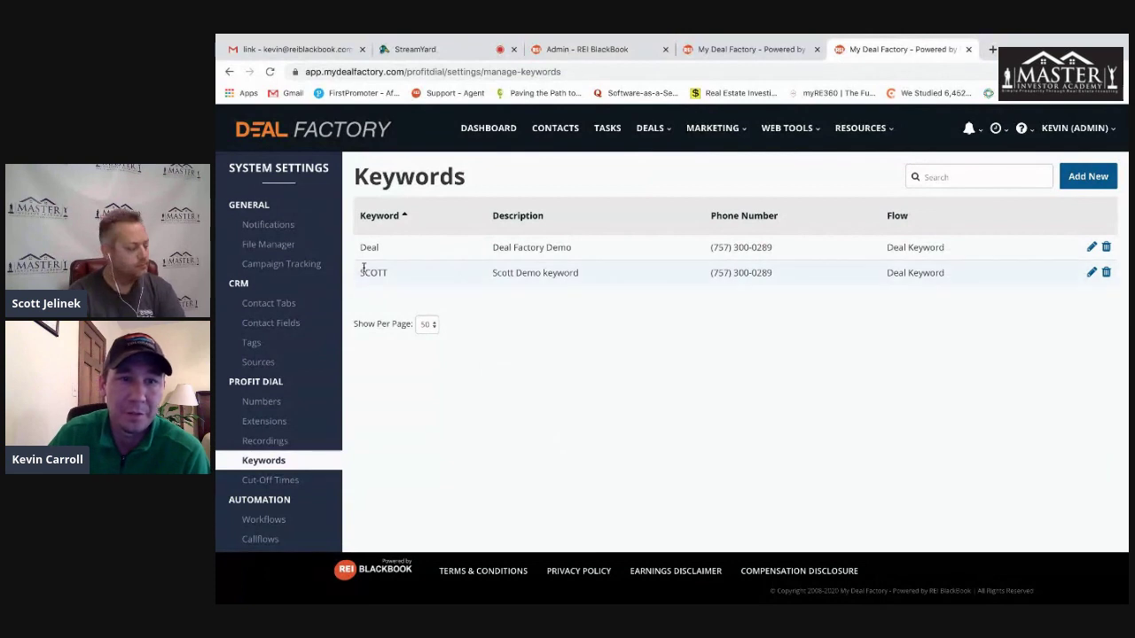
- Review the second keyword's name, phone number, description and flow, then go to the Workflows list
drag(387, 273, 358, 273)
click(572, 314)
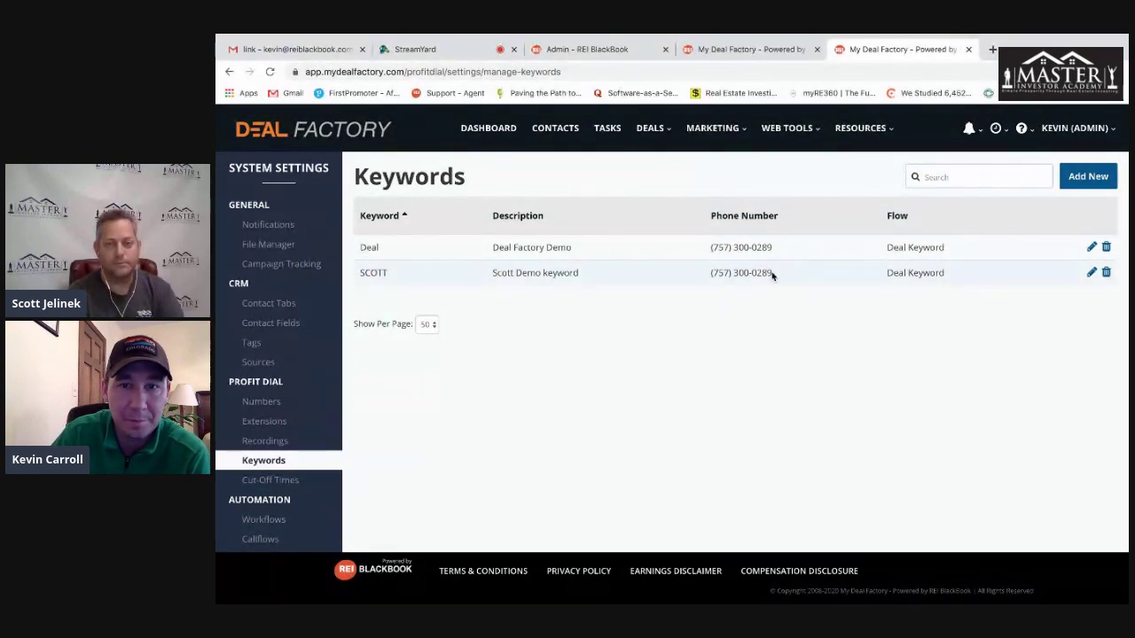
drag(773, 273, 710, 274)
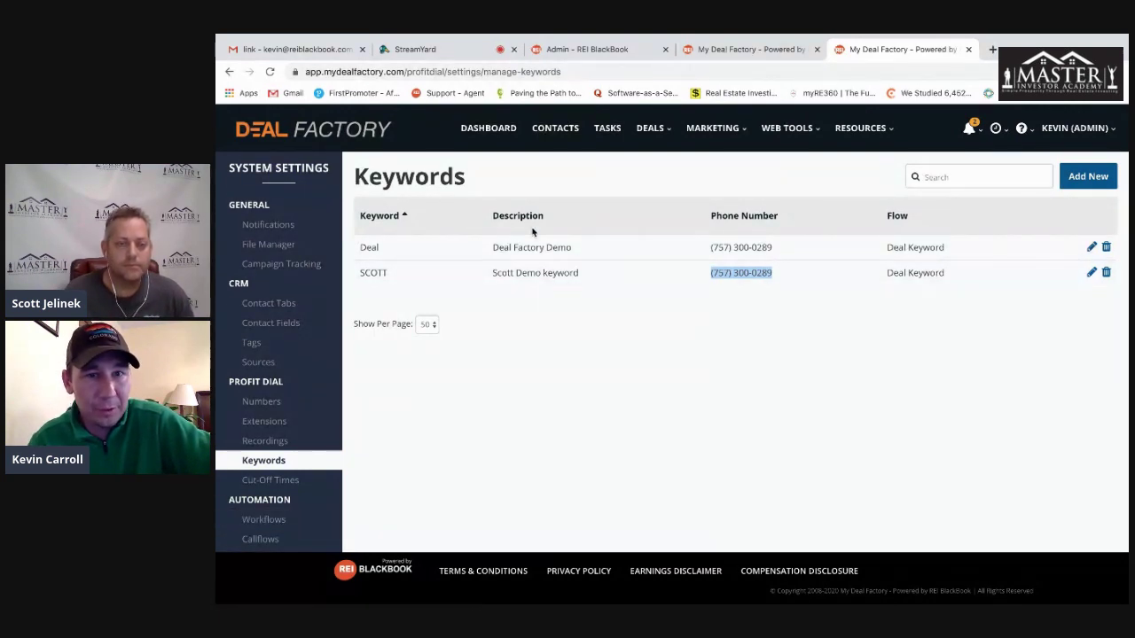
drag(583, 277, 489, 281)
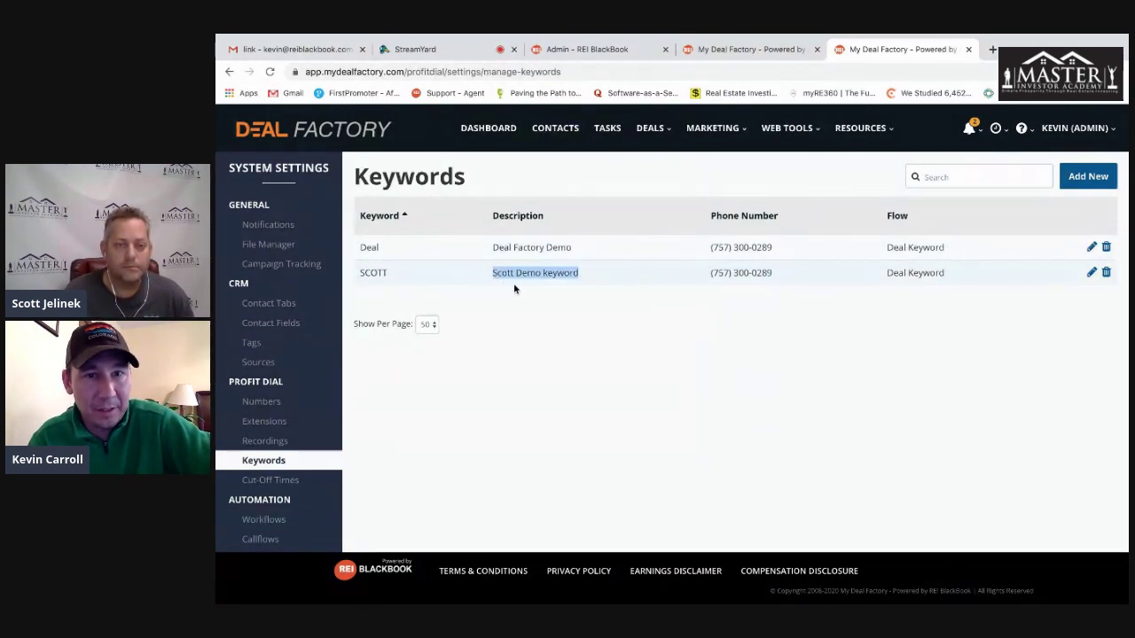
drag(906, 217, 885, 216)
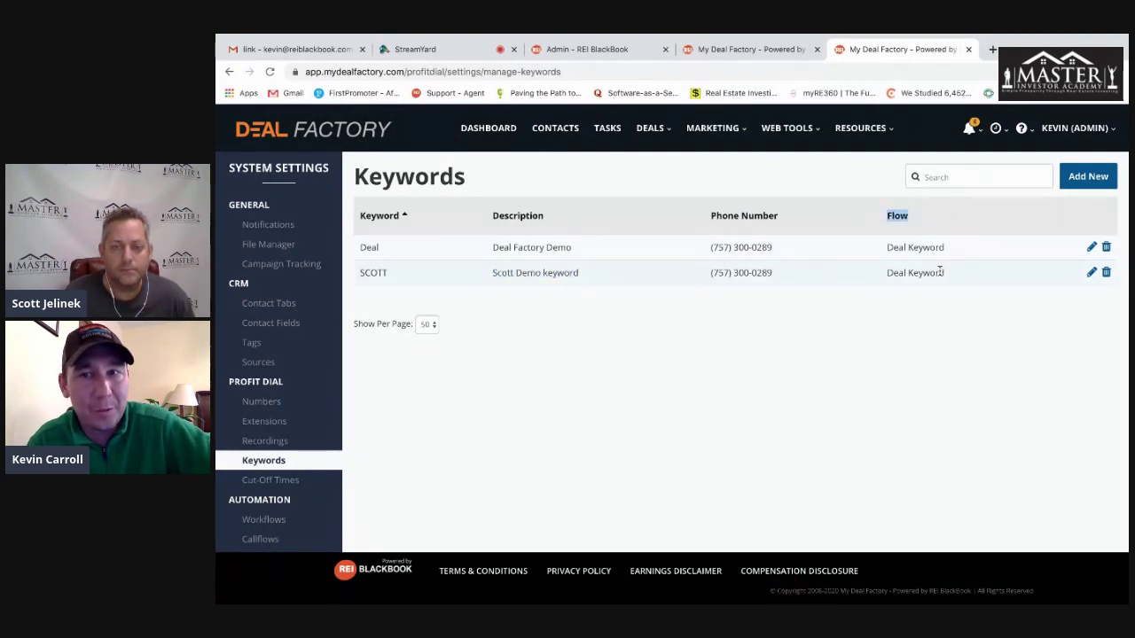
drag(947, 275, 885, 273)
click(877, 333)
click(259, 520)
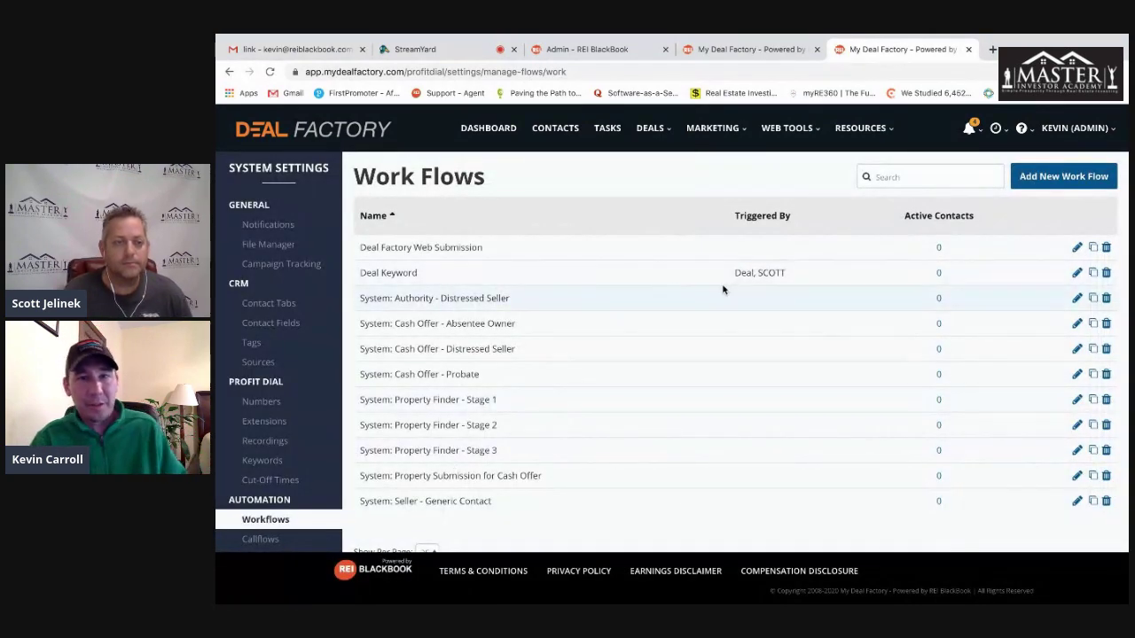
- Open the Deal Keyword workflow editor and inspect its Contact Settings and Deal Factory Demo tagging step
click(1077, 273)
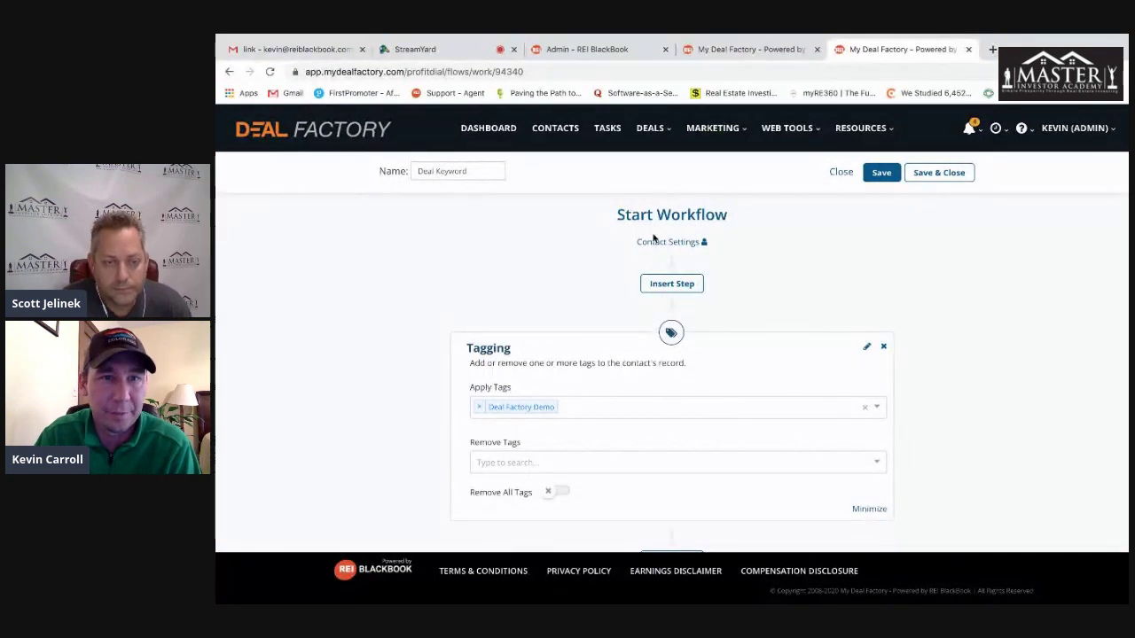
click(669, 242)
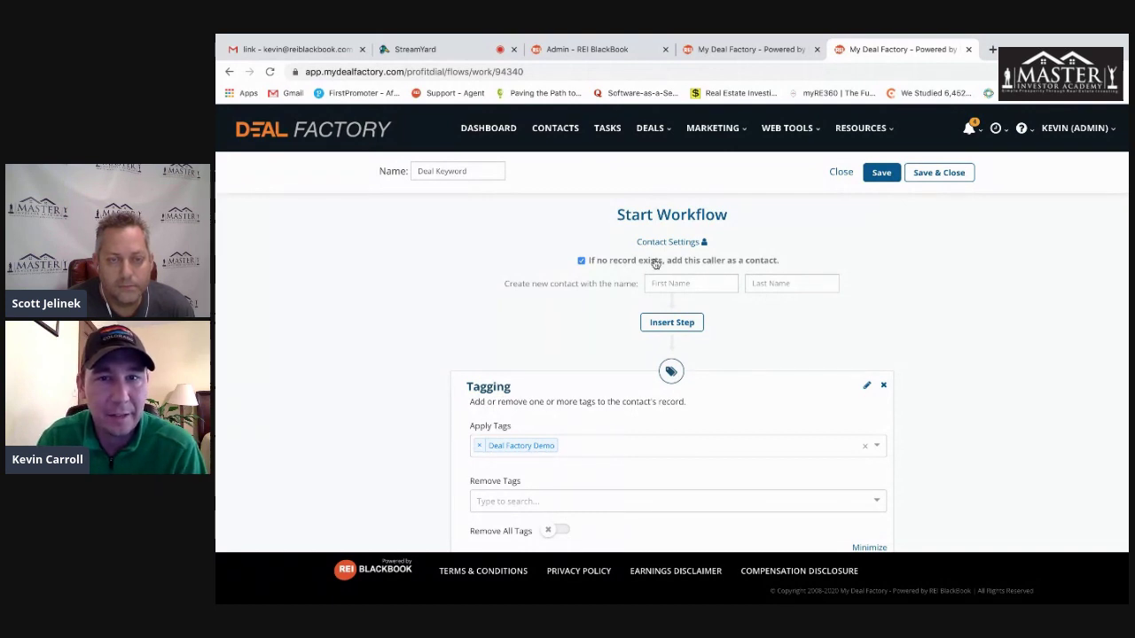
scroll(977, 311, down, 1)
scroll(977, 311, up, 1)
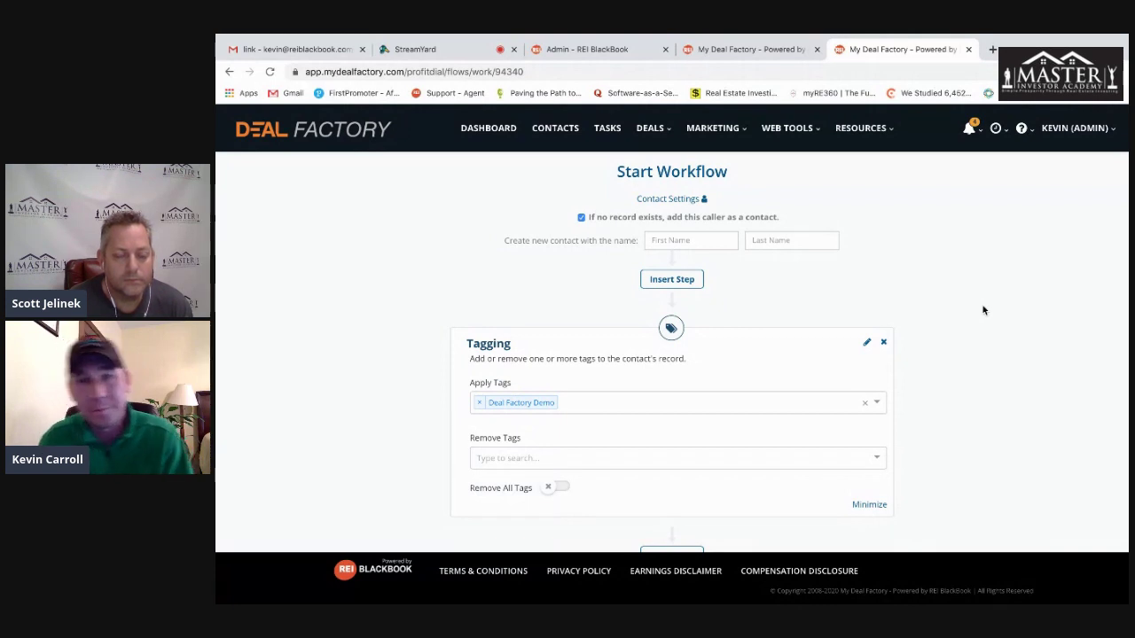
scroll(983, 310, down, 1)
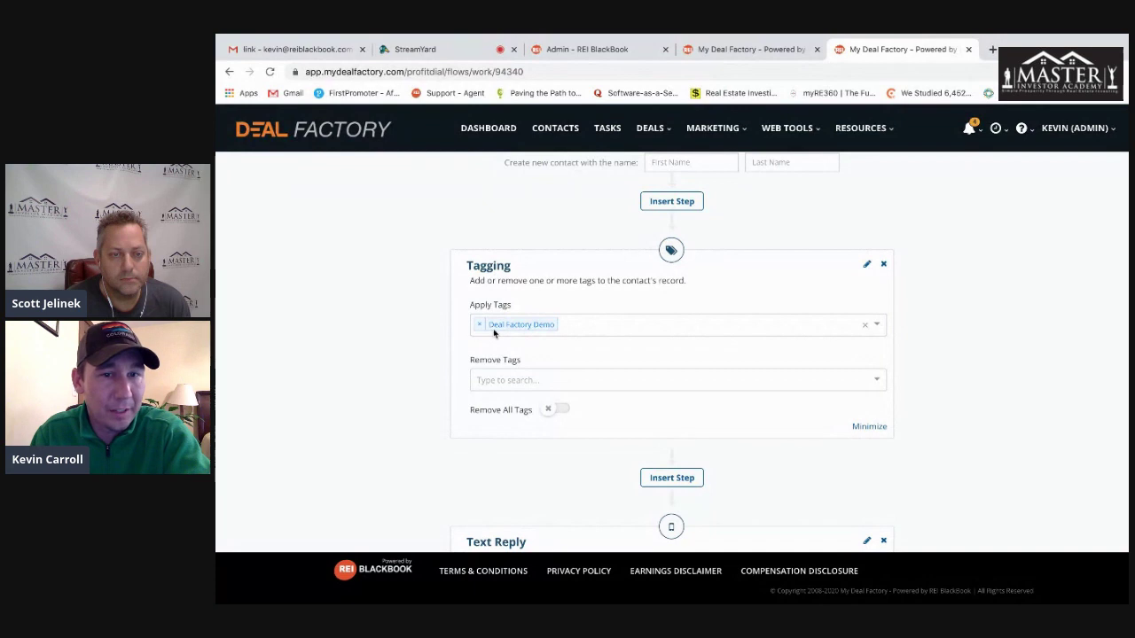
scroll(966, 396, down, 1)
scroll(966, 396, down, 3)
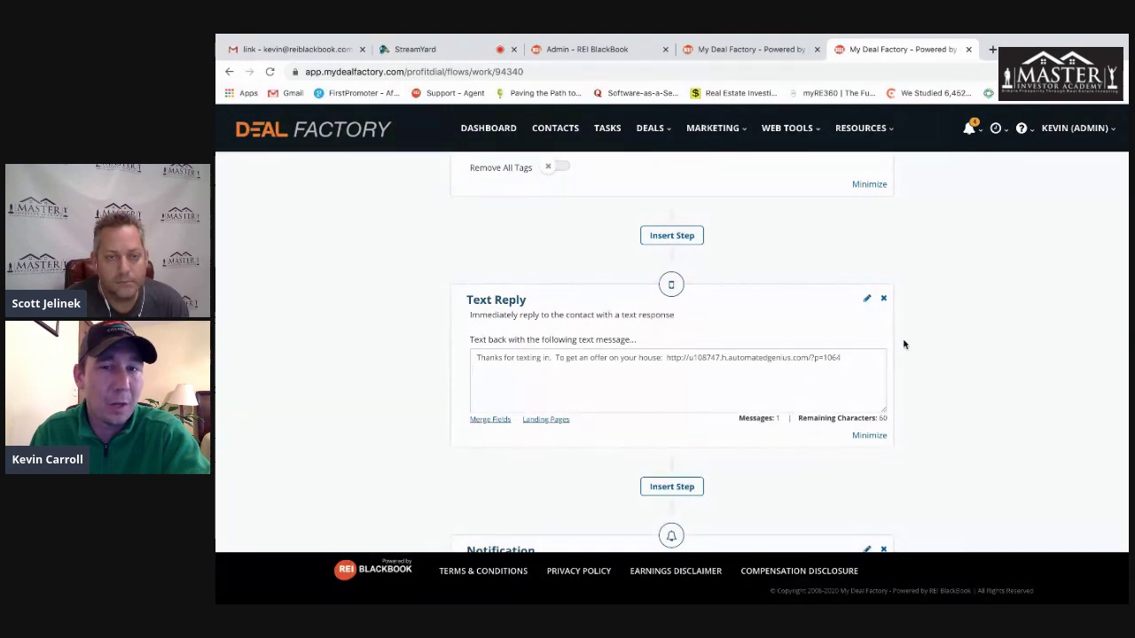
drag(478, 357, 802, 360)
click(973, 347)
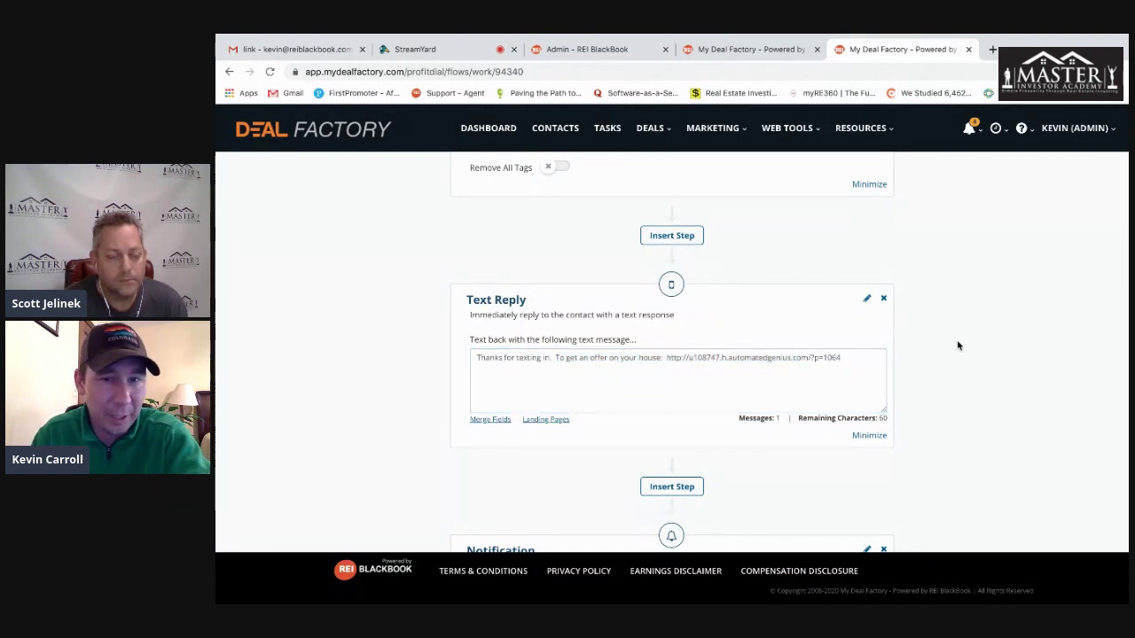
scroll(962, 346, down, 3)
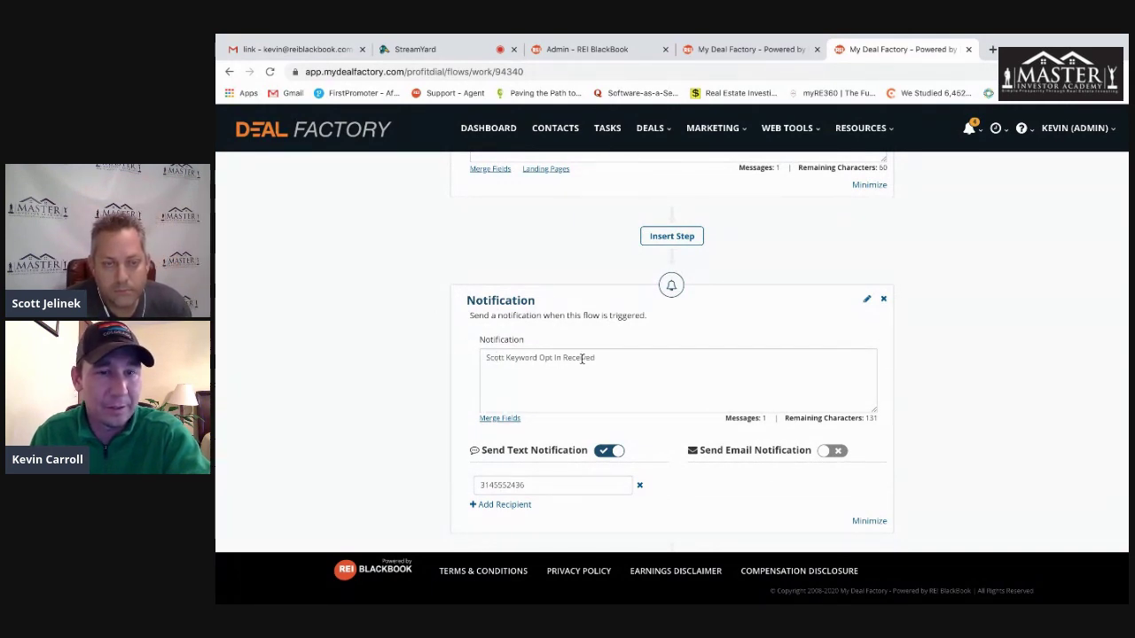
drag(605, 358, 471, 360)
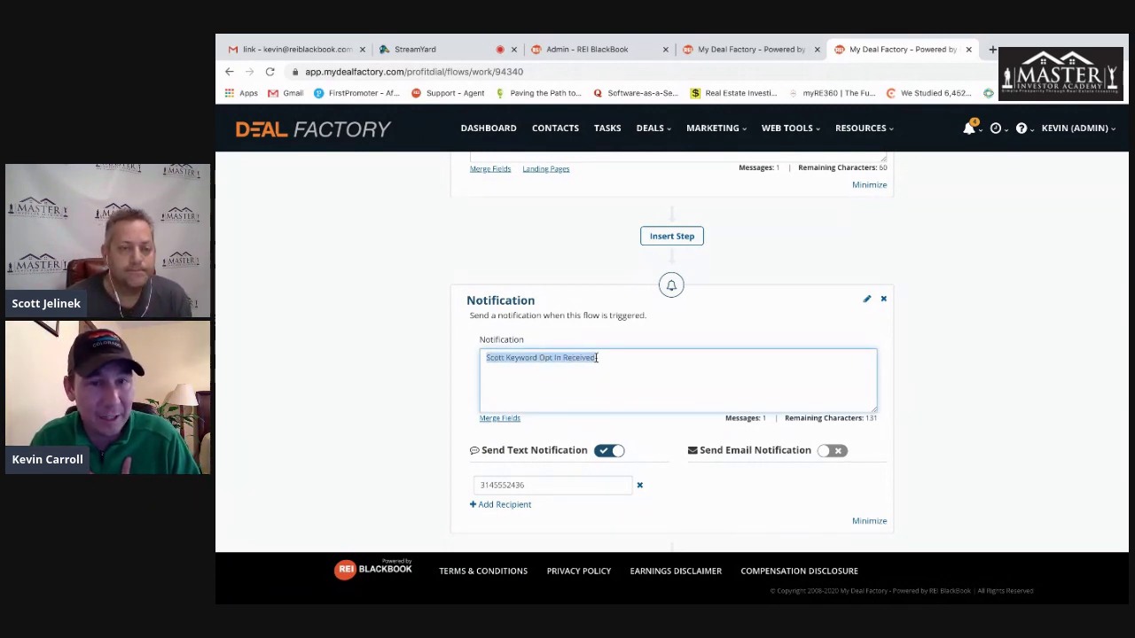
click(432, 390)
scroll(431, 390, down, 1)
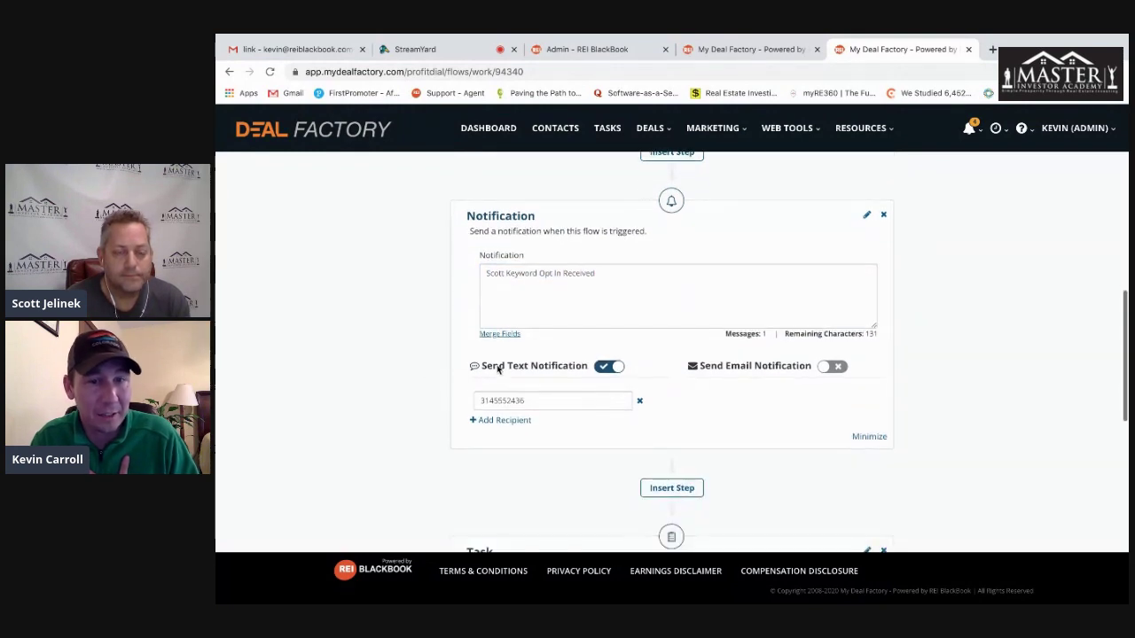
click(506, 421)
click(504, 451)
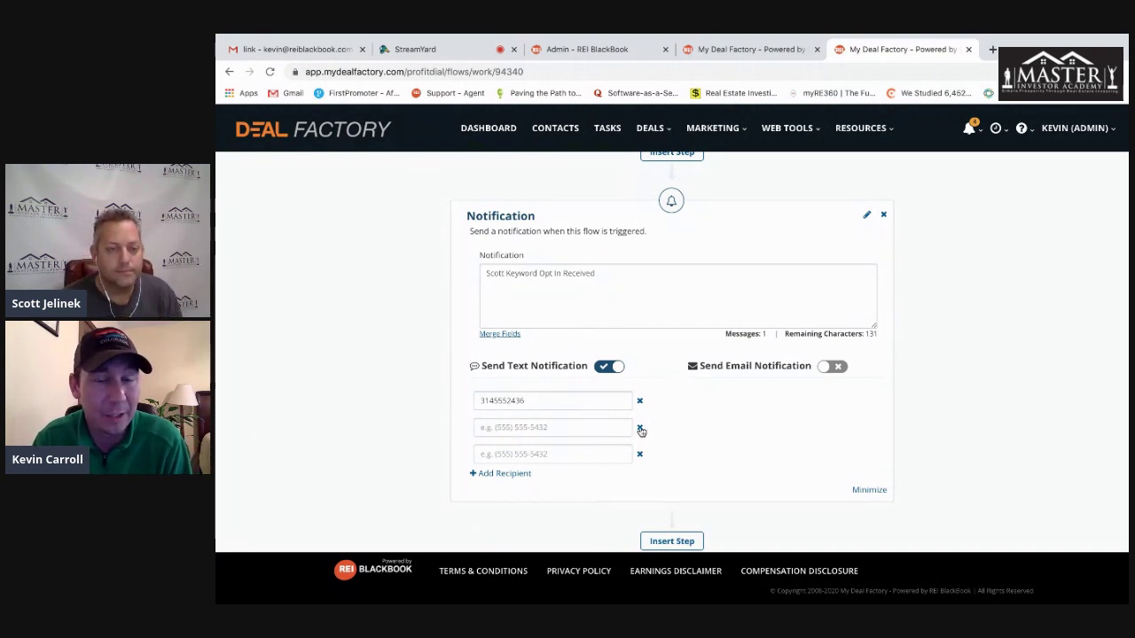
click(640, 429)
click(640, 430)
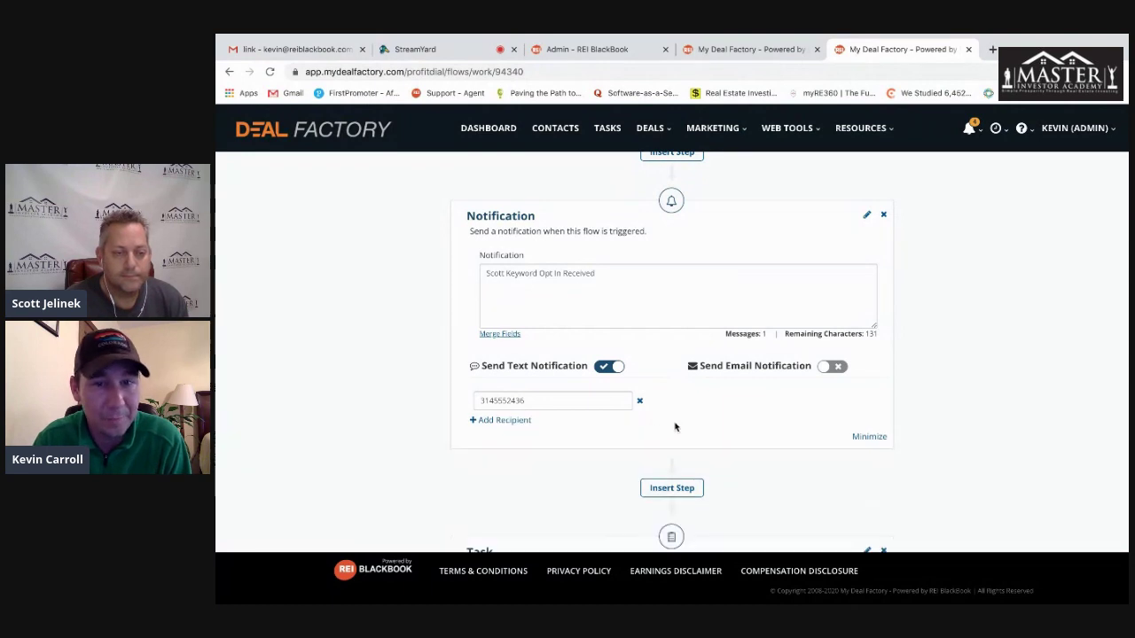
click(834, 368)
click(839, 368)
scroll(954, 397, down, 3)
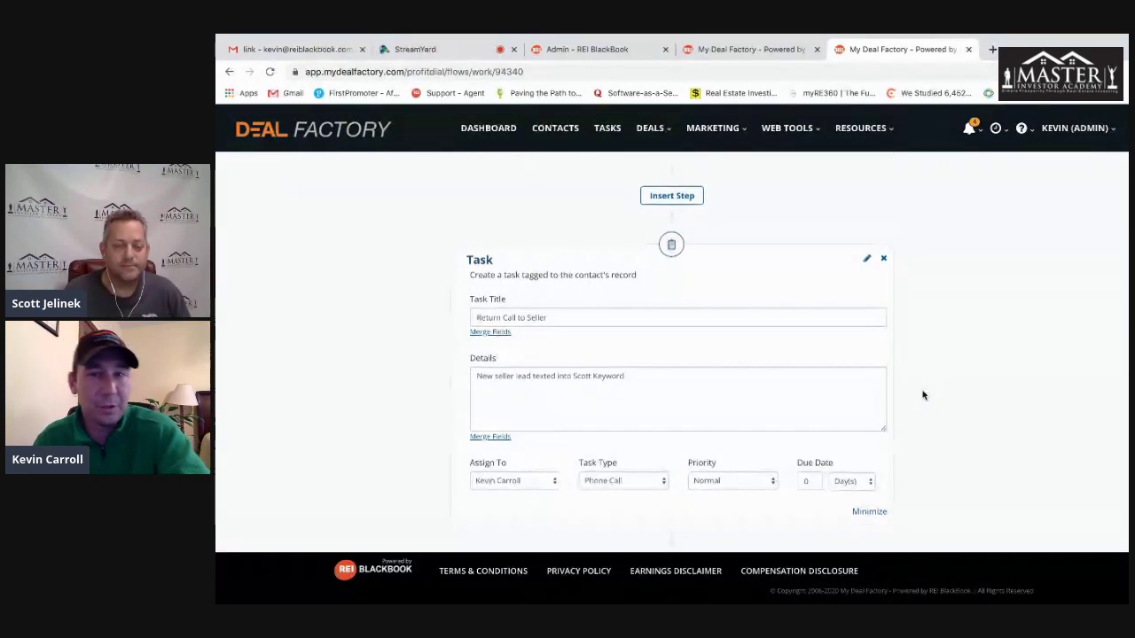
- Review the Return Call to Seller task, keeping its assignee and the Phone Call task type
scroll(922, 396, down, 1)
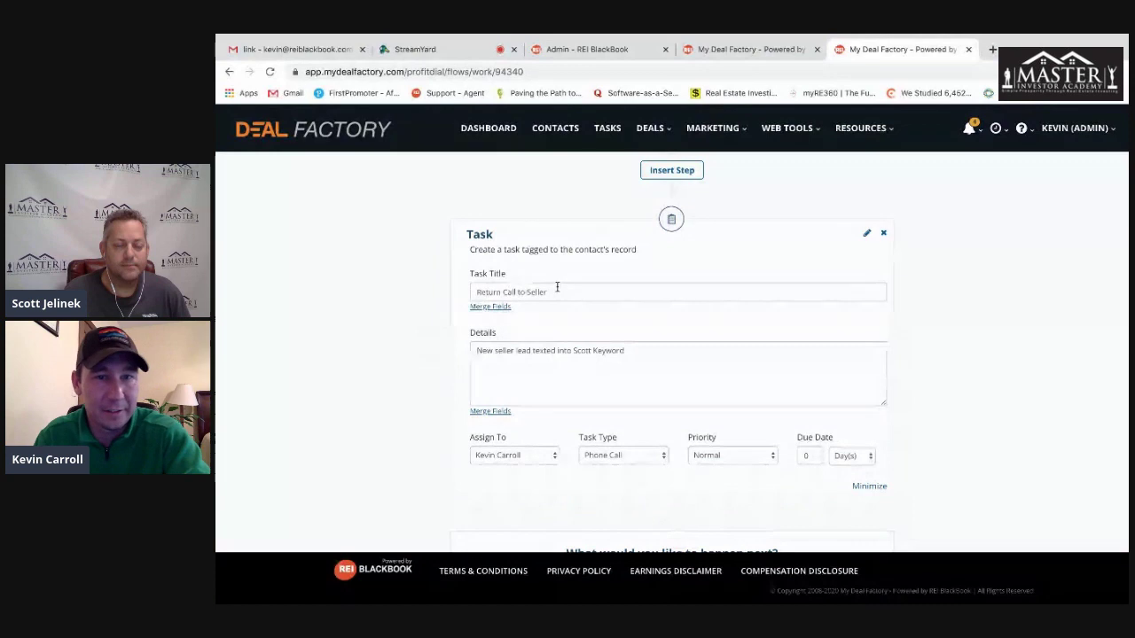
drag(574, 290, 471, 289)
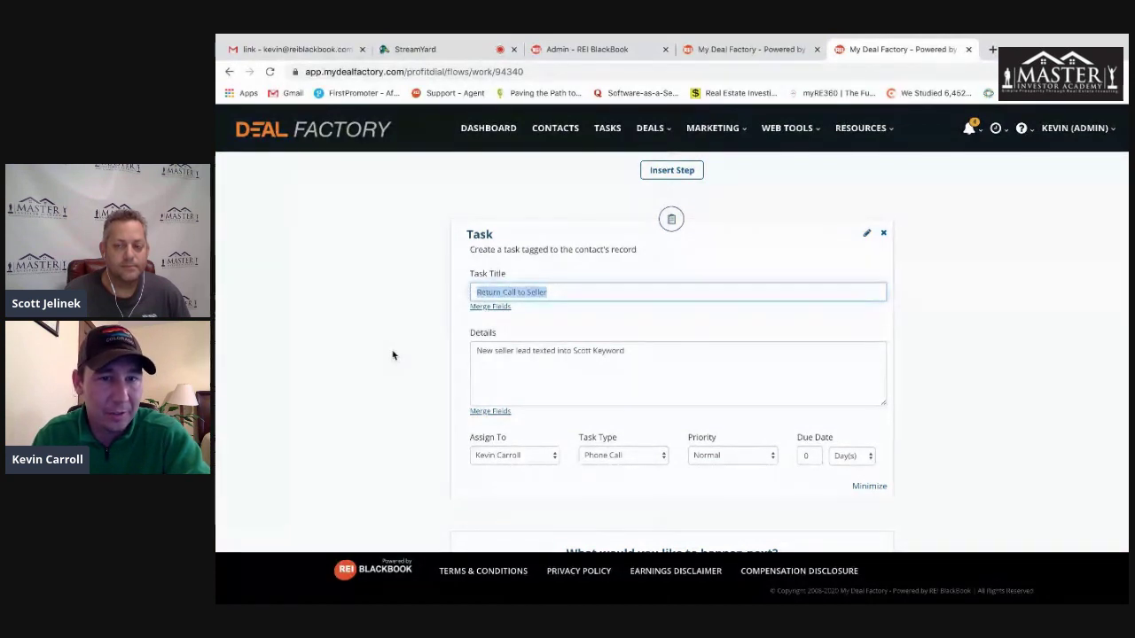
drag(631, 351, 410, 358)
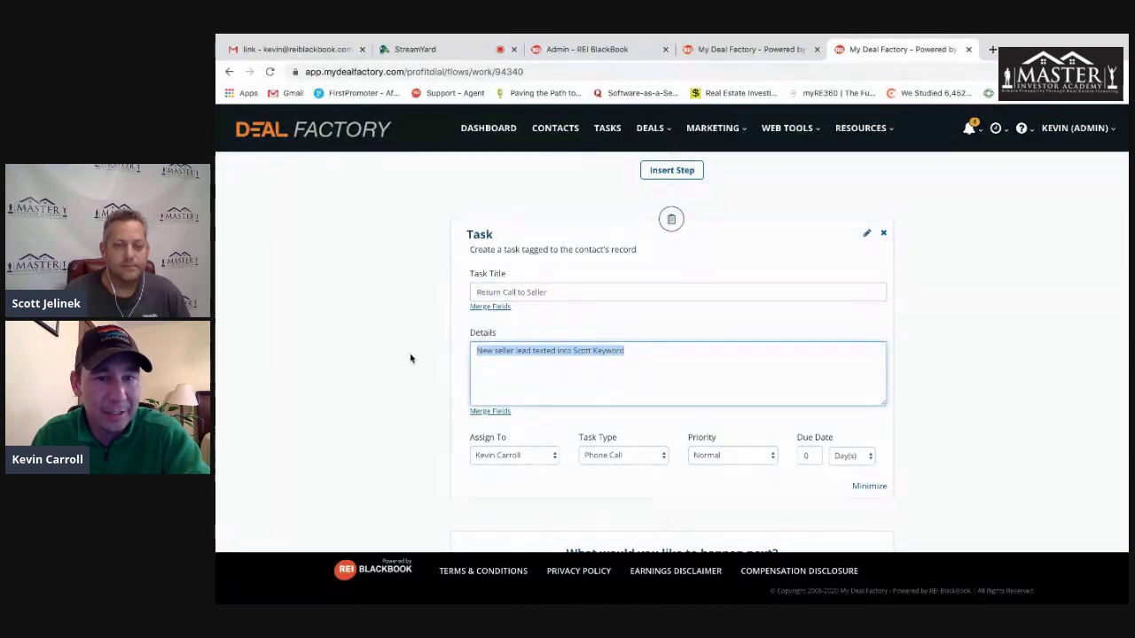
click(532, 455)
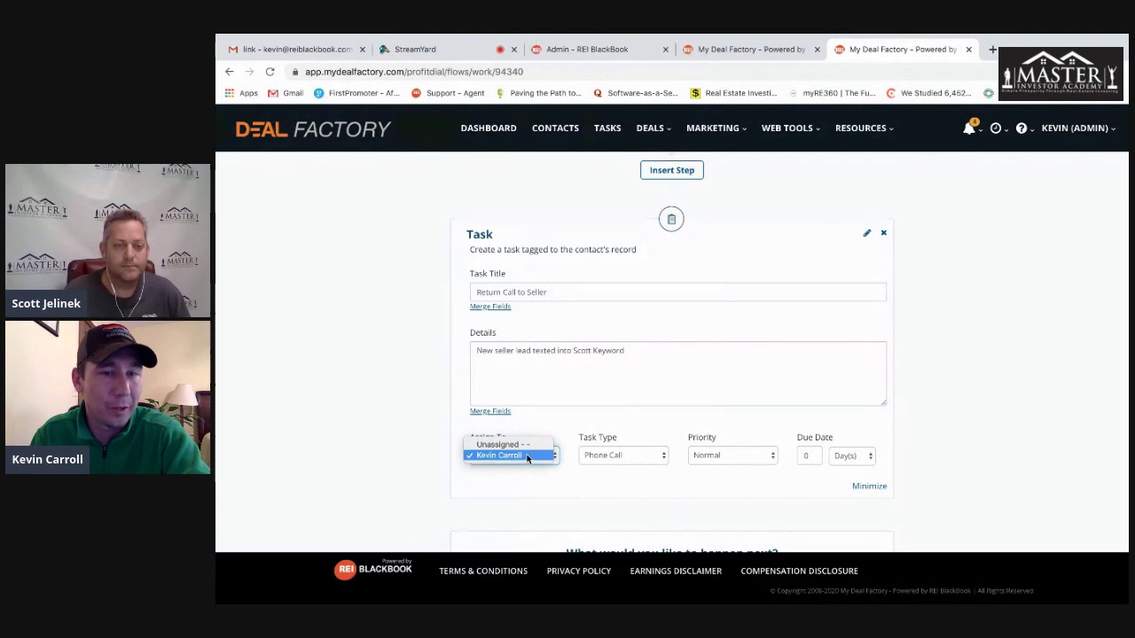
click(500, 456)
click(621, 455)
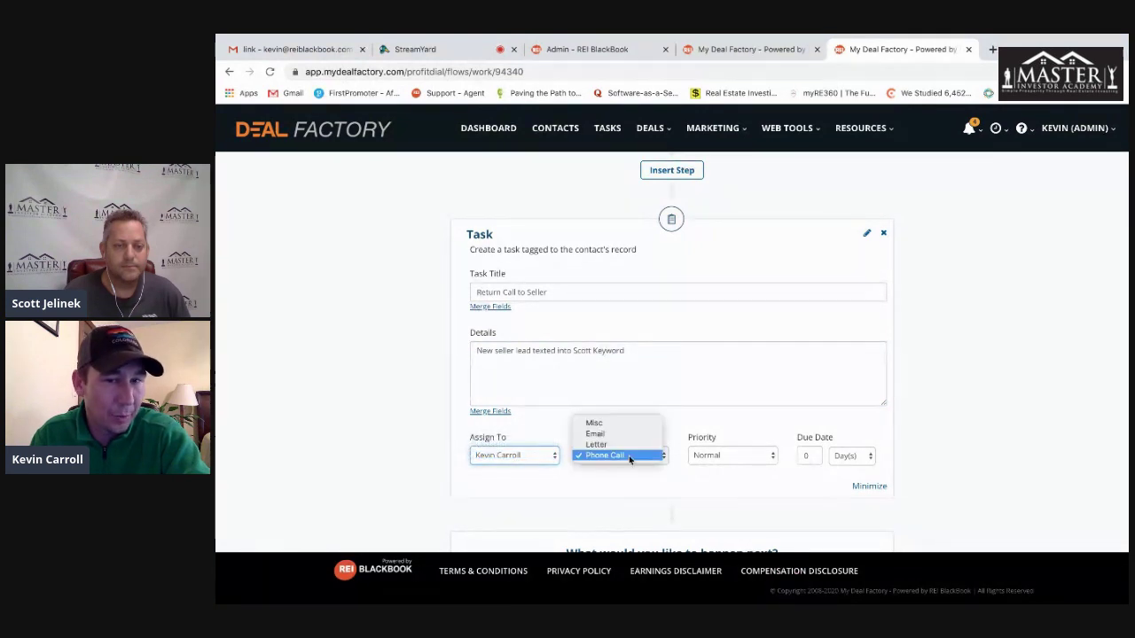
click(722, 492)
- Add a Delay step after the task, measured in Minute(s)
scroll(956, 470, down, 5)
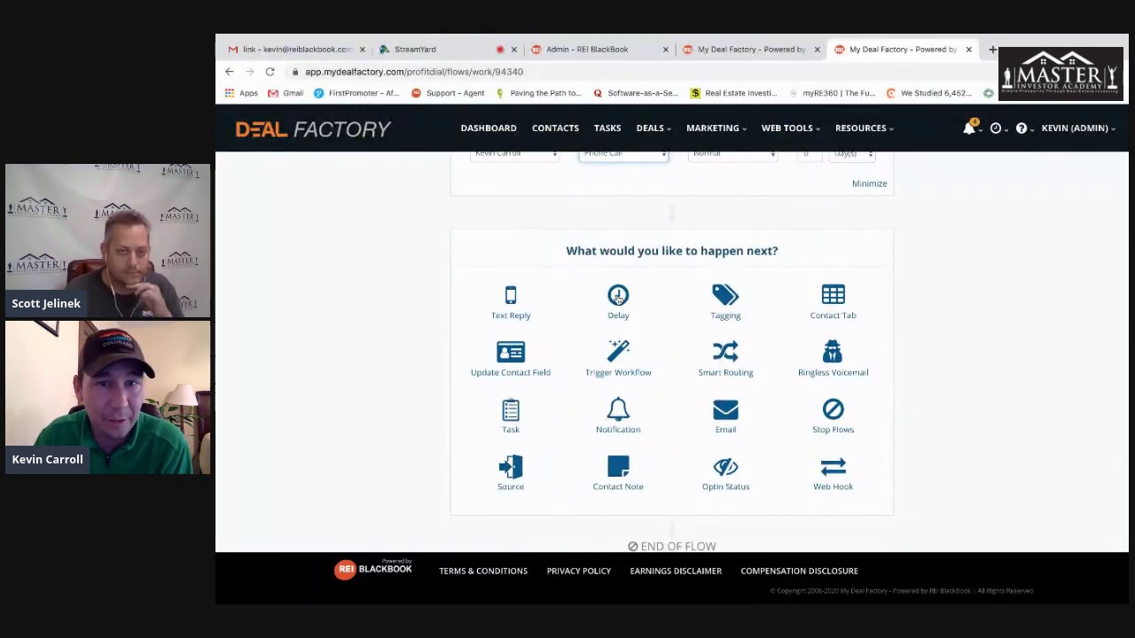
click(618, 300)
click(532, 357)
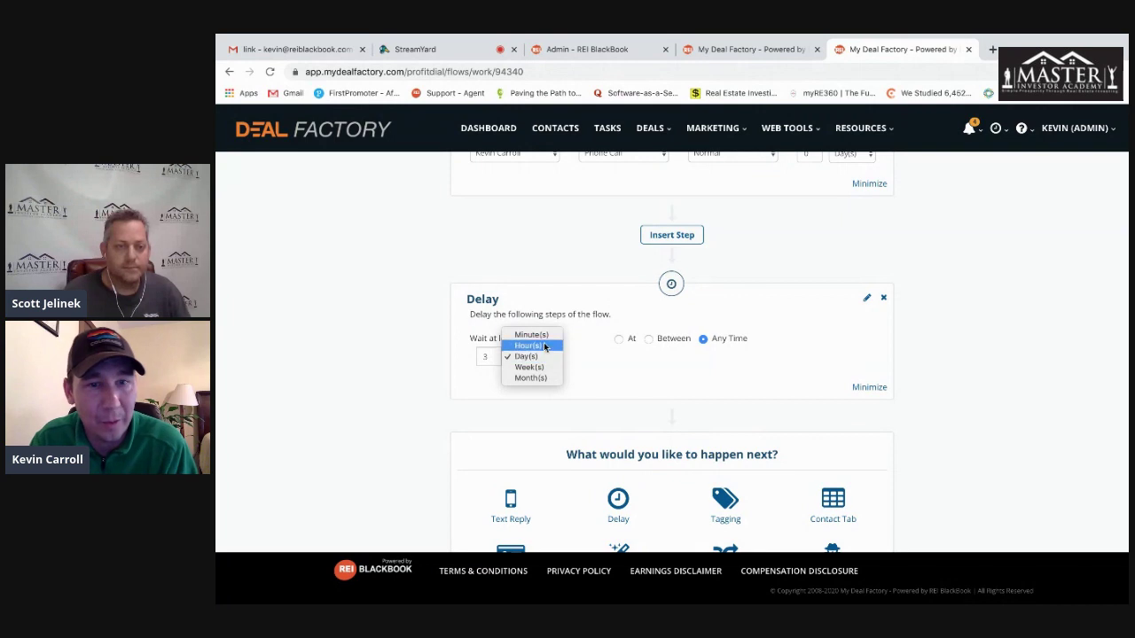
click(533, 336)
scroll(1011, 360, down, 2)
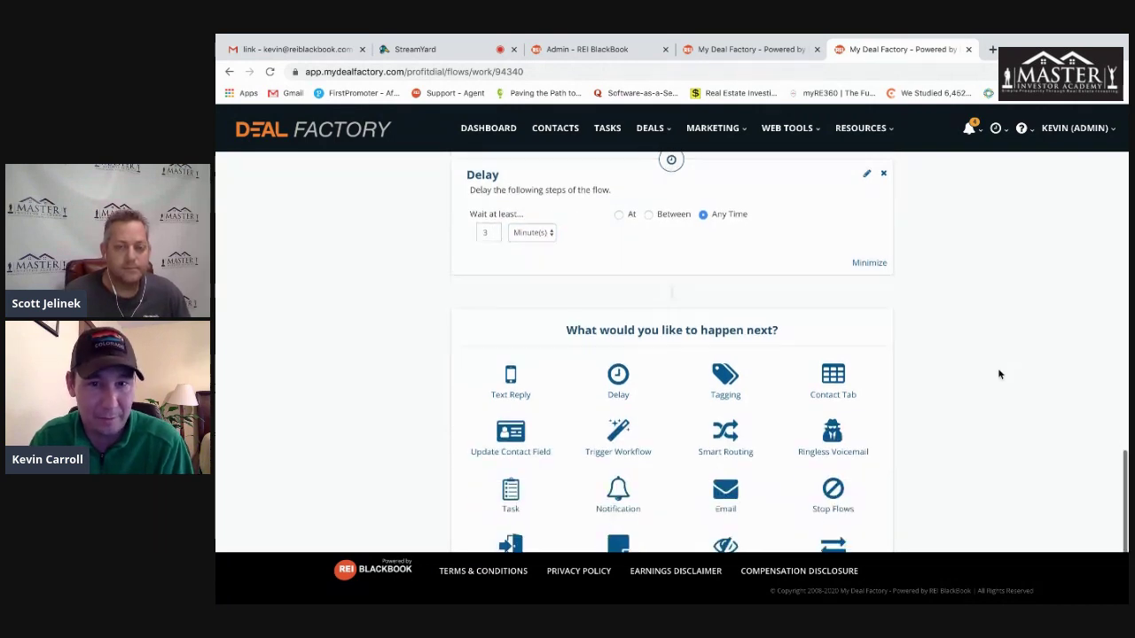
scroll(1000, 375, down, 1)
- Add a Ringless Voicemail step after the 3-minute delay, keeping the Voicemail Greeting Seller recording
click(832, 401)
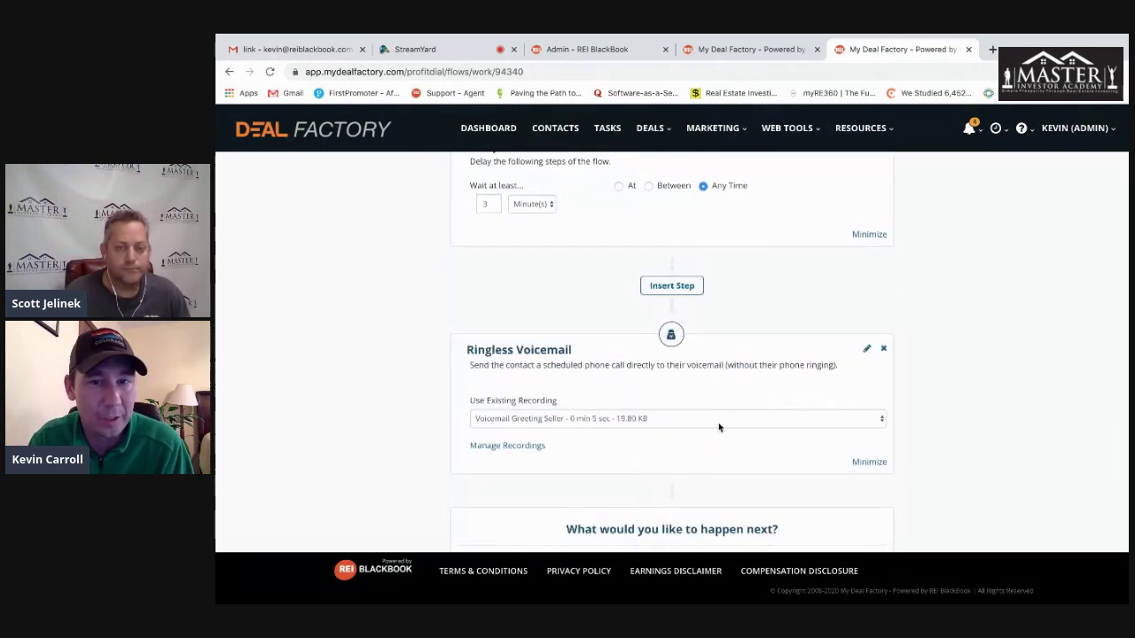
scroll(596, 419, down, 3)
scroll(760, 431, down, 2)
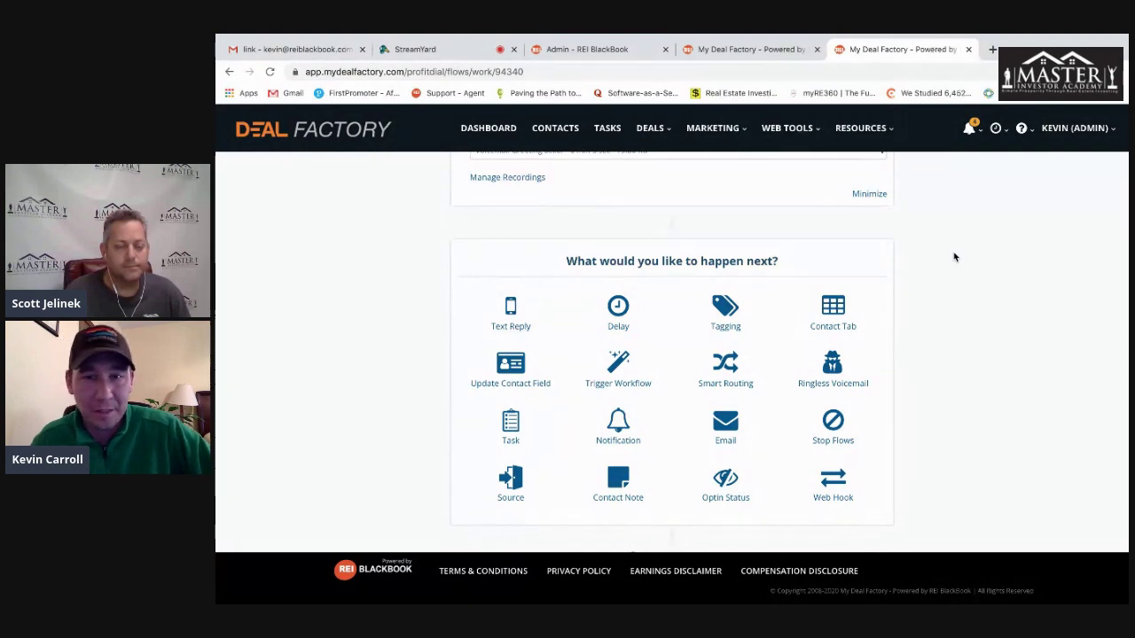
scroll(955, 258, down, 1)
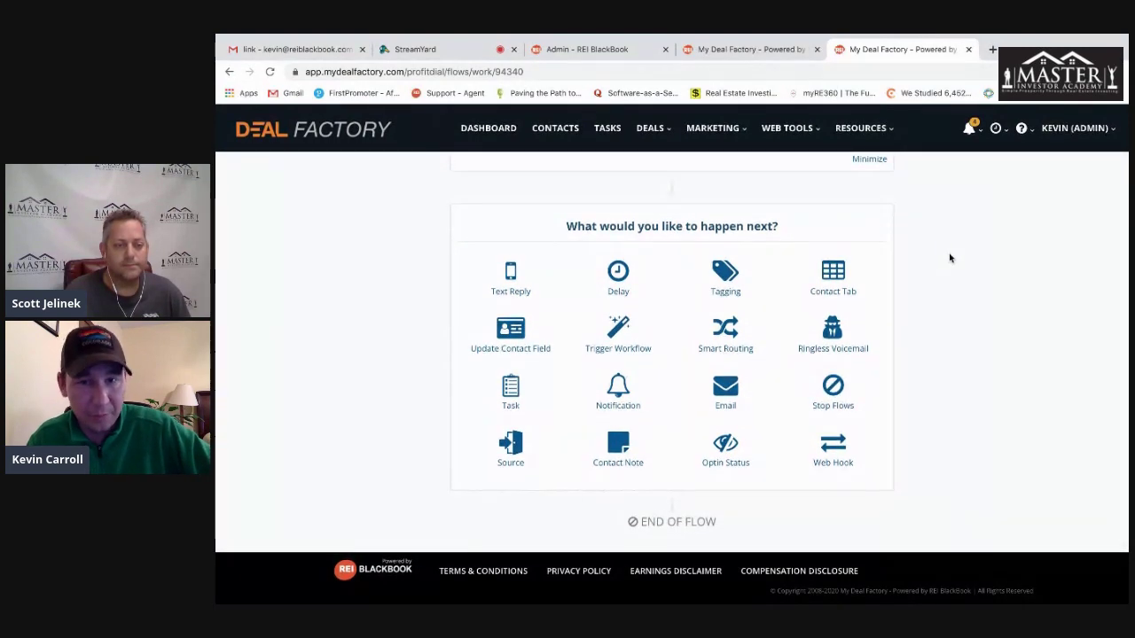
scroll(948, 257, up, 3)
scroll(942, 266, down, 3)
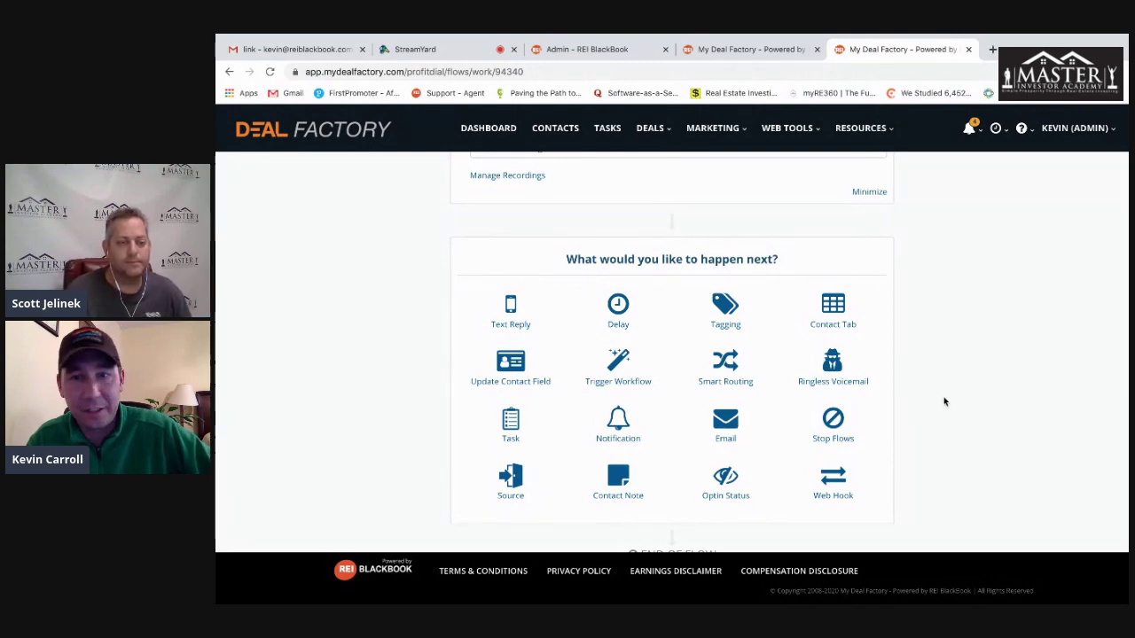
scroll(931, 396, up, 5)
scroll(931, 397, up, 10)
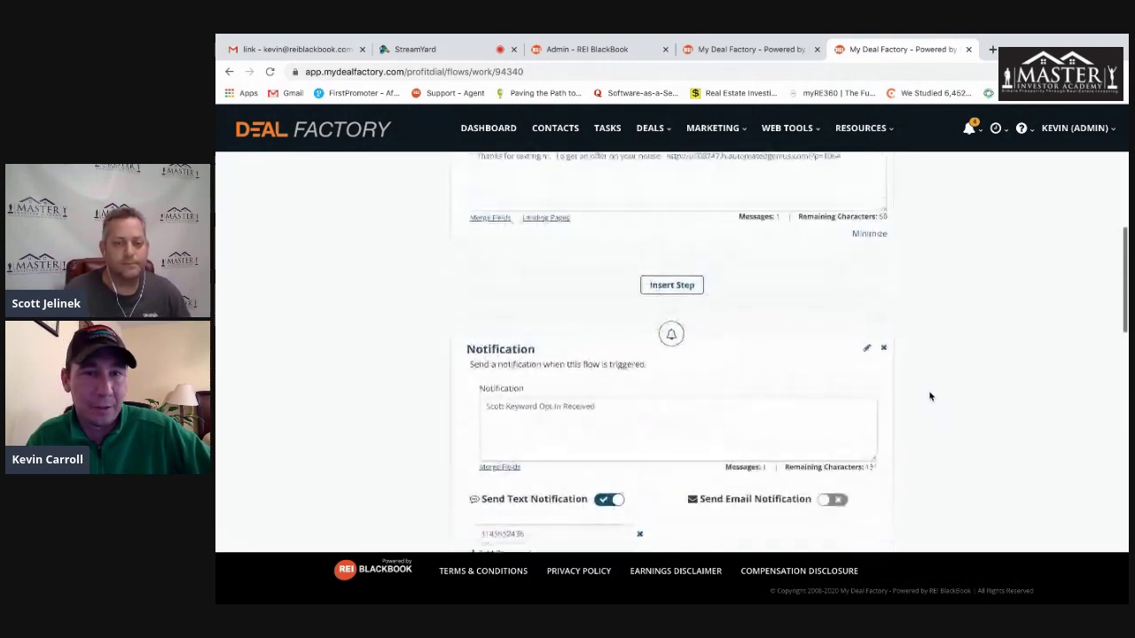
scroll(887, 381, down, 2)
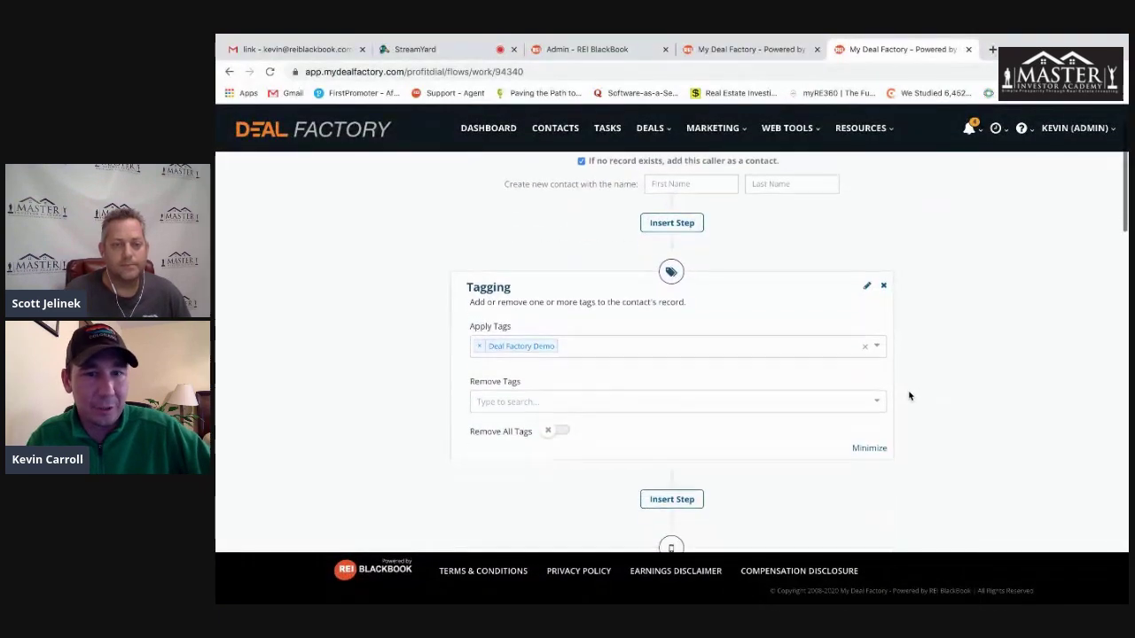
scroll(931, 403, up, 2)
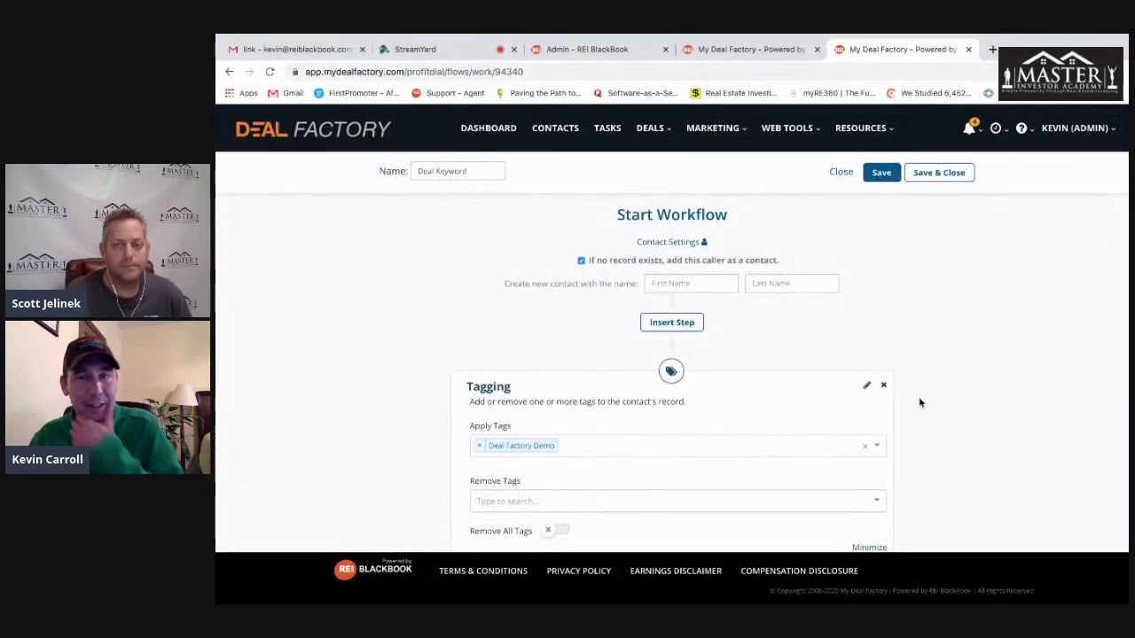
- Close the Deal Keyword workflow without saving and go to Callflows in System Settings
click(841, 173)
click(784, 142)
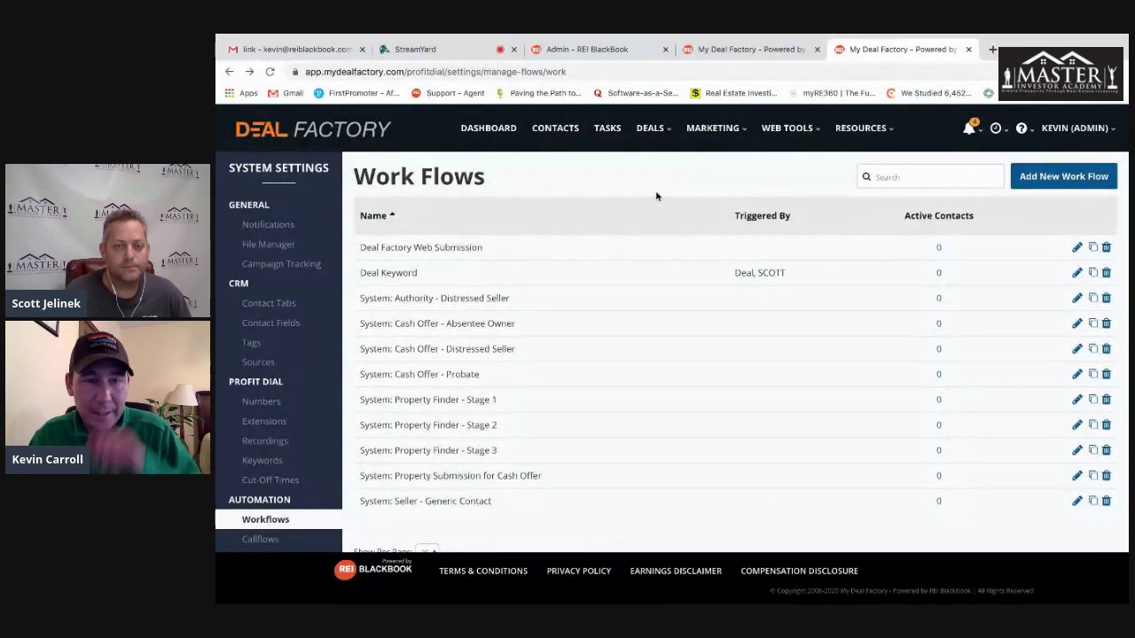
scroll(284, 305, down, 2)
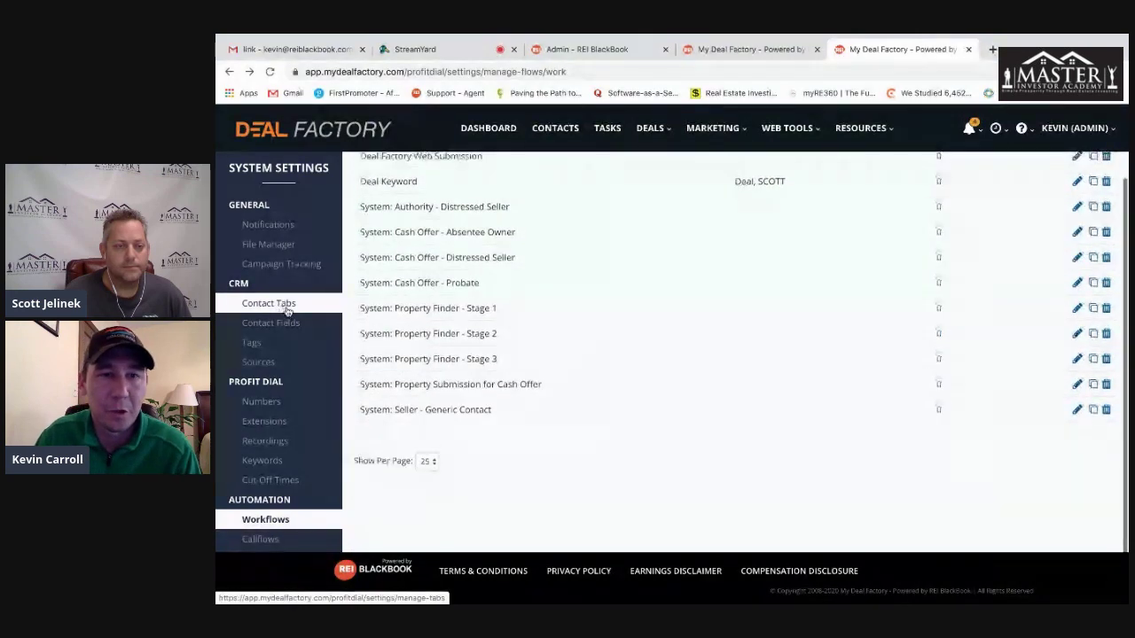
scroll(285, 308, up, 2)
scroll(258, 399, down, 1)
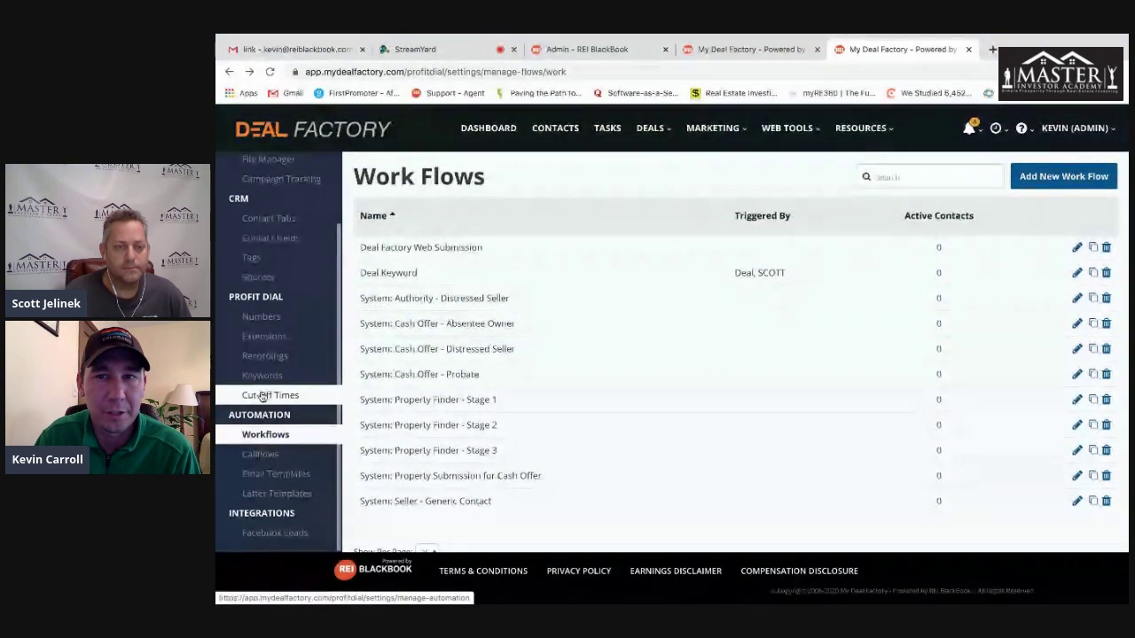
click(261, 454)
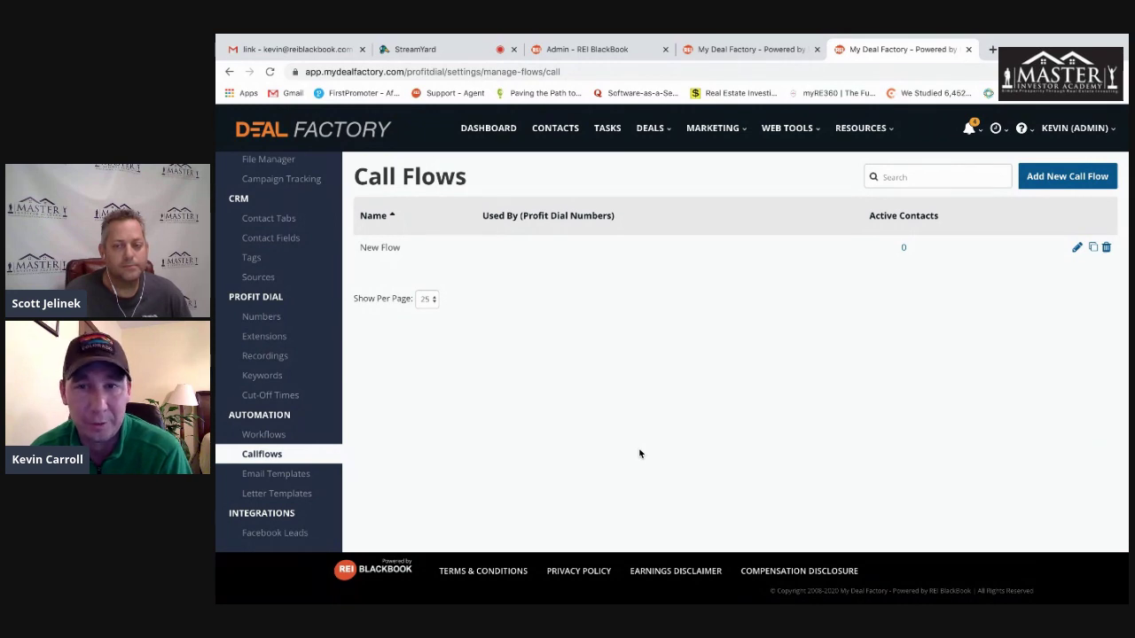
- Create a new call flow and expand Contact Settings under Start Callflow
click(1065, 176)
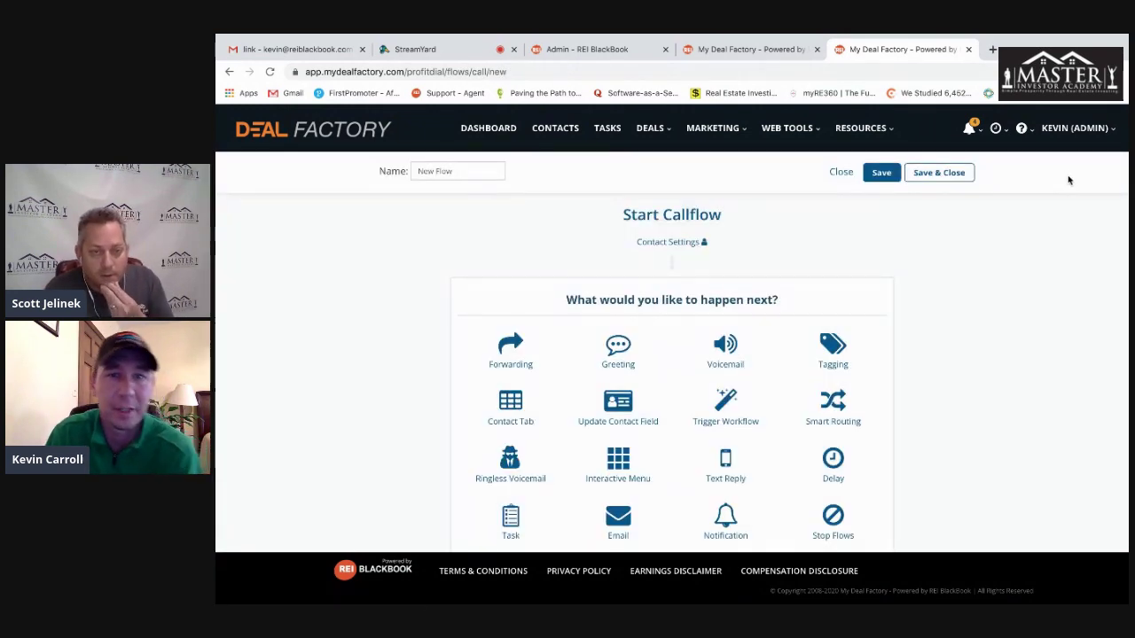
click(656, 245)
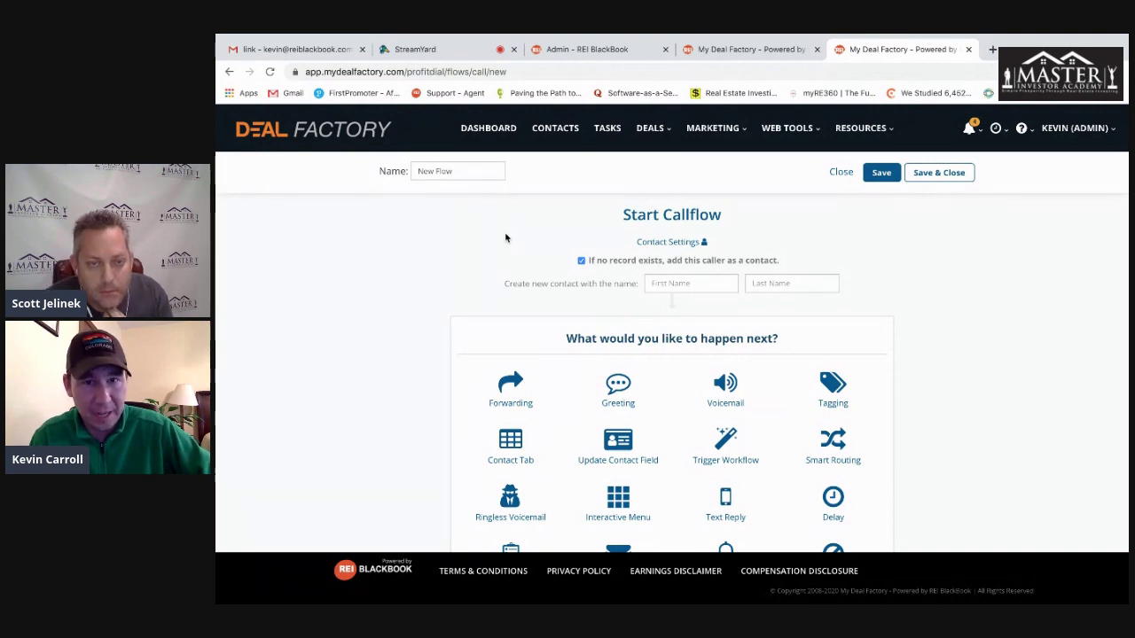
scroll(947, 284, down, 2)
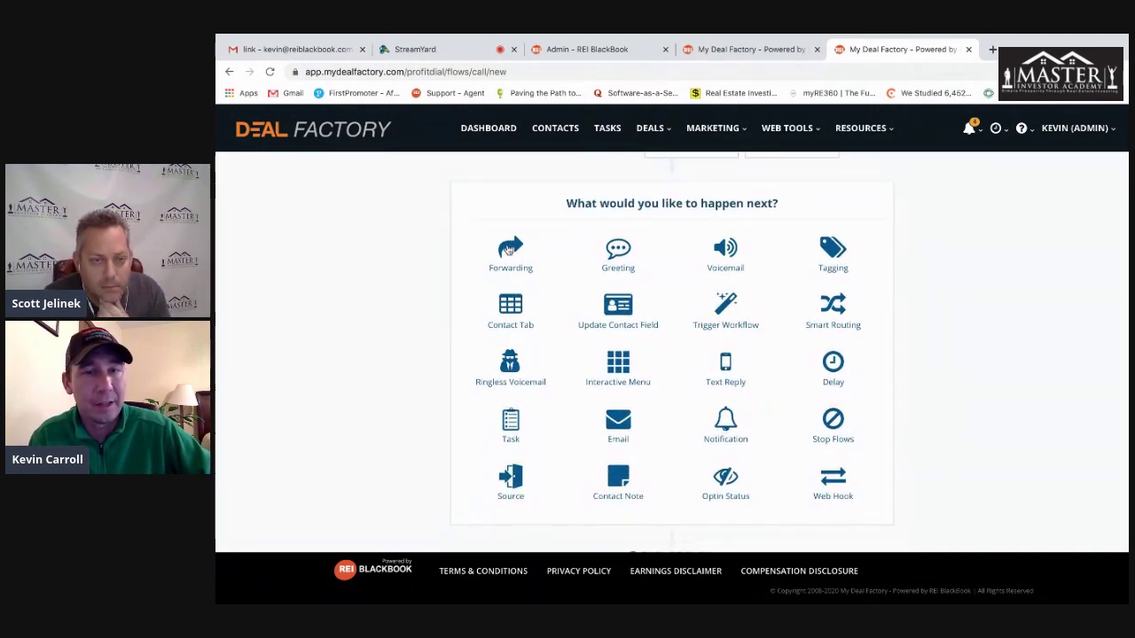
- Add a Forwarding step and enter the destination phone number
click(510, 248)
scroll(412, 254, up, 2)
scroll(413, 254, down, 2)
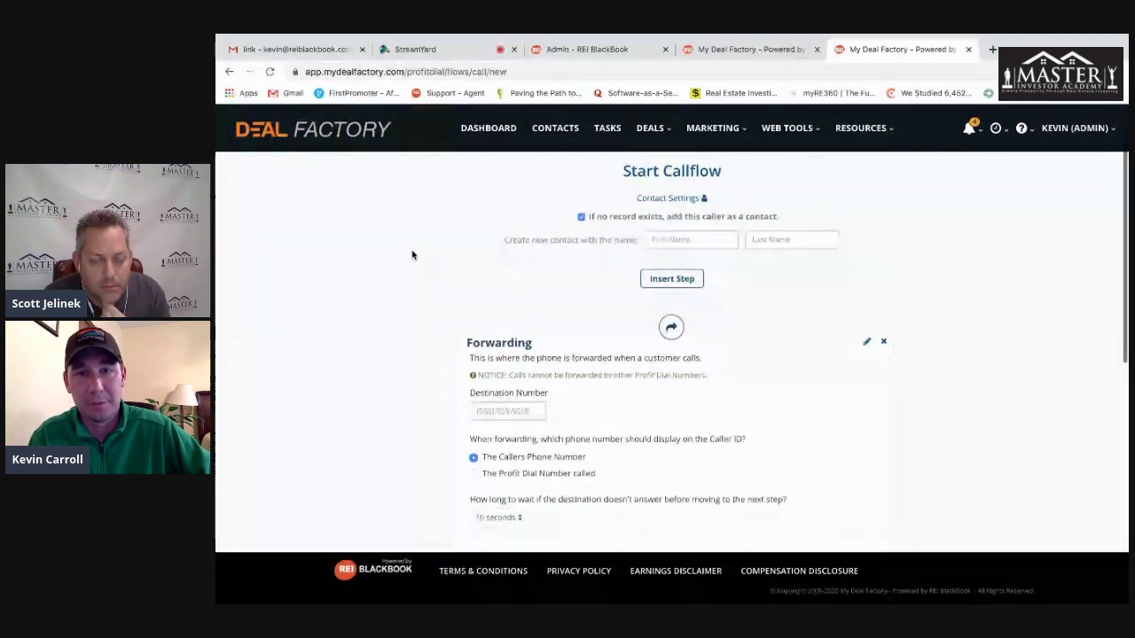
scroll(919, 291, down, 1)
click(517, 323)
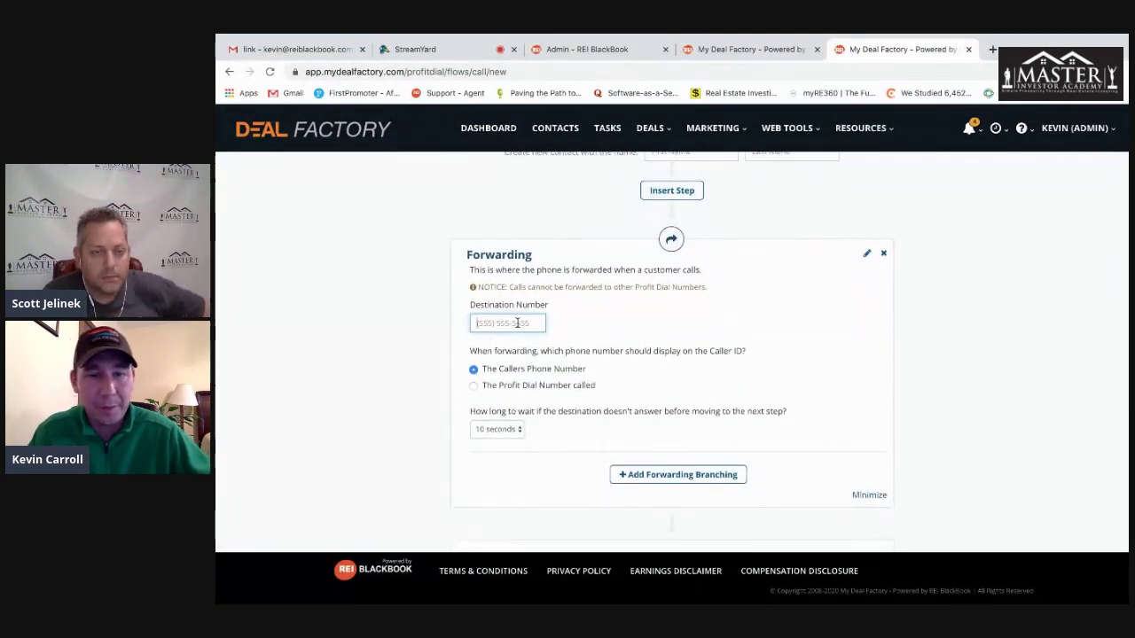
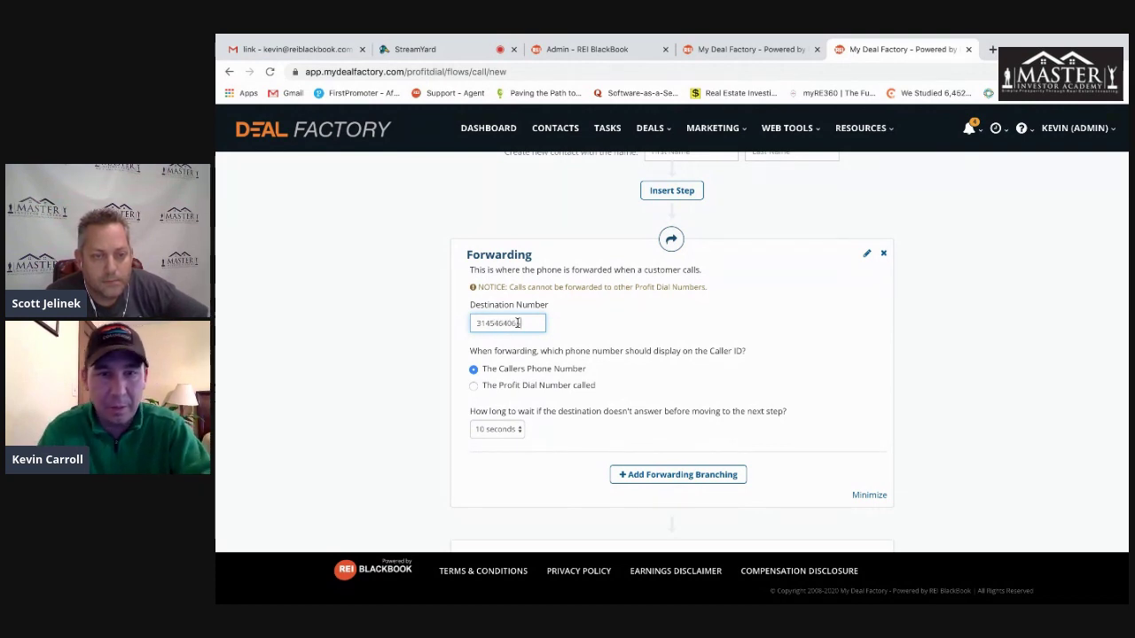
click(1001, 307)
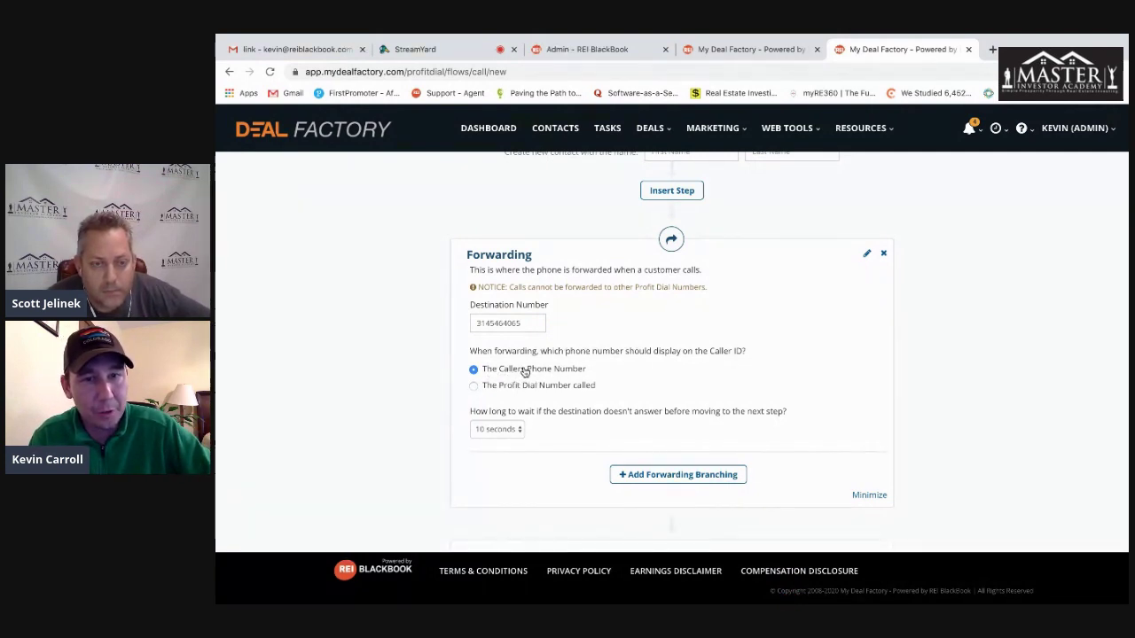
- Show 'The Profit Dial Number called' as the caller ID on forwarded calls
click(544, 388)
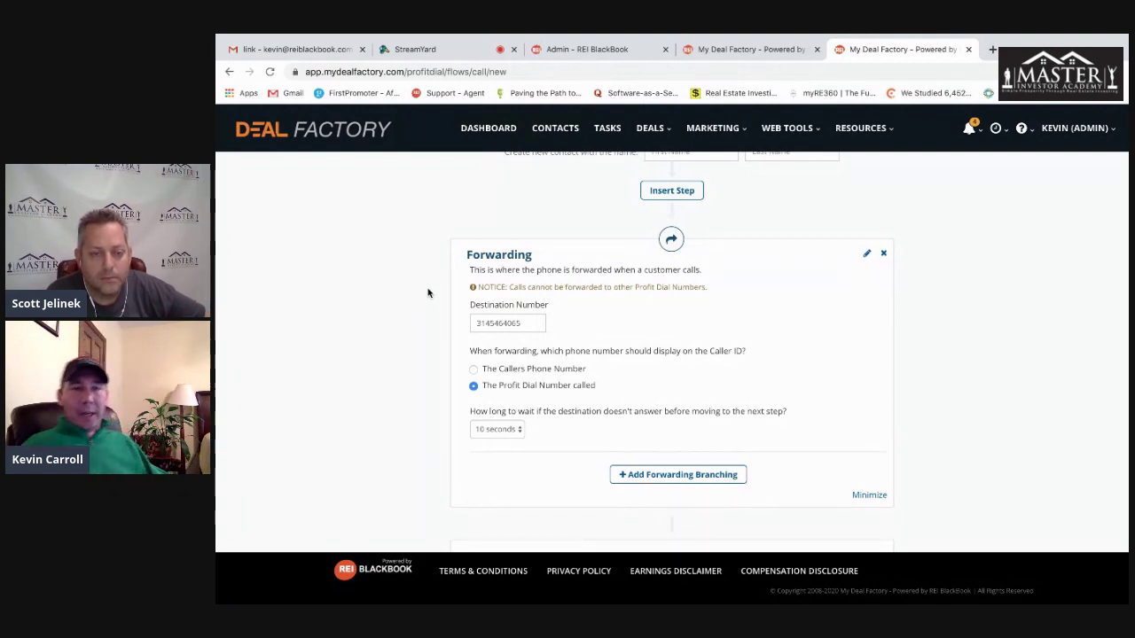
drag(531, 324, 455, 325)
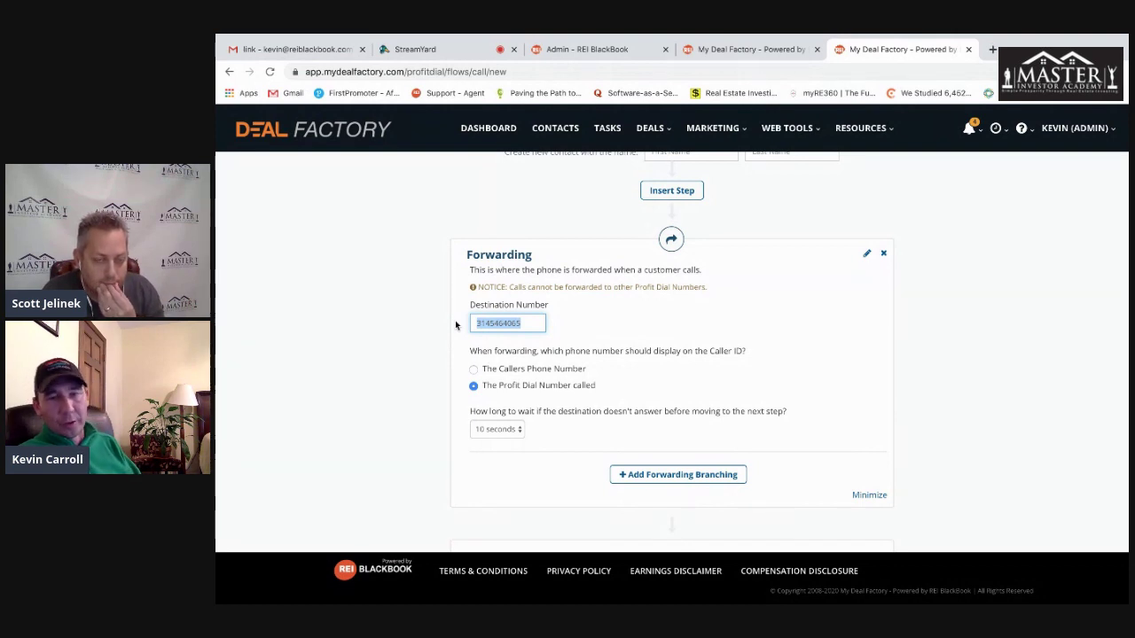
click(1070, 407)
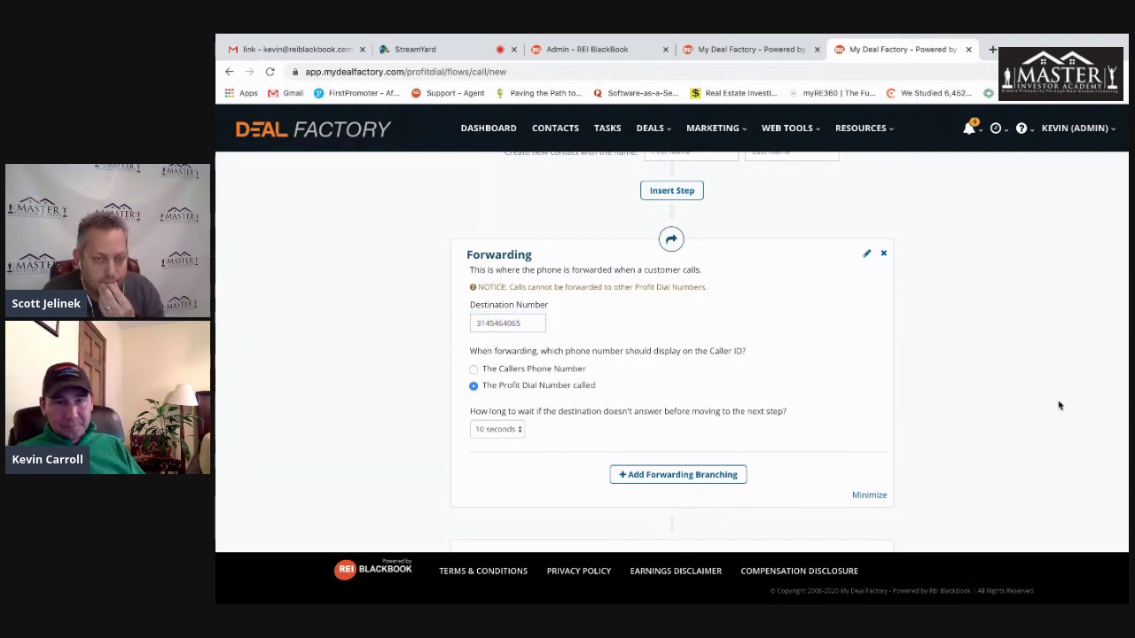
scroll(811, 430, down, 1)
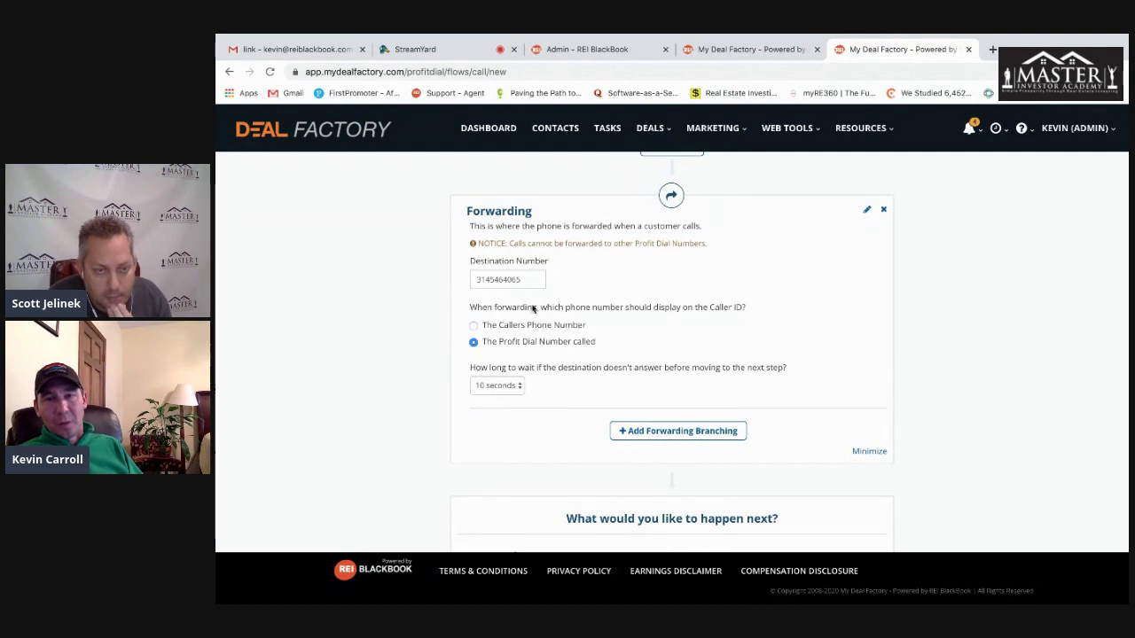
- Add forwarding branching and give the Answered branch a Delay step in Minute(s)
click(650, 429)
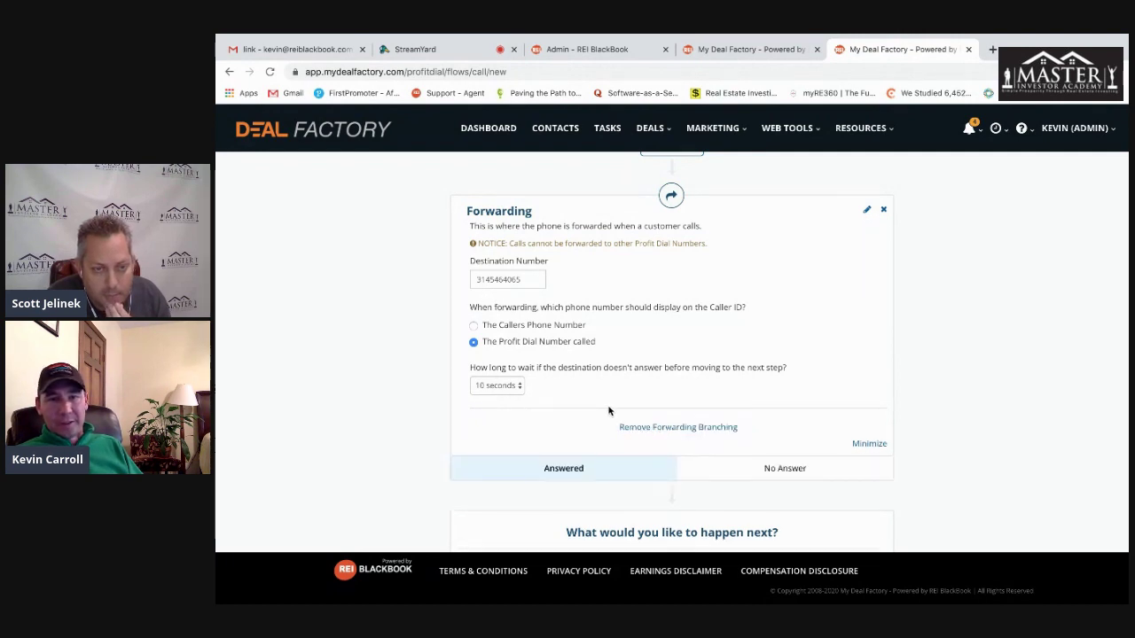
scroll(608, 411, down, 1)
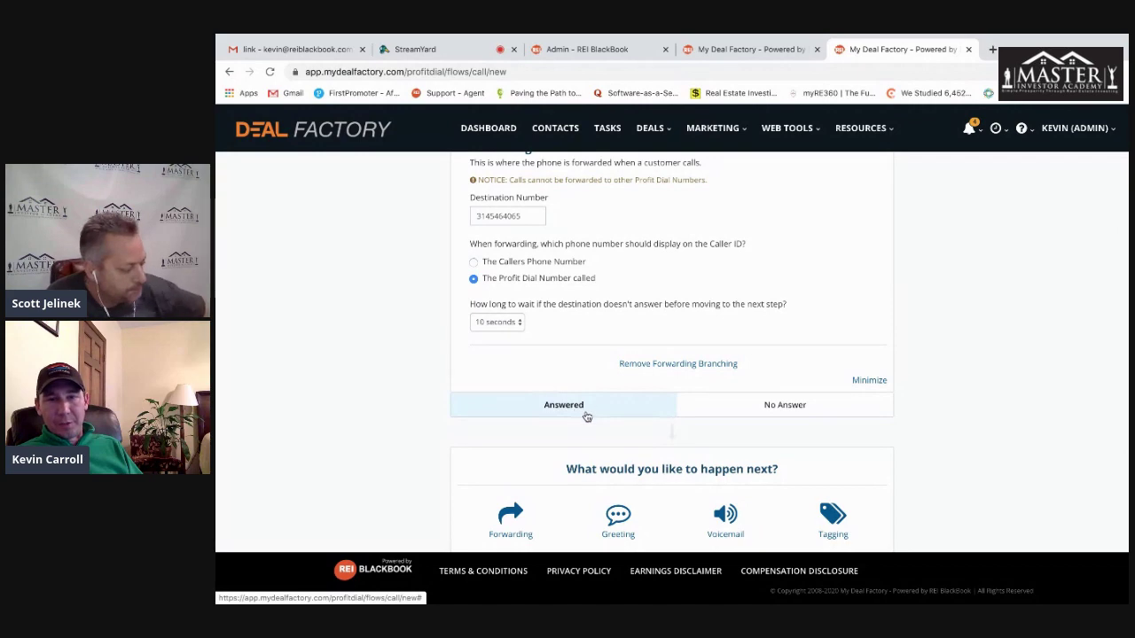
scroll(420, 398, down, 3)
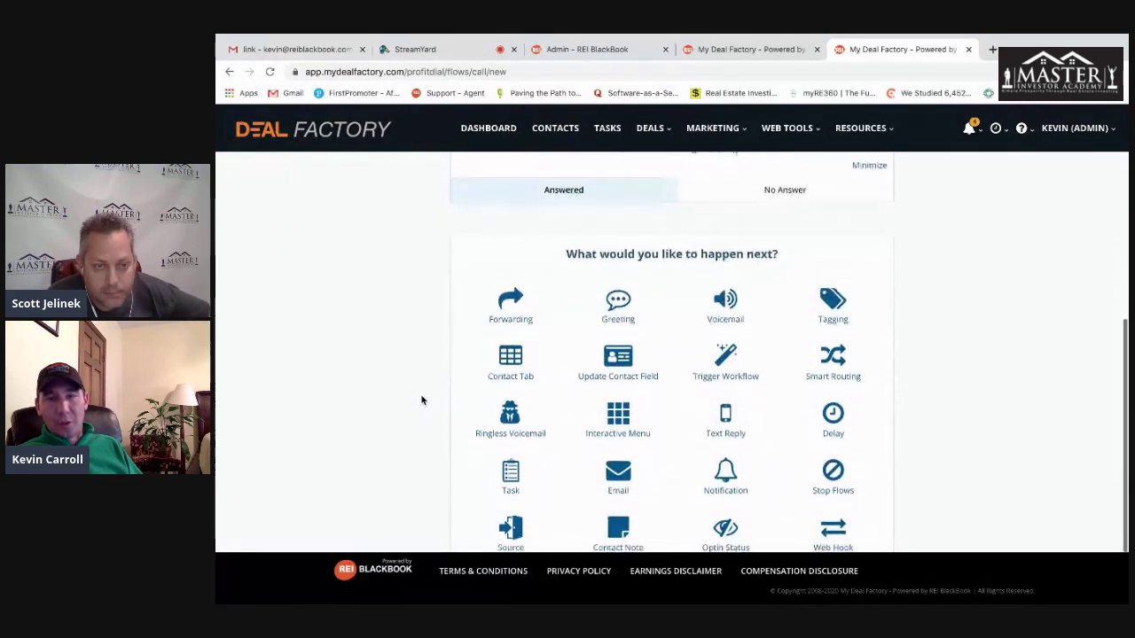
scroll(423, 398, down, 1)
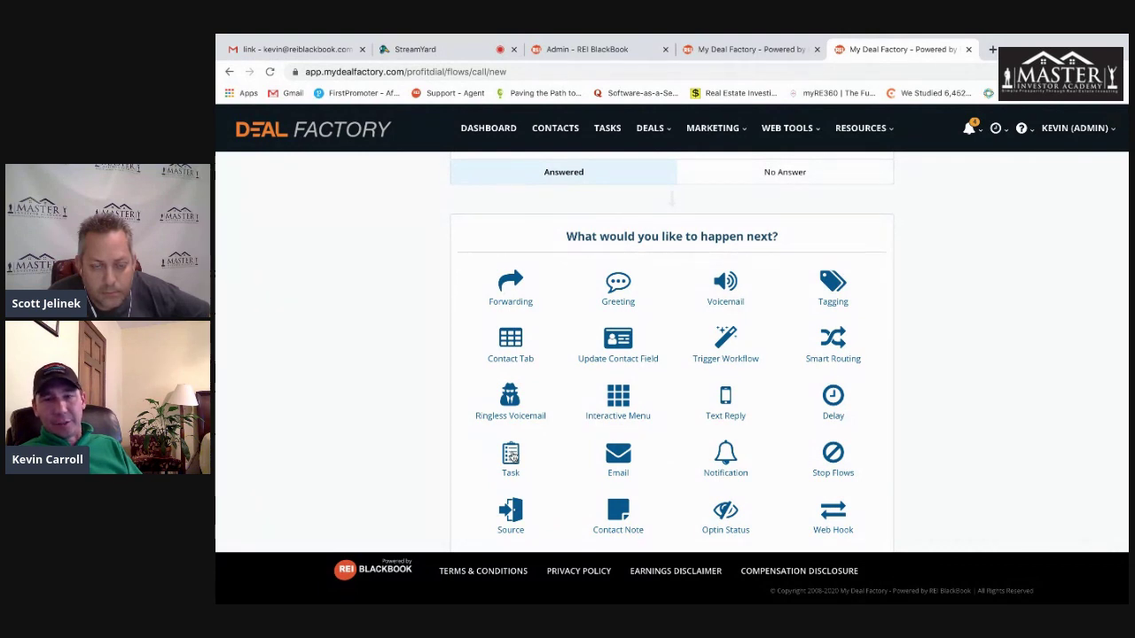
click(832, 401)
click(523, 344)
click(527, 323)
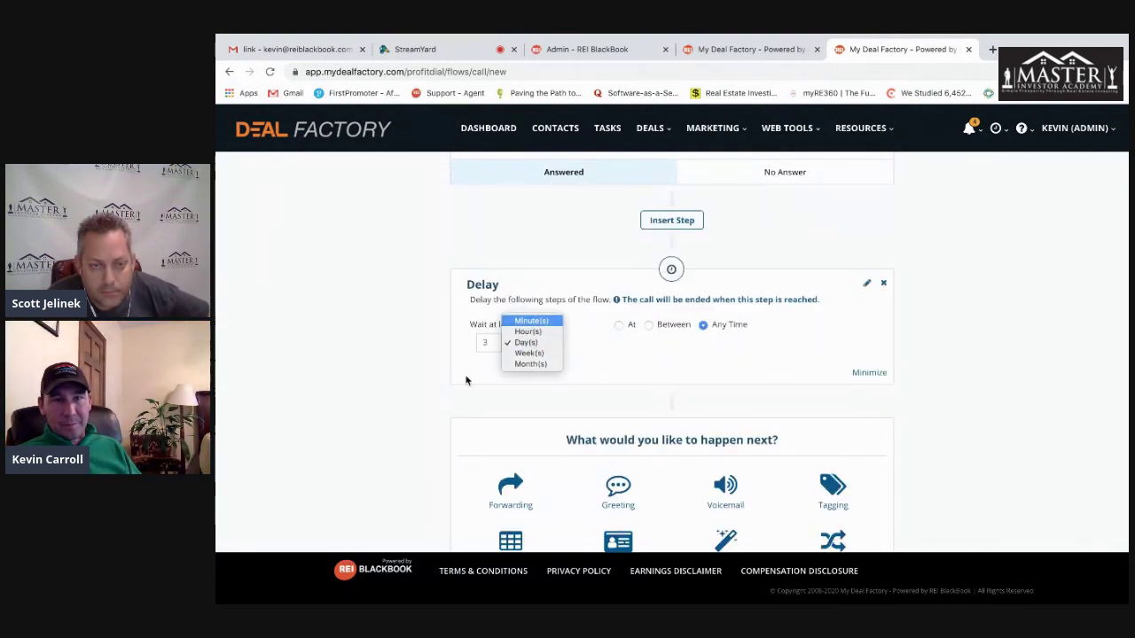
scroll(419, 416, down, 3)
scroll(419, 415, down, 1)
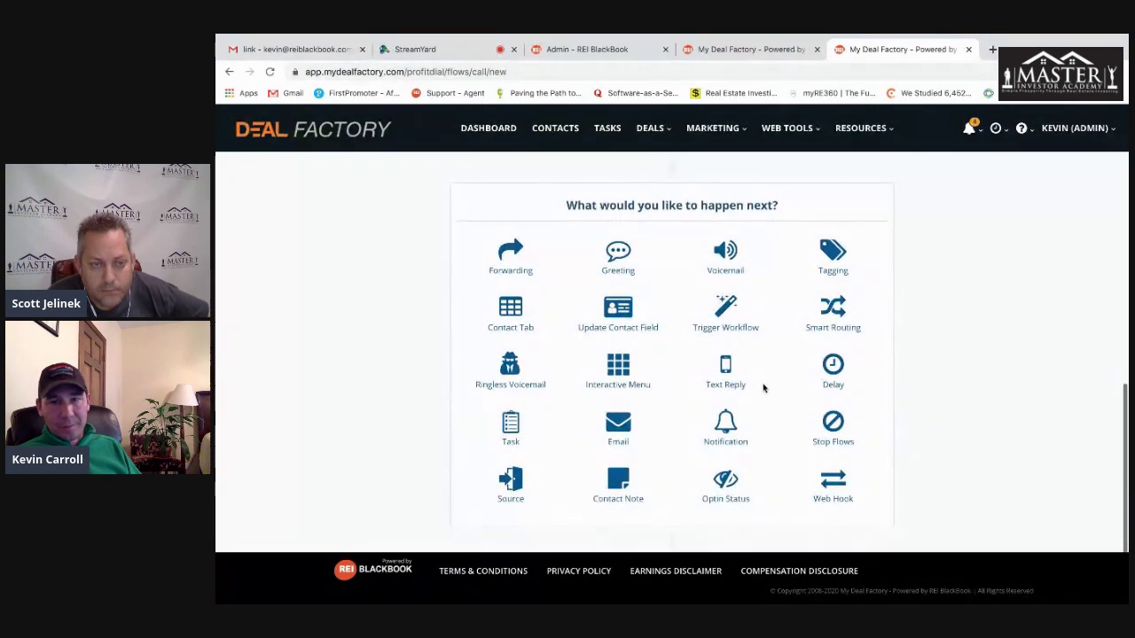
- Add and then delete a Text Reply step, then switch to the No Answer branch
click(728, 366)
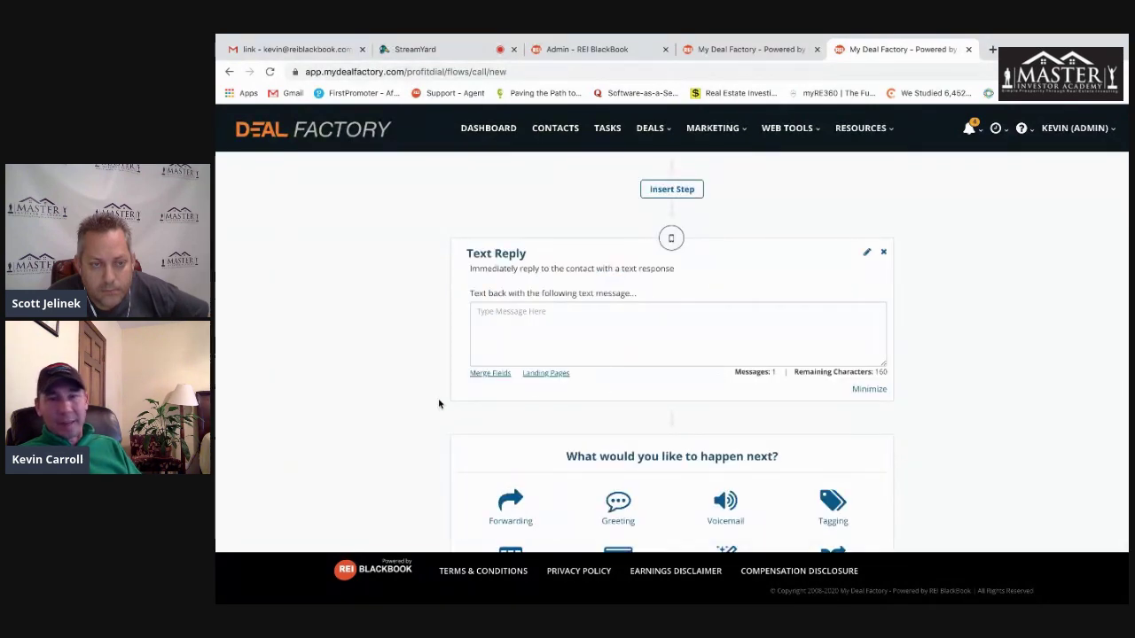
click(883, 251)
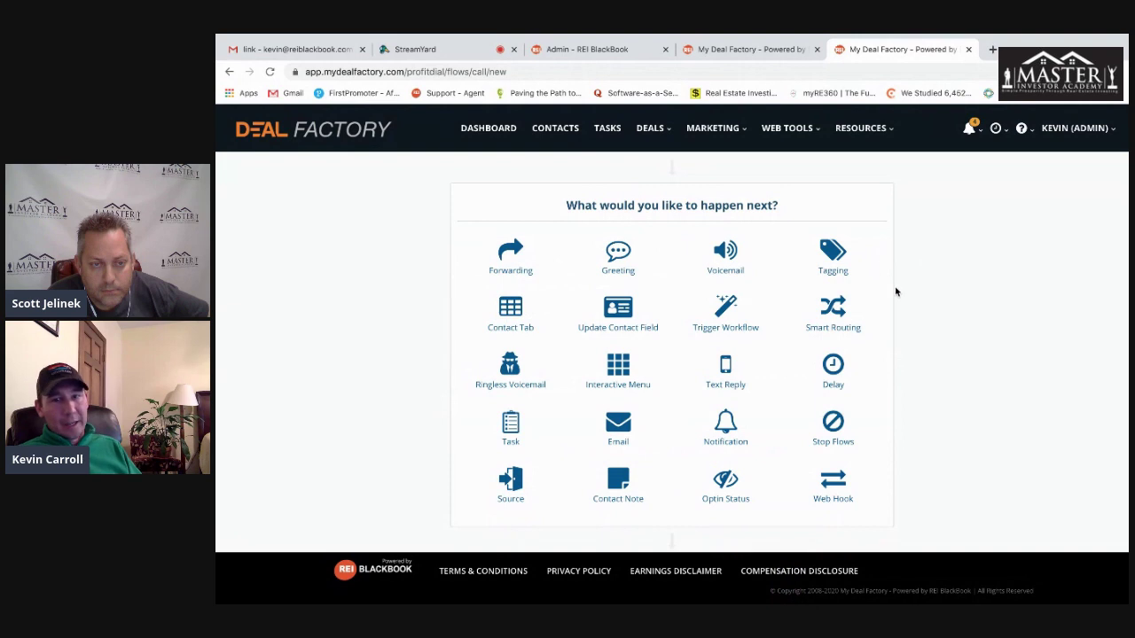
scroll(929, 300, up, 4)
scroll(930, 300, up, 1)
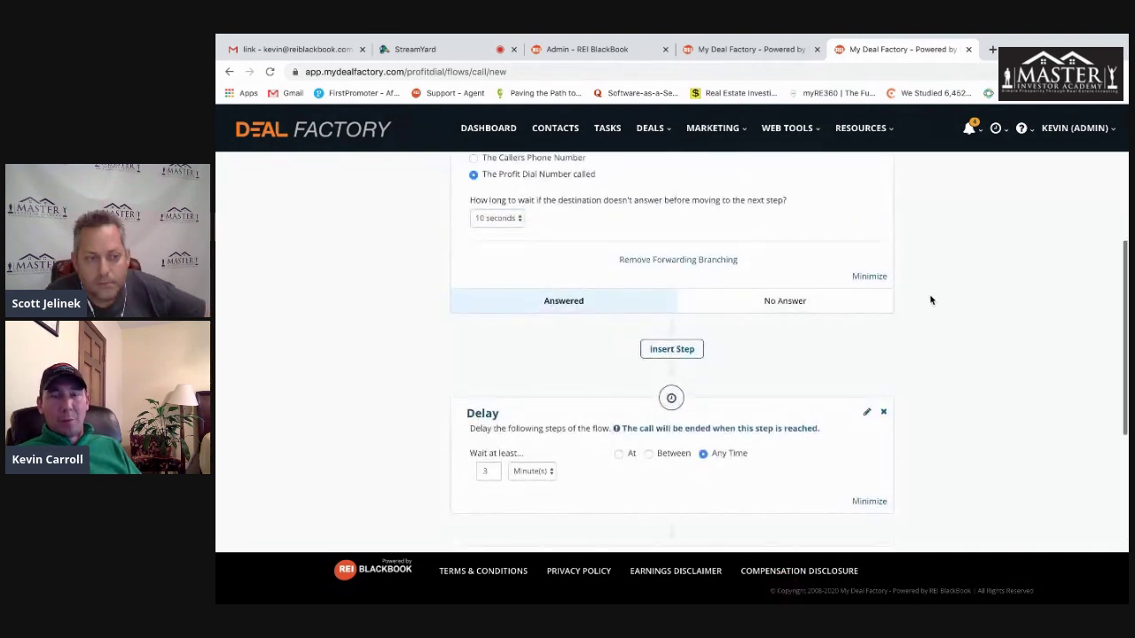
click(800, 301)
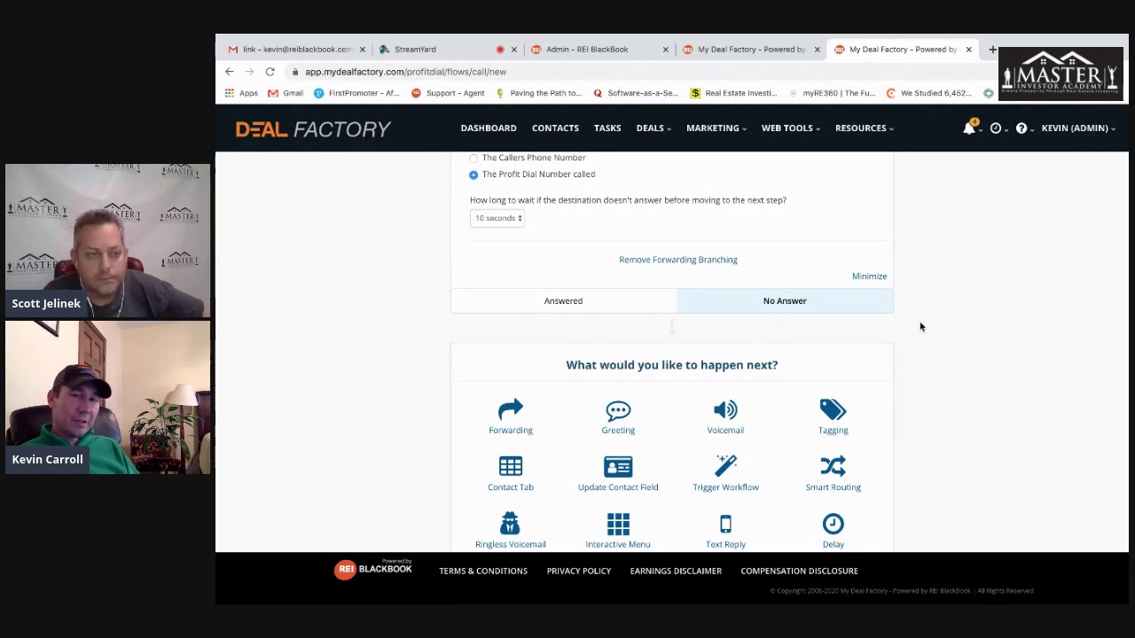
scroll(914, 346, down, 3)
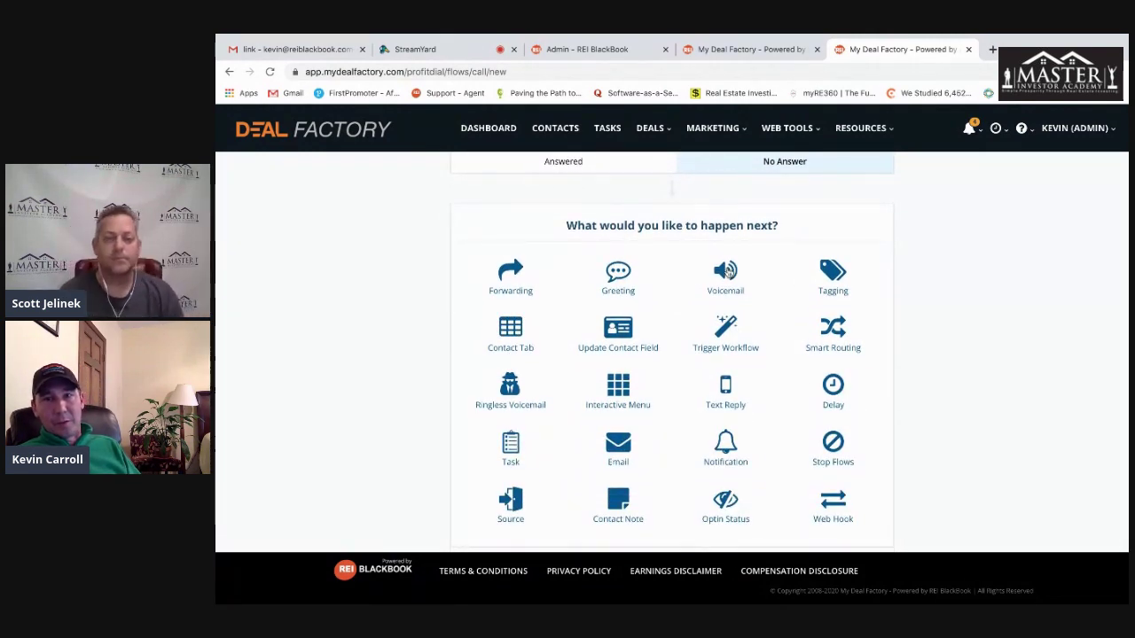
- Add a Voicemail step to No Answer using the existing Voicemail Greeting Seller recording
click(729, 274)
scroll(980, 355, down, 1)
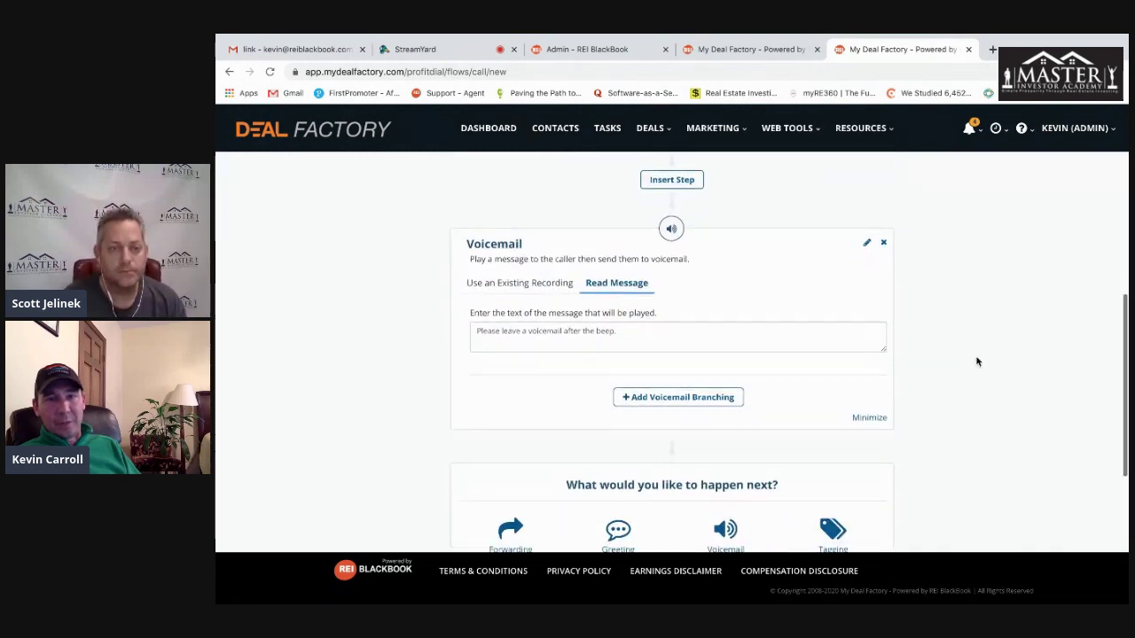
click(521, 285)
click(535, 331)
click(567, 340)
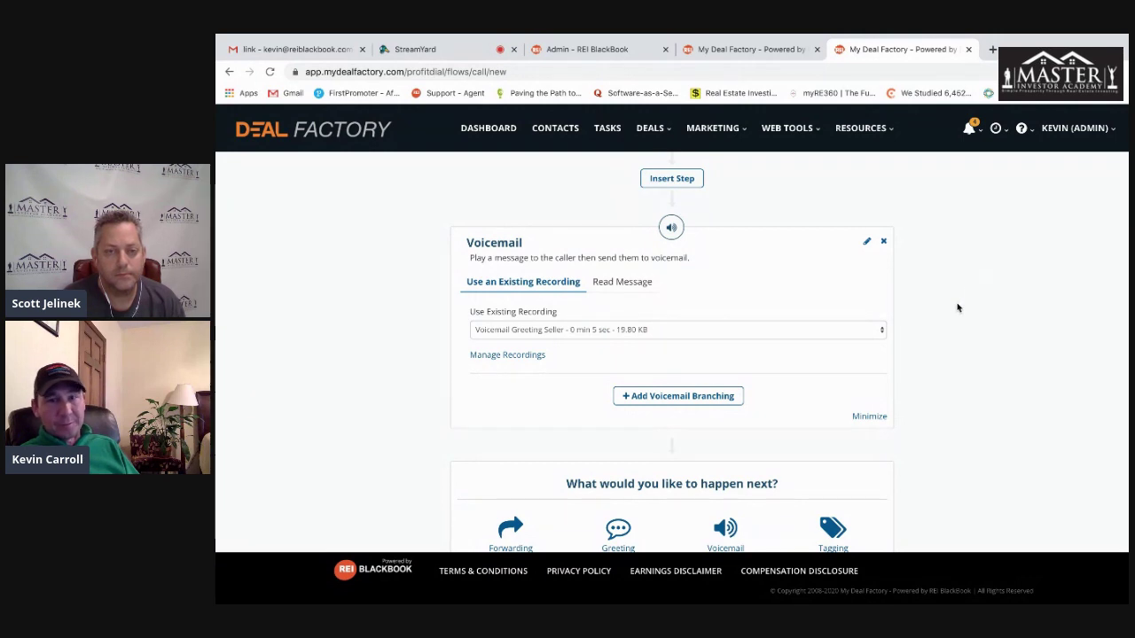
- Add voicemail branching (Left Voicemail / No Voicemail) followed by a Delay in Minute(s)
scroll(958, 307, down, 1)
click(678, 324)
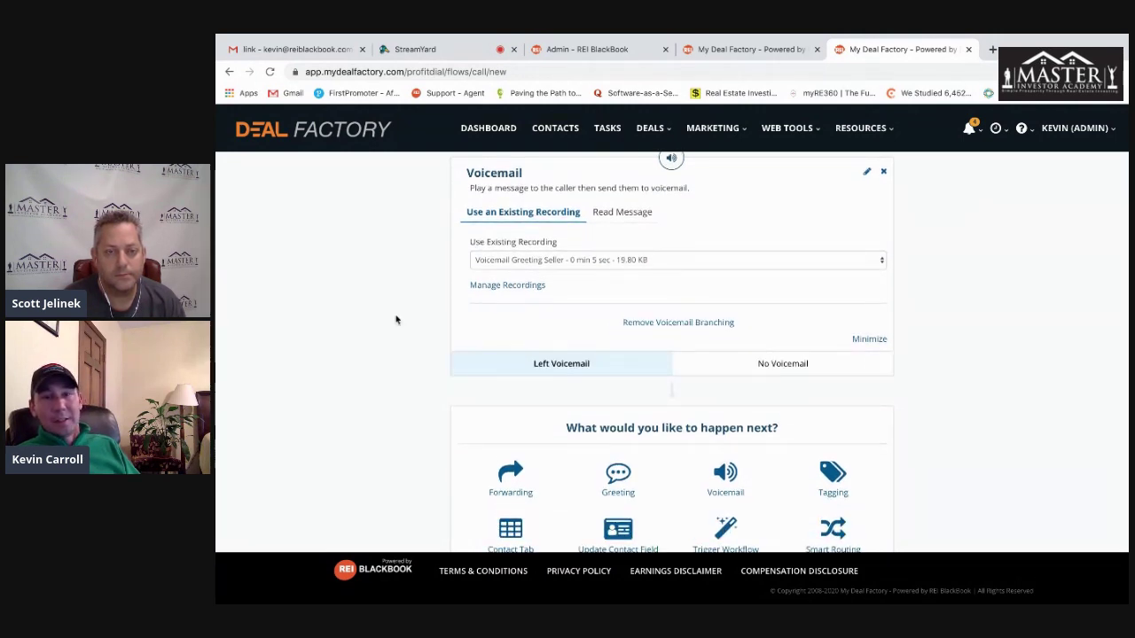
scroll(368, 318, down, 1)
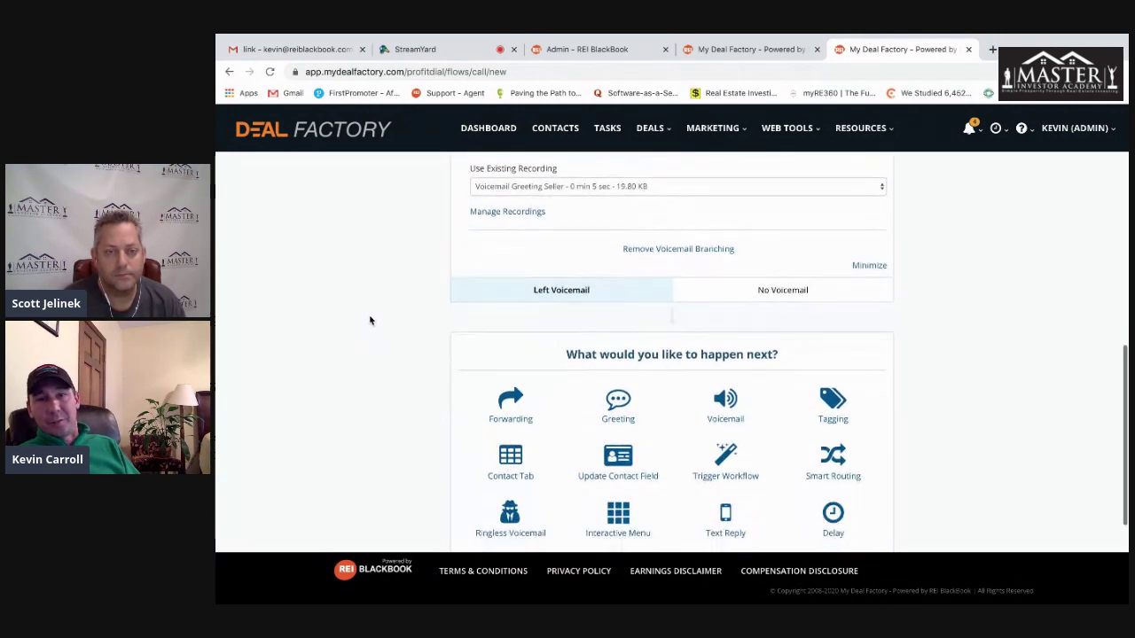
scroll(393, 316, down, 1)
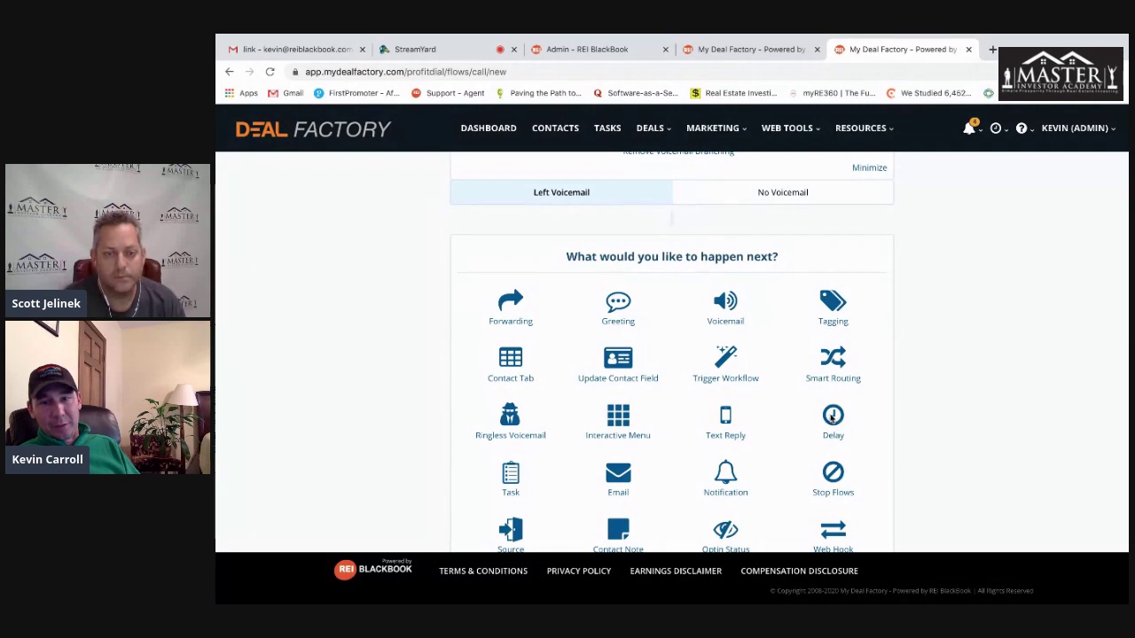
click(832, 417)
click(539, 366)
click(532, 351)
- Add a Text Reply after the delay reading "sorry i missed your call. will call you back within"
scroll(399, 355, down, 2)
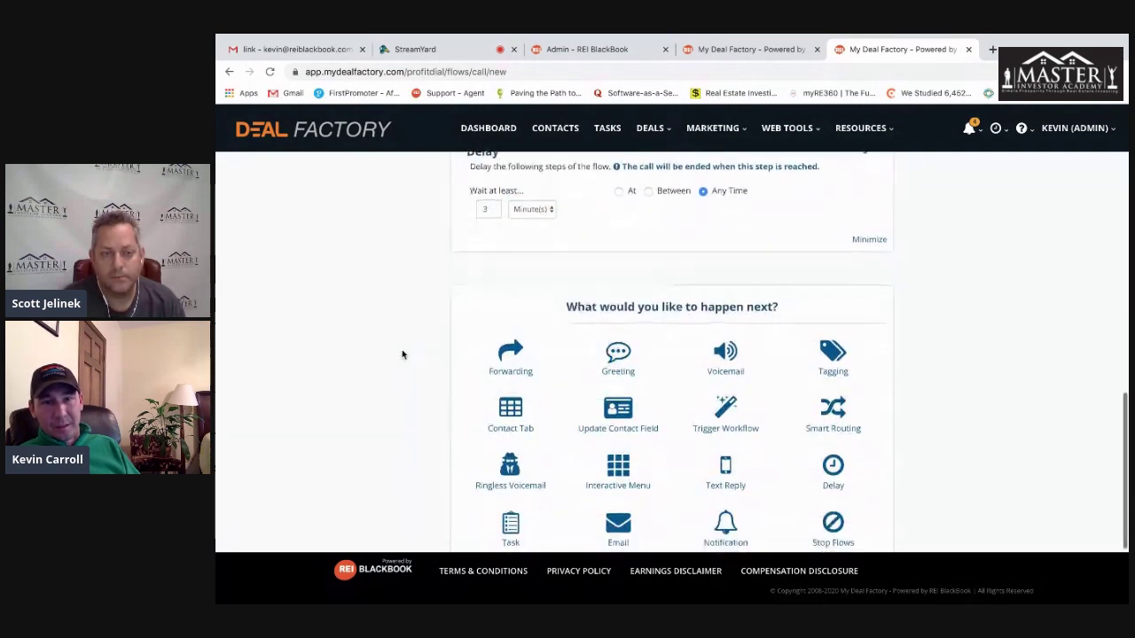
click(725, 472)
click(687, 443)
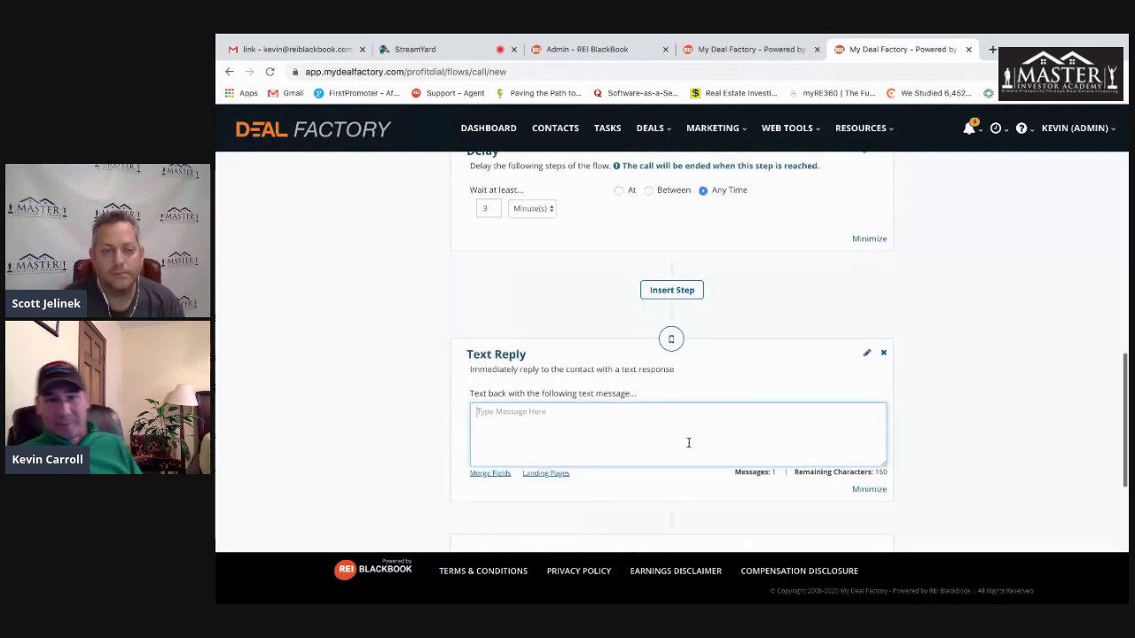
text(sorry i)
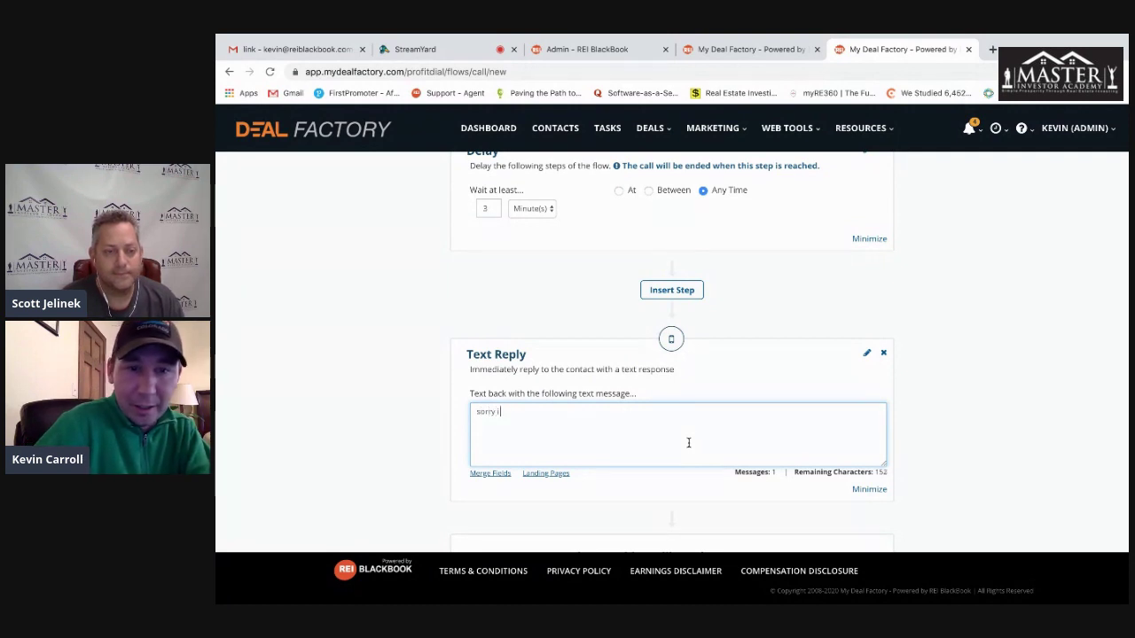
text( missed your call)
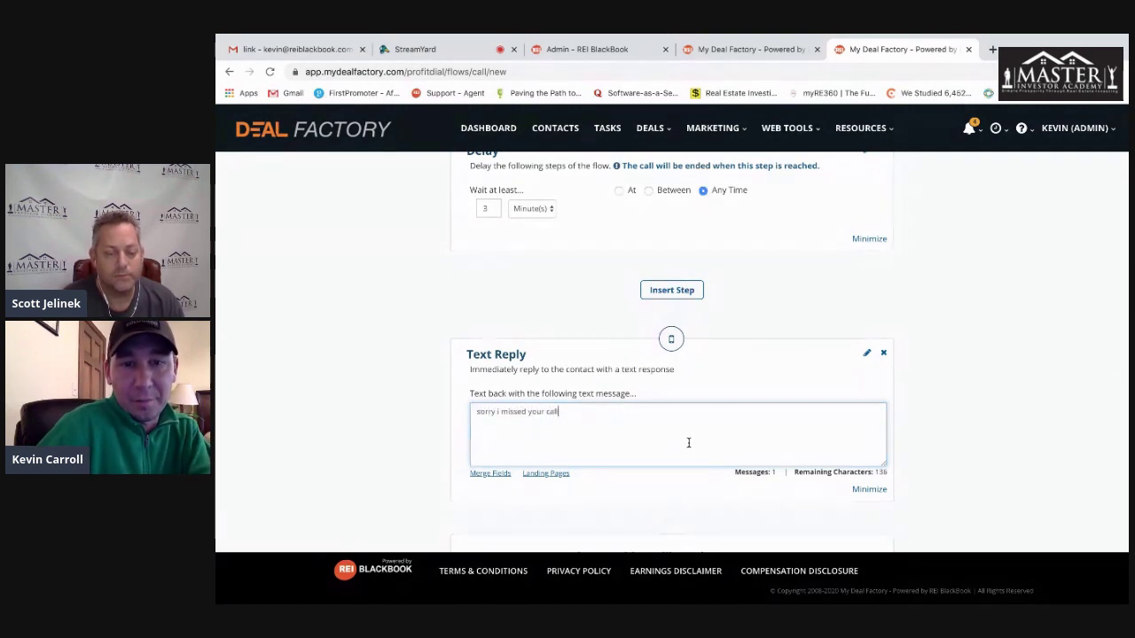
text(.  will call you back withint he h)
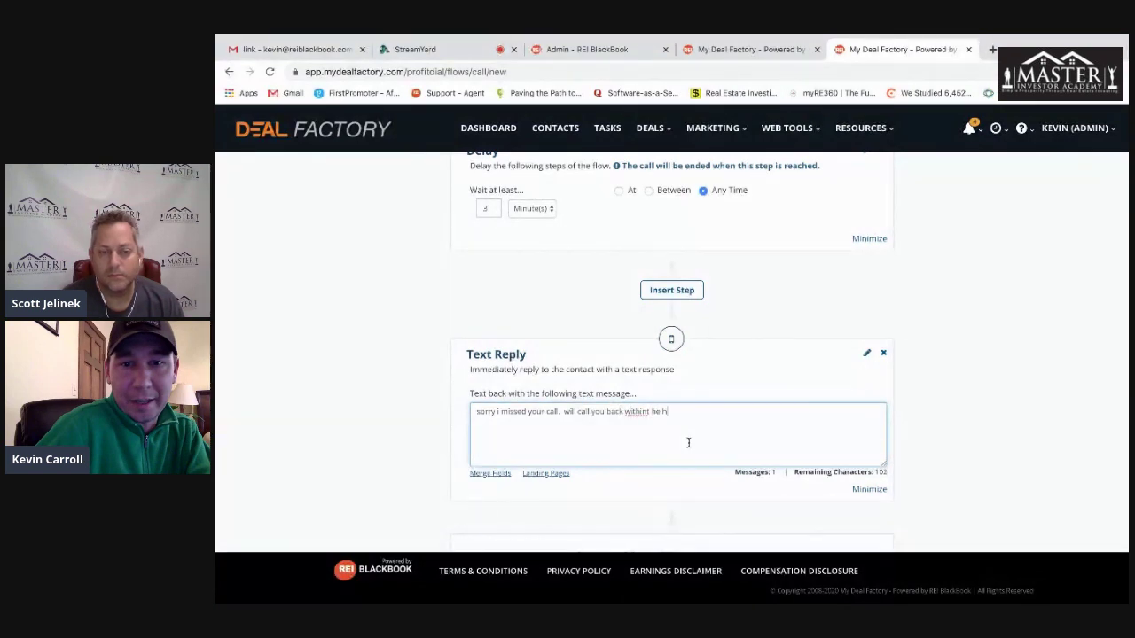
key(BackSpace)
key(BackSpace)
key(BackSpace)
key(BackSpace)
key(BackSpace)
key(BackSpace)
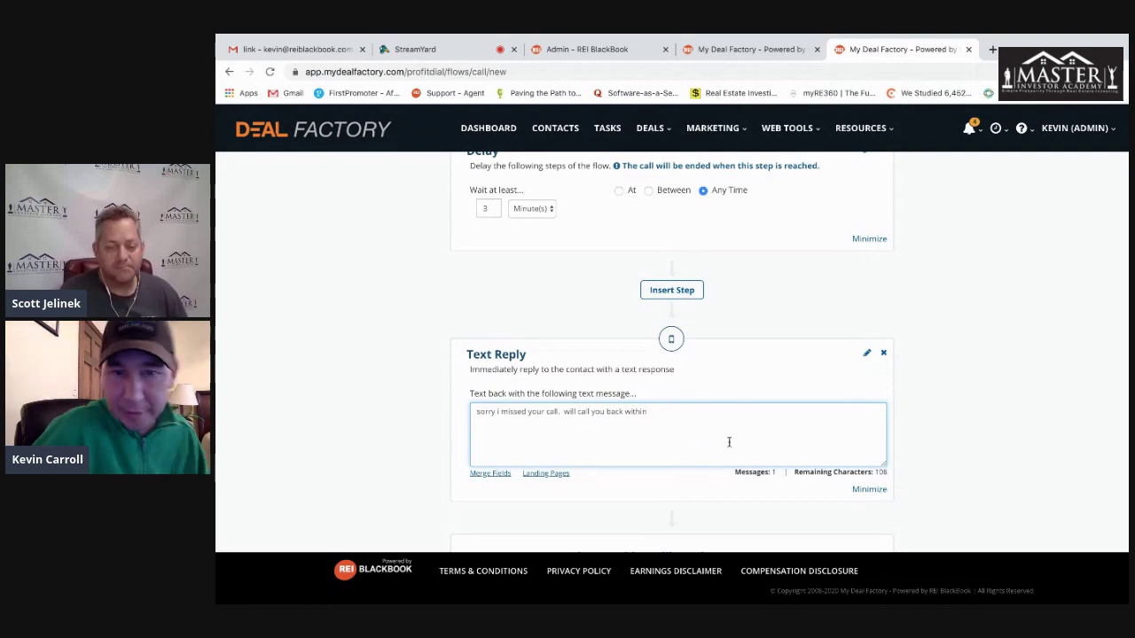
scroll(921, 403, down, 2)
scroll(920, 403, down, 2)
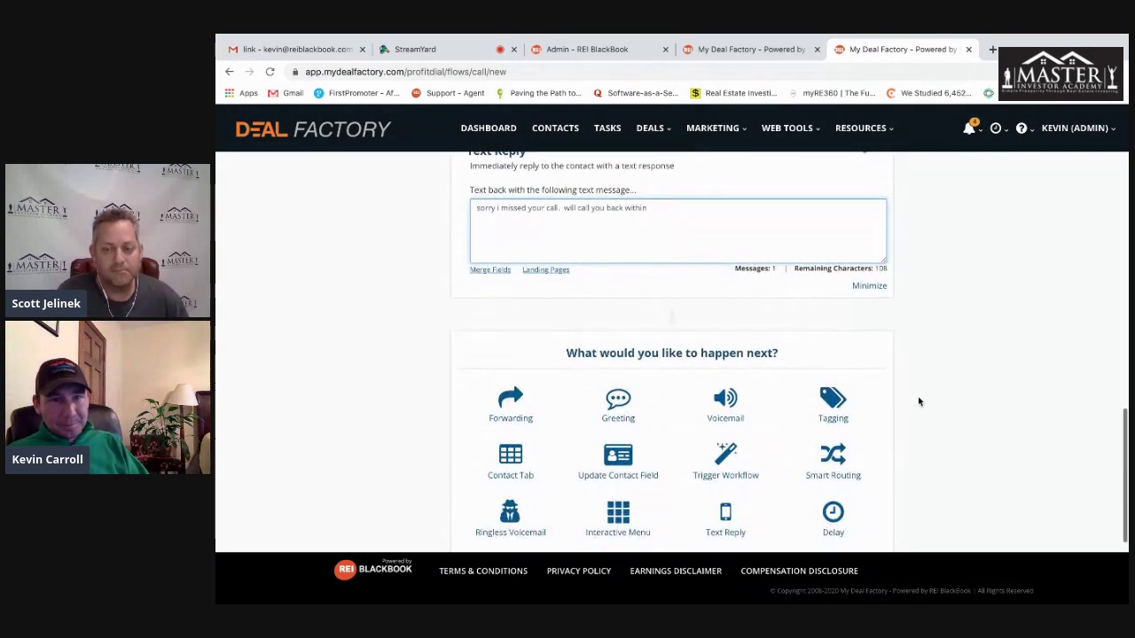
scroll(940, 394, down, 3)
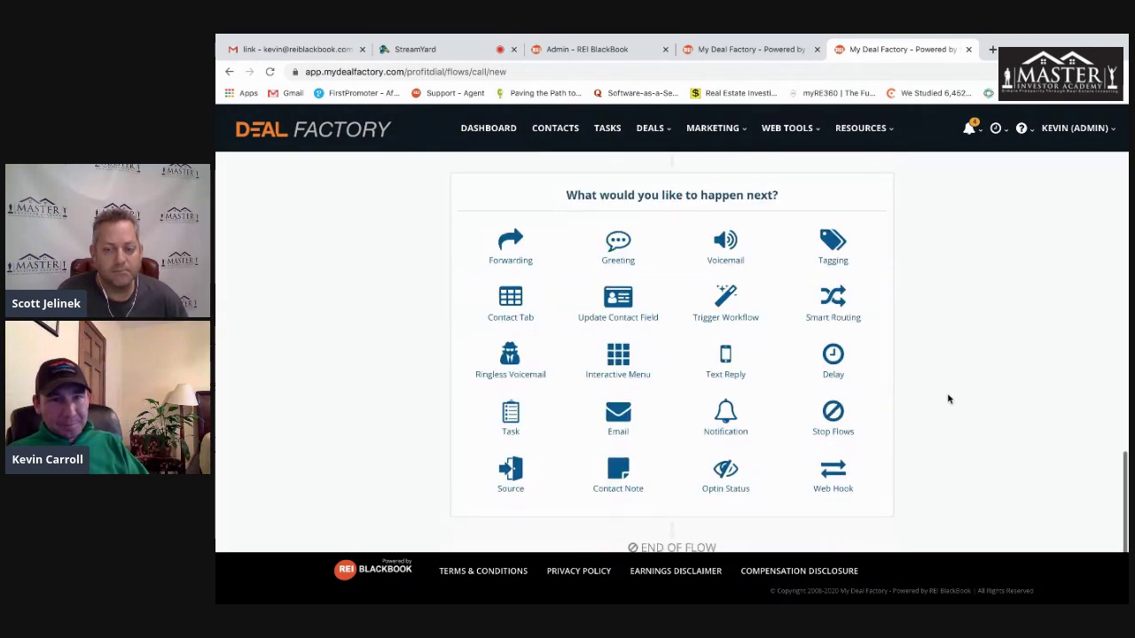
- Add another delay step set to wait at least 21 minutes
click(834, 330)
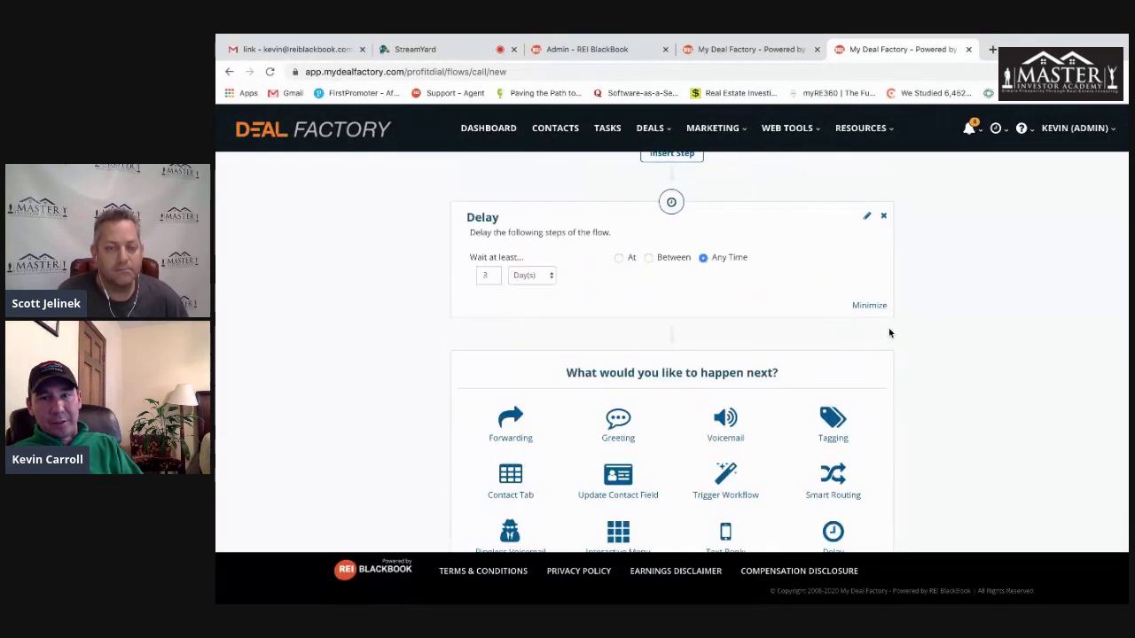
click(529, 292)
click(487, 293)
click(487, 293)
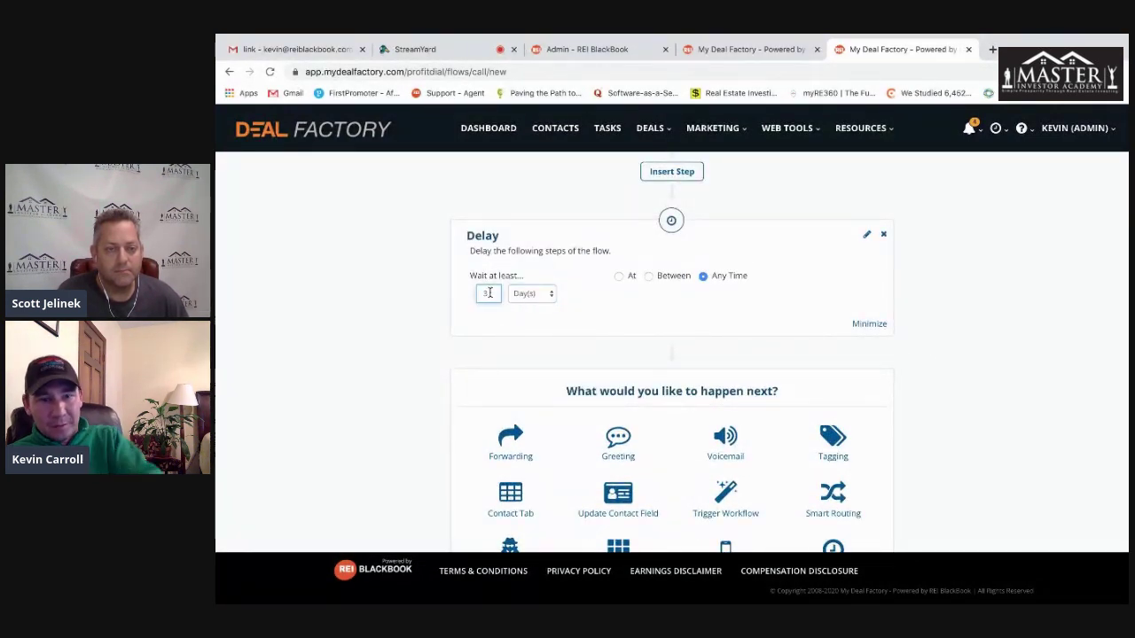
click(532, 294)
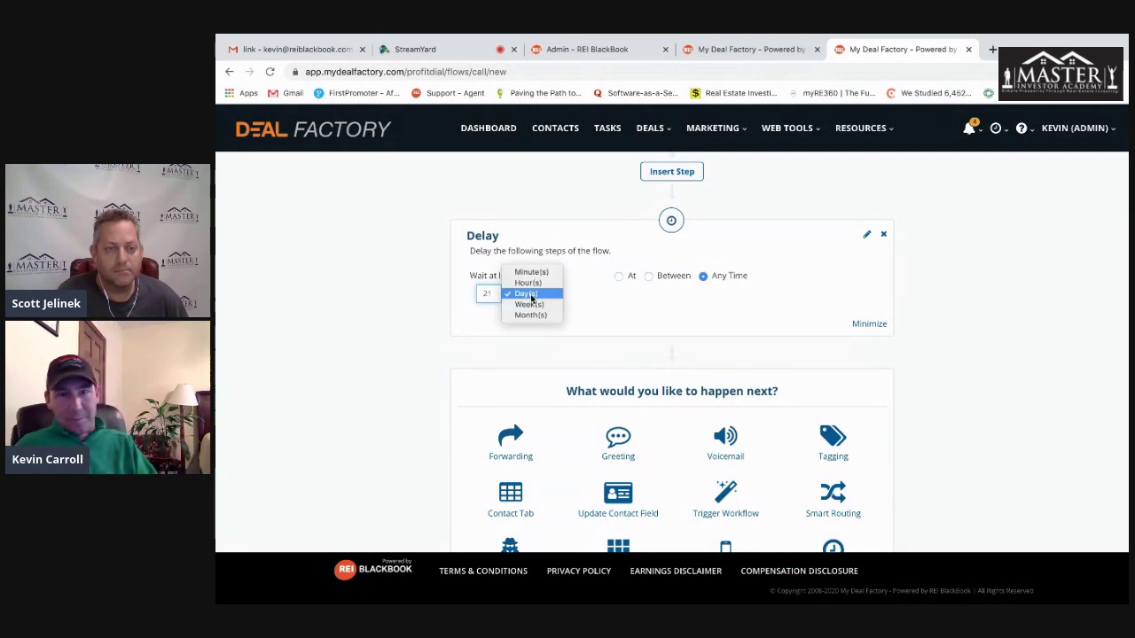
click(529, 270)
scroll(985, 365, down, 2)
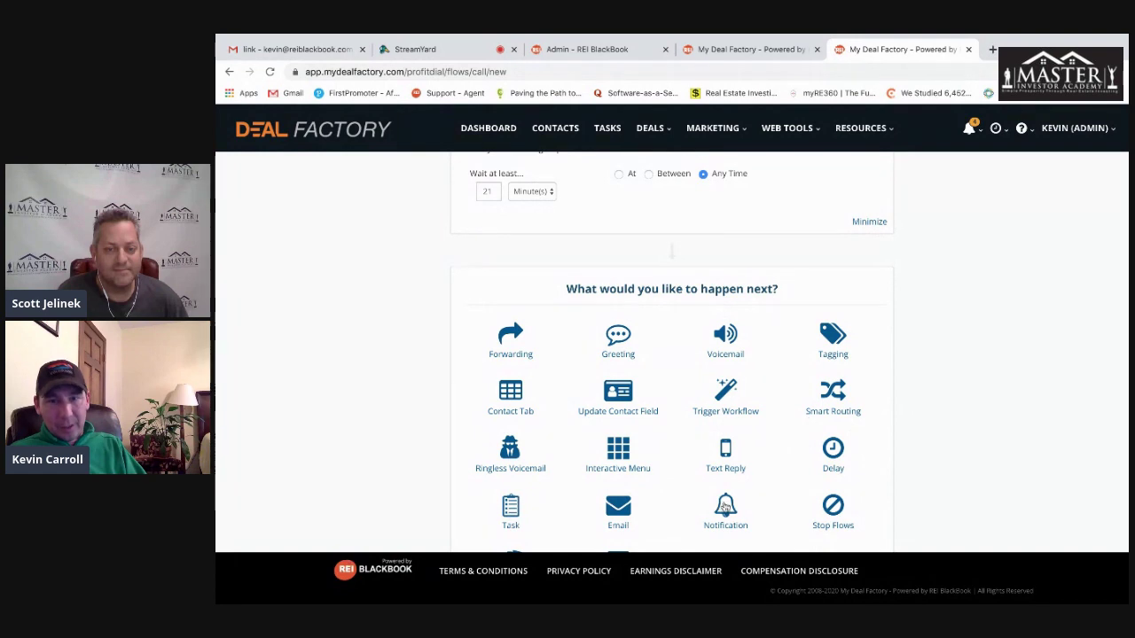
- Add a Ringless Voicemail step playing the Voicemail Greeting Seller recording
click(510, 452)
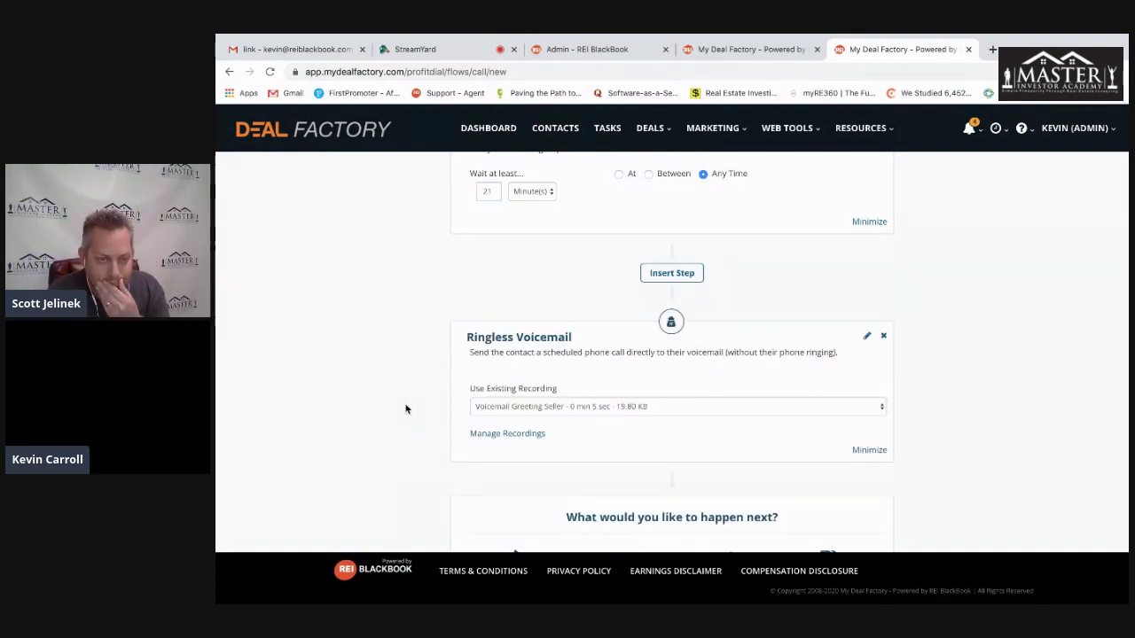
scroll(979, 416, down, 1)
scroll(979, 416, down, 1)
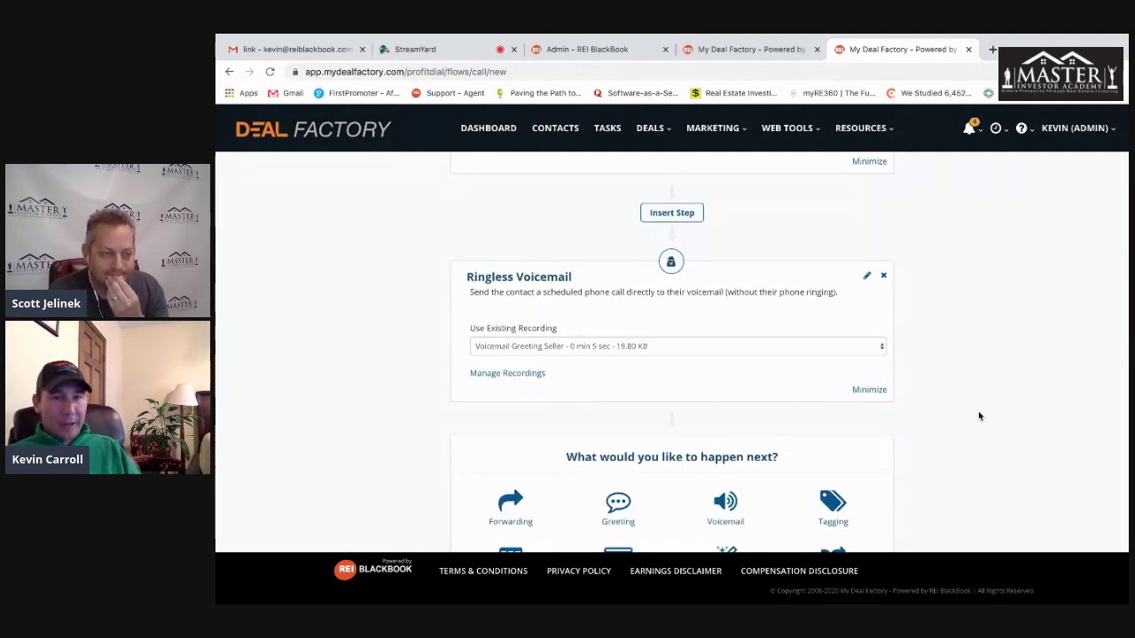
scroll(979, 416, down, 3)
- Add a Text Reply saying 'Please give me some info on the property' plus the Property Information link
click(723, 401)
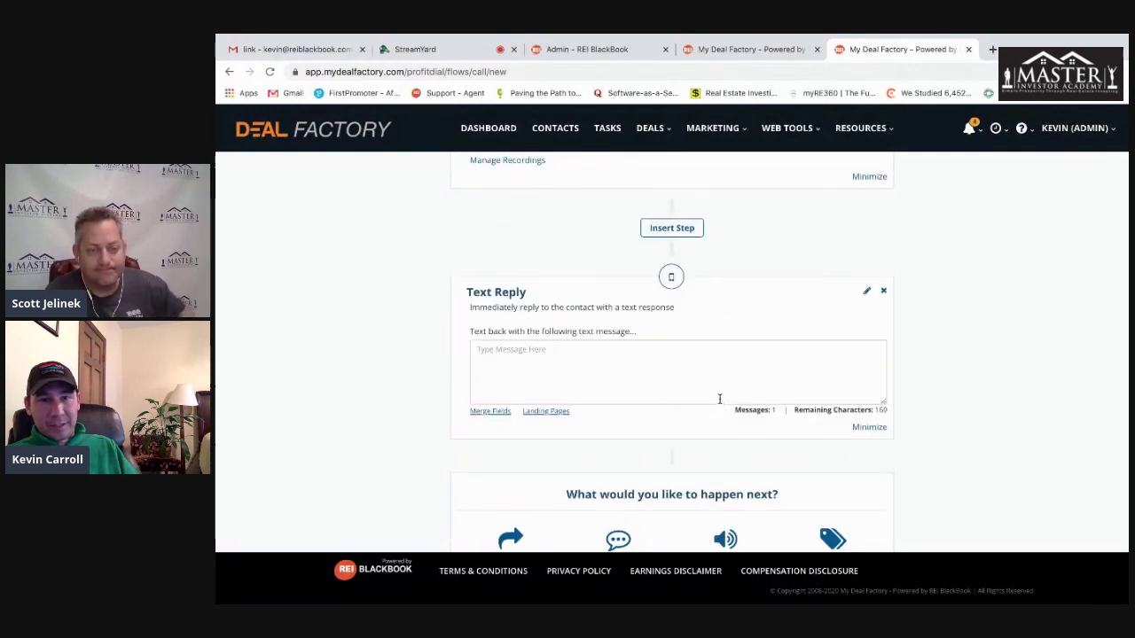
click(531, 357)
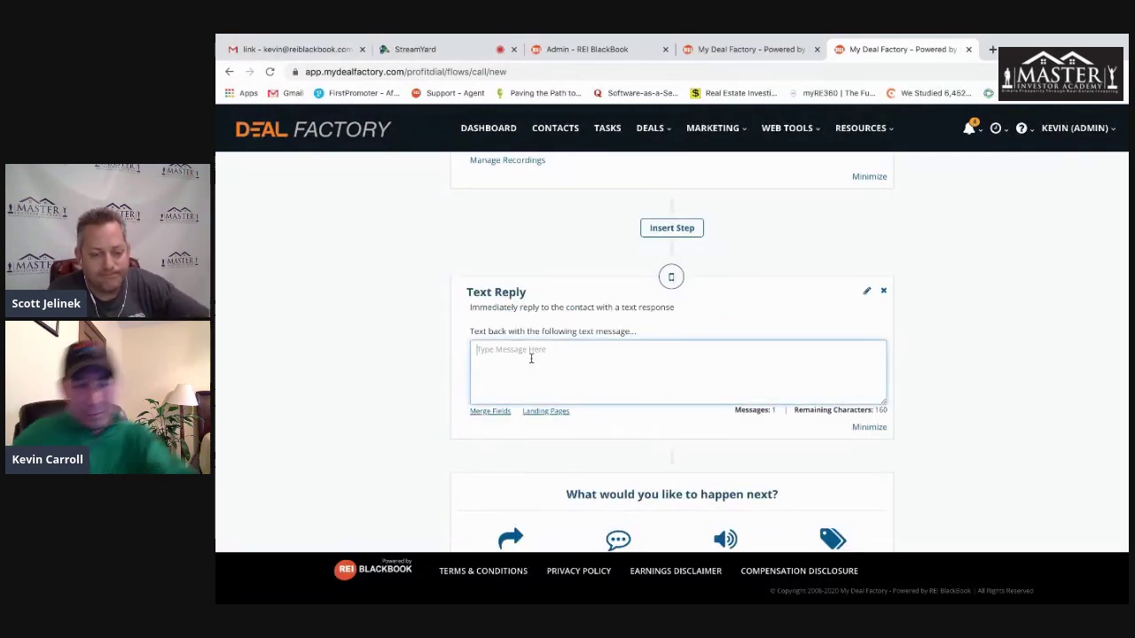
text(Please)
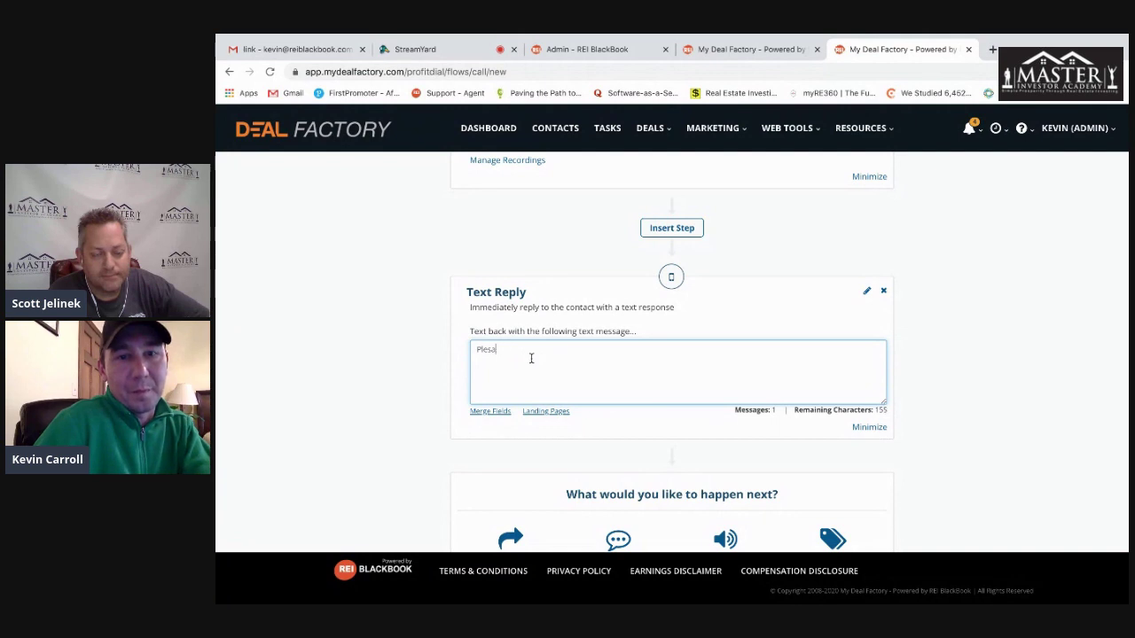
text( gi)
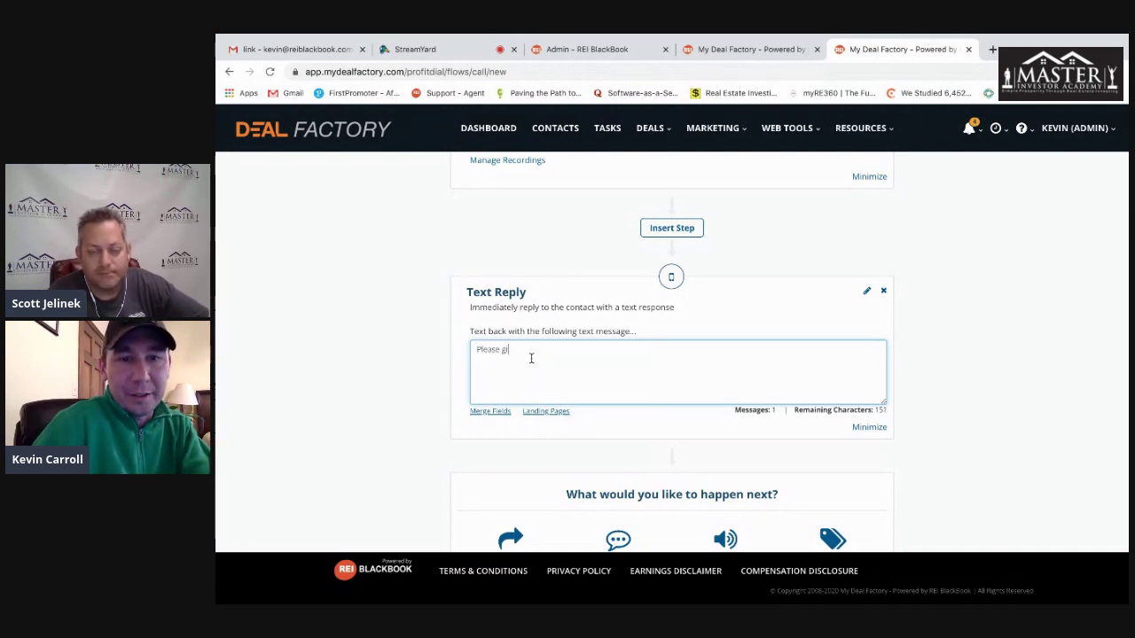
text(ve me some info o)
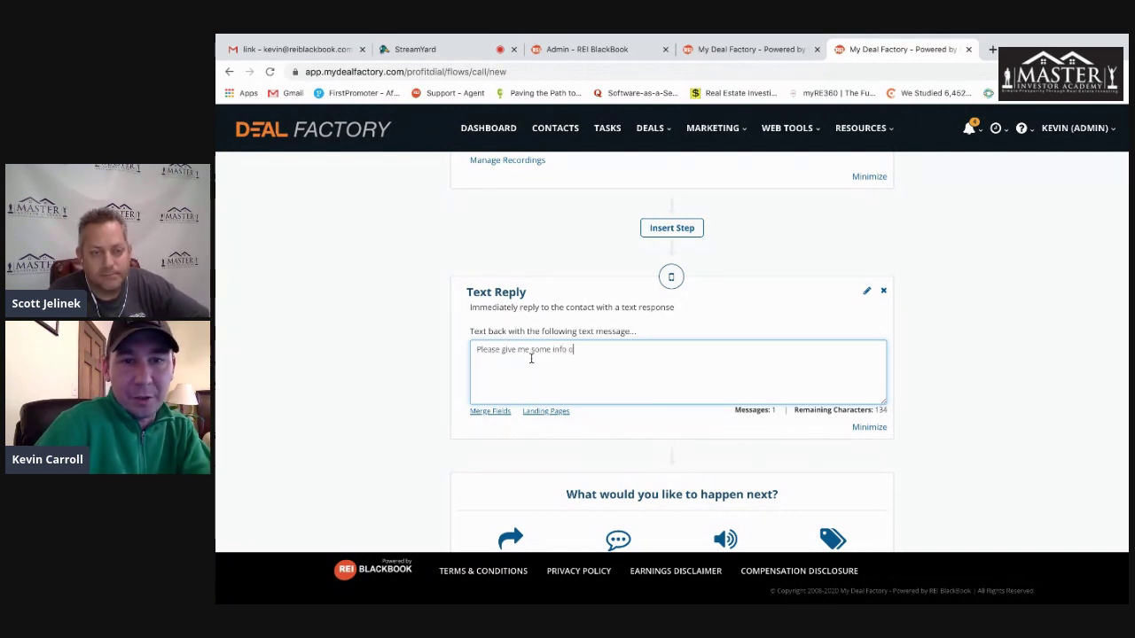
text(n the property)
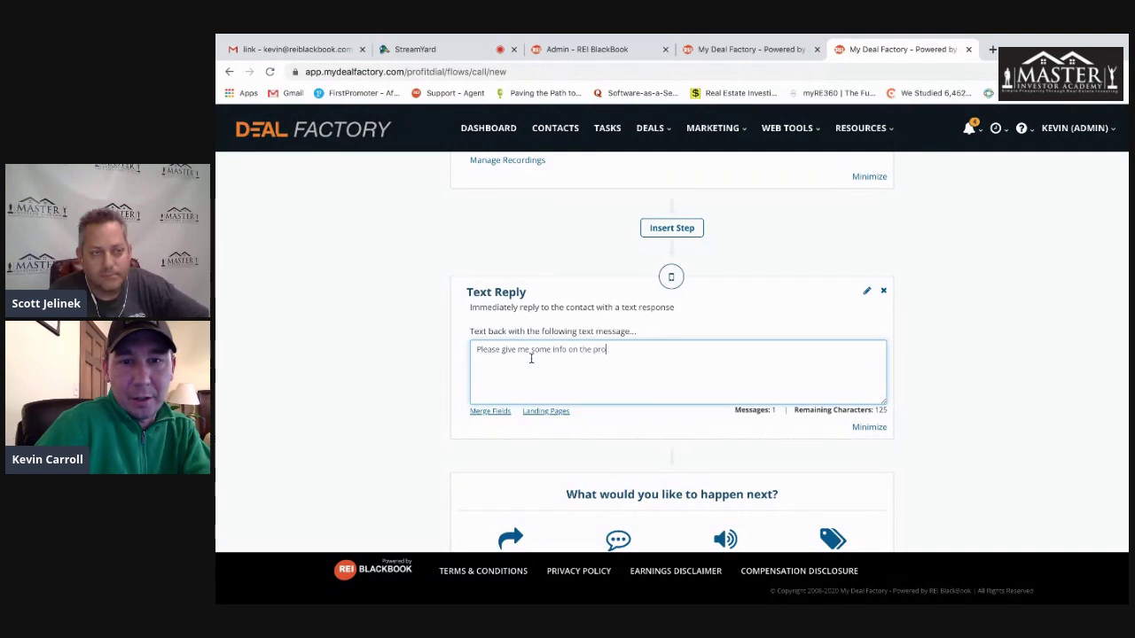
click(541, 412)
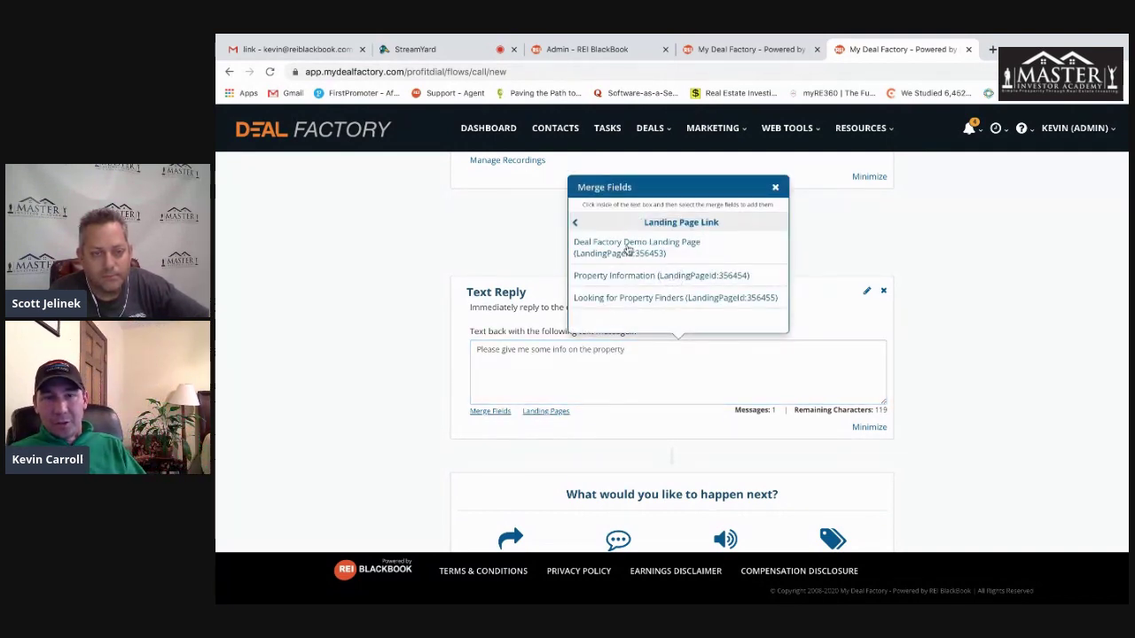
click(635, 276)
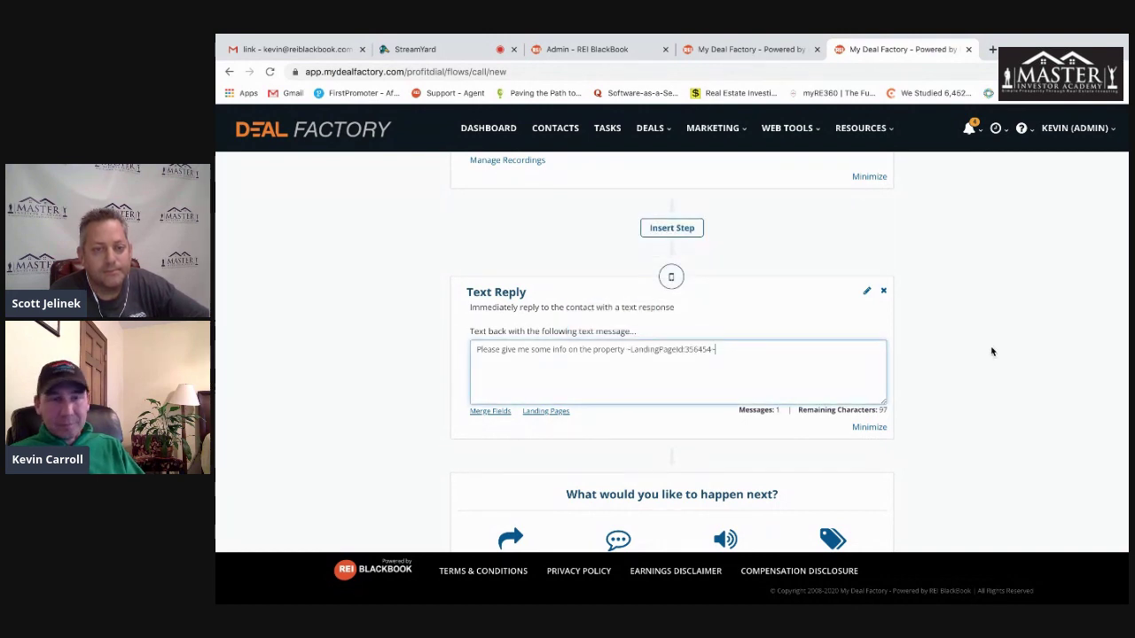
scroll(967, 371, down, 1)
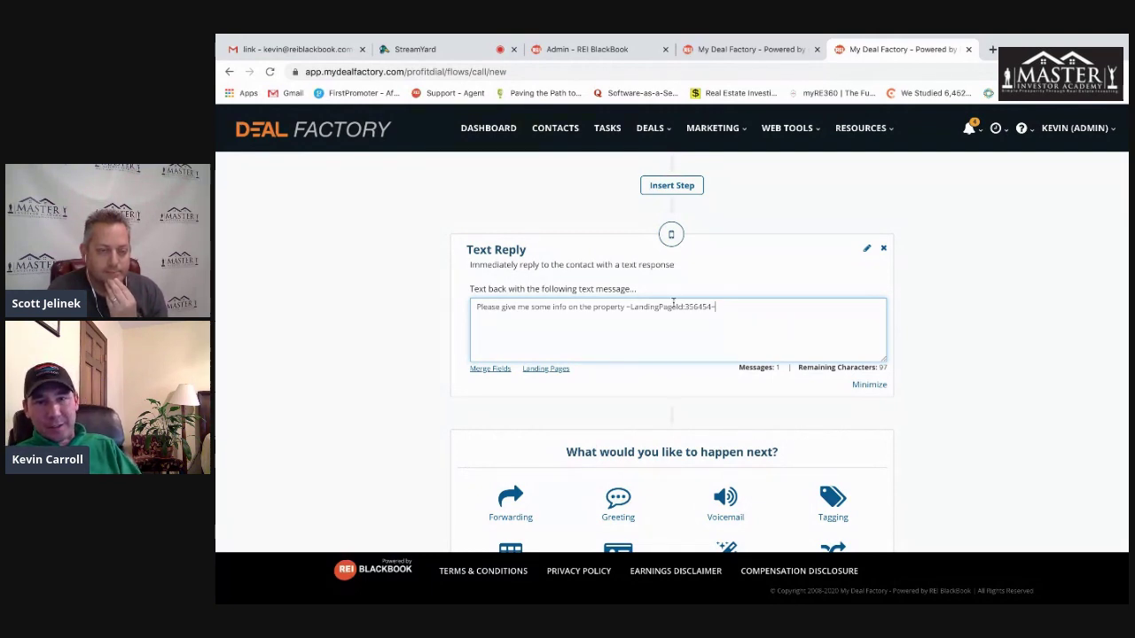
scroll(1007, 450, down, 2)
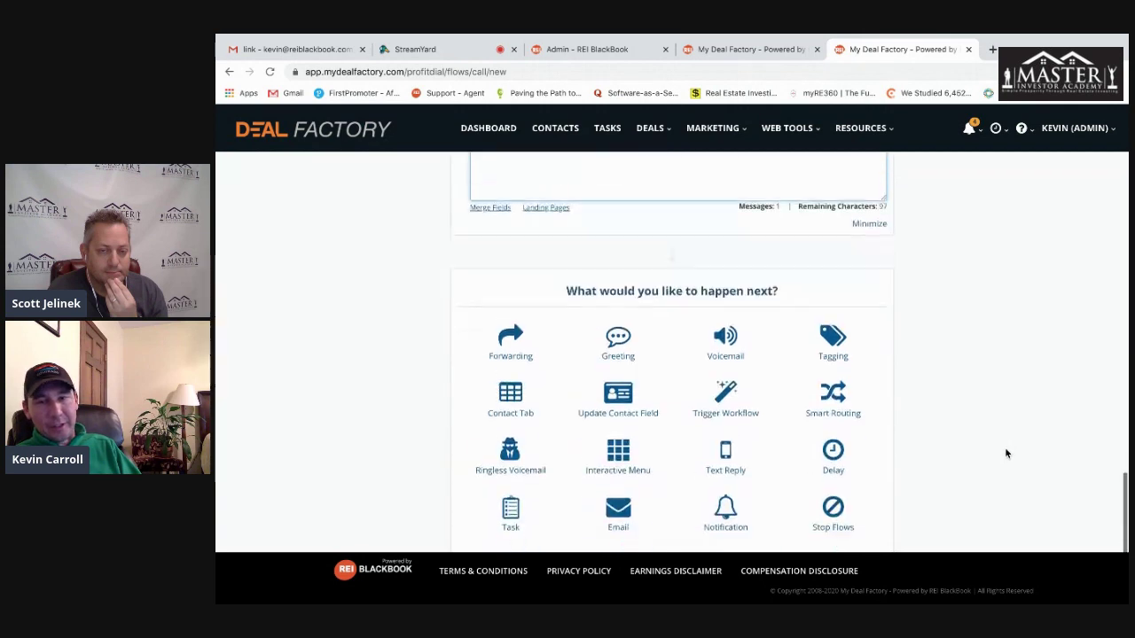
scroll(998, 451, down, 1)
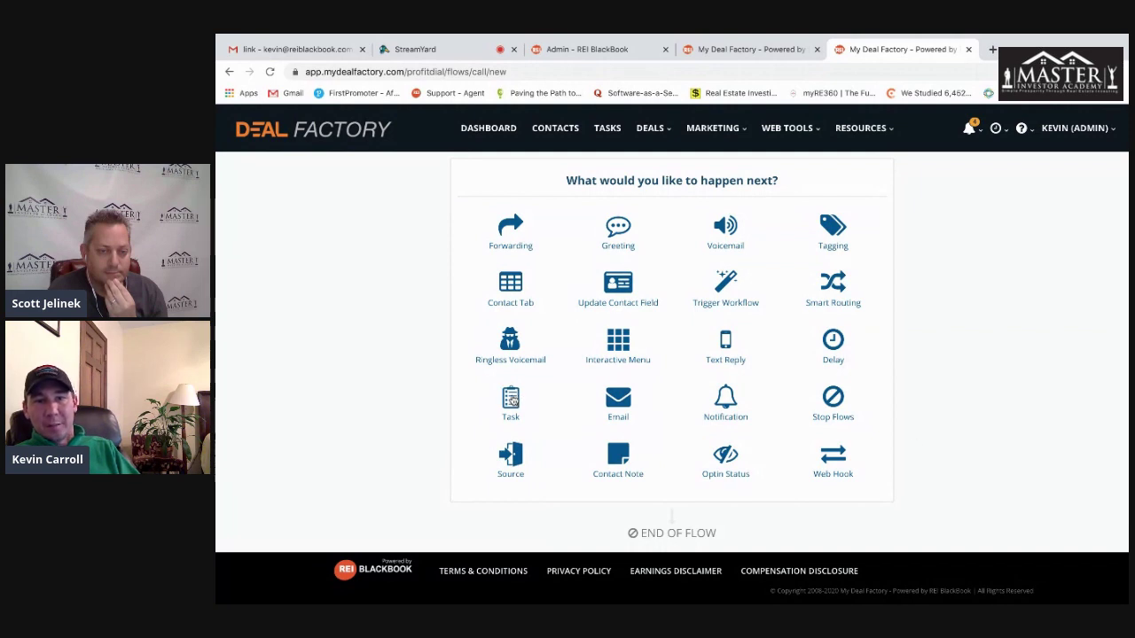
- Add a blank Task step (Misc type, unassigned, due in 0 days) after the text reply
click(519, 399)
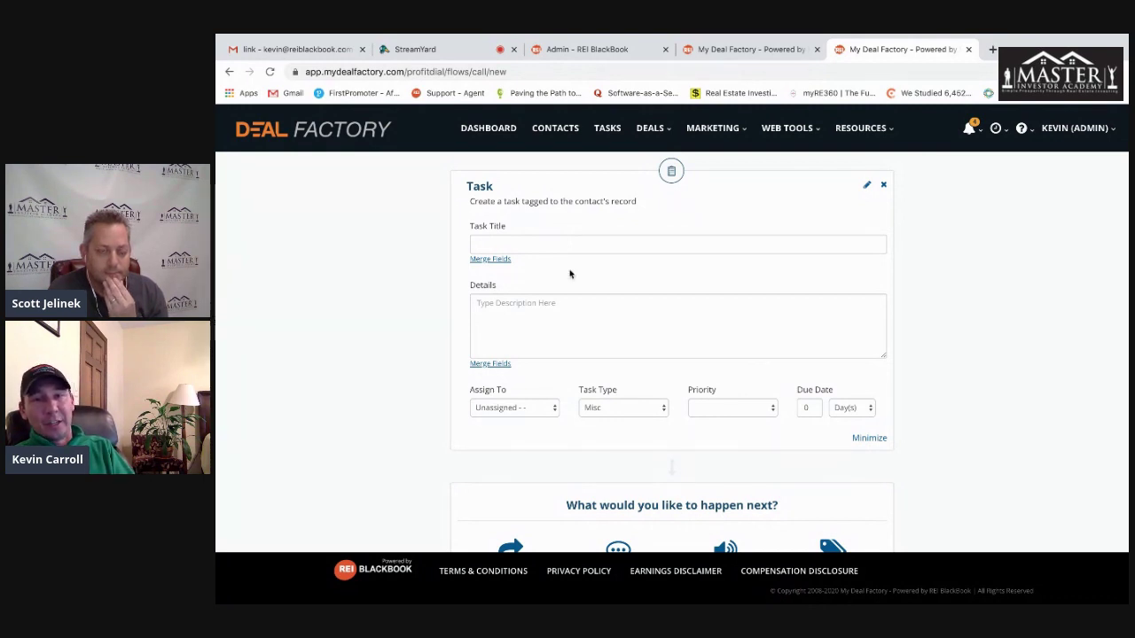
scroll(434, 393, down, 3)
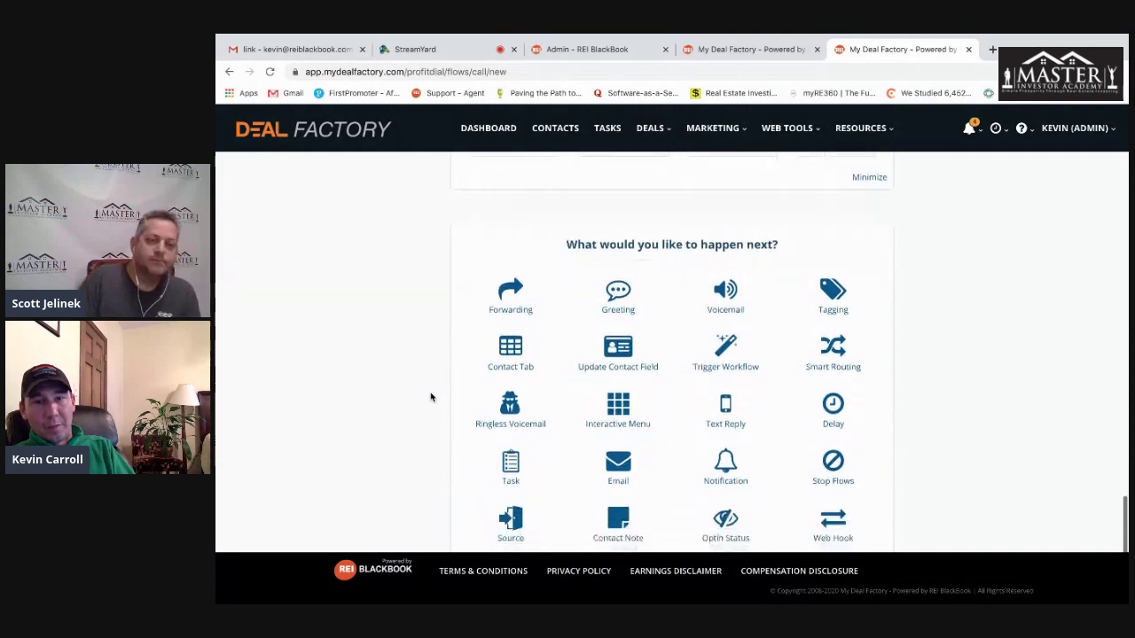
- Add a Notification step with Send Text Notification on and a second phone recipient
click(727, 466)
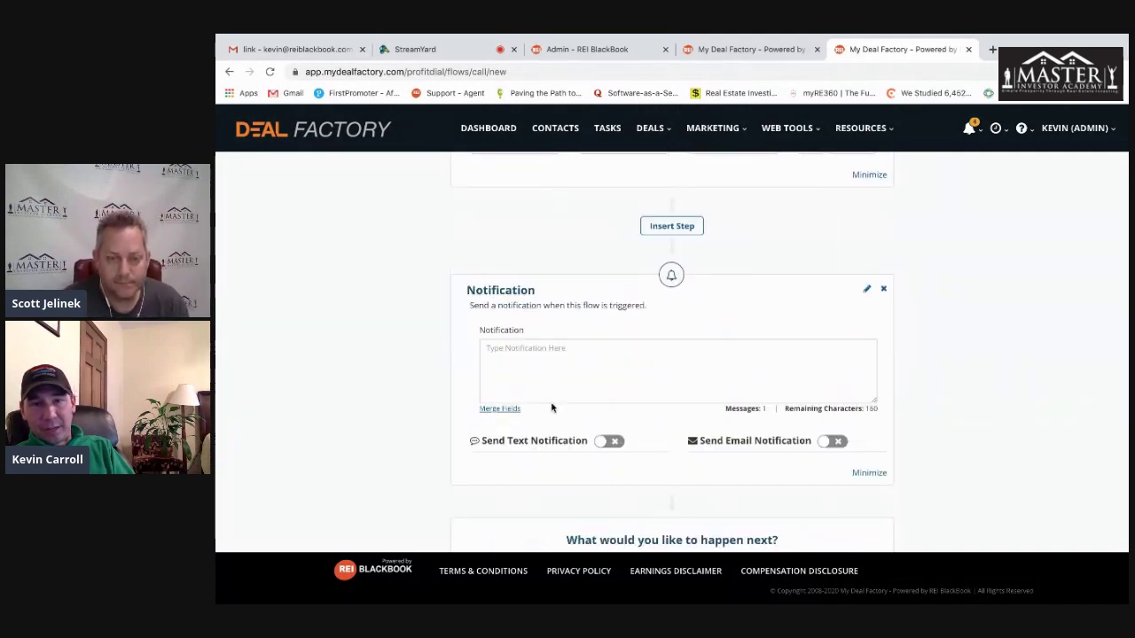
click(537, 350)
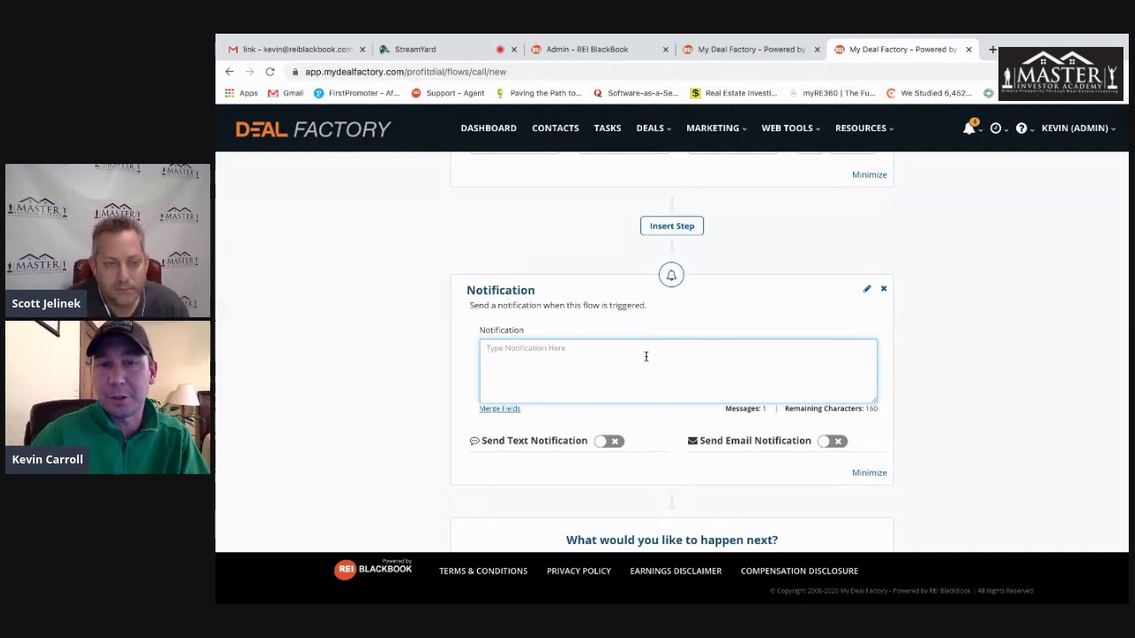
click(614, 443)
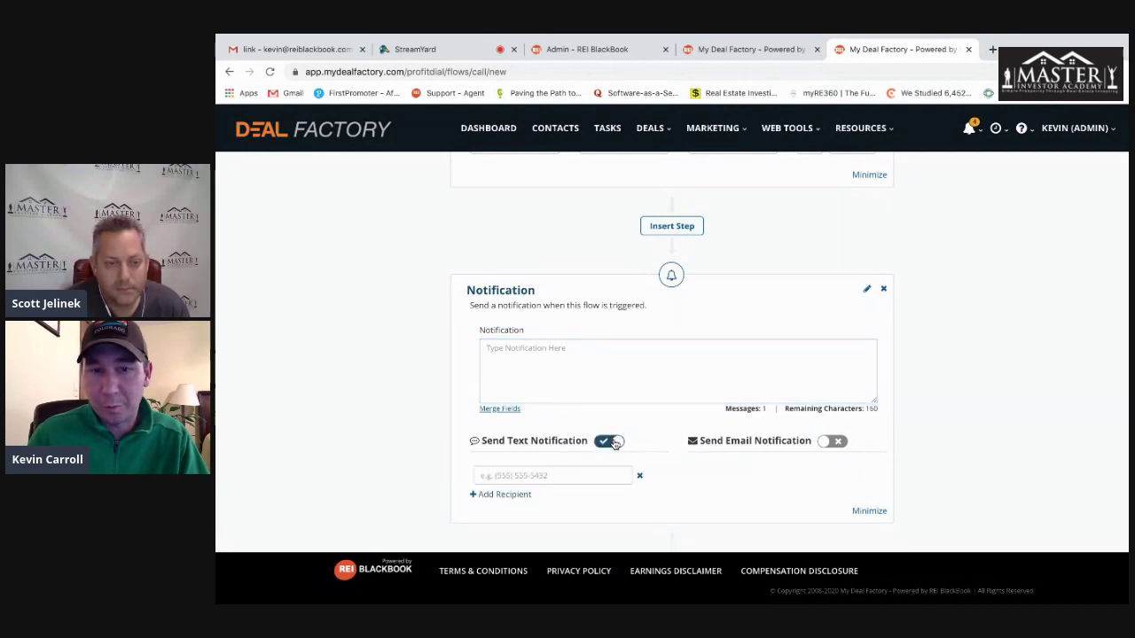
click(513, 495)
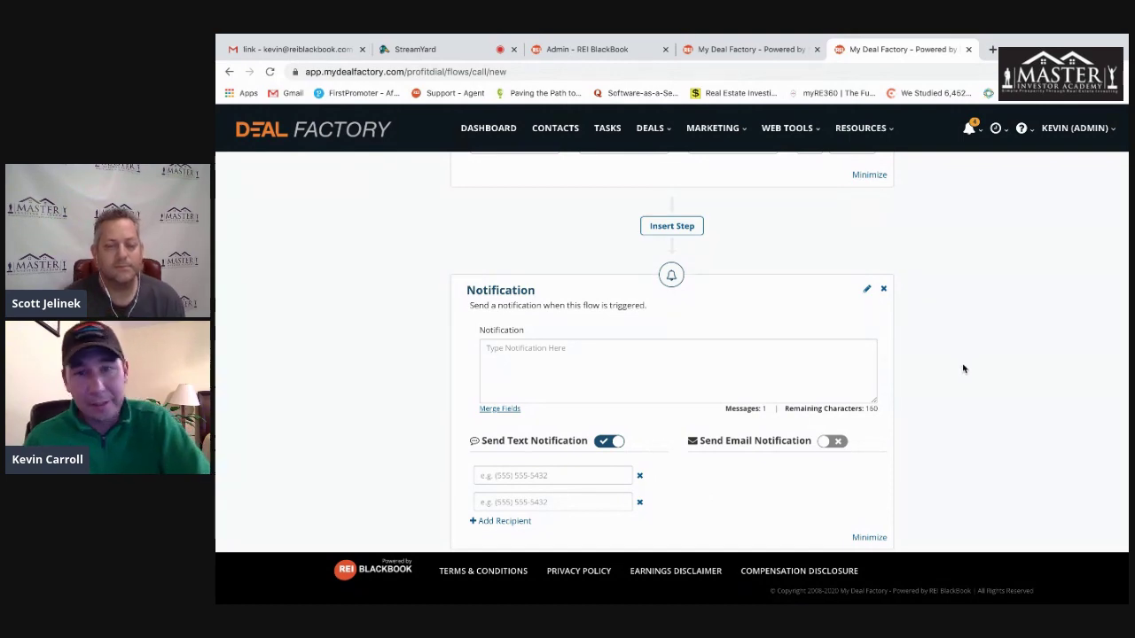
scroll(949, 359, down, 4)
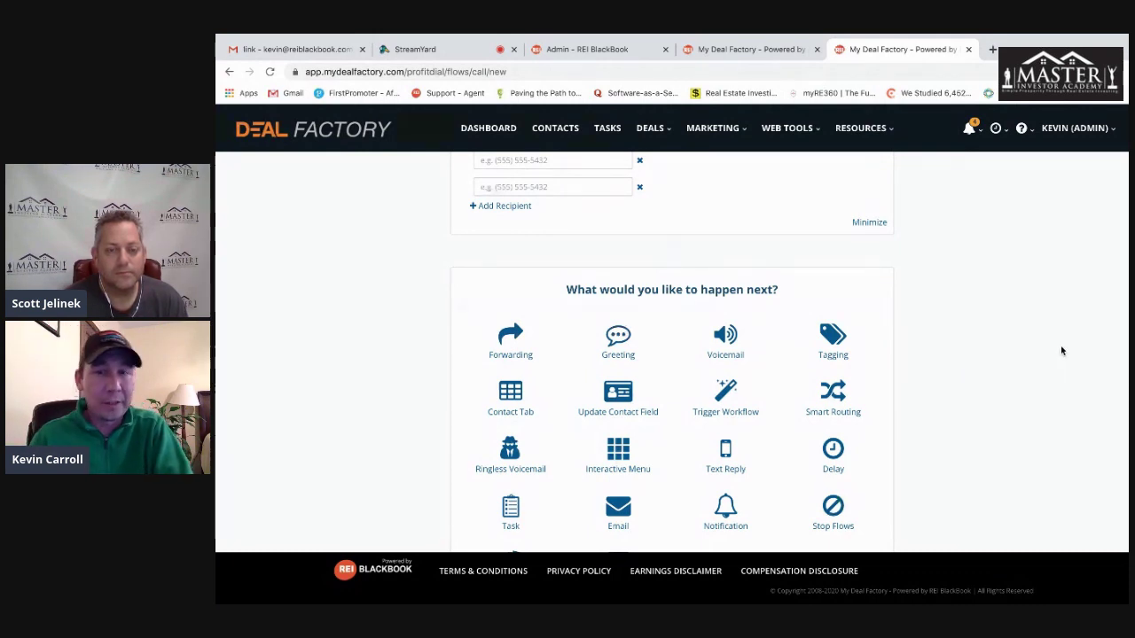
- Insert a Smart Routing step ahead of the Forwarding step
scroll(932, 333, up, 10)
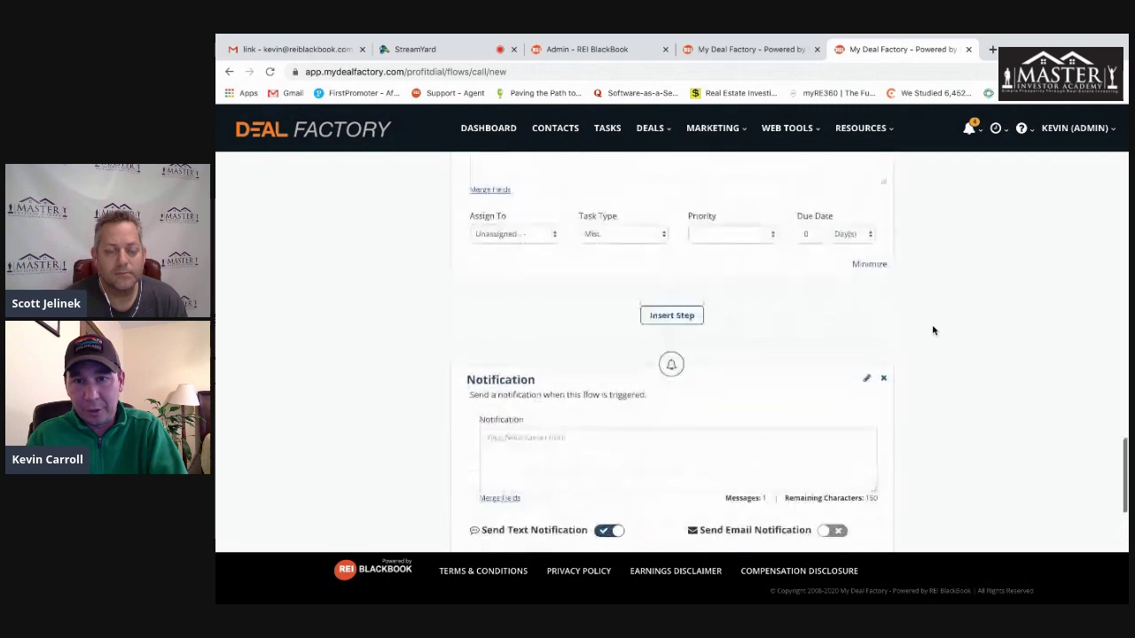
scroll(933, 330, up, 10)
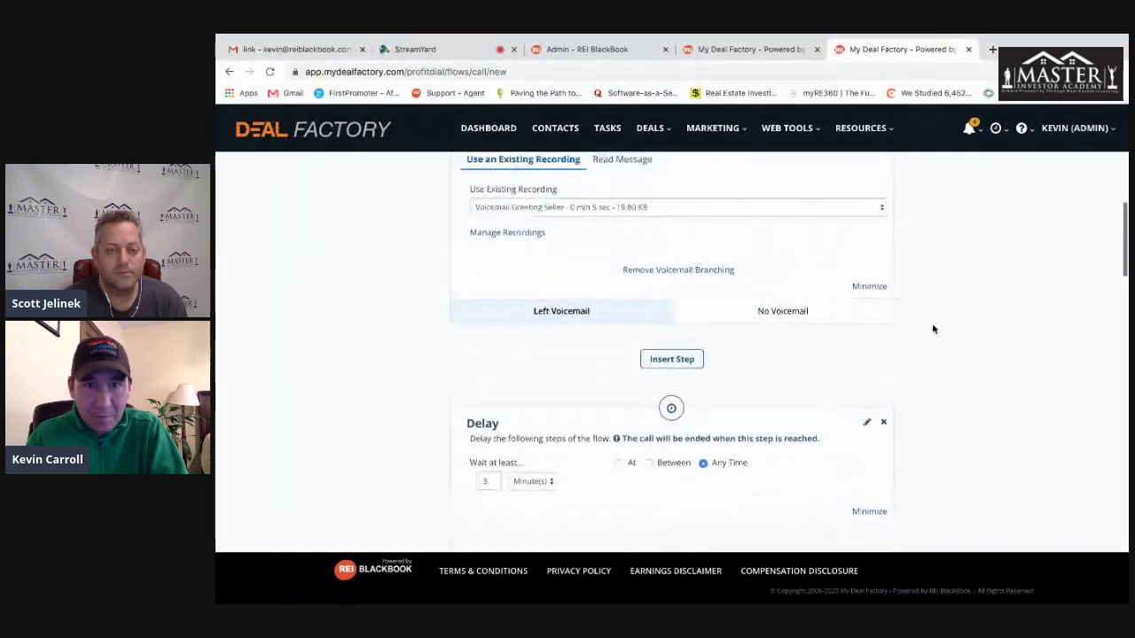
scroll(933, 329, up, 4)
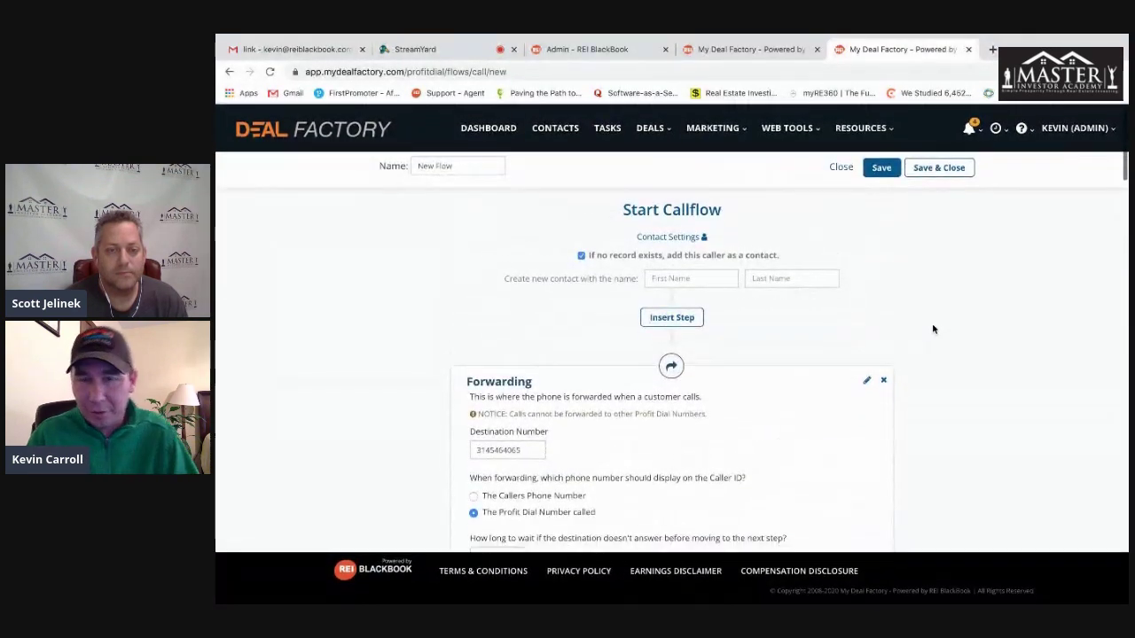
scroll(933, 329, down, 3)
scroll(932, 329, up, 3)
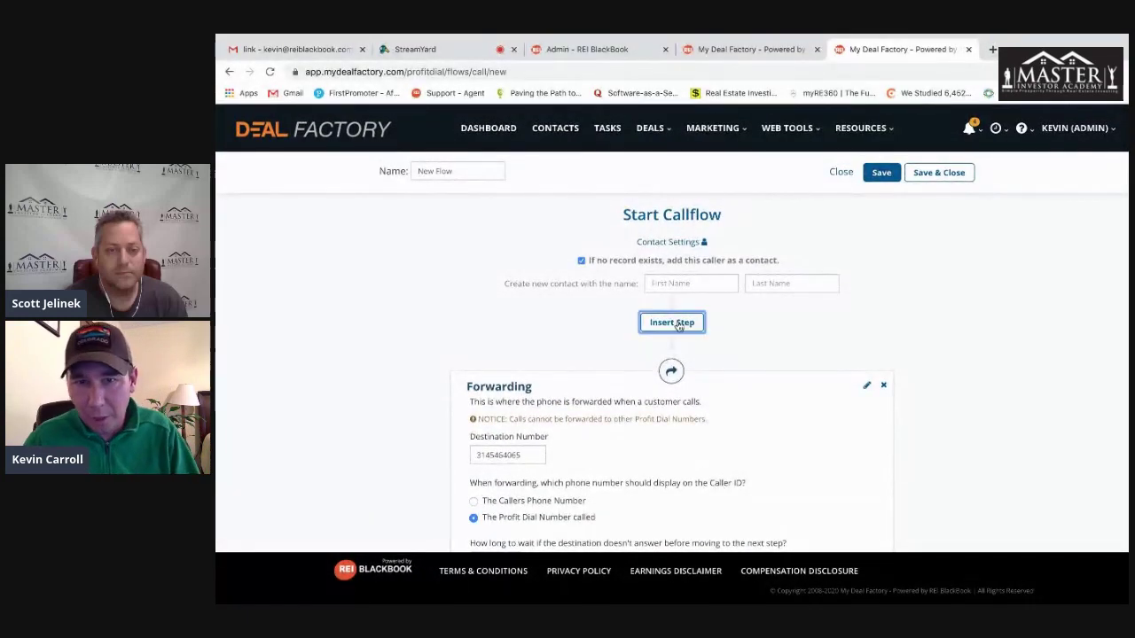
click(681, 324)
scroll(938, 335, down, 1)
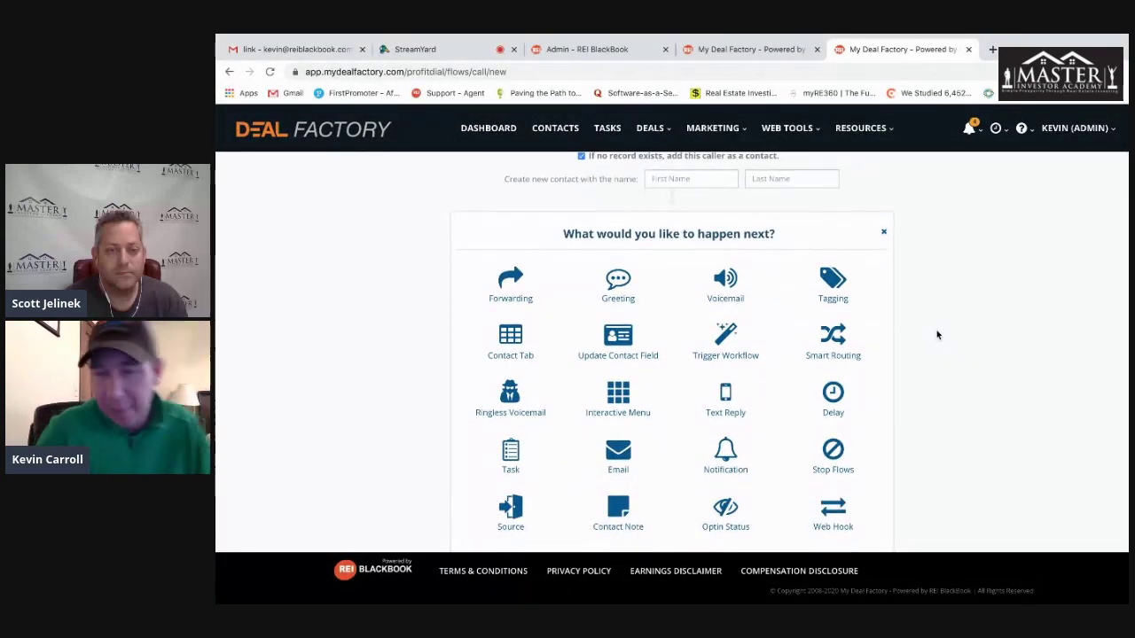
scroll(932, 334, down, 1)
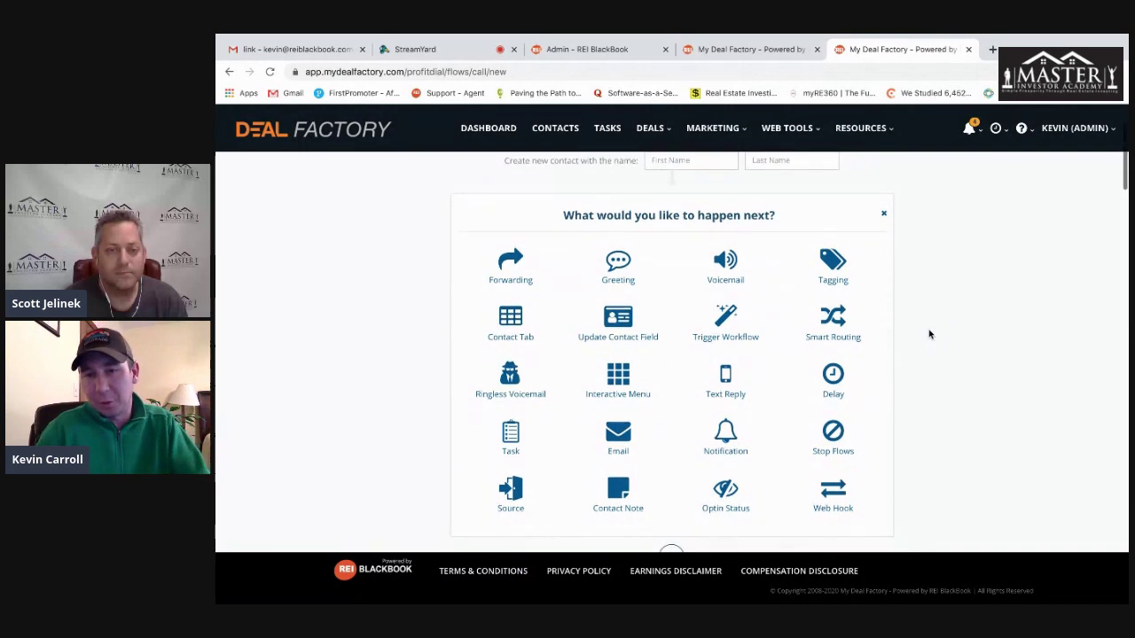
click(833, 321)
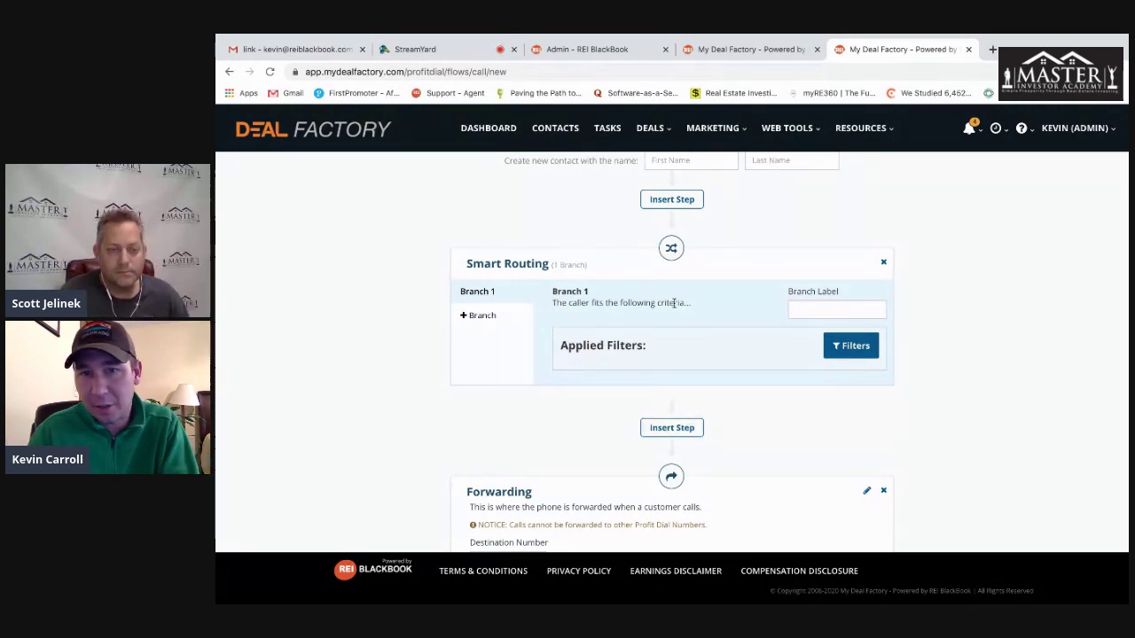
- Label routing Branch 1 'First Time Caller'
click(806, 310)
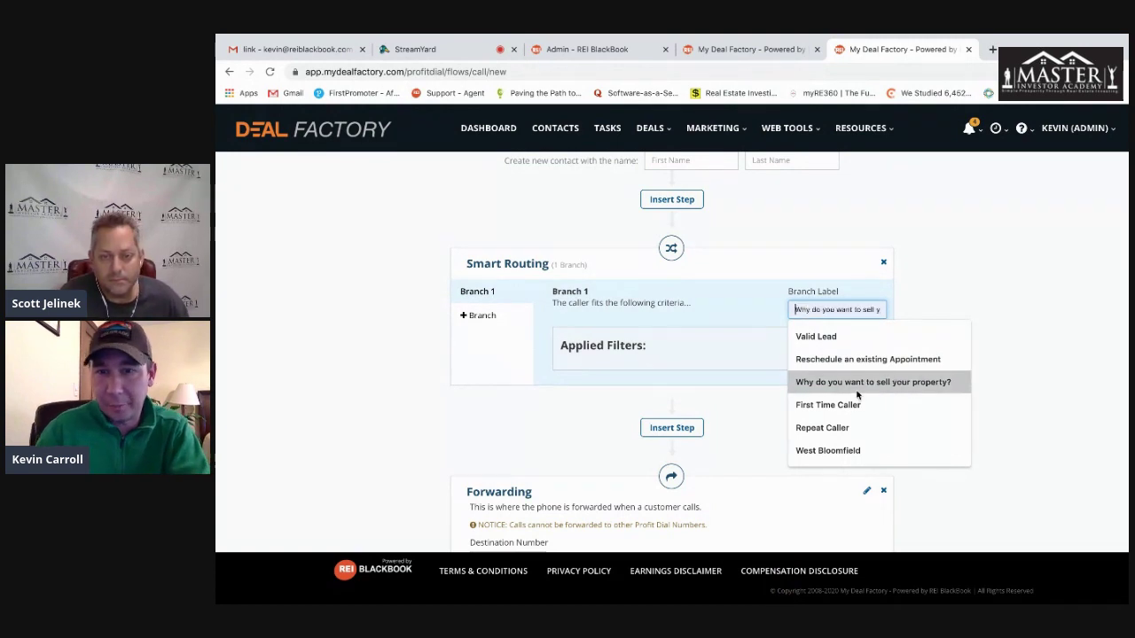
click(828, 404)
click(955, 321)
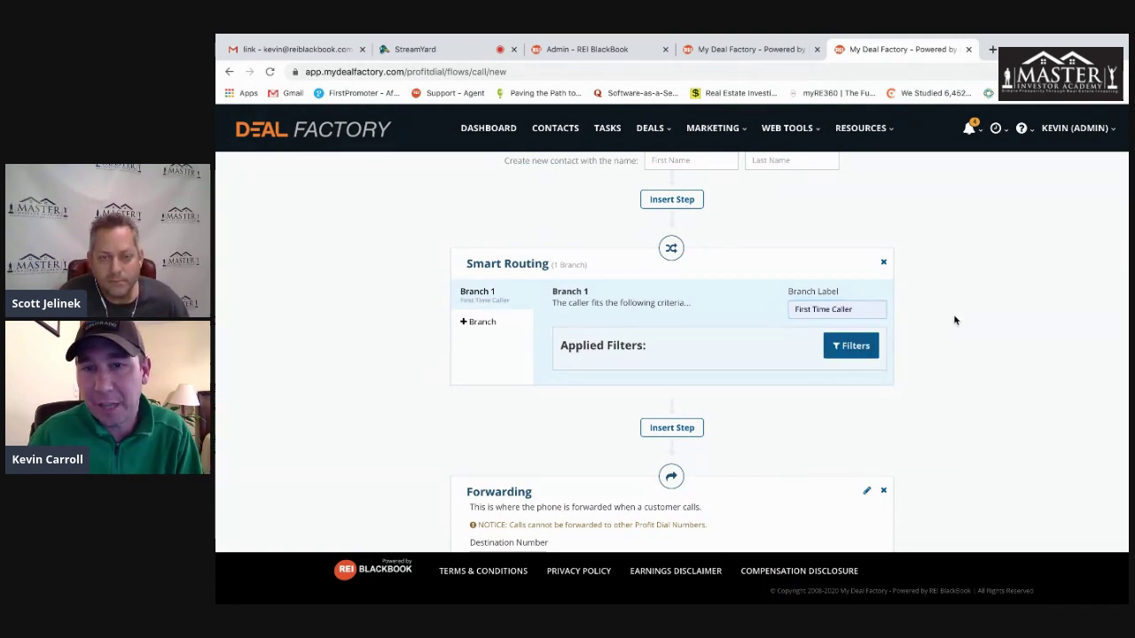
- Add a Voicemail step after Forwarding and create a second routing branch
scroll(948, 324, down, 3)
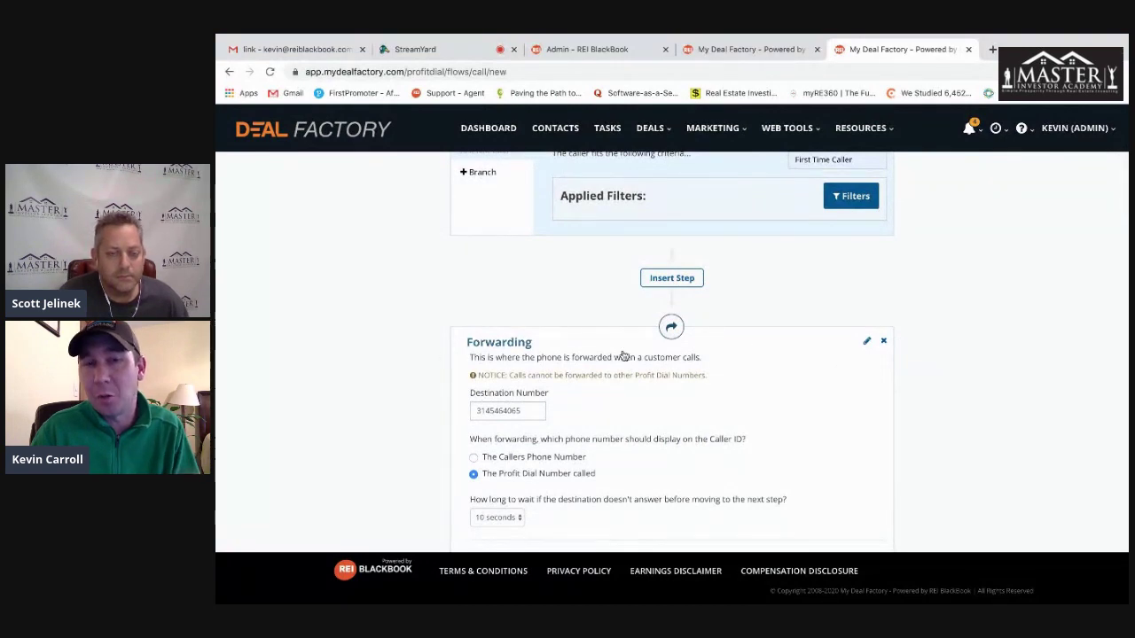
click(673, 278)
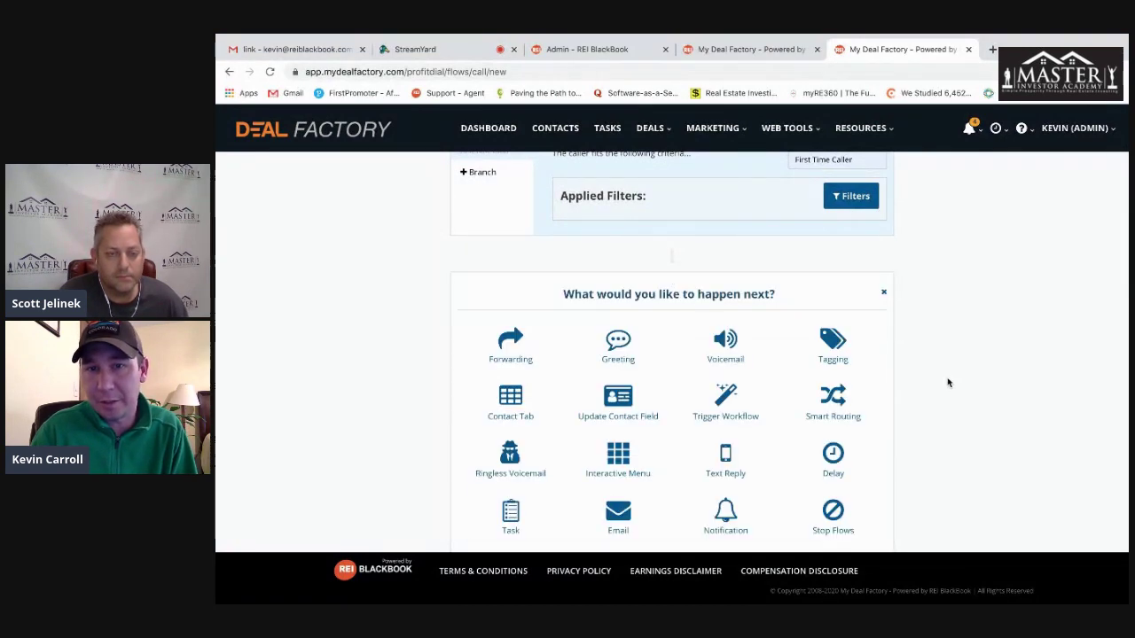
click(726, 294)
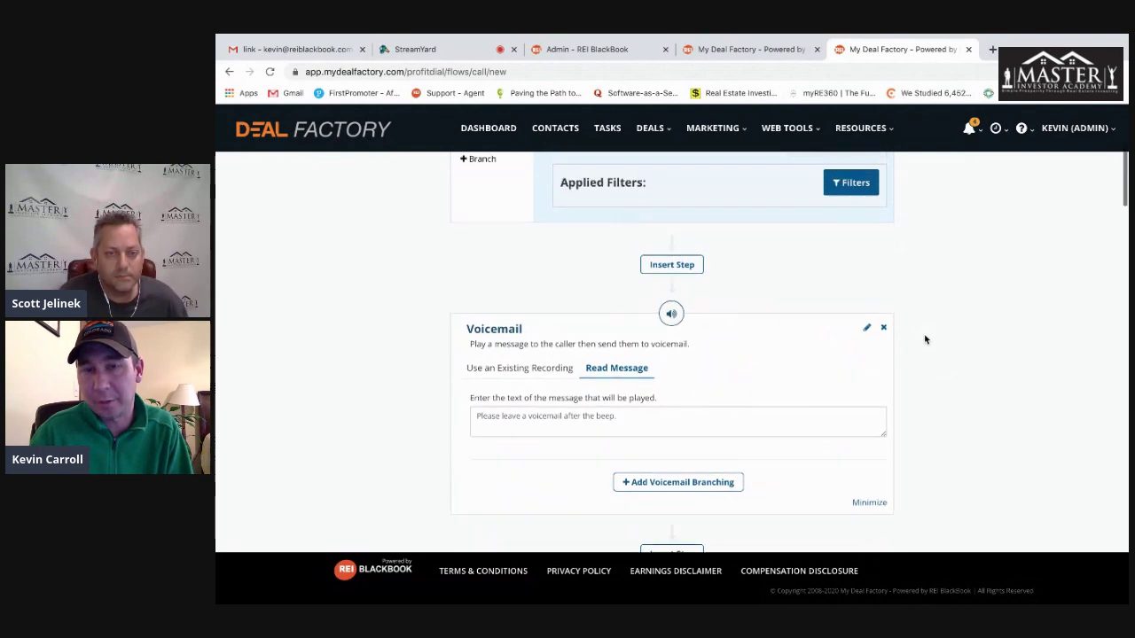
scroll(925, 339, up, 3)
click(483, 362)
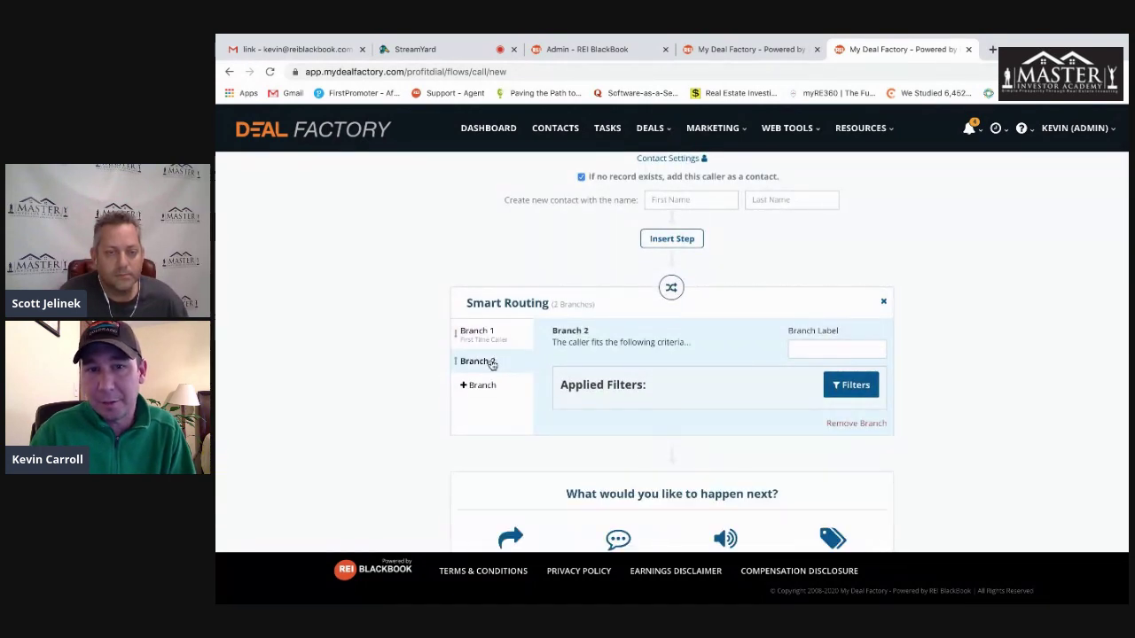
- Label routing Branch 2 'Repeat Caller'
click(814, 349)
click(838, 468)
click(985, 449)
scroll(960, 445, down, 2)
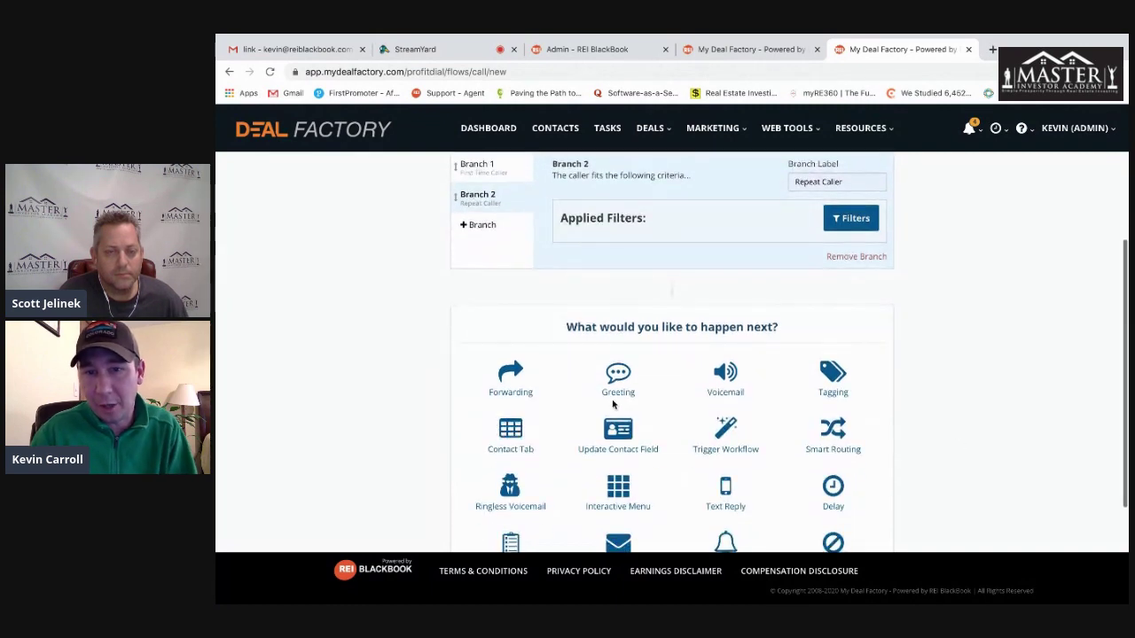
scroll(963, 438, up, 1)
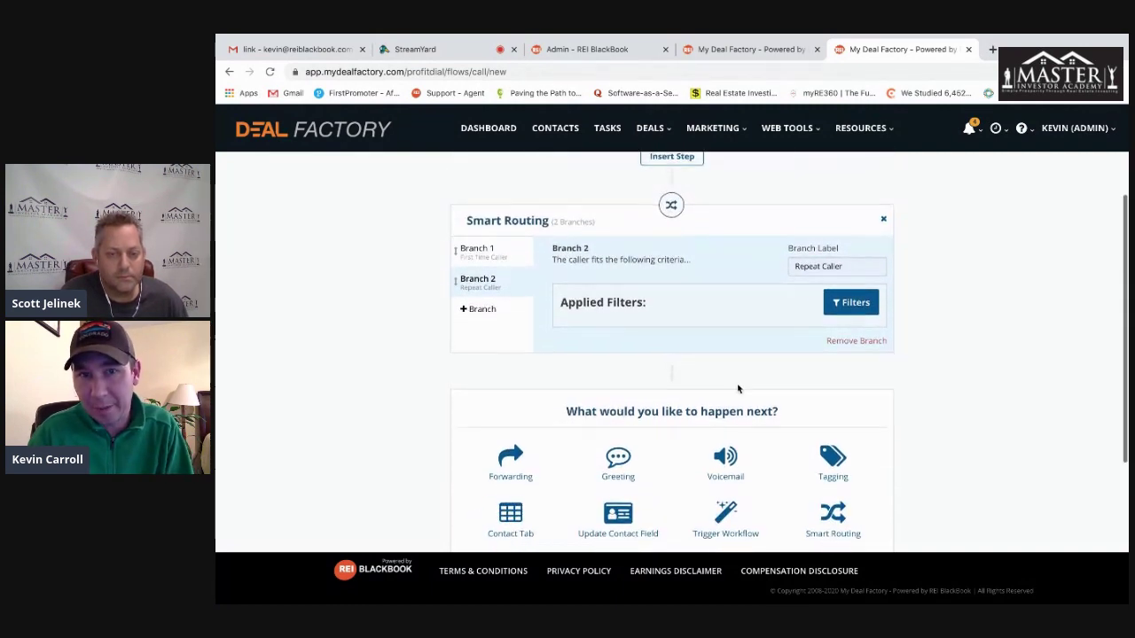
- Add an unlabelled Branch 3, then close the editor to get the leave-without-saving prompt
click(479, 310)
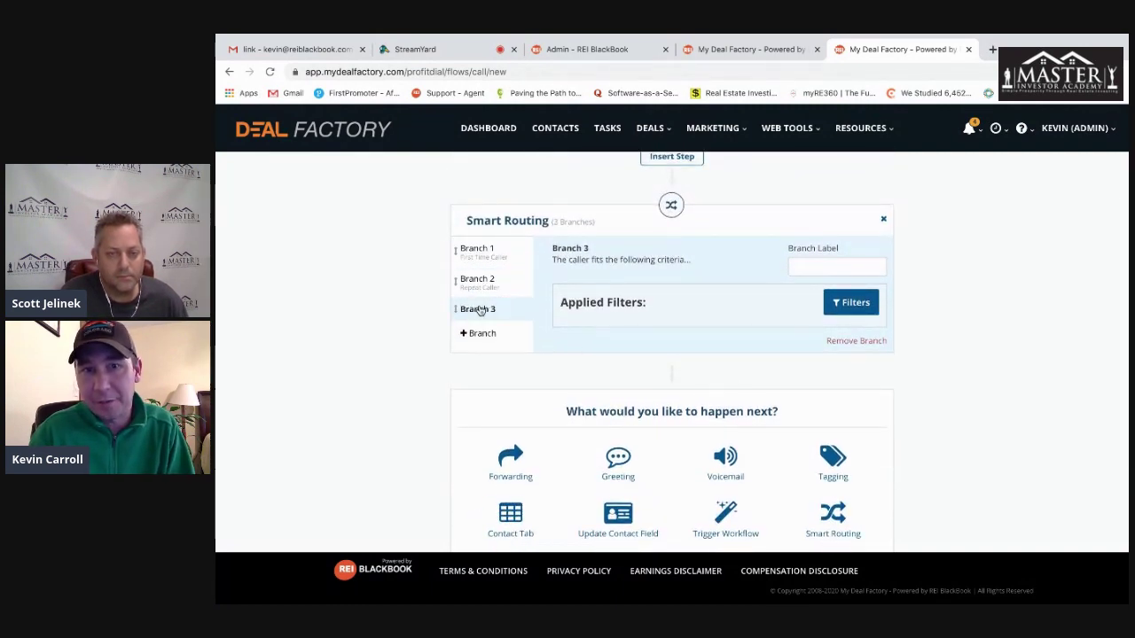
click(825, 267)
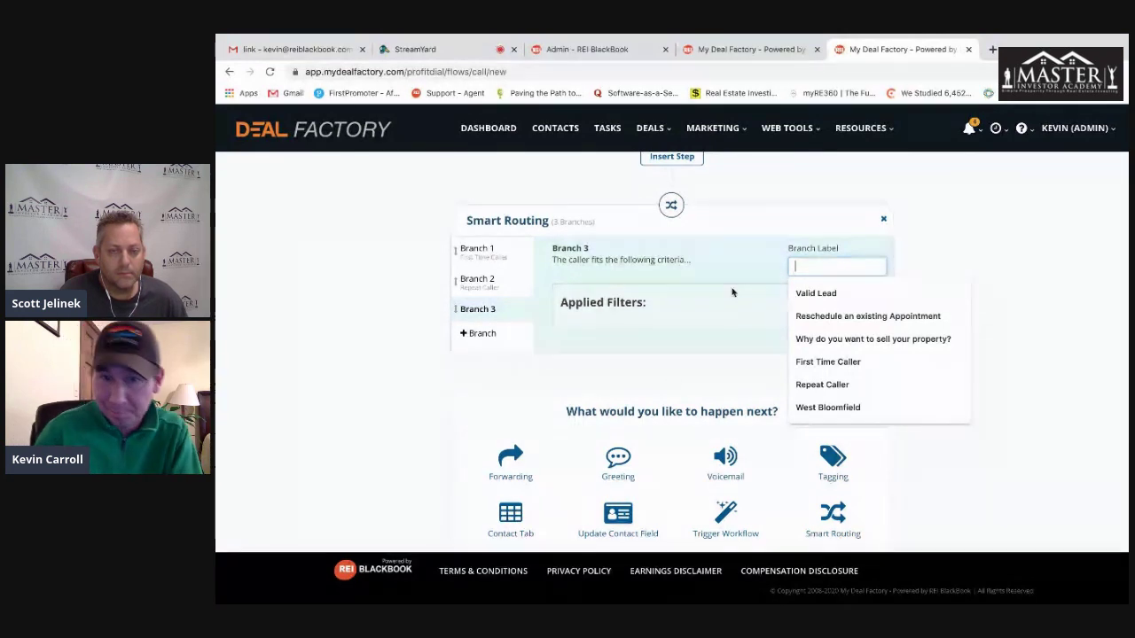
click(692, 312)
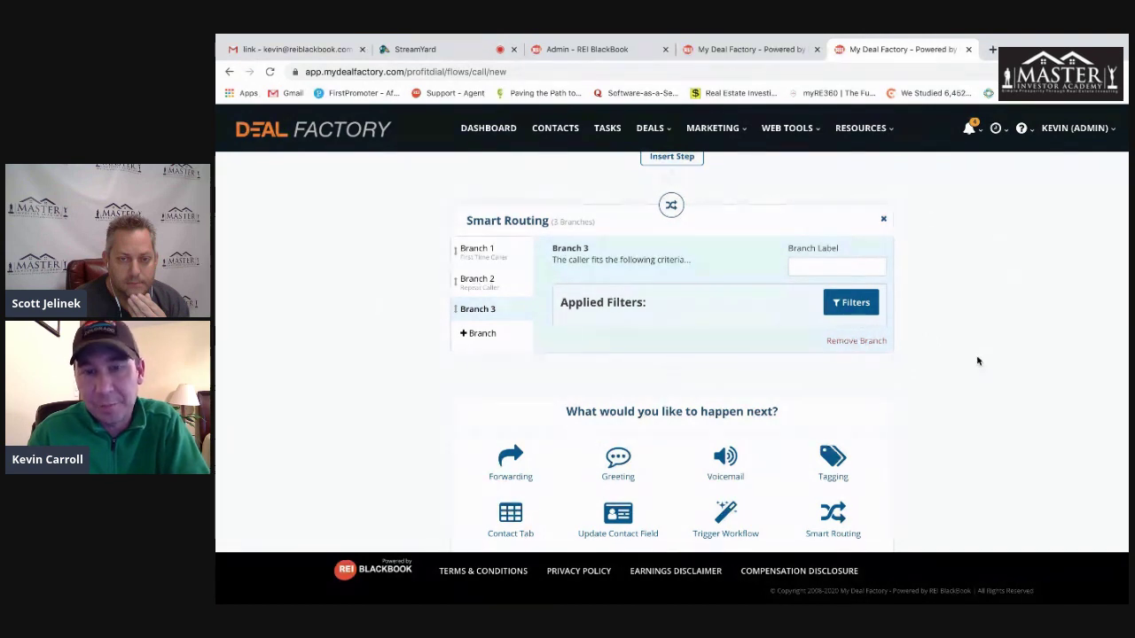
scroll(978, 361, down, 1)
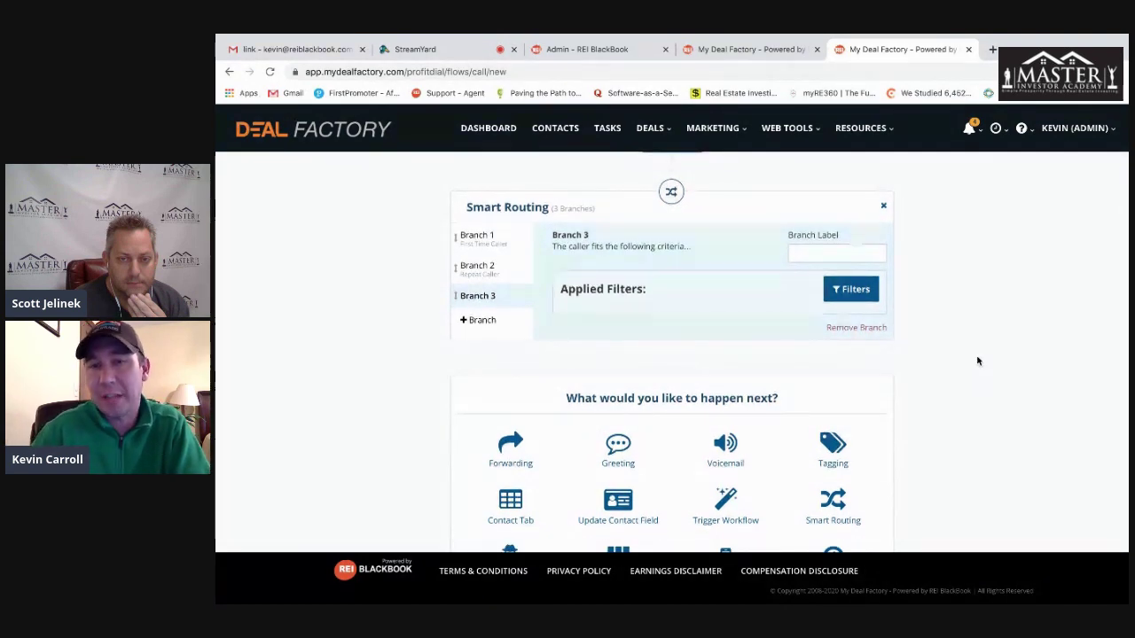
scroll(974, 359, up, 3)
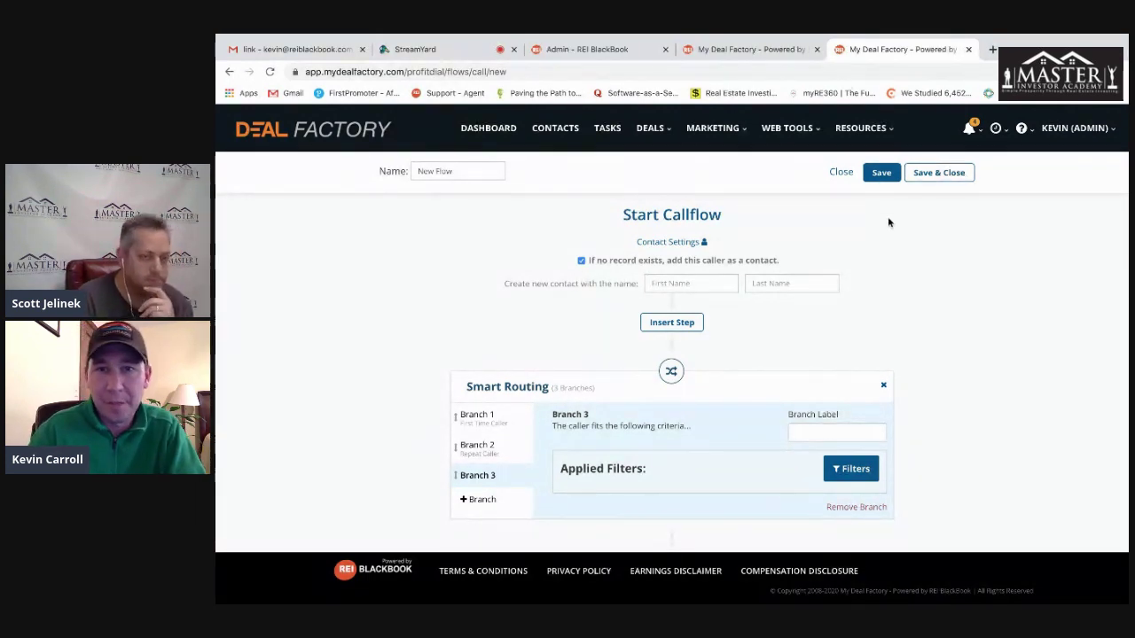
click(841, 173)
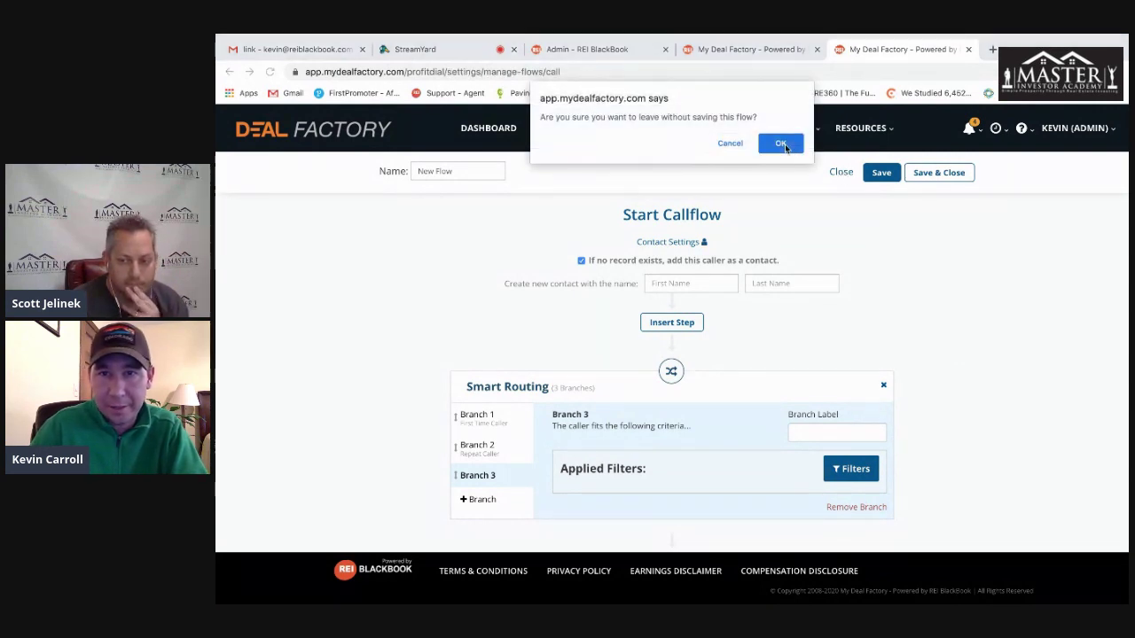
- Confirm leaving without saving and view the system Email Templates list under Automation
click(781, 144)
scroll(306, 418, down, 3)
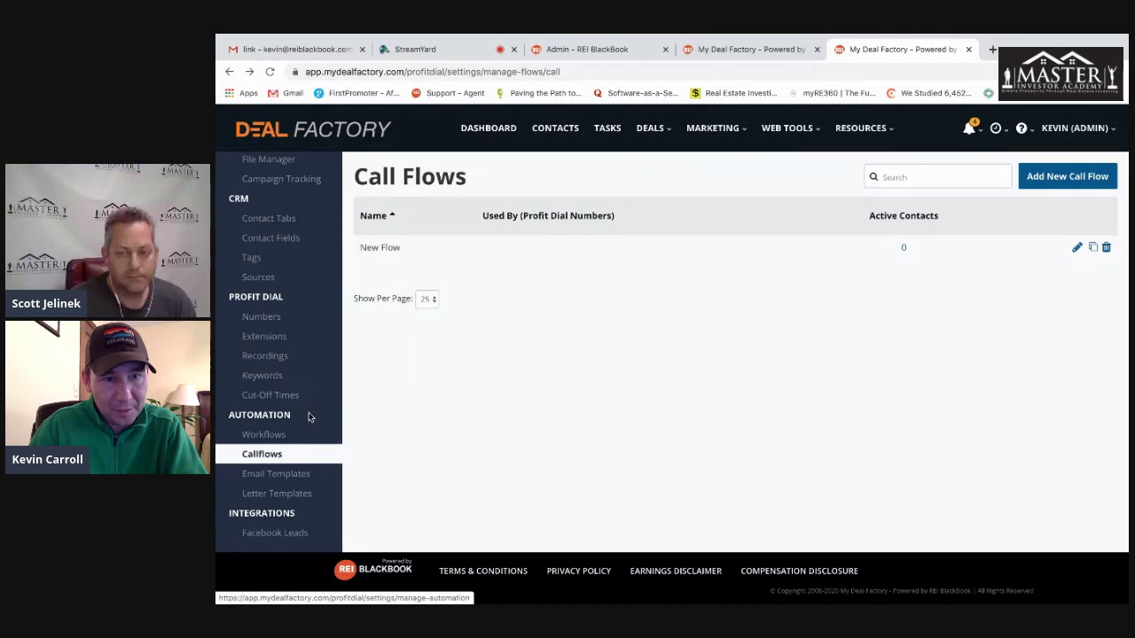
click(292, 473)
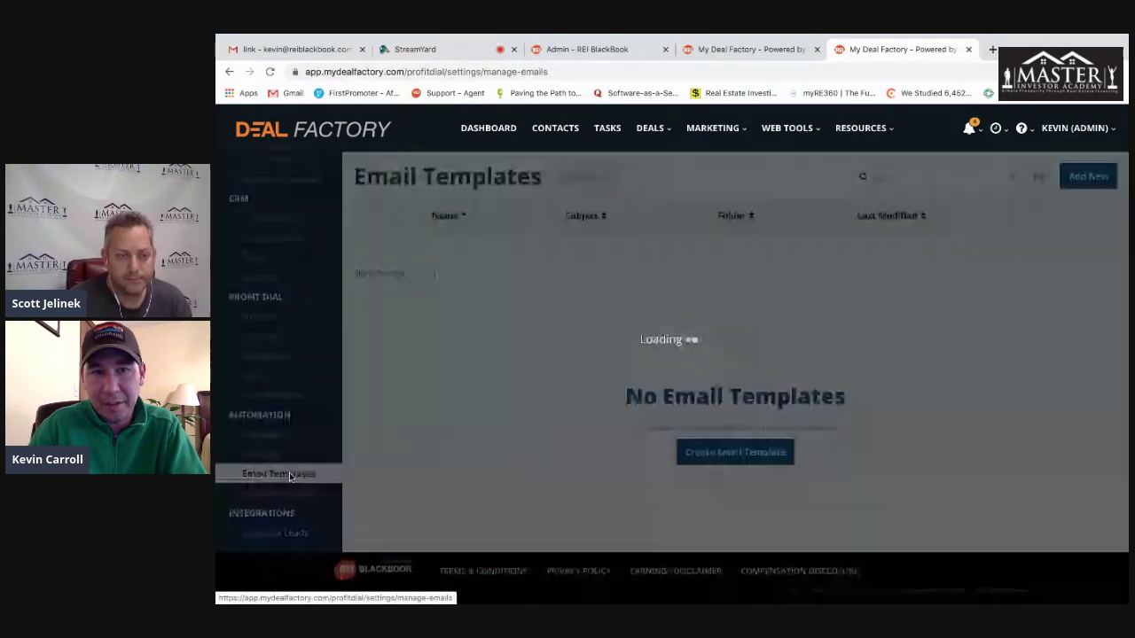
scroll(648, 420, down, 1)
scroll(648, 419, up, 2)
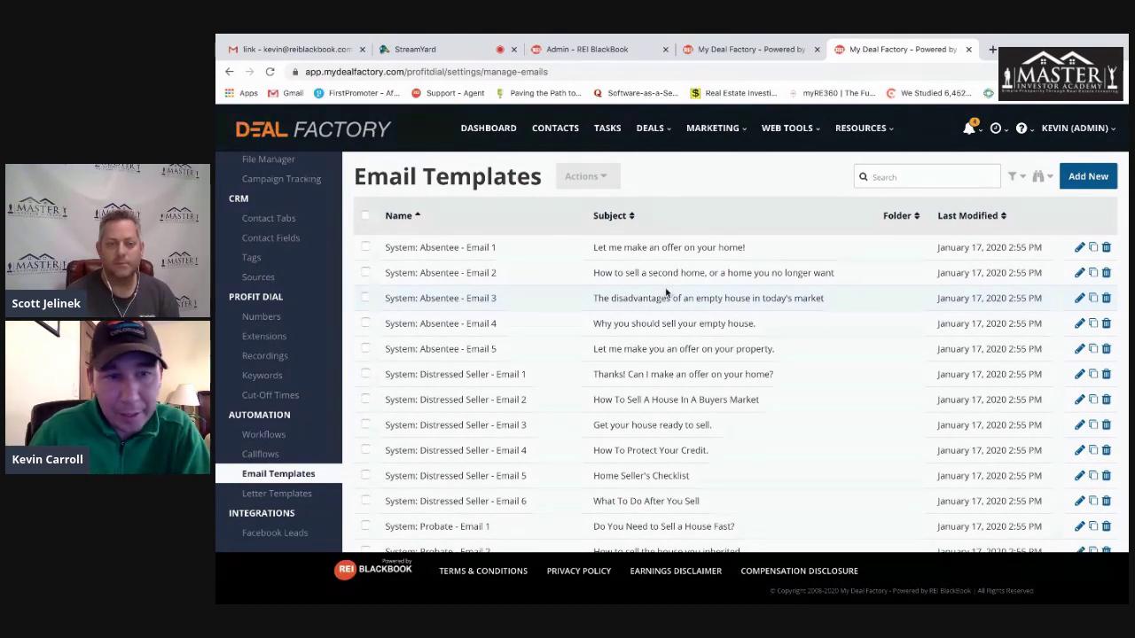
- View the empty Letter Templates list, then open the Facebook Leads integration page
click(299, 499)
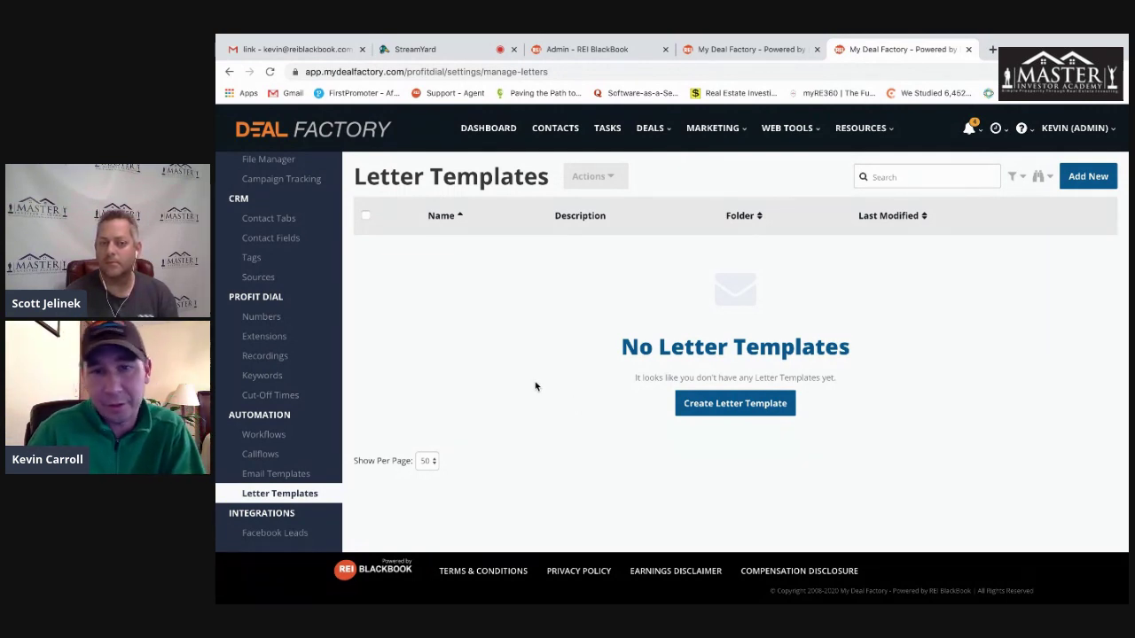
scroll(492, 395, down, 1)
scroll(478, 394, up, 2)
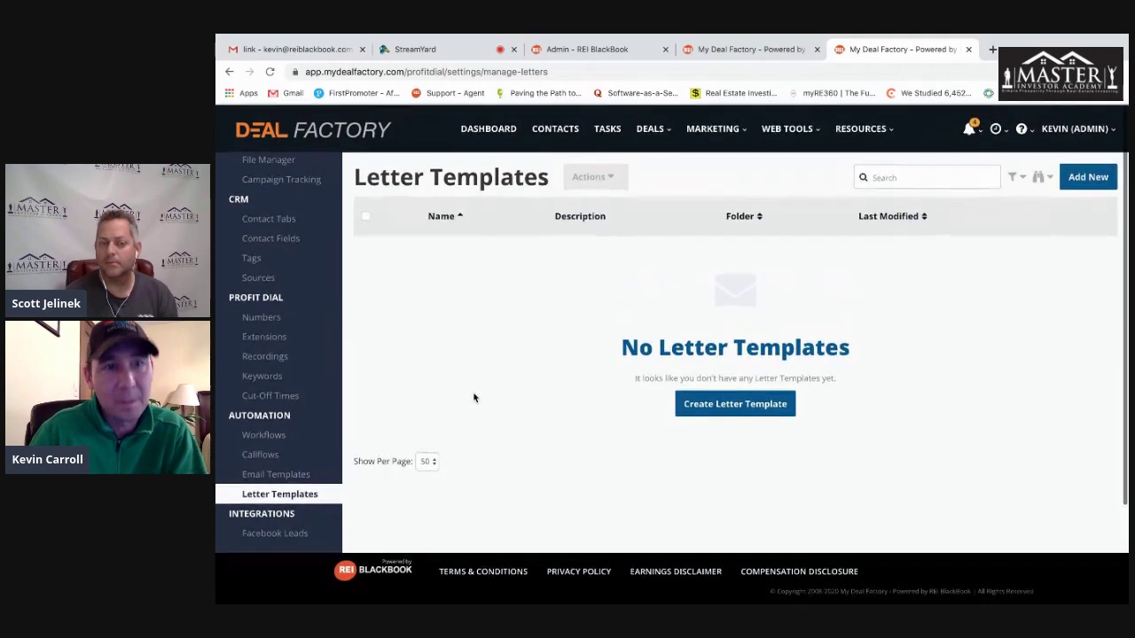
scroll(307, 394, up, 2)
scroll(306, 390, down, 2)
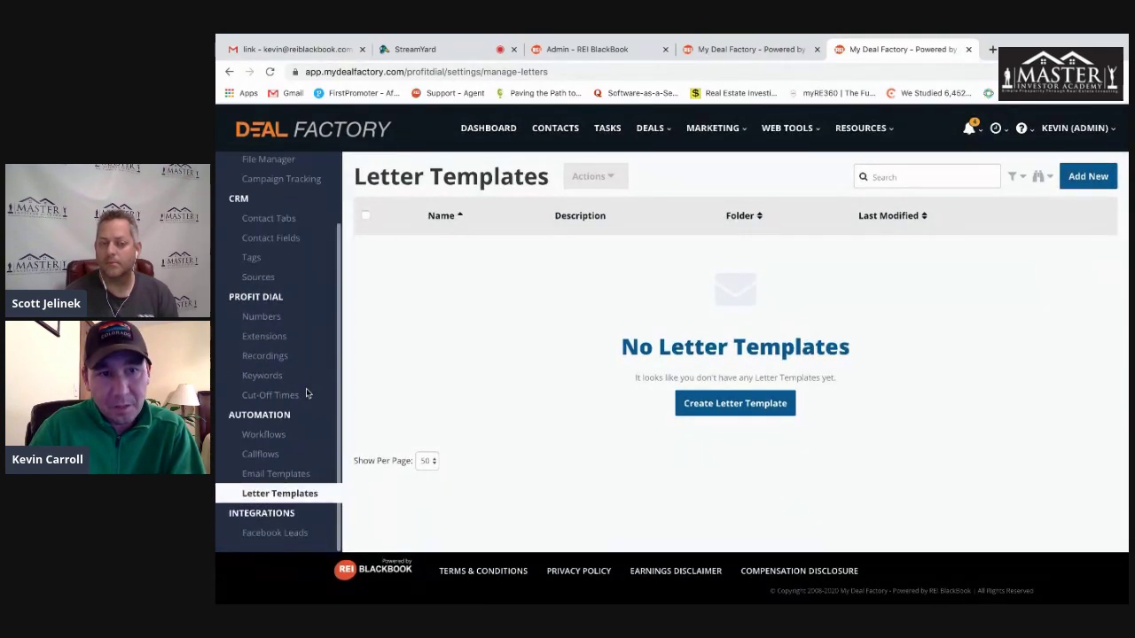
click(286, 534)
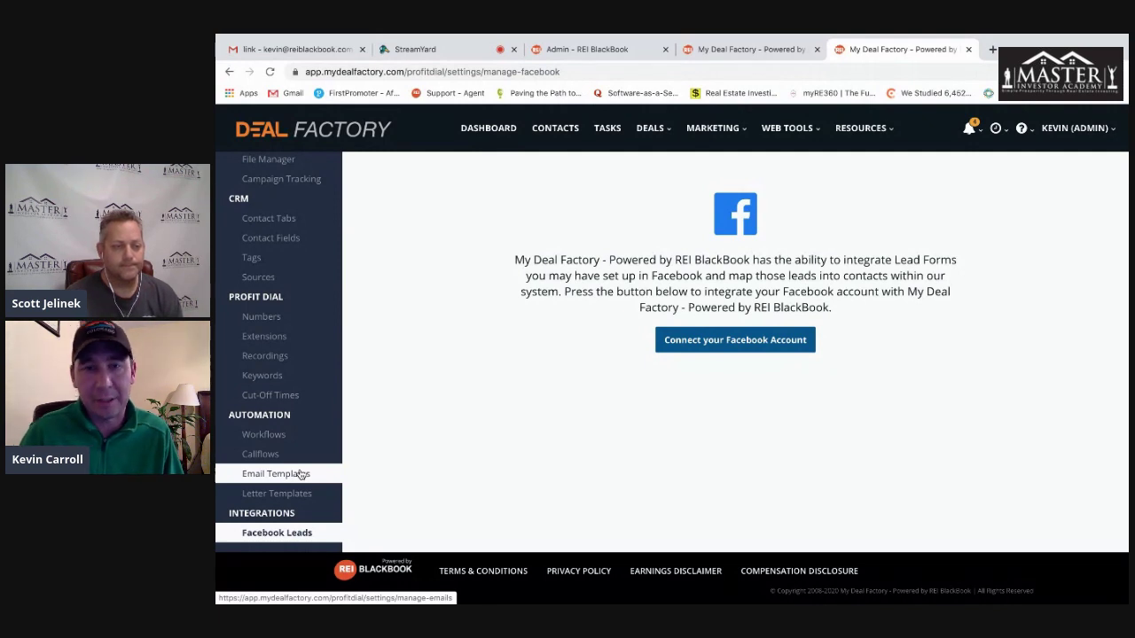
- Go to Marketing > Workflows and create a blank workflow named New Flow
scroll(302, 415, up, 2)
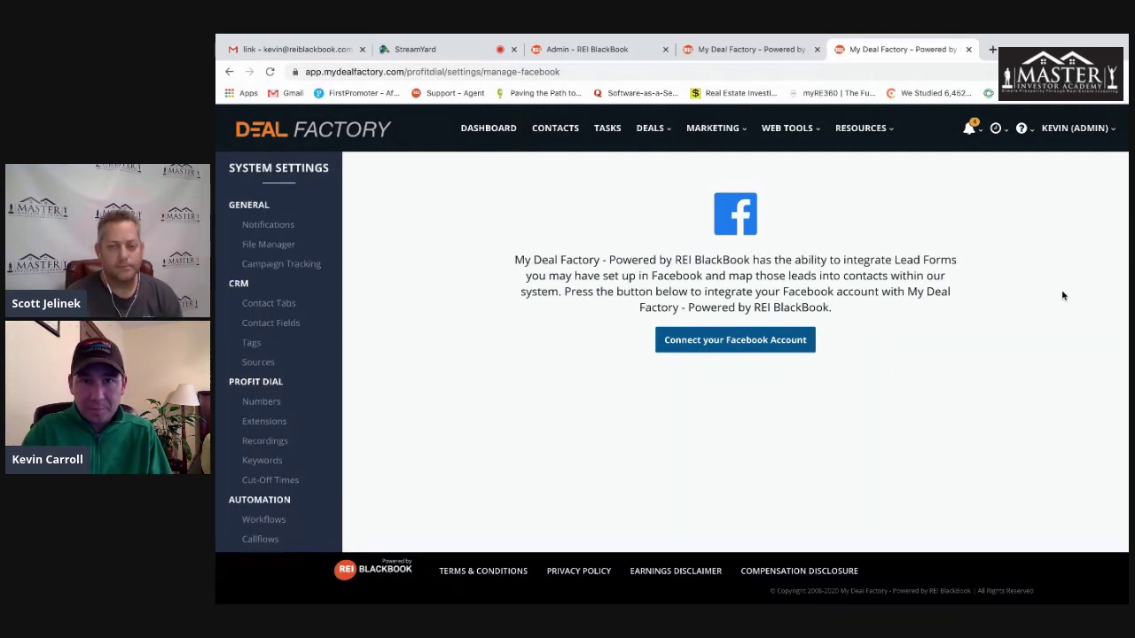
click(804, 130)
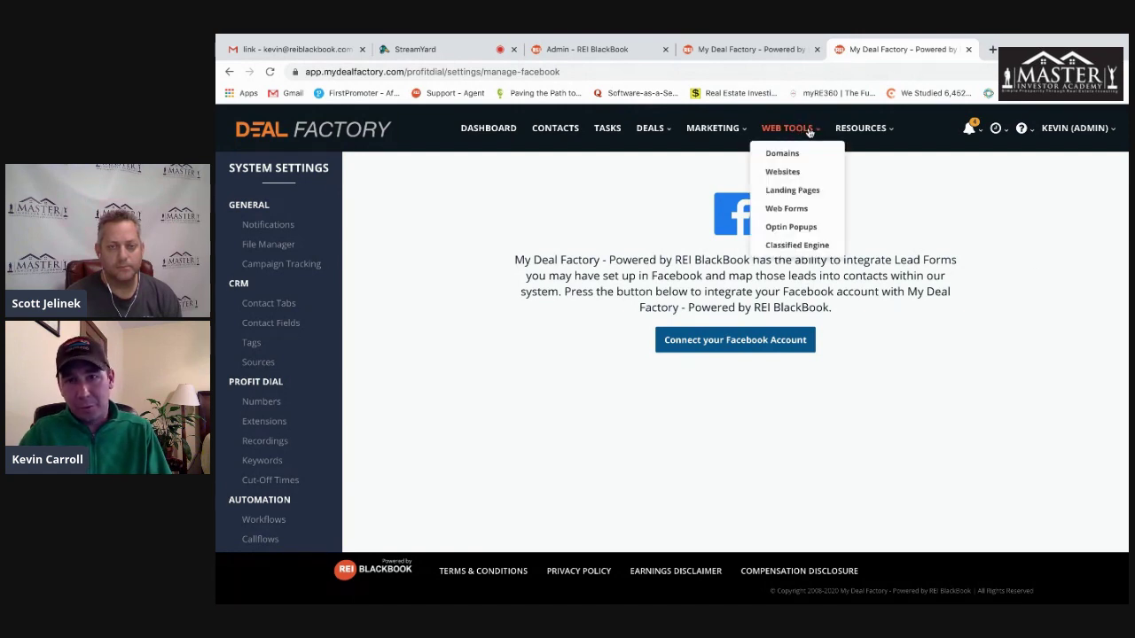
click(735, 130)
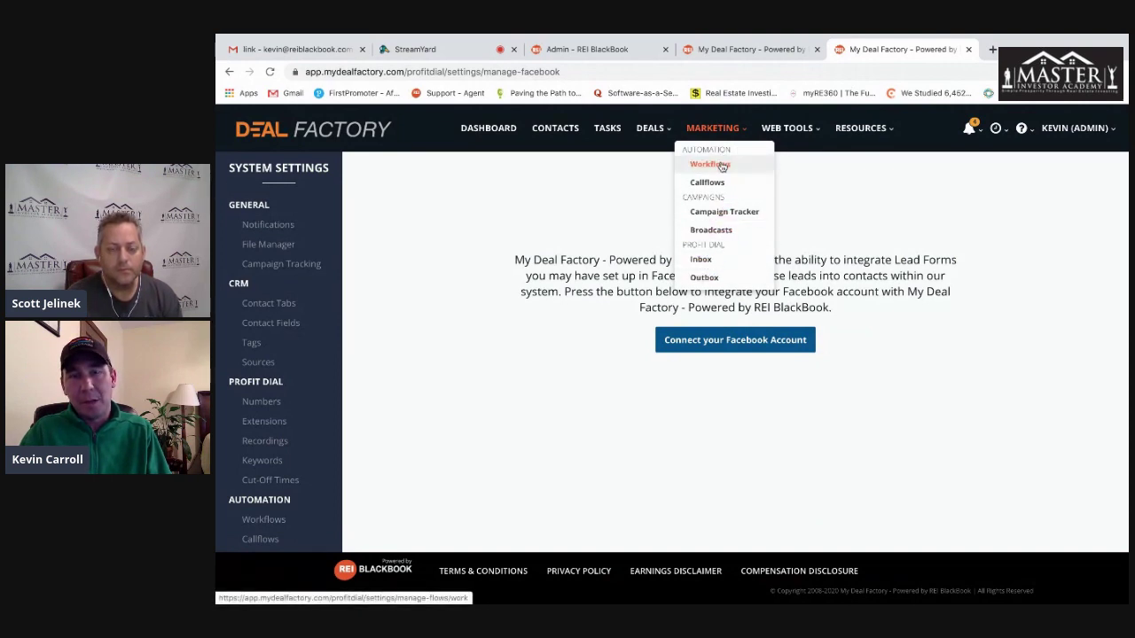
click(587, 170)
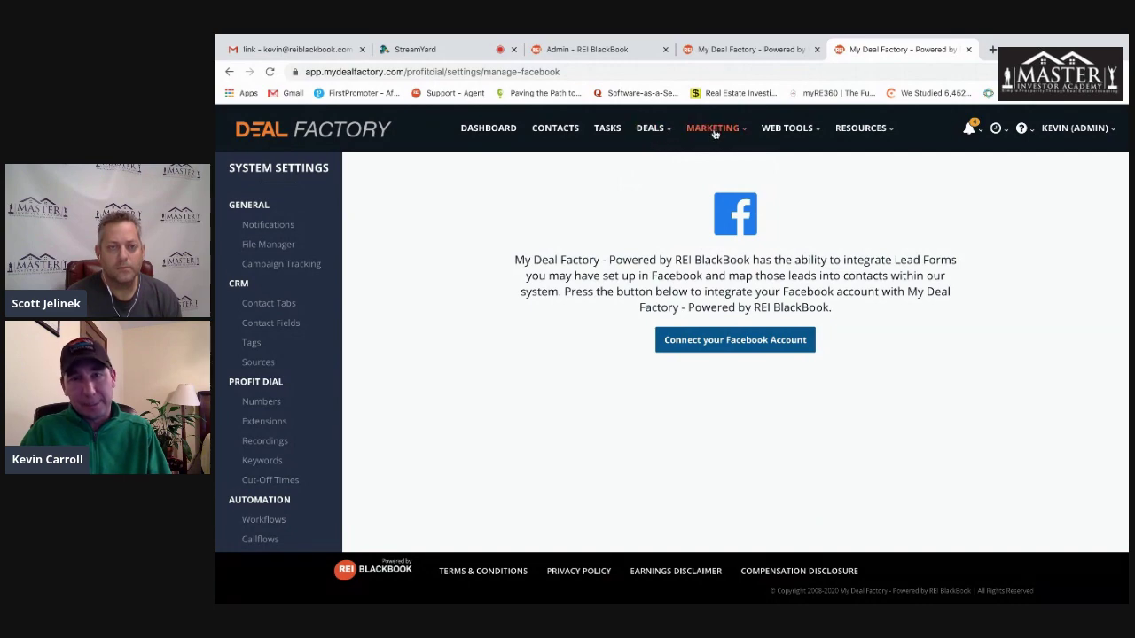
mouse_move(714, 133)
click(726, 165)
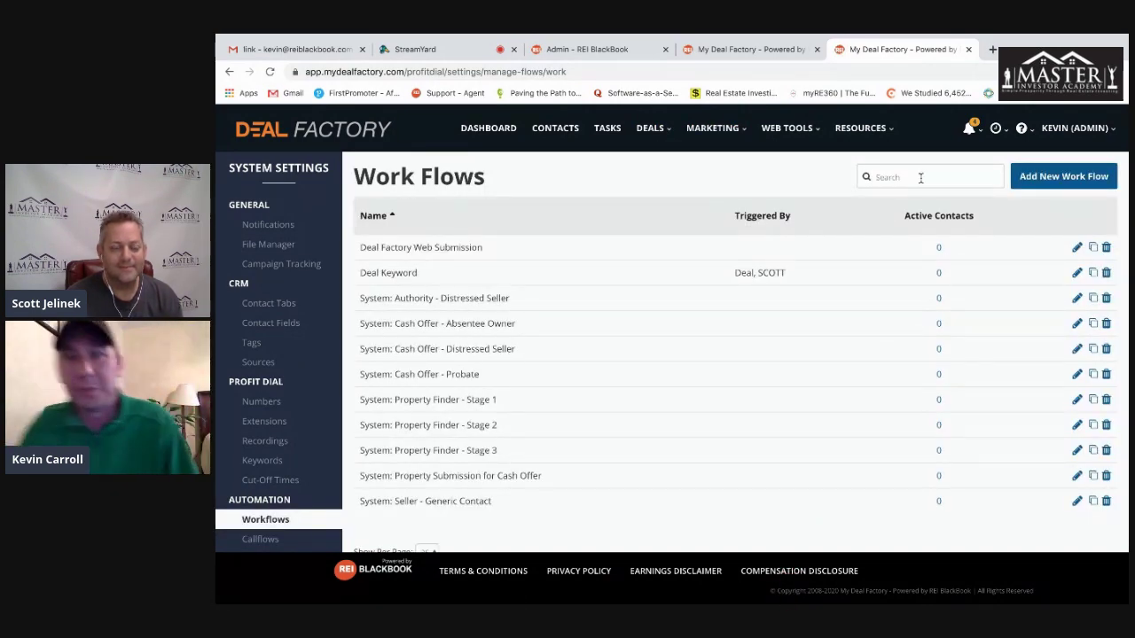
click(1064, 176)
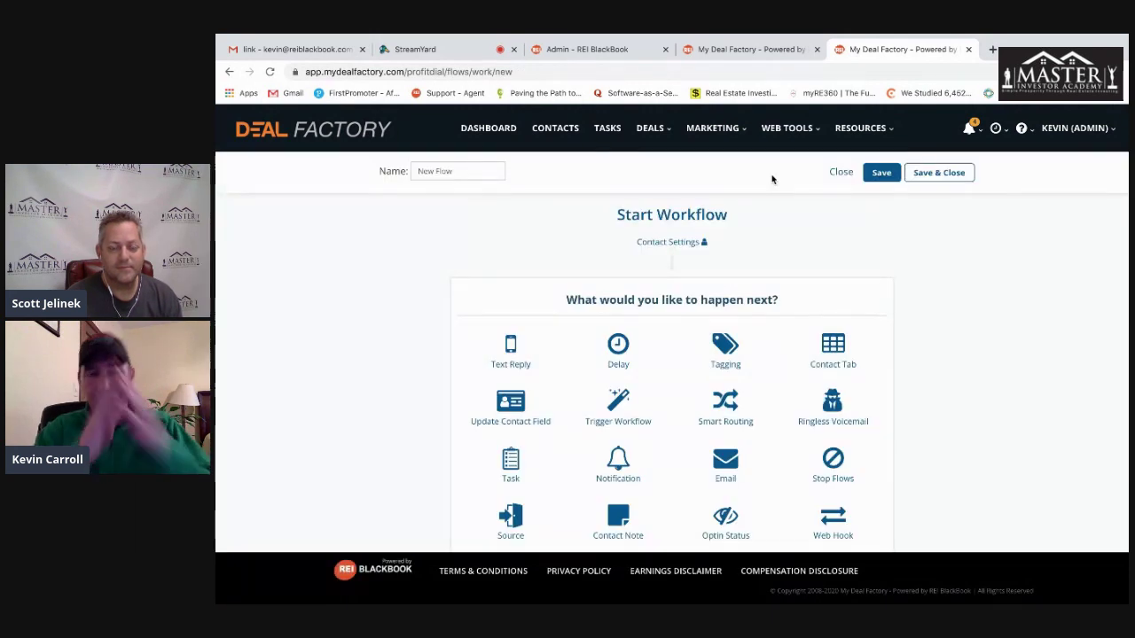
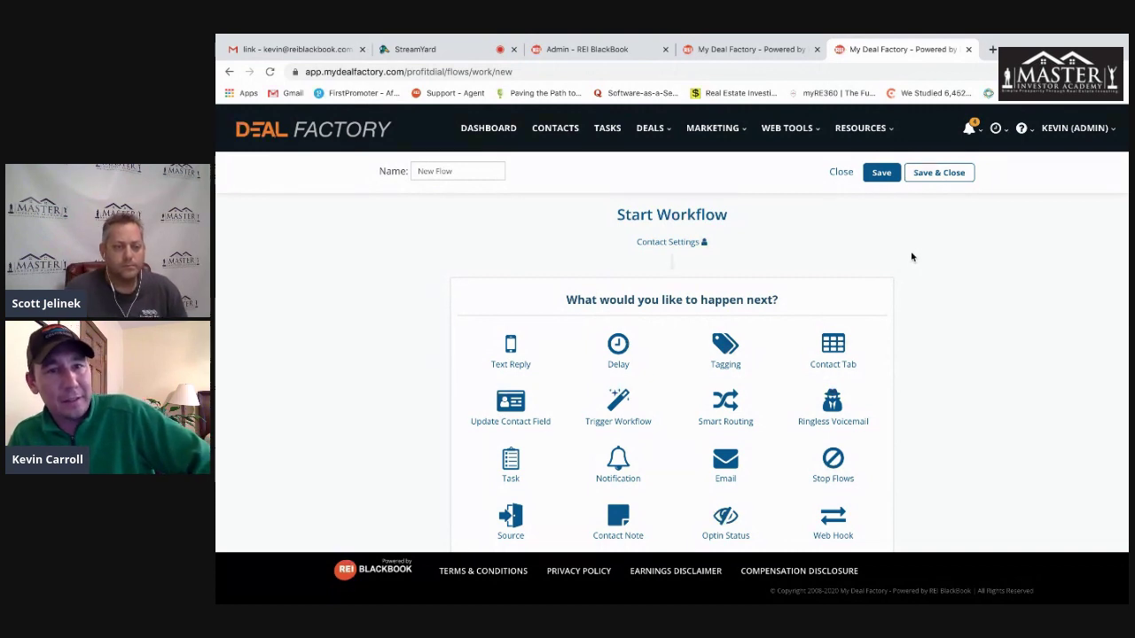
- Replace the workflow name 'New Flow' with 'Naturing Workflow Follow up'
drag(475, 171, 381, 174)
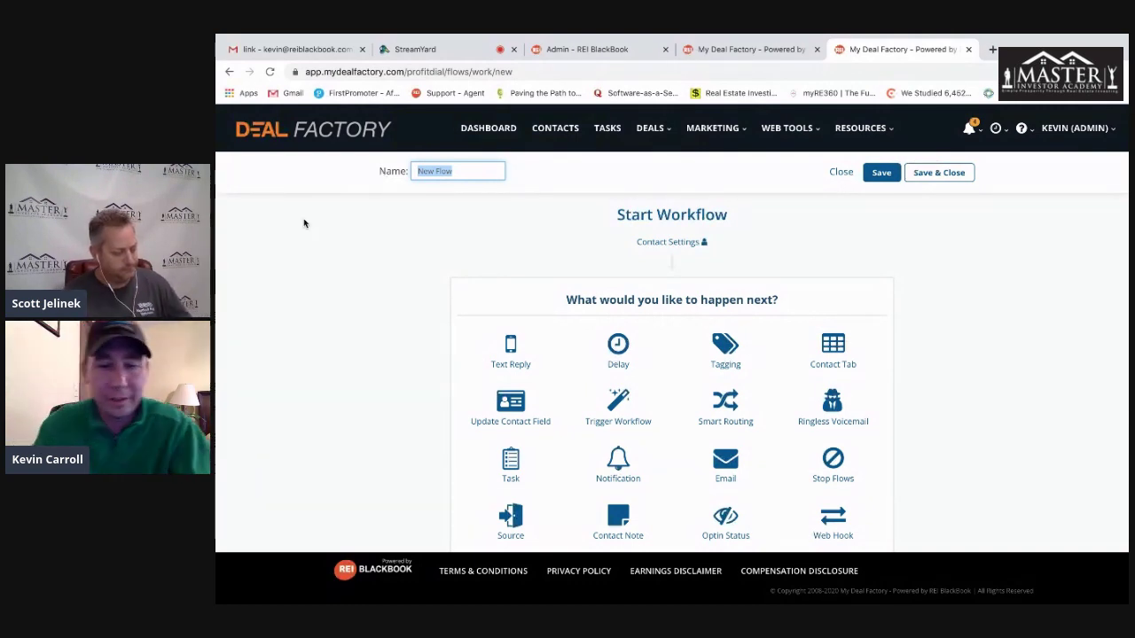
text(N)
key(BackSpace)
text(Natur)
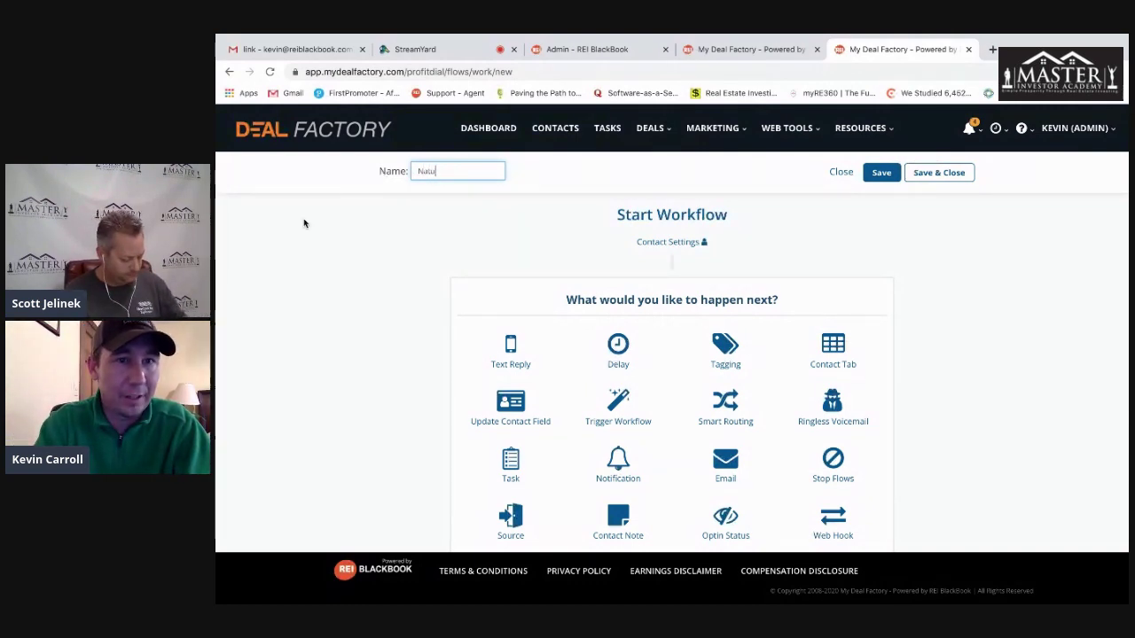
text(ing Workflow)
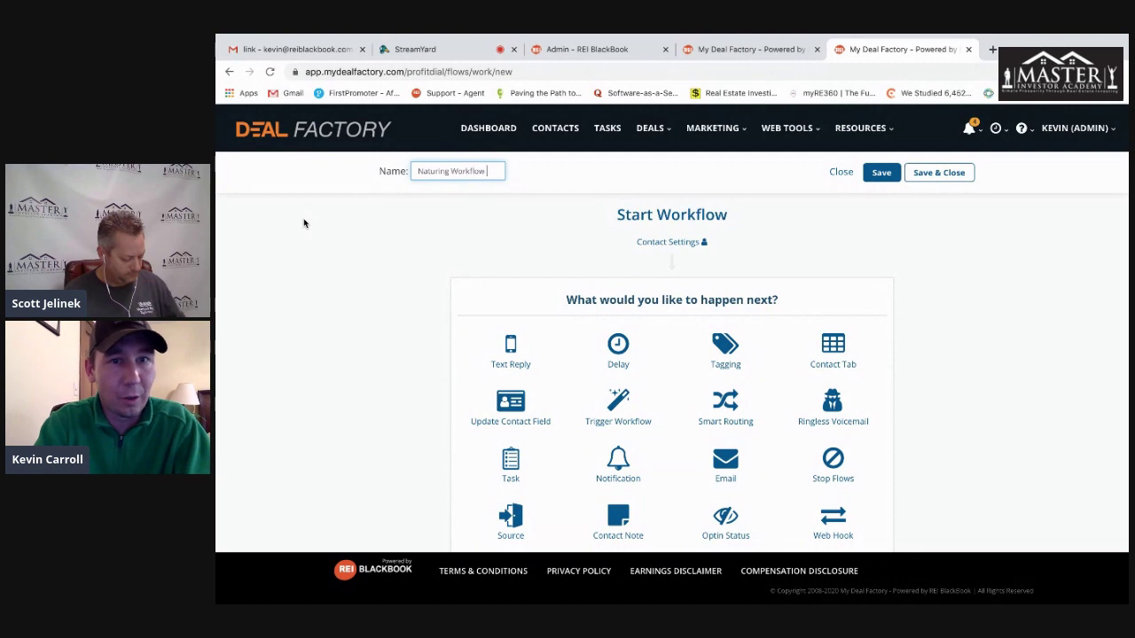
text( Follow up)
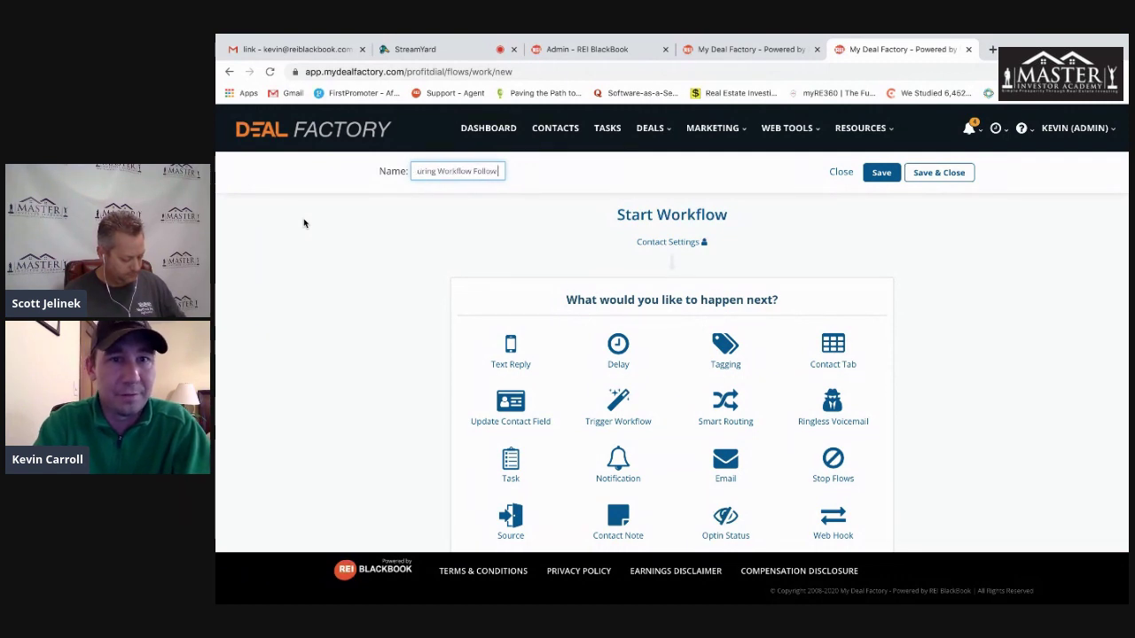
click(899, 271)
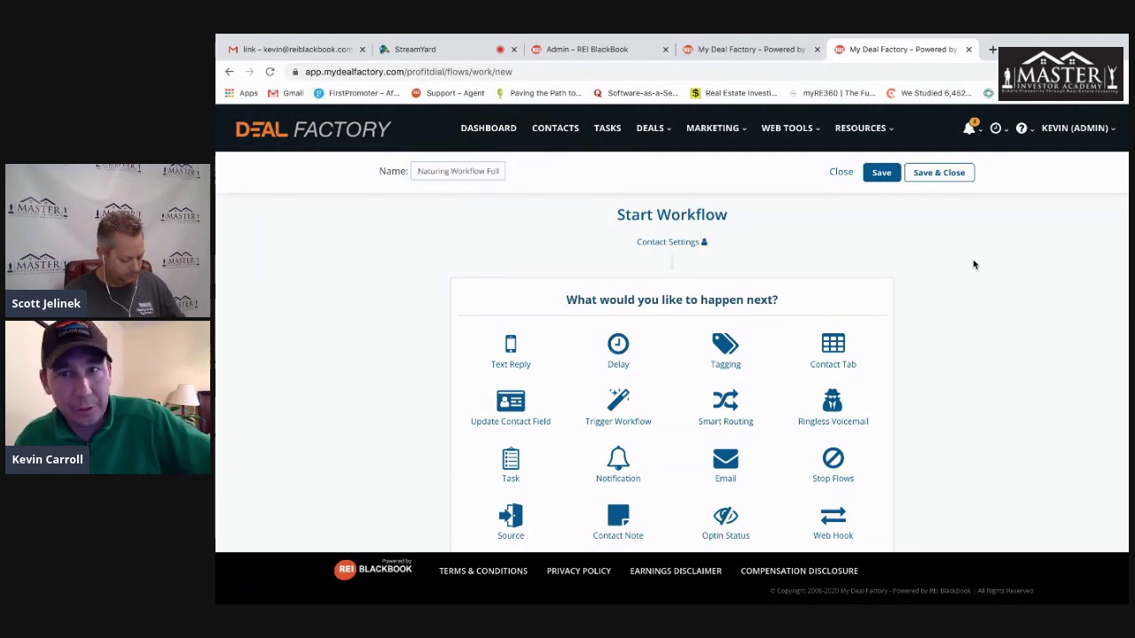
scroll(977, 265, down, 1)
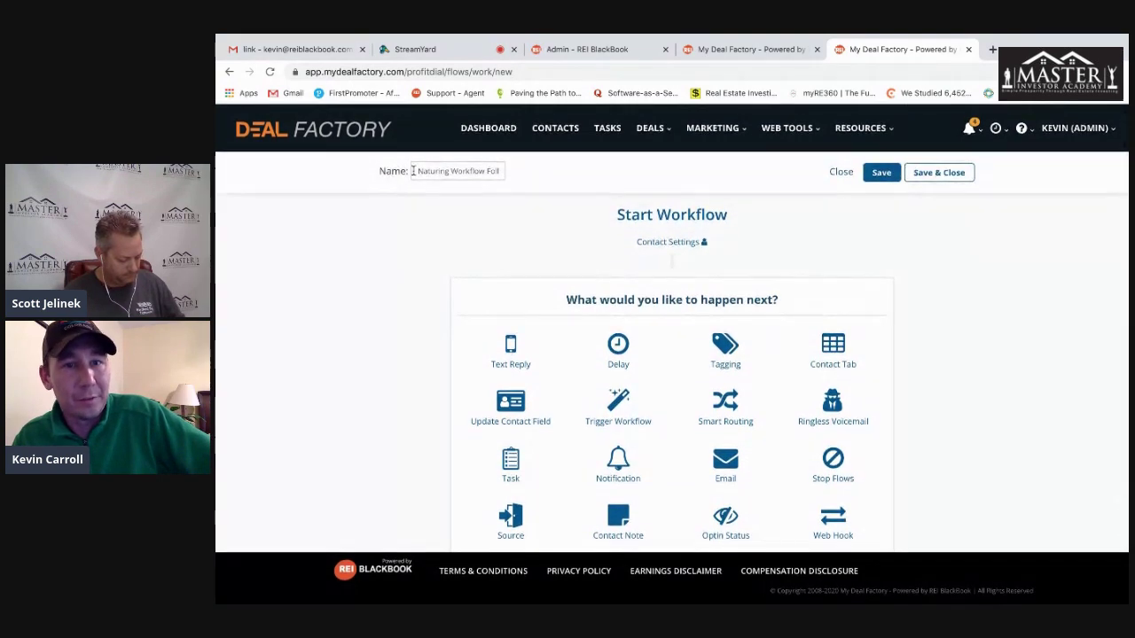
scroll(382, 275, down, 2)
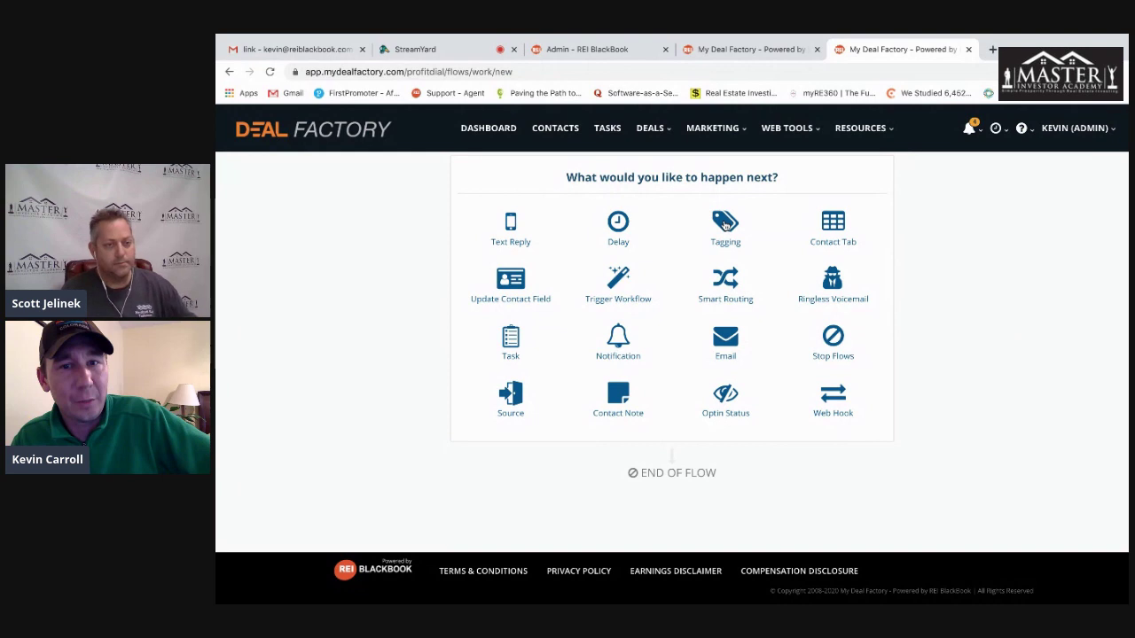
click(726, 227)
- Create and apply a new 'cold Leads' tag in the Tagging step
click(567, 285)
click(573, 289)
click(573, 289)
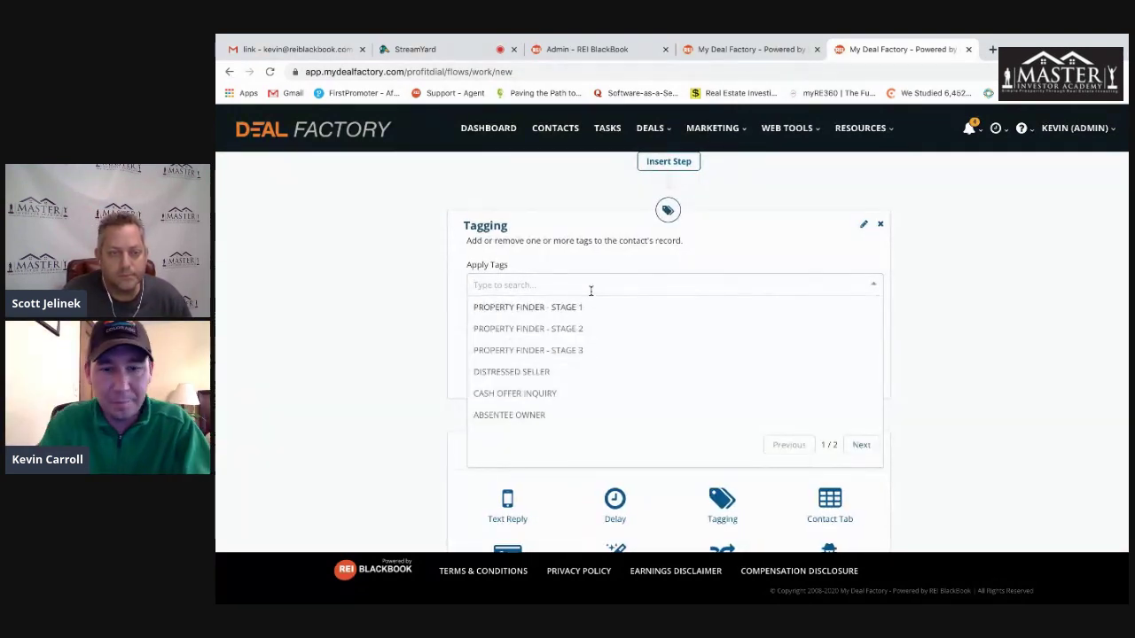
text(cold Leads)
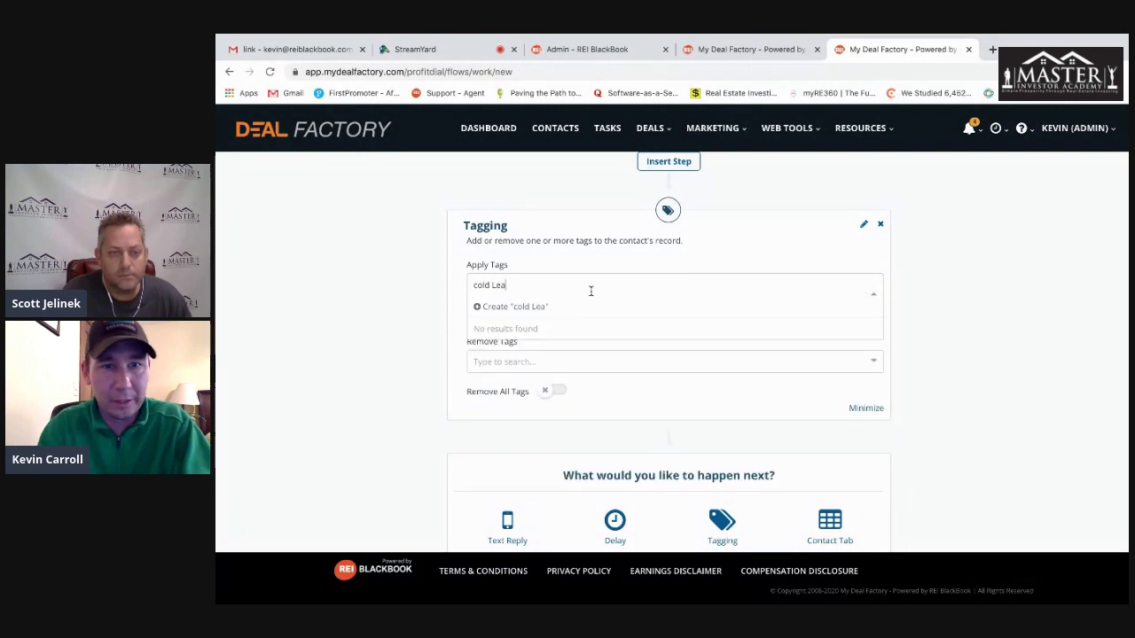
click(500, 308)
- Also apply the existing 'seller lead' tag, then close the tag list
click(562, 299)
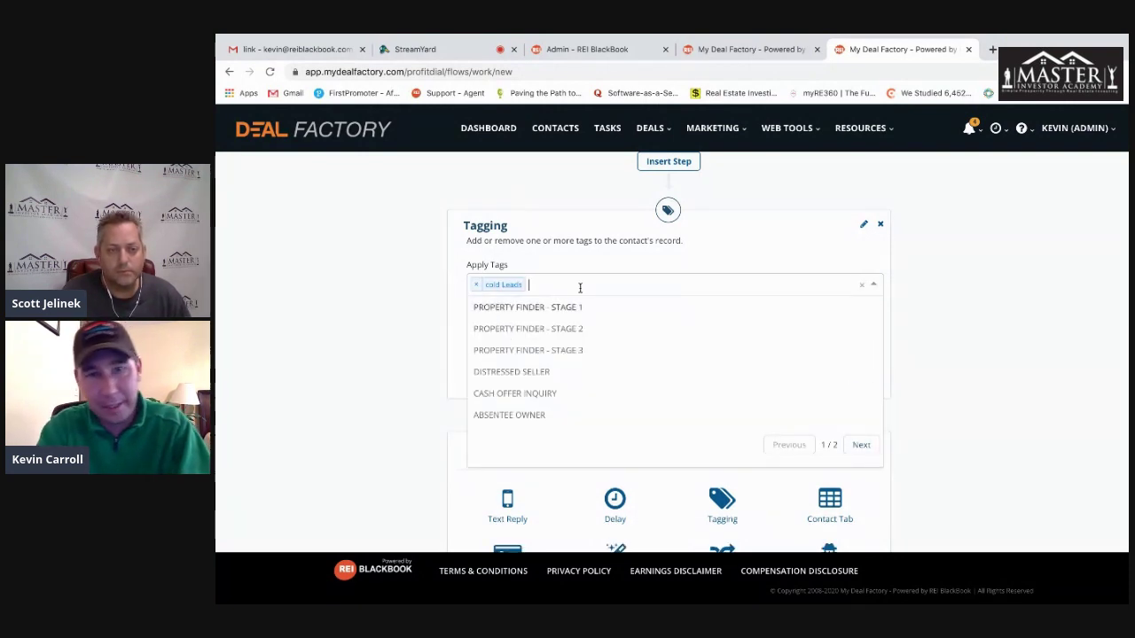
text(seller)
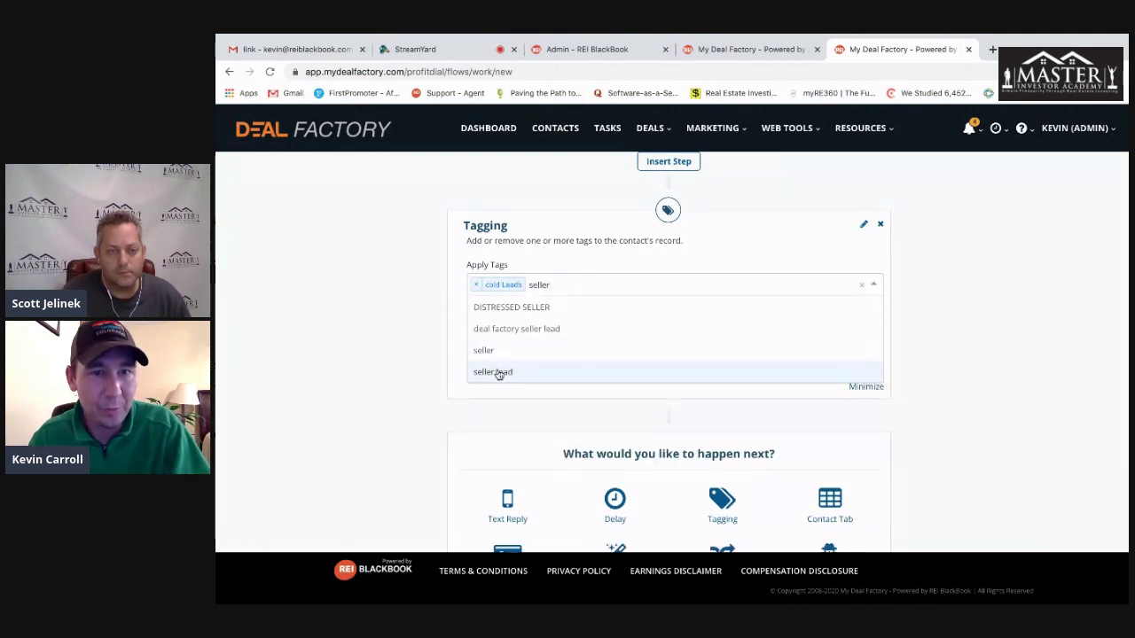
click(497, 371)
click(642, 289)
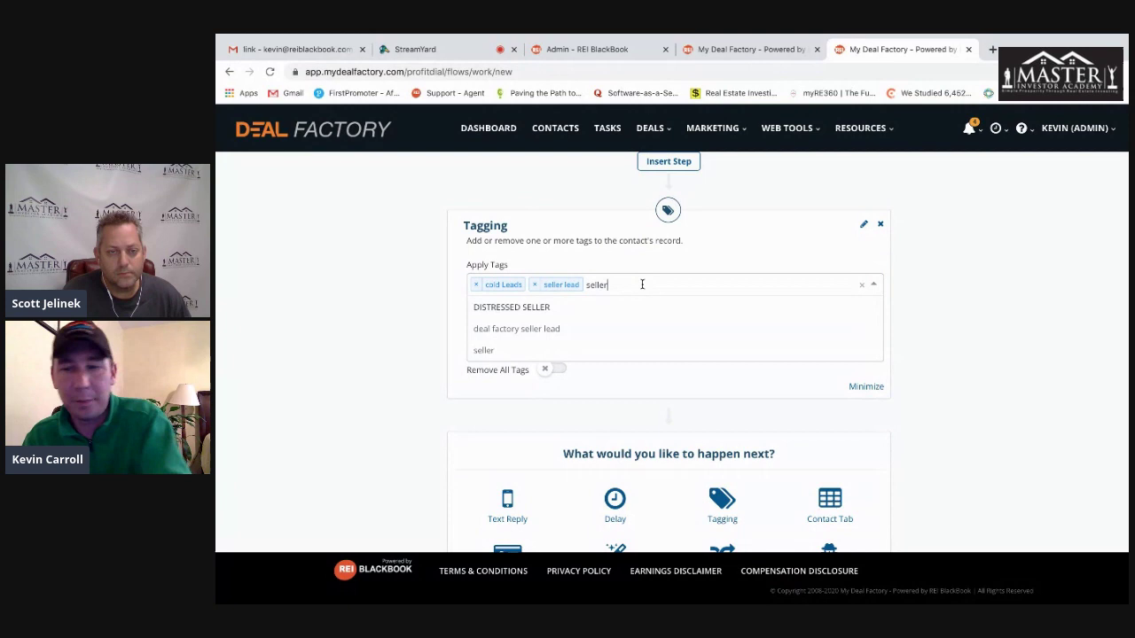
key(BackSpace)
key(BackSpace)
key(BackSpace)
key(BackSpace)
key(BackSpace)
key(BackSpace)
click(936, 328)
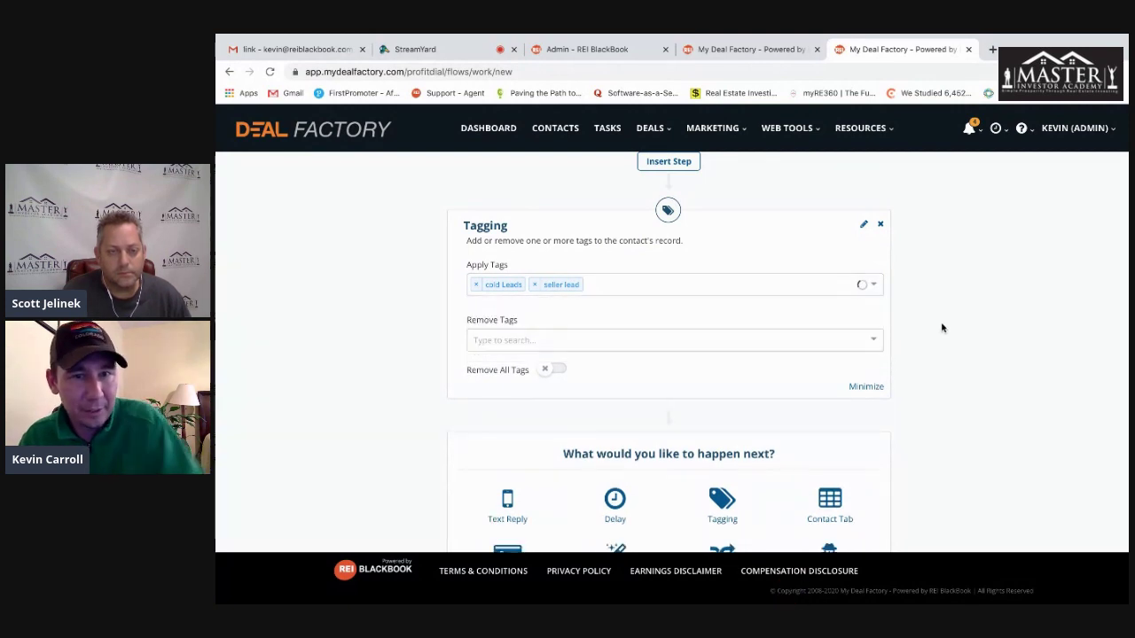
scroll(420, 293, down, 1)
scroll(421, 304, down, 2)
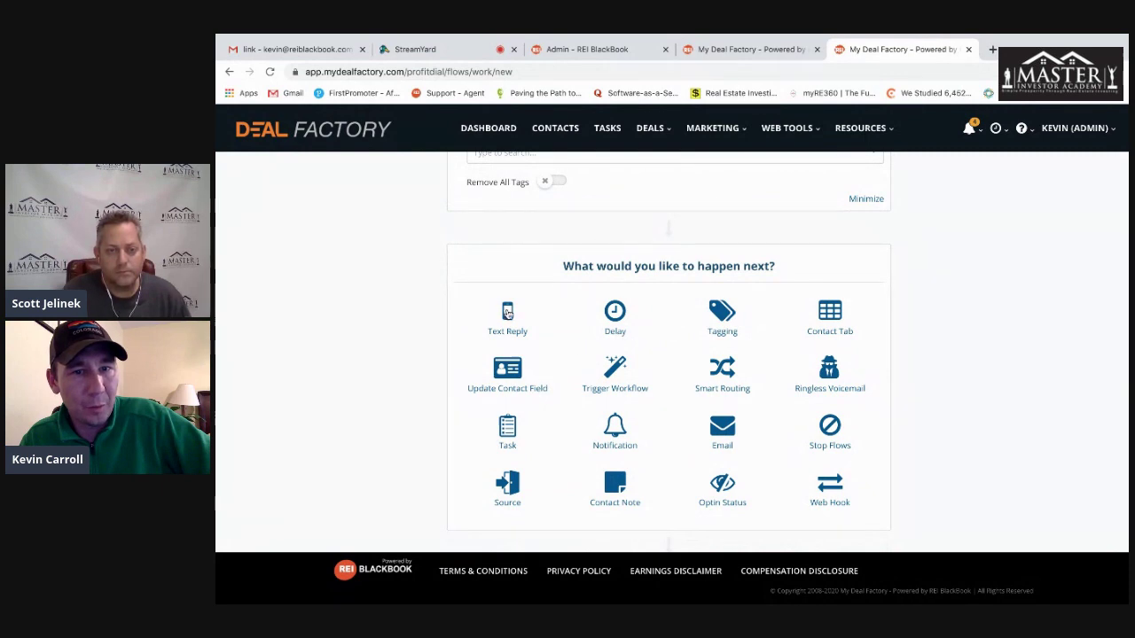
- Add a Text Reply step following up on the property offer and promising to stay in contact
click(507, 317)
click(556, 376)
text(Hi this is Ke)
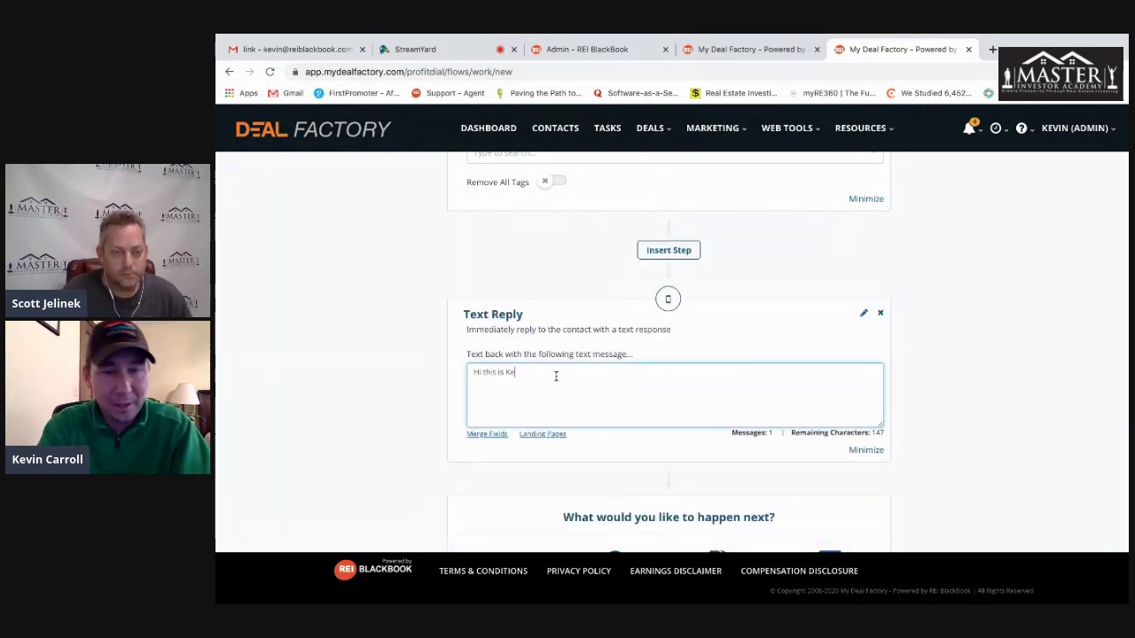
text(vin, j)
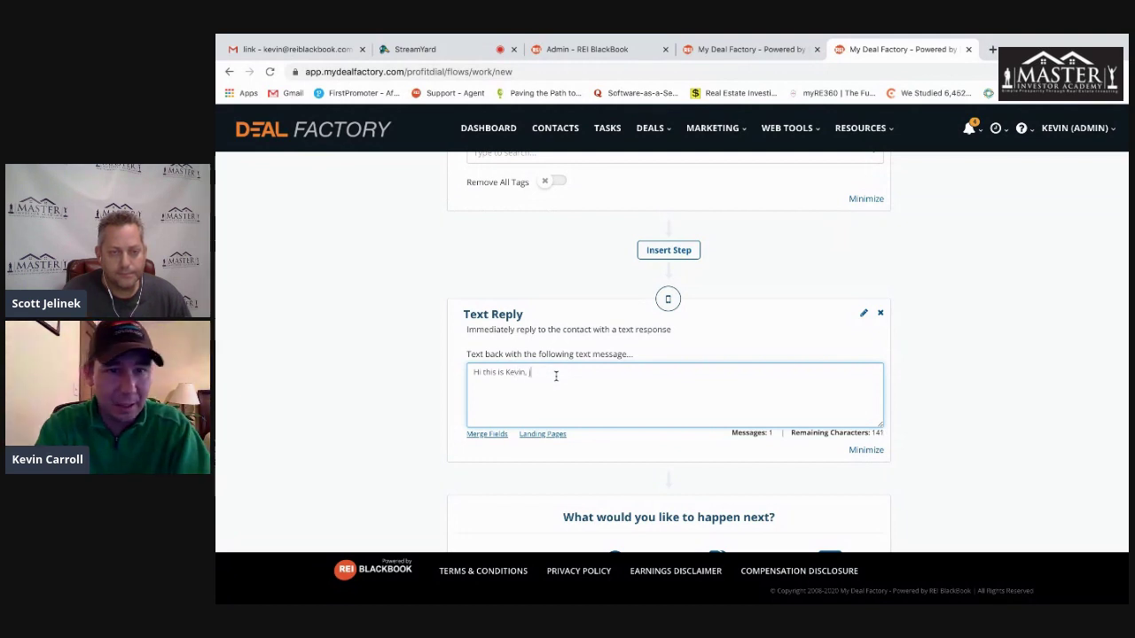
text(ust wanted to follow)
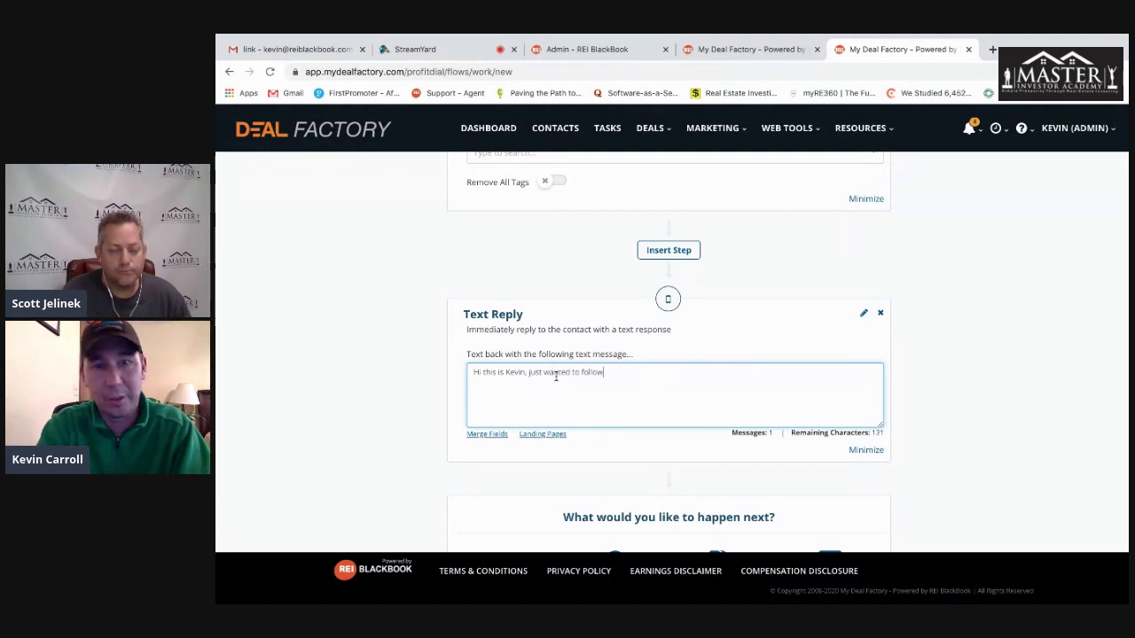
text(-up on teh)
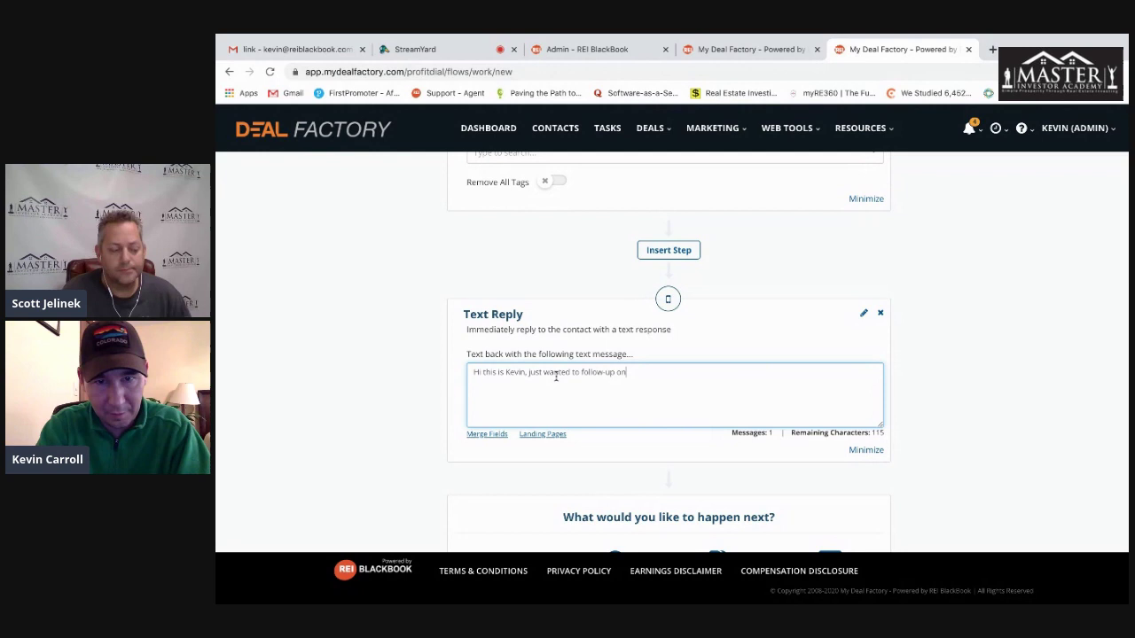
key(BackSpace)
key(BackSpace)
text(he)
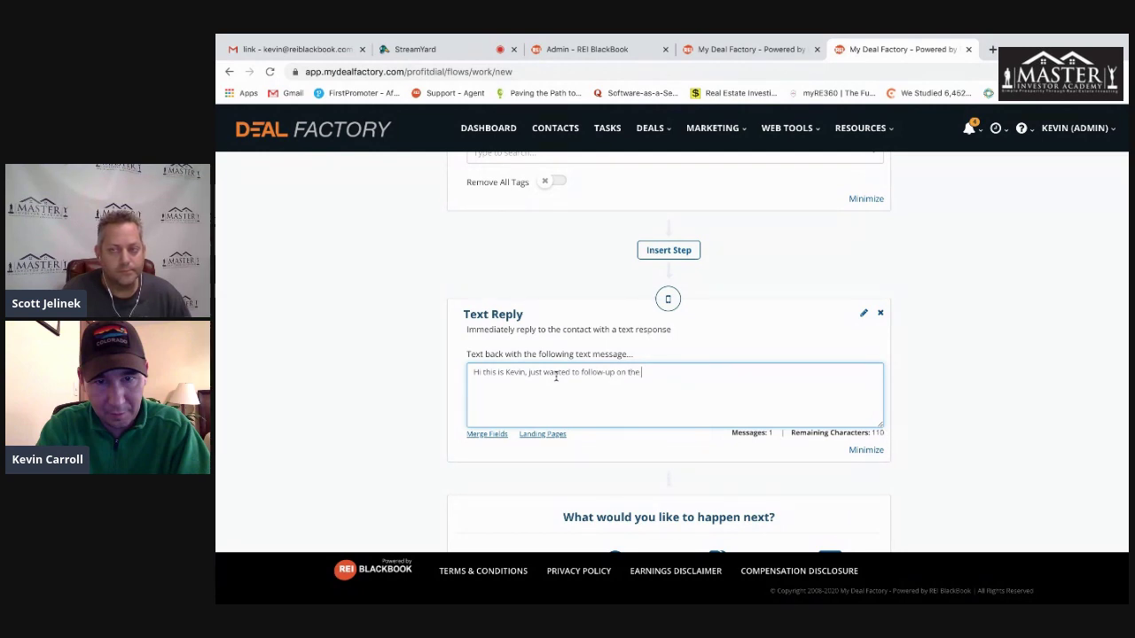
text( property you)
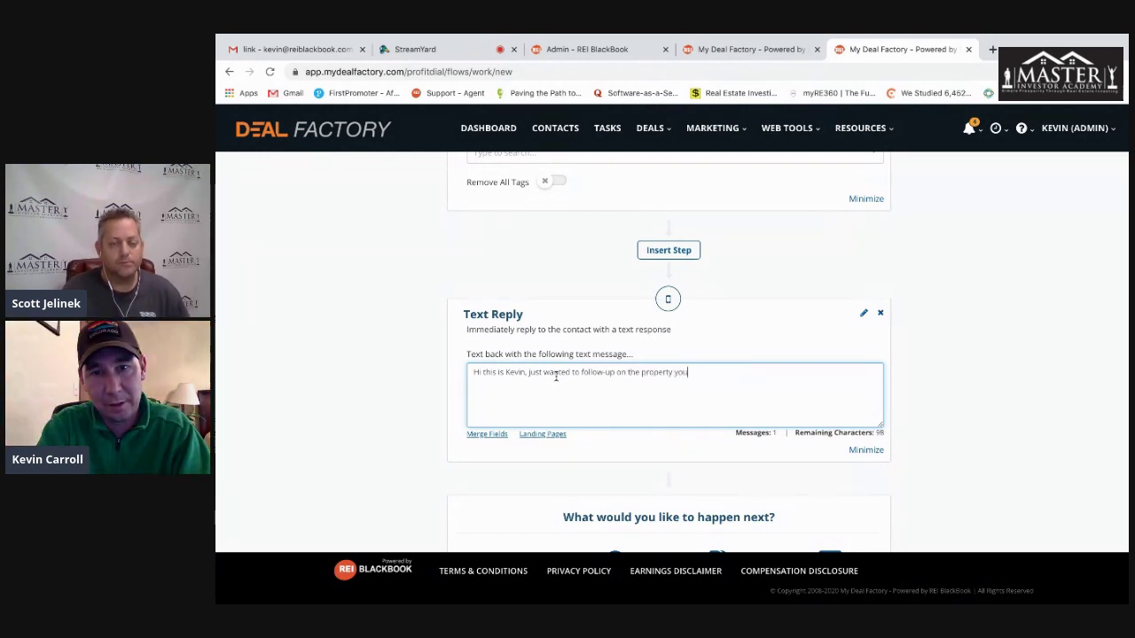
key(BackSpace)
key(BackSpace)
key(BackSpace)
text(I made on)
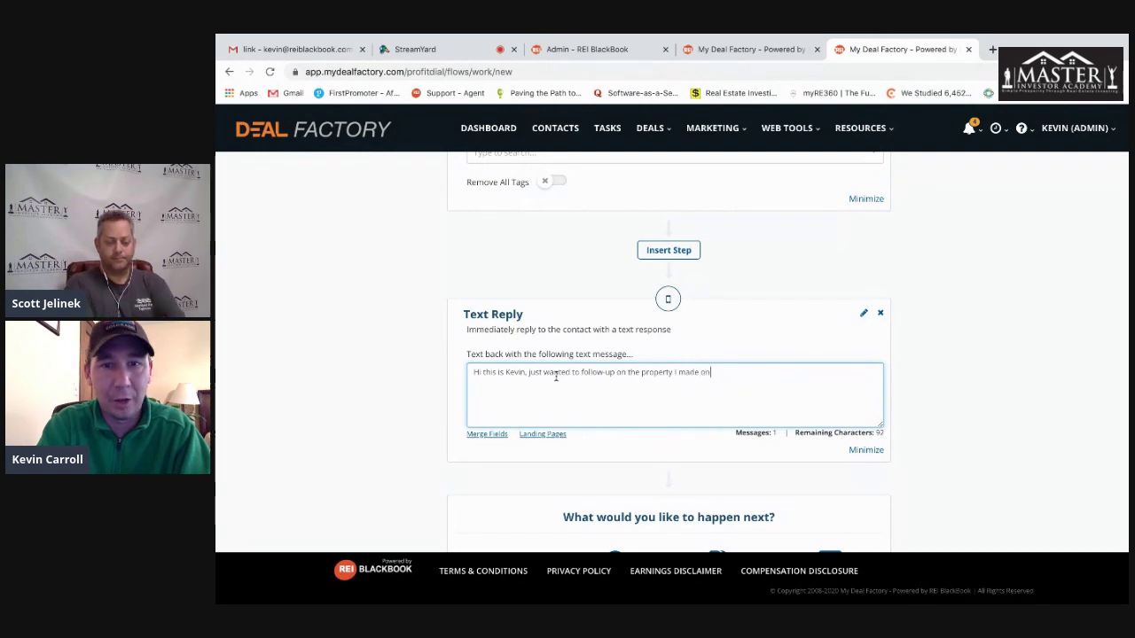
key(BackSpace)
key(BackSpace)
text(an offer o)
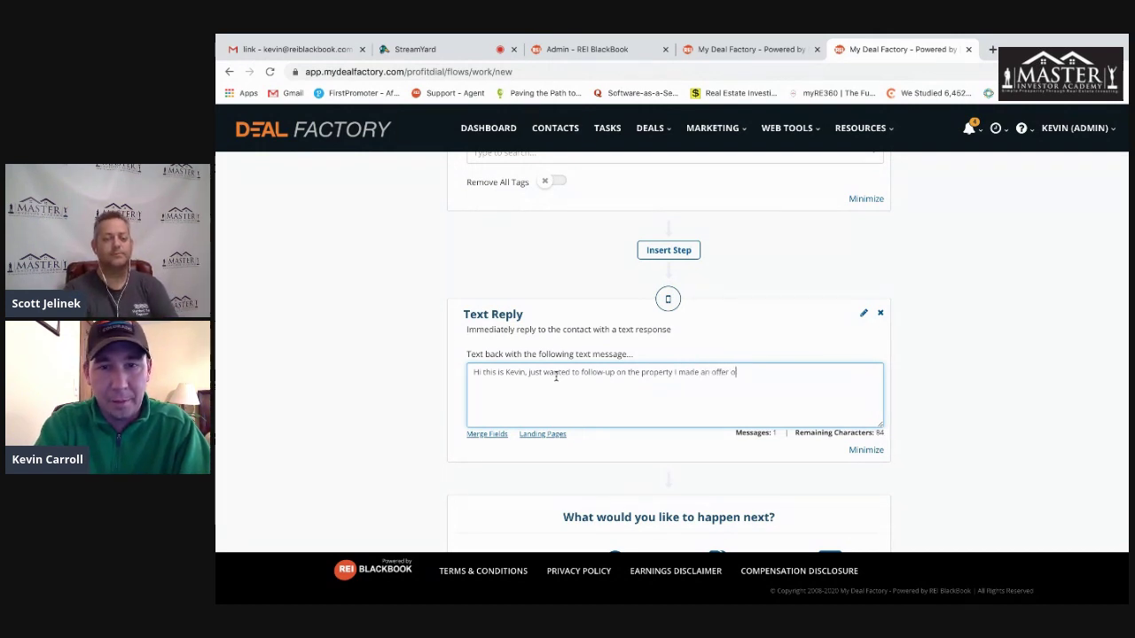
text(n.  I'll stay in)
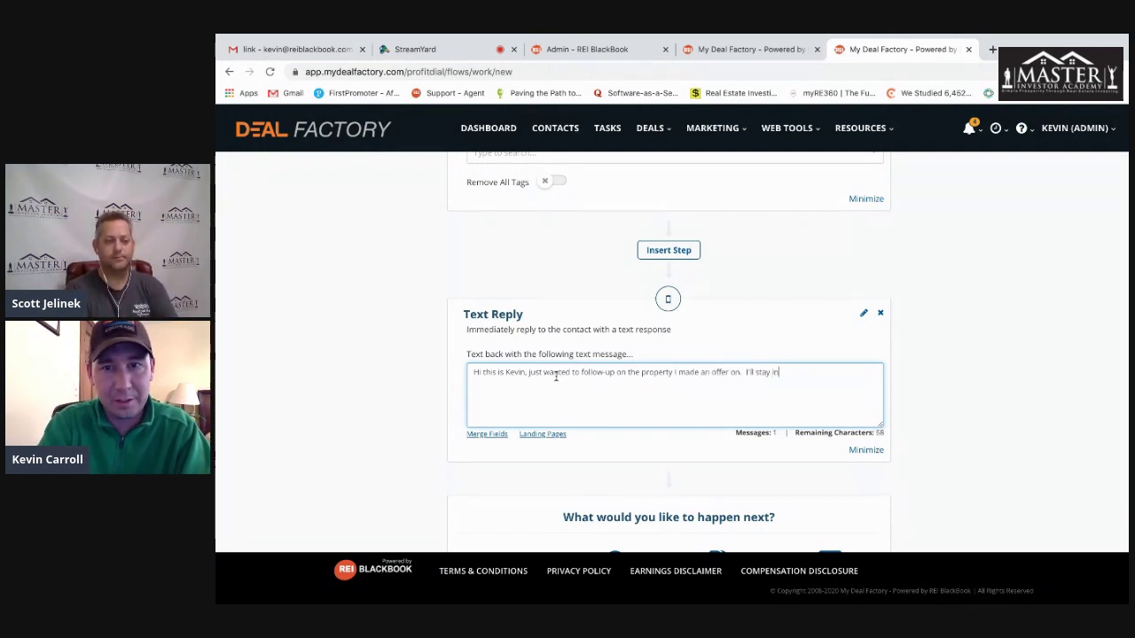
text( contact should )
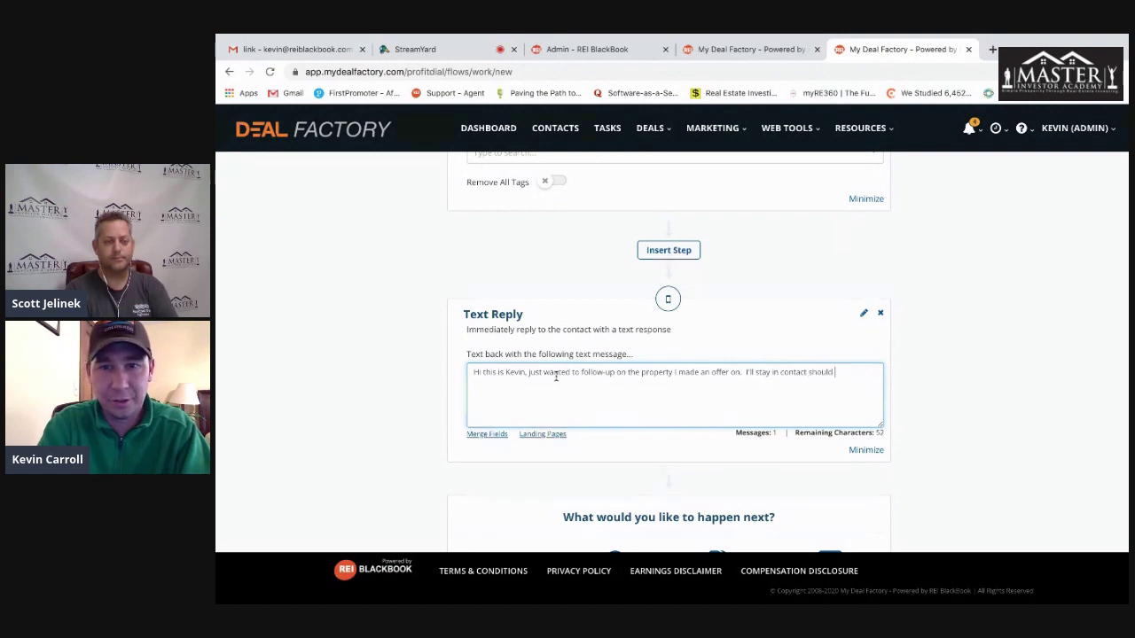
text(your postion )
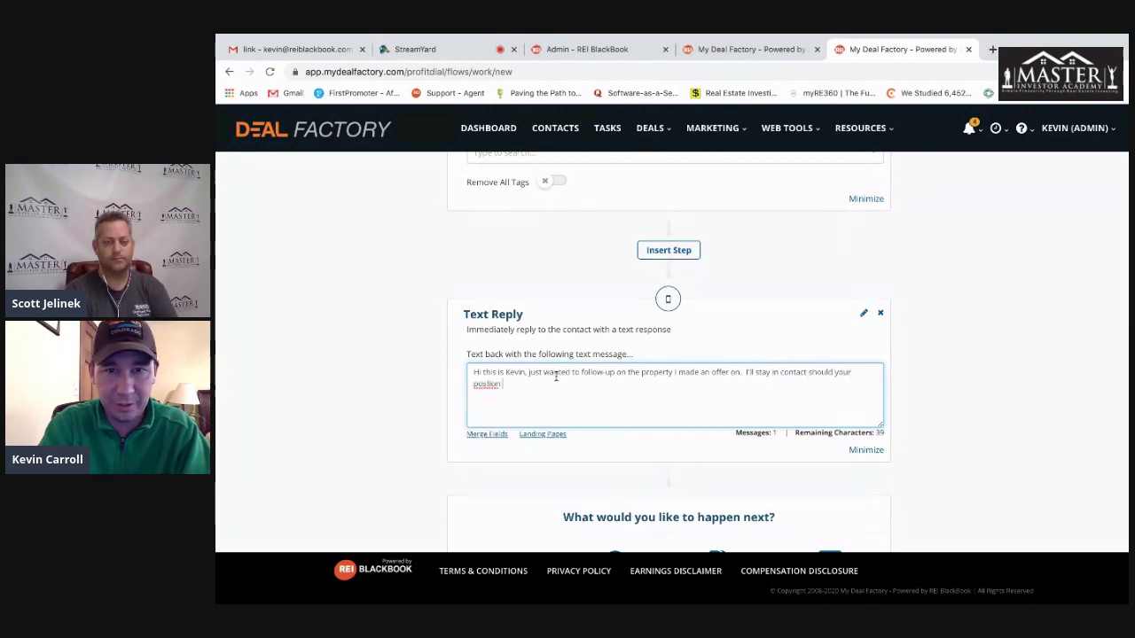
text(change.)
click(984, 348)
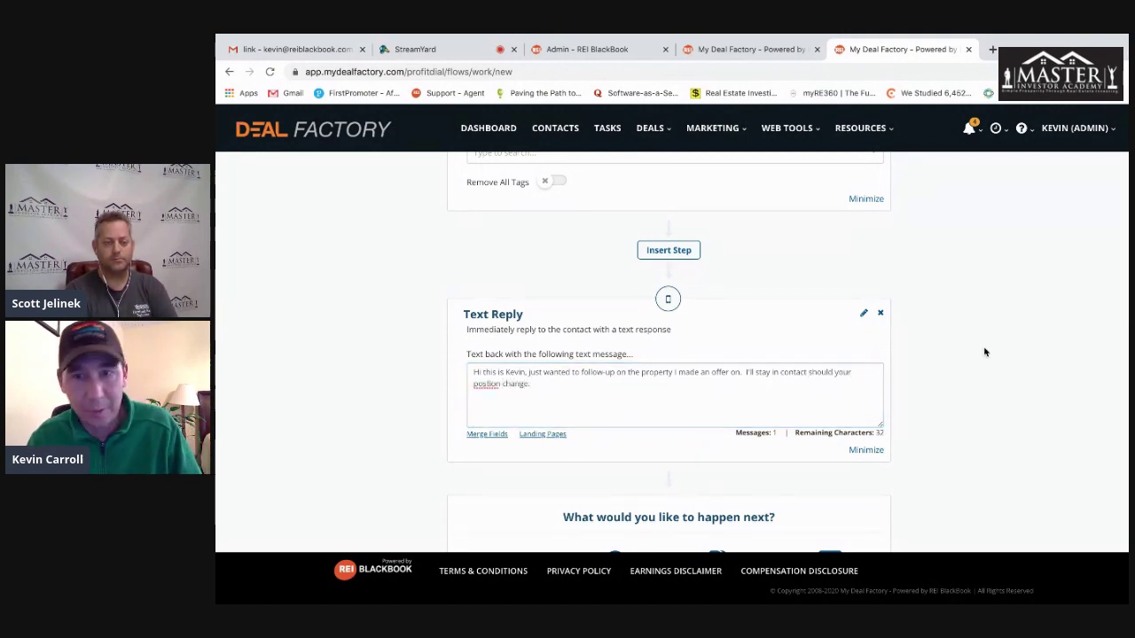
scroll(983, 350, down, 2)
scroll(980, 349, down, 1)
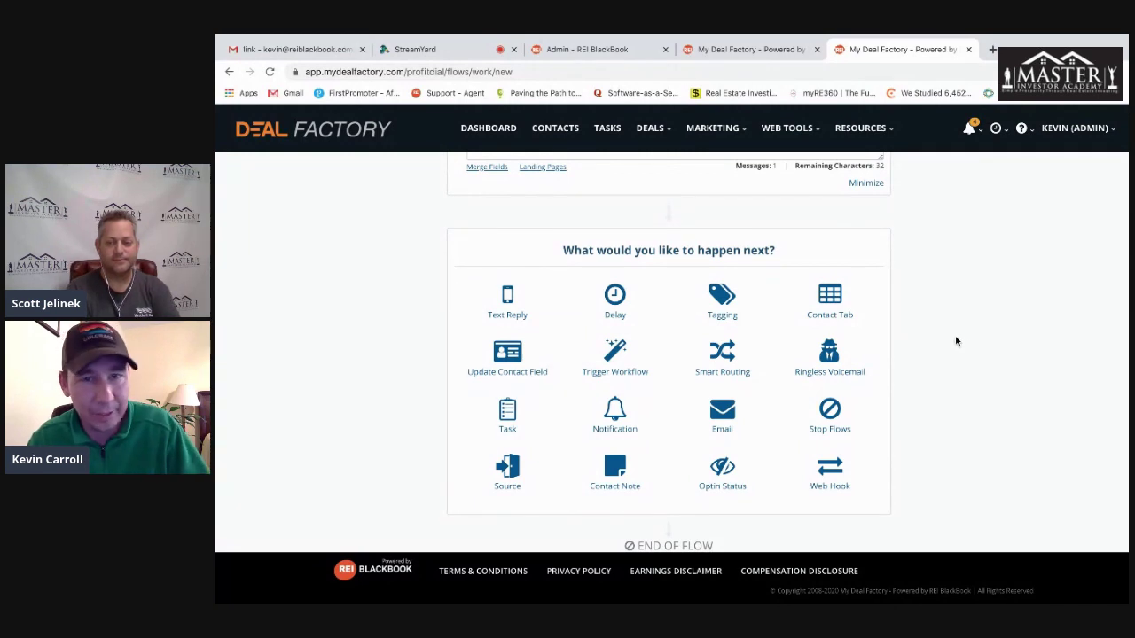
- Add a Delay step that waits 13 days
click(614, 297)
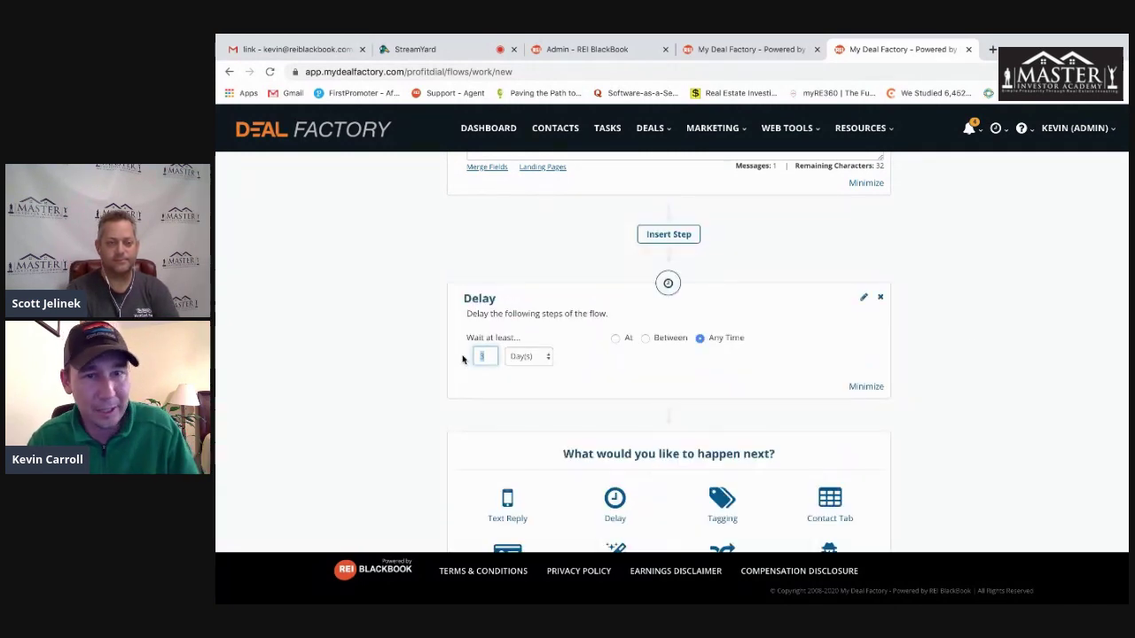
text(13)
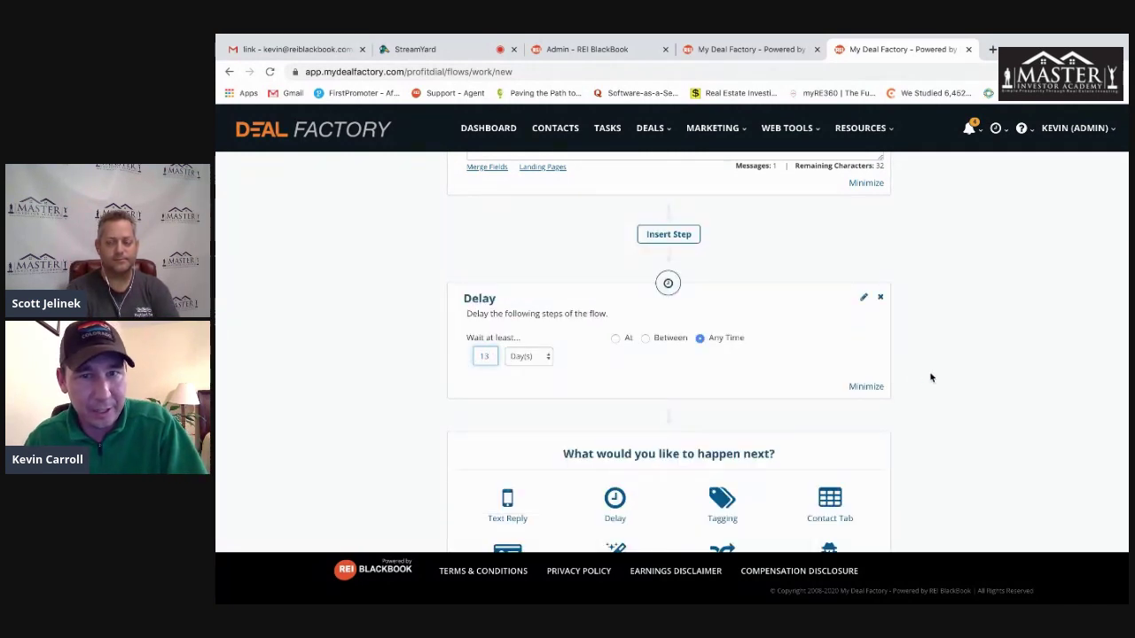
click(968, 368)
scroll(923, 386, down, 2)
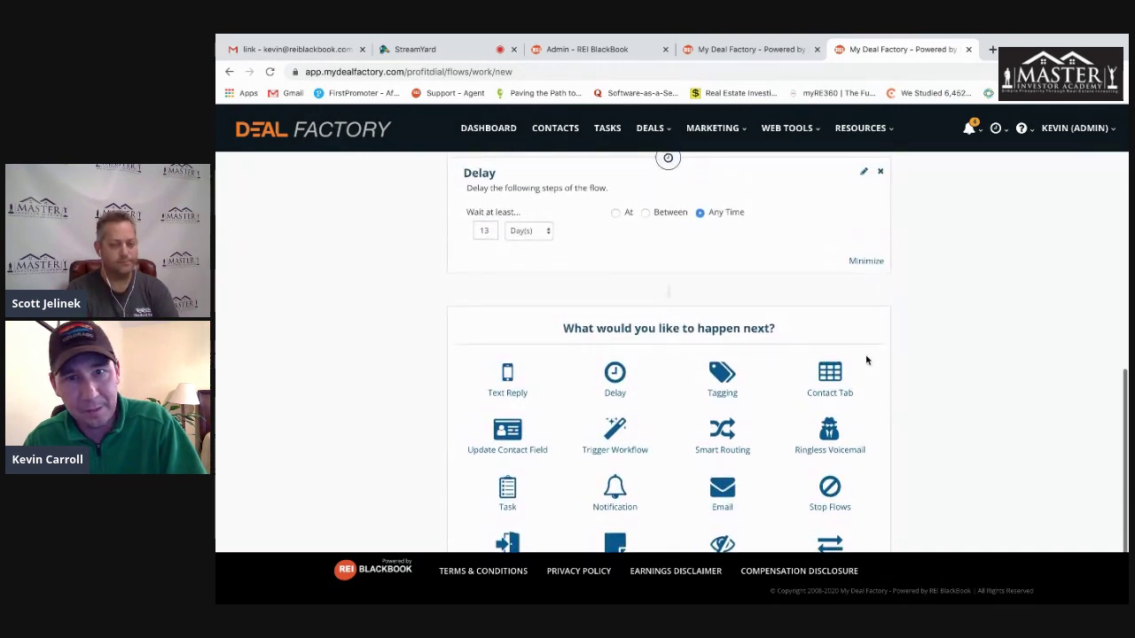
- Restrict the delay to the Between window of 09:00 AM to 09:00 PM
click(645, 220)
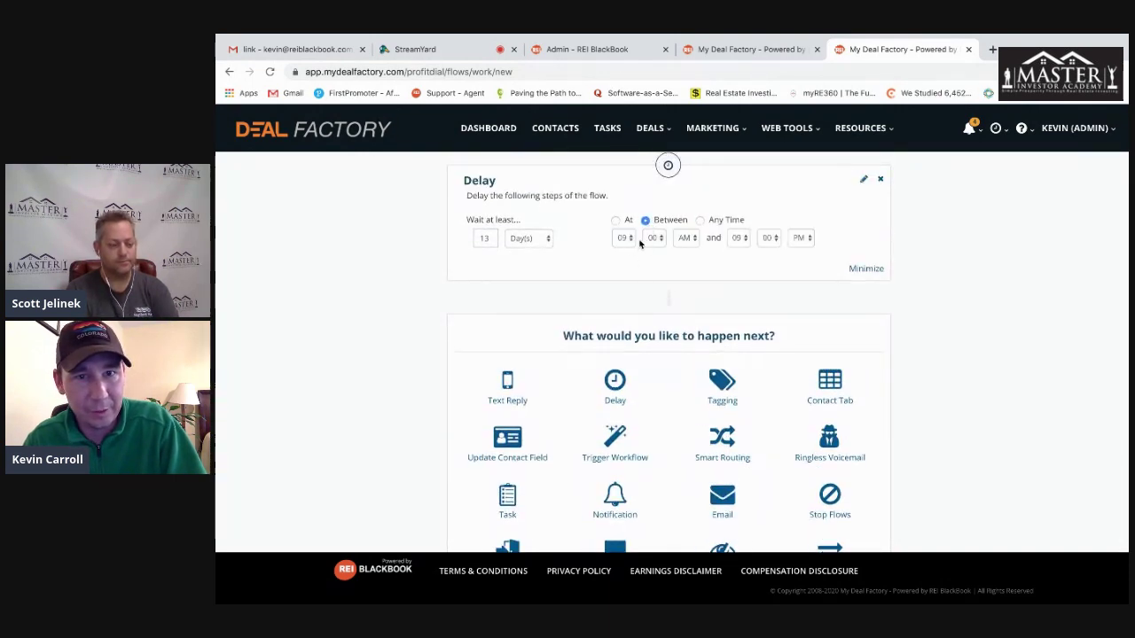
click(741, 238)
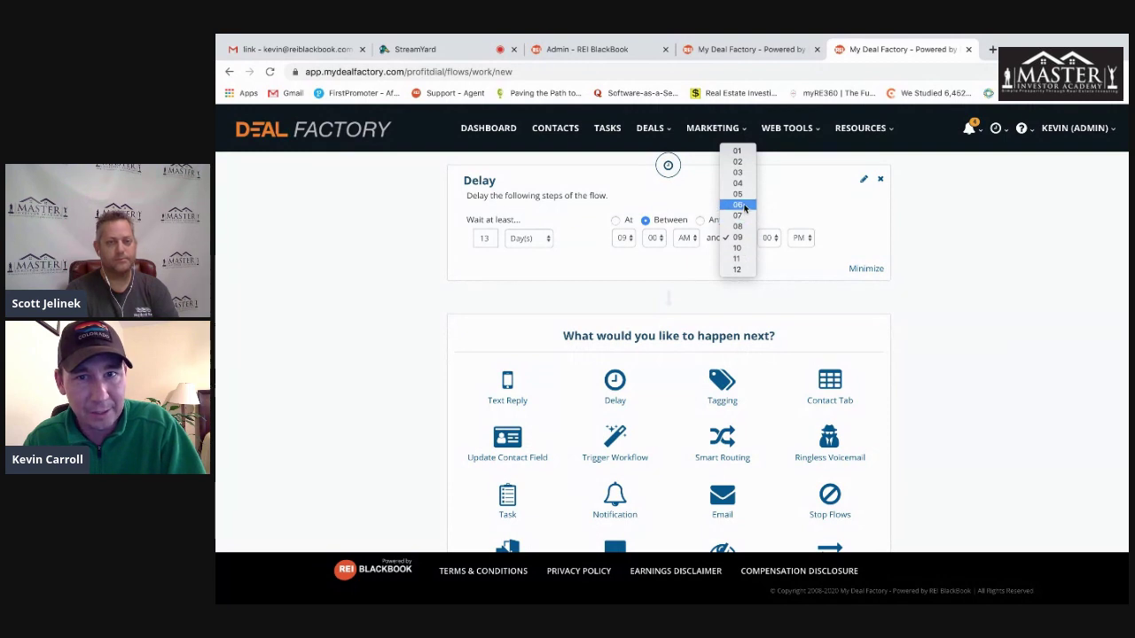
click(986, 246)
scroll(972, 300, down, 2)
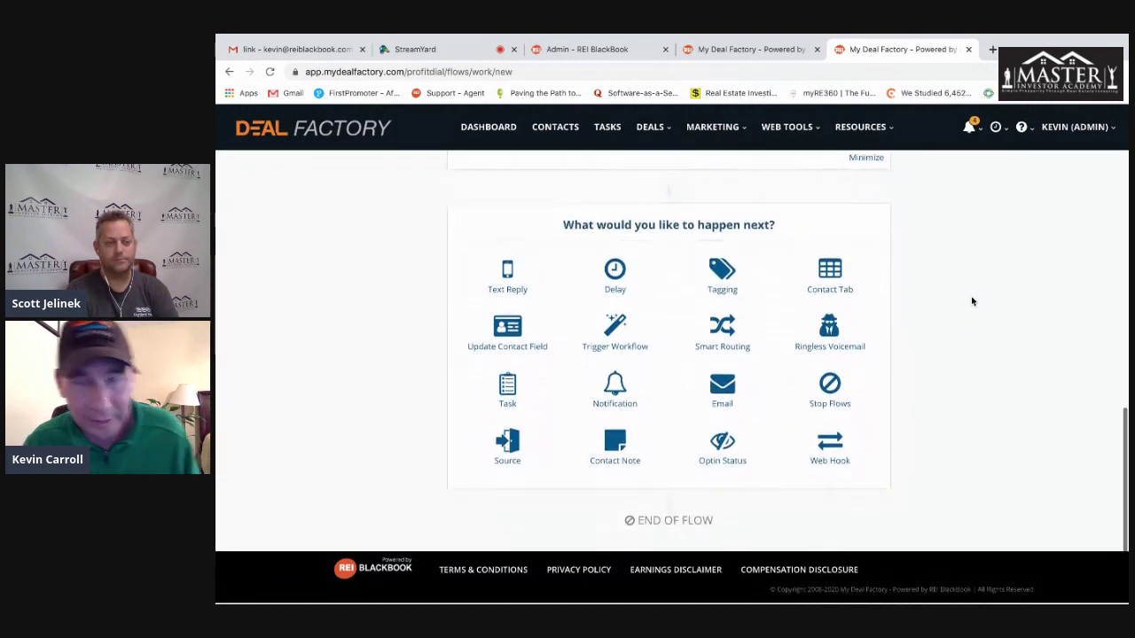
- Add a Ringless Voicemail step using the 'Voicemail Greeting Seller' recording
click(829, 330)
click(625, 352)
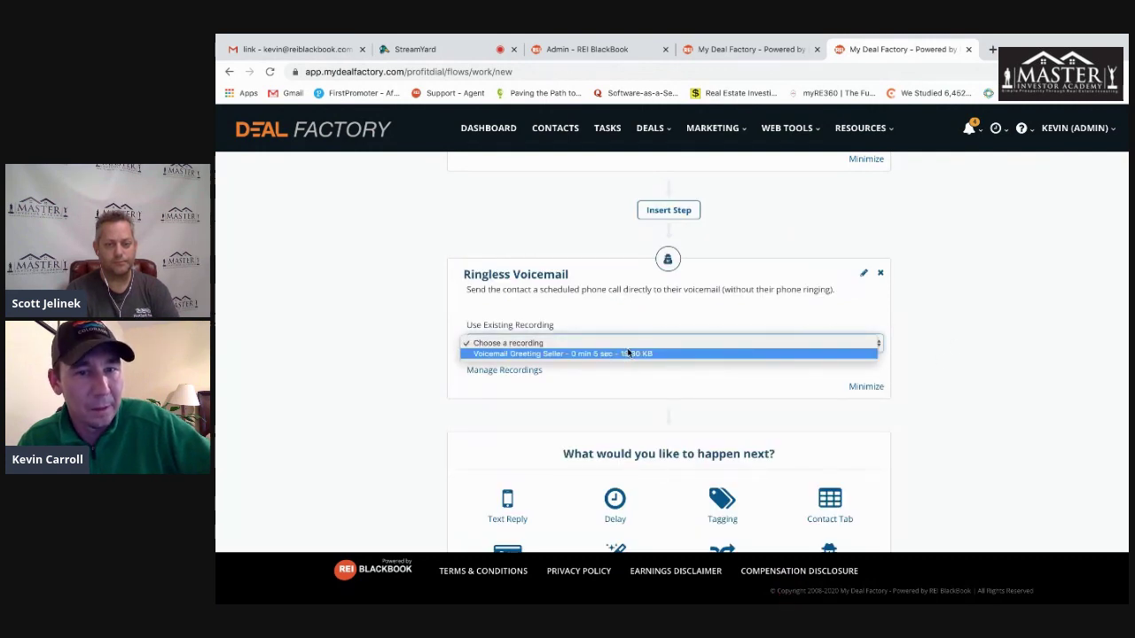
click(625, 354)
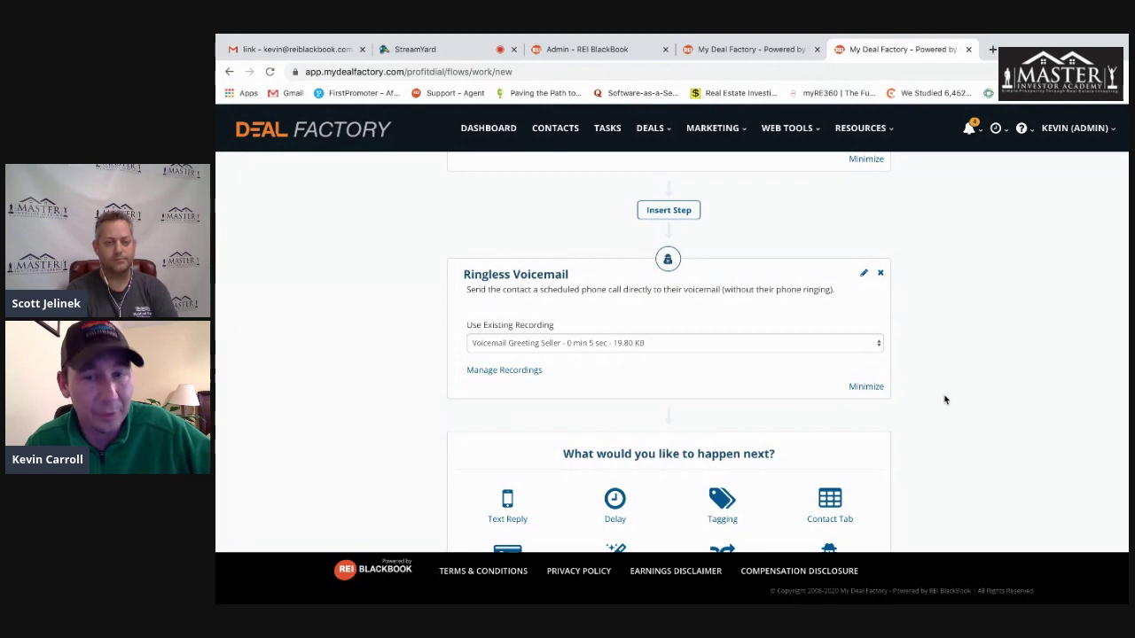
scroll(945, 400, down, 3)
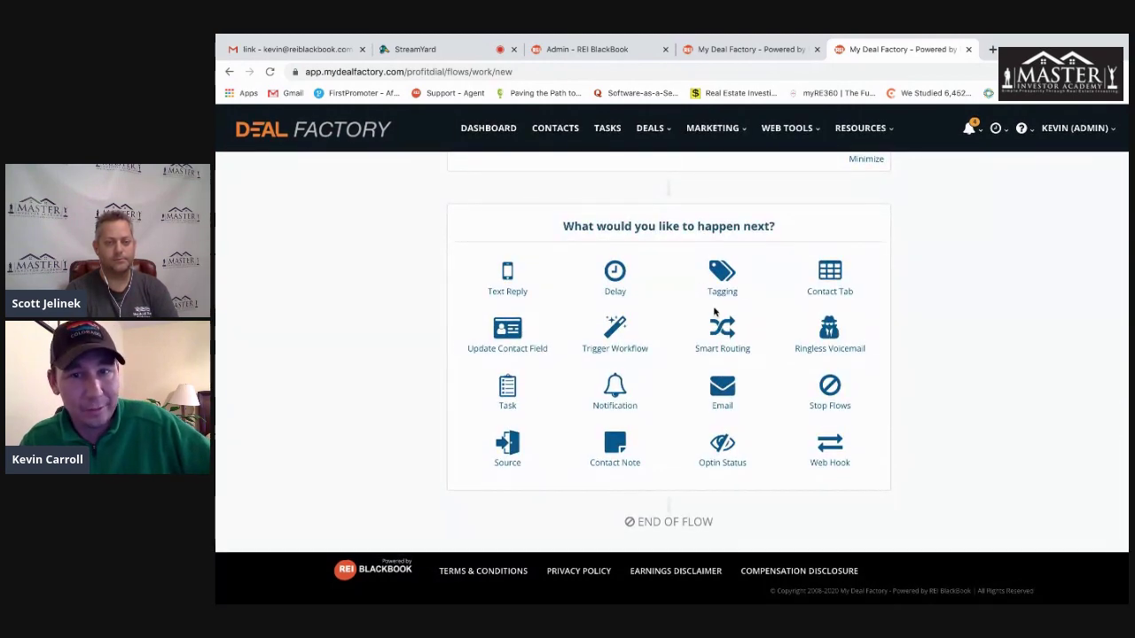
- Add another Delay step waiting 16 days after the voicemail
click(615, 275)
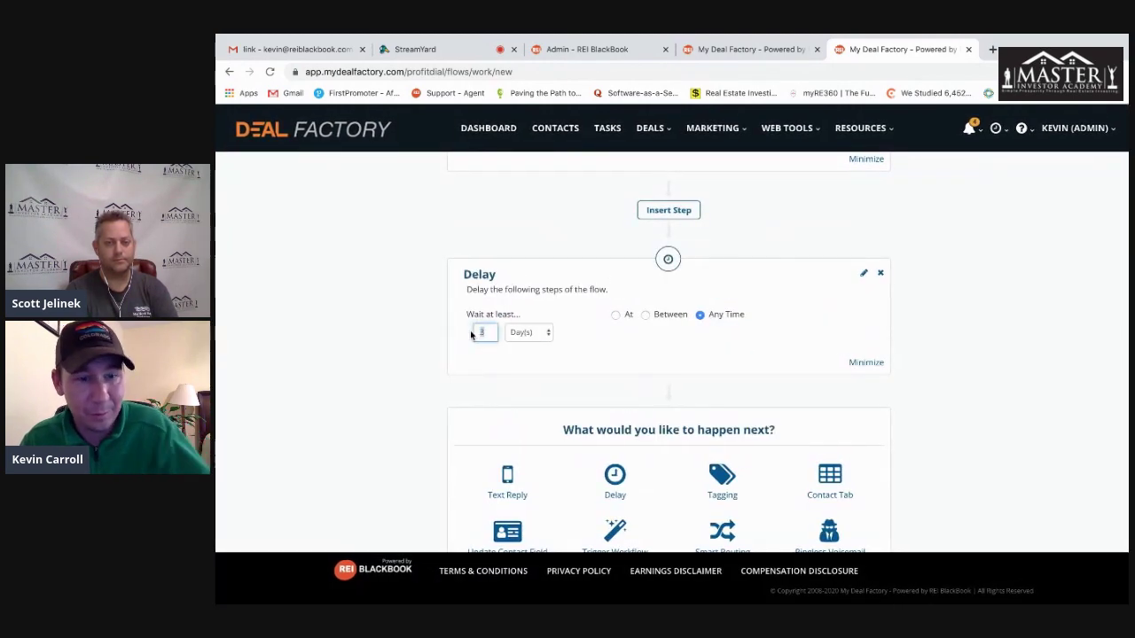
text(16)
click(984, 385)
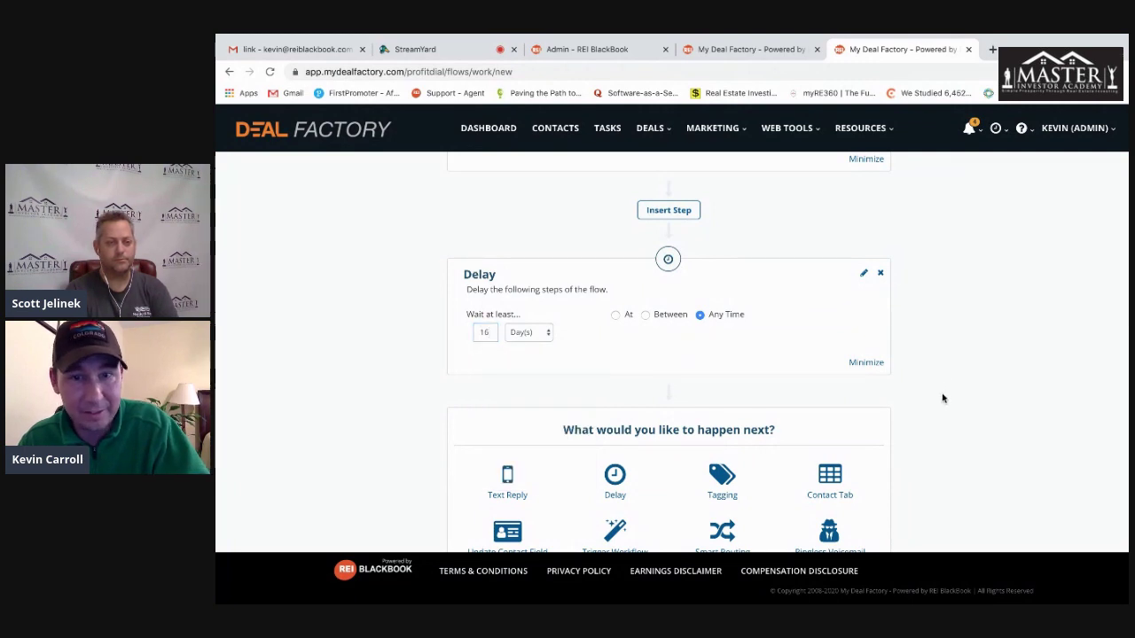
scroll(944, 398, down, 2)
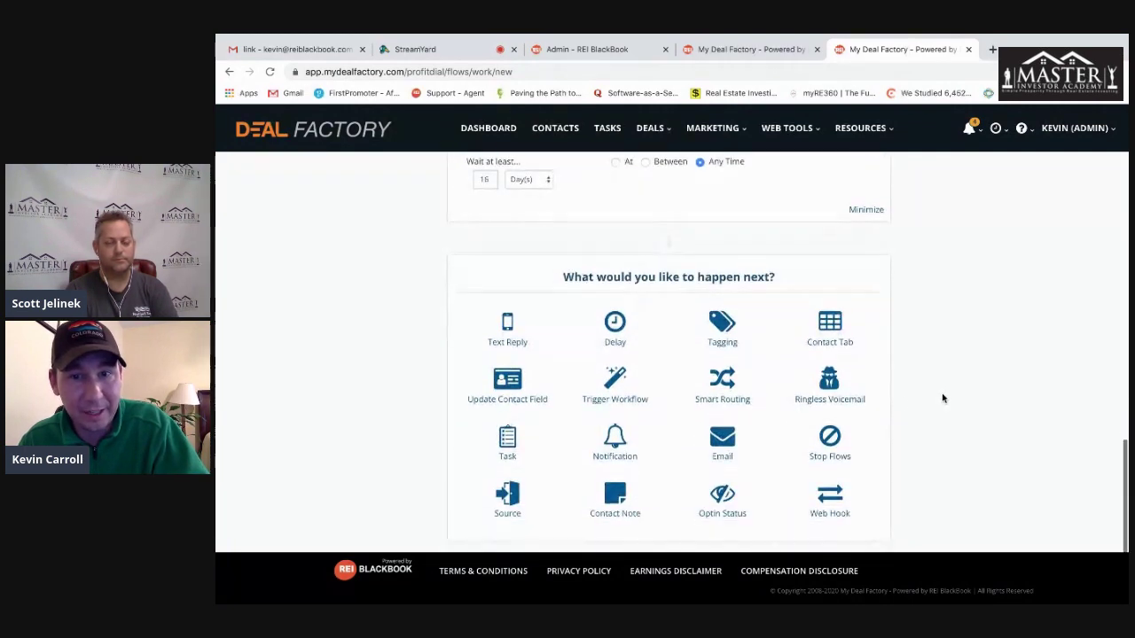
- Add an Email step sent from the demo profile with the 'System: Absentee - Email 2' template
click(721, 441)
click(564, 385)
click(564, 393)
click(676, 476)
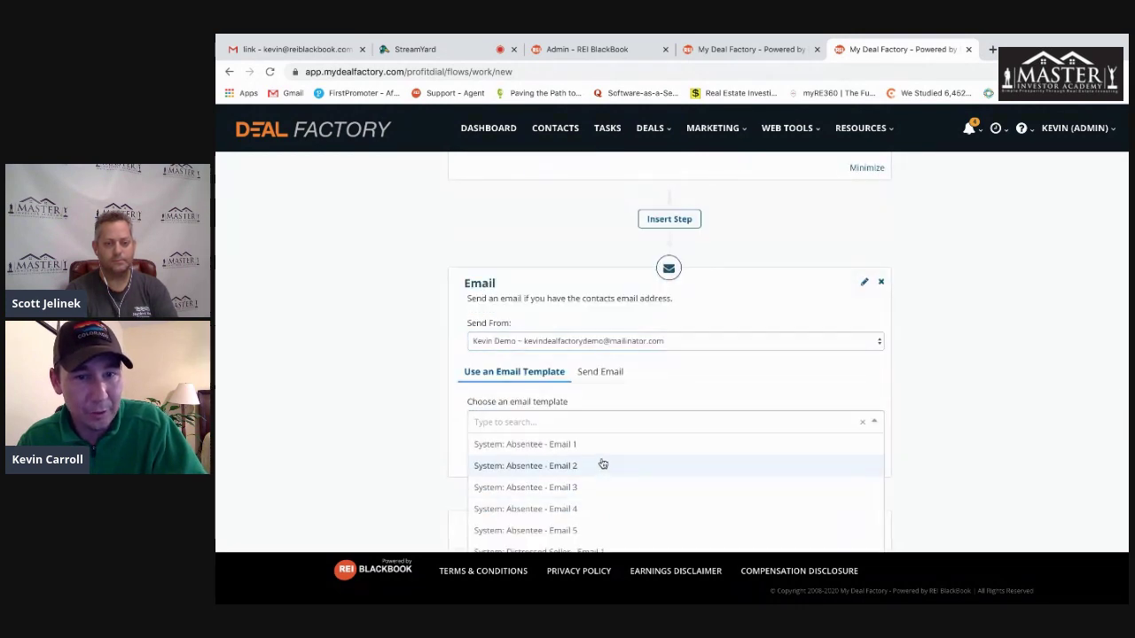
click(599, 467)
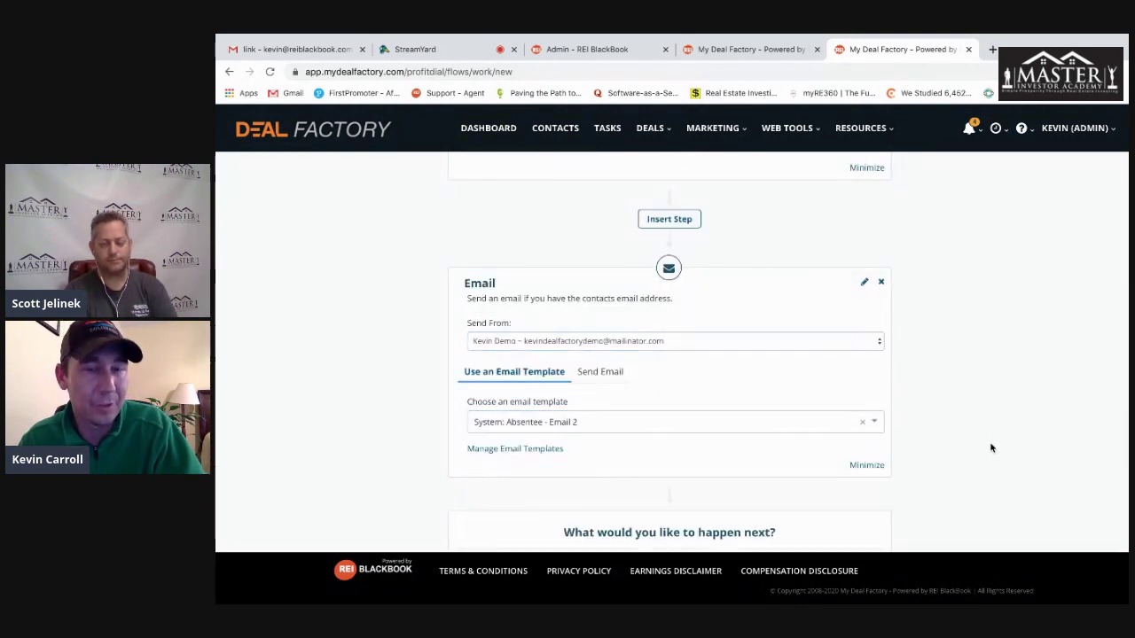
scroll(994, 443, down, 2)
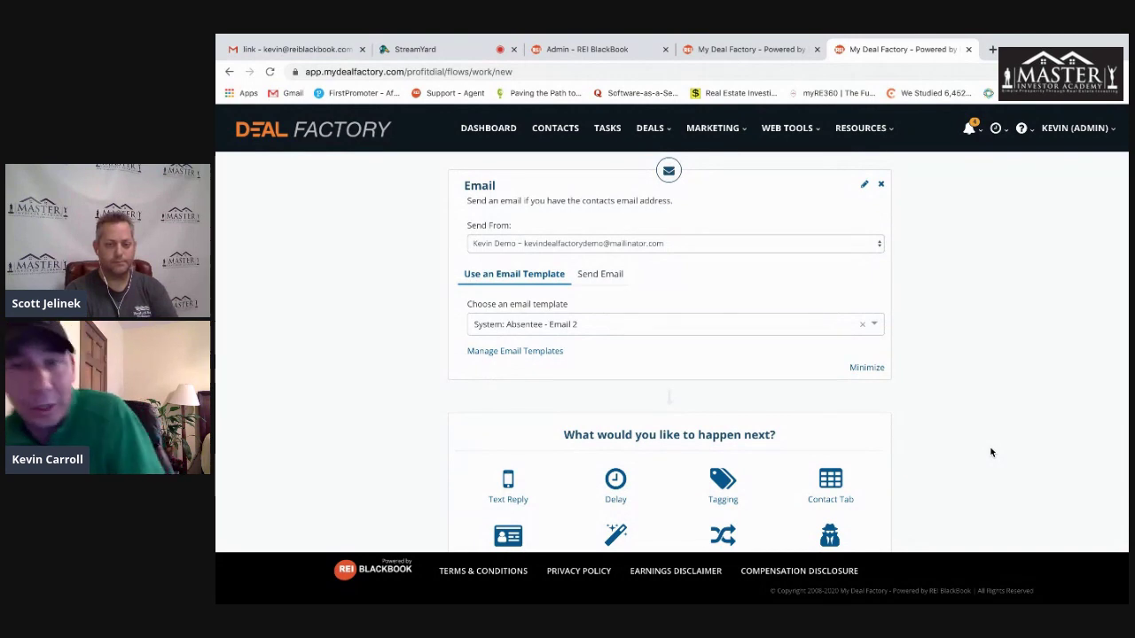
scroll(991, 452, down, 3)
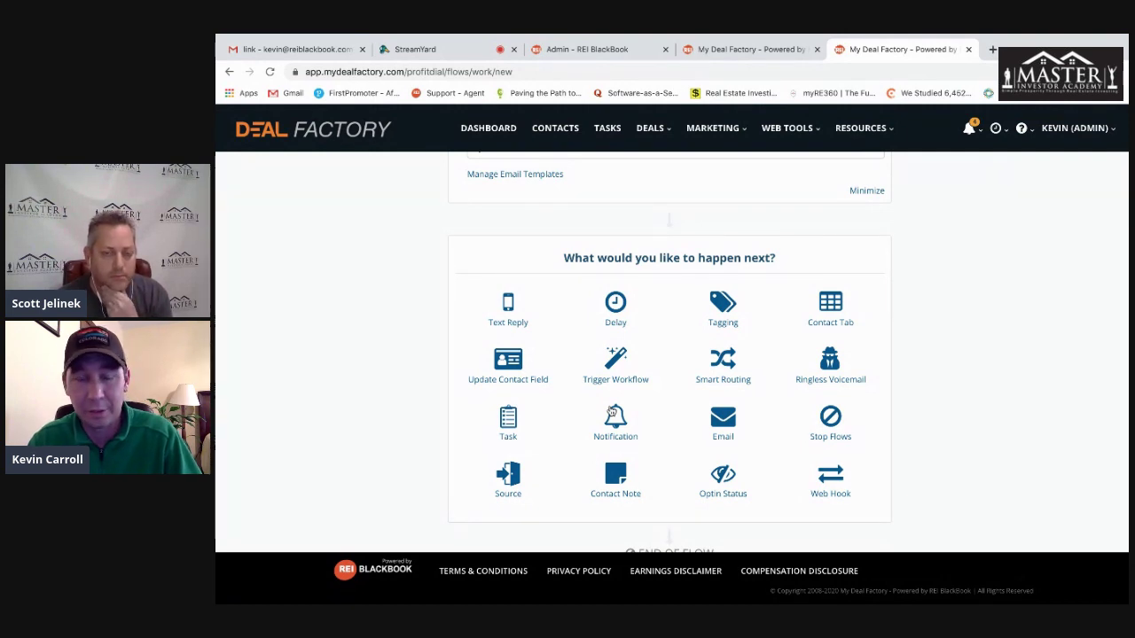
- Close the workflow editor and confirm leaving without saving the flow
scroll(931, 385, up, 2)
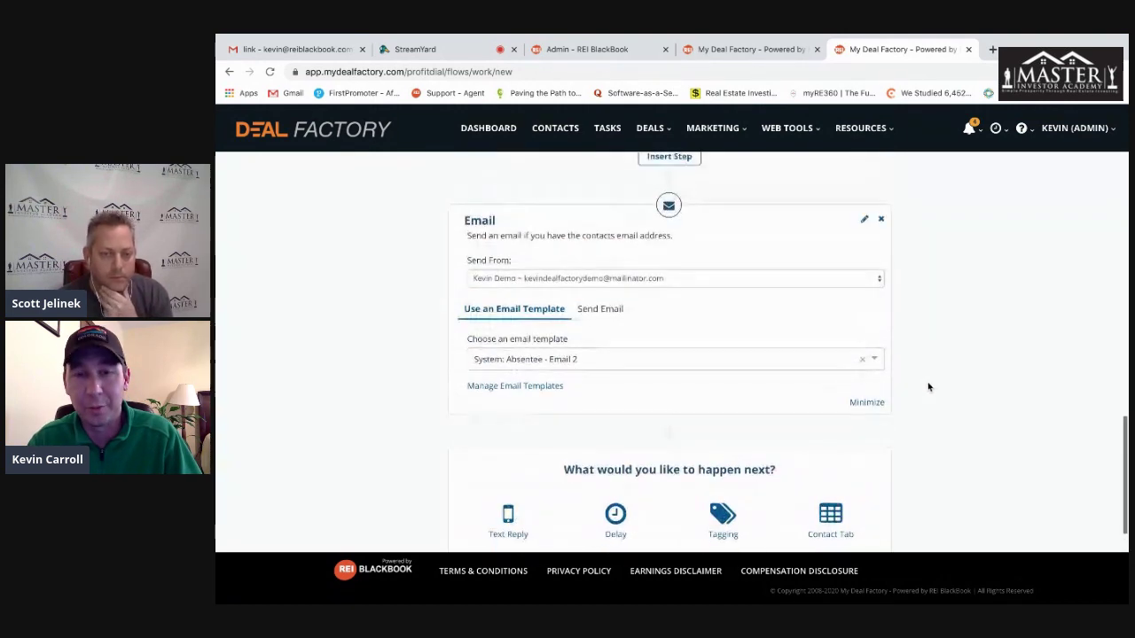
scroll(924, 387, up, 5)
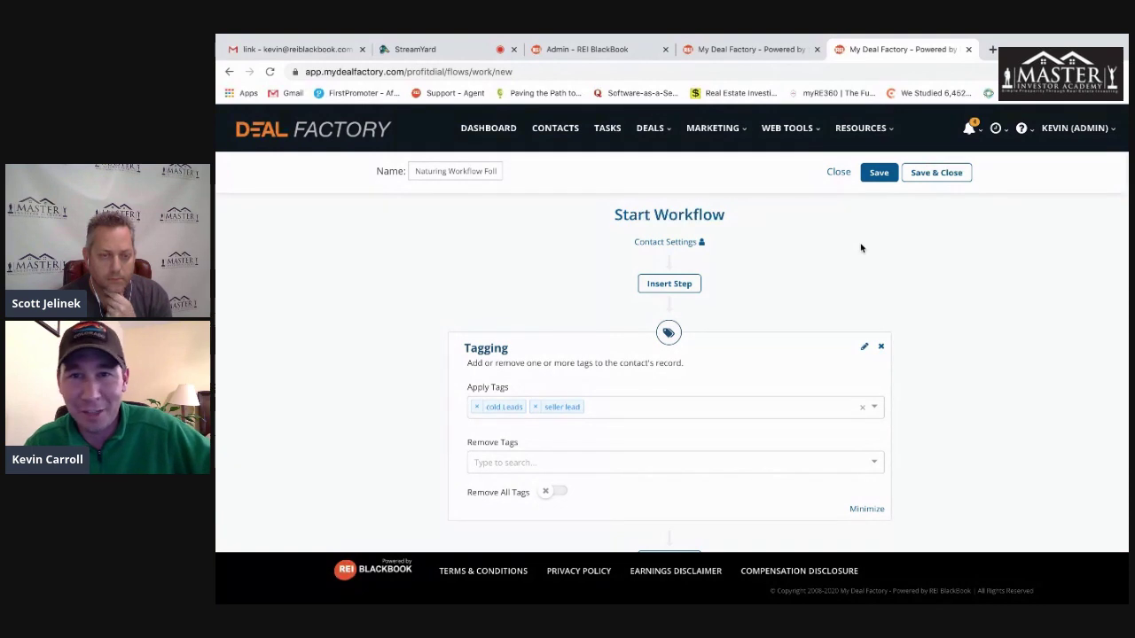
click(839, 173)
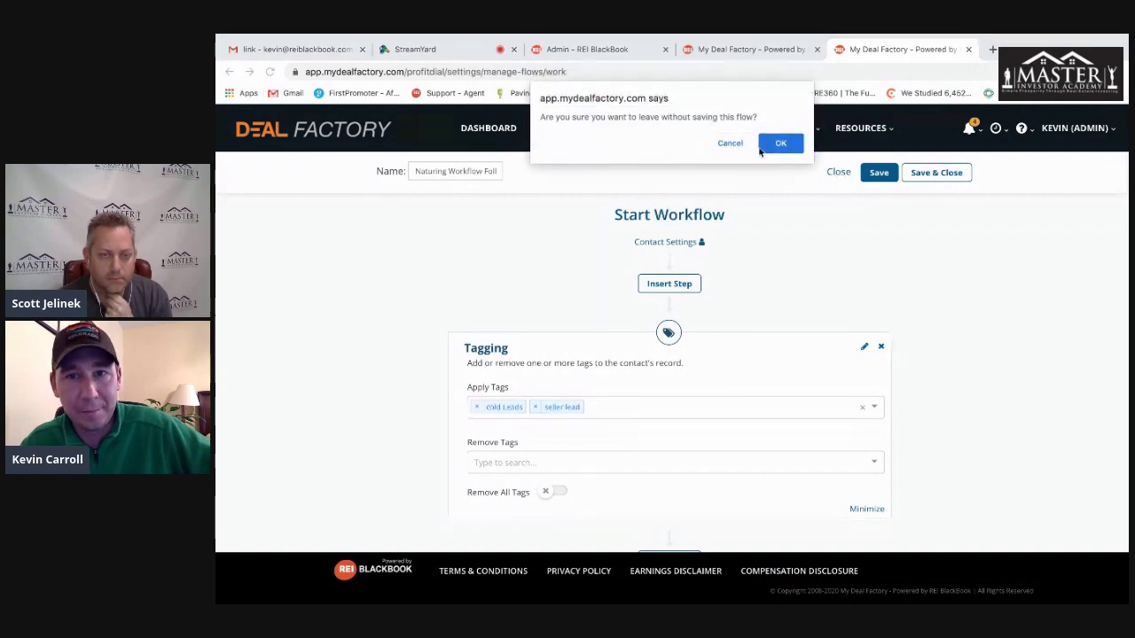
click(773, 144)
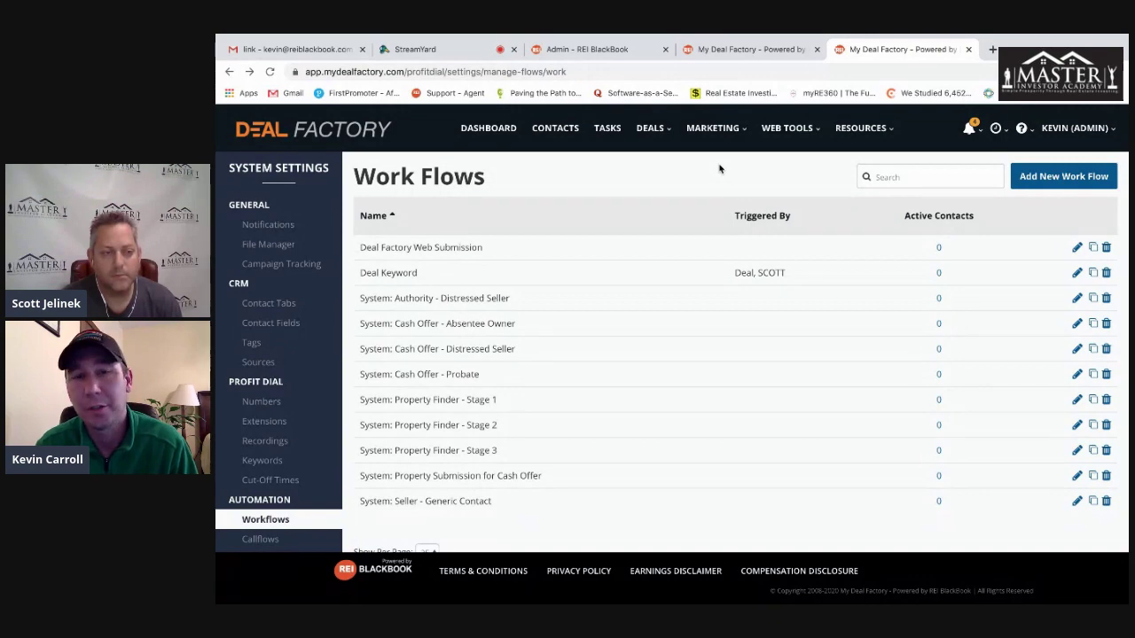
- Open the 'Deal Factory Property Submission Form' from Web Tools > Web Forms
click(786, 128)
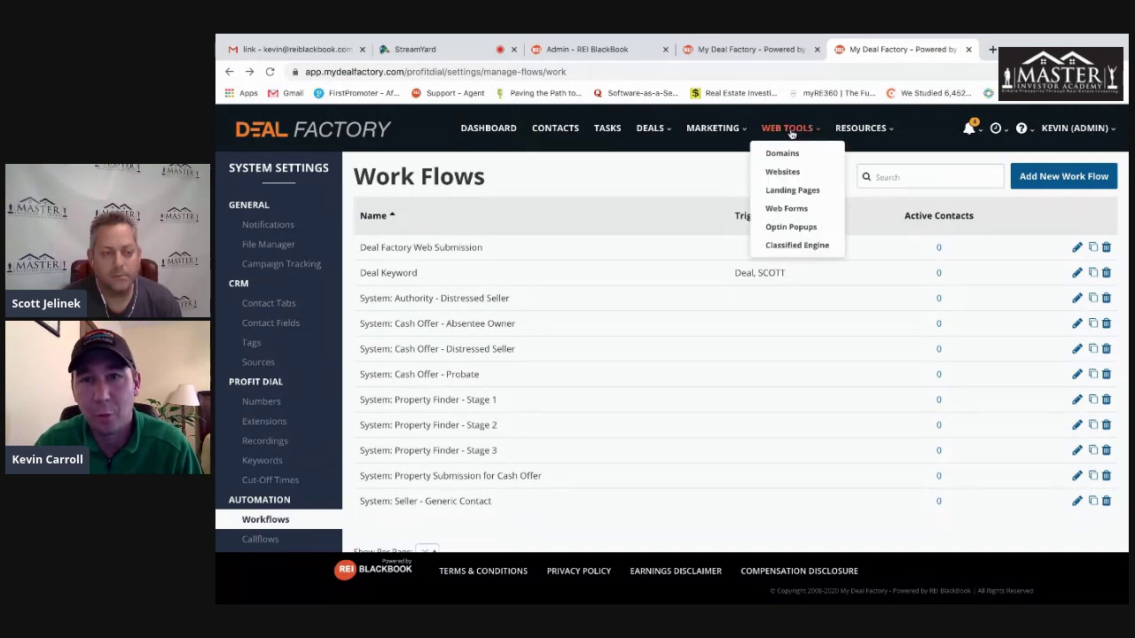
click(786, 210)
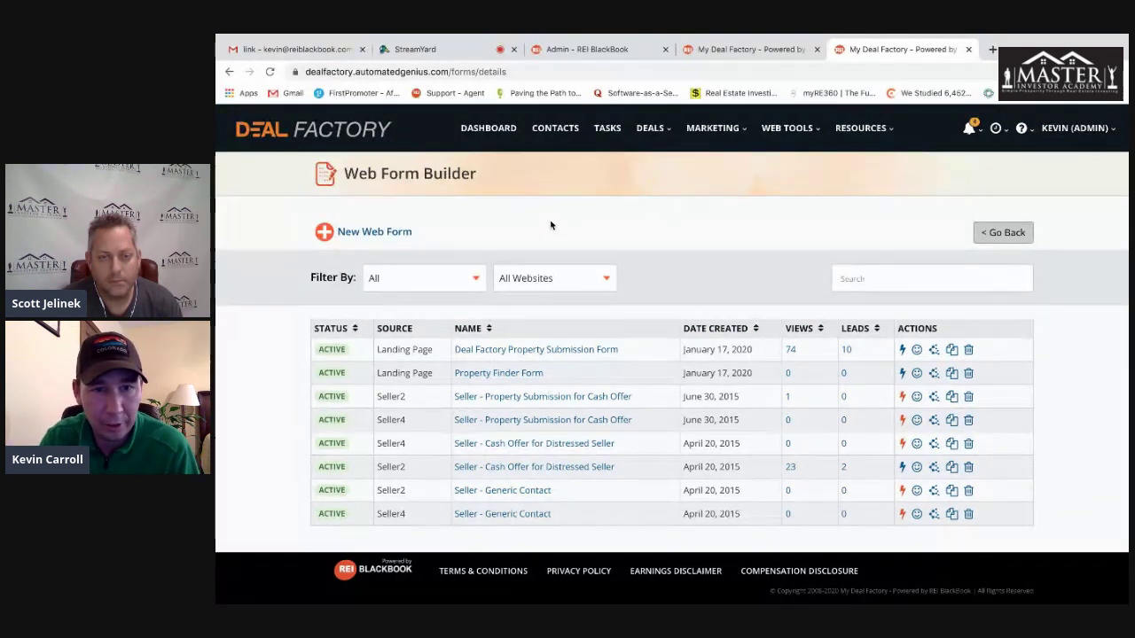
click(588, 351)
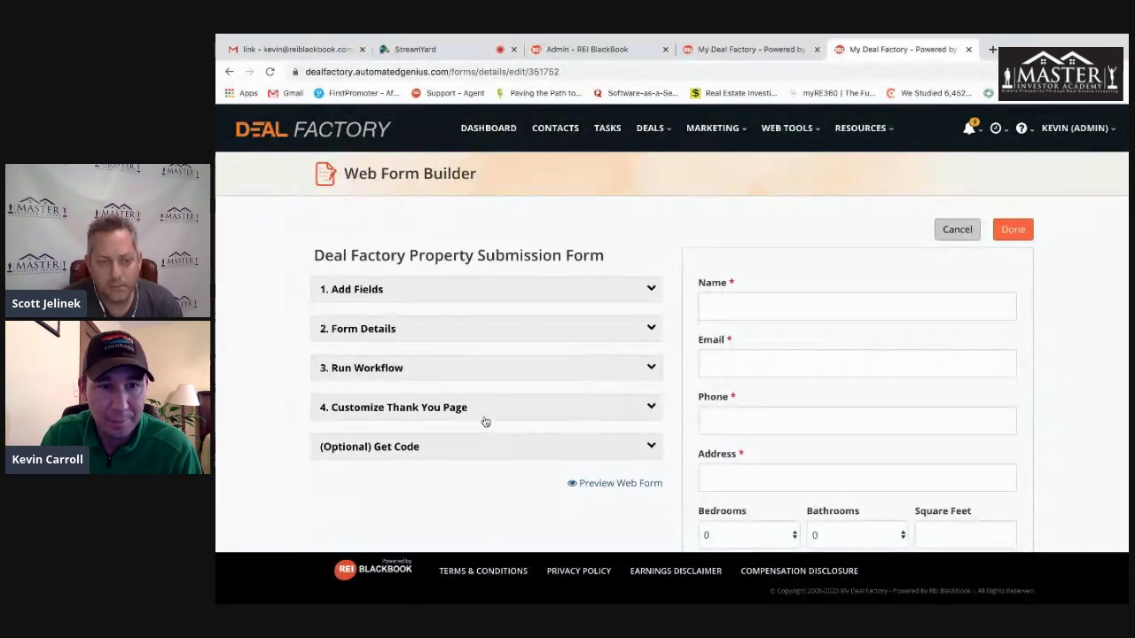
- Expand (Optional) Get Code and select the entire script embed code
click(504, 448)
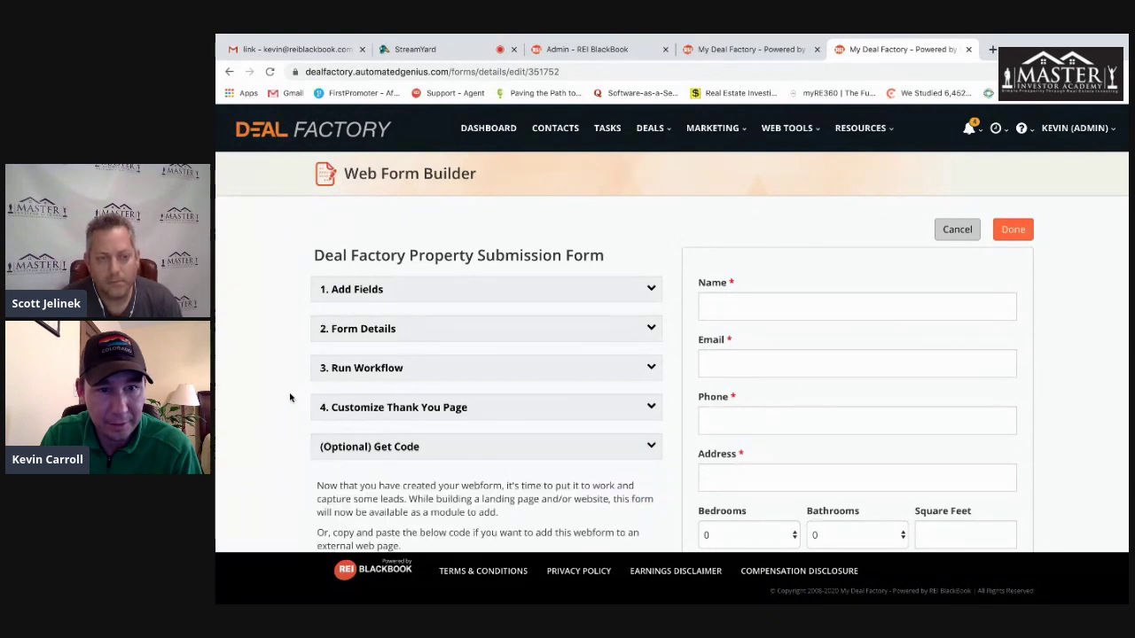
scroll(289, 398, down, 3)
click(383, 360)
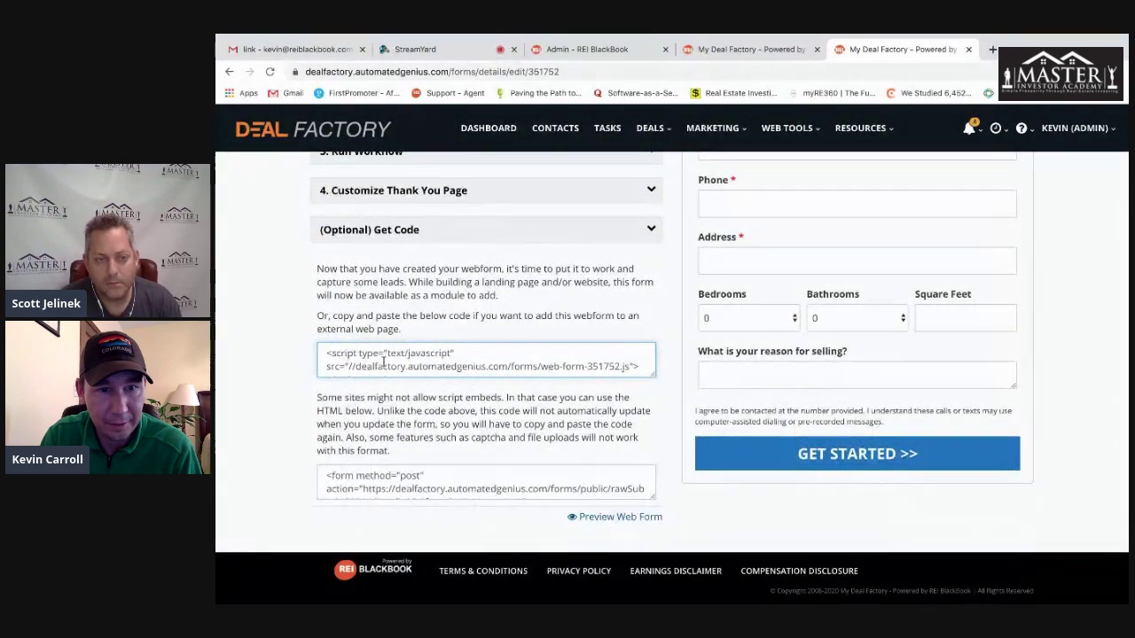
key(super+a)
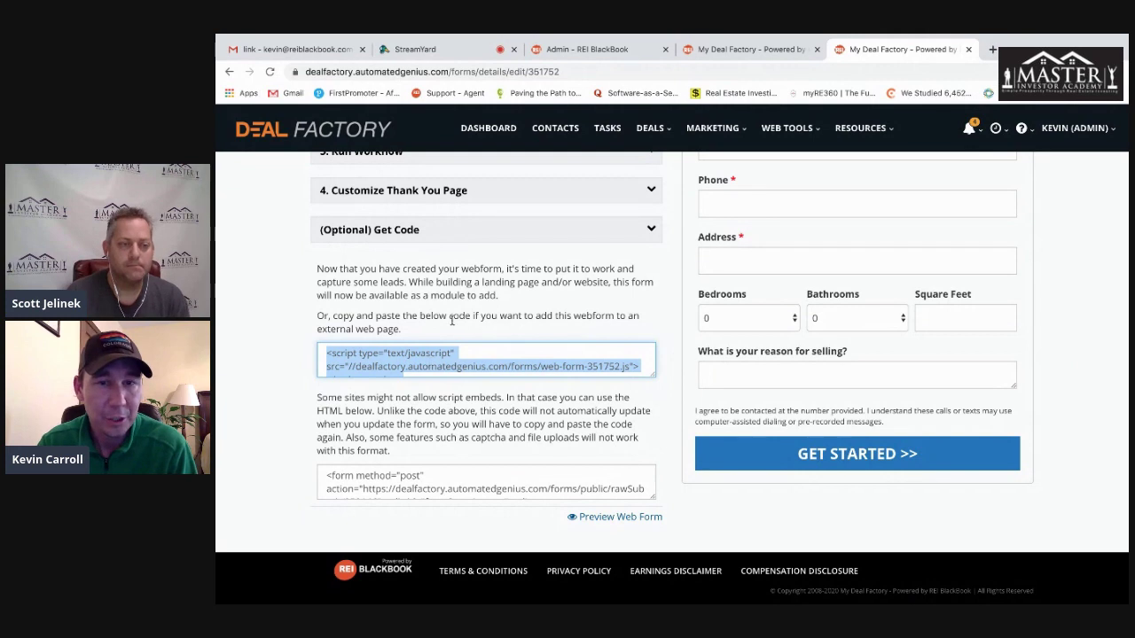
scroll(623, 321, up, 1)
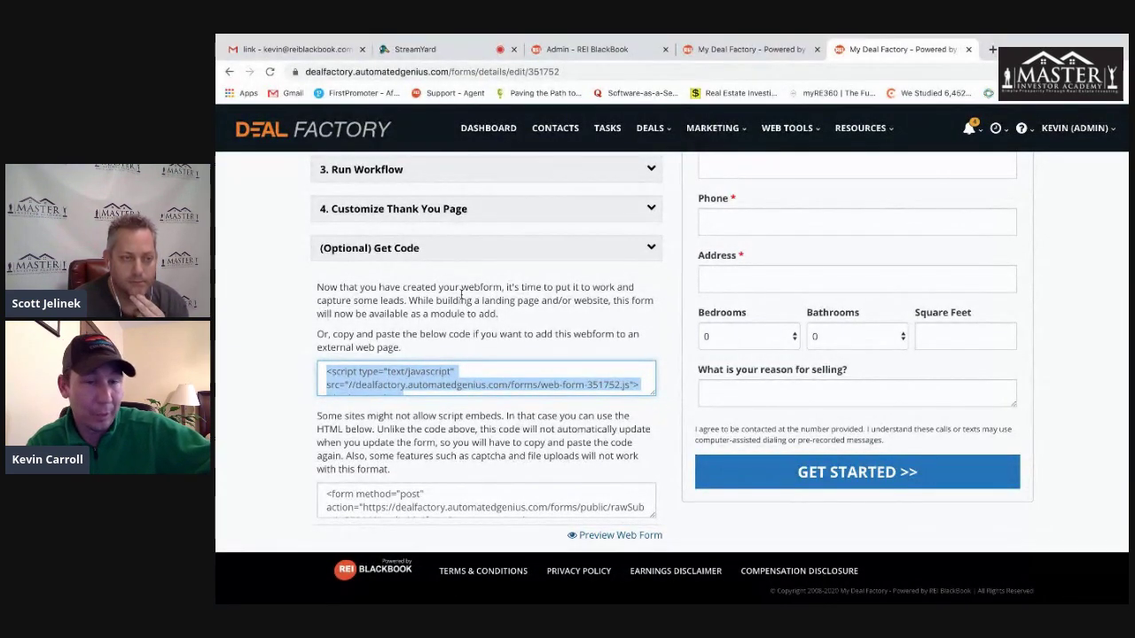
scroll(475, 295, up, 2)
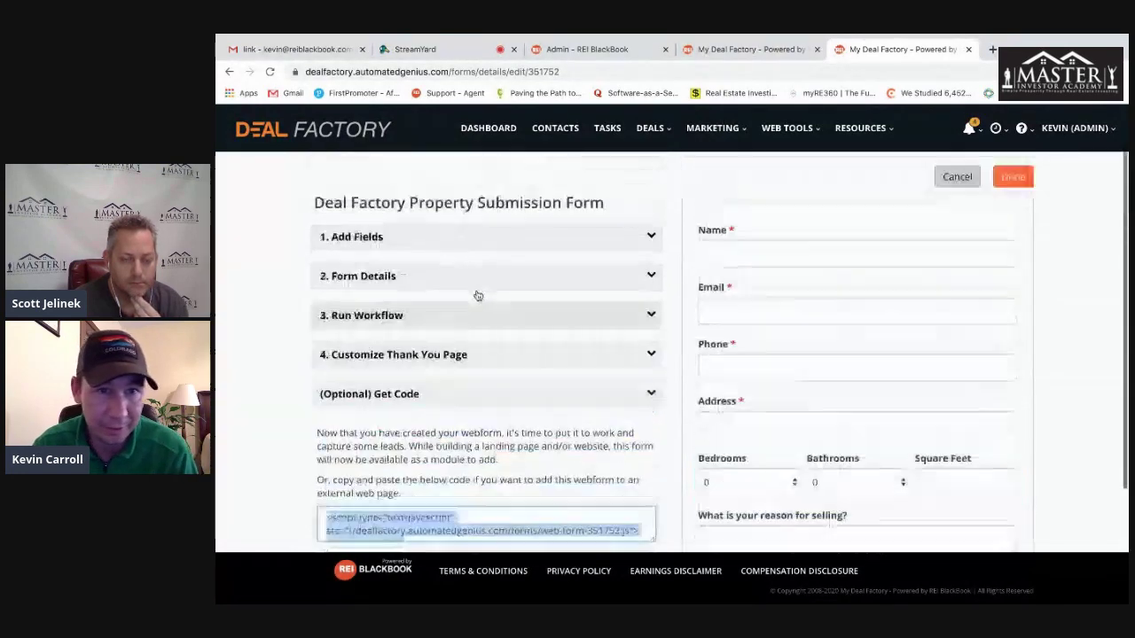
scroll(478, 295, up, 1)
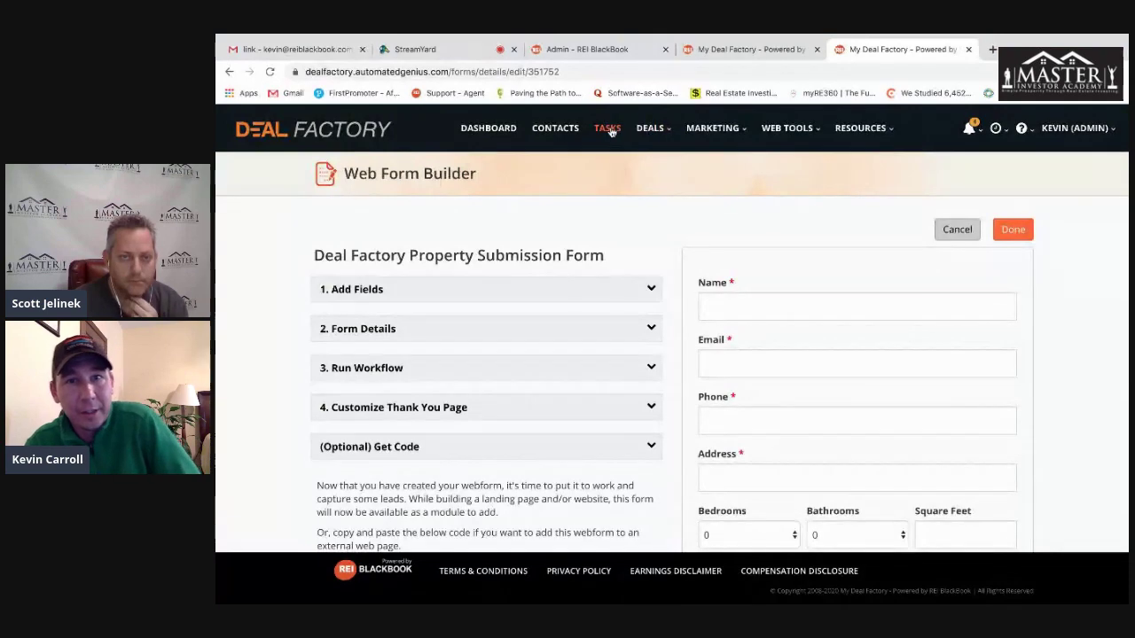
- From the Contacts page, open the conversation of the newest 'Text Received' notification
click(545, 129)
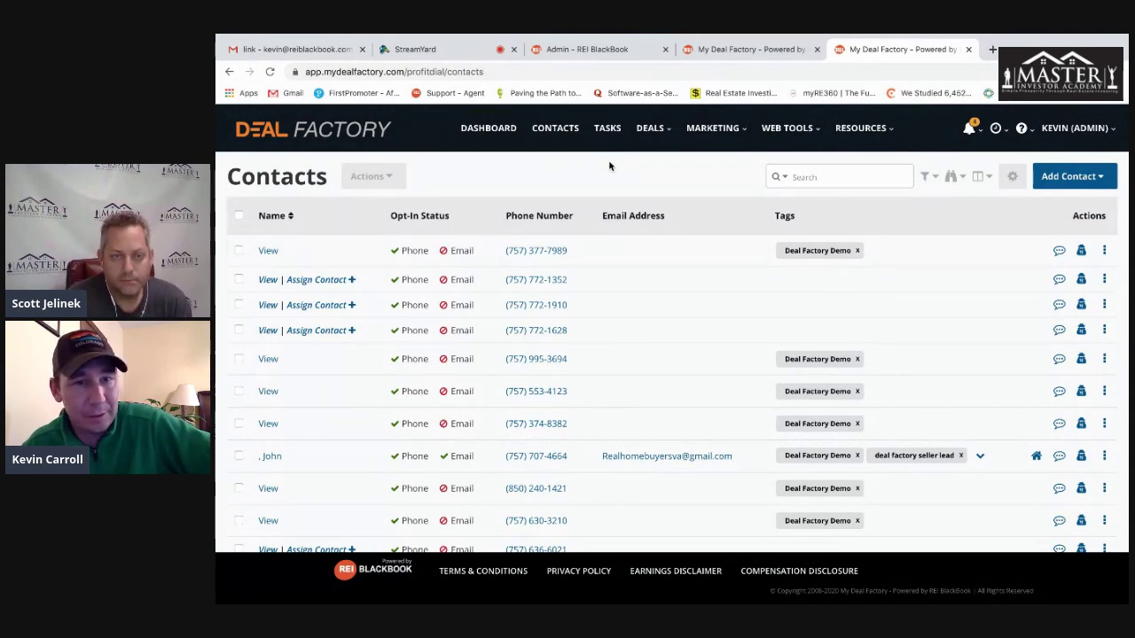
scroll(616, 183, down, 2)
scroll(618, 183, up, 3)
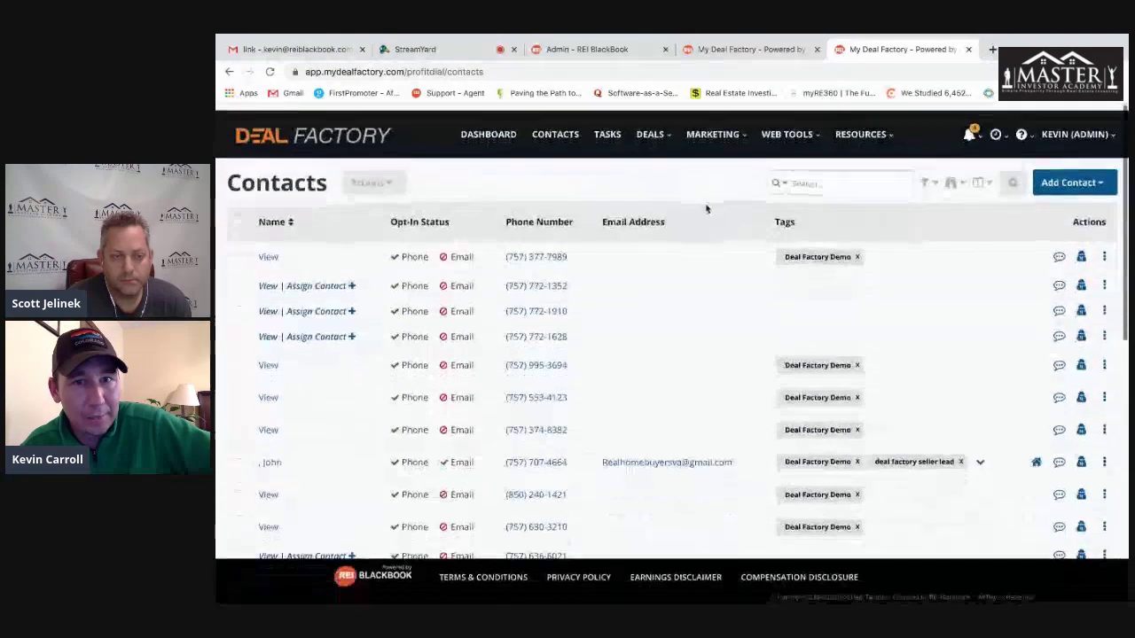
click(980, 128)
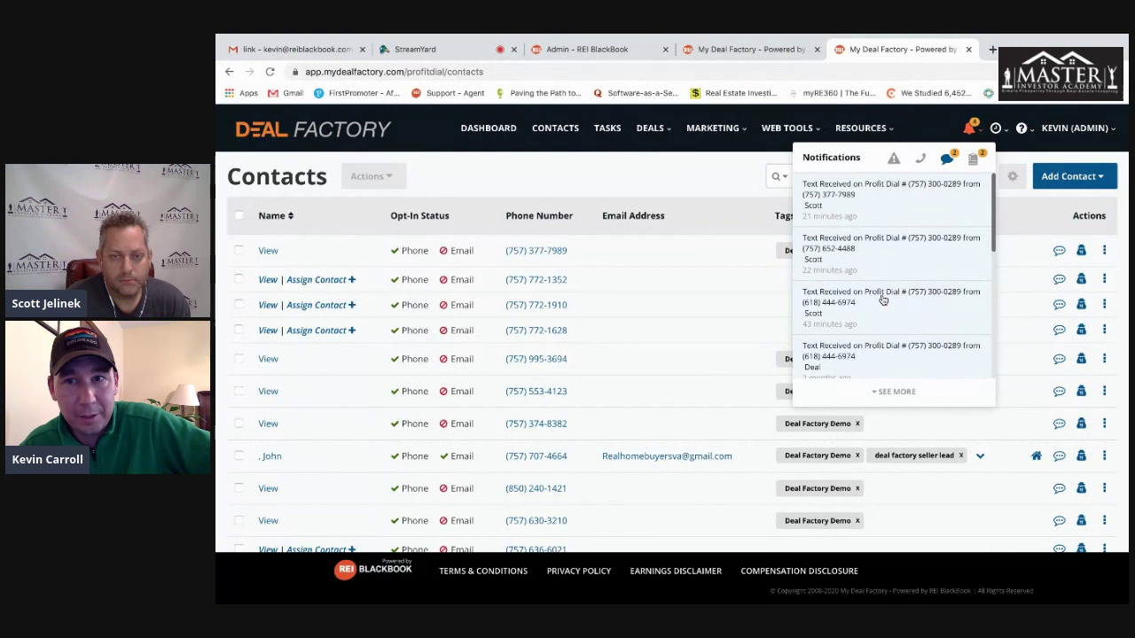
scroll(872, 294, down, 1)
scroll(868, 293, up, 1)
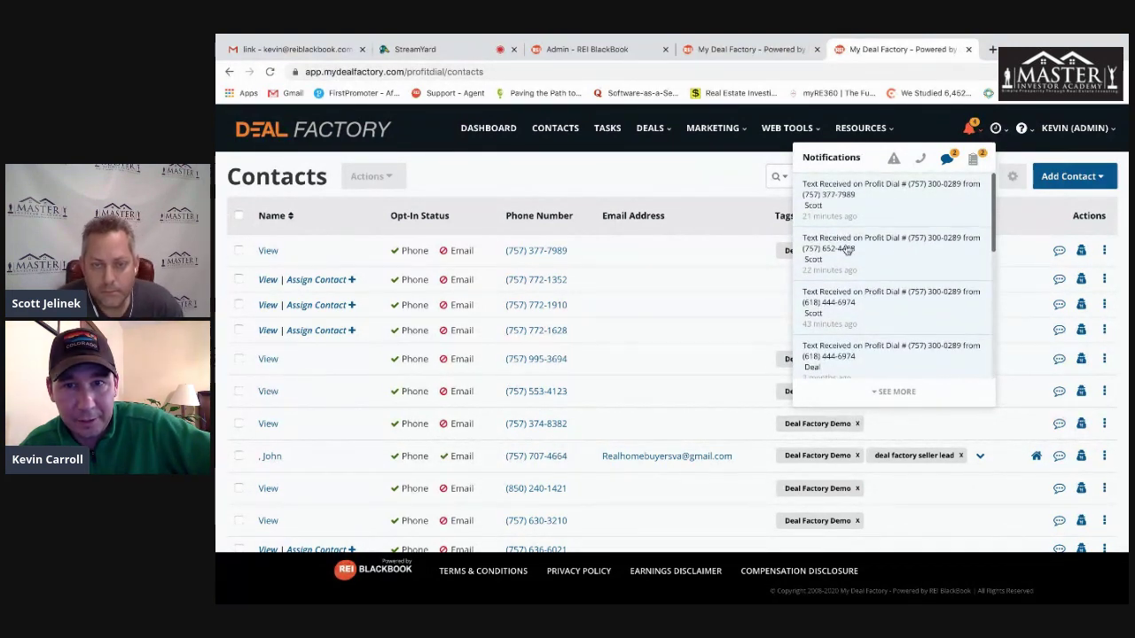
click(851, 195)
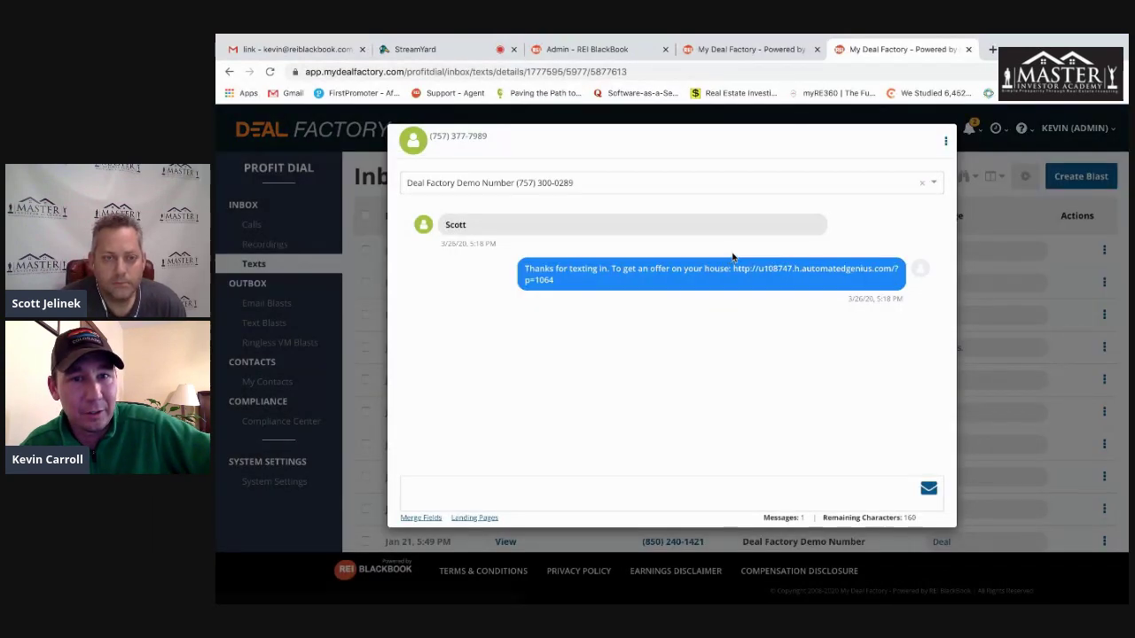
- Send the reply 'Thank you again for texting.' and close the conversation
click(625, 488)
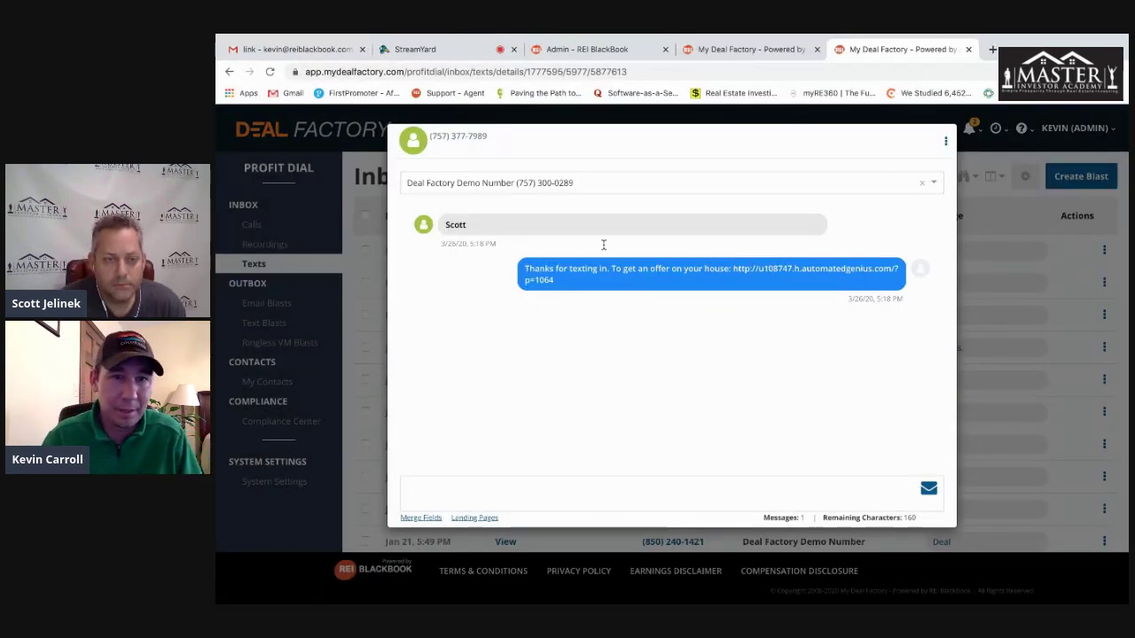
text(Thank you again fo)
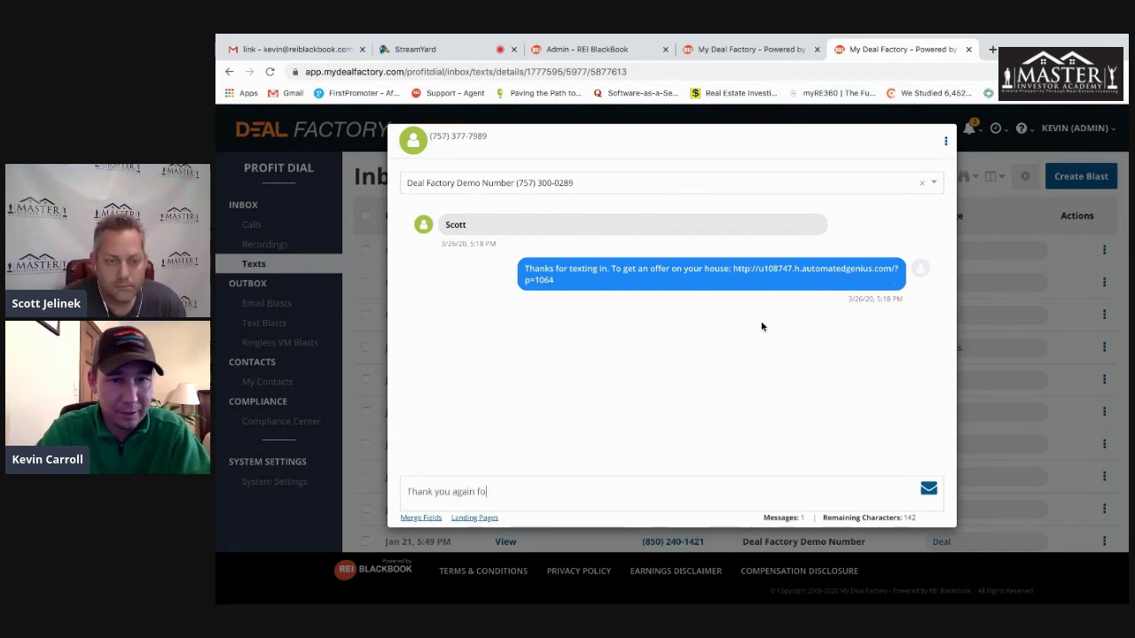
text(r texting.  have a great day)
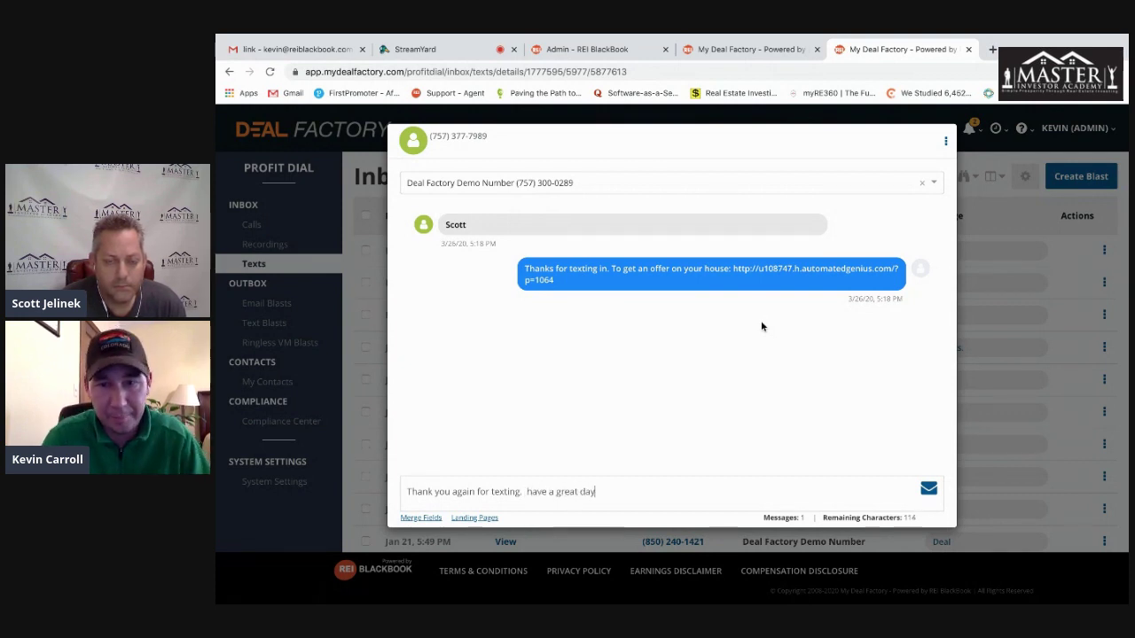
click(938, 488)
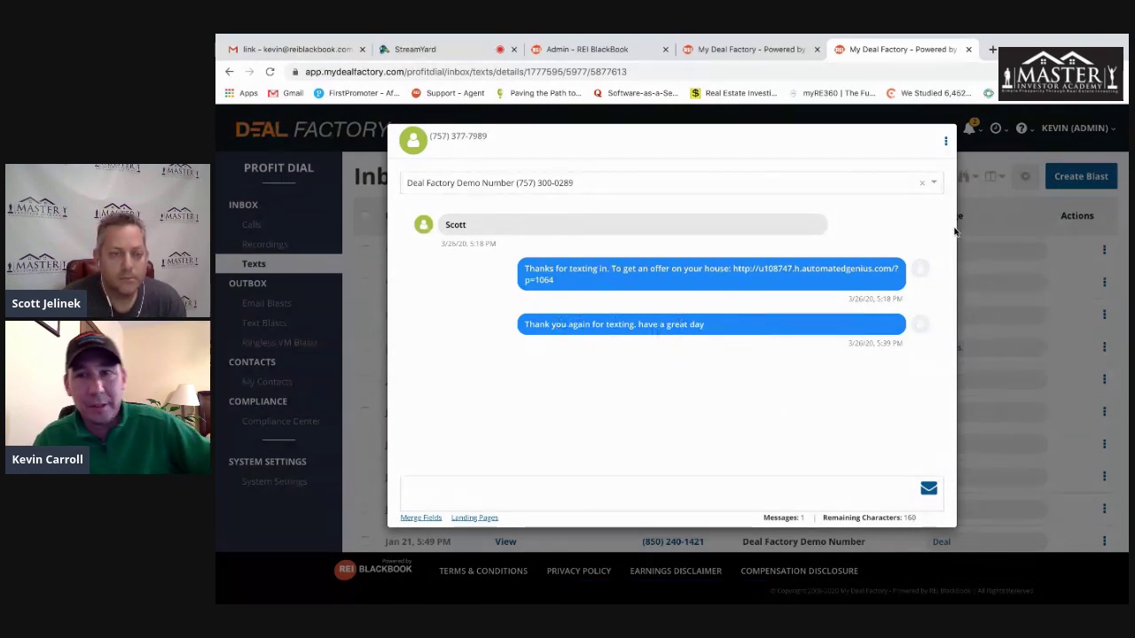
click(991, 218)
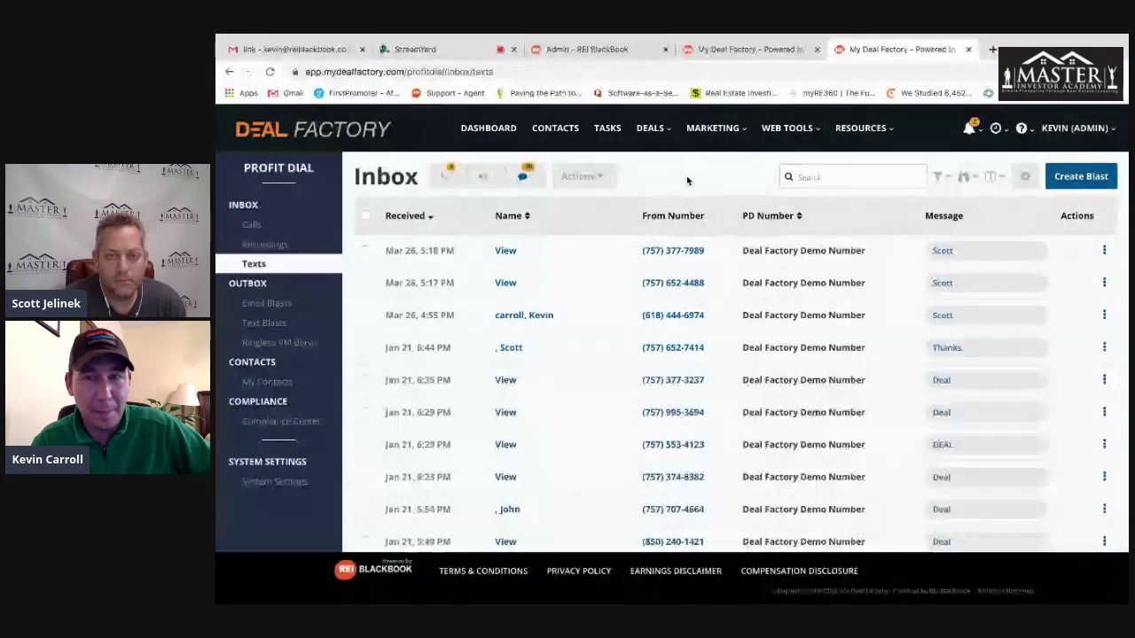
- Glance at recent notifications, then open the Call Contact dialog for the contact who texted
click(970, 128)
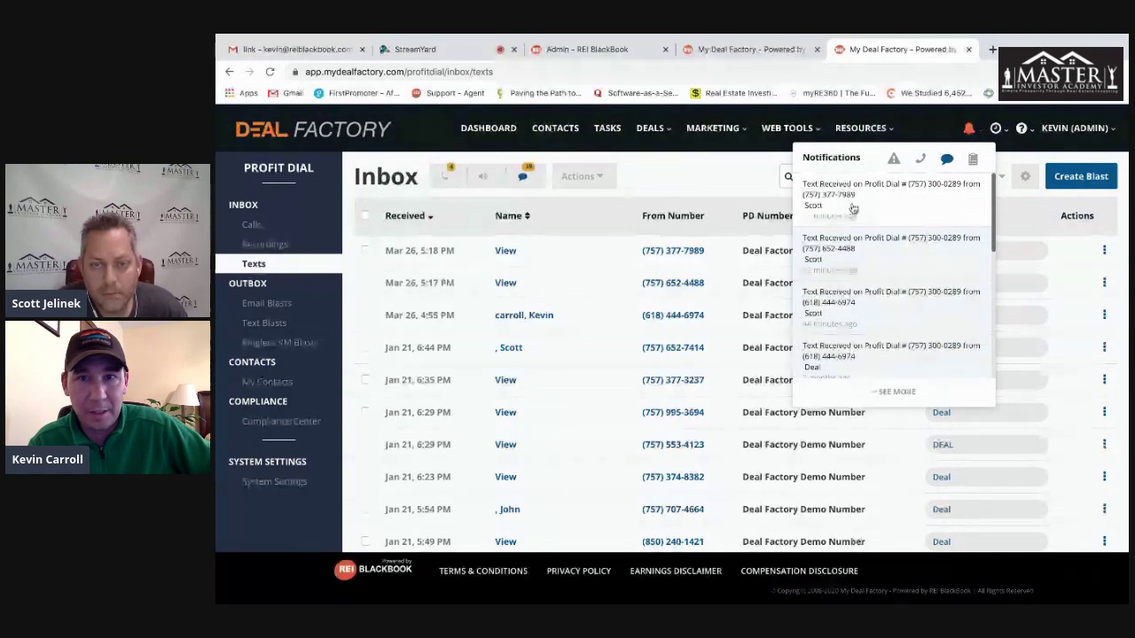
click(721, 197)
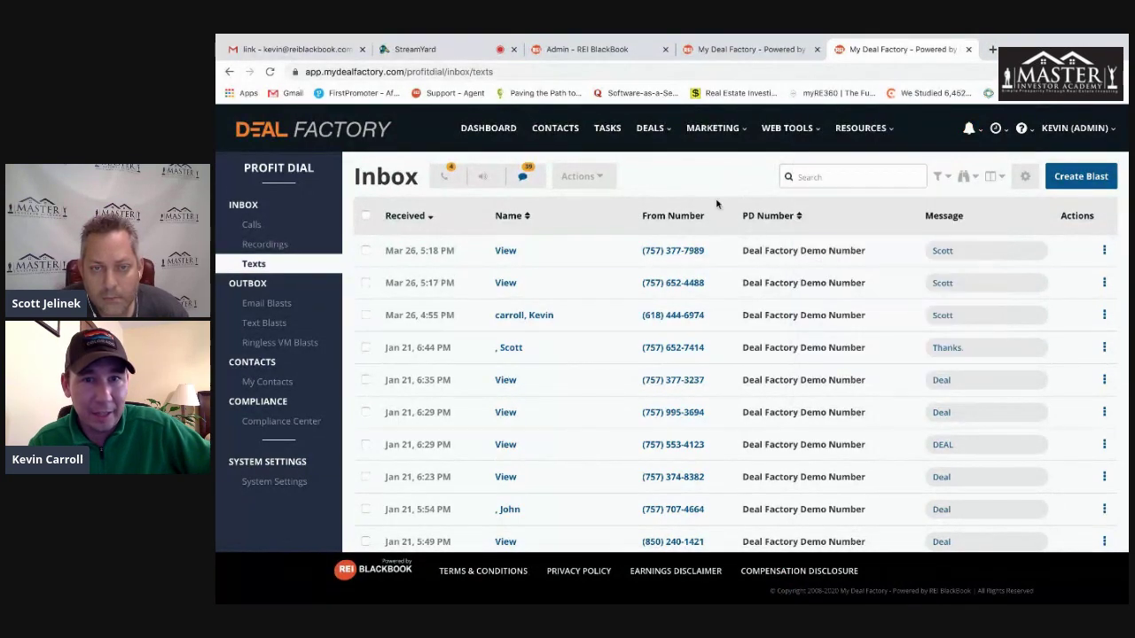
click(673, 251)
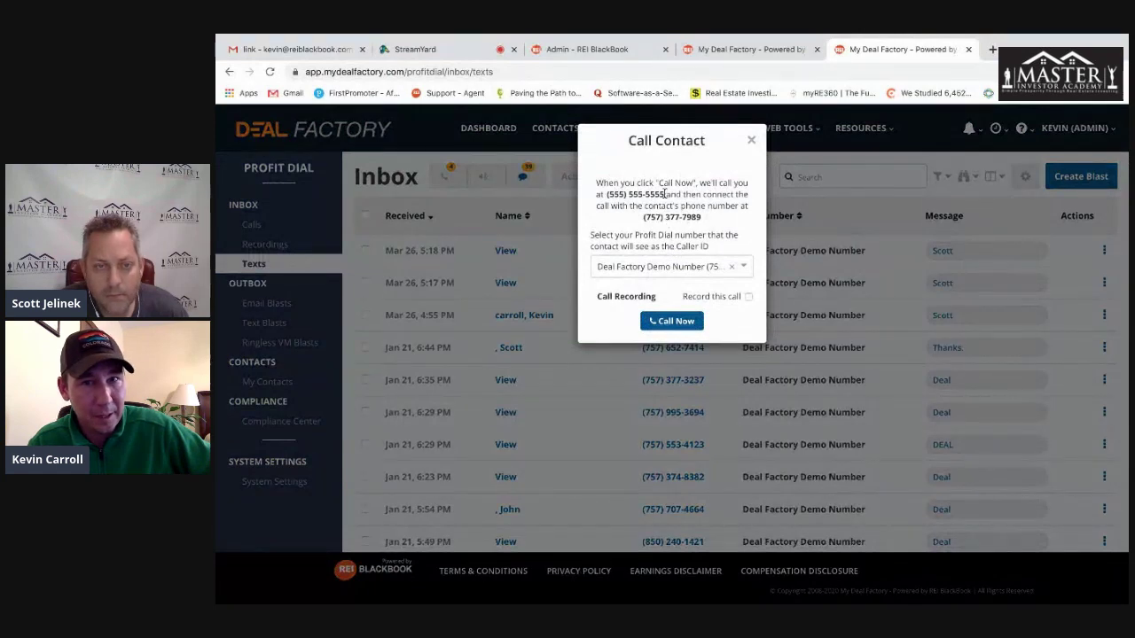
drag(665, 194, 596, 183)
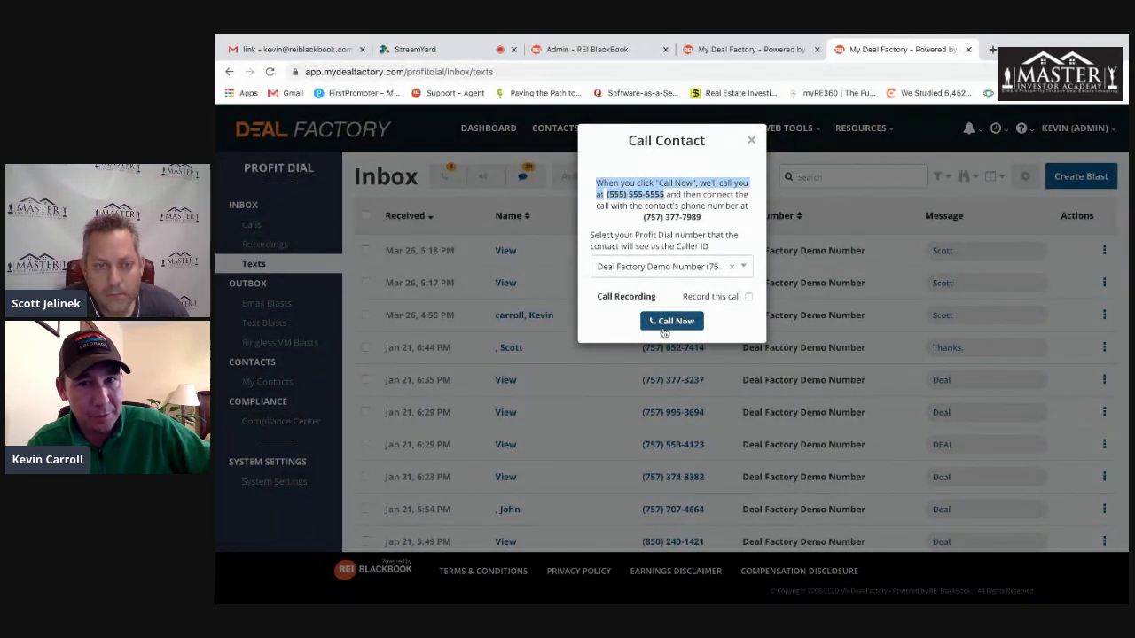
click(666, 191)
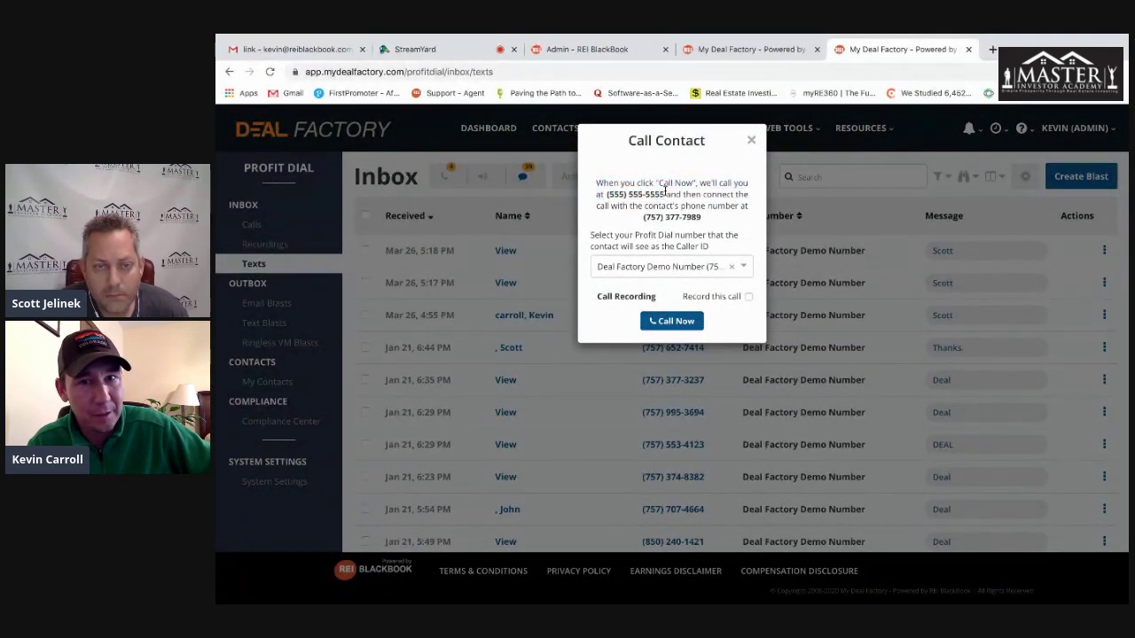
drag(662, 195, 606, 197)
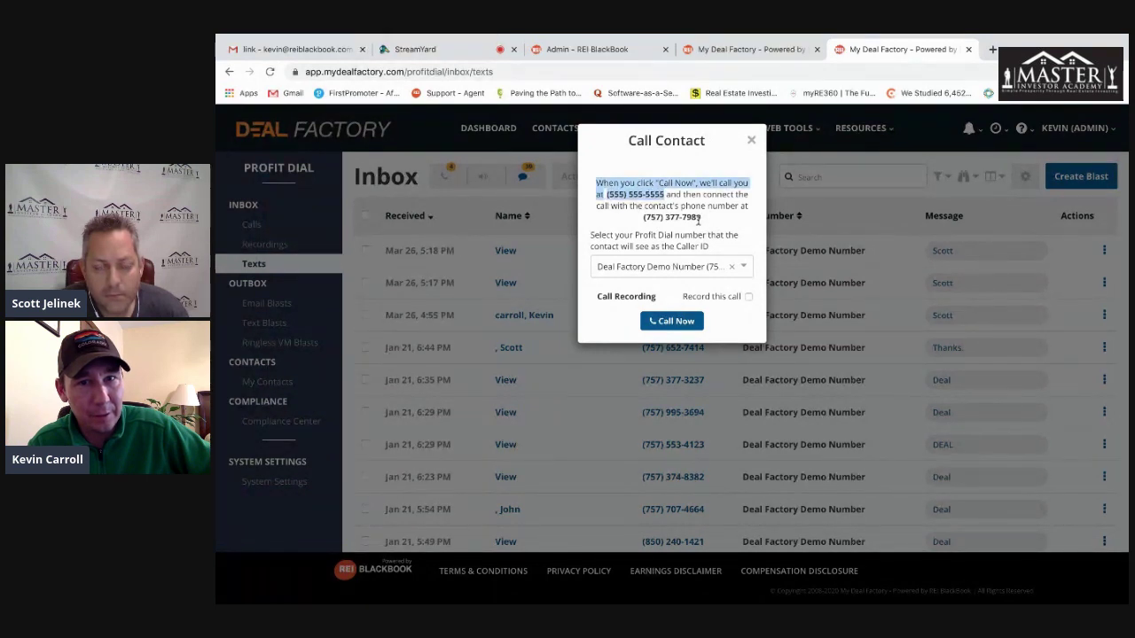
- Keep Deal Factory Demo Number as caller ID, tick Record this call, and close without calling
drag(702, 218, 642, 221)
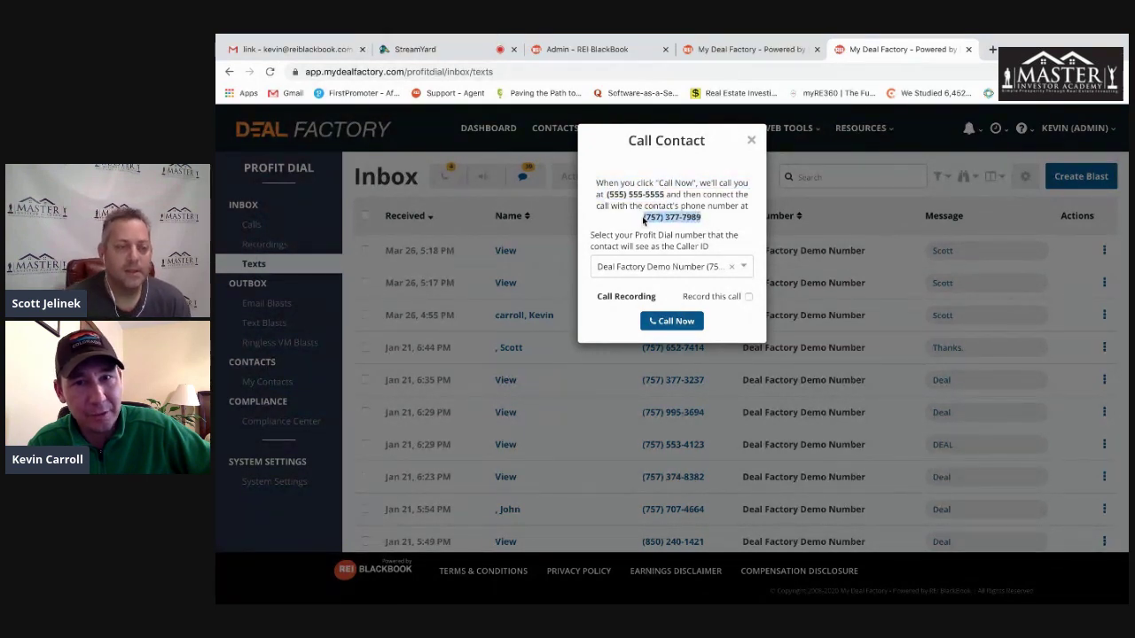
click(746, 267)
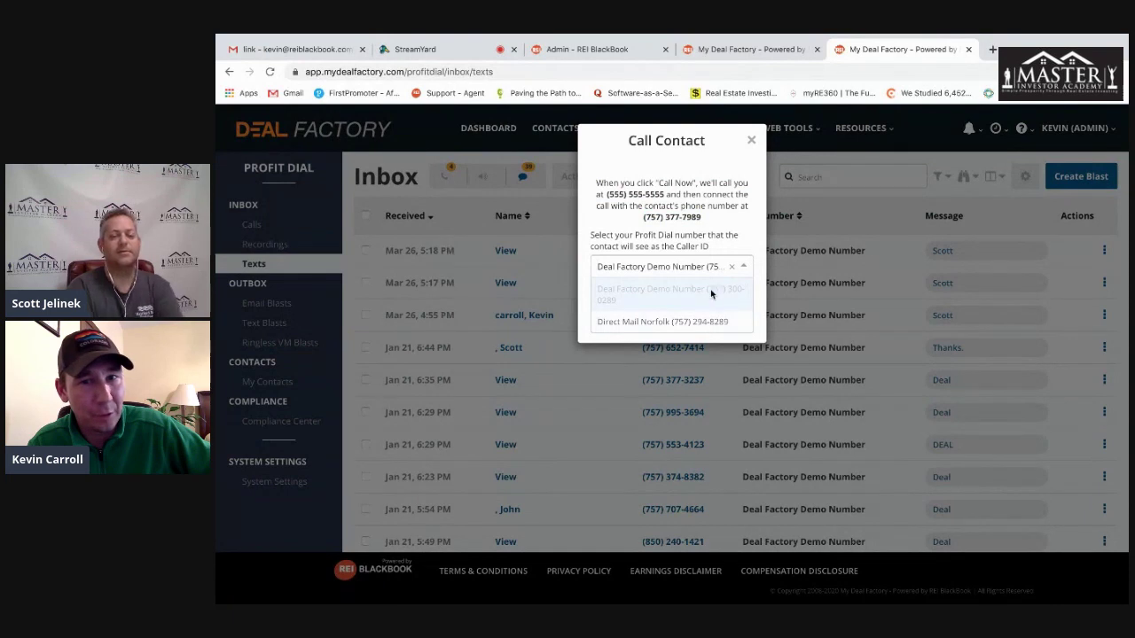
click(733, 222)
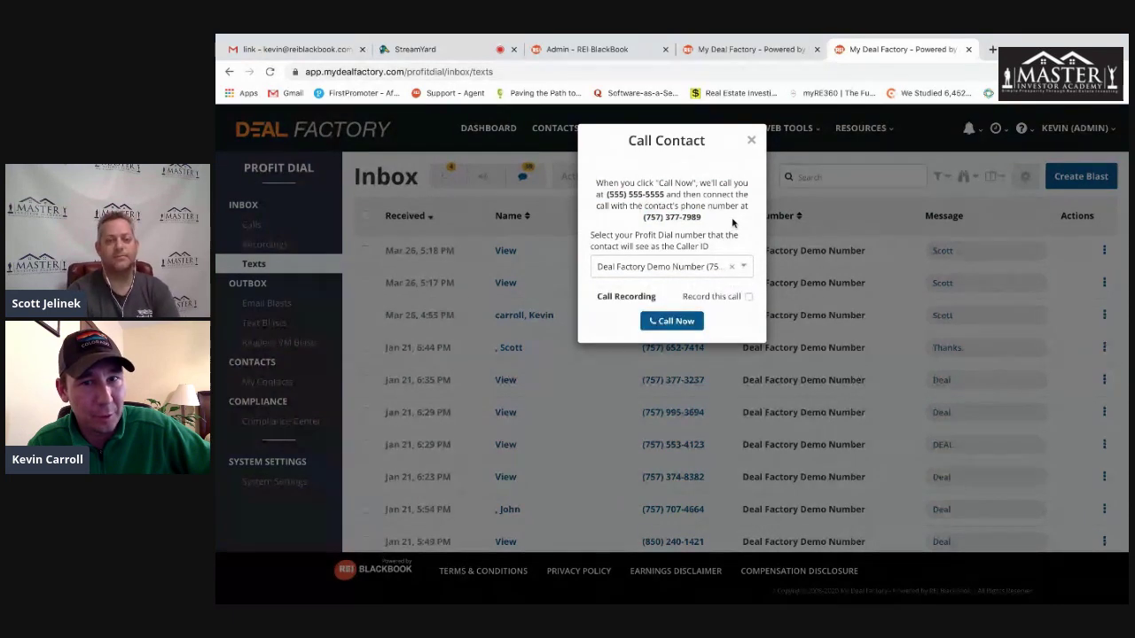
click(748, 298)
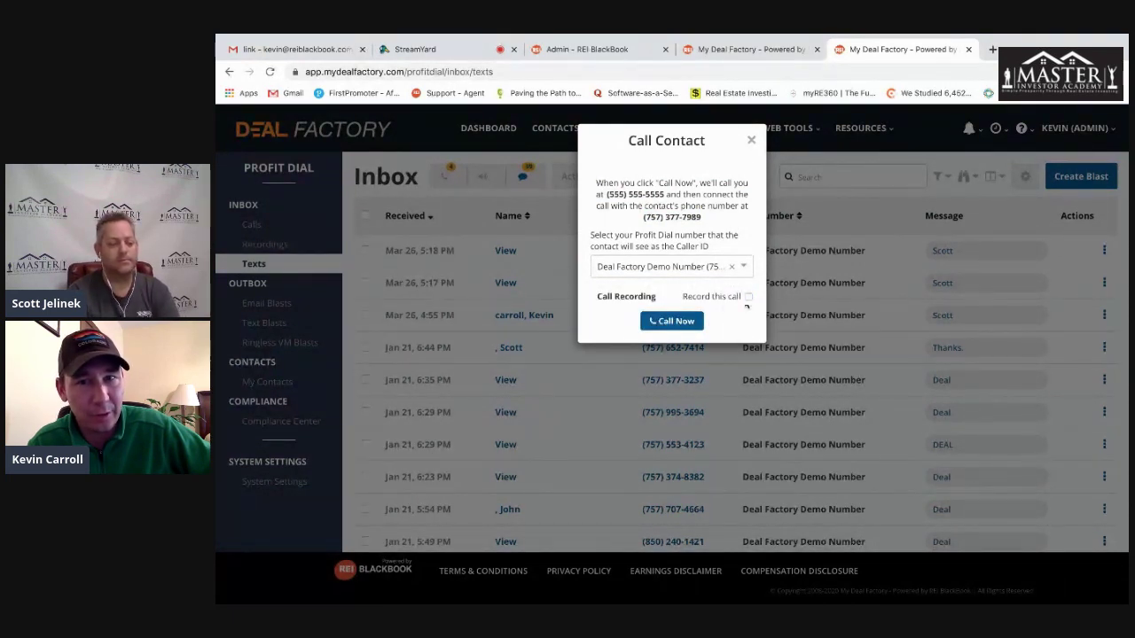
click(751, 141)
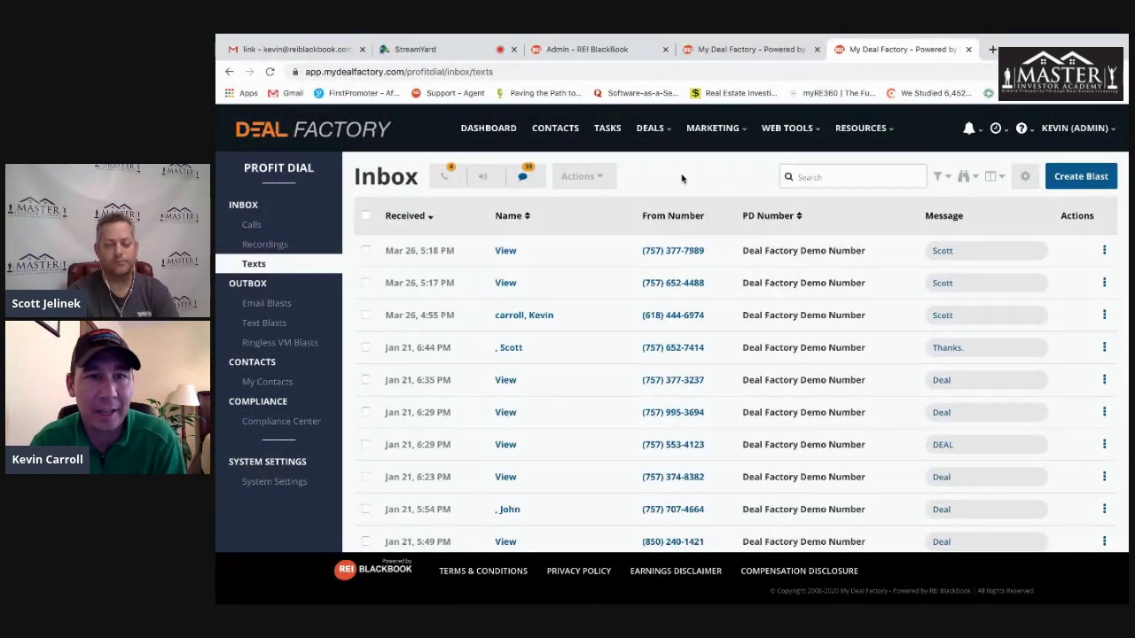
- Open the texting contact's record and inspect the received text's activity details
click(504, 251)
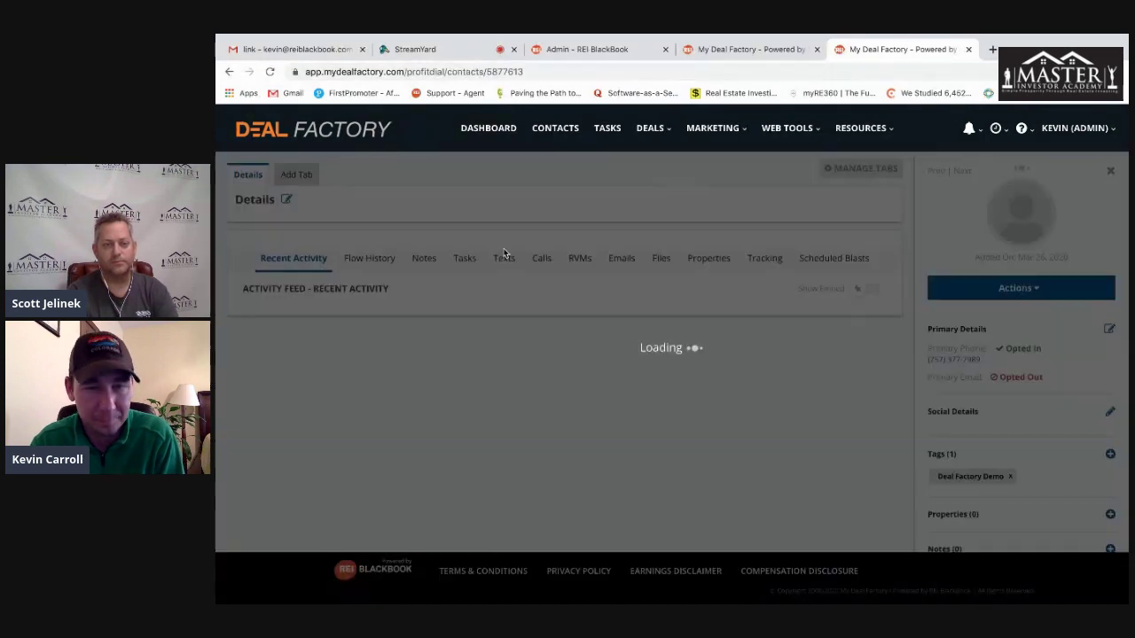
scroll(627, 371, down, 10)
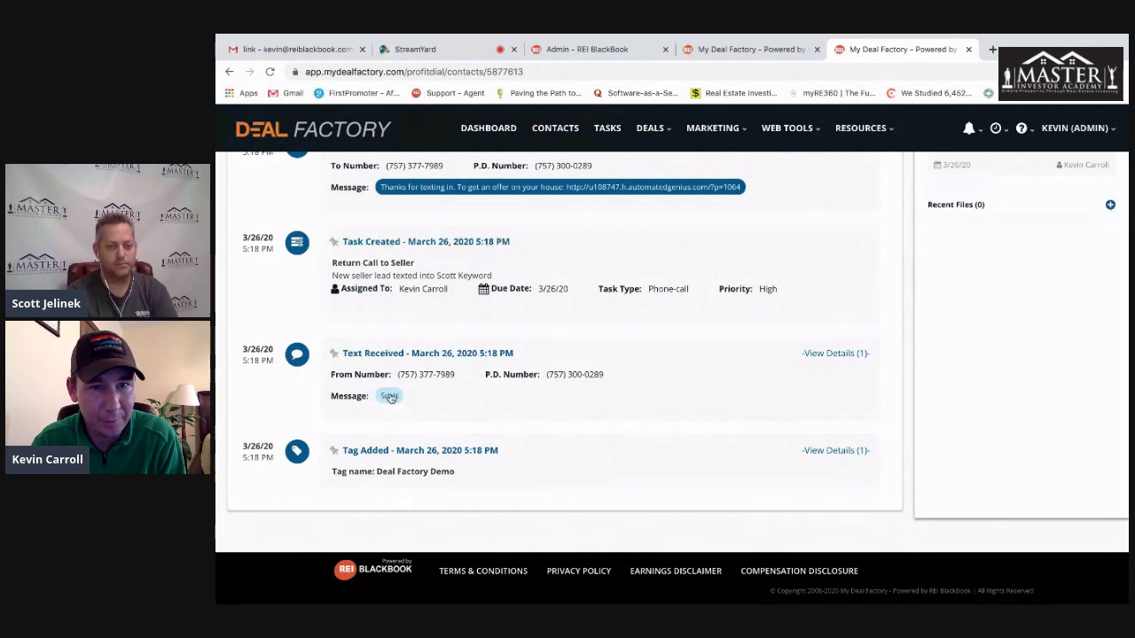
scroll(633, 398, up, 1)
click(829, 395)
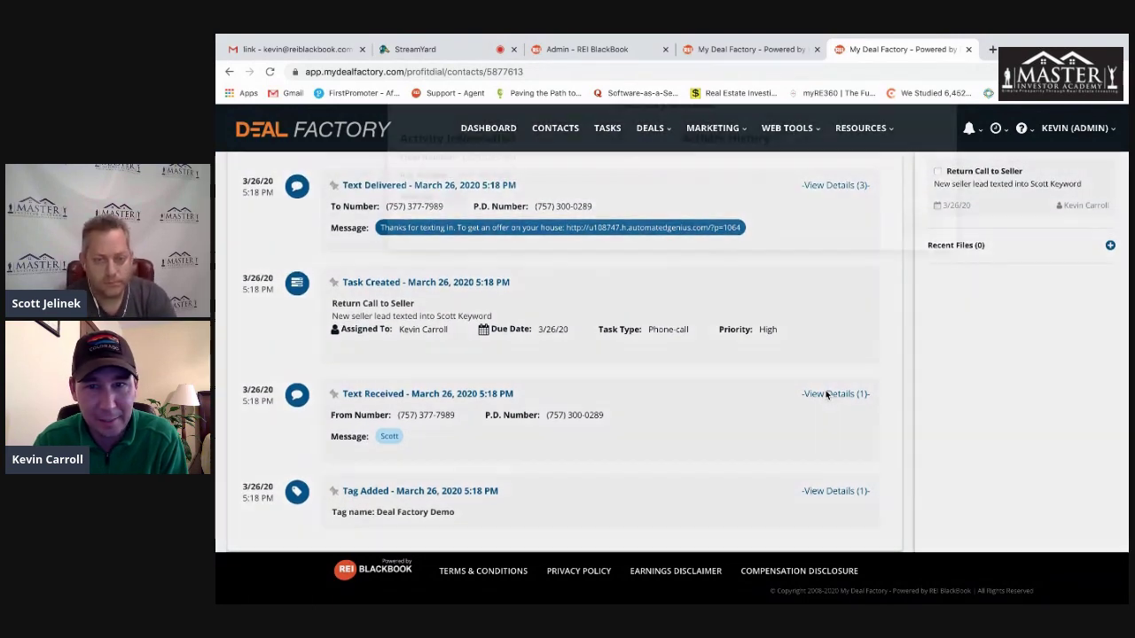
click(941, 143)
scroll(346, 399, up, 3)
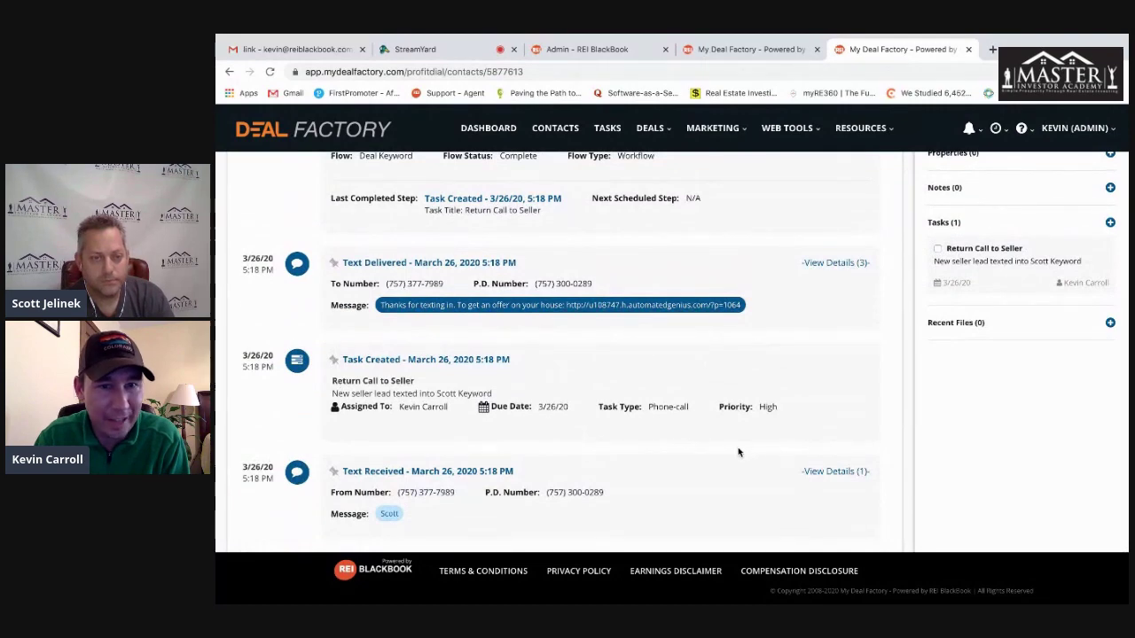
scroll(484, 394, up, 1)
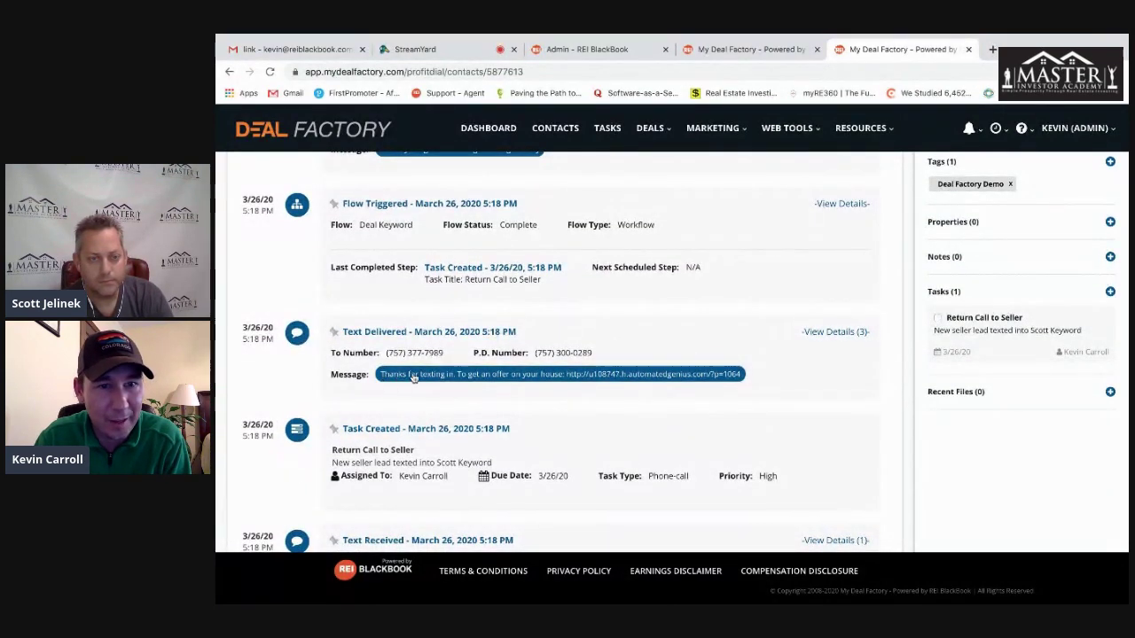
- Check the outgoing text's Processed, Sent and Delivered statuses, then scroll the Recent Activity feed
click(836, 332)
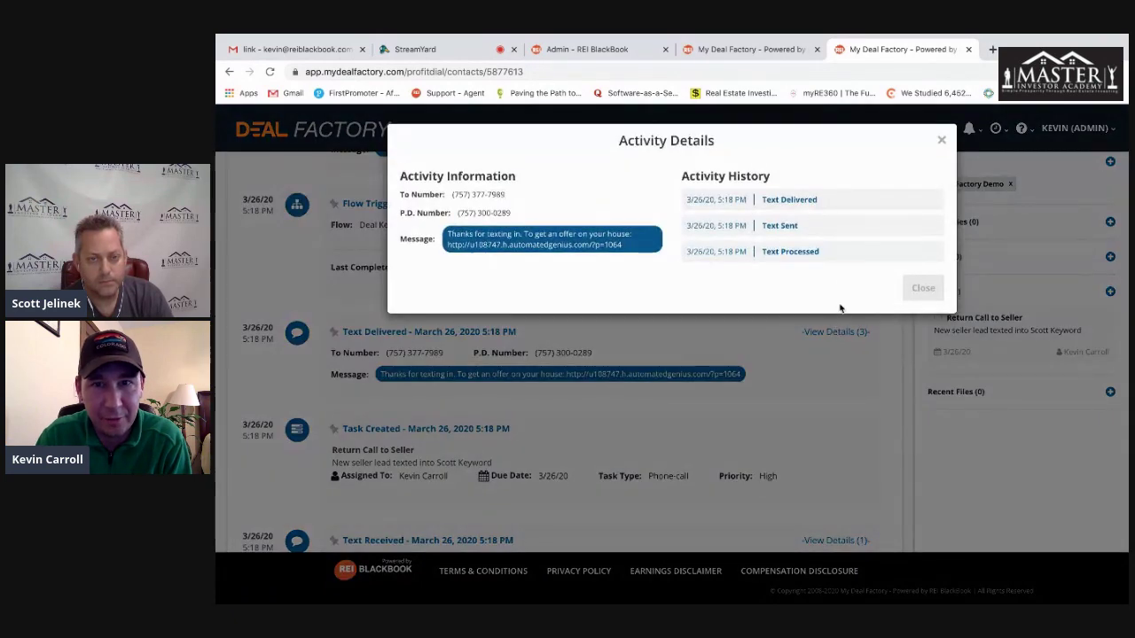
drag(820, 253, 750, 254)
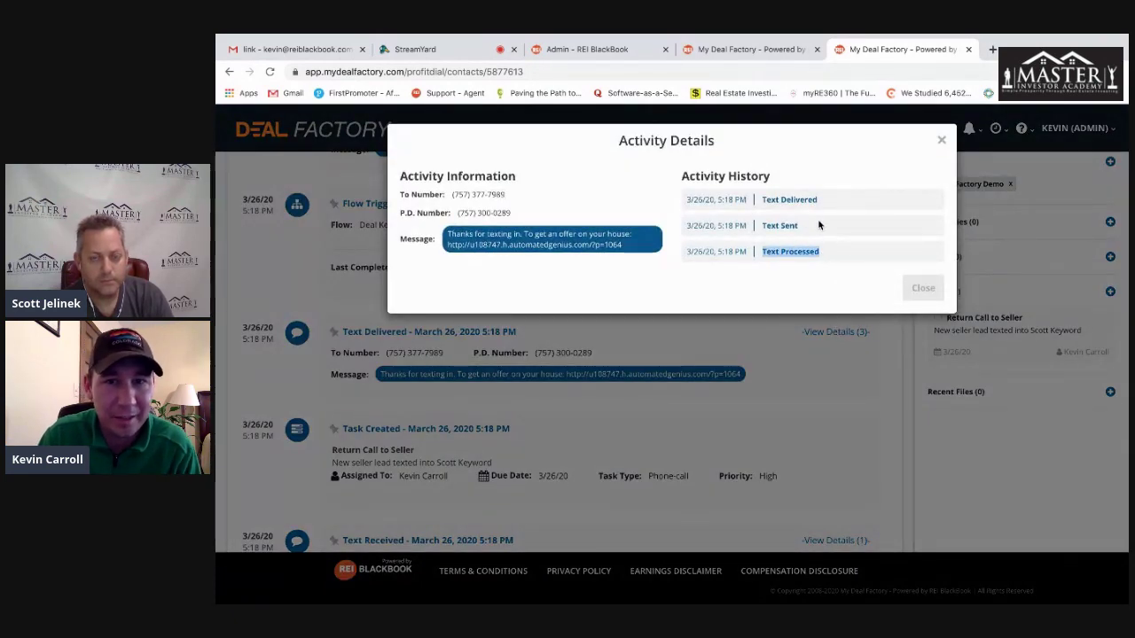
drag(819, 225, 768, 225)
drag(842, 203, 741, 200)
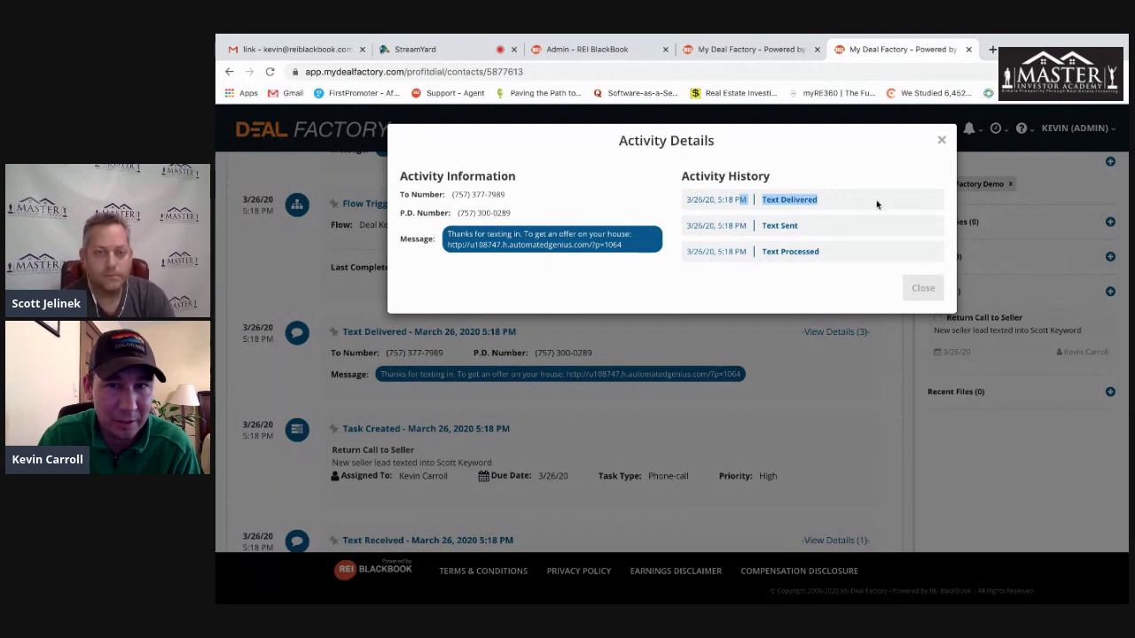
click(942, 143)
scroll(727, 287, up, 2)
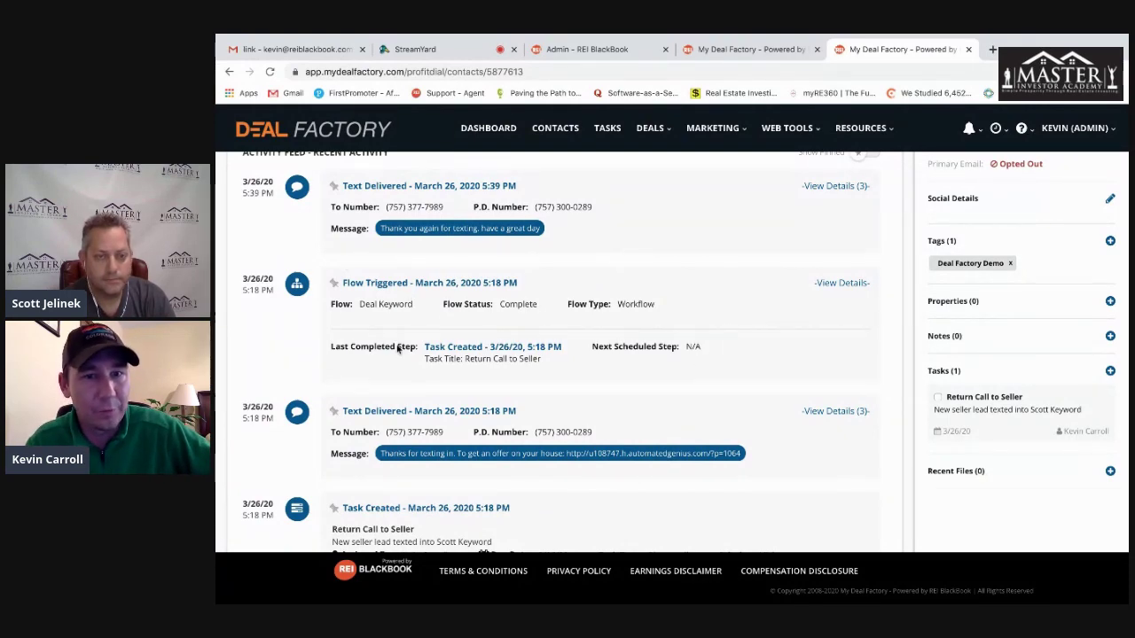
scroll(567, 362, up, 1)
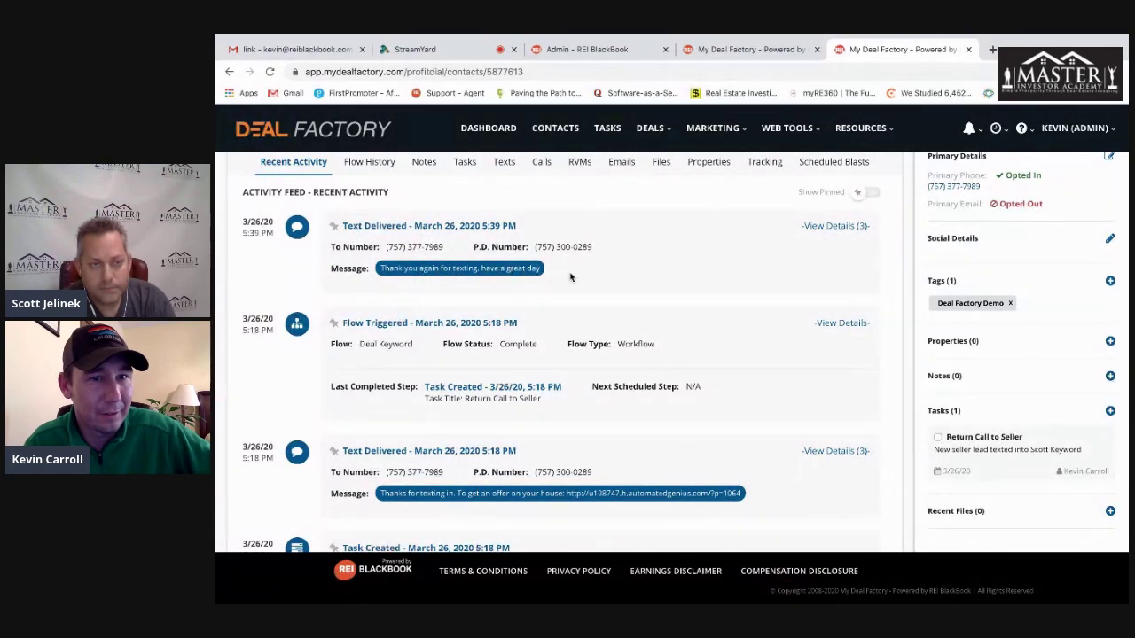
scroll(570, 277, up, 2)
scroll(577, 282, up, 2)
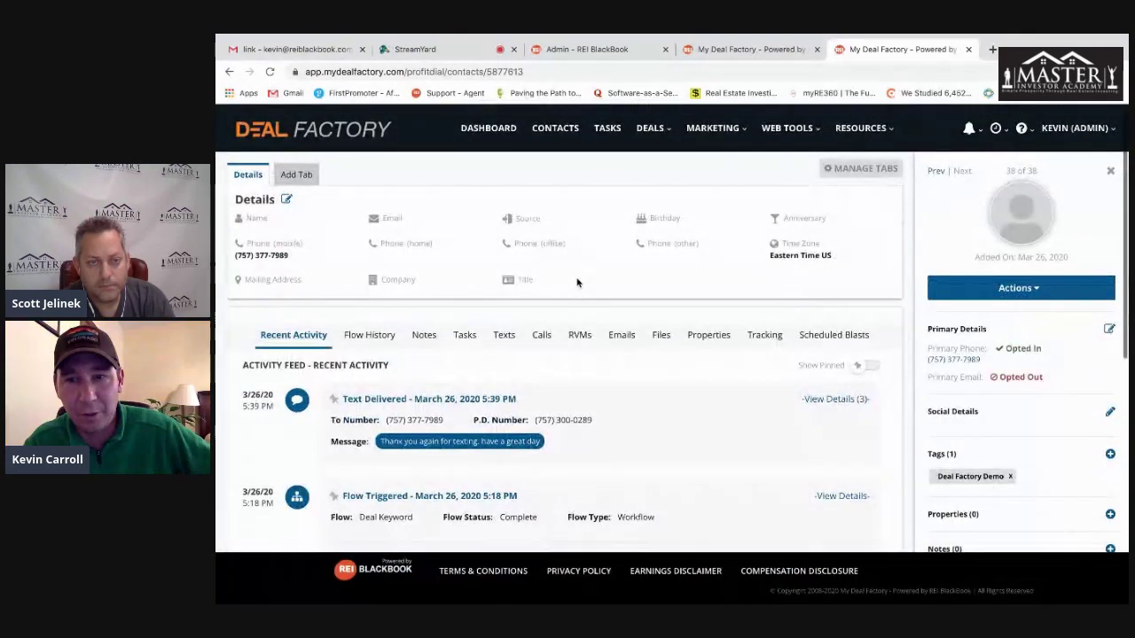
scroll(576, 282, down, 4)
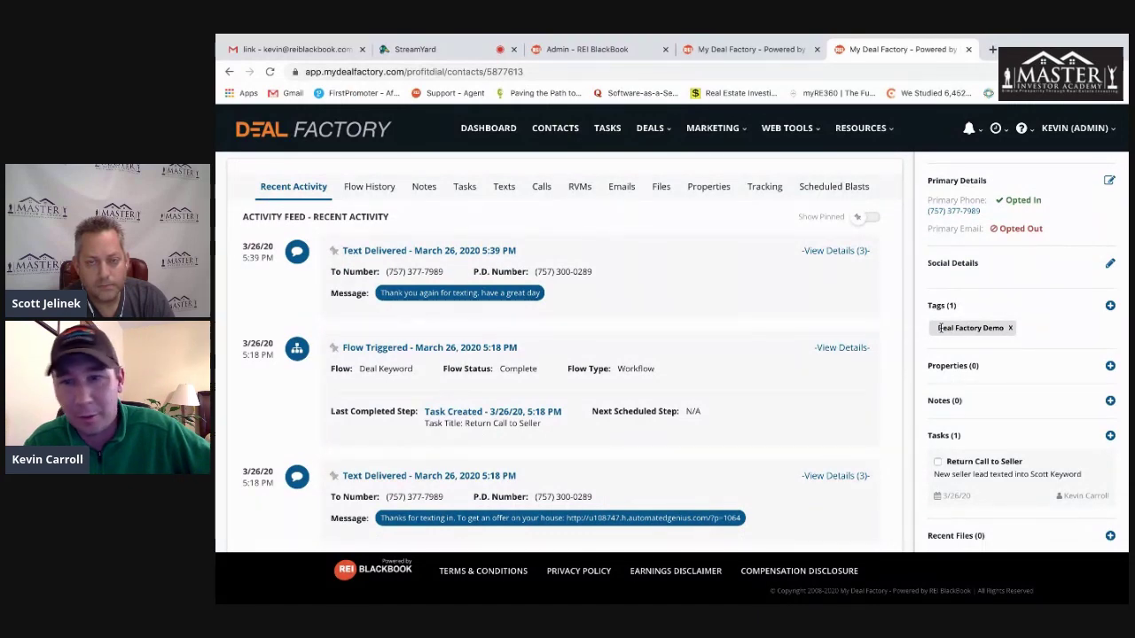
scroll(980, 364, down, 2)
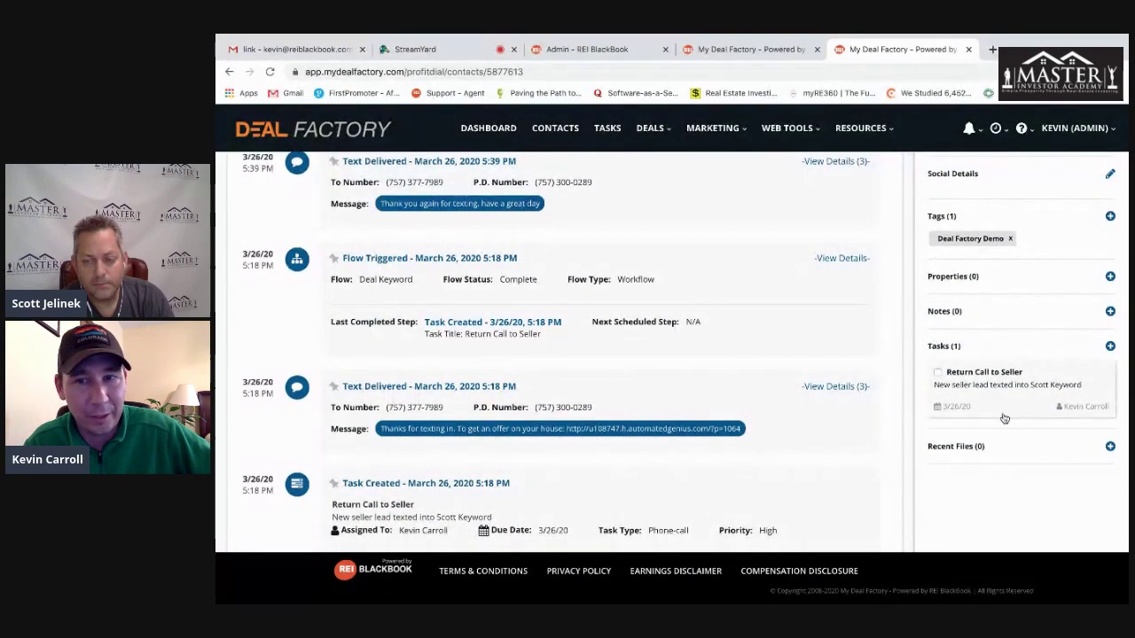
- Tick the Return Call to Seller task as complete and return to the top of the contact page
click(938, 373)
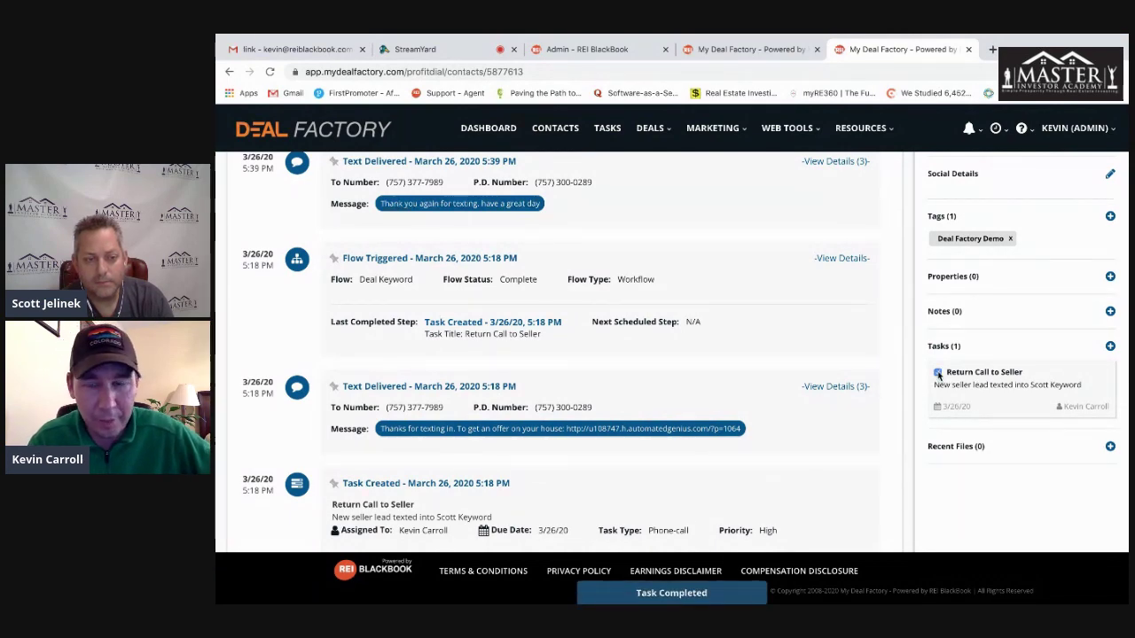
scroll(853, 322, up, 1)
scroll(853, 322, up, 3)
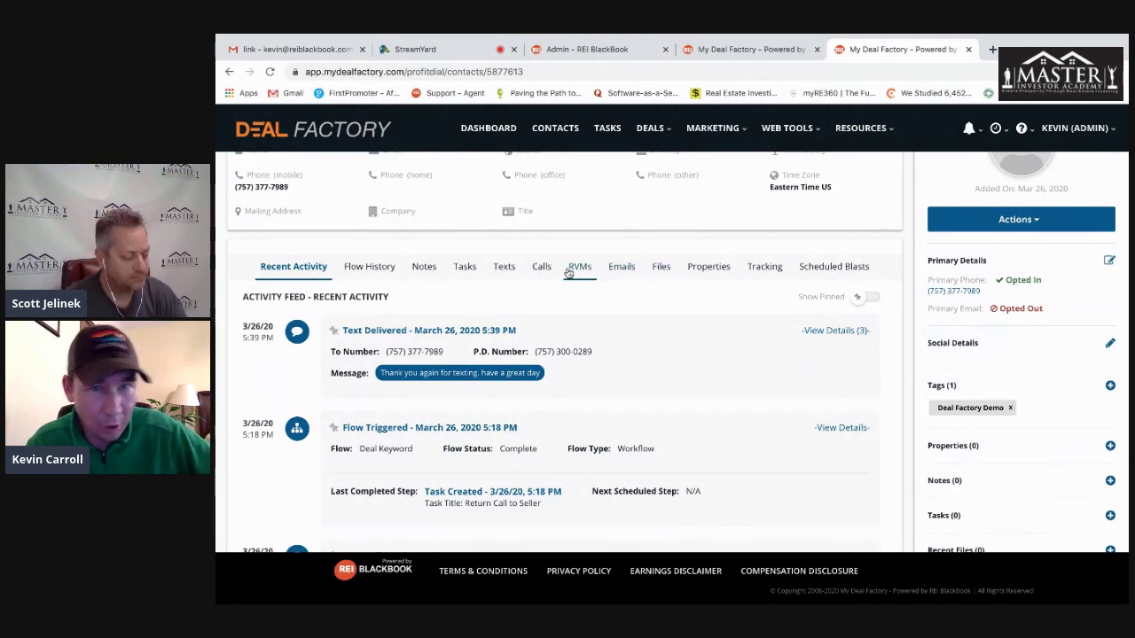
scroll(546, 272, up, 1)
scroll(546, 272, up, 1)
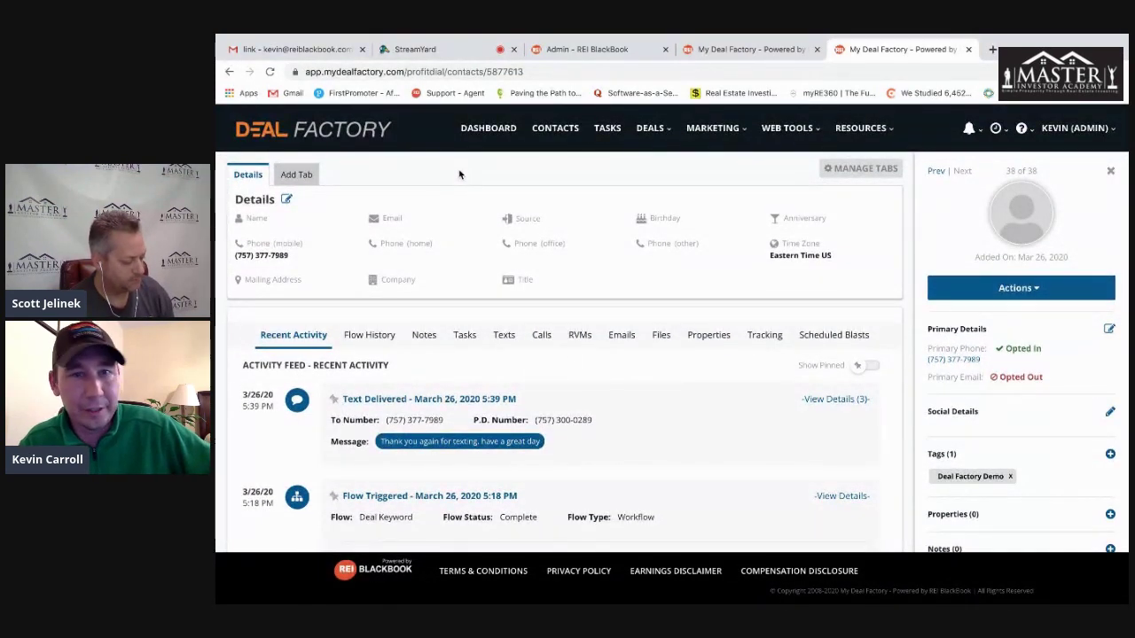
- Go to the Contacts list and scroll through each contact's opt-in status, phone number and tags
click(559, 132)
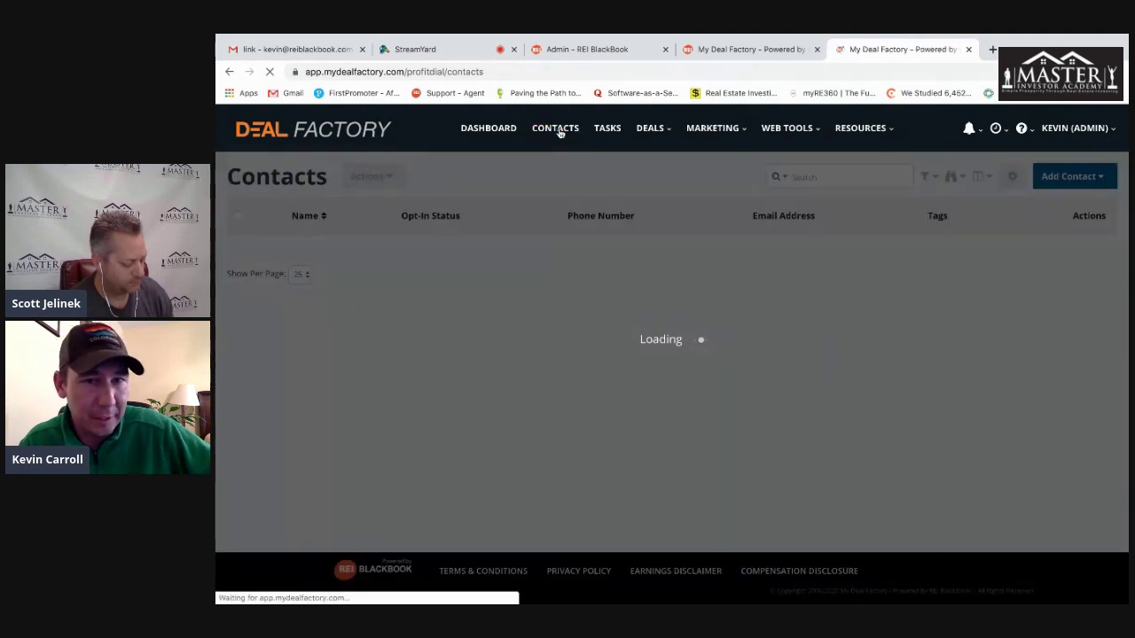
scroll(612, 288, down, 1)
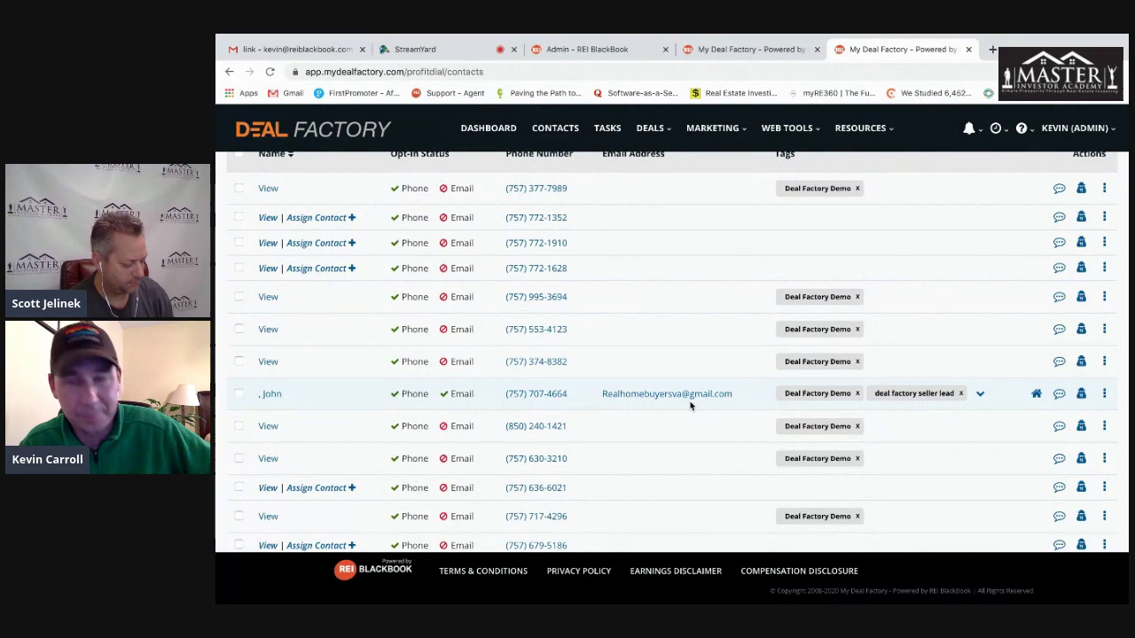
scroll(696, 405, down, 1)
scroll(700, 404, up, 2)
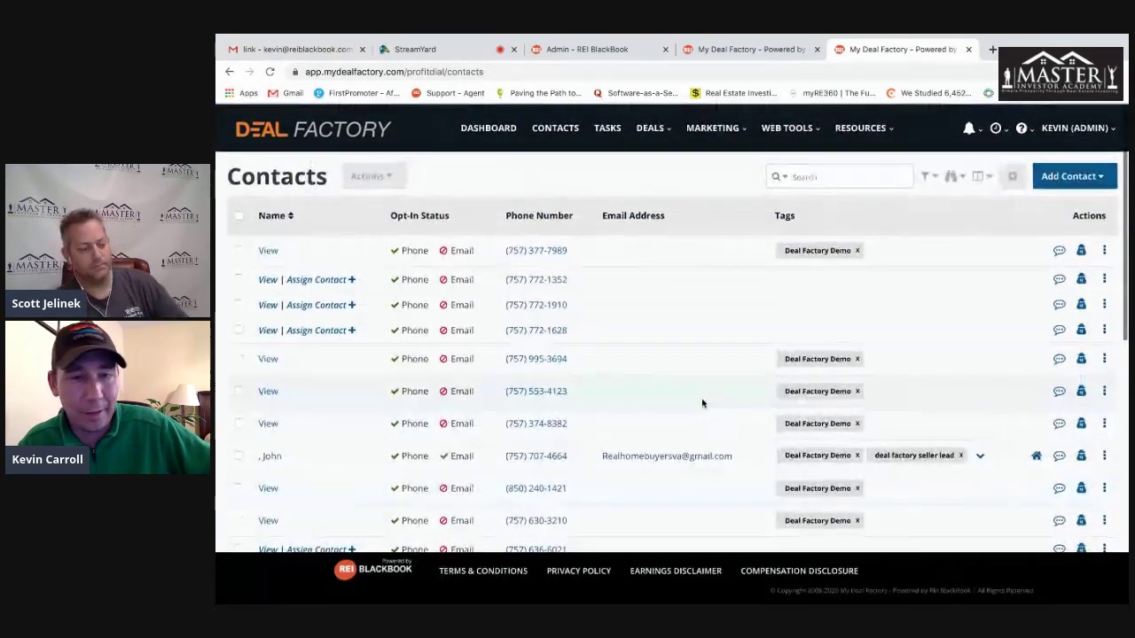
scroll(702, 404, down, 2)
scroll(700, 401, down, 3)
scroll(701, 401, down, 3)
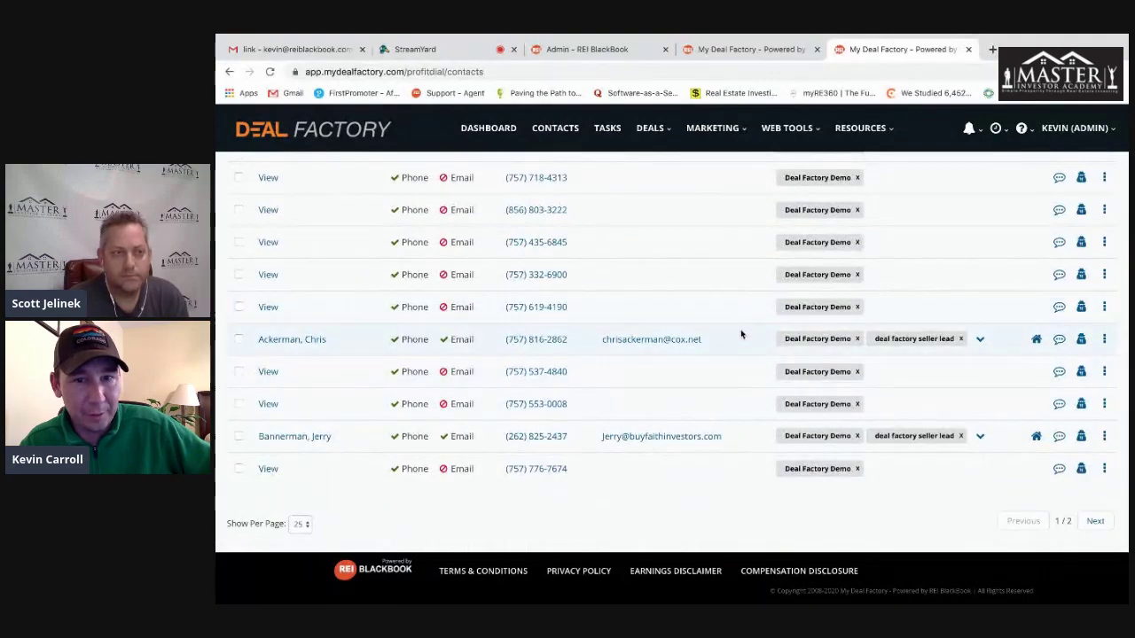
scroll(741, 335, up, 10)
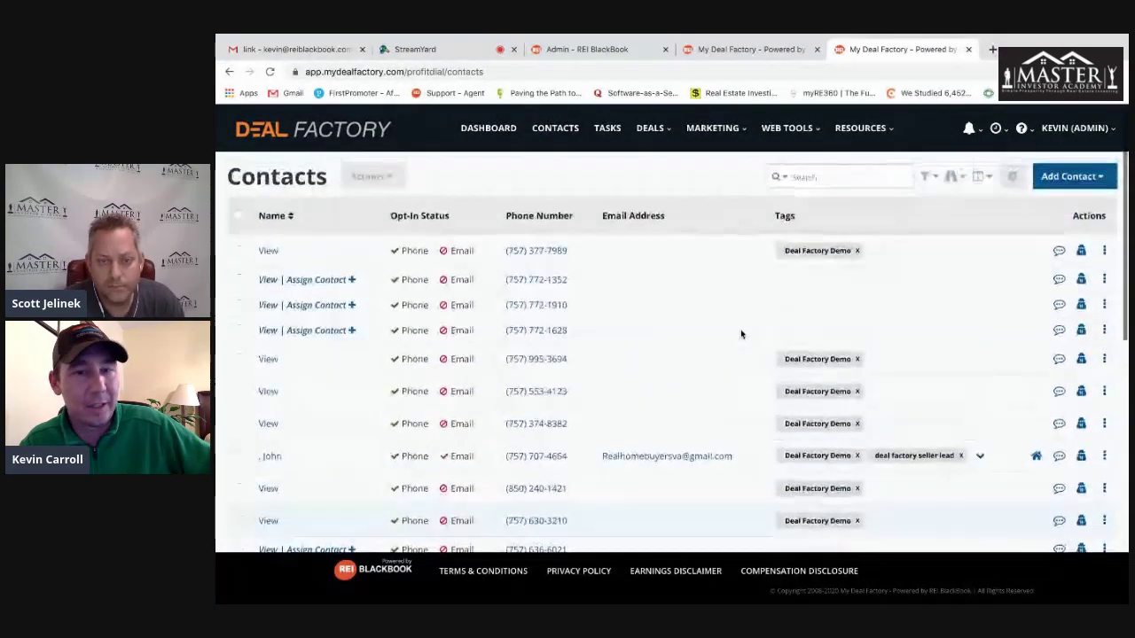
scroll(742, 334, down, 1)
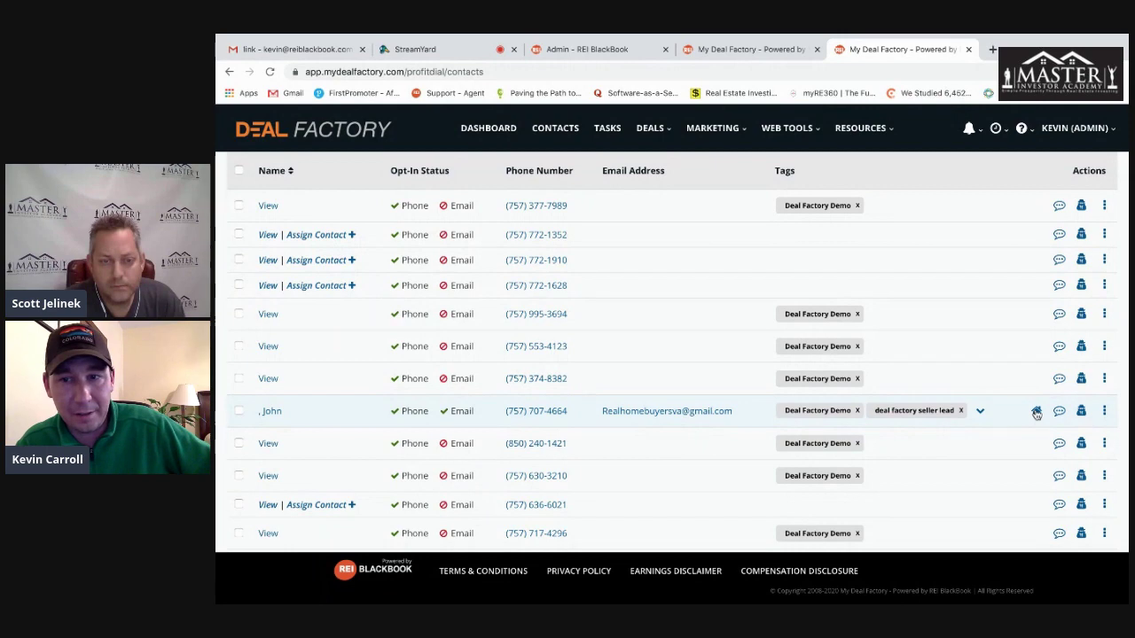
- Open the seller lead's property in the Property Pipeline, scroll its Lead Sheet, and show its Contacts tab
click(1037, 411)
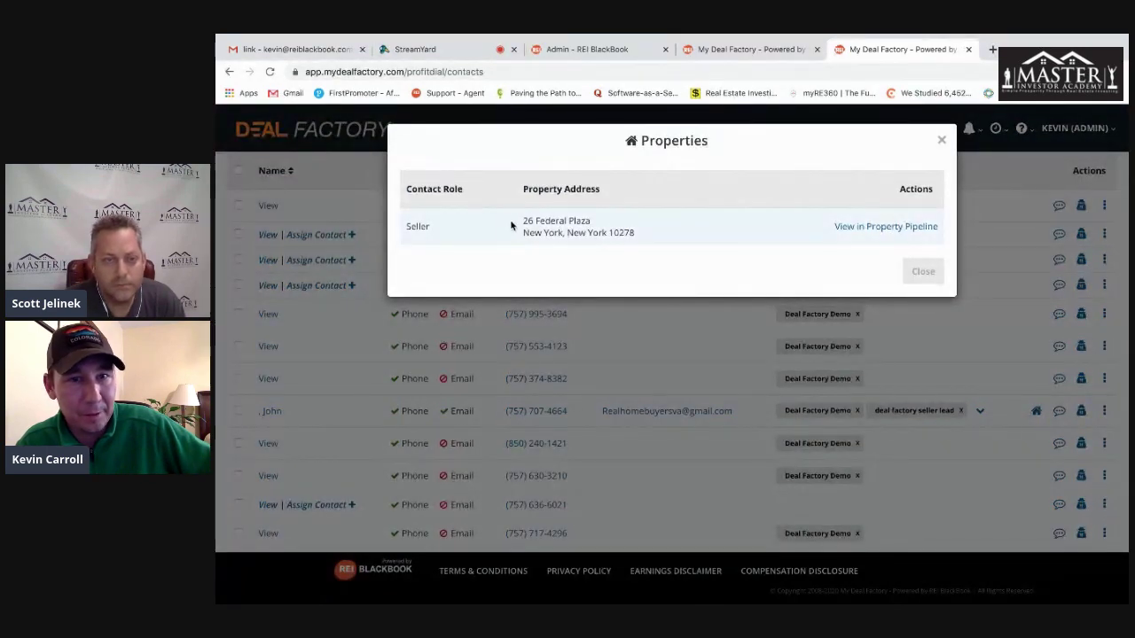
click(891, 227)
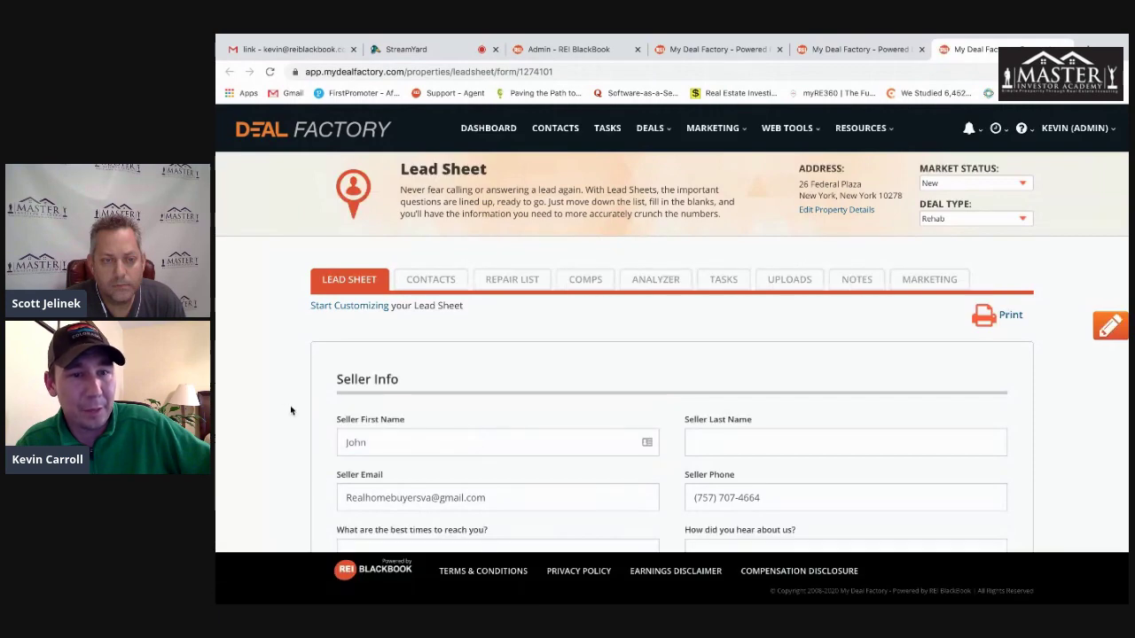
scroll(289, 408, down, 2)
scroll(289, 408, down, 2)
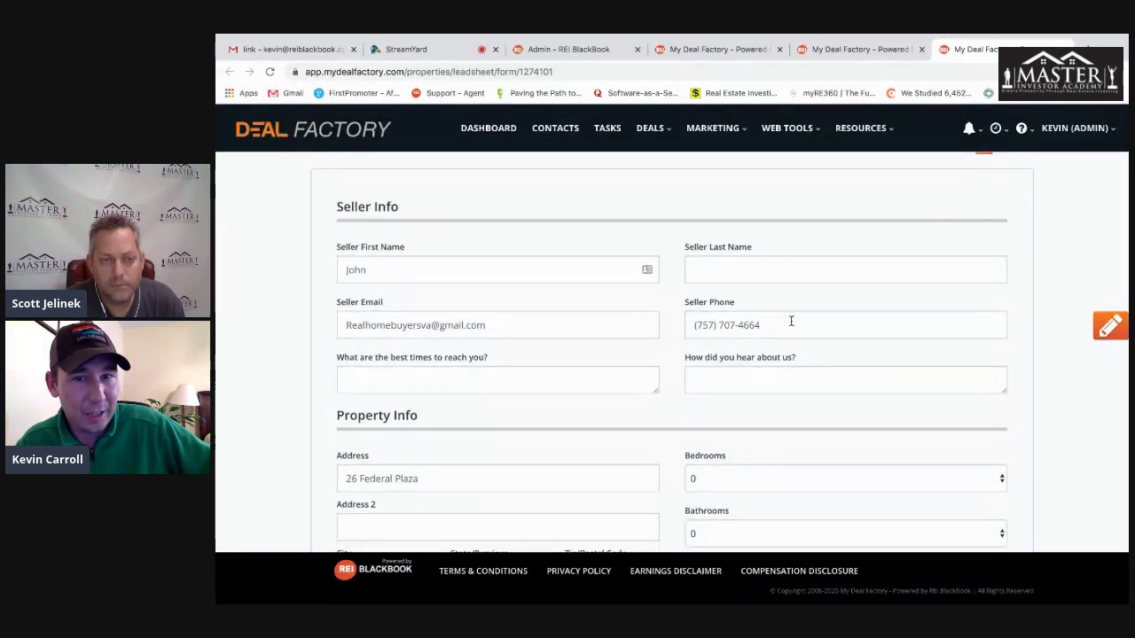
scroll(320, 374, down, 10)
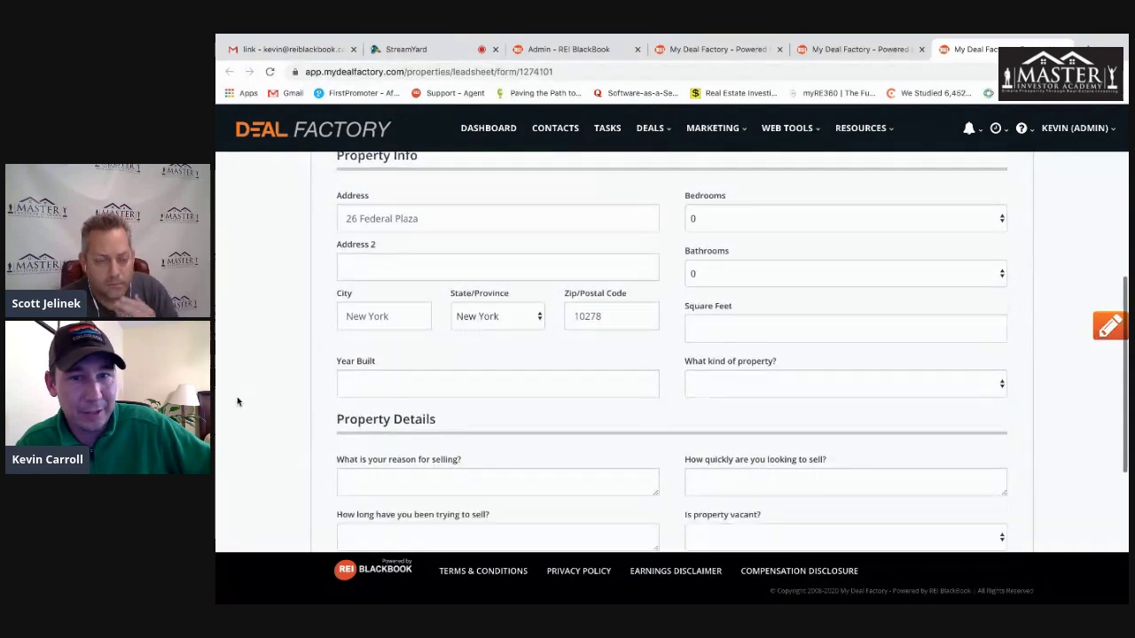
scroll(236, 402, down, 2)
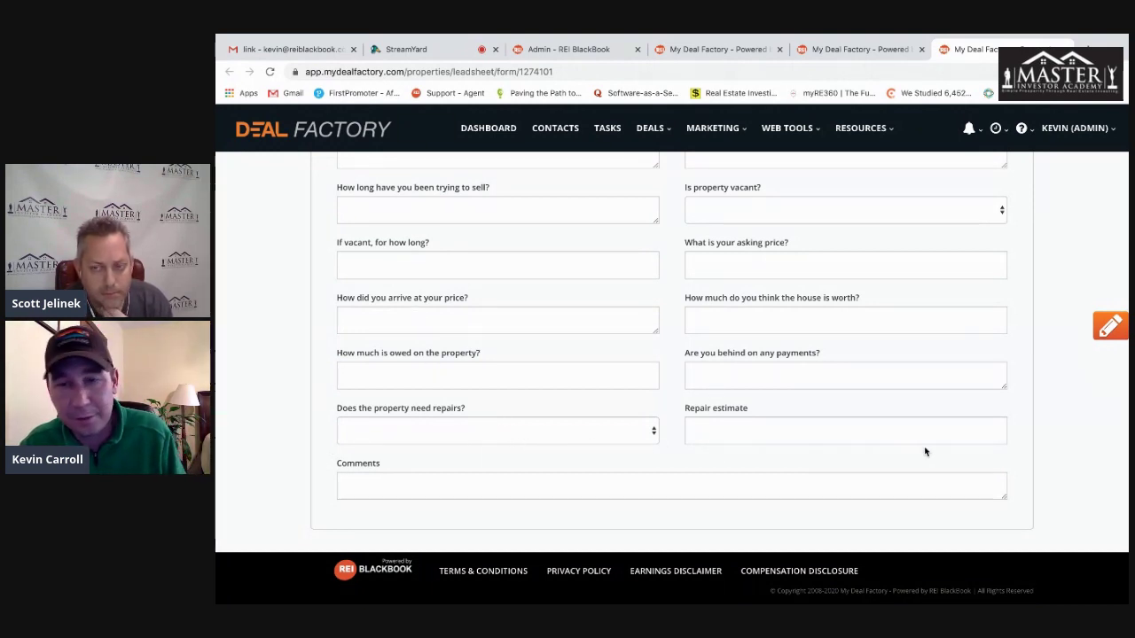
scroll(984, 434, up, 10)
scroll(745, 303, up, 2)
click(446, 279)
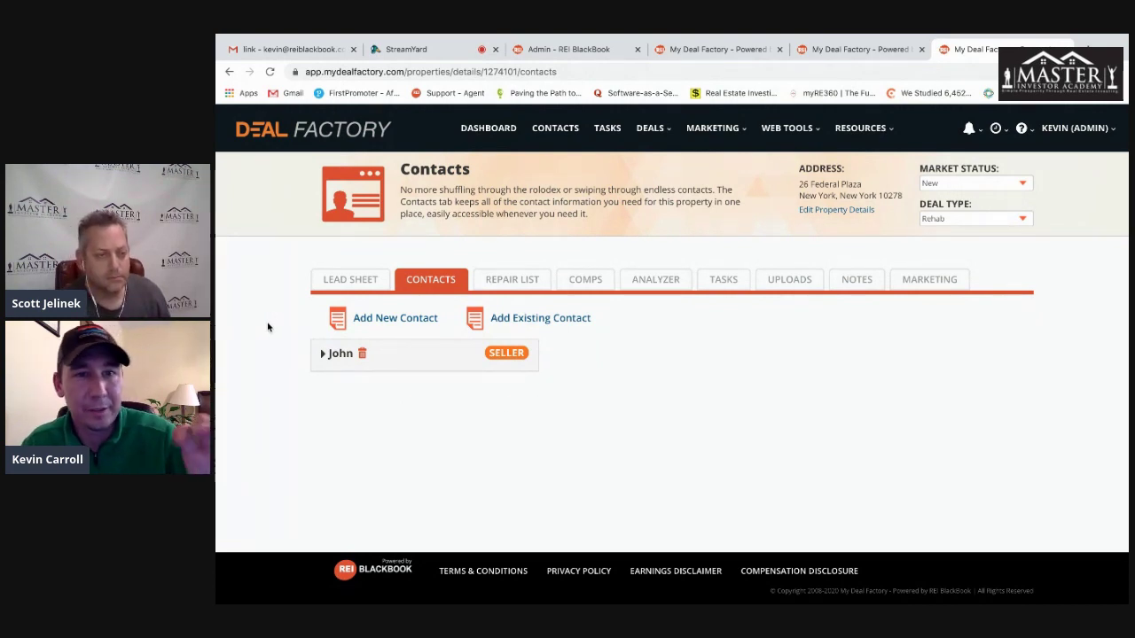
- Open the Repair List, then its Interior and Utilities / Plumbing categories, all at $0.00
click(511, 279)
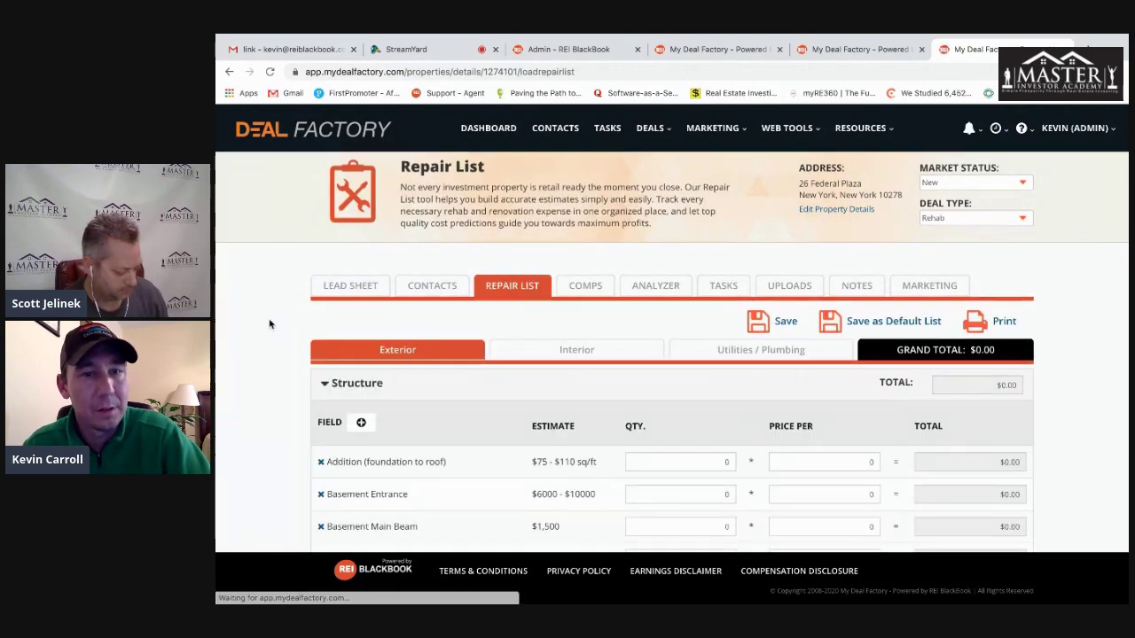
scroll(270, 323, down, 5)
scroll(270, 323, down, 2)
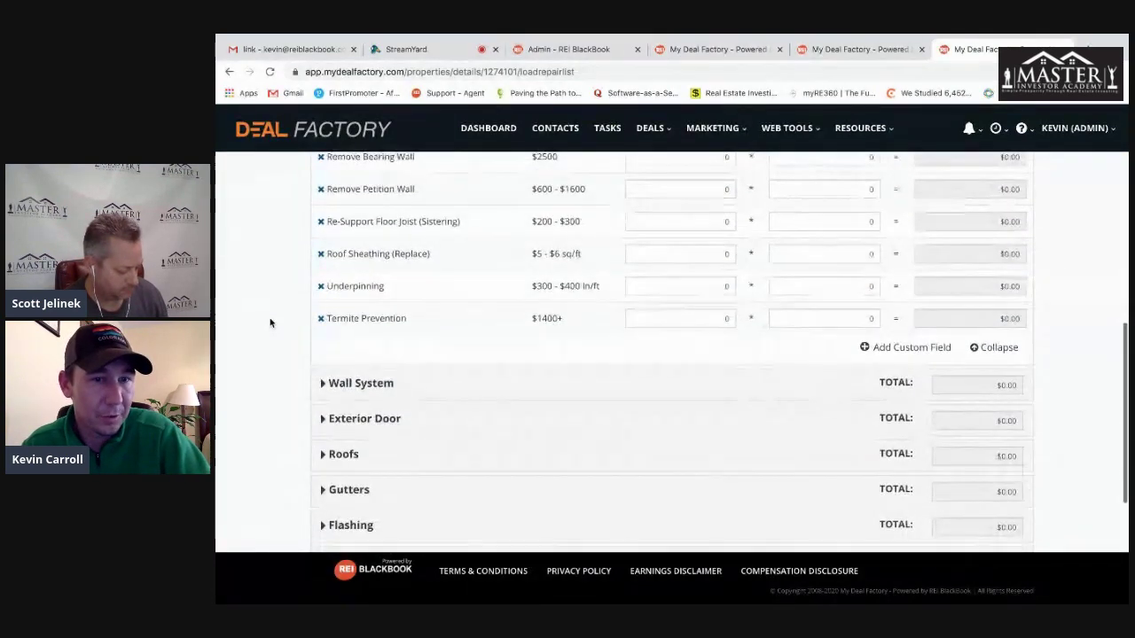
scroll(271, 323, up, 10)
click(559, 356)
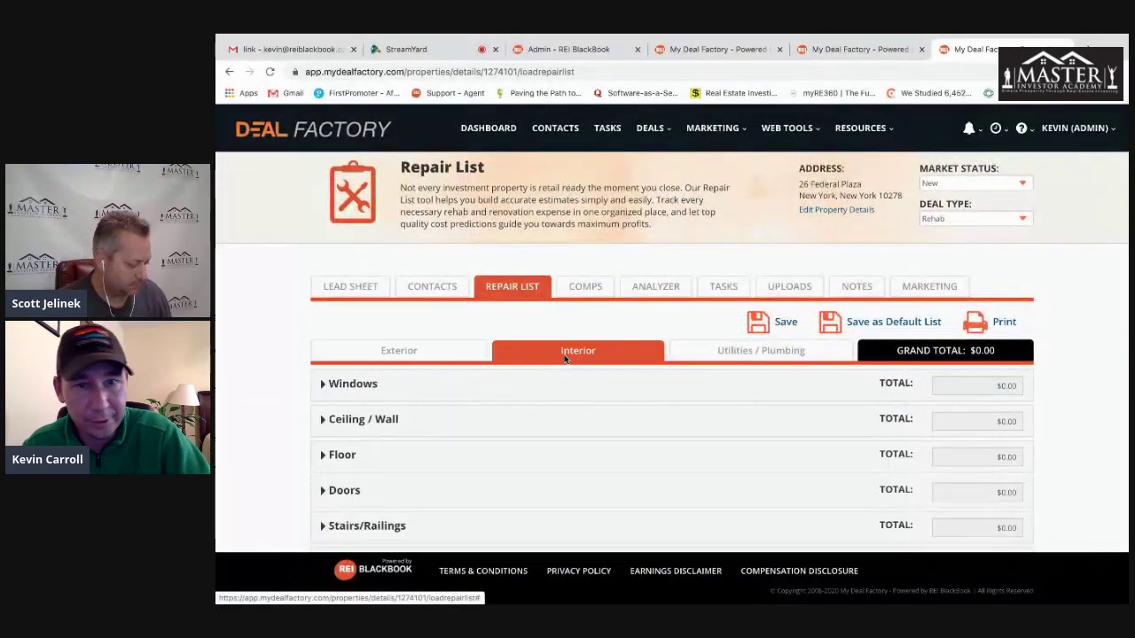
scroll(555, 428, down, 1)
click(745, 352)
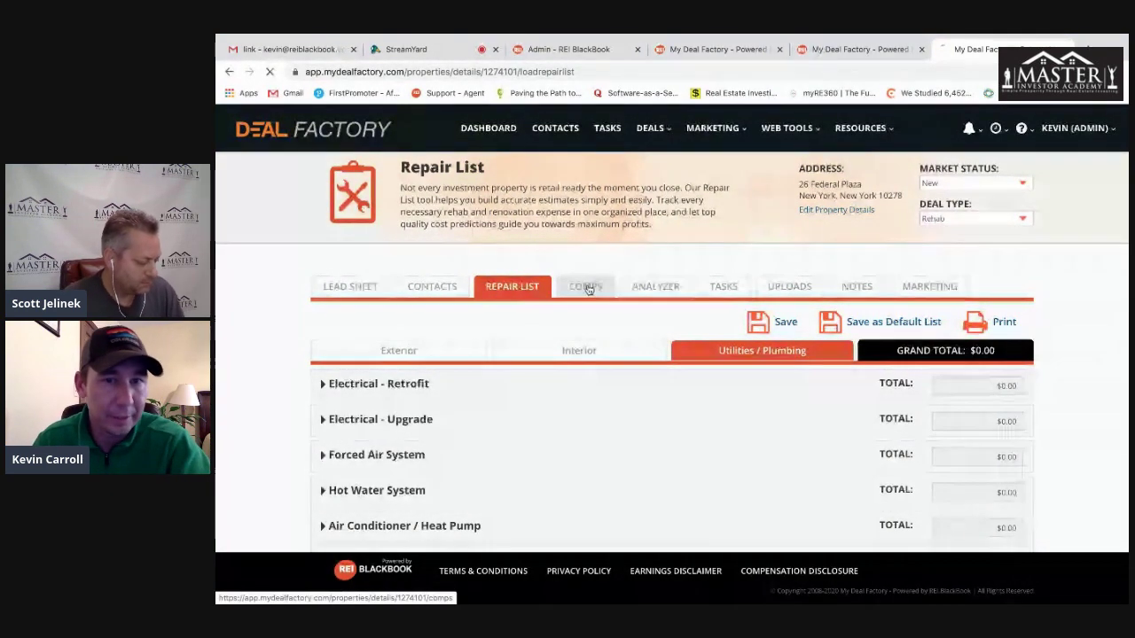
- Browse the property's comparable sales
click(723, 286)
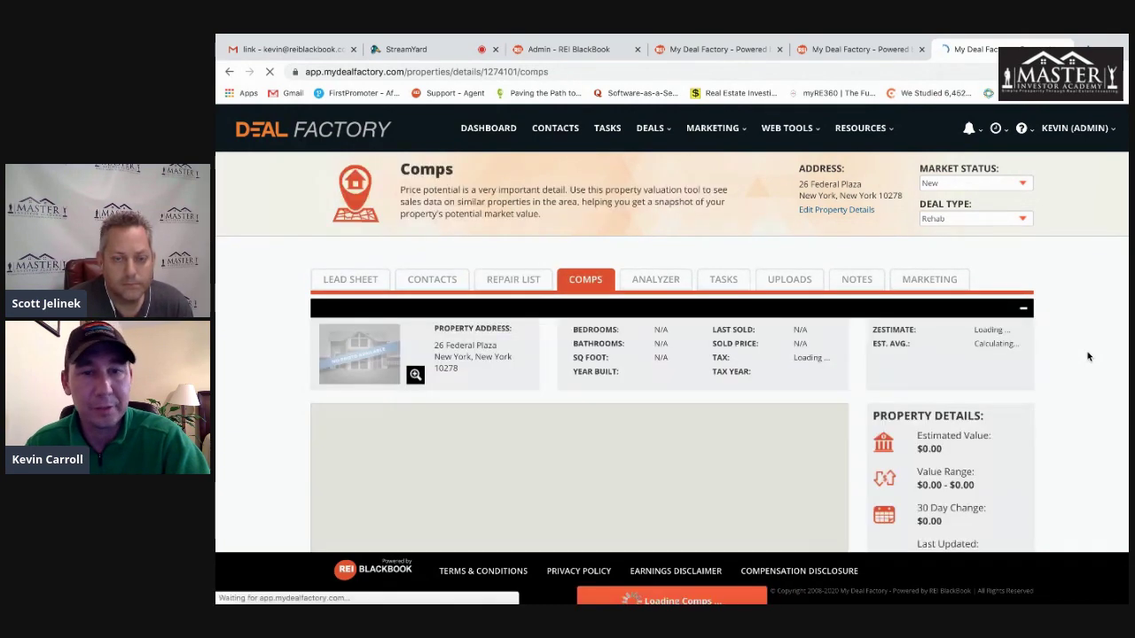
scroll(1088, 356, down, 3)
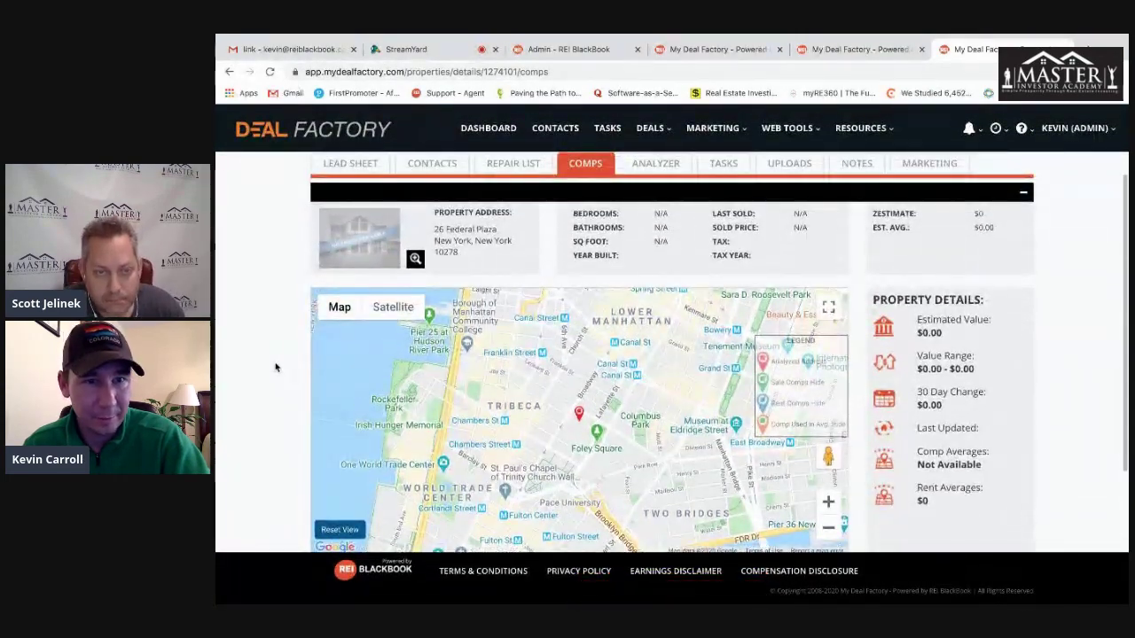
scroll(275, 367, down, 5)
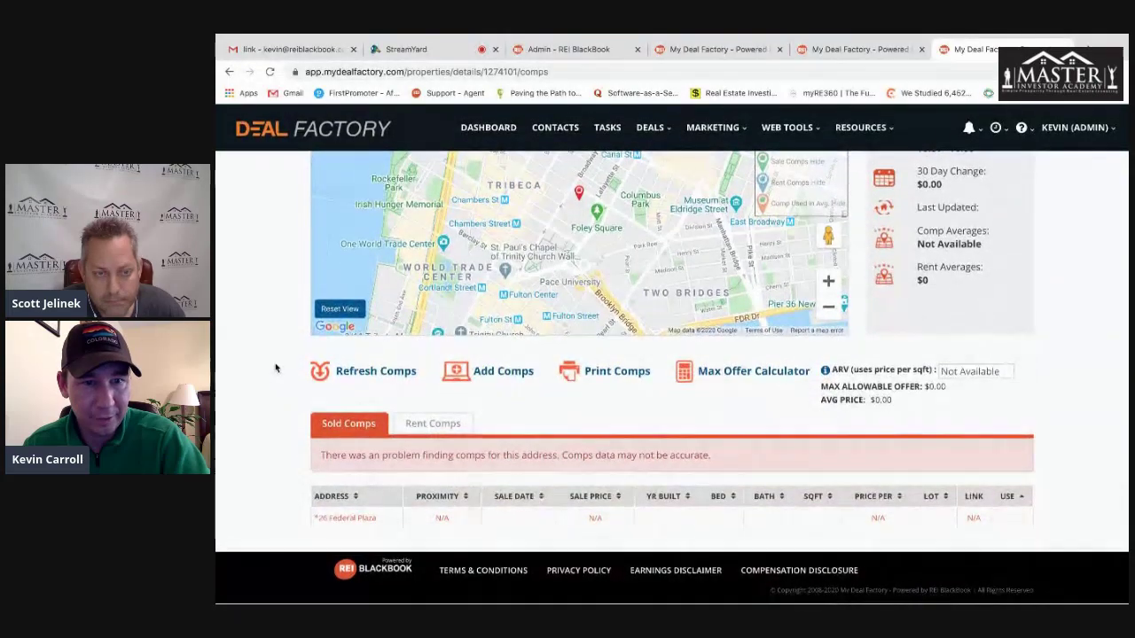
scroll(275, 367, up, 3)
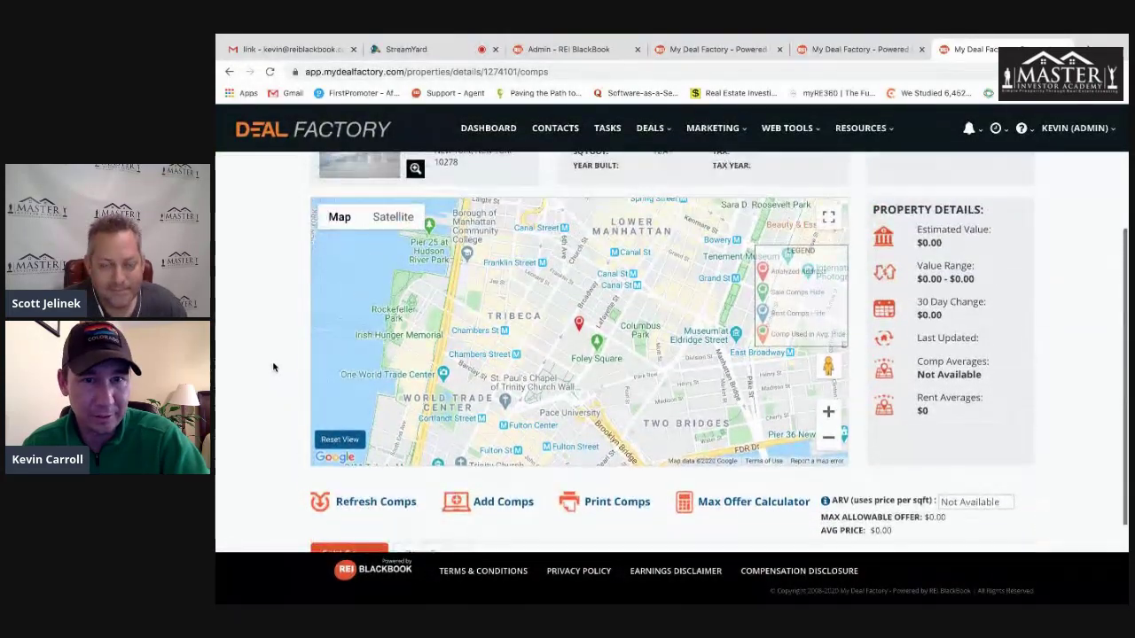
scroll(273, 361, up, 2)
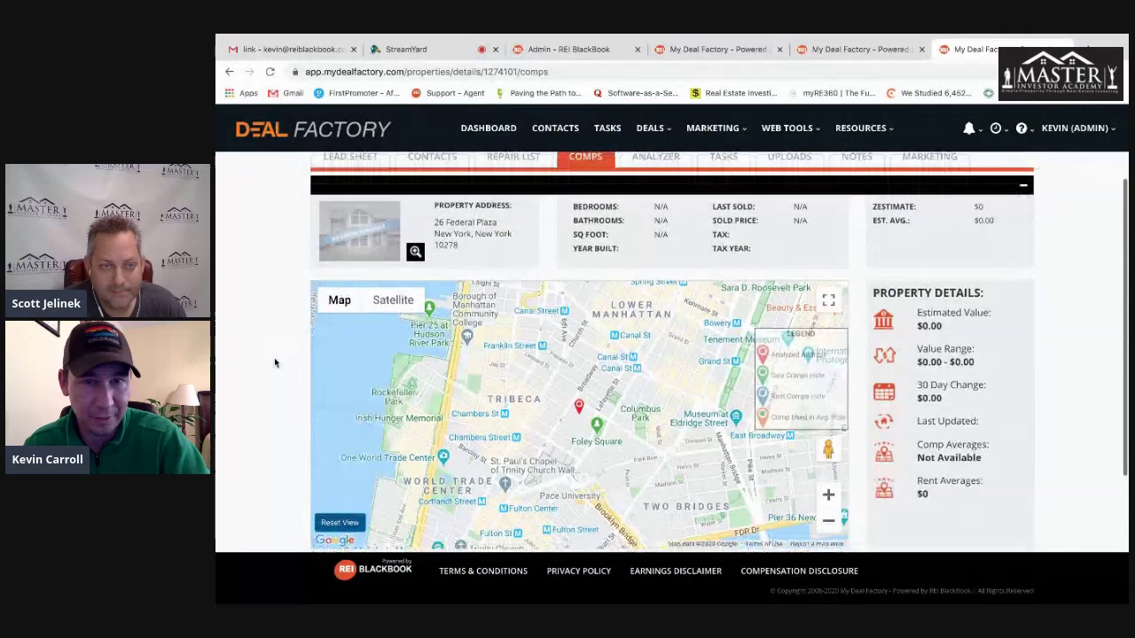
scroll(274, 358, down, 2)
scroll(274, 359, up, 5)
- In the deal Analyzer, view the expense, income and exit assumptions, then the Reports tab
click(655, 280)
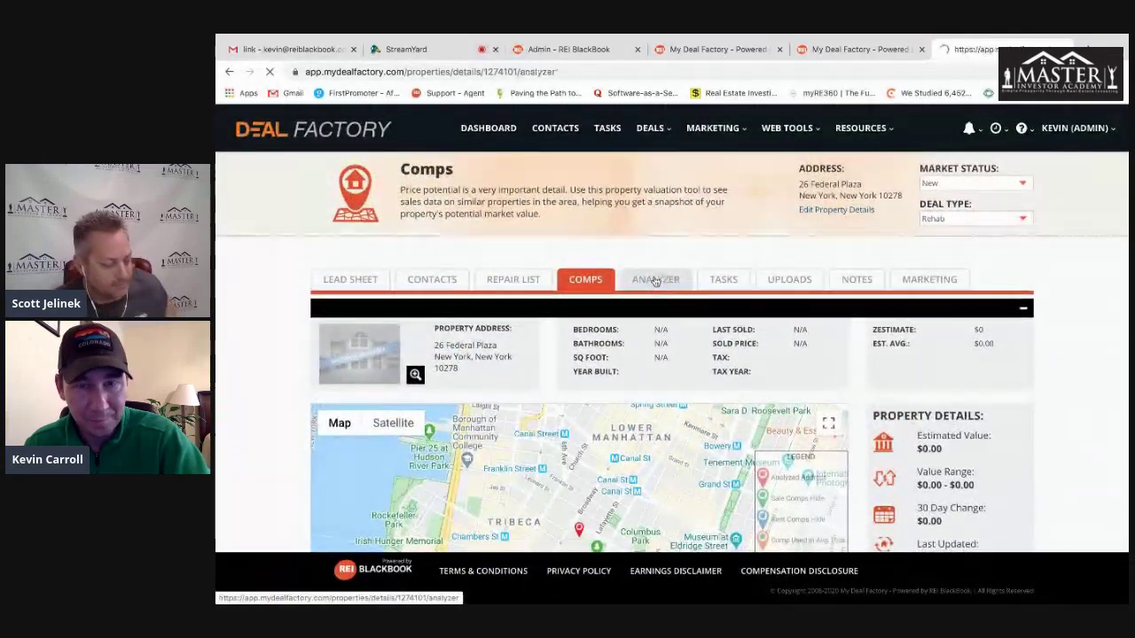
scroll(751, 327, down, 3)
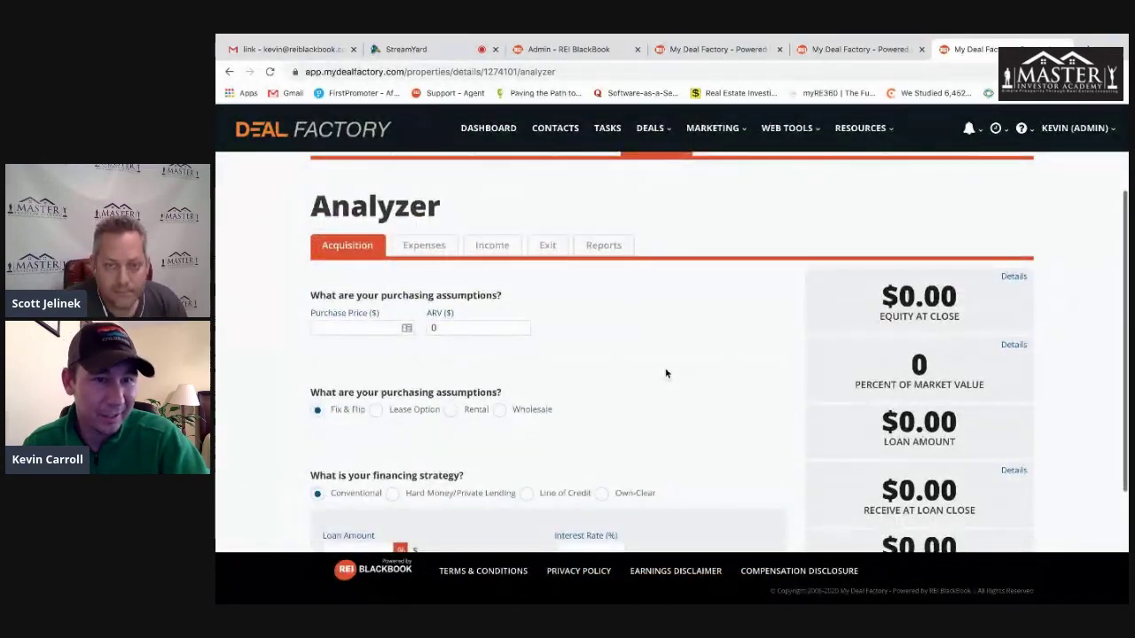
scroll(227, 317, down, 1)
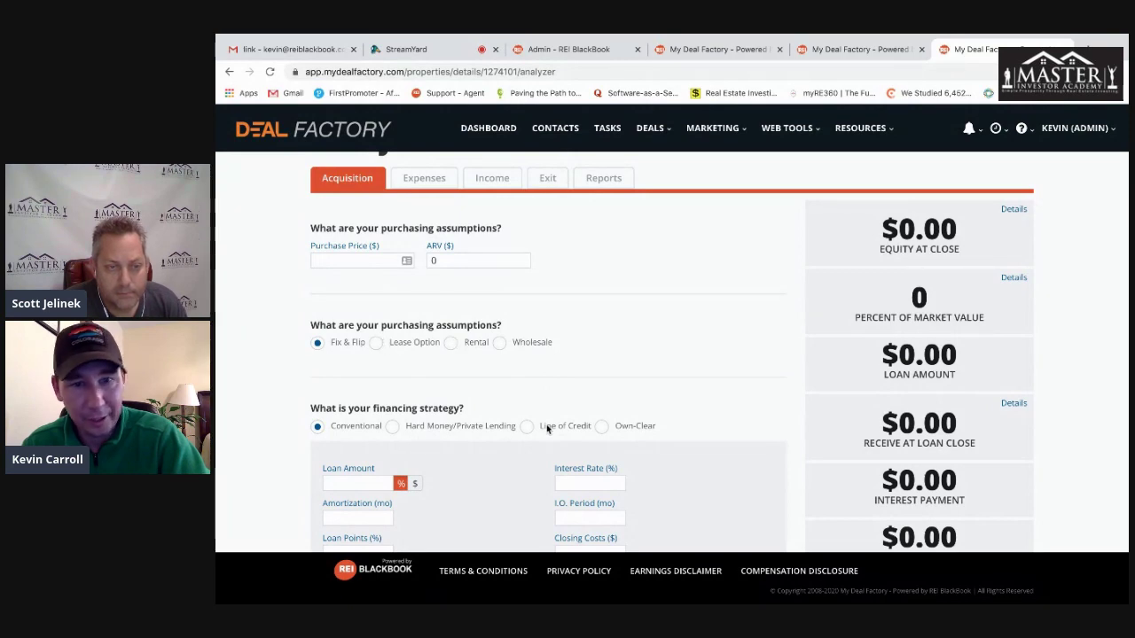
scroll(442, 404, down, 1)
scroll(443, 404, up, 2)
click(424, 226)
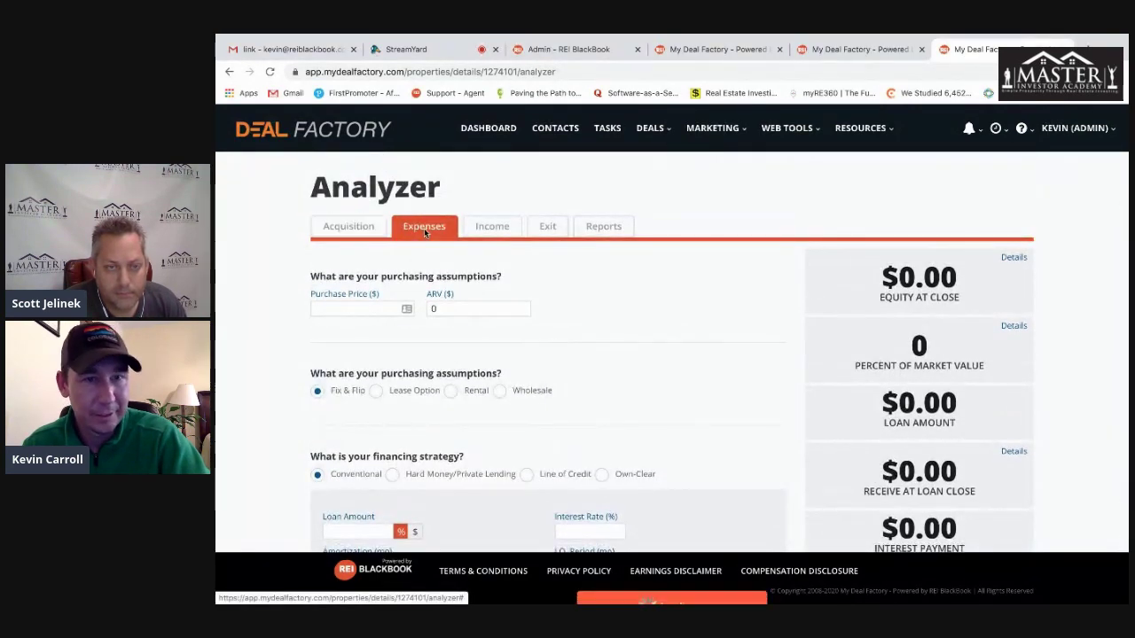
click(493, 227)
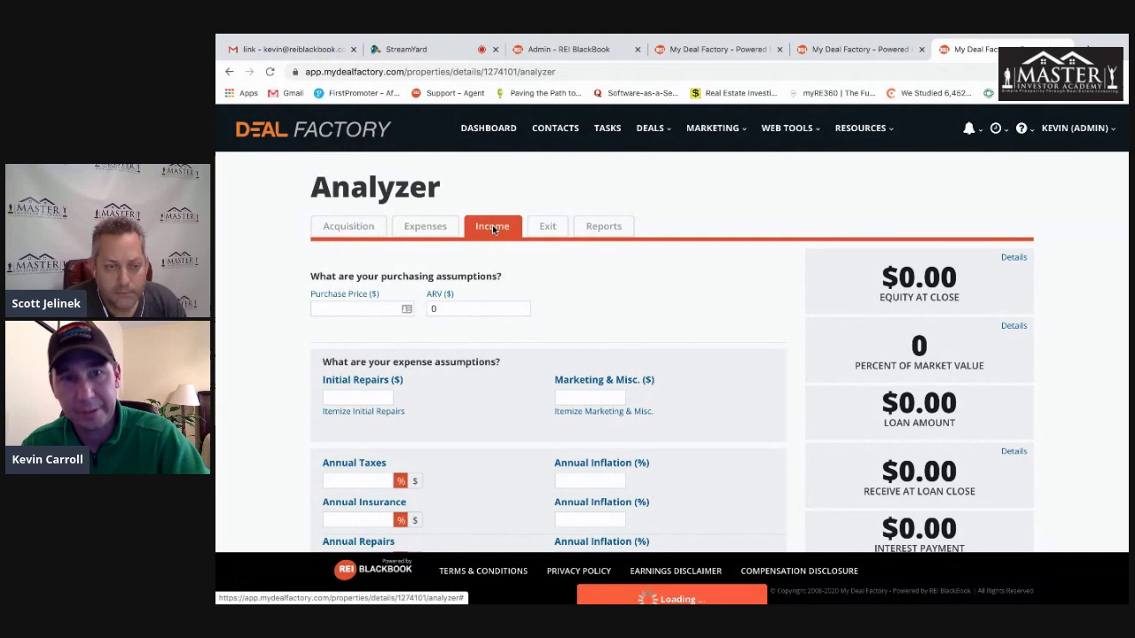
click(553, 227)
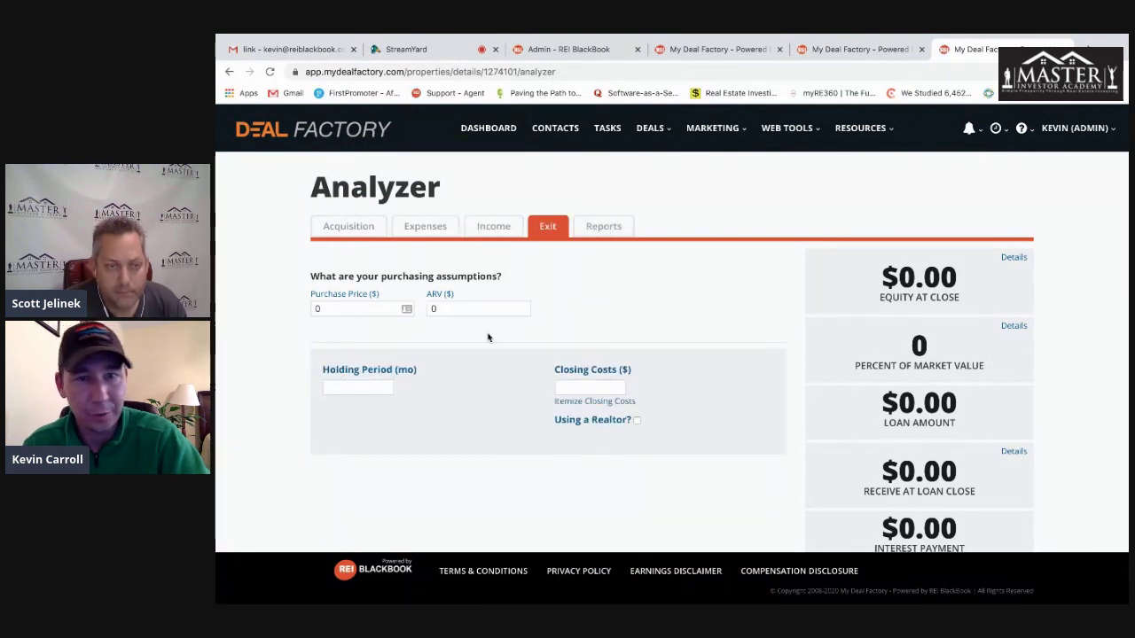
click(604, 226)
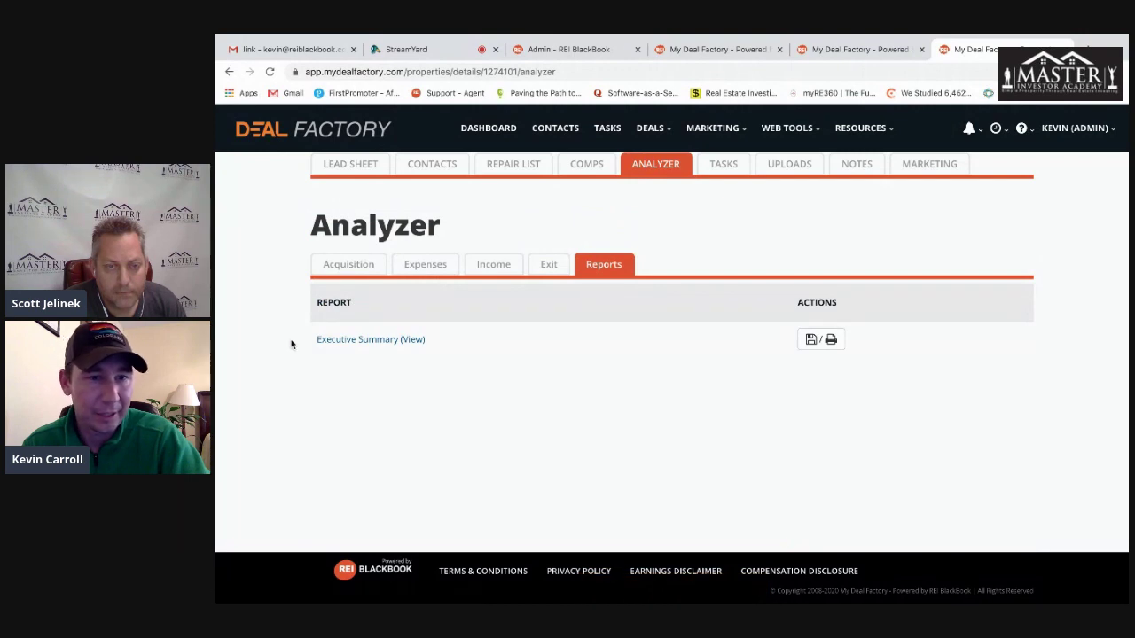
scroll(289, 344, up, 1)
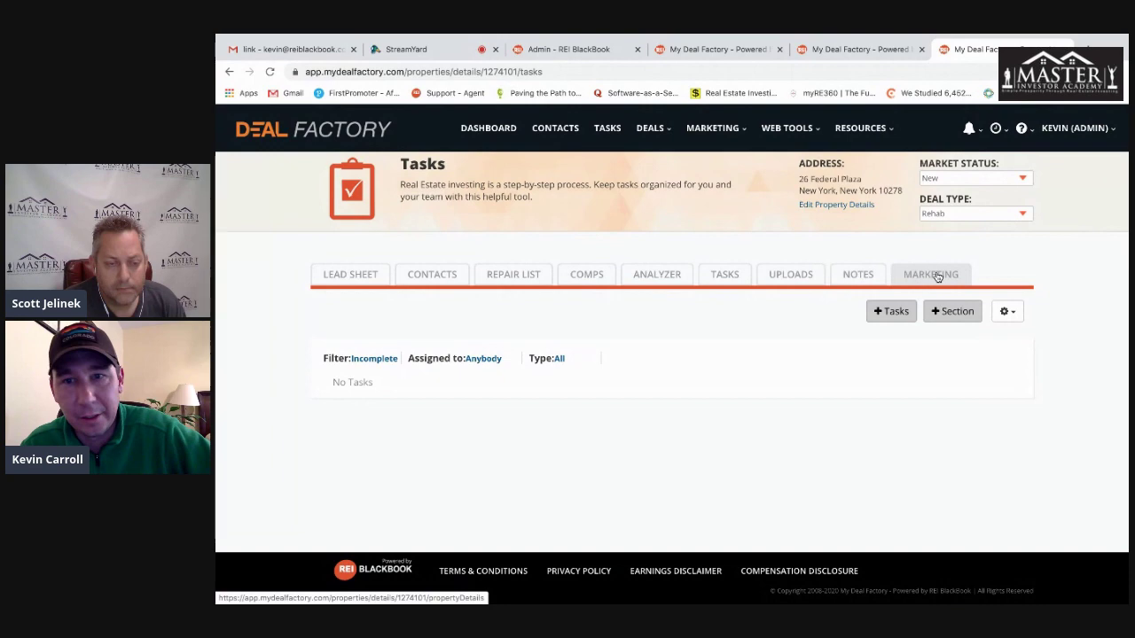
- Scroll through the property details and switch Property Blaster Status to On, raising the syndication notice
scroll(1043, 456, down, 1)
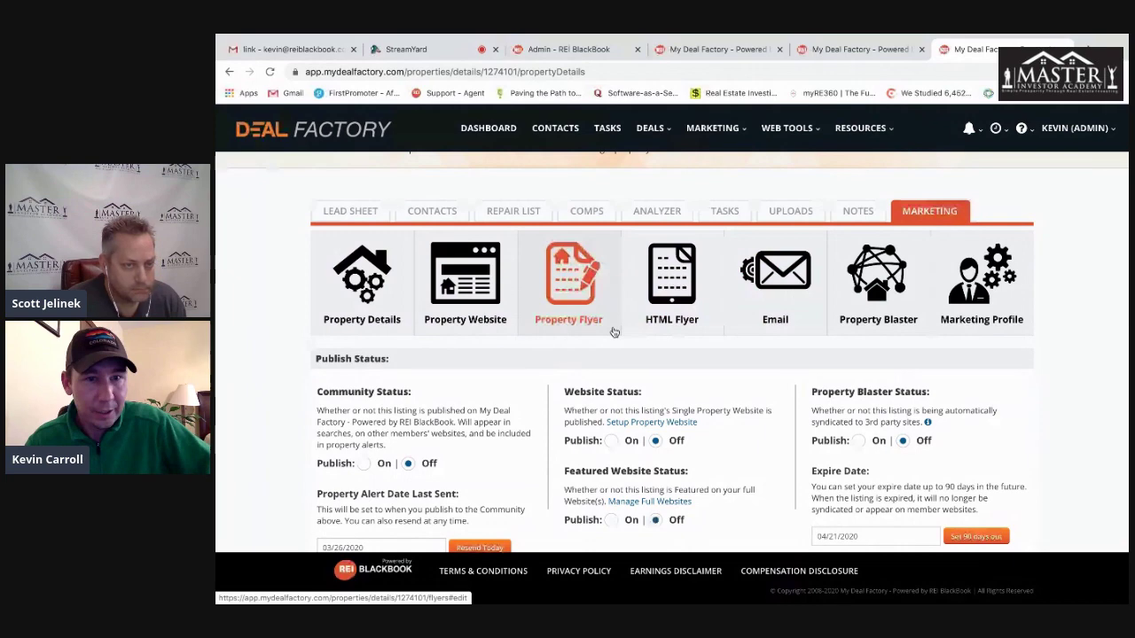
scroll(614, 332, down, 1)
scroll(750, 302, down, 2)
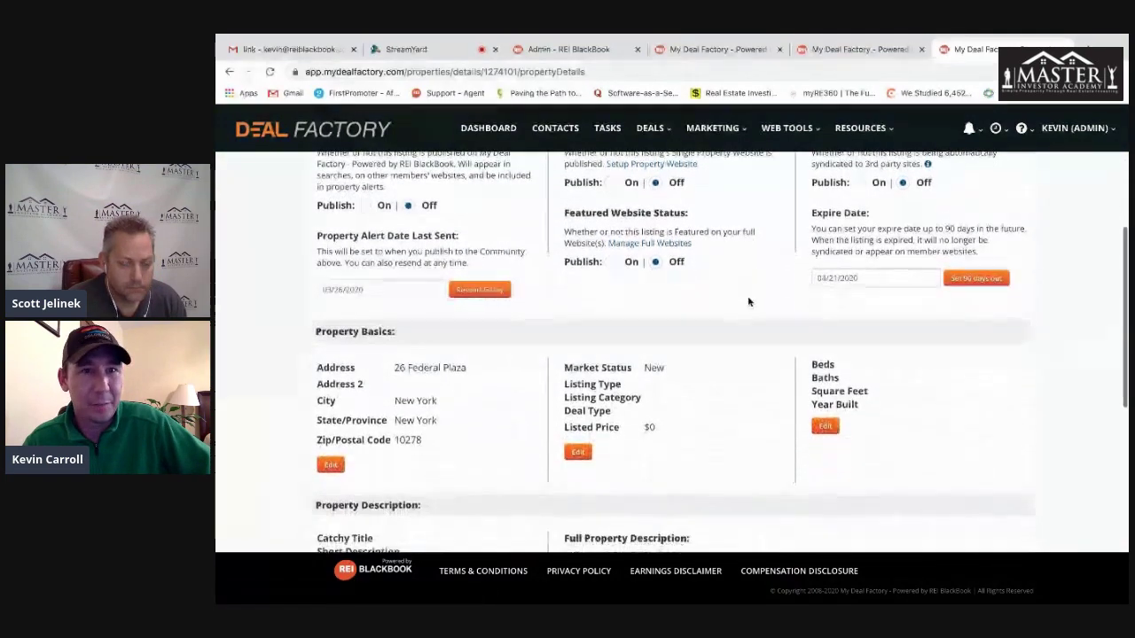
scroll(388, 191, down, 1)
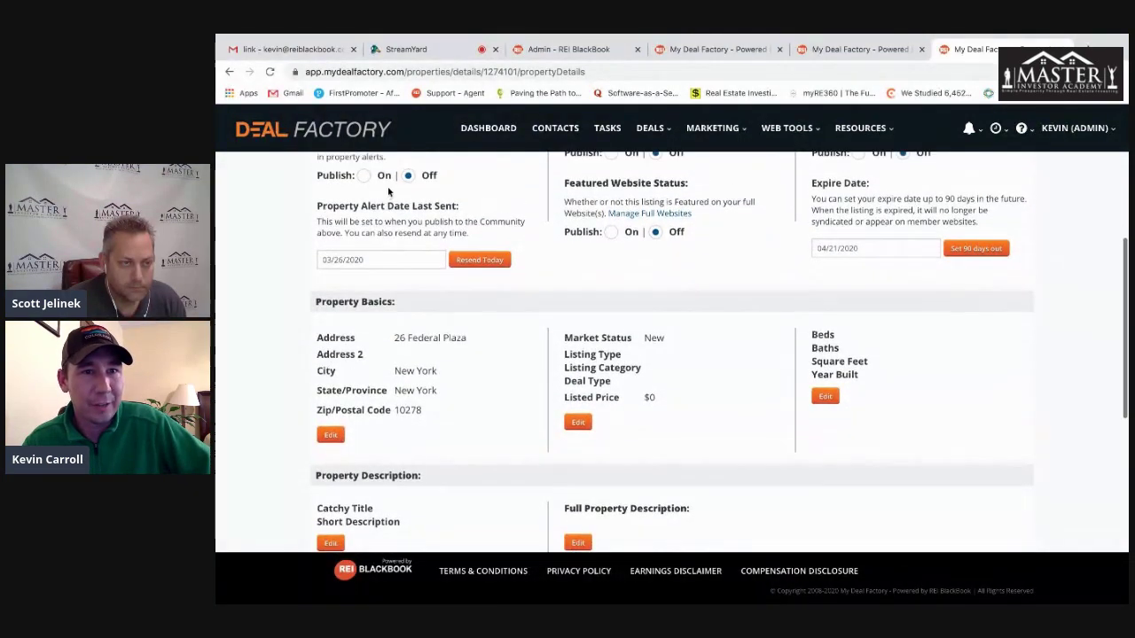
scroll(399, 171, up, 1)
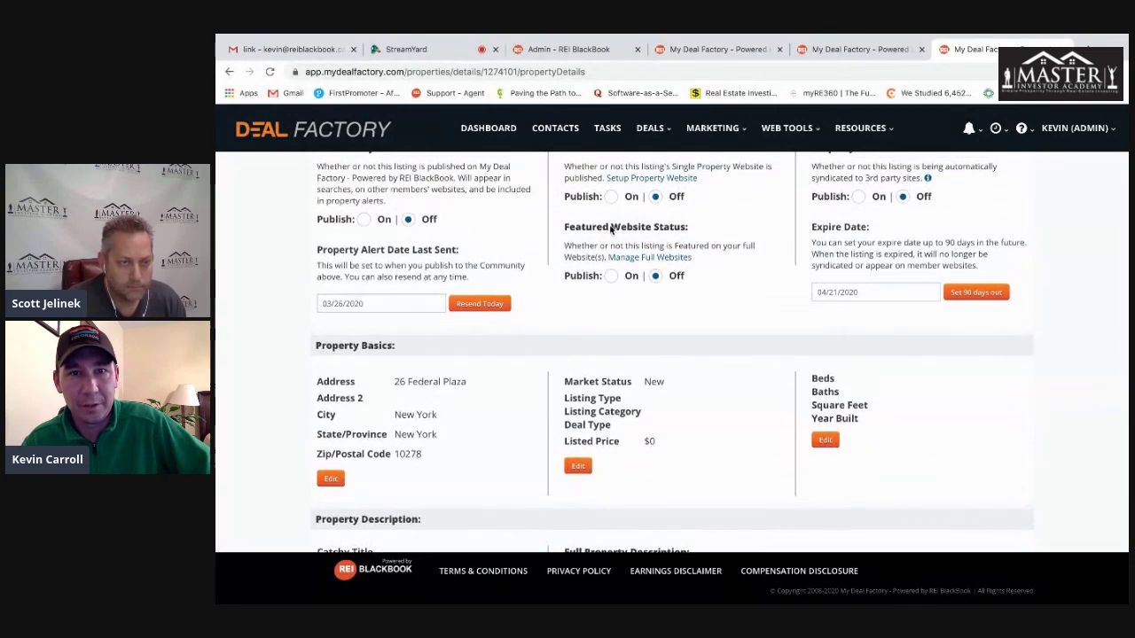
scroll(602, 324, up, 3)
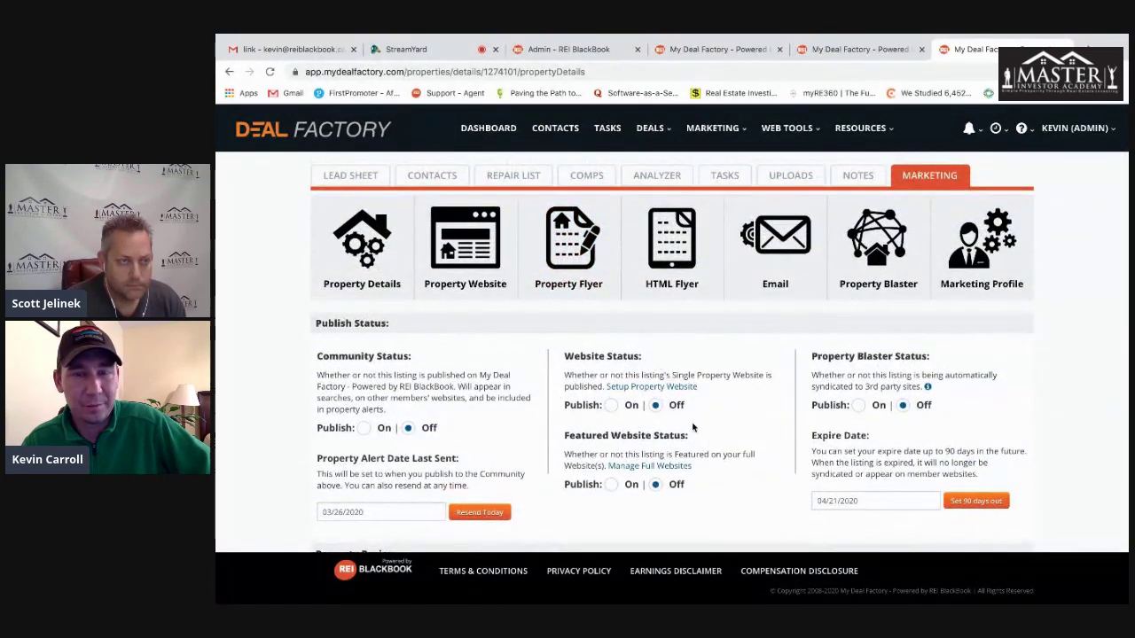
scroll(741, 421, down, 1)
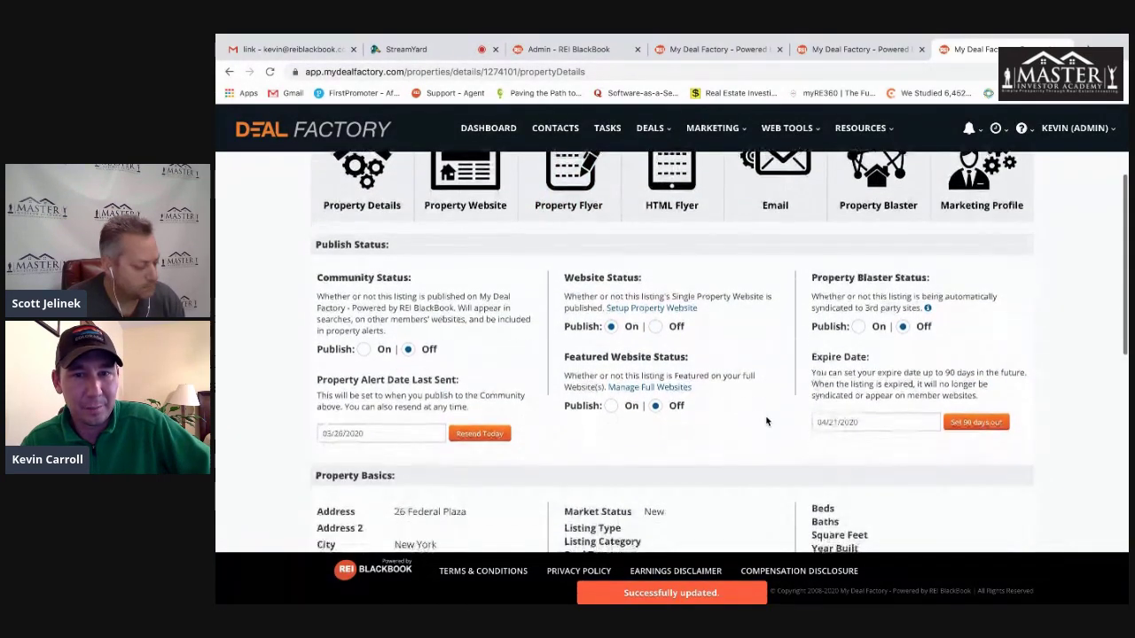
scroll(770, 421, down, 1)
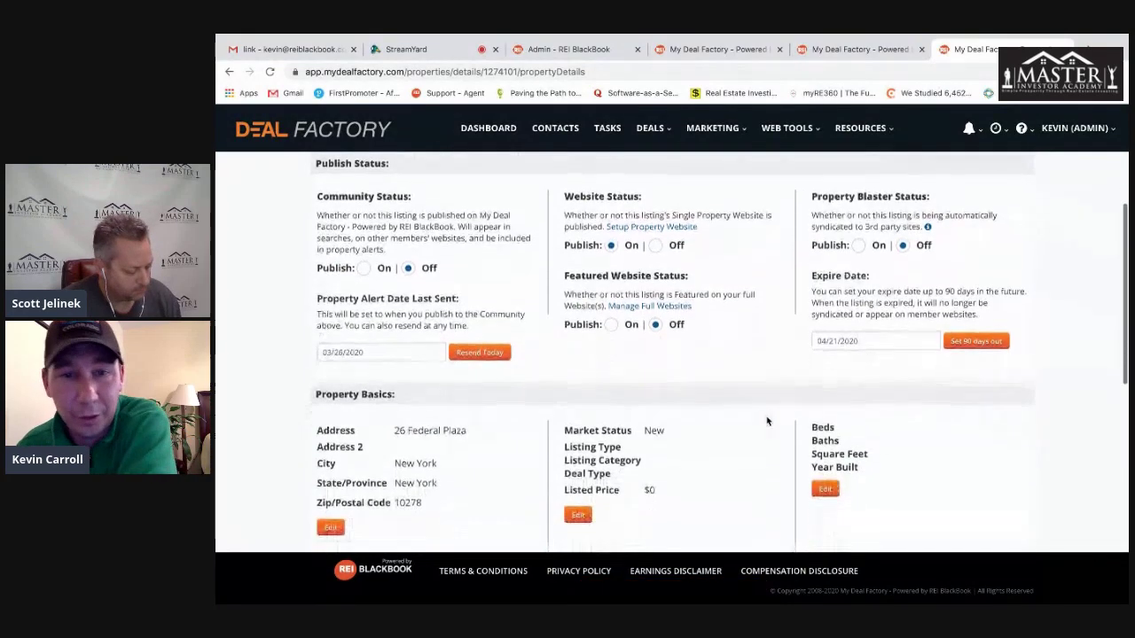
click(859, 246)
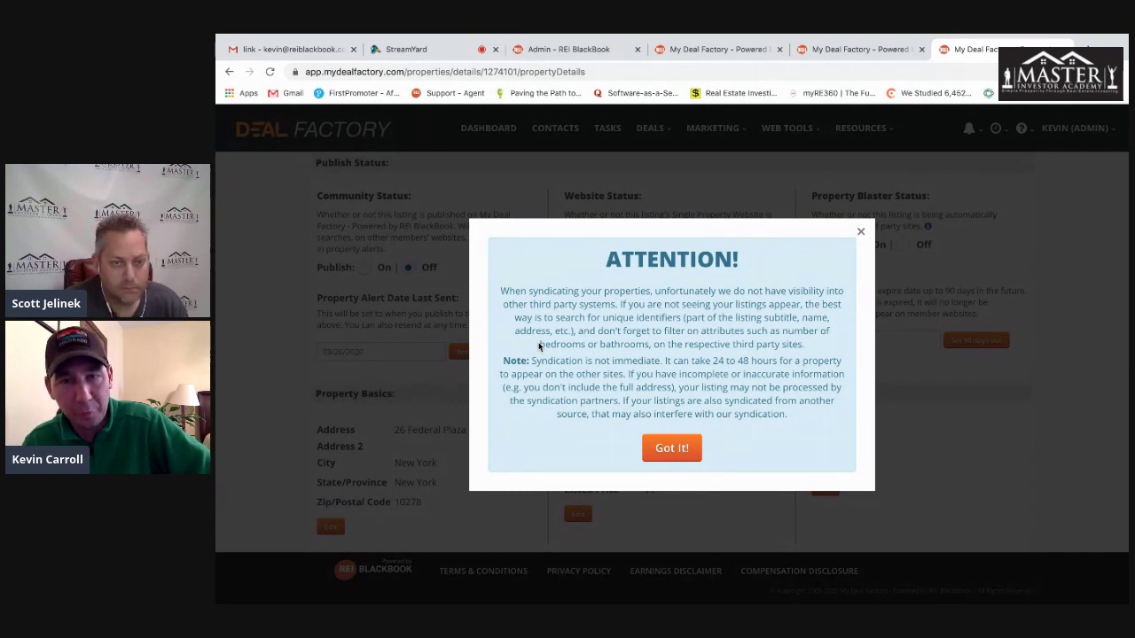
- Dismiss the 24–48 hour syndication notice with Got It!, set Property Blaster back to Off, and review the details
drag(714, 362, 684, 362)
click(672, 447)
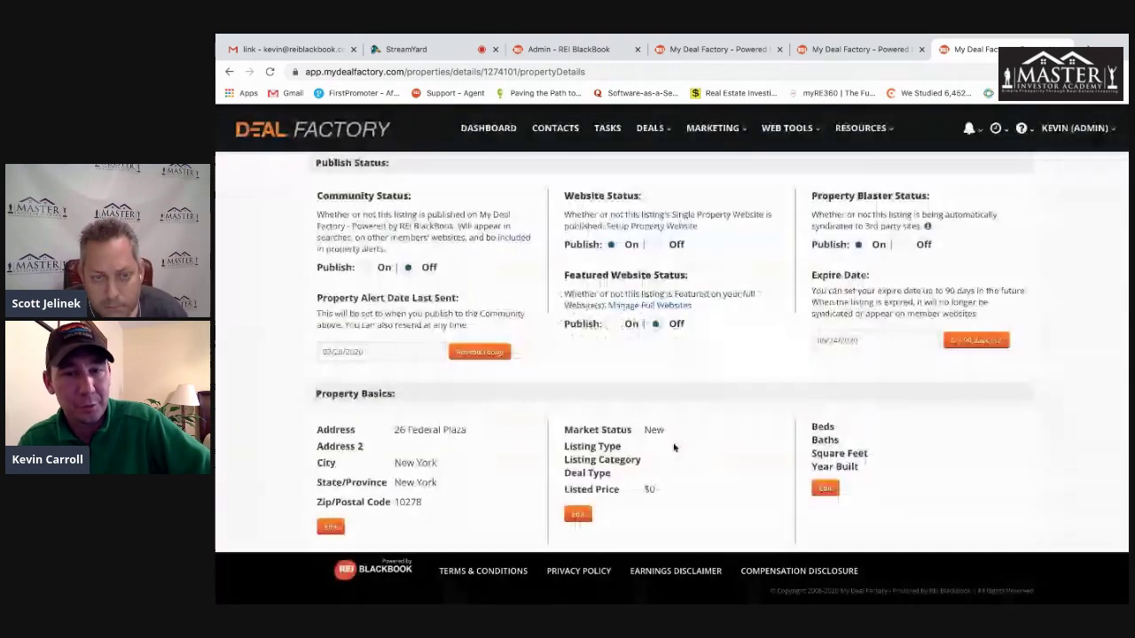
click(903, 246)
scroll(514, 391, down, 3)
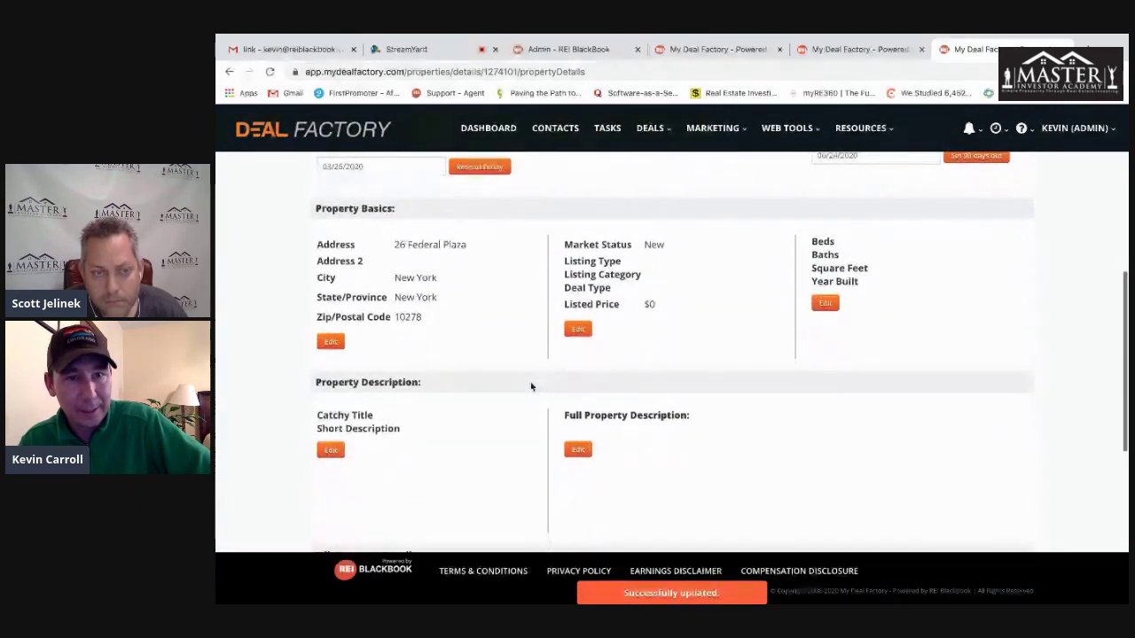
scroll(538, 417, down, 2)
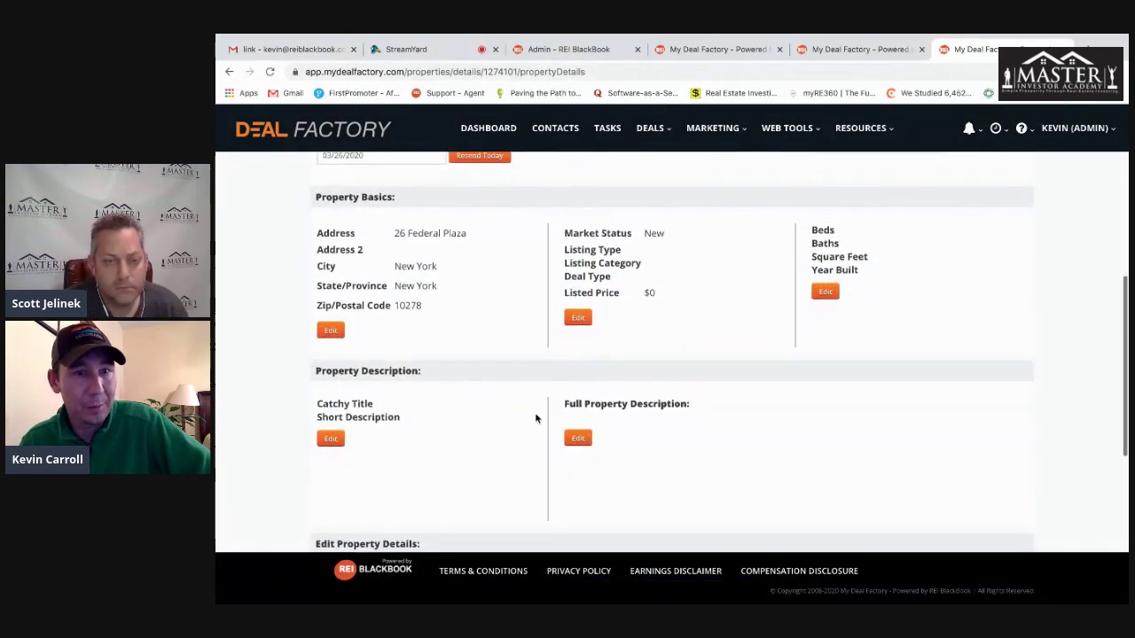
scroll(555, 348, down, 1)
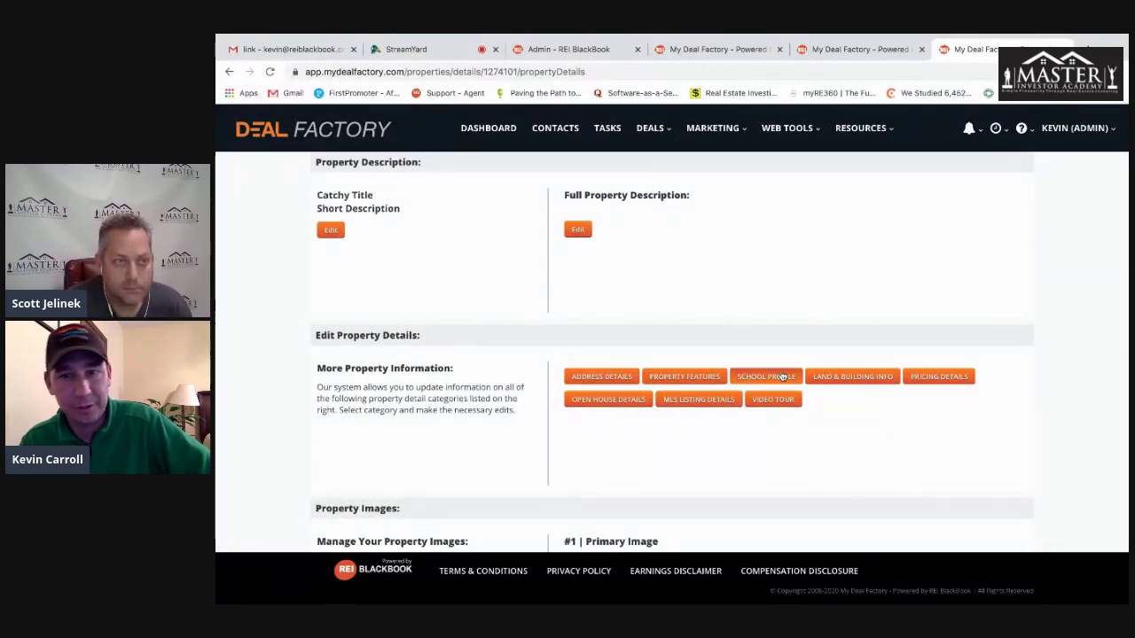
scroll(748, 431, down, 2)
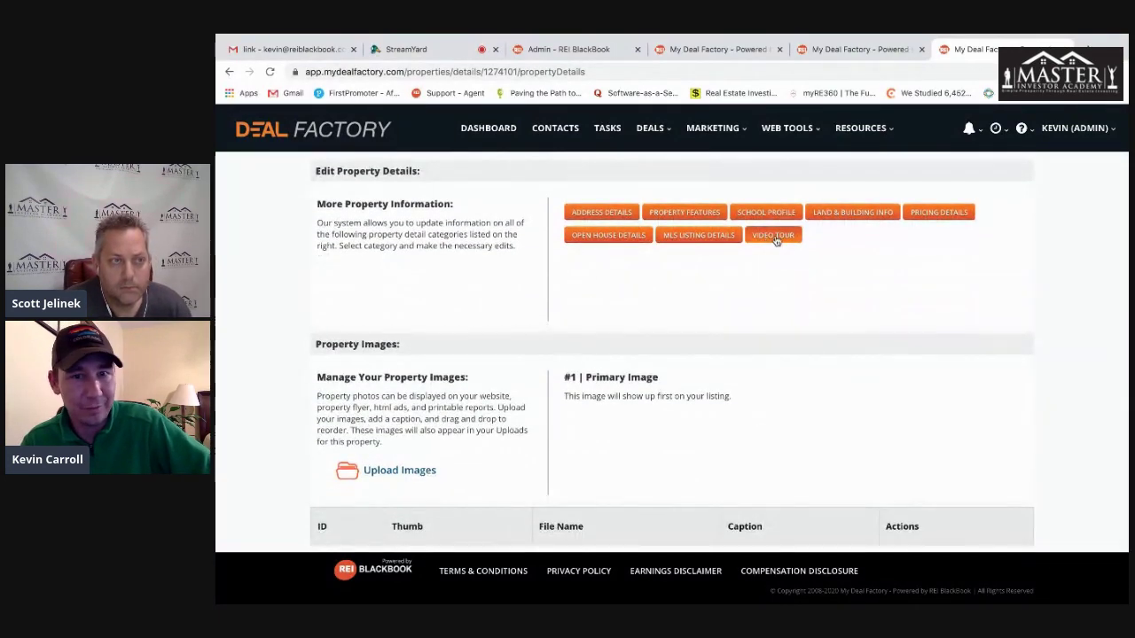
scroll(550, 363, down, 1)
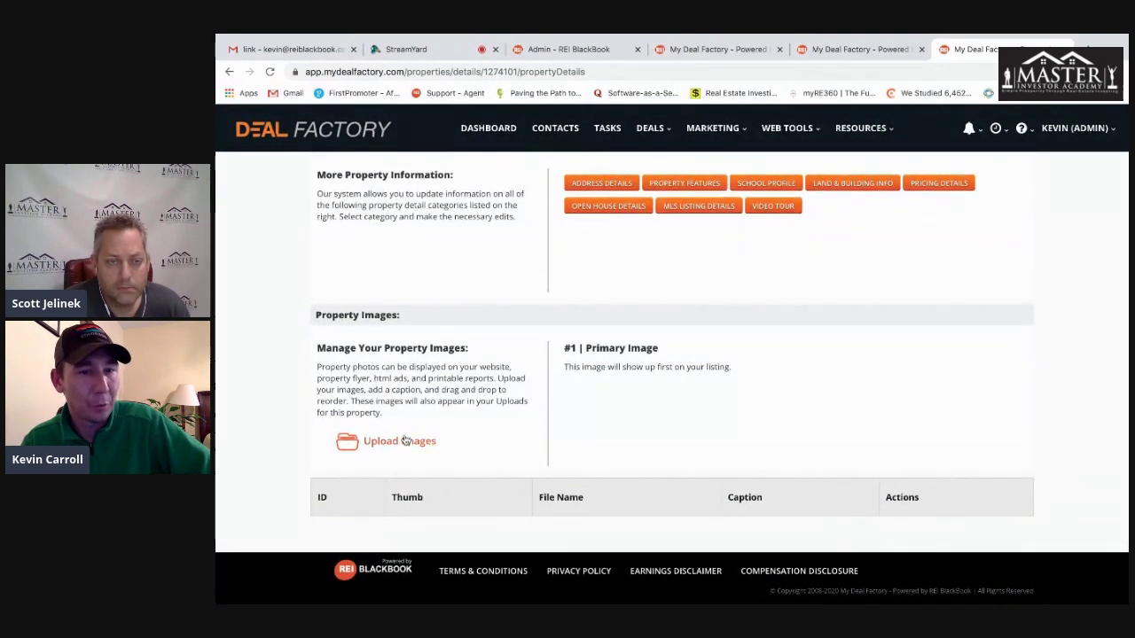
scroll(404, 441, up, 10)
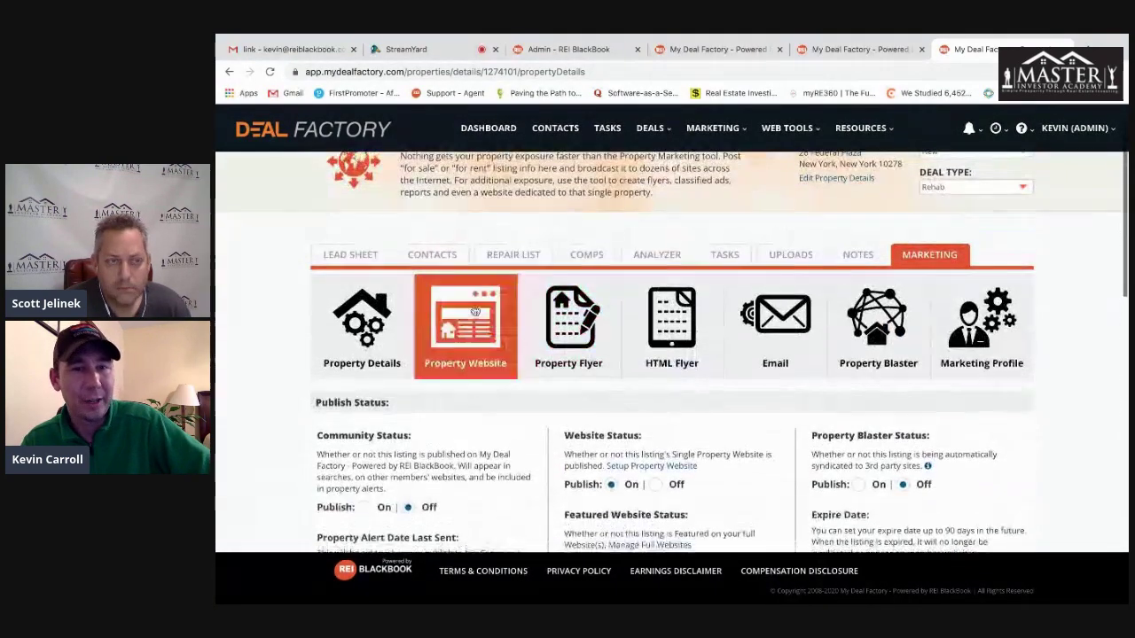
- Open the Property Website setup, view the domain list without choosing, and check visitor stats
click(475, 312)
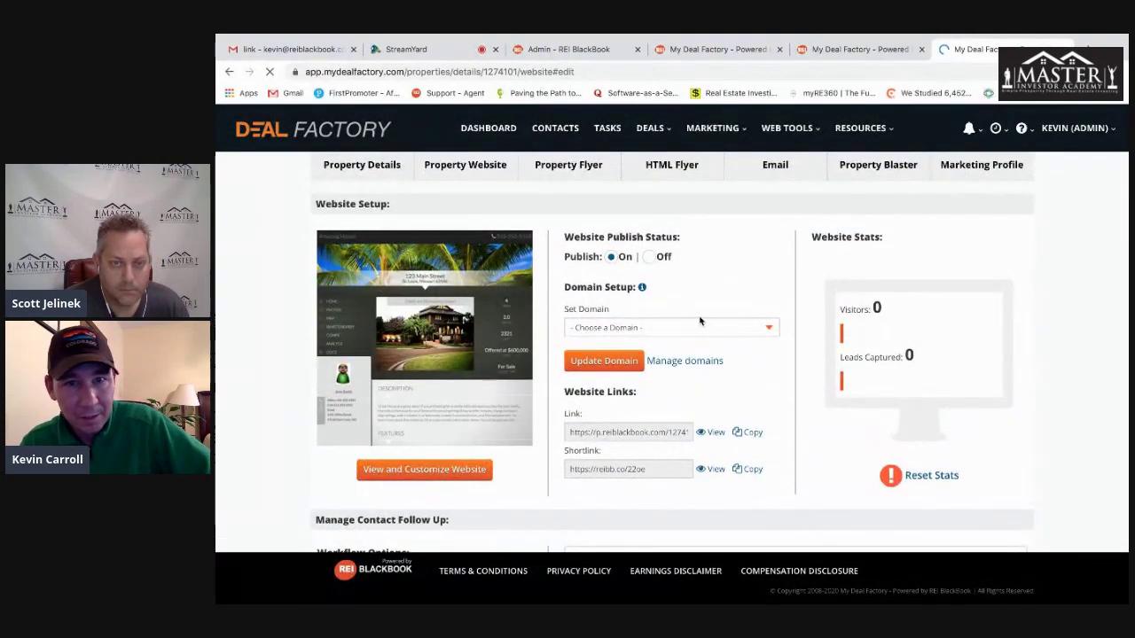
click(679, 326)
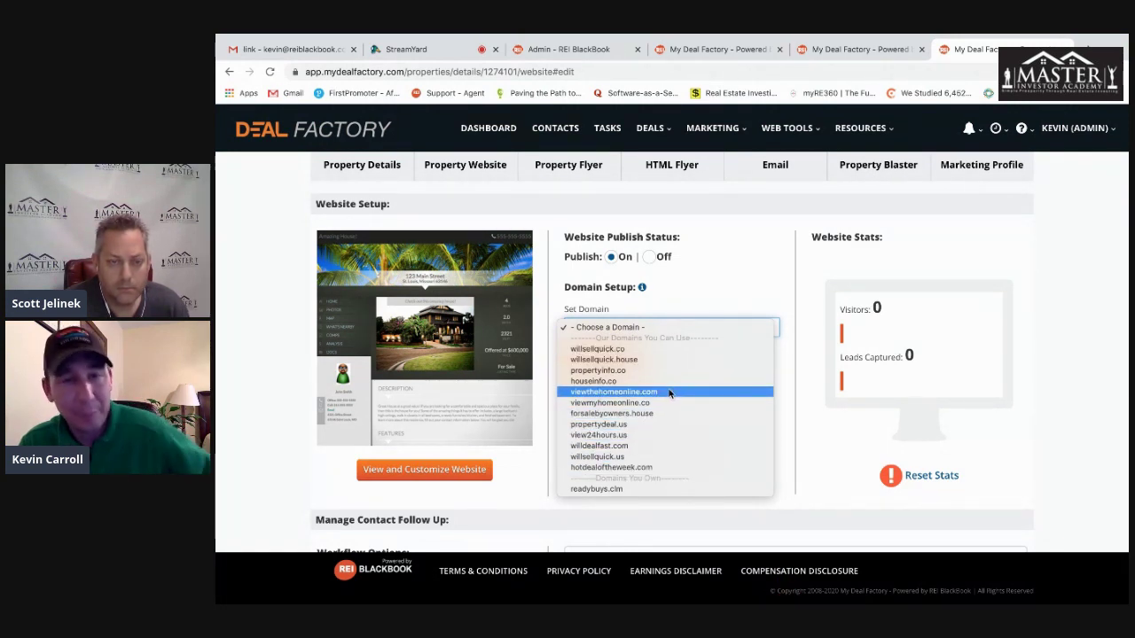
click(786, 287)
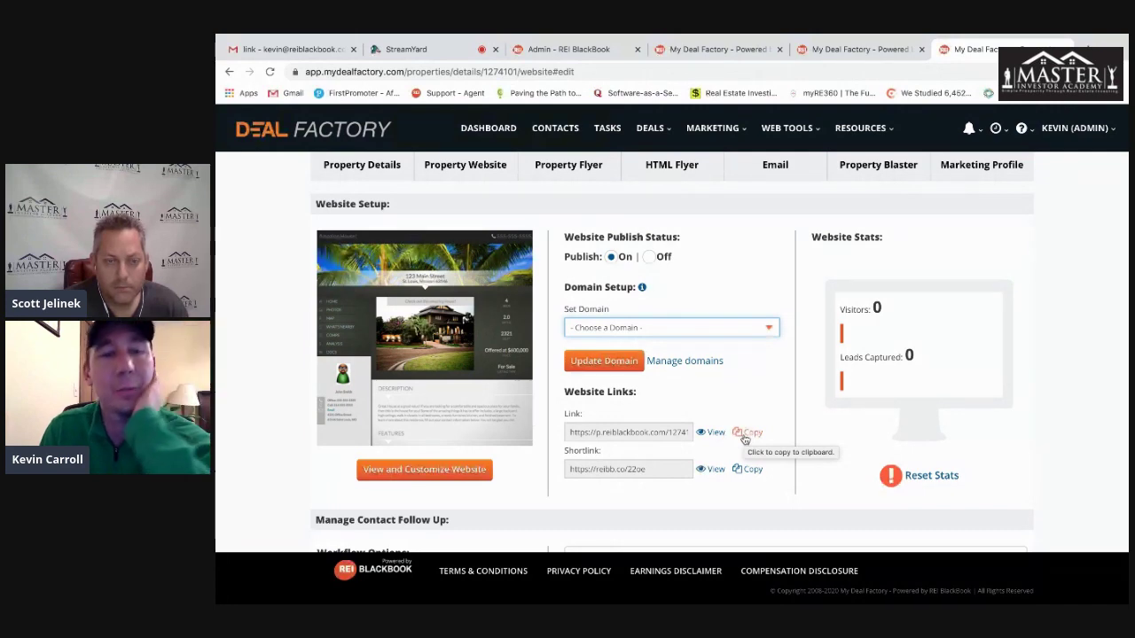
drag(916, 307, 826, 310)
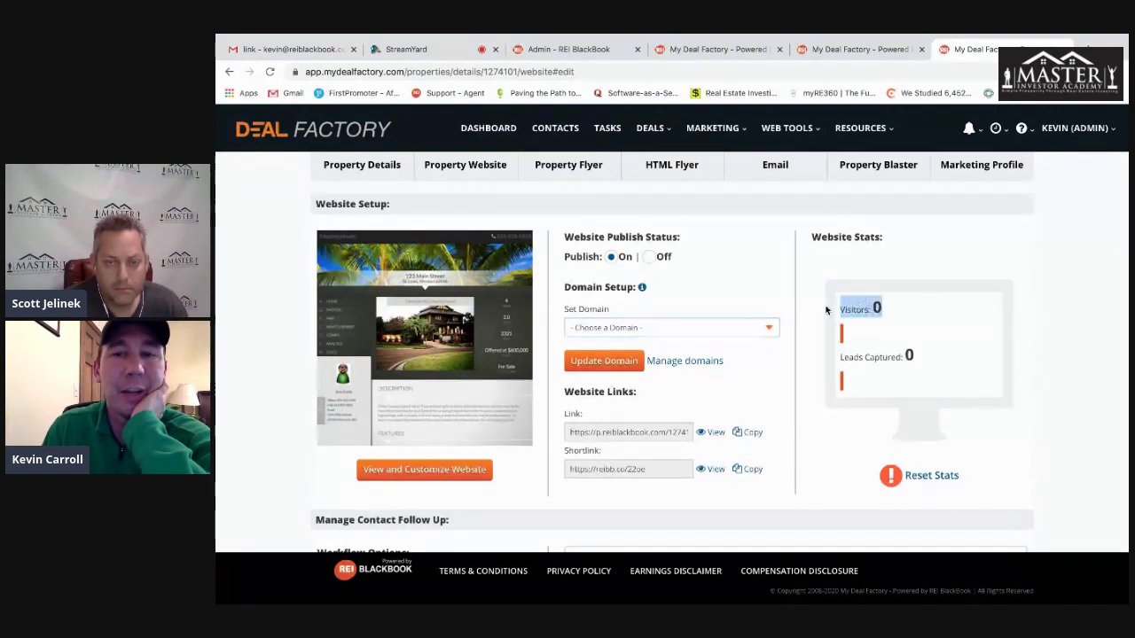
drag(926, 358, 837, 356)
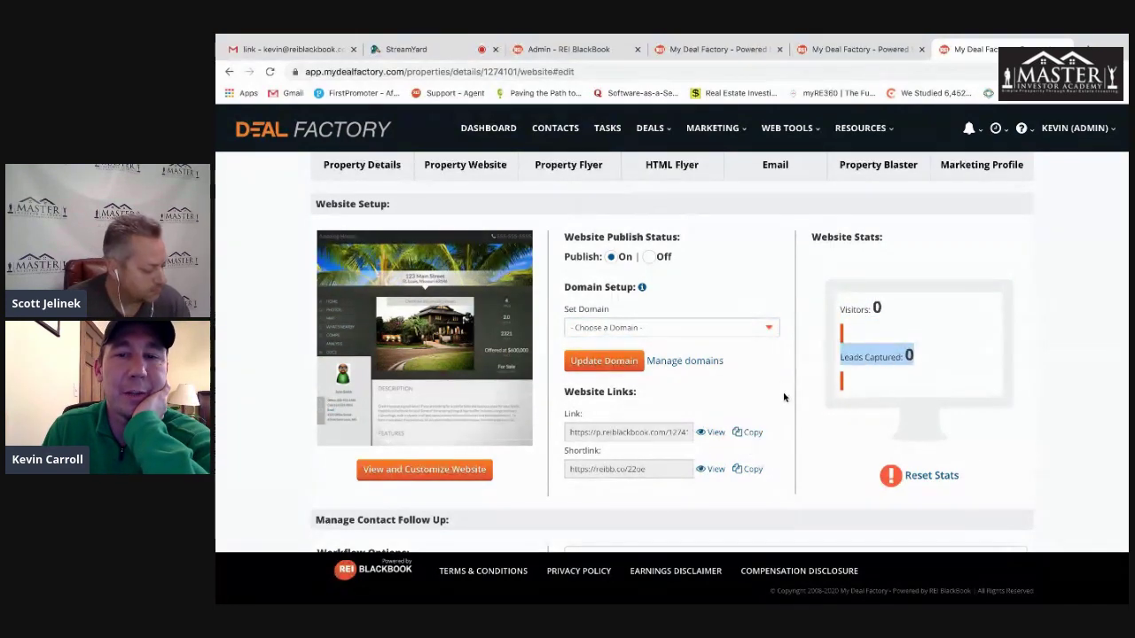
- View the follow-up workflow list without choosing one, then scroll to the QR code, tracking pixel and description
scroll(783, 394, down, 3)
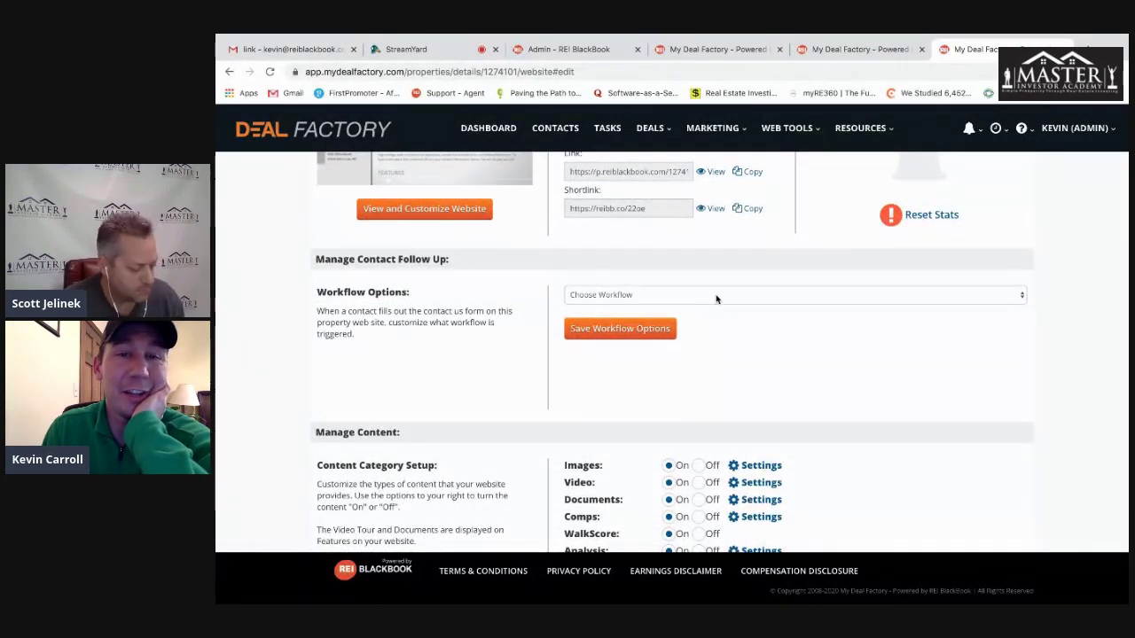
click(715, 296)
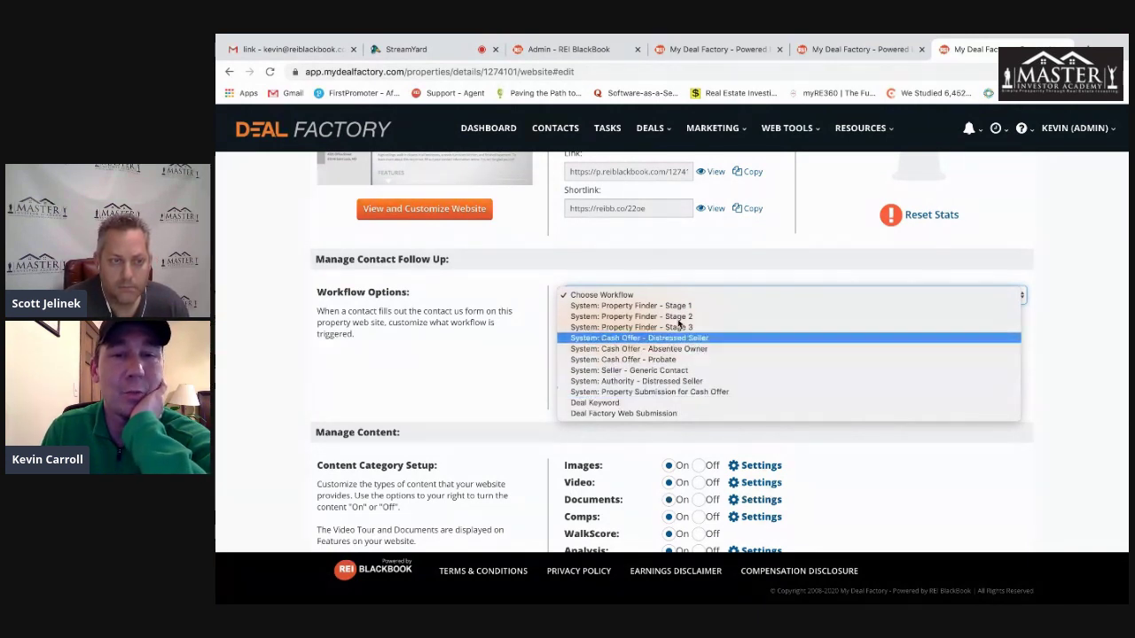
click(497, 384)
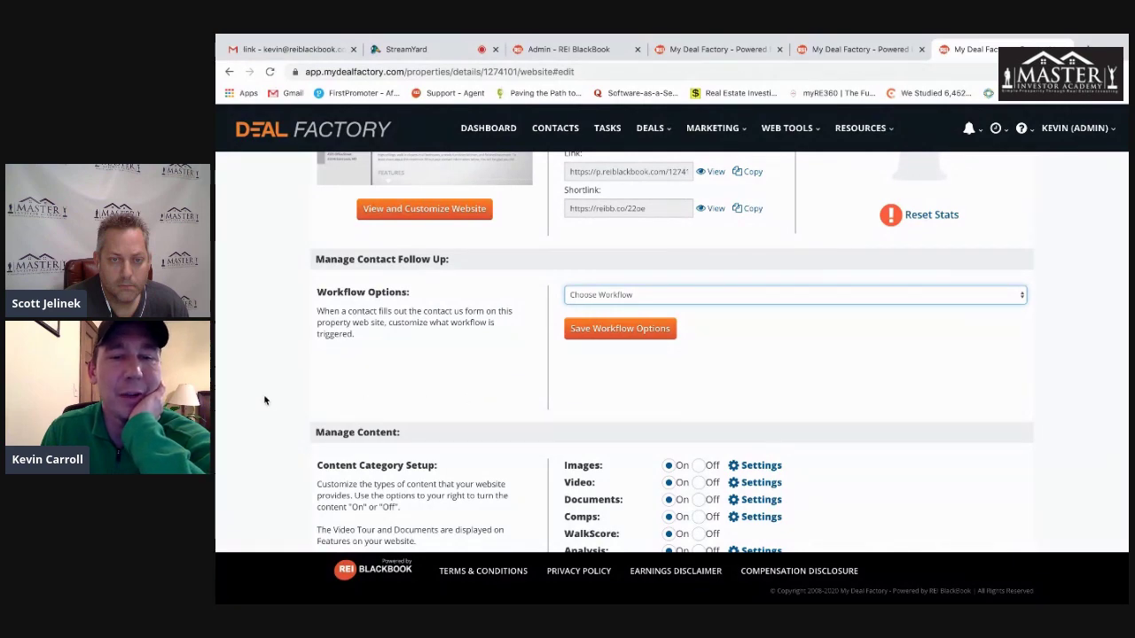
scroll(263, 401, down, 2)
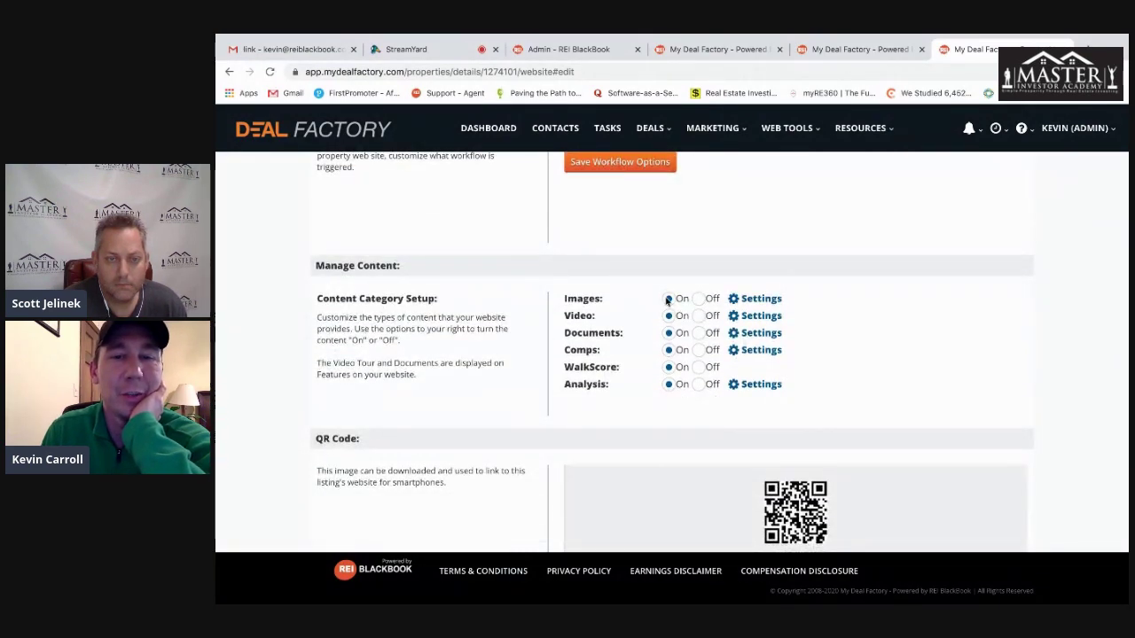
scroll(563, 398, down, 3)
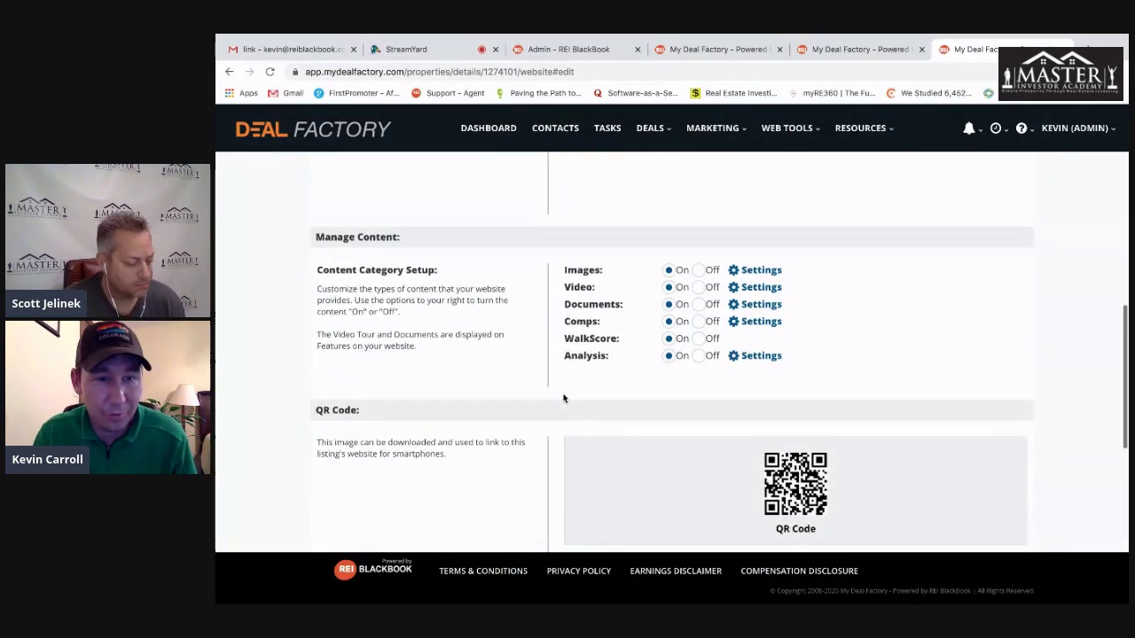
scroll(532, 387, down, 1)
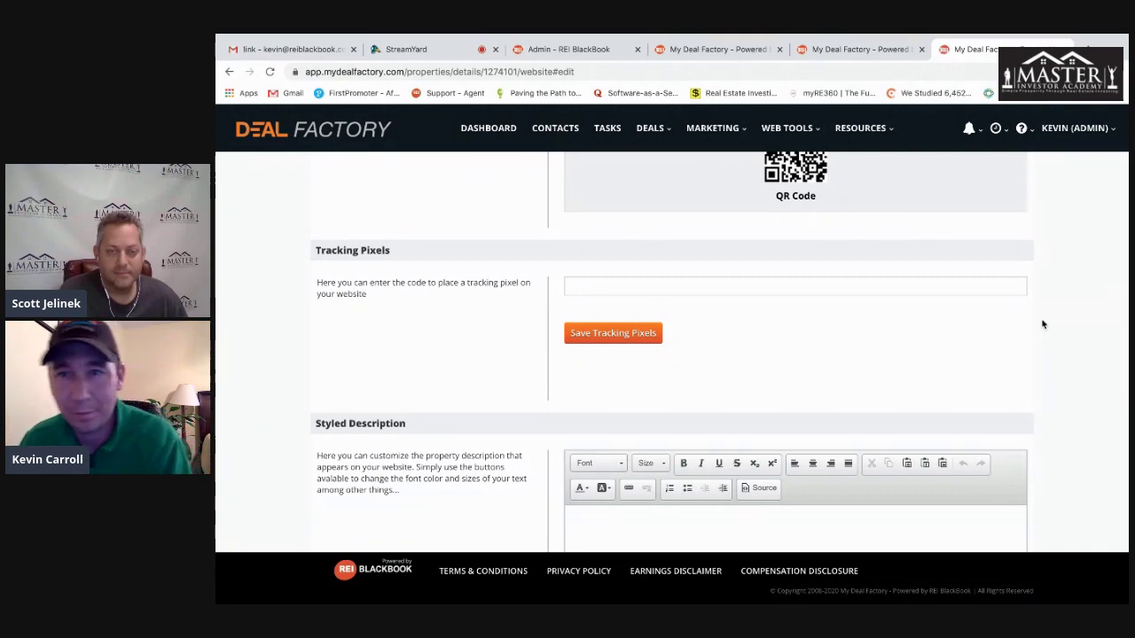
scroll(1042, 324, up, 10)
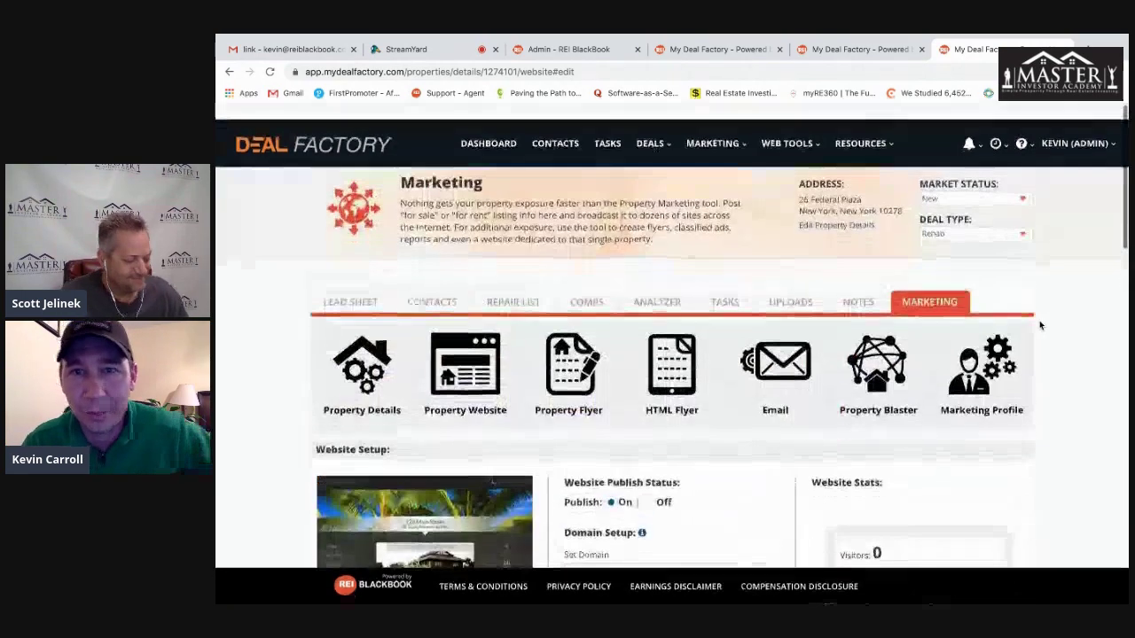
click(569, 350)
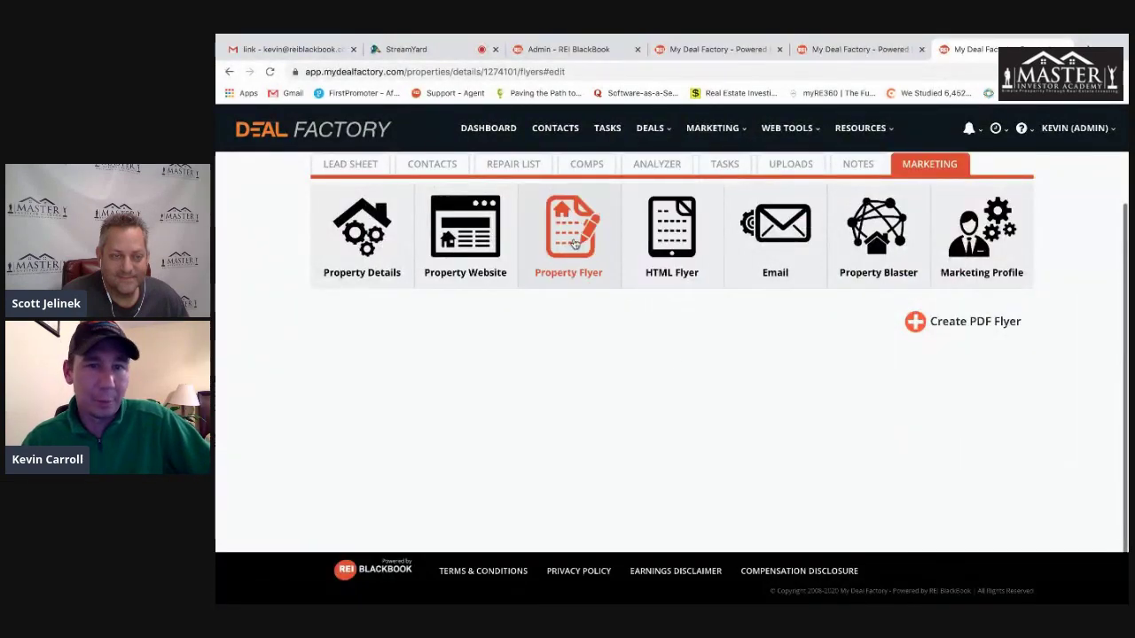
click(787, 239)
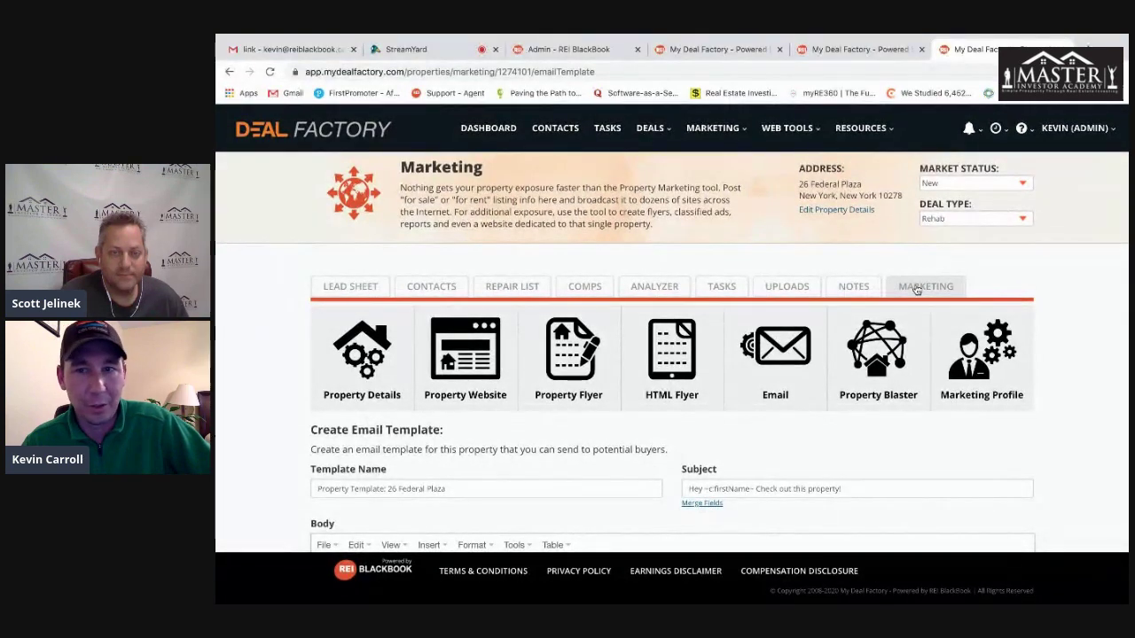
click(919, 287)
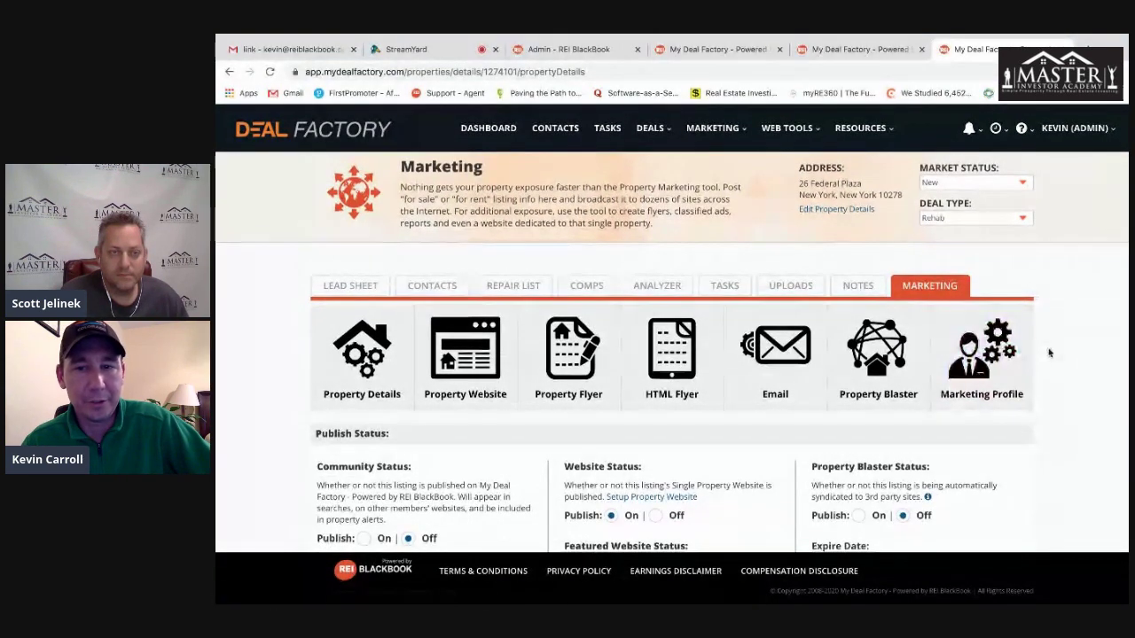
scroll(1047, 351, down, 2)
click(655, 393)
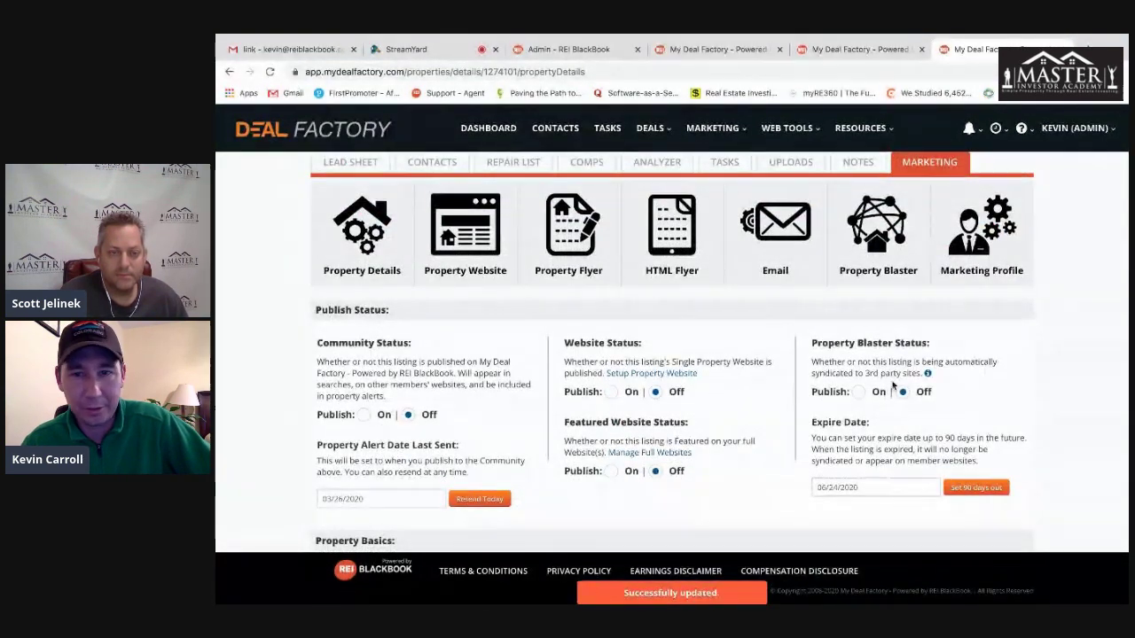
- Go to DEALS > Property Finders
scroll(223, 262, up, 2)
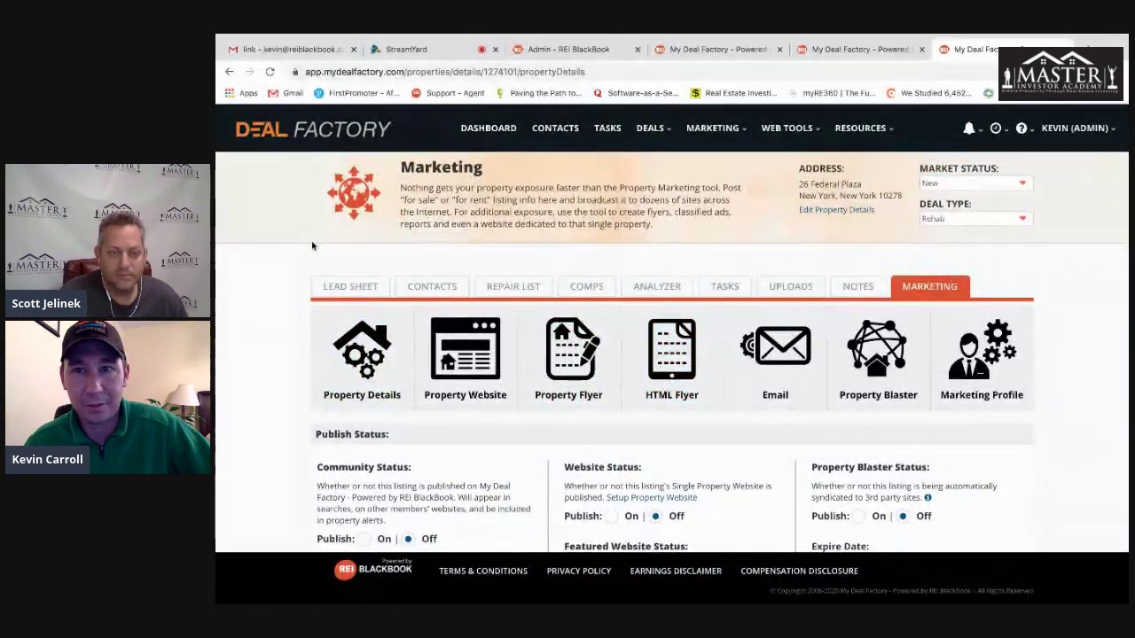
click(647, 130)
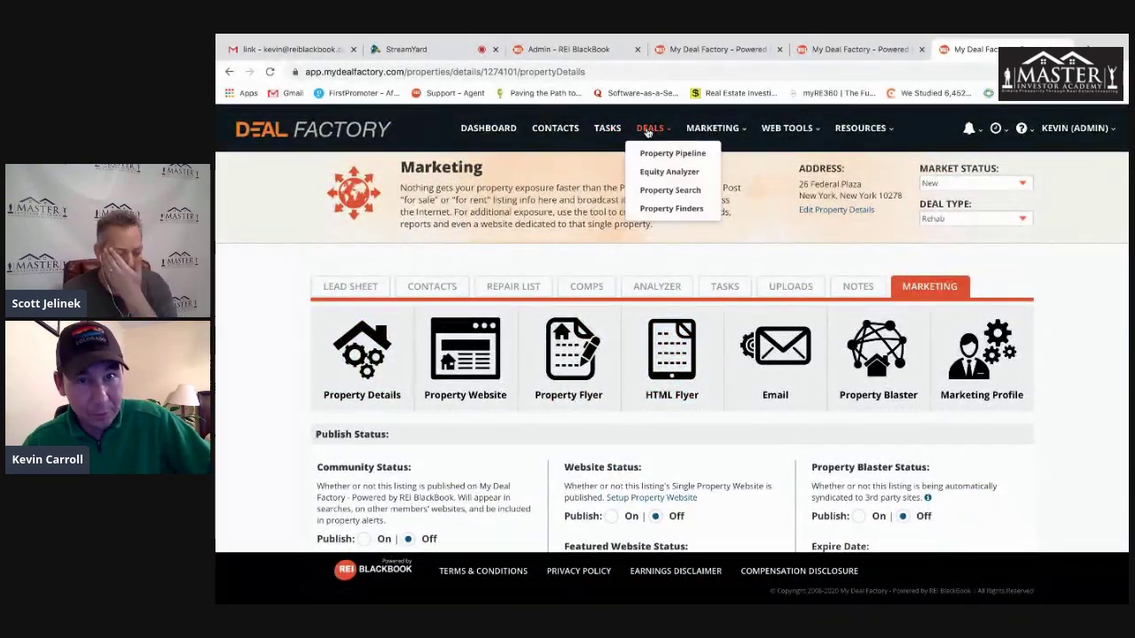
click(671, 209)
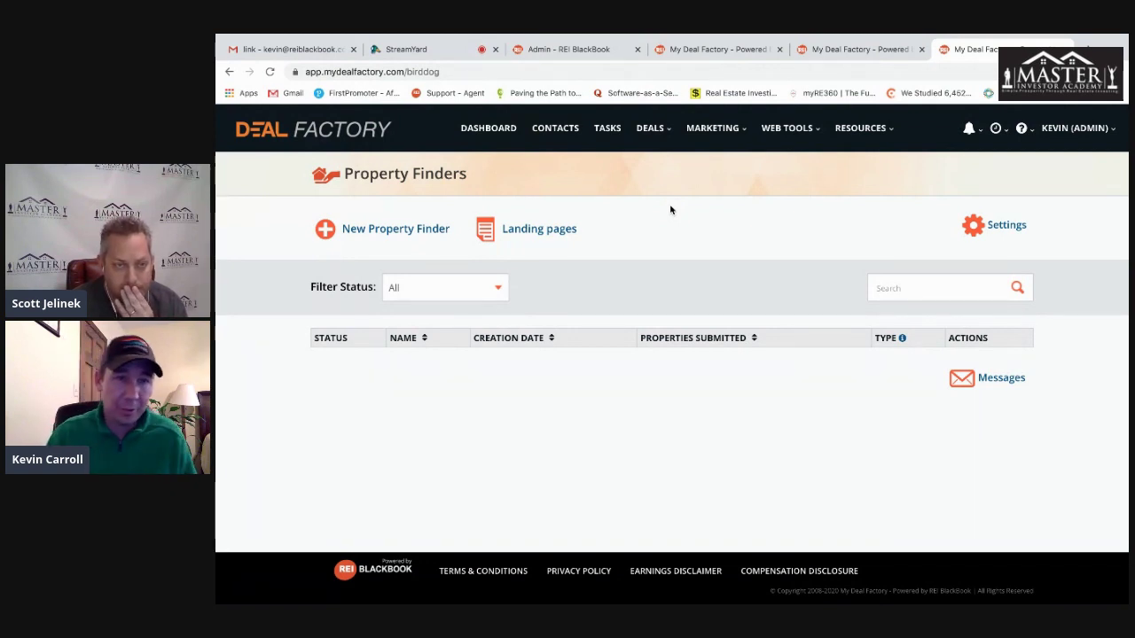
- Expand the New Property Finder form, highlight its password-email note, then return to the DASHBOARD
click(374, 236)
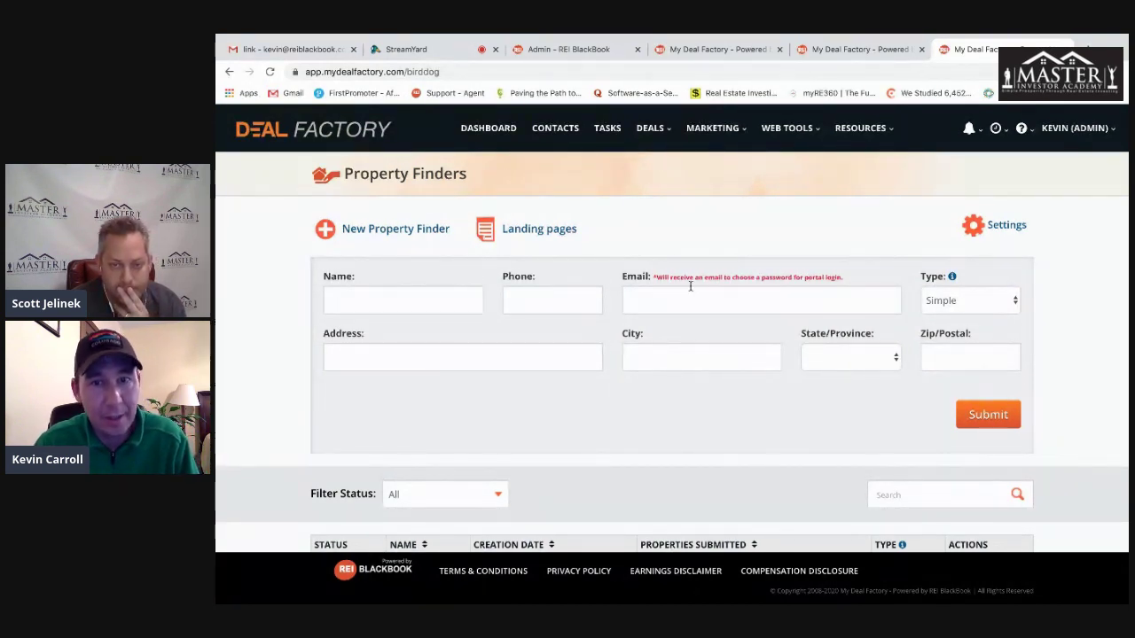
drag(843, 278, 657, 276)
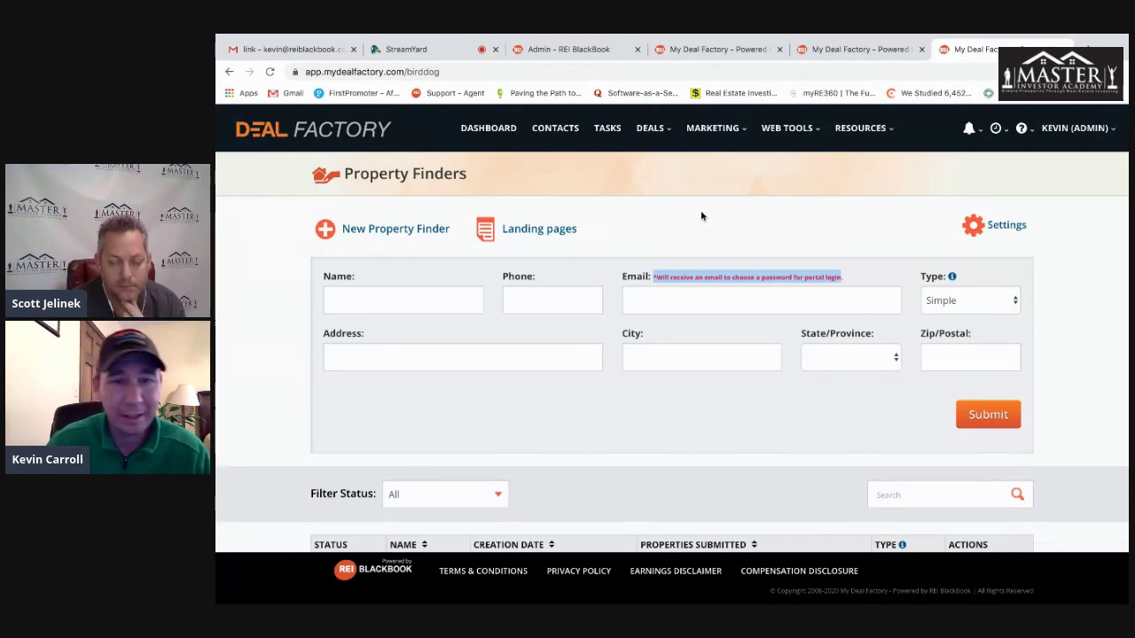
scroll(252, 398, down, 3)
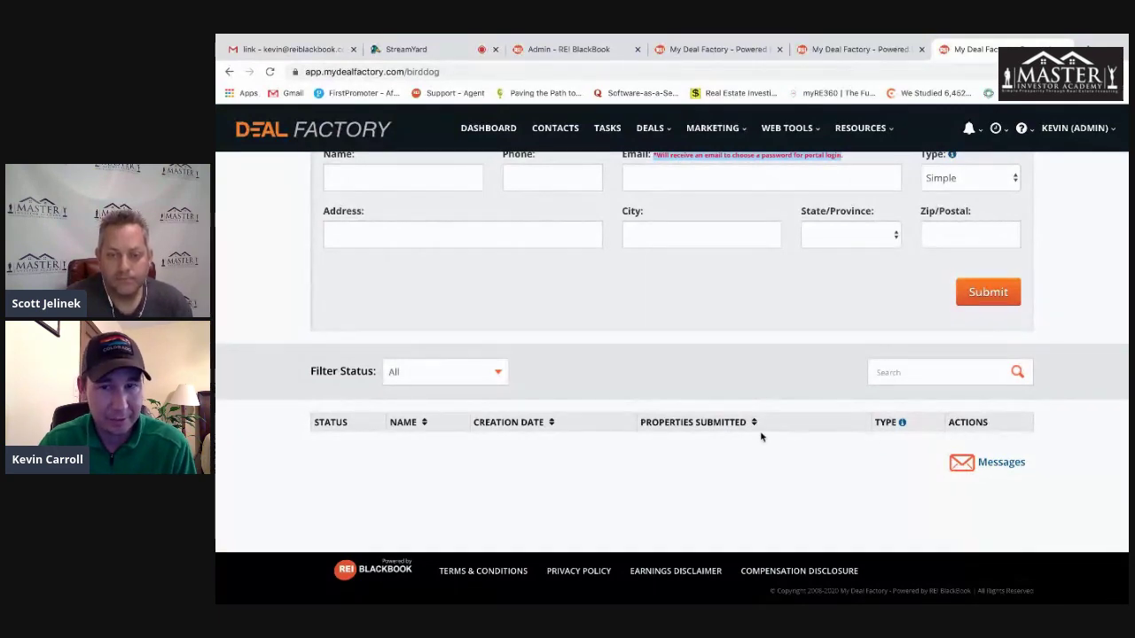
scroll(275, 276, up, 3)
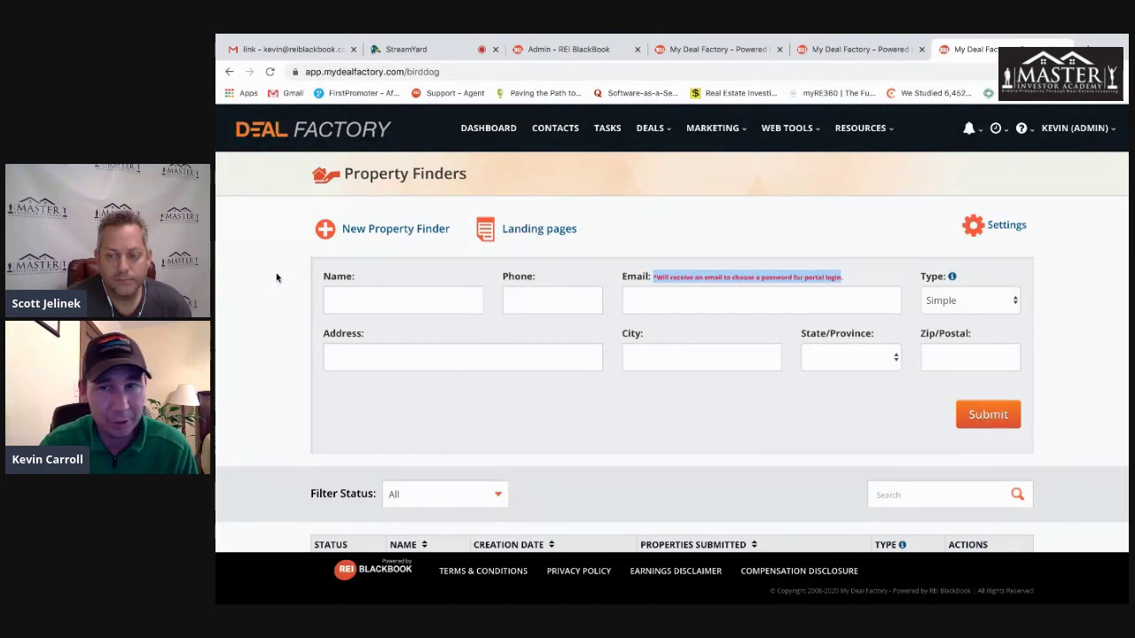
click(659, 229)
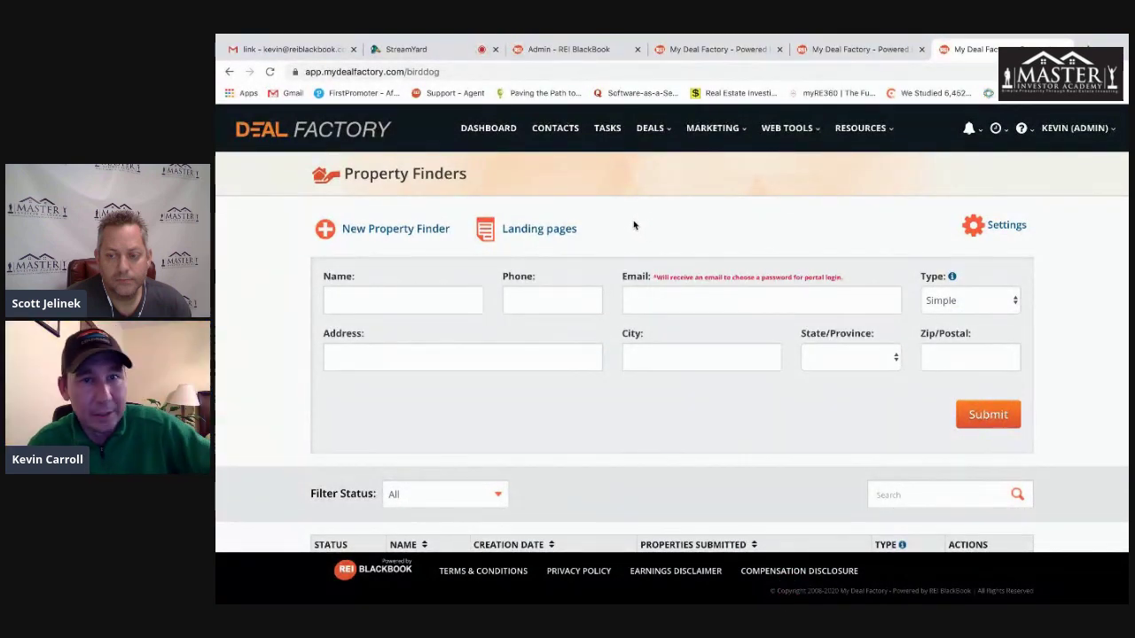
click(486, 131)
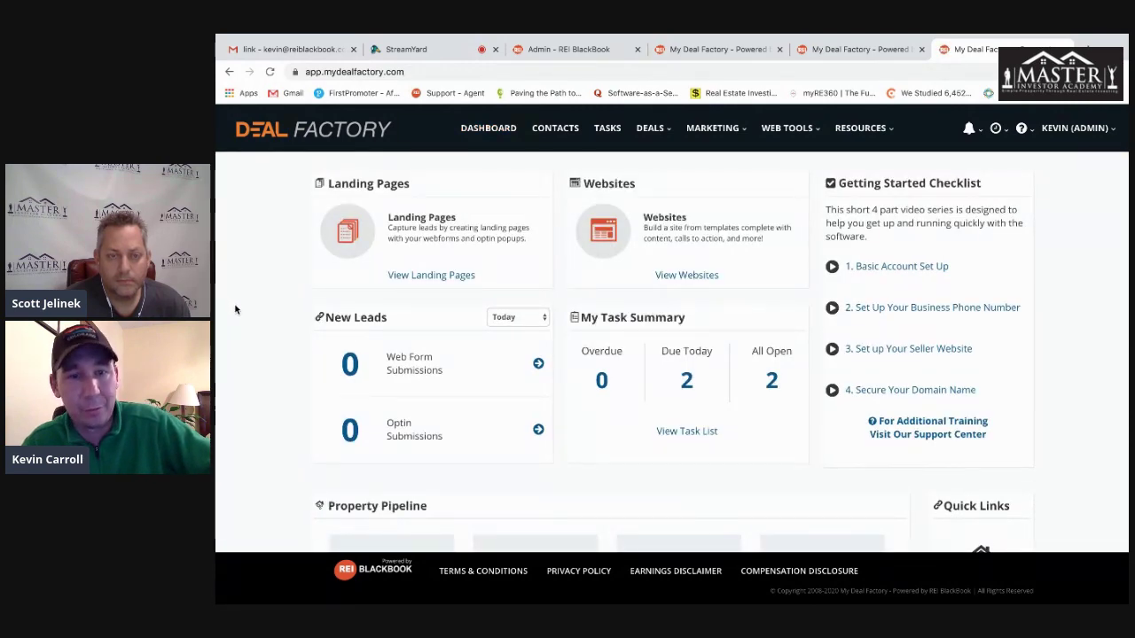
scroll(236, 309, down, 3)
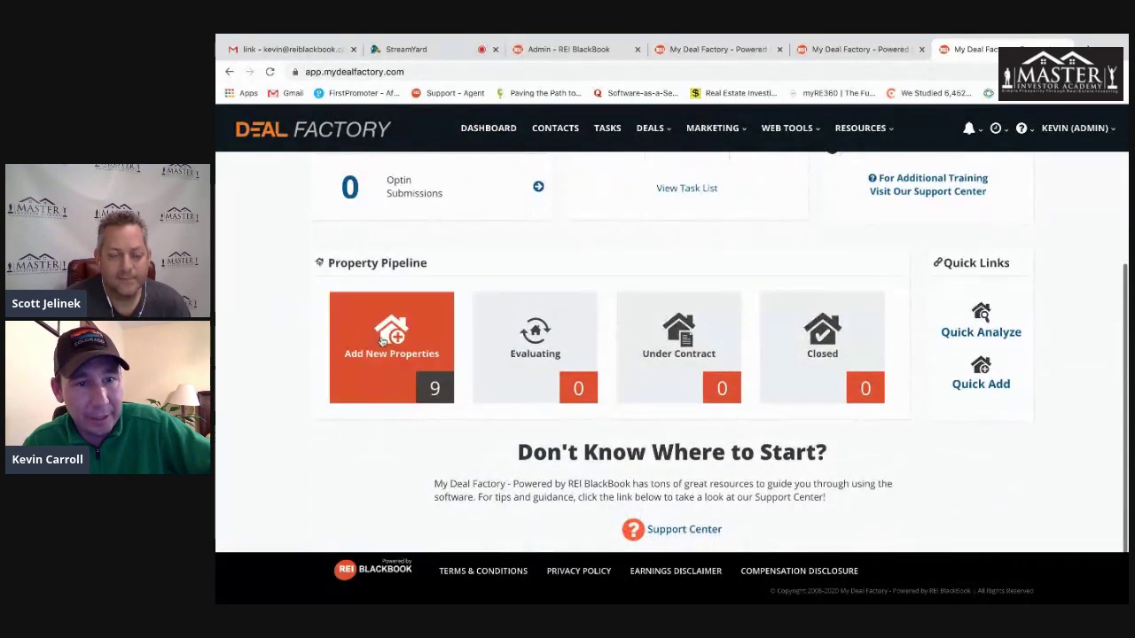
click(383, 341)
scroll(302, 315, down, 2)
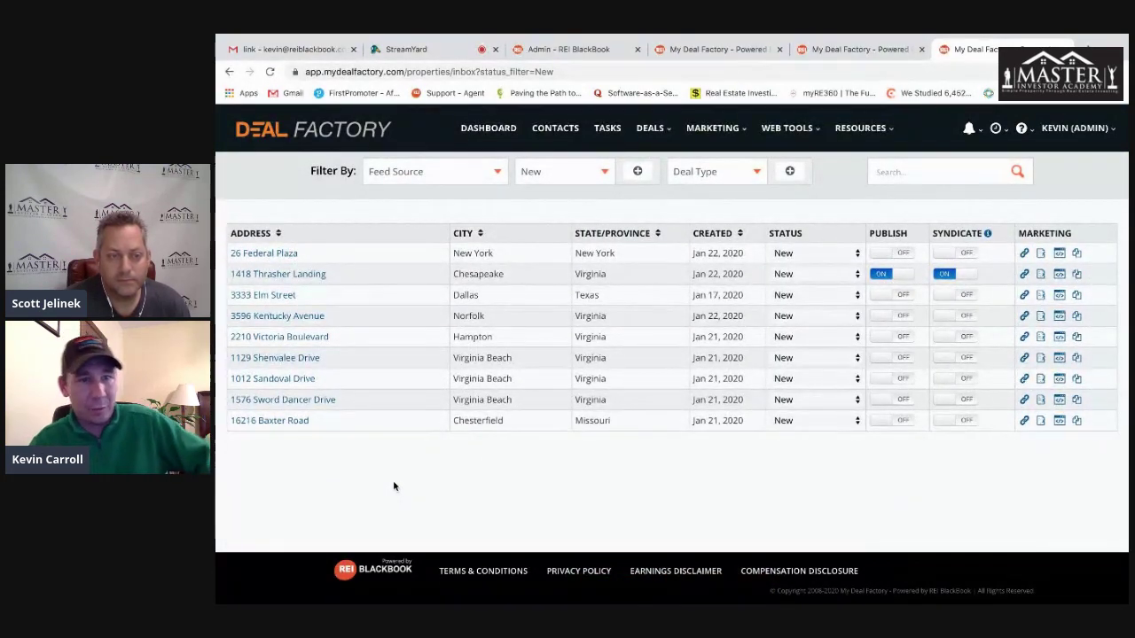
click(279, 275)
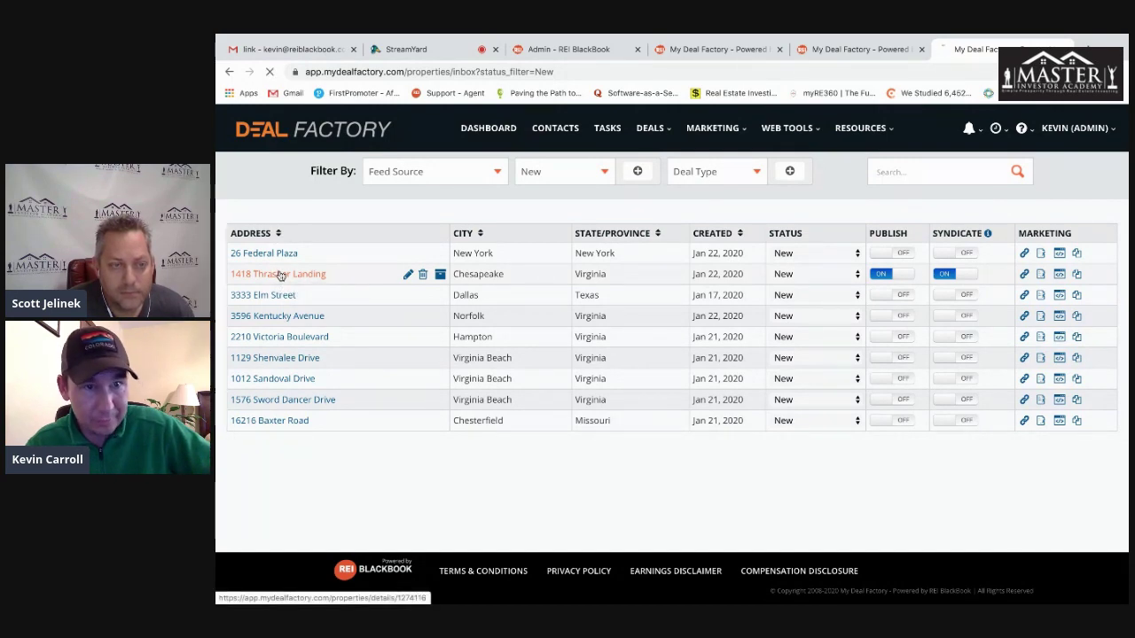
scroll(306, 365, down, 1)
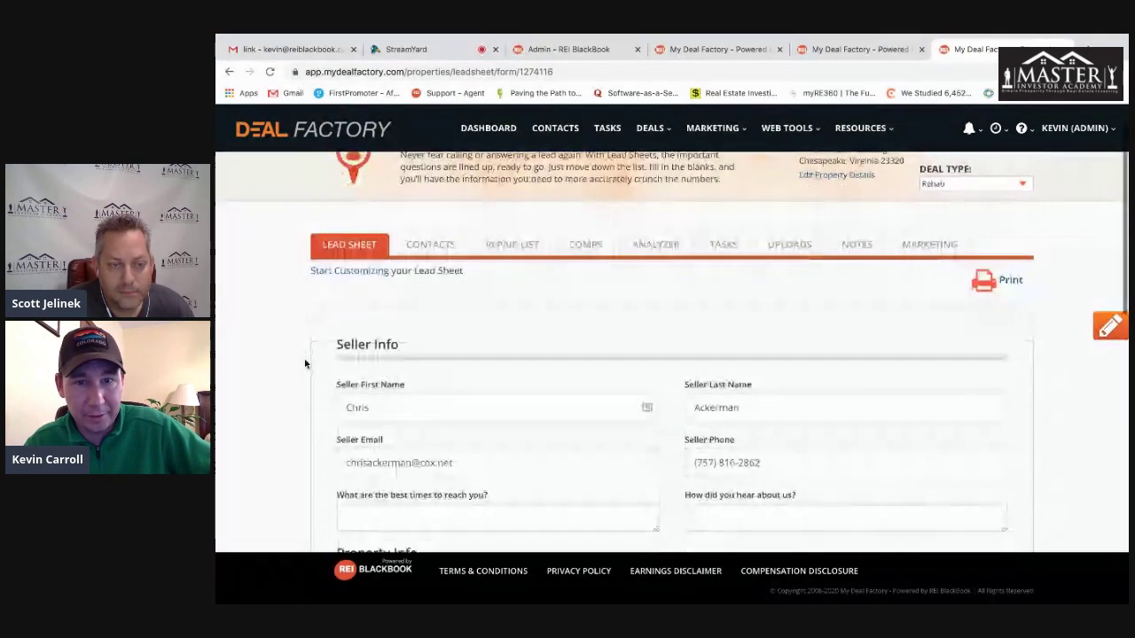
scroll(305, 364, down, 3)
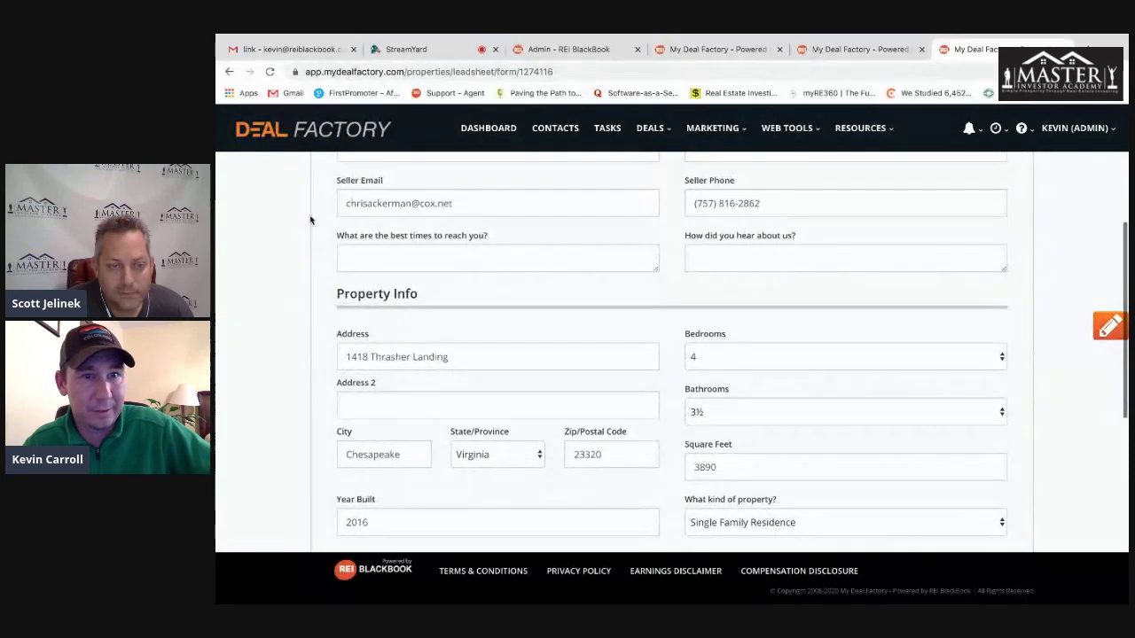
scroll(304, 228, up, 1)
scroll(347, 286, down, 2)
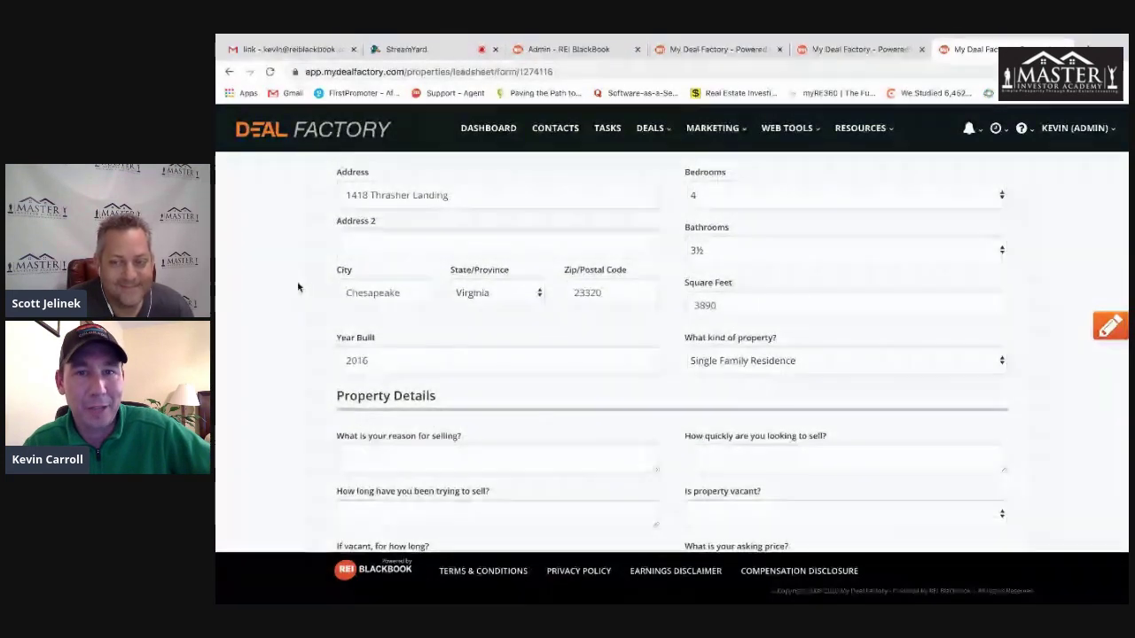
scroll(298, 288, down, 4)
scroll(298, 289, up, 2)
scroll(298, 290, up, 5)
- Open the property's website setup in the editor, save it and review the live site
click(927, 196)
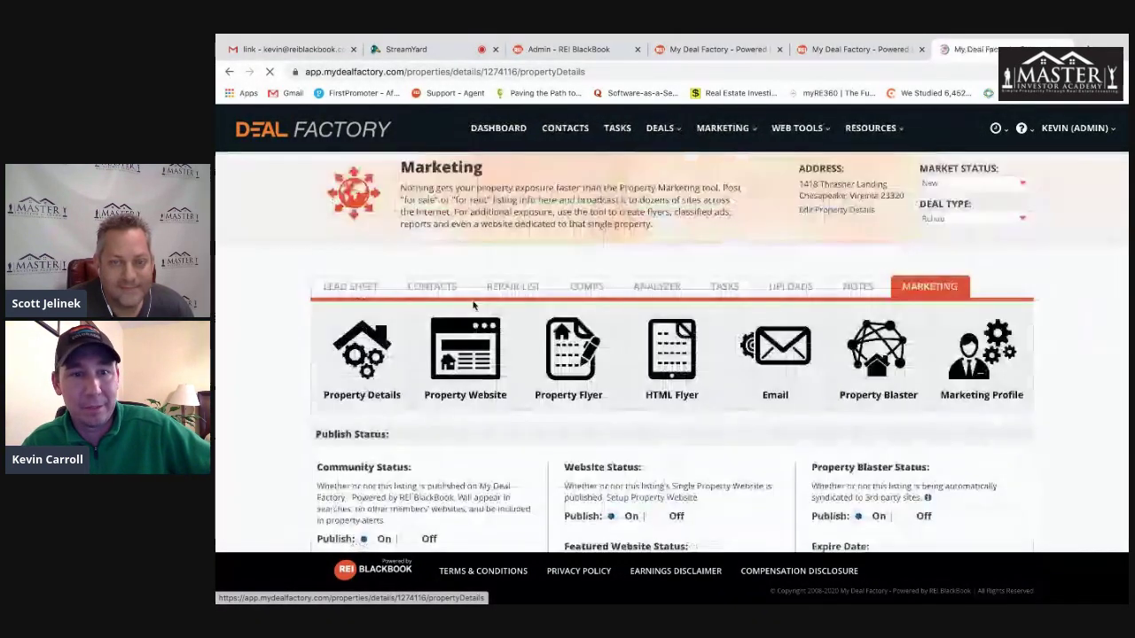
scroll(317, 317, down, 3)
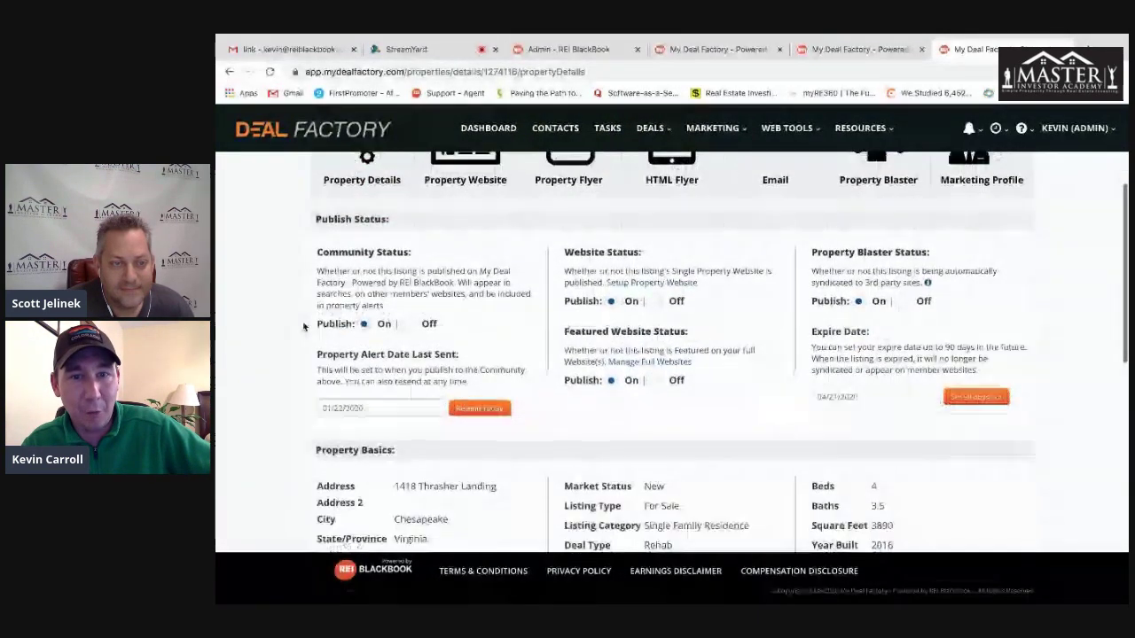
scroll(303, 328, up, 1)
click(474, 244)
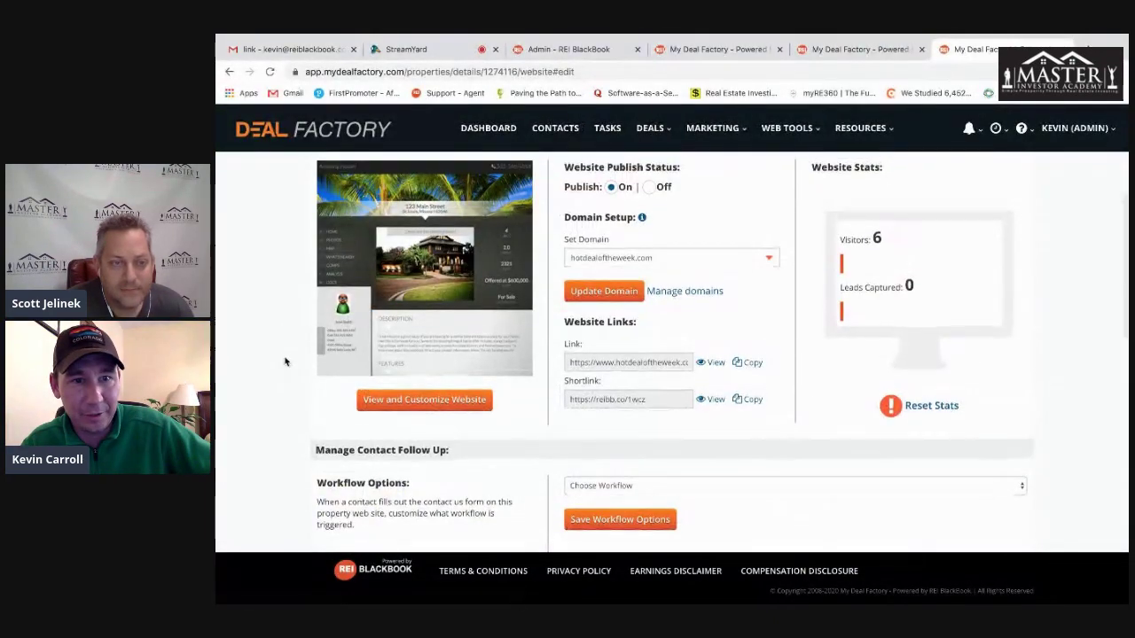
click(425, 400)
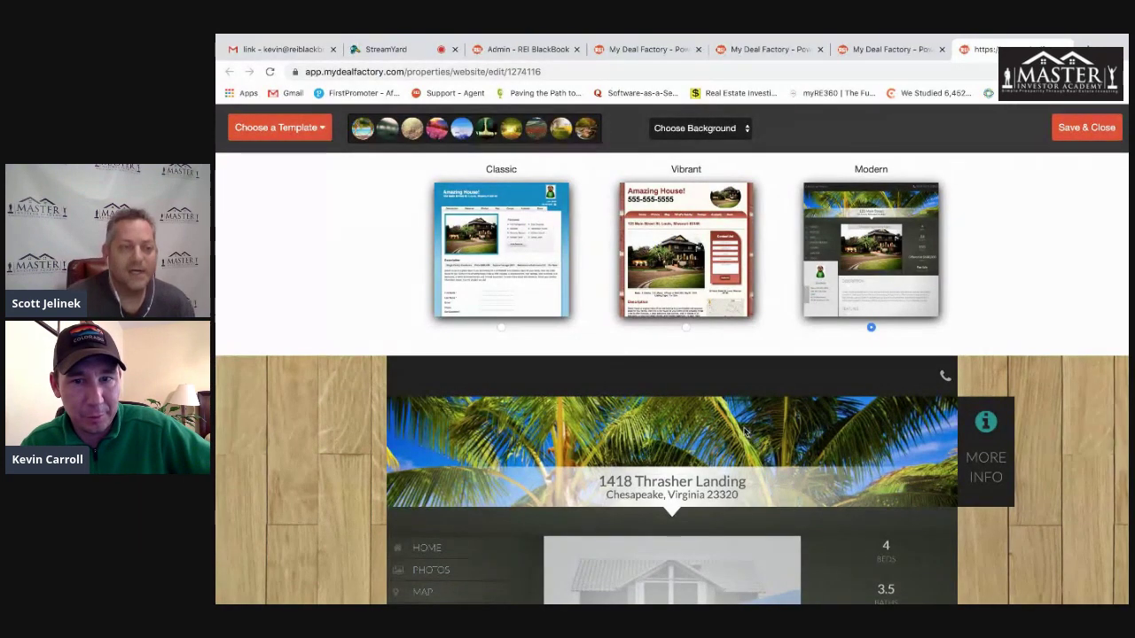
click(1091, 130)
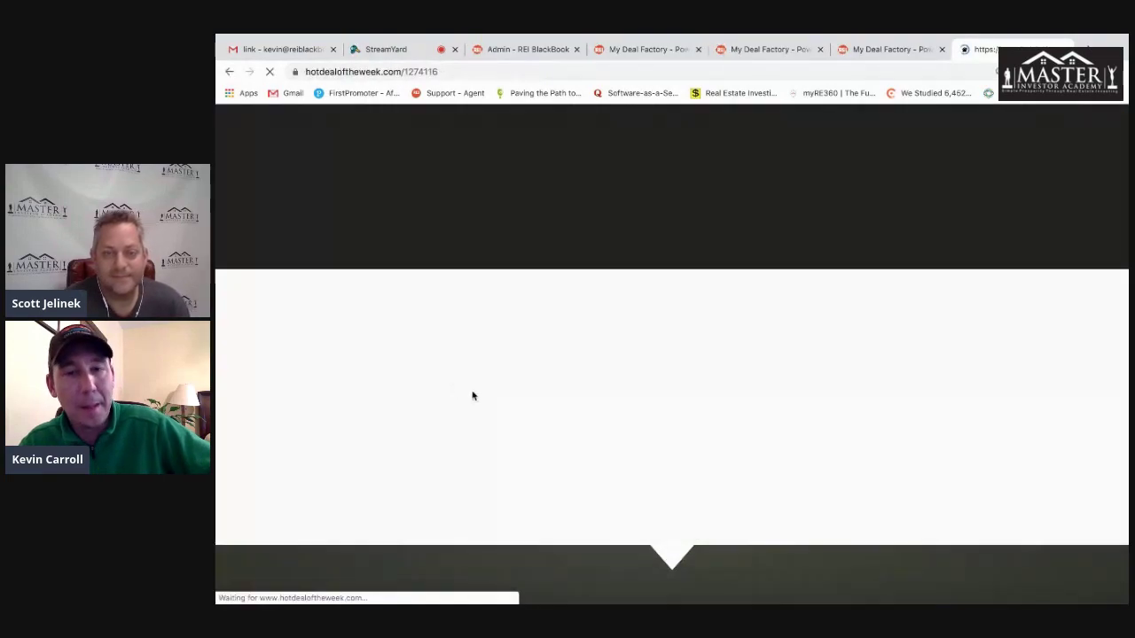
scroll(489, 427, down, 10)
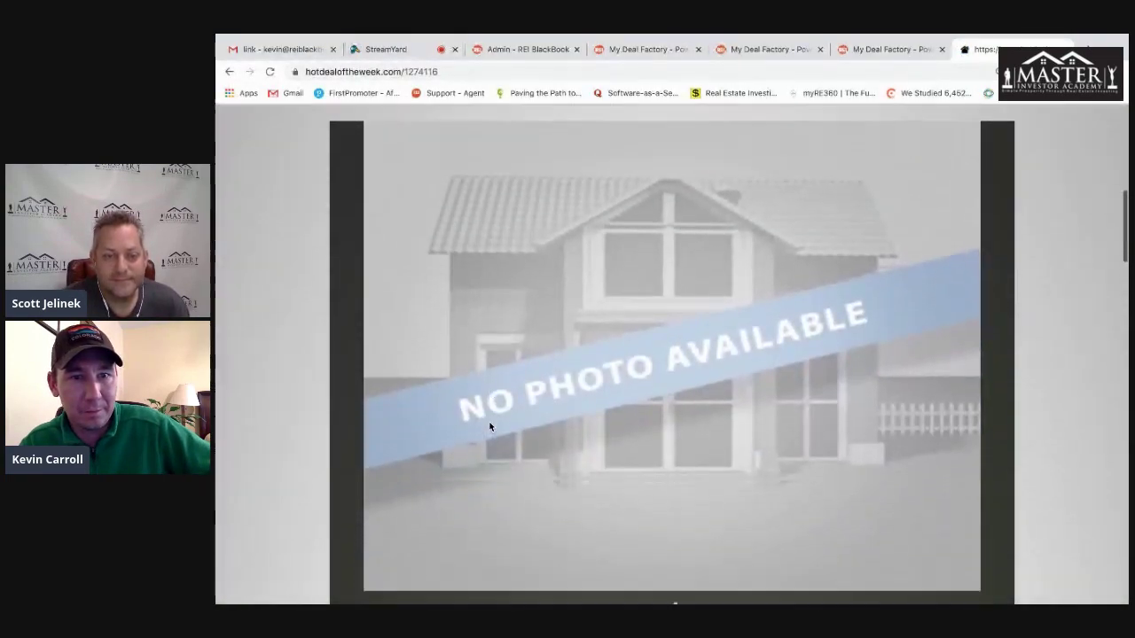
scroll(490, 428, down, 15)
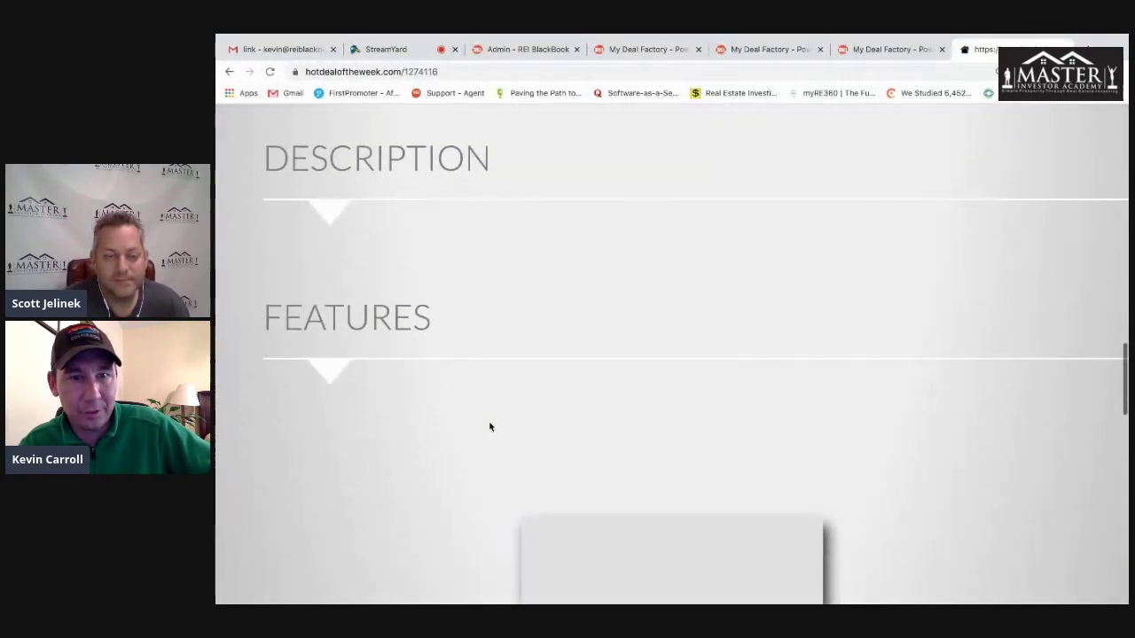
scroll(489, 423, up, 20)
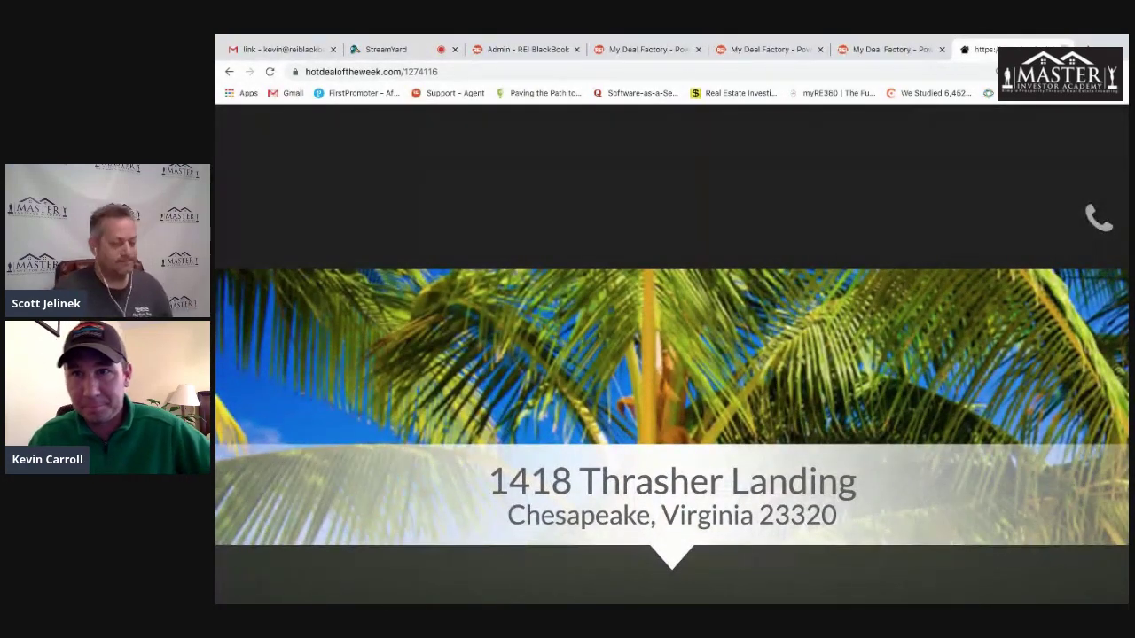
key(ctrl+w)
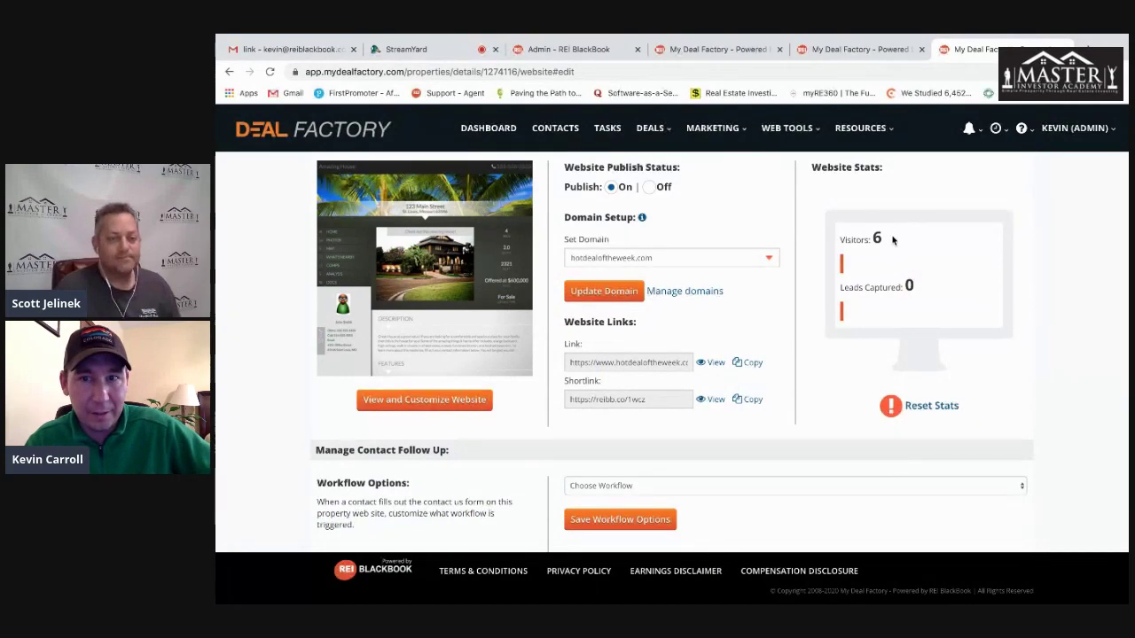
- Note the visitor count of 6, unpublish the property website, and return to the DASHBOARD
drag(895, 238, 830, 239)
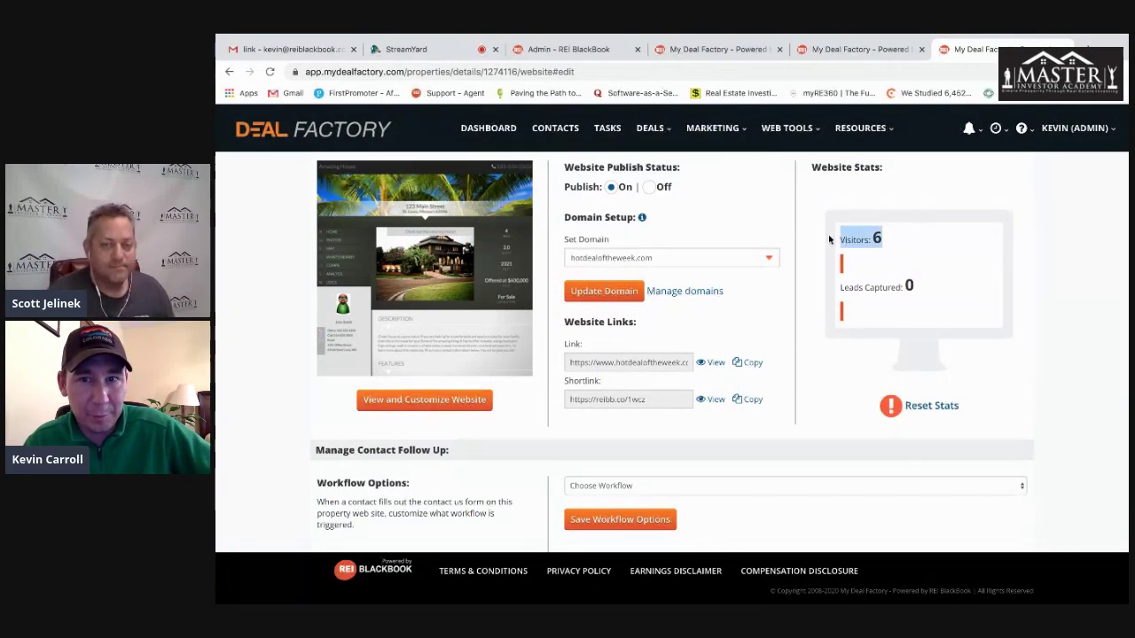
click(649, 187)
scroll(265, 261, up, 3)
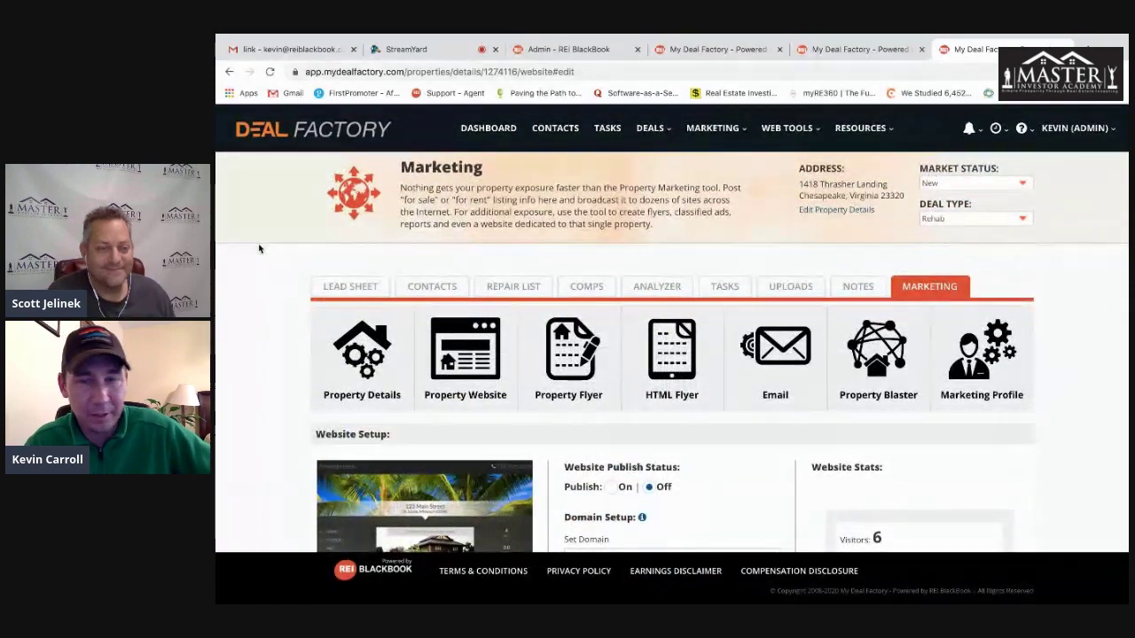
scroll(259, 249, down, 2)
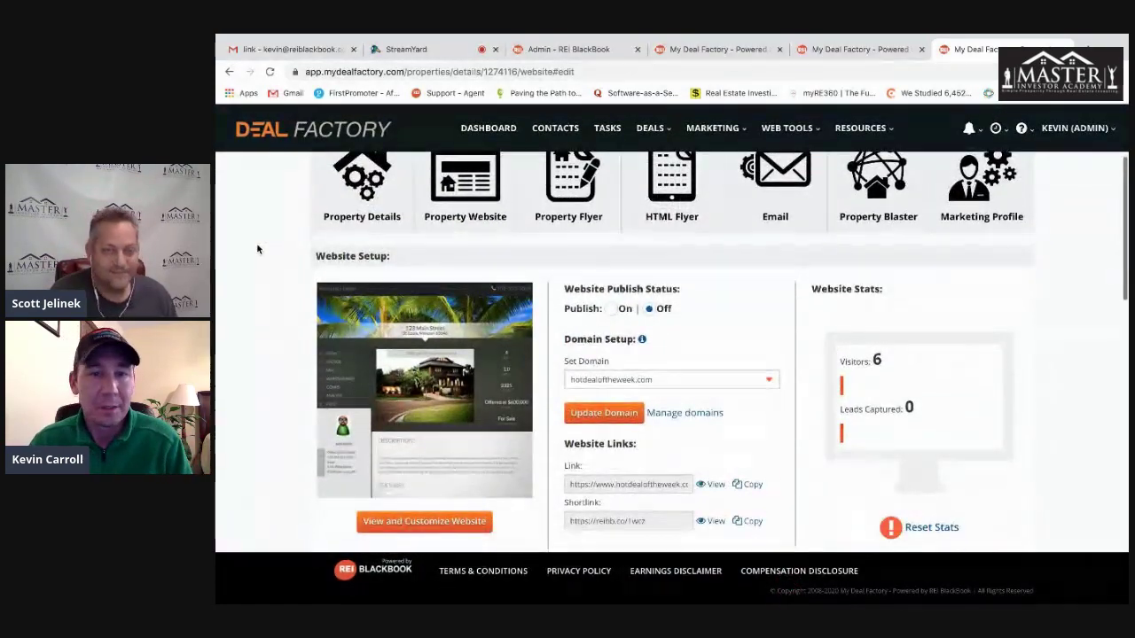
scroll(258, 250, down, 1)
scroll(255, 248, up, 3)
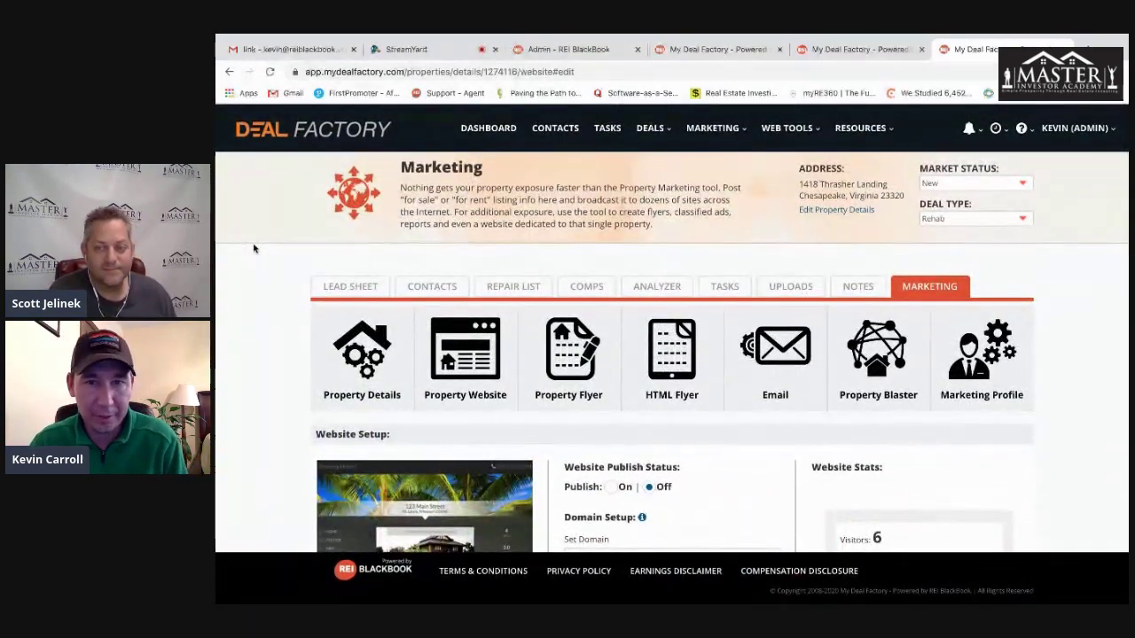
click(493, 132)
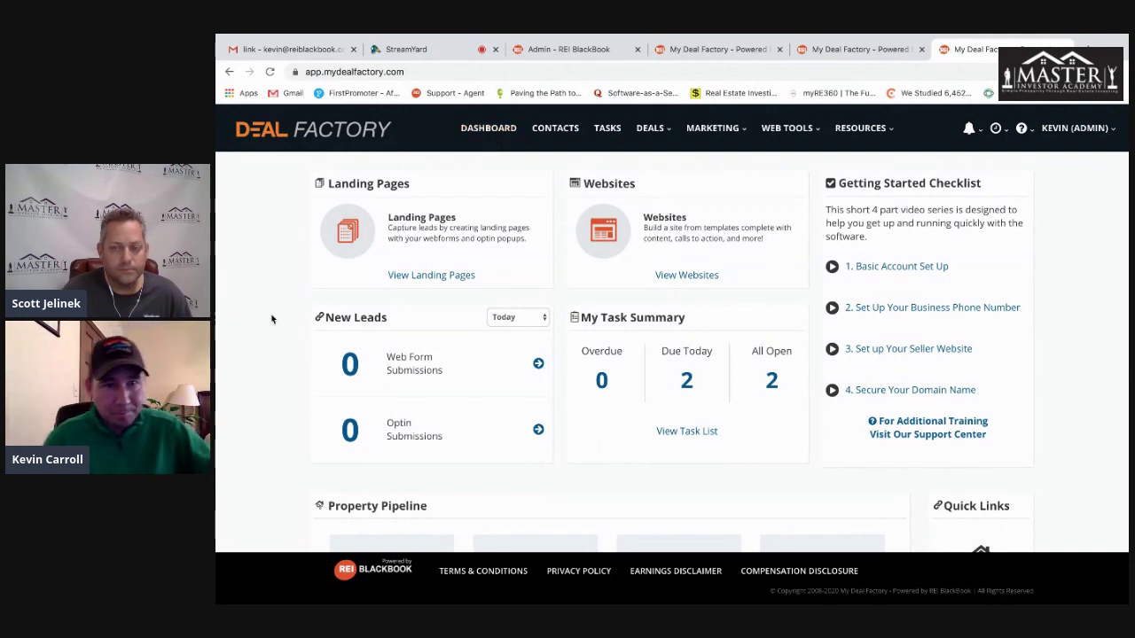
triple_click(433, 363)
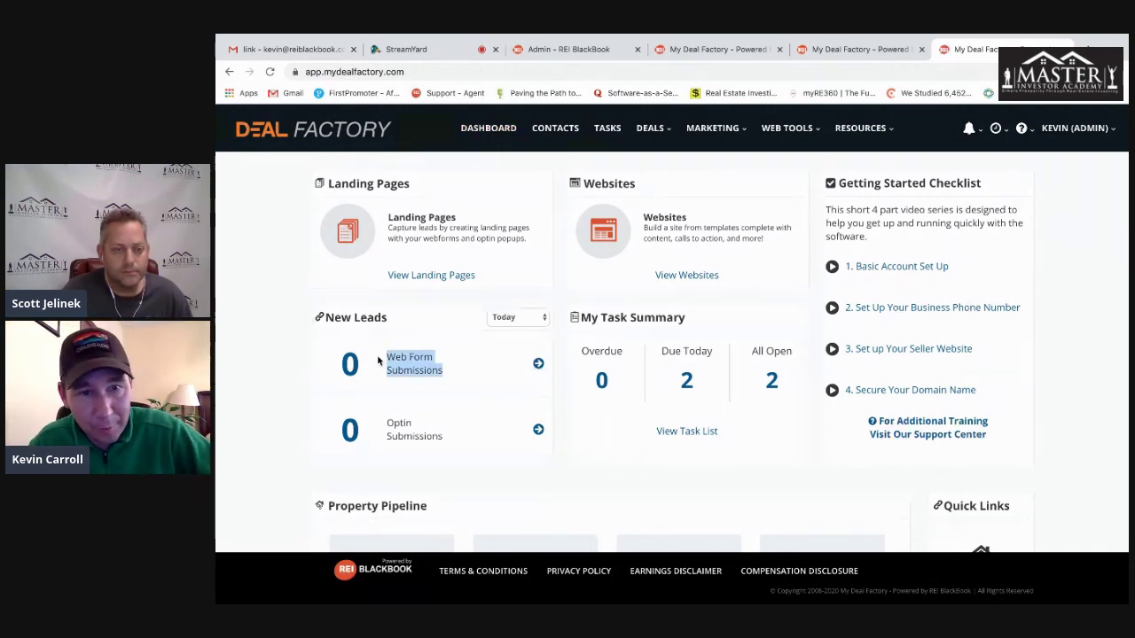
triple_click(456, 438)
click(584, 479)
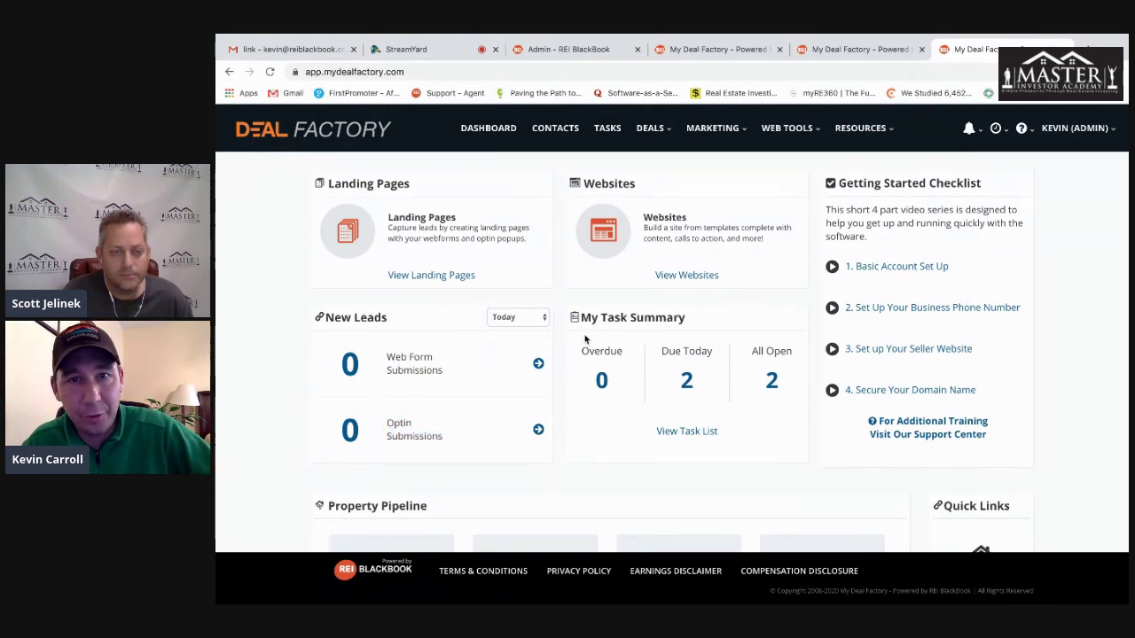
scroll(558, 344, down, 2)
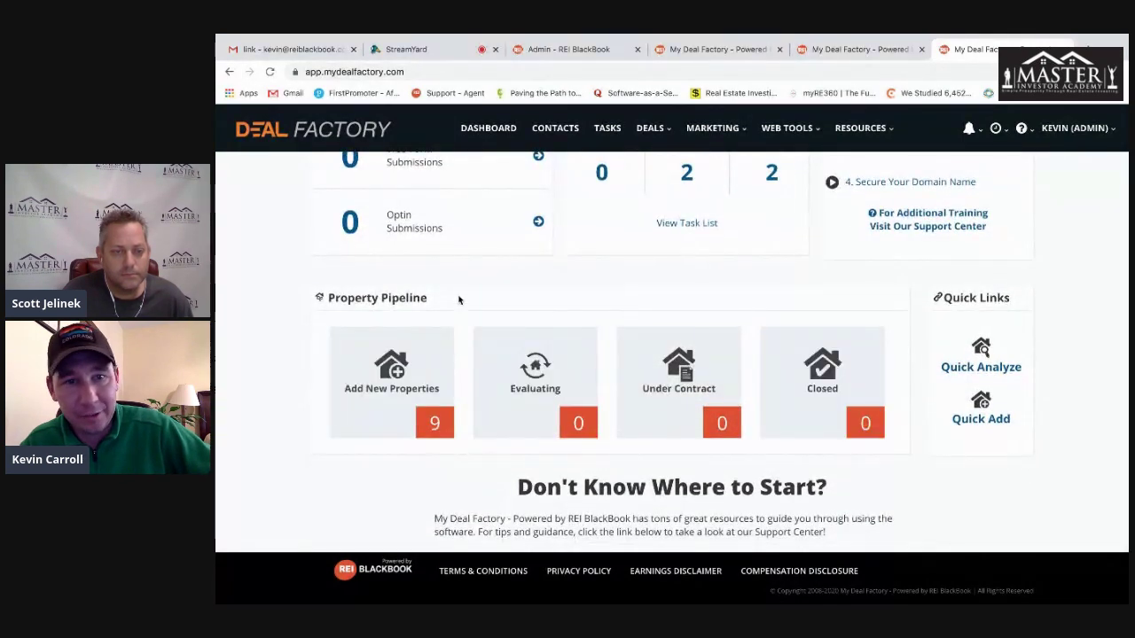
scroll(535, 355, up, 3)
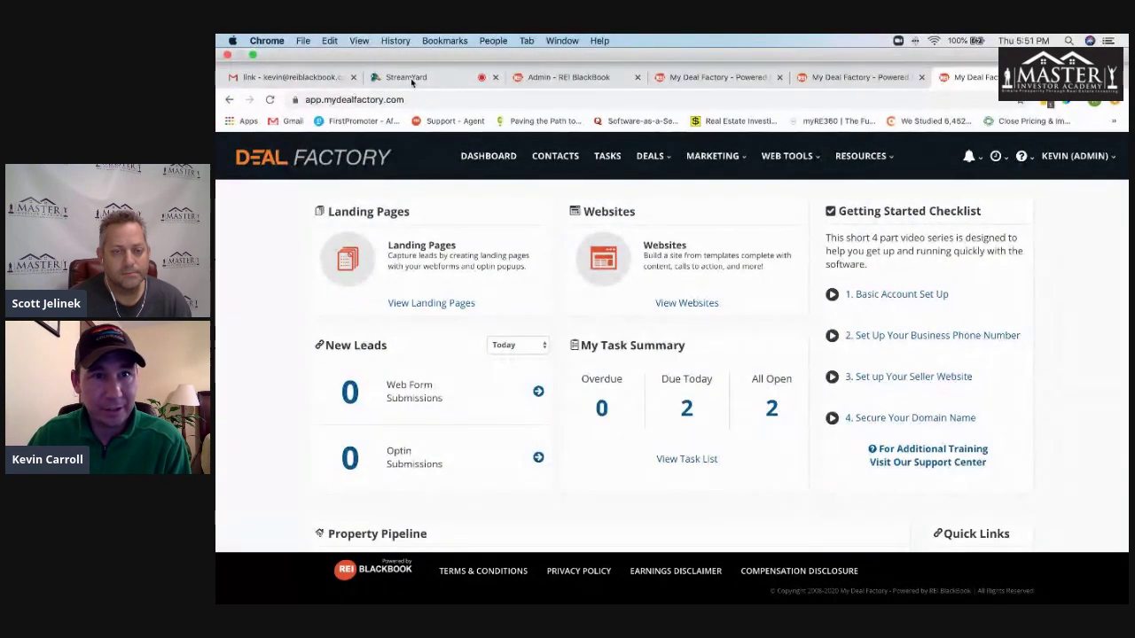
click(419, 78)
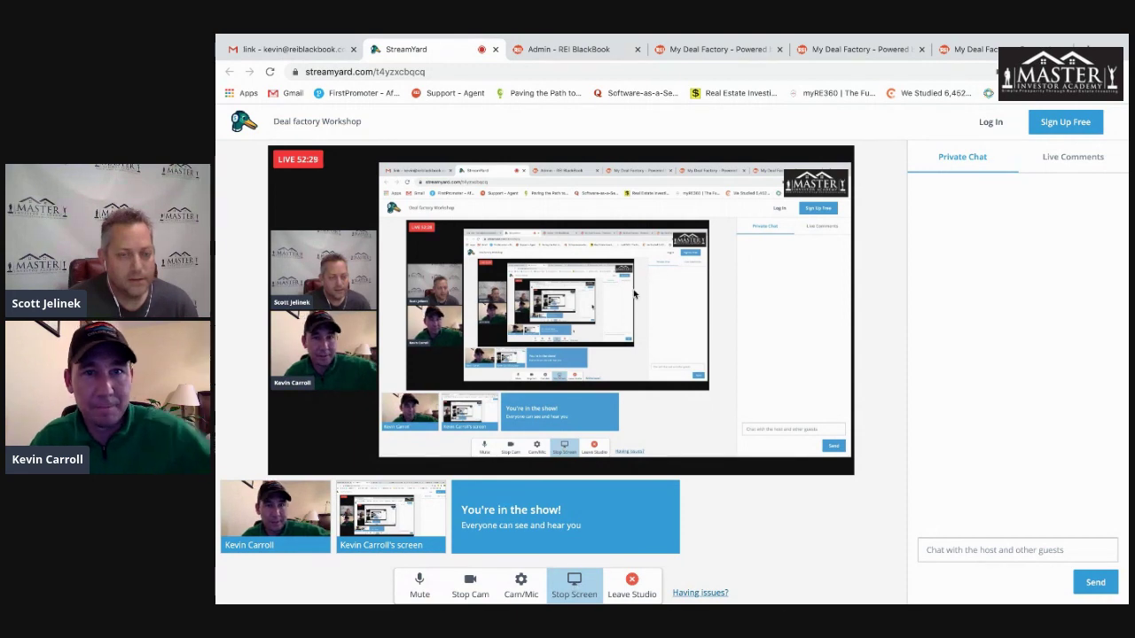
click(1009, 50)
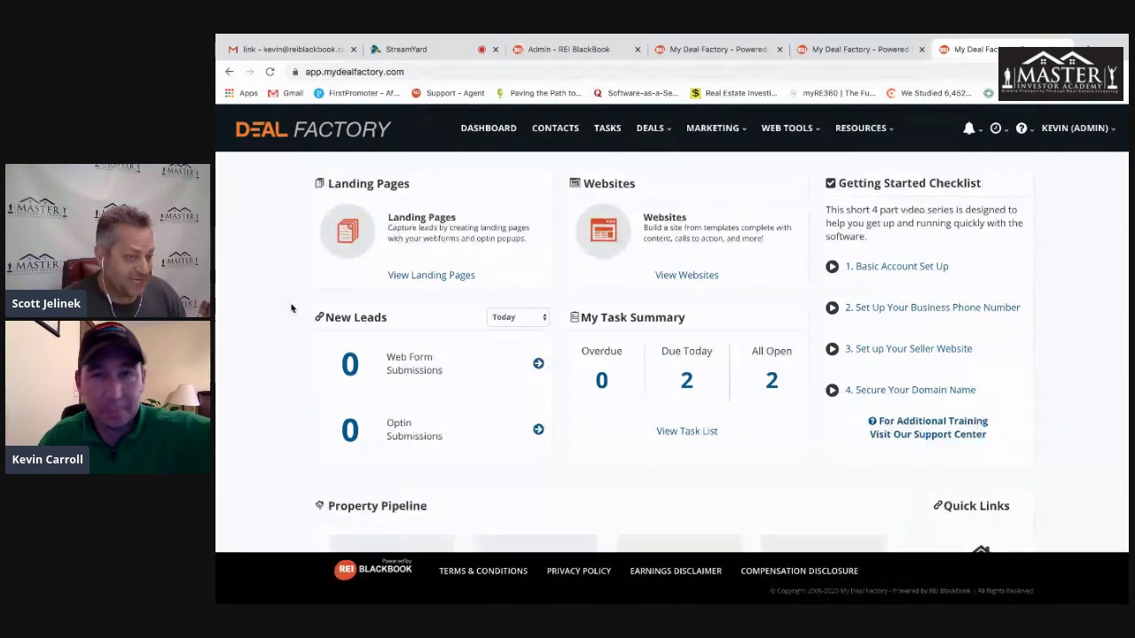
- Go to Workflows under MARKETING's Automation section
scroll(297, 303, down, 3)
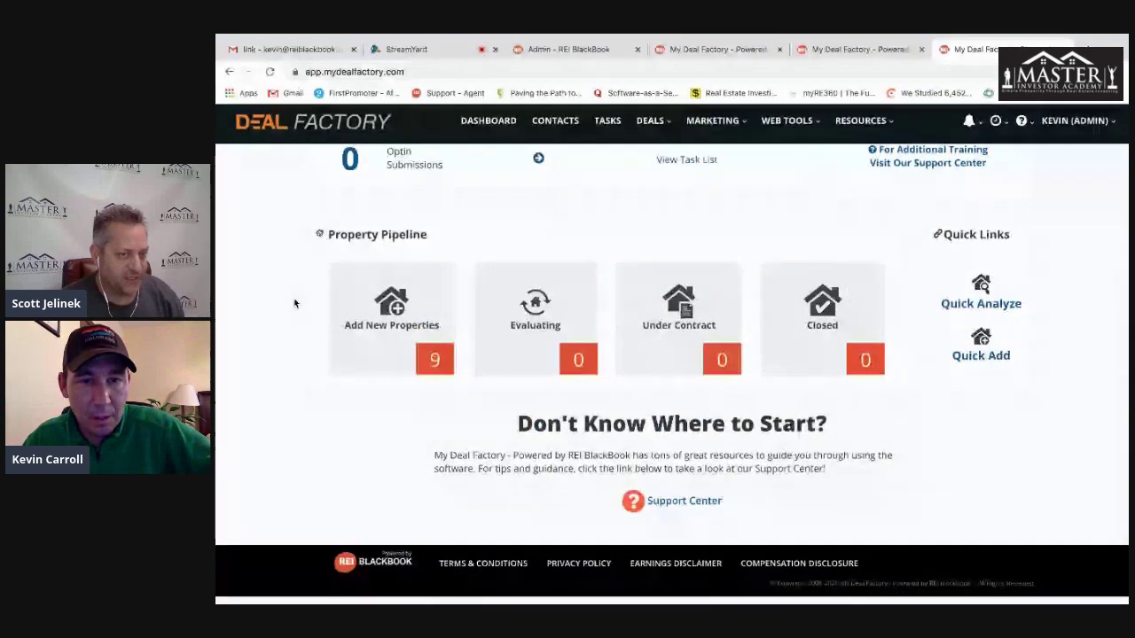
scroll(295, 302, up, 3)
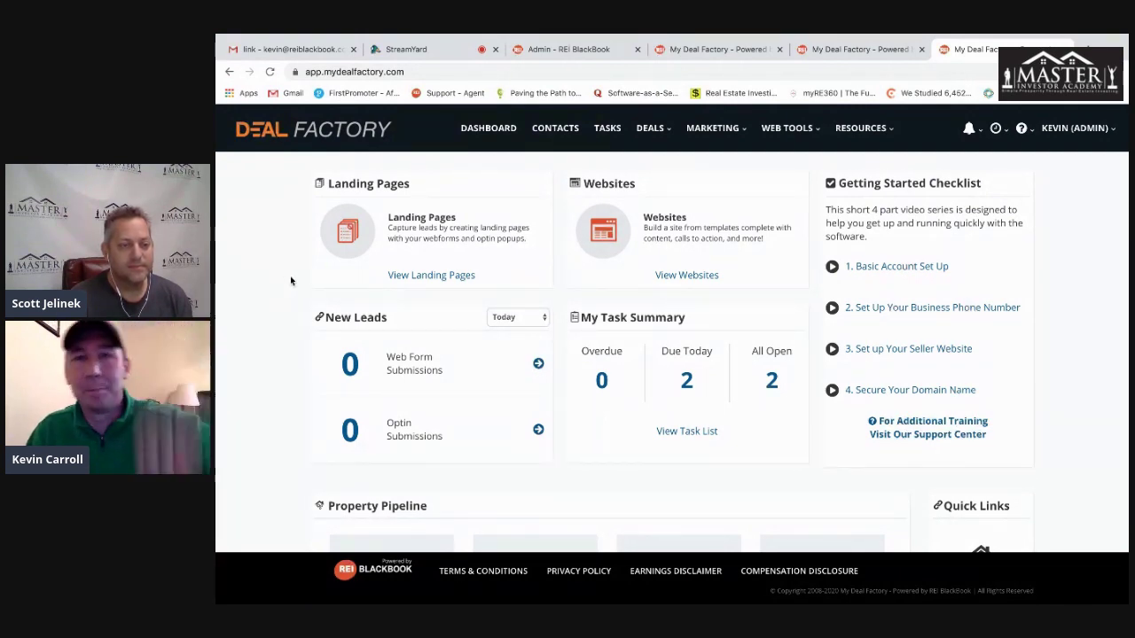
mouse_move(714, 131)
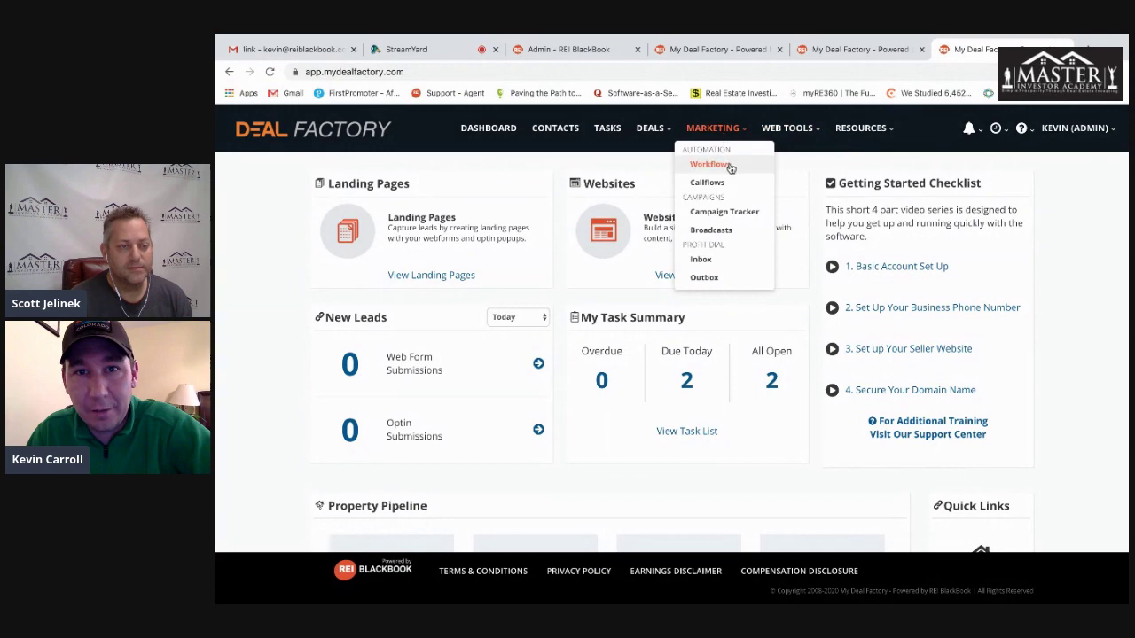
click(710, 164)
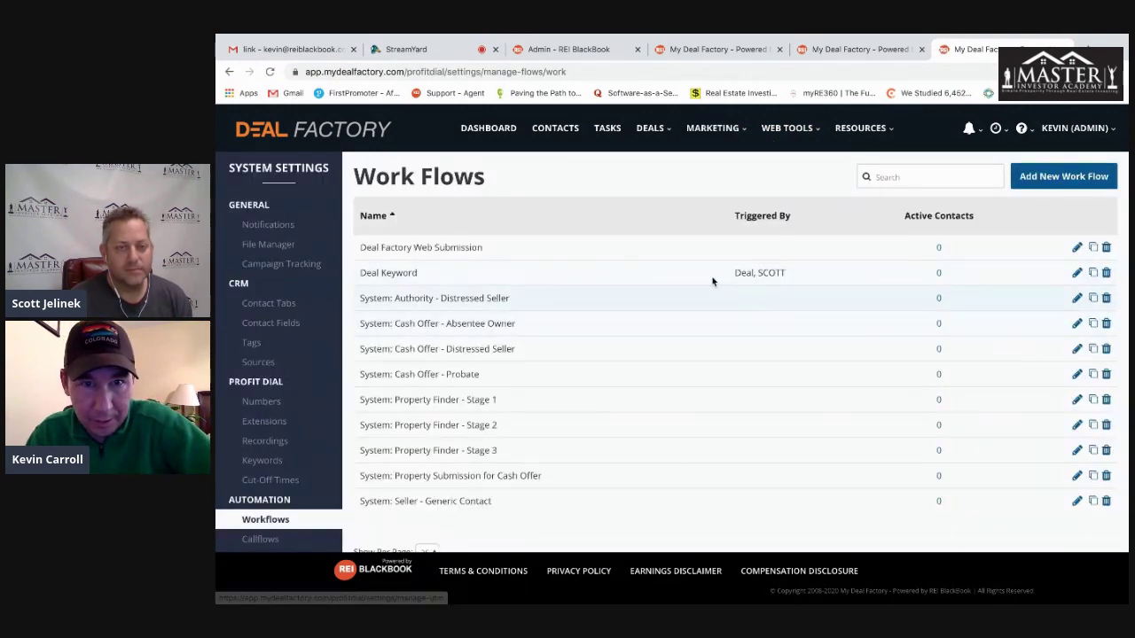
- Start a new workflow in the flow builder
click(1024, 178)
scroll(941, 319, down, 2)
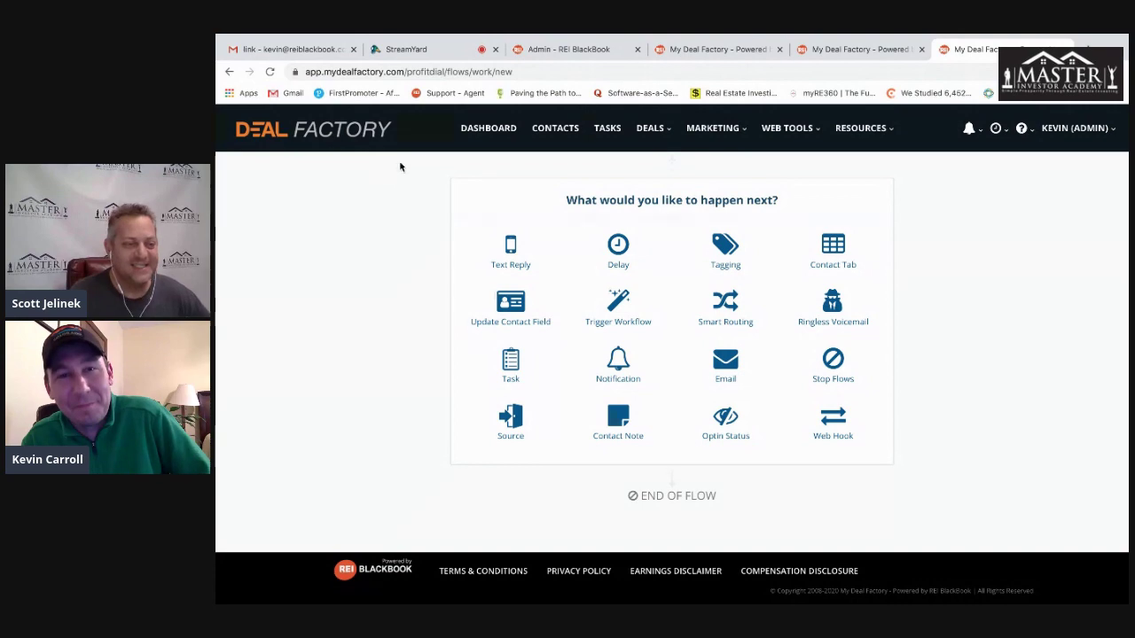
- Go to CONTACTS, check the Actions dropdown, and open the Filters dialog beside Search
click(563, 129)
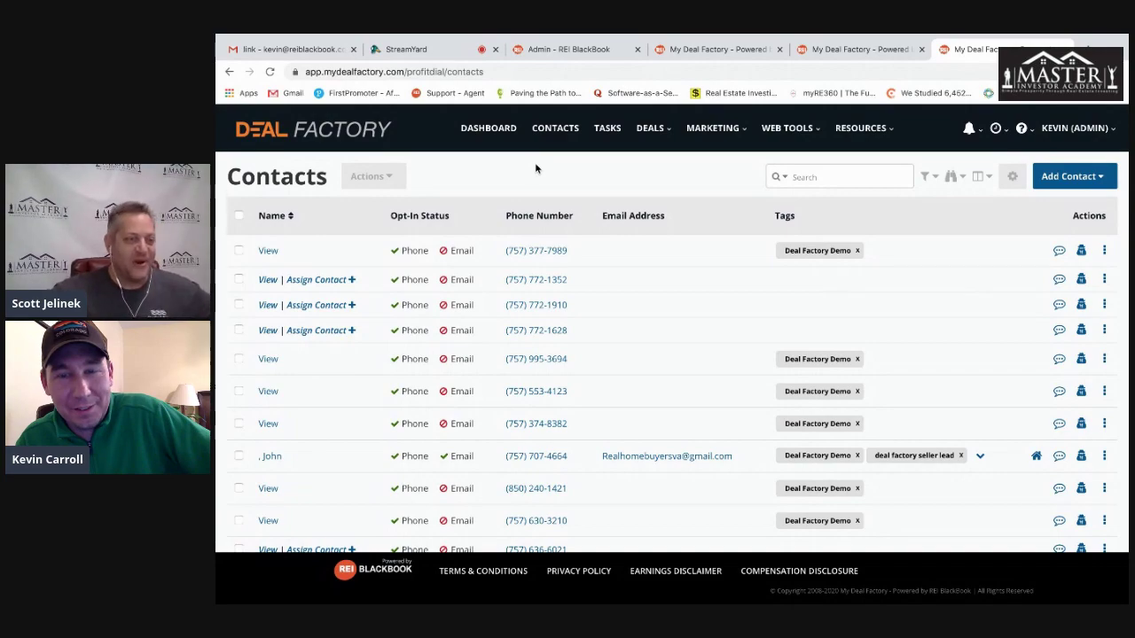
scroll(613, 253, down, 2)
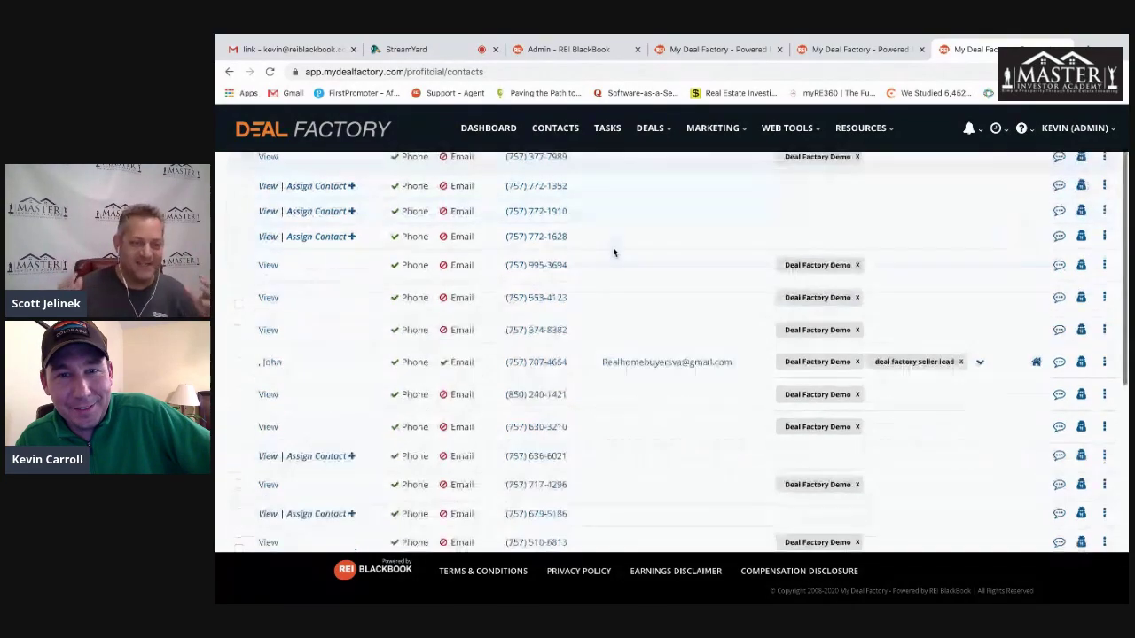
scroll(614, 253, down, 5)
scroll(614, 253, up, 7)
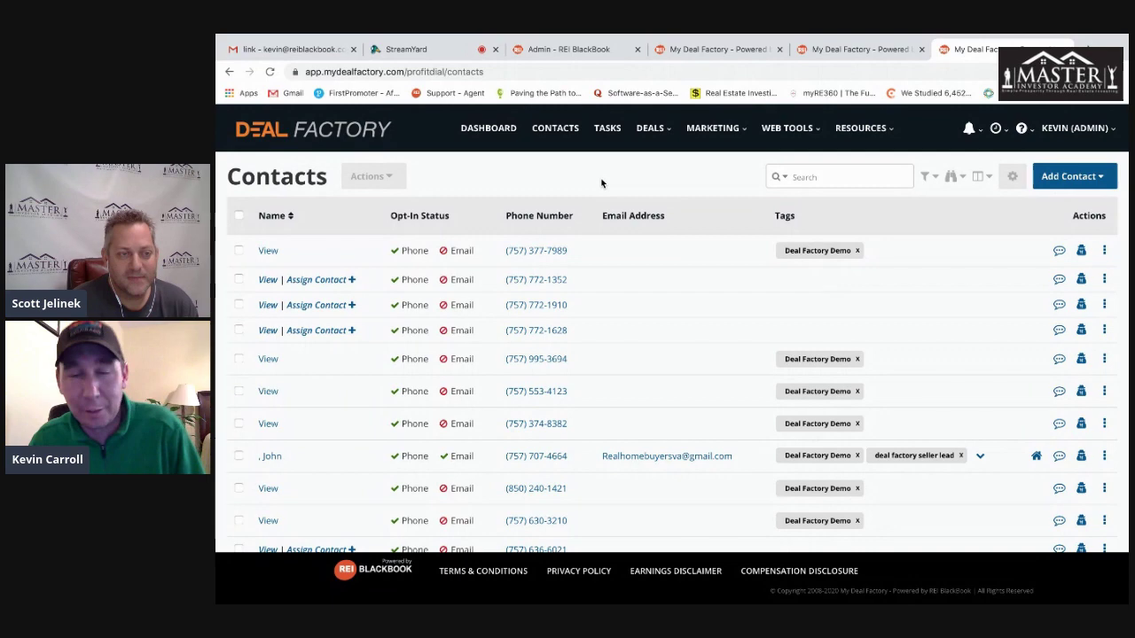
scroll(592, 177, down, 1)
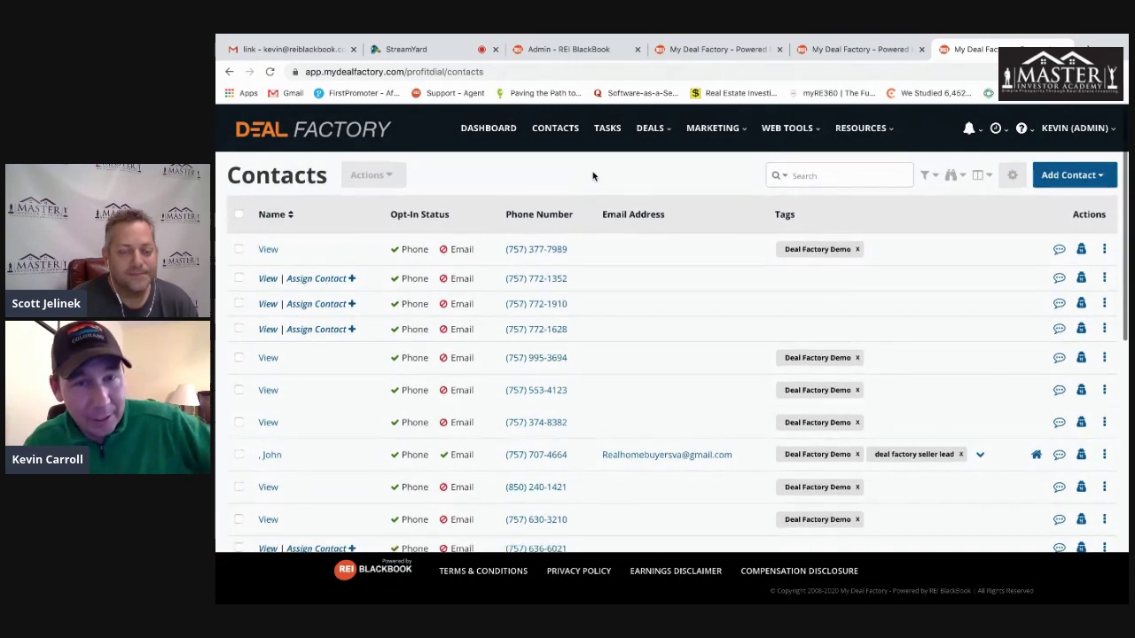
click(390, 175)
click(450, 171)
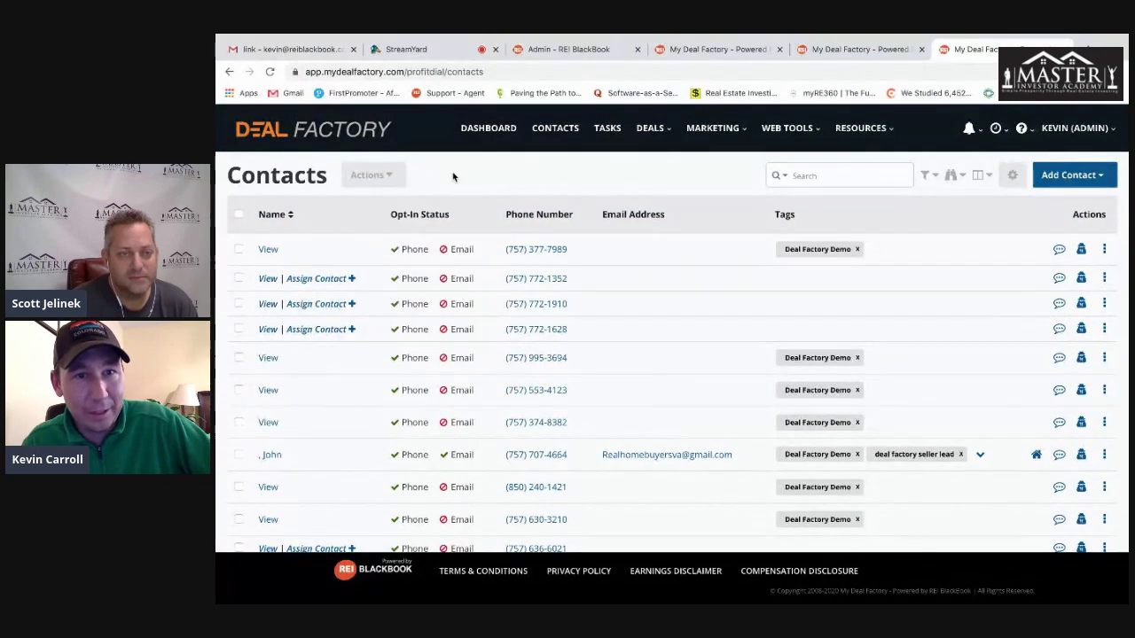
click(937, 176)
- Filter contacts by the tags Deal Factory Demo and deal factory seller lead
click(448, 222)
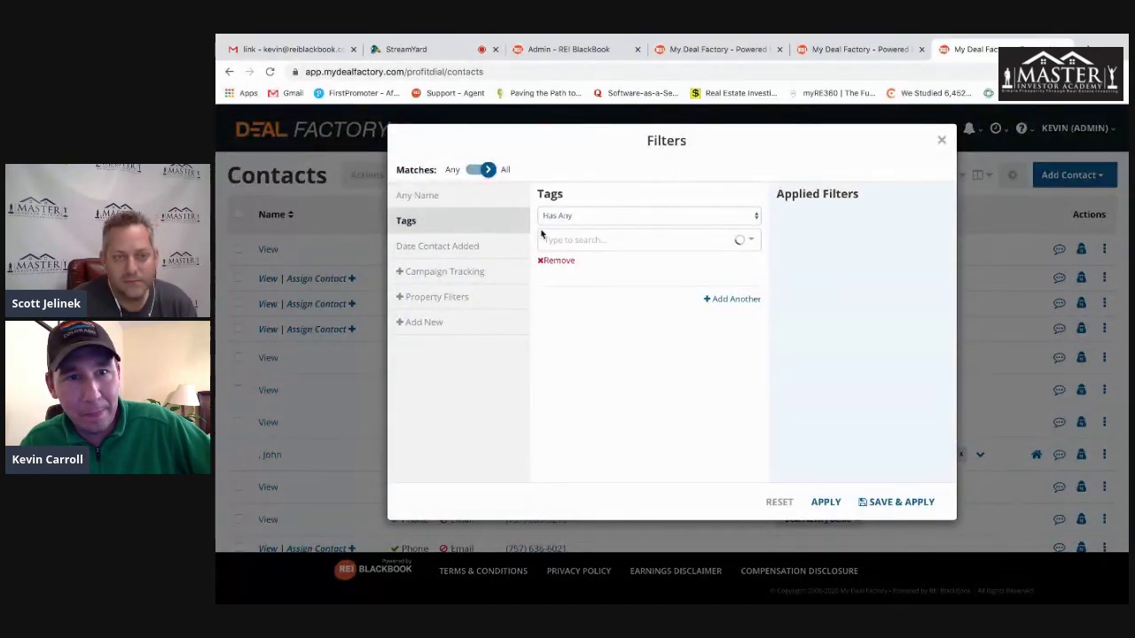
click(609, 242)
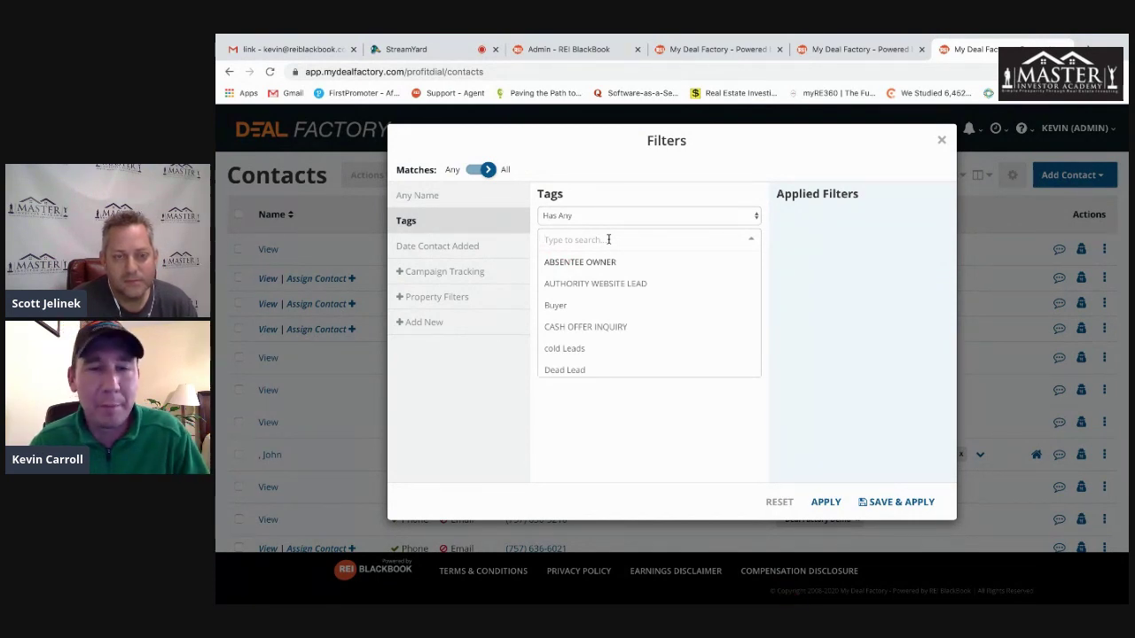
text(deal)
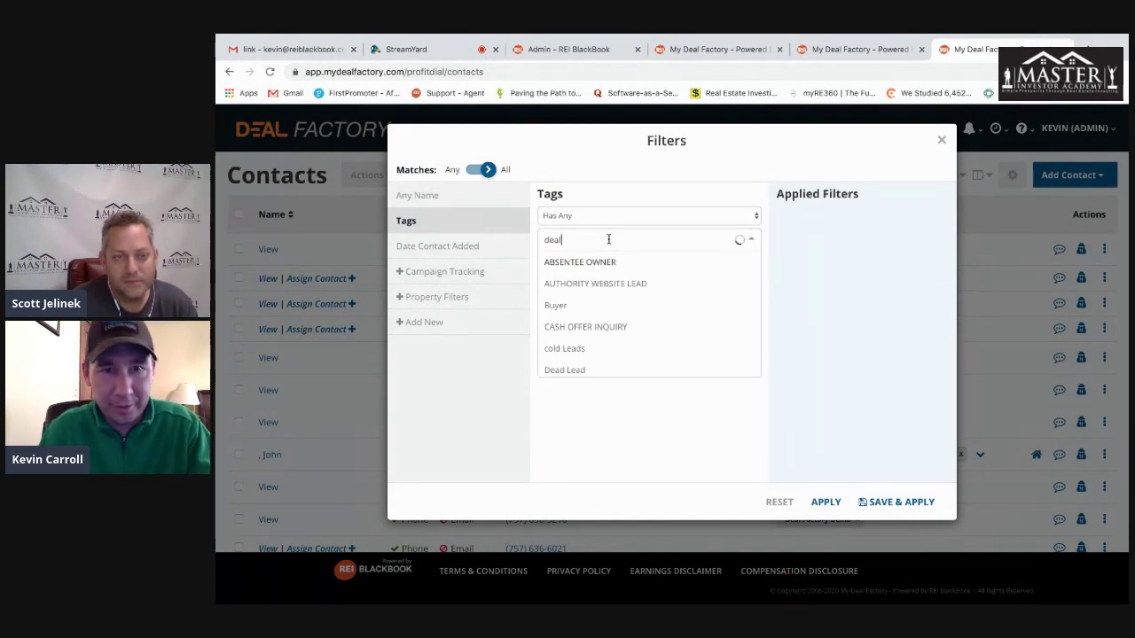
click(600, 259)
click(597, 262)
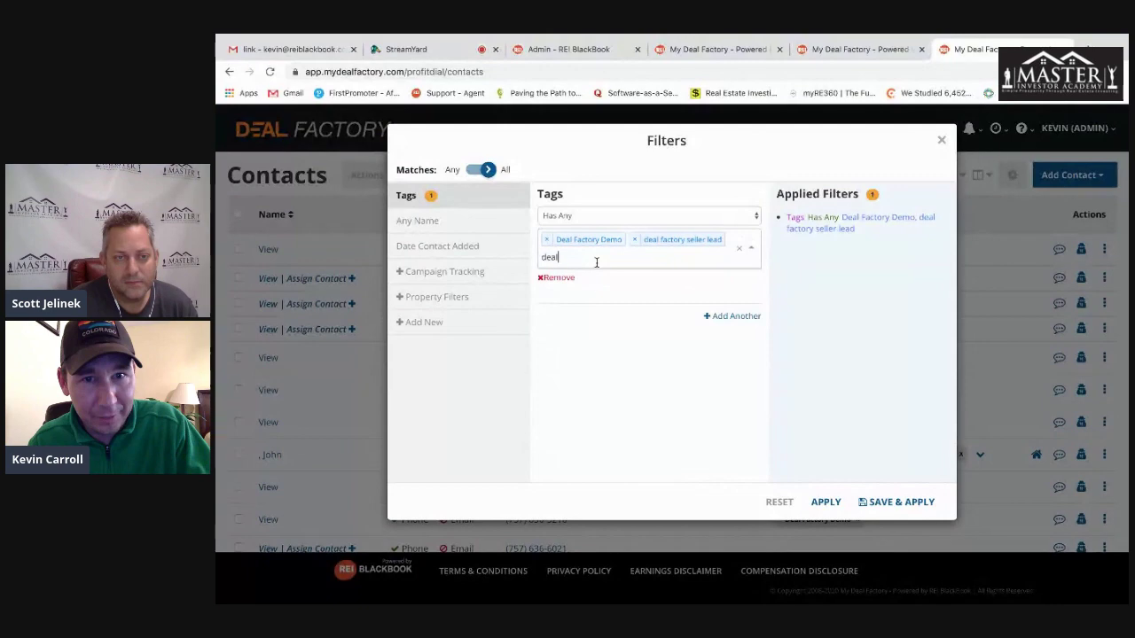
drag(578, 260, 514, 263)
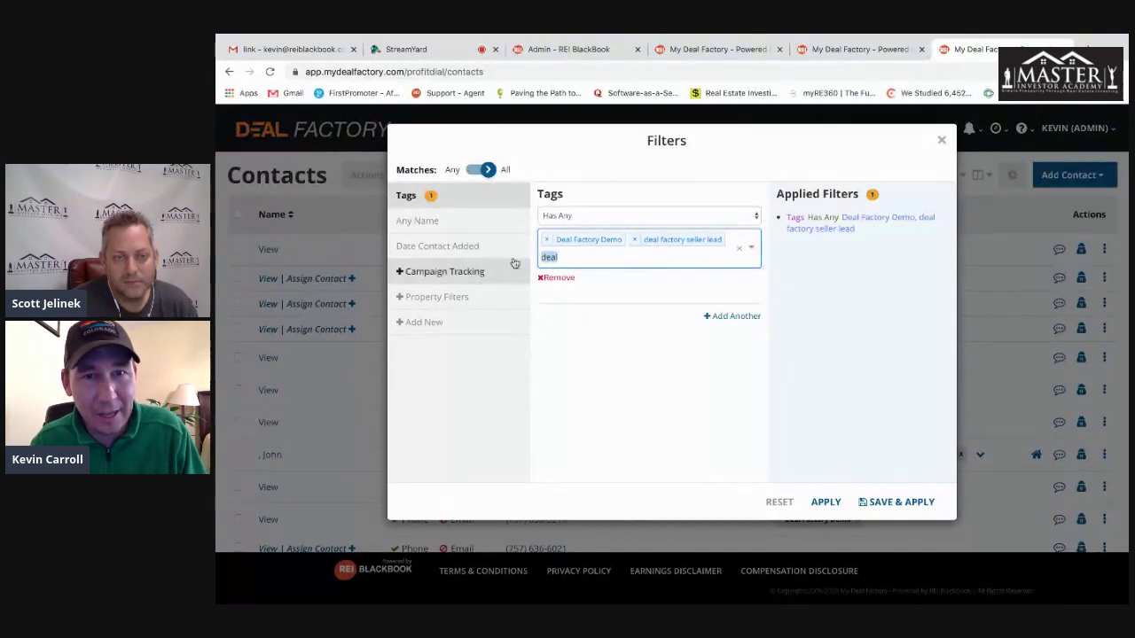
key(BackSpace)
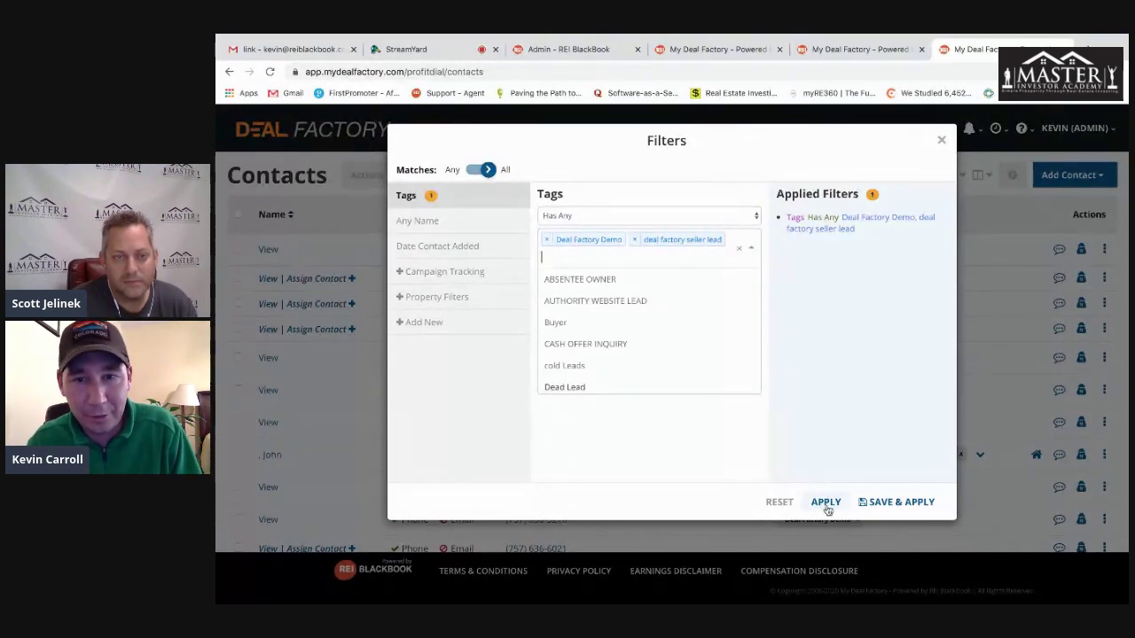
click(826, 501)
scroll(663, 340, down, 5)
scroll(659, 337, up, 5)
- Select all 32 filtered contacts and choose Actions > Send Text Blast
click(238, 216)
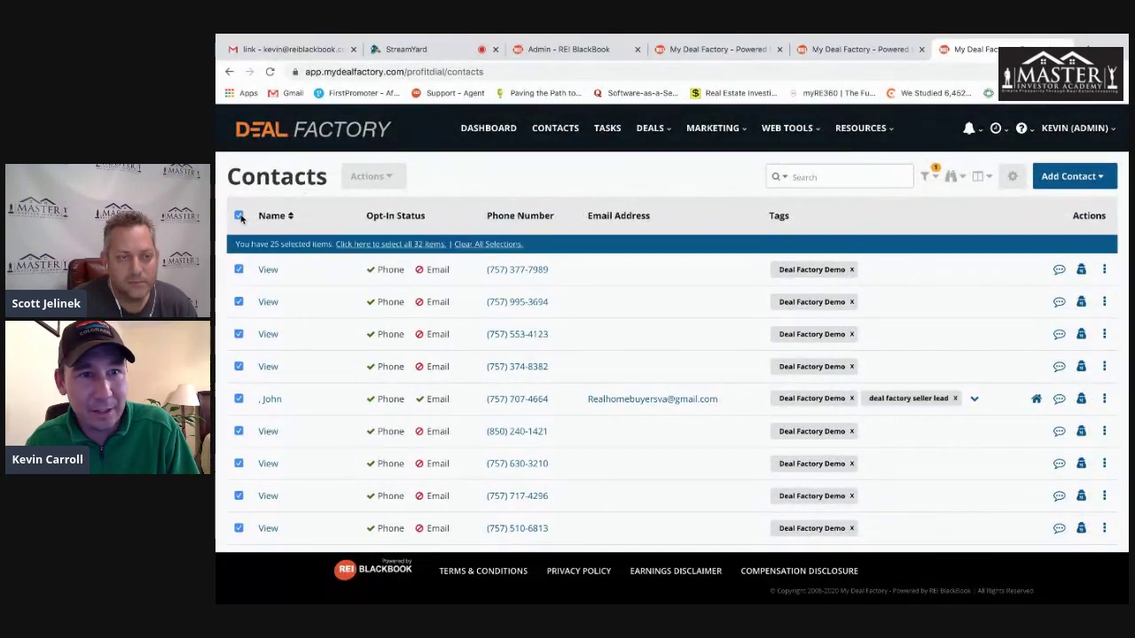
click(418, 245)
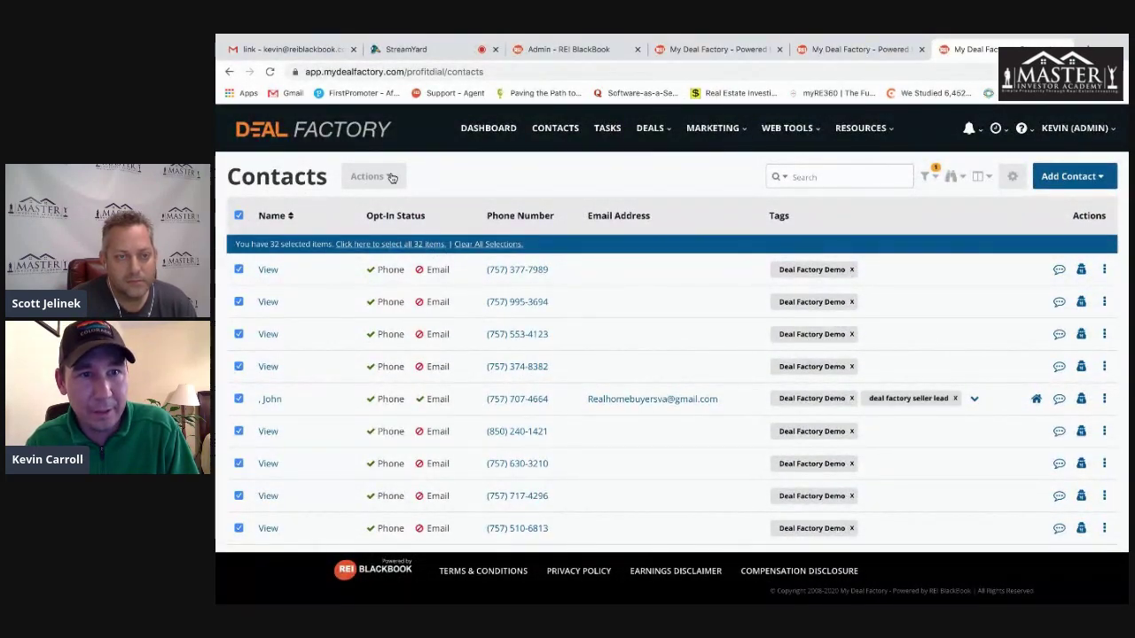
click(392, 177)
click(390, 204)
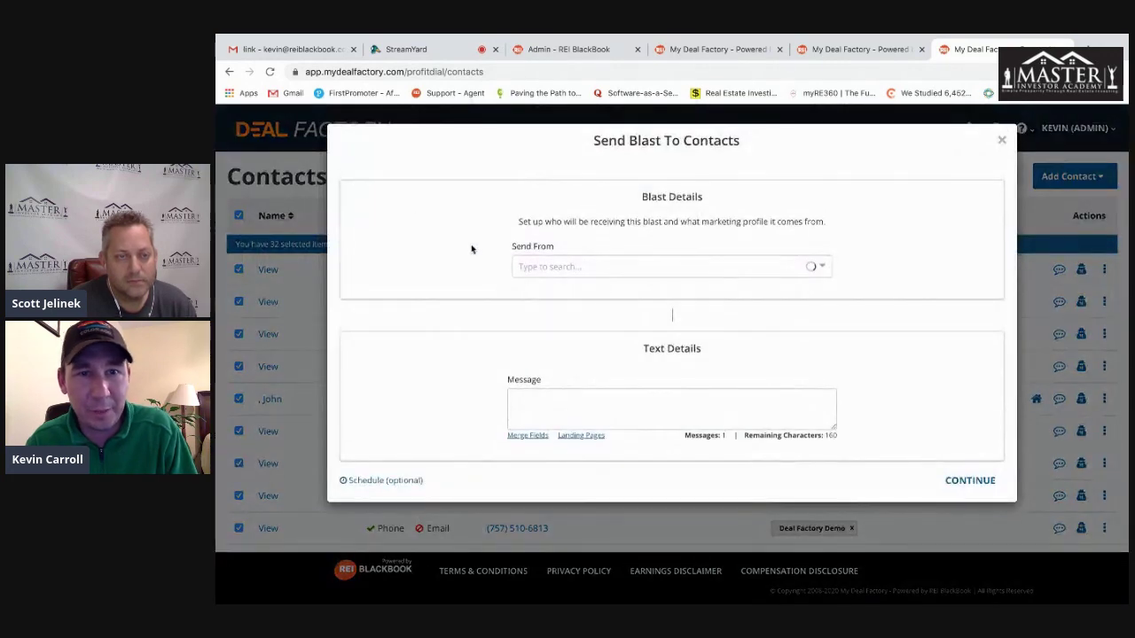
- Send from Direct Mail Norfolk with a First Name merge field plus 'Thanks for your time on the demo today. Please call anytime'
click(823, 266)
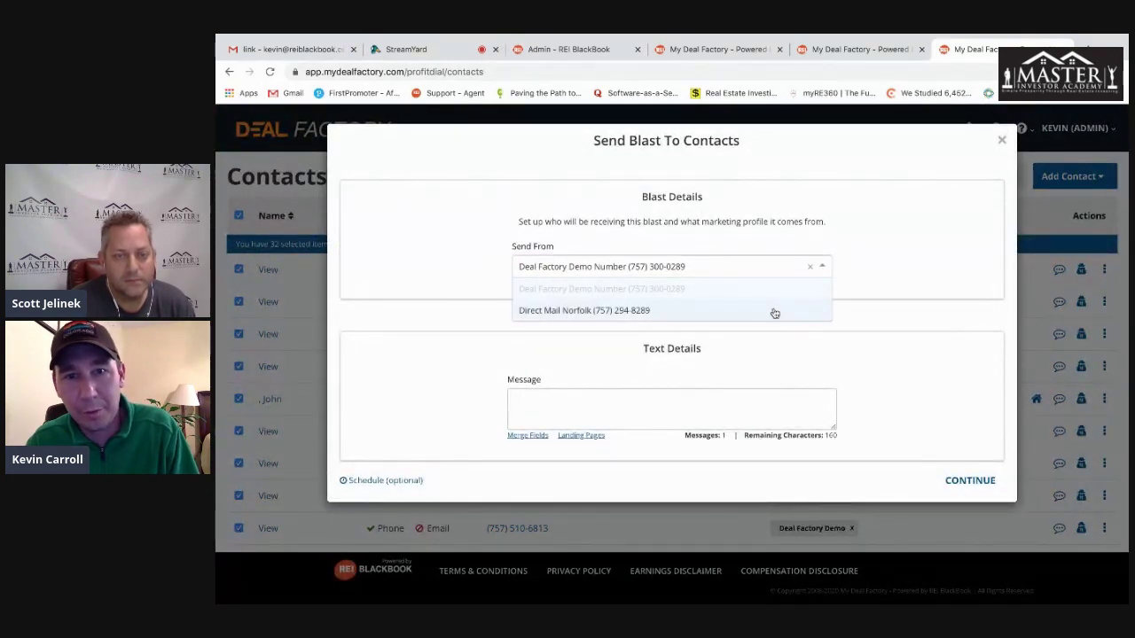
click(716, 312)
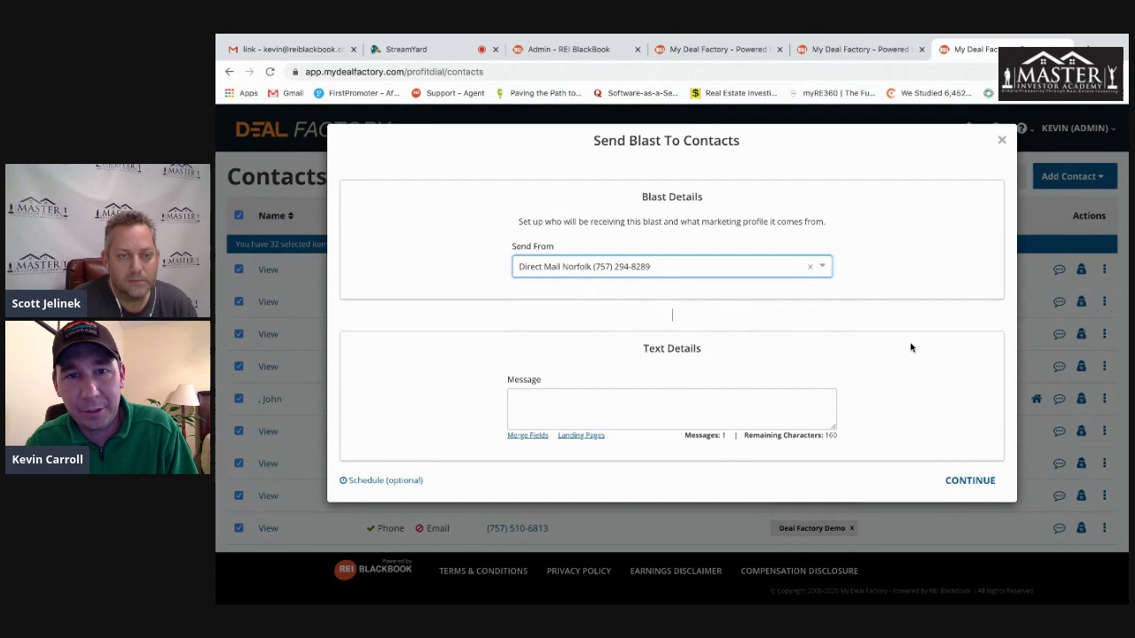
click(525, 435)
click(635, 275)
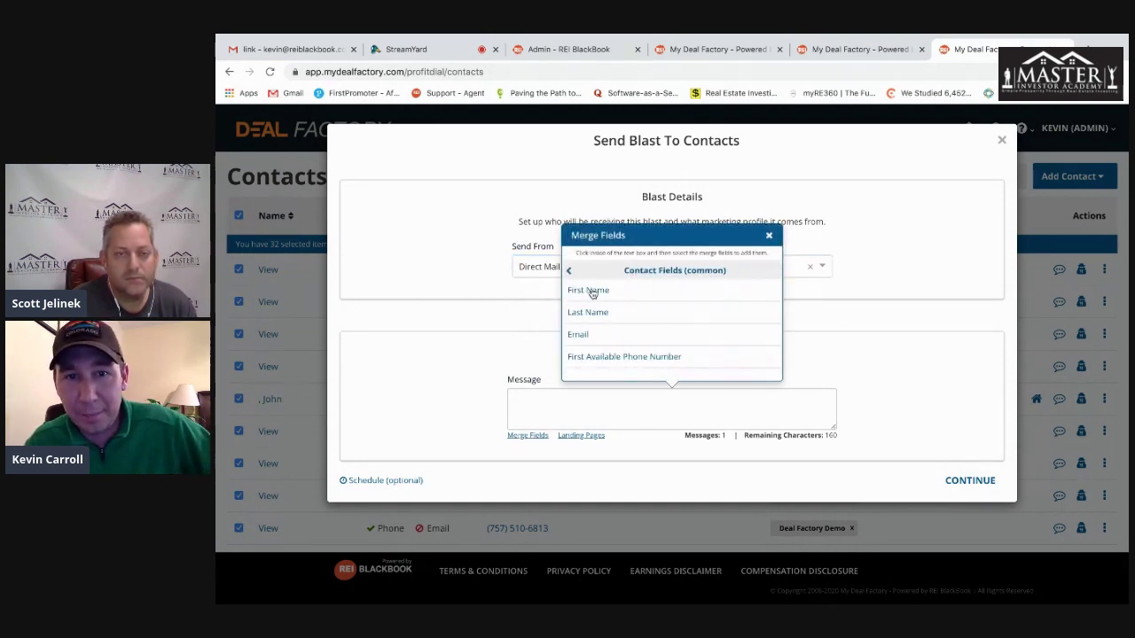
click(588, 291)
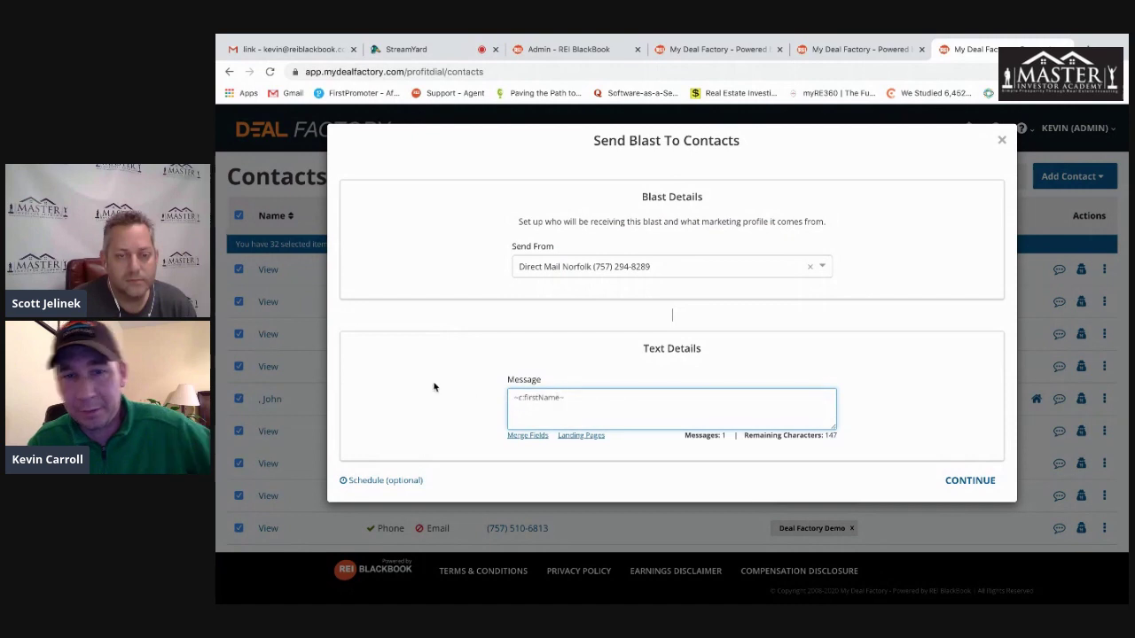
text(Th)
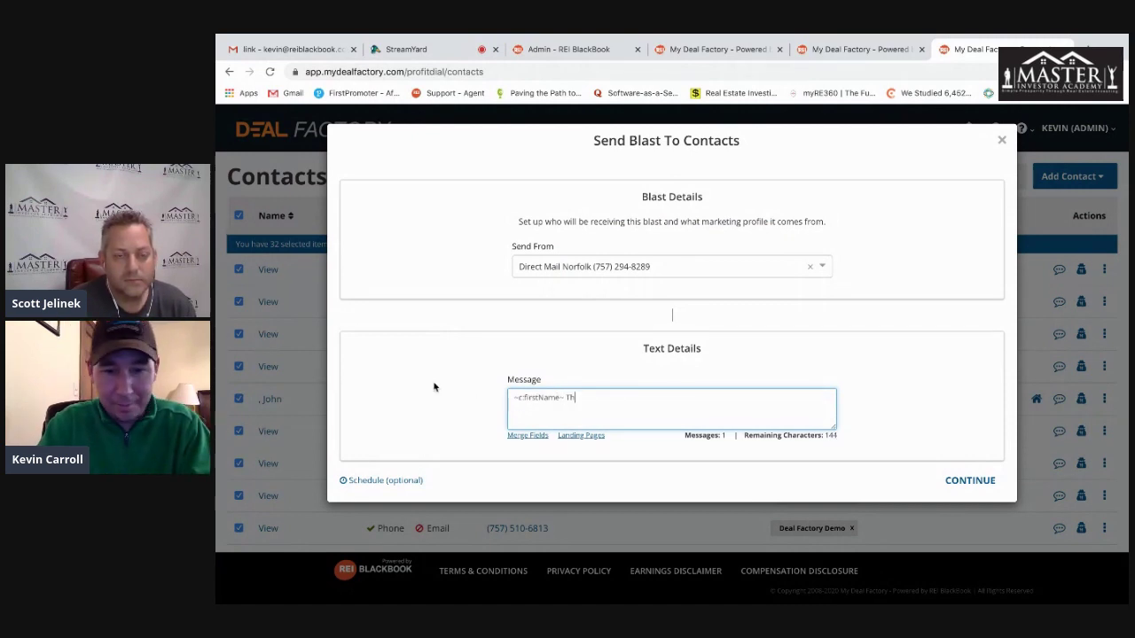
text(anks for your time on )
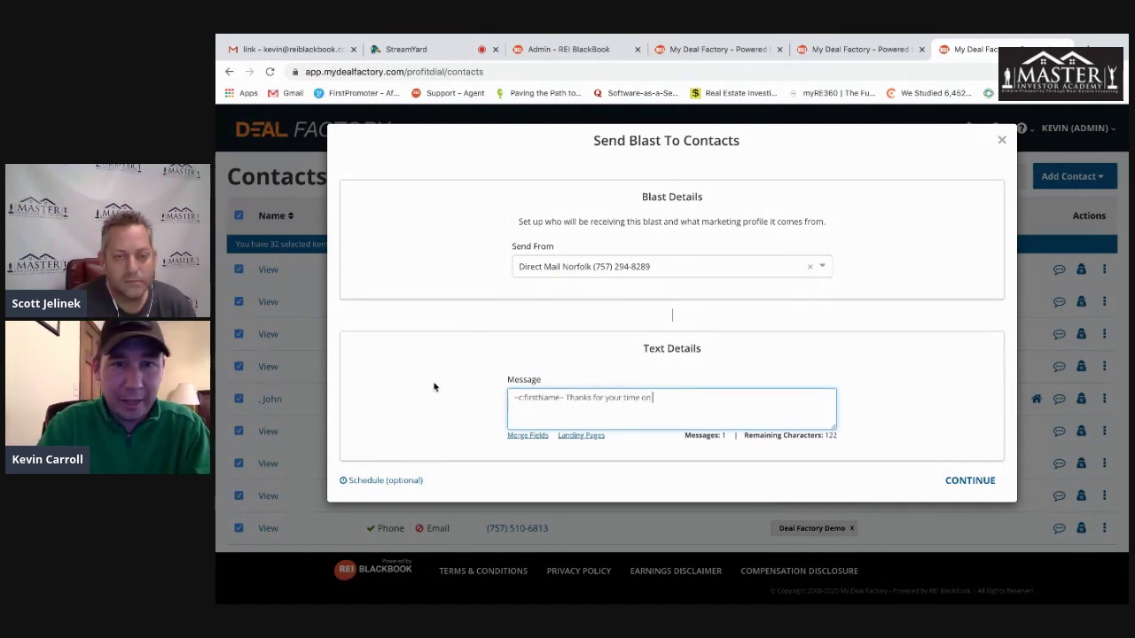
text(the demo today.  )
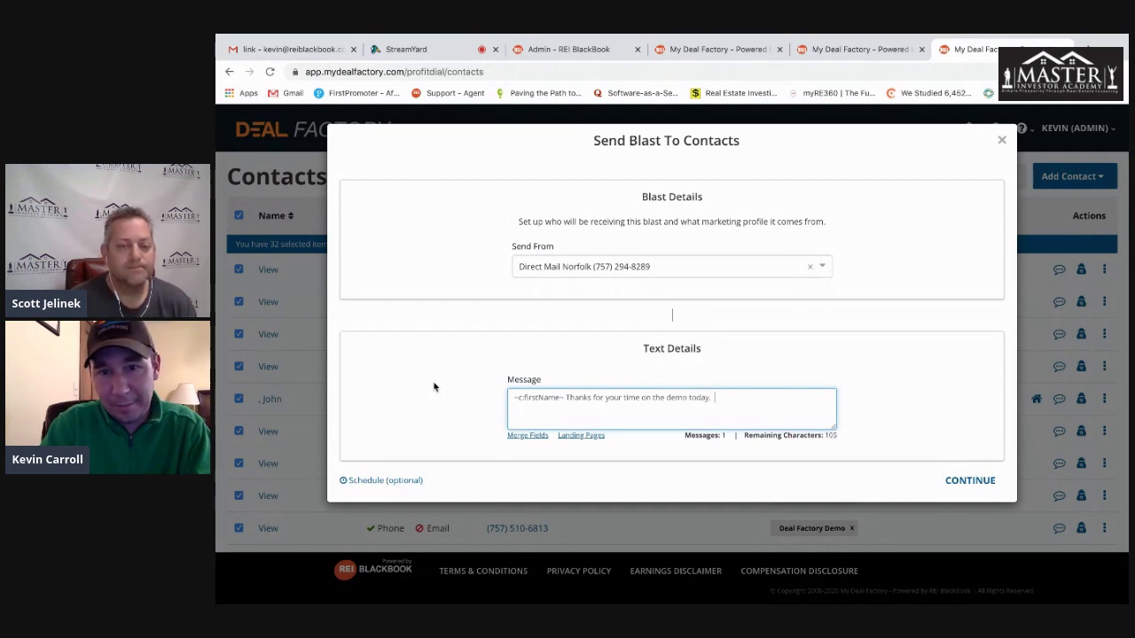
text(Please call anytime.)
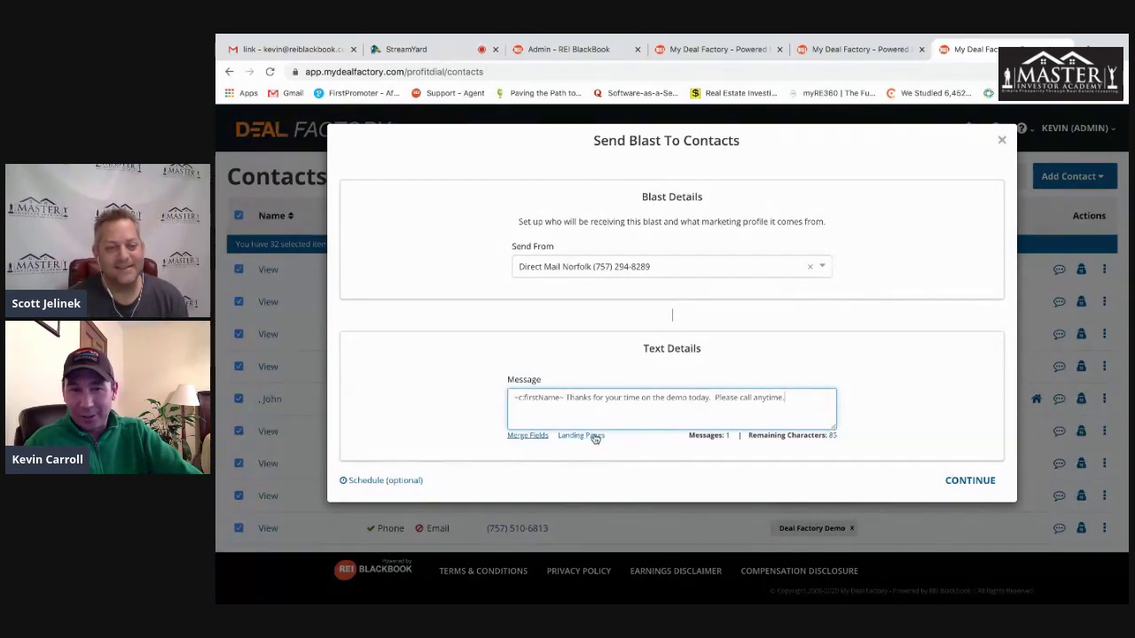
- Schedule the blast for 03/27/2020 at 10:00 am, review the summary, then go back to edit details
click(395, 482)
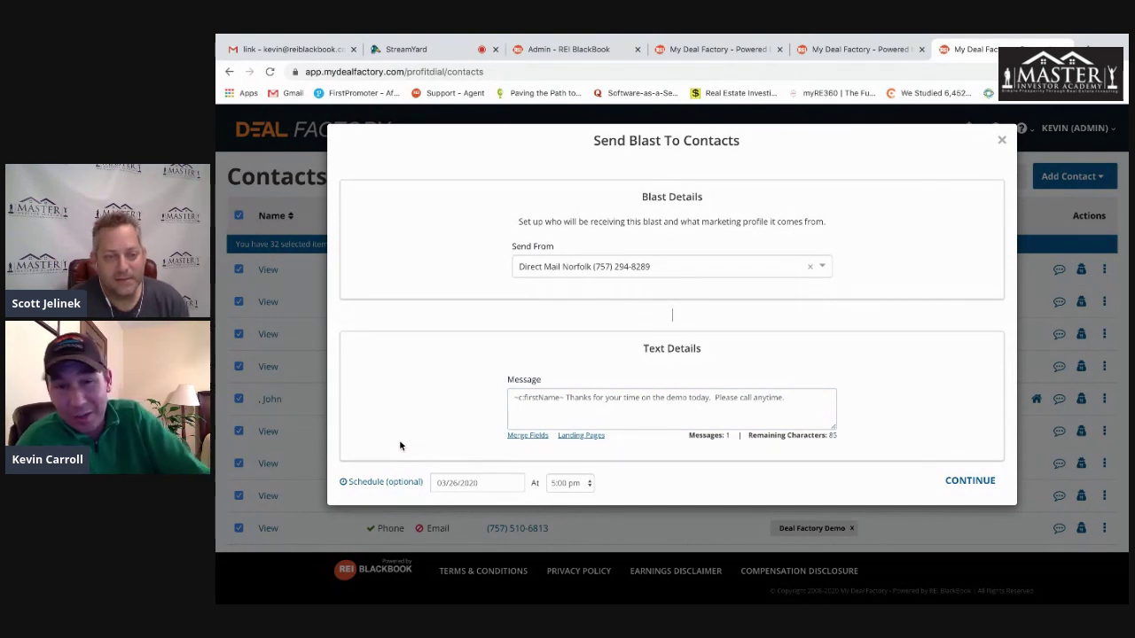
click(475, 483)
click(520, 436)
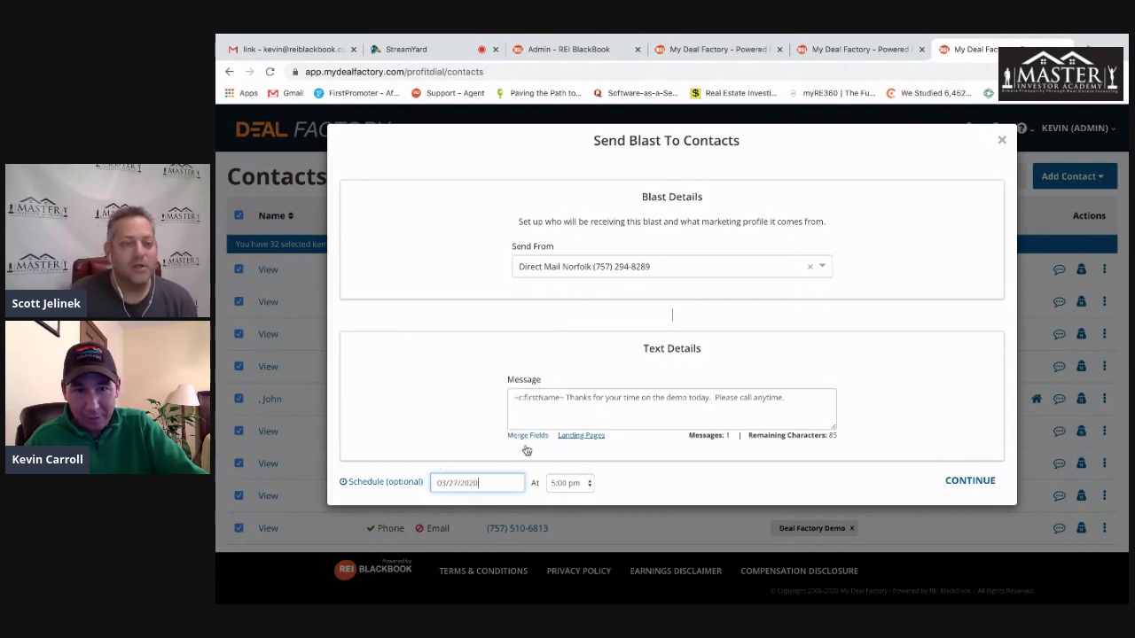
click(570, 483)
click(567, 407)
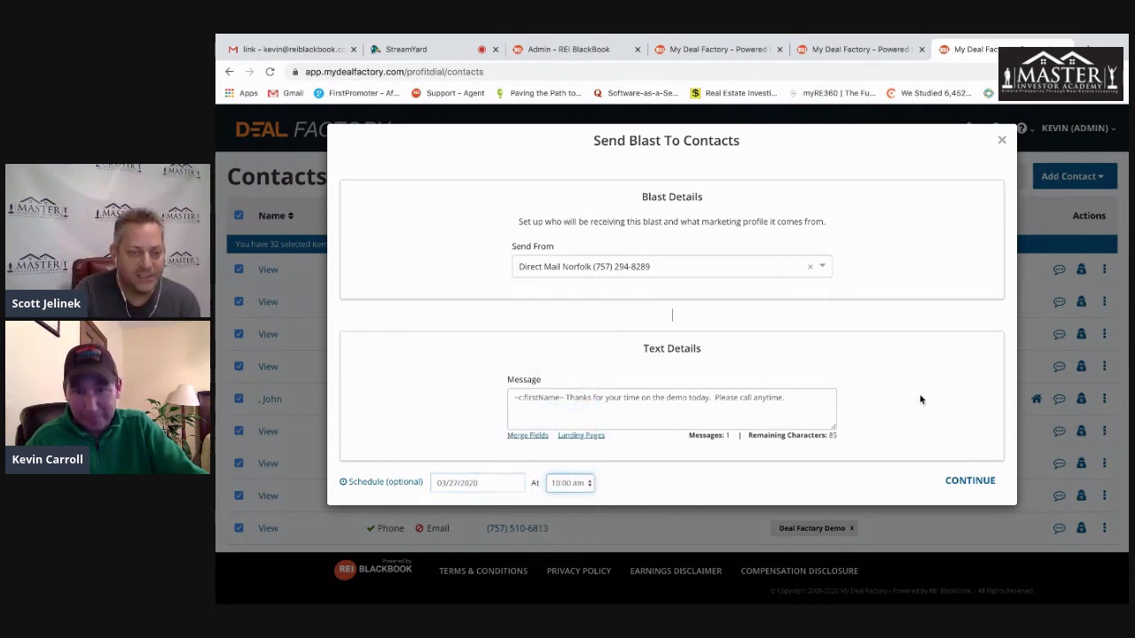
click(966, 482)
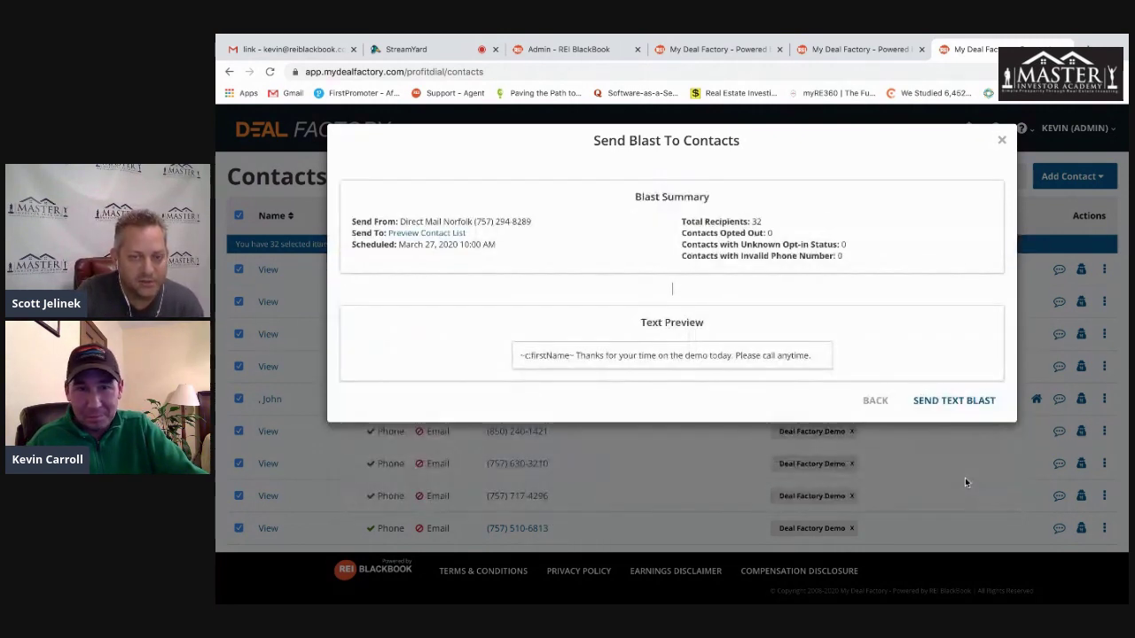
click(875, 399)
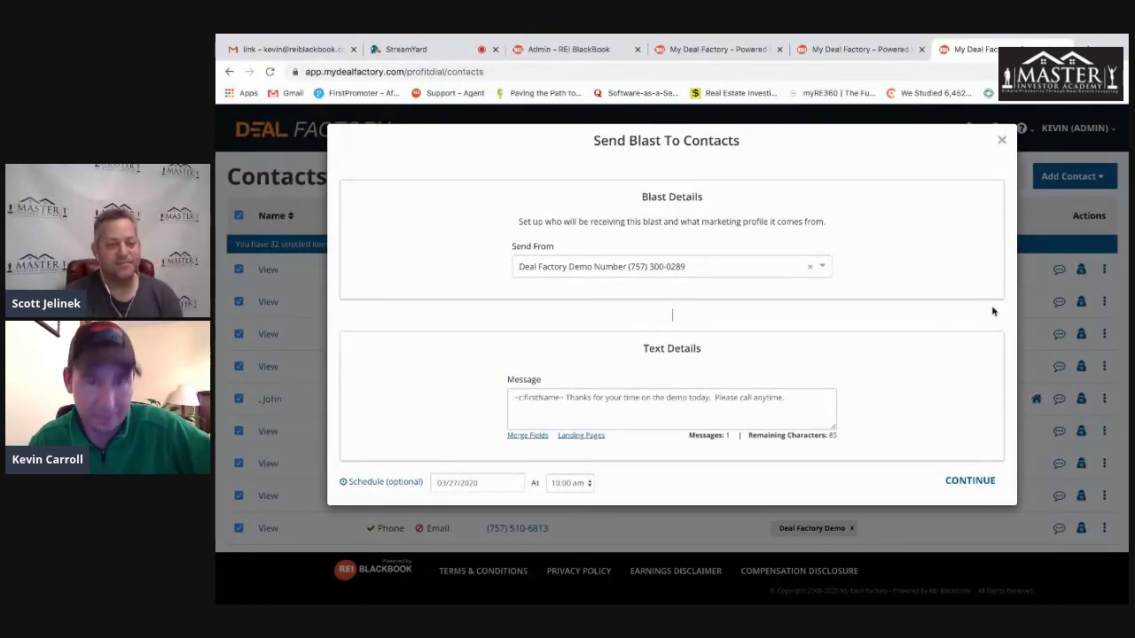
- Keep the send date at March 27, 2020 and continue to the Blast Summary
click(486, 483)
click(536, 346)
click(537, 346)
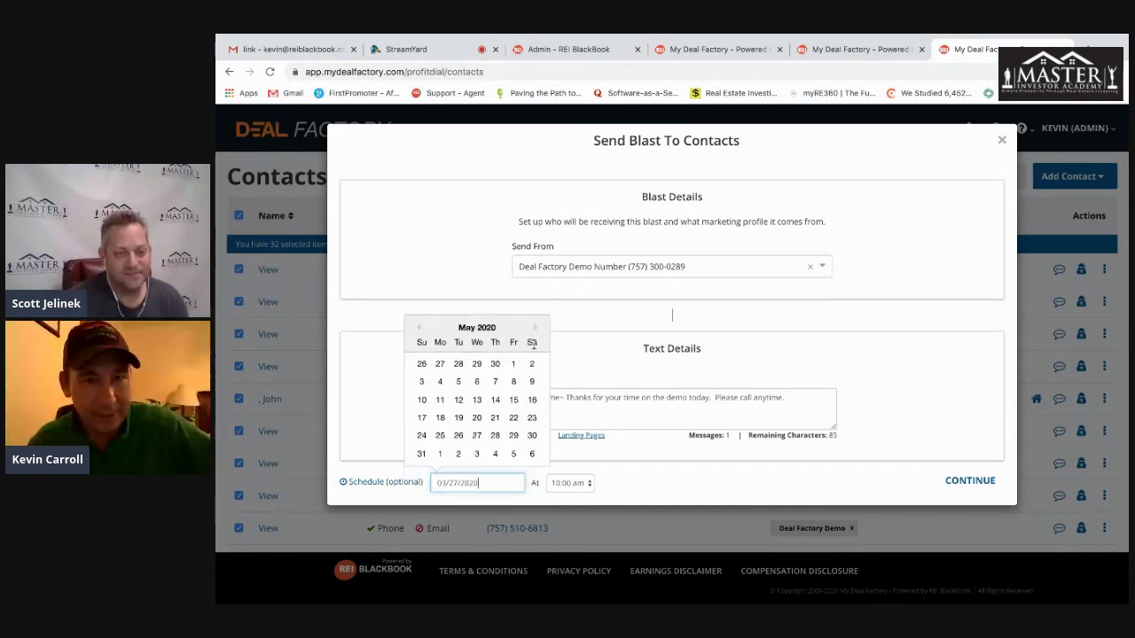
click(533, 330)
click(533, 331)
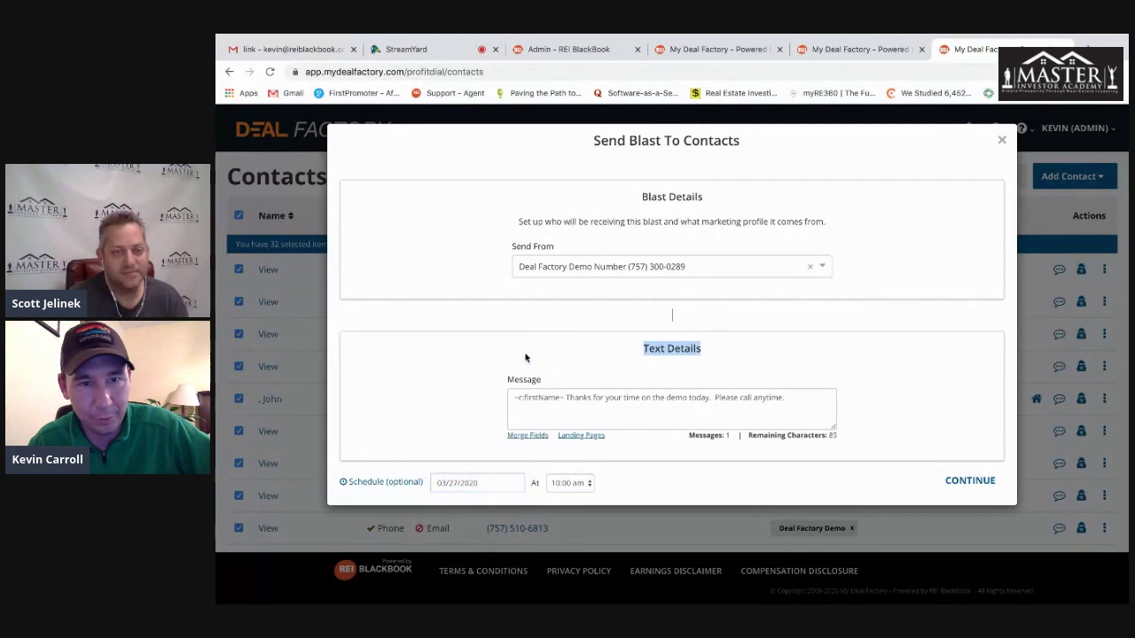
click(475, 483)
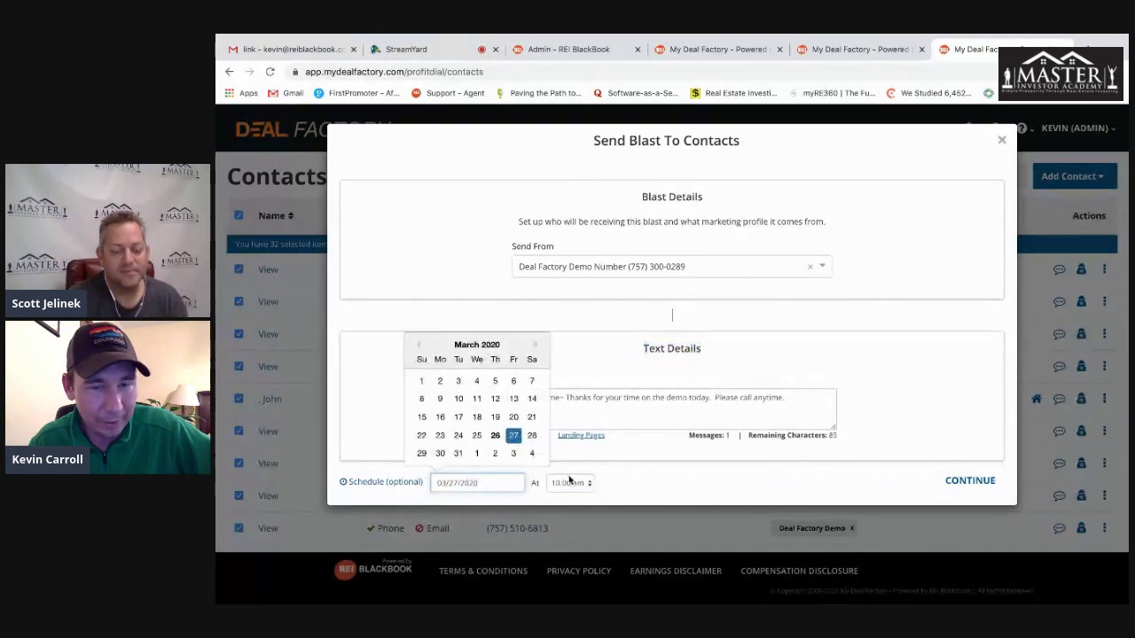
click(660, 483)
click(970, 480)
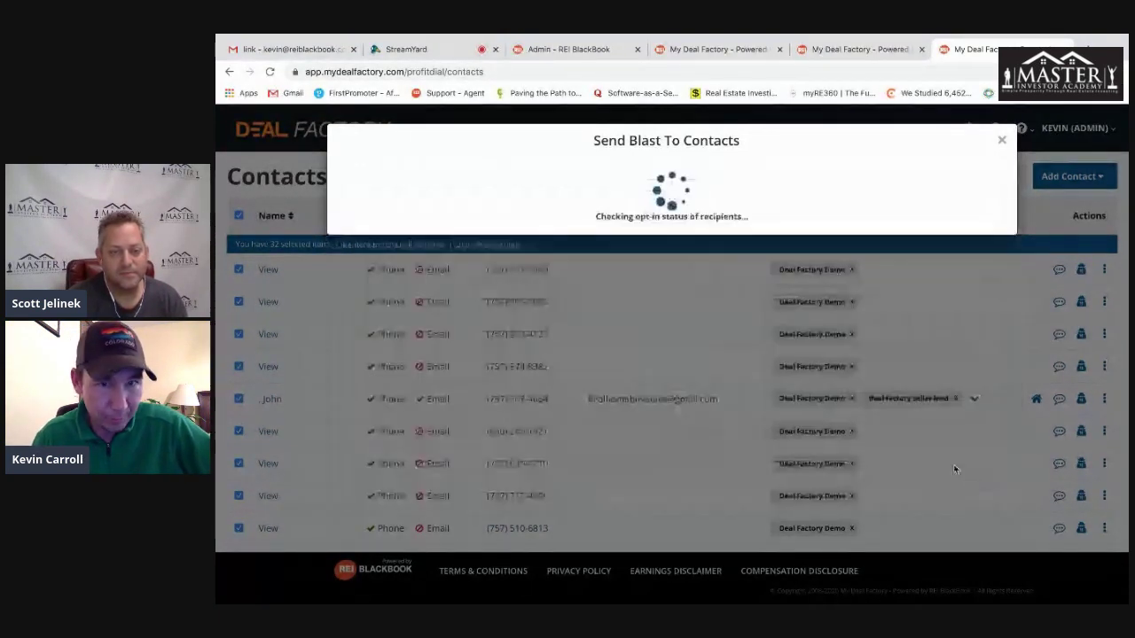
- Review the 10:00 AM schedule and preview the list of 32 recipients
drag(777, 227, 669, 221)
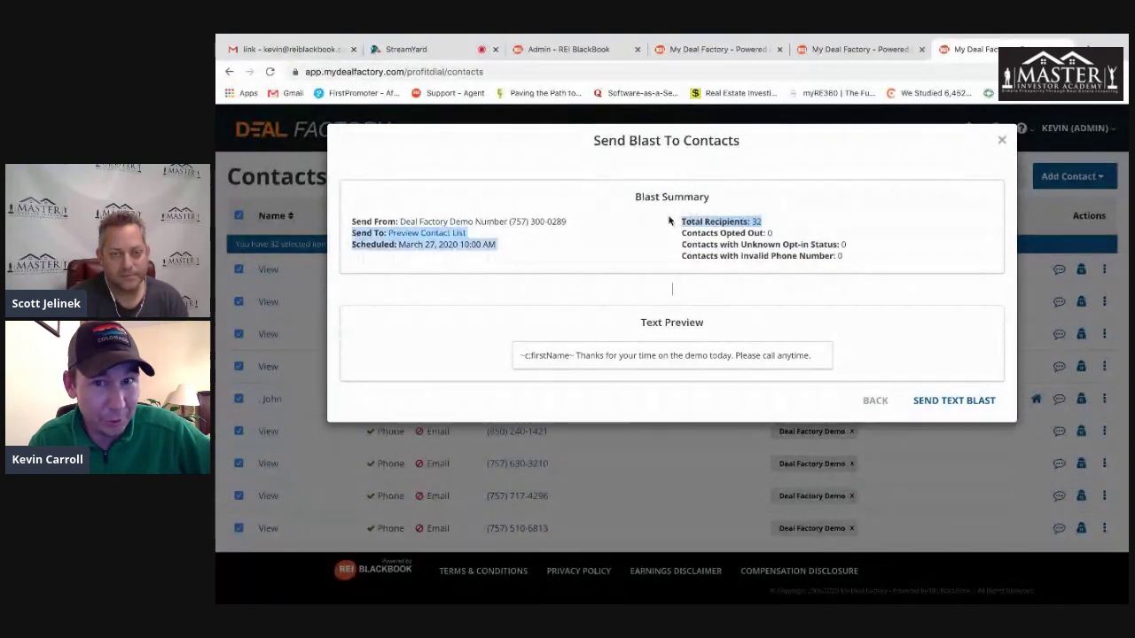
click(595, 286)
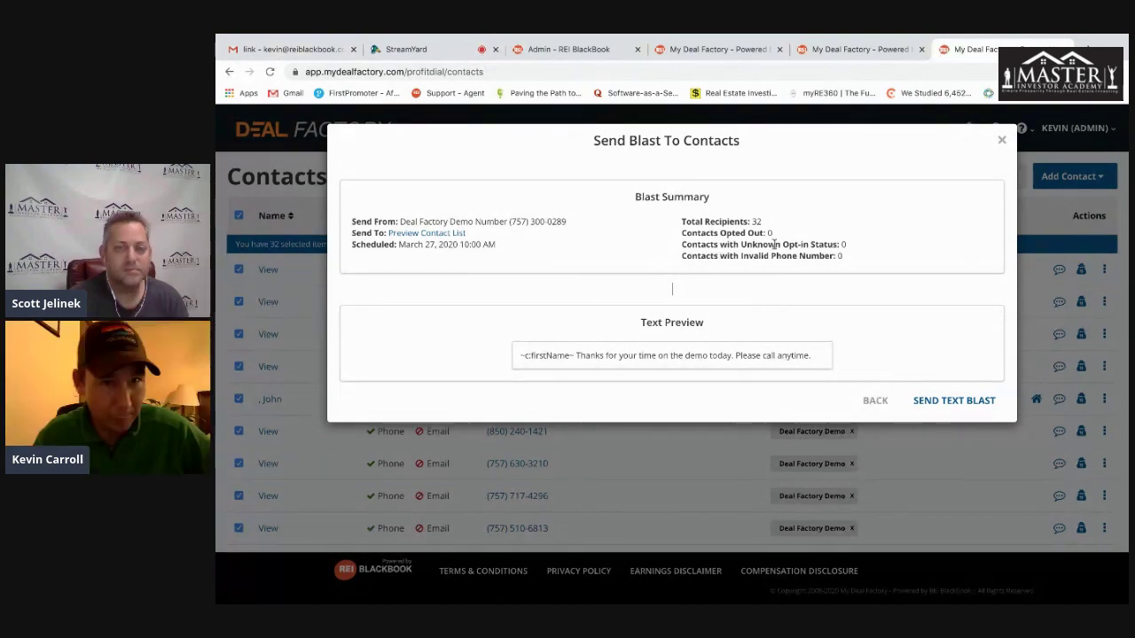
click(431, 234)
scroll(696, 361, down, 5)
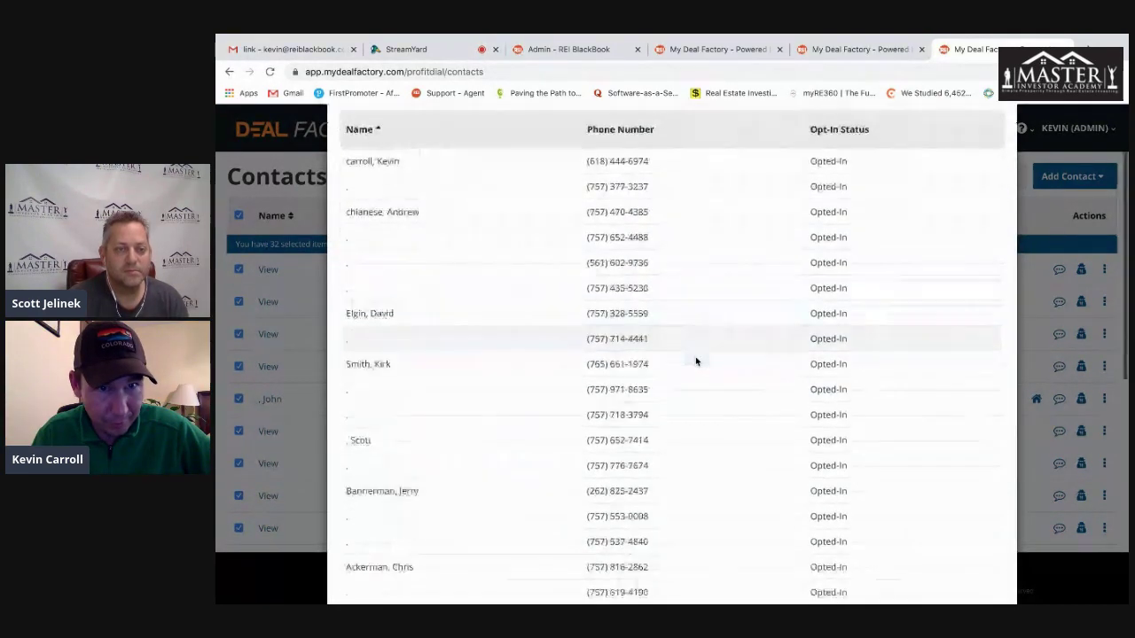
scroll(696, 361, up, 6)
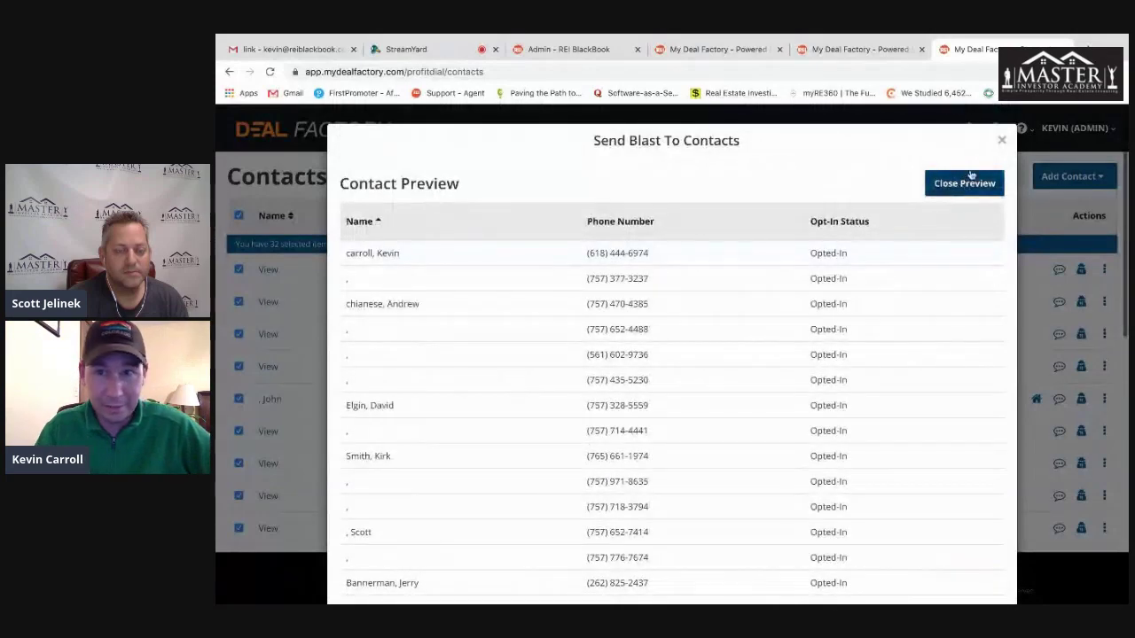
click(964, 181)
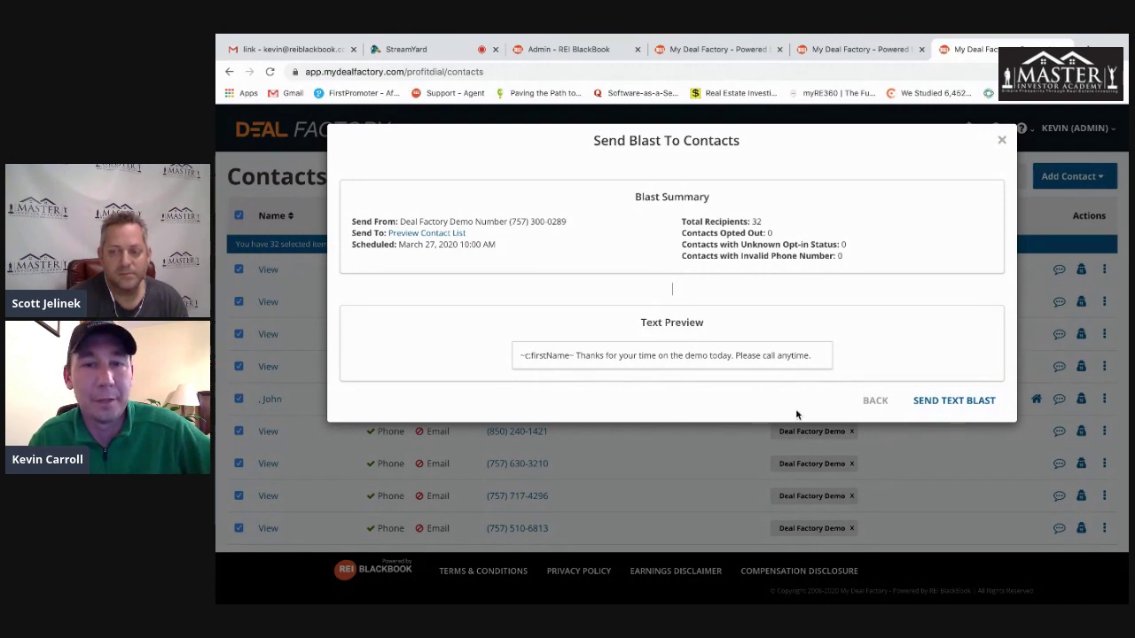
- Discard the unsent blast and go via the Dashboard to the unfiltered Contacts list
click(876, 402)
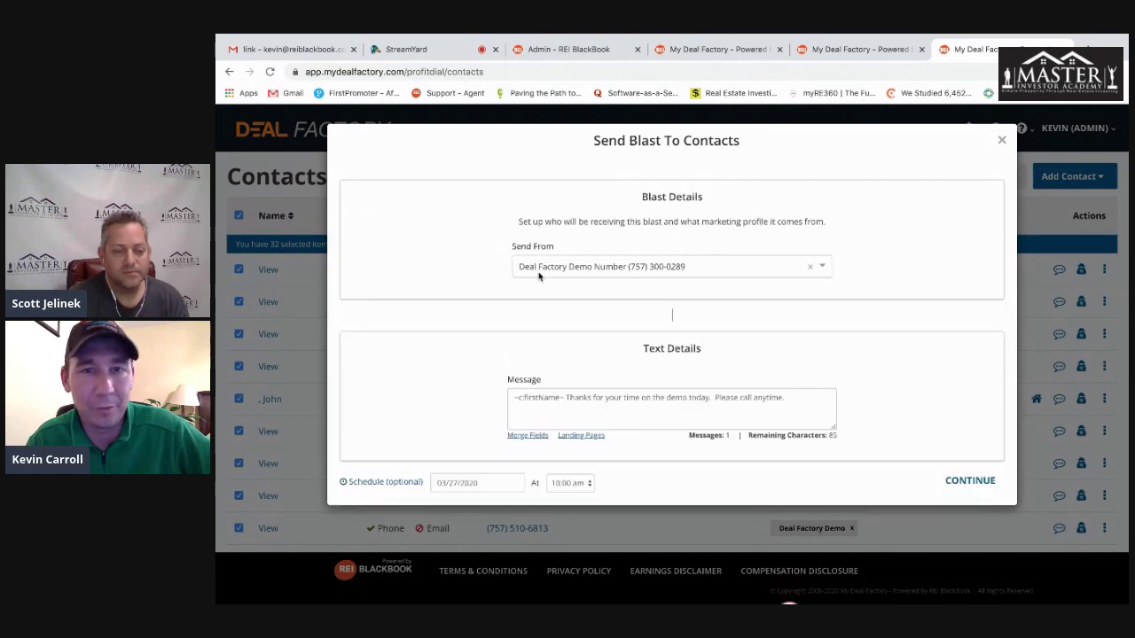
click(1001, 139)
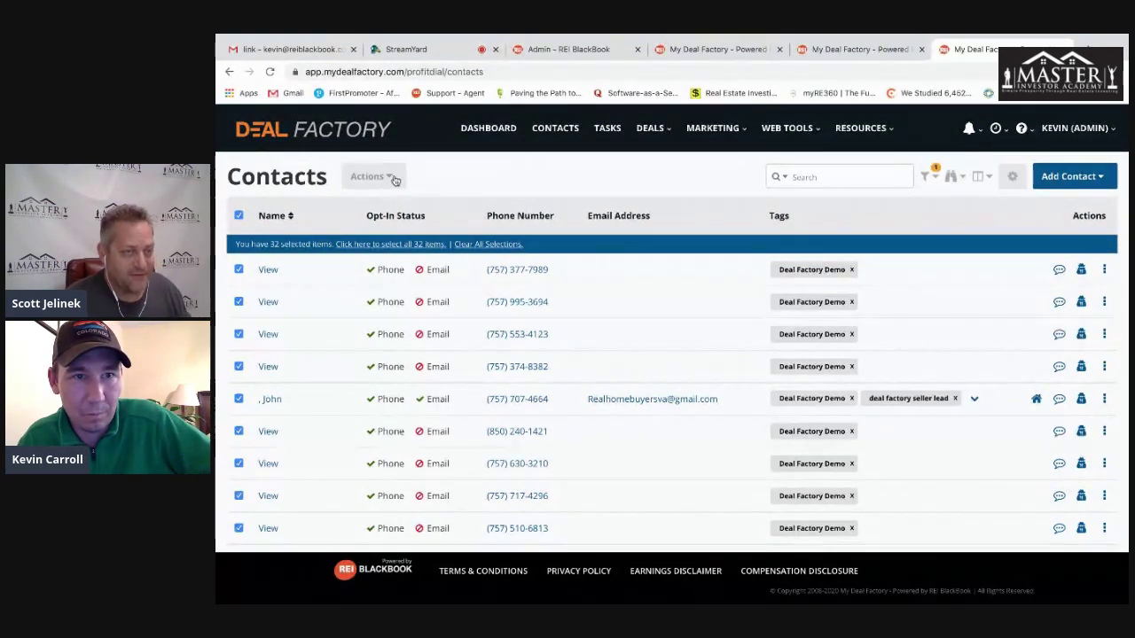
click(490, 131)
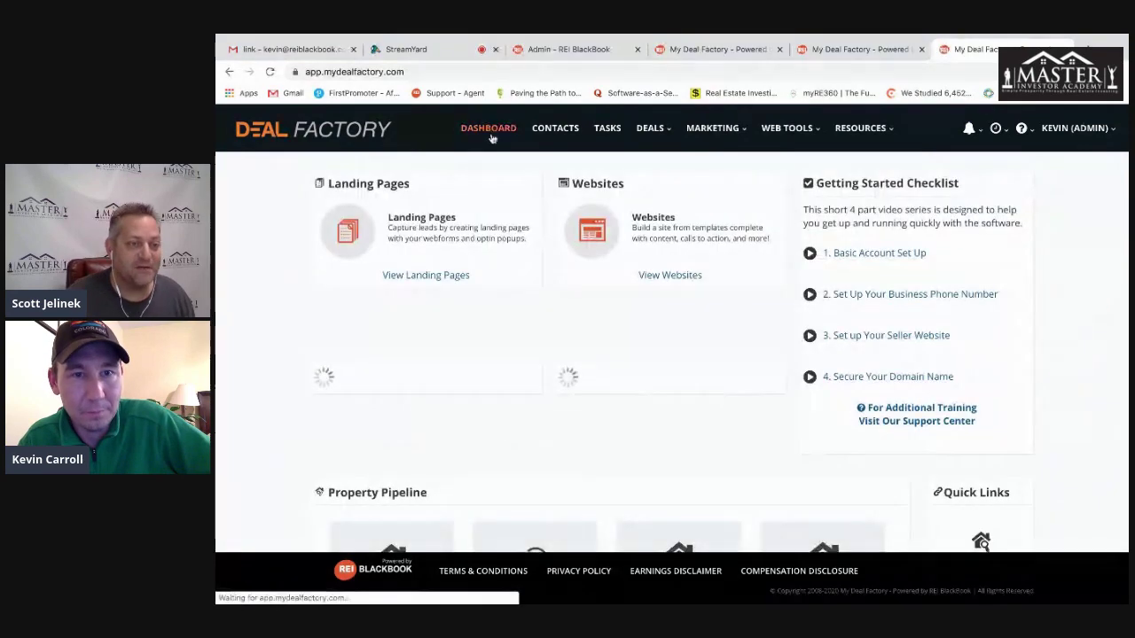
click(552, 131)
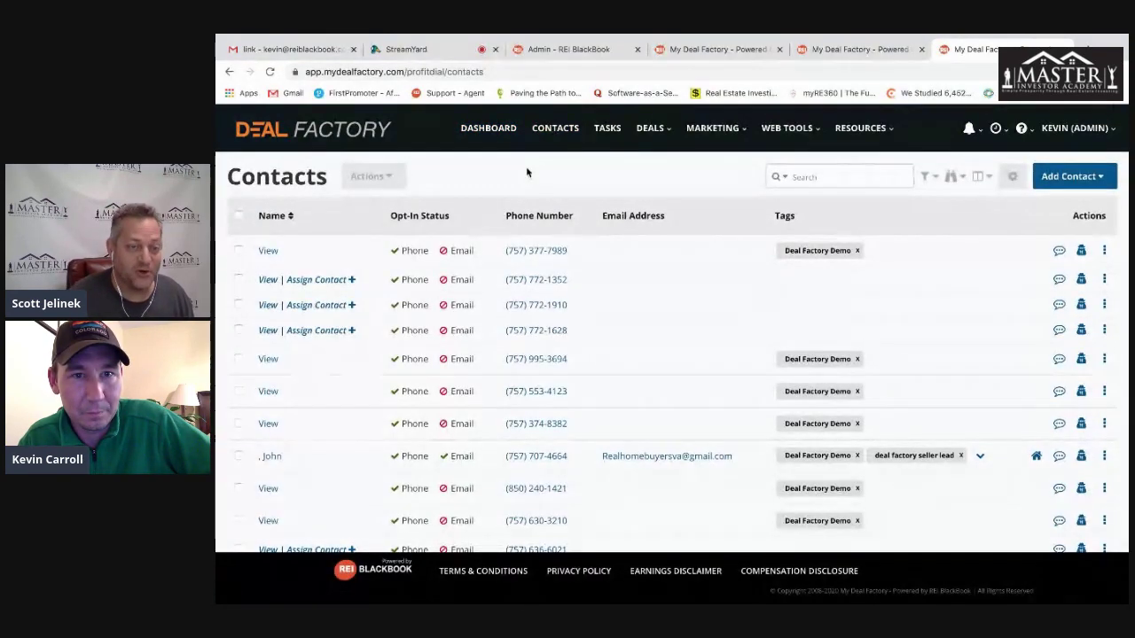
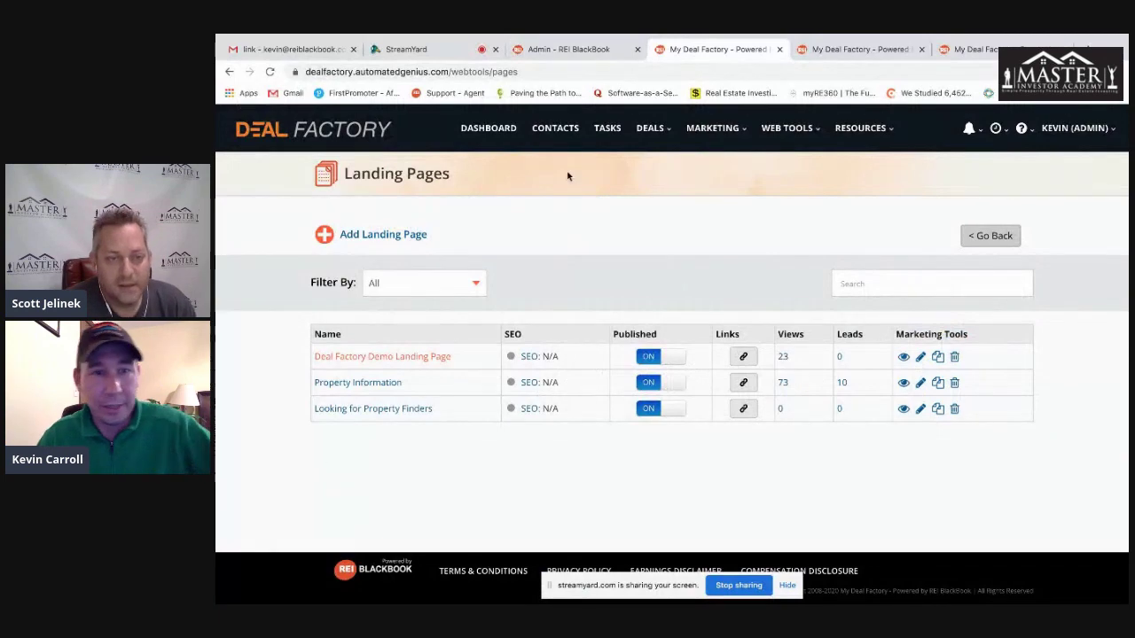
- Switch from the landing pages to the Contacts list in the top navigation
click(557, 131)
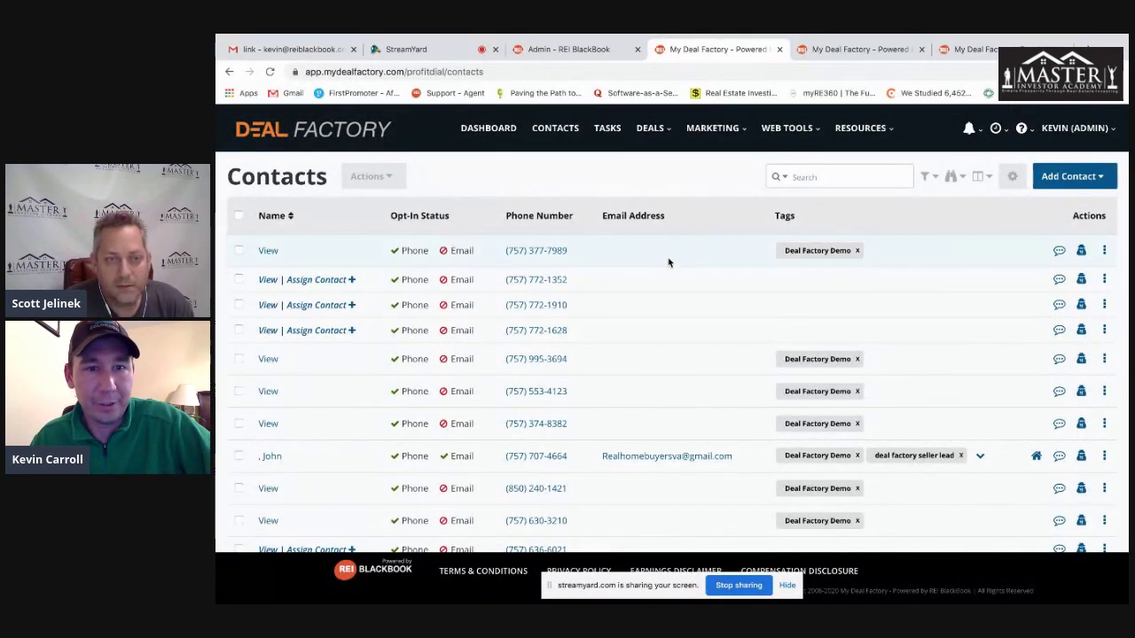
- Open the first contact and pick the ABSENTEE OWNER and DISTRESSED SELLER tags
click(267, 251)
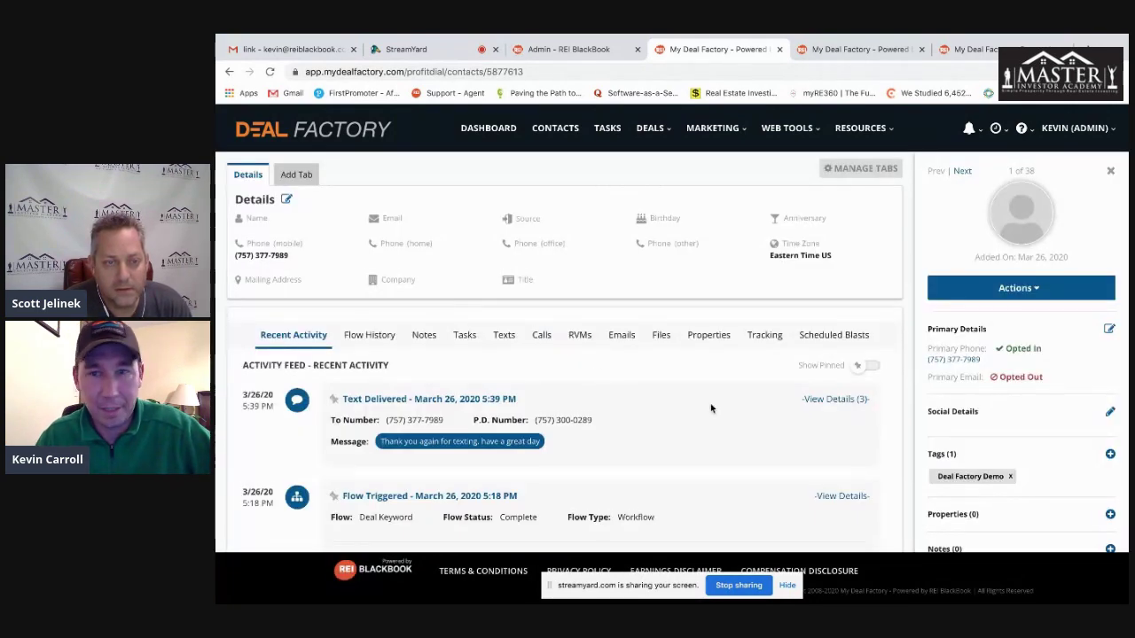
scroll(710, 408, down, 2)
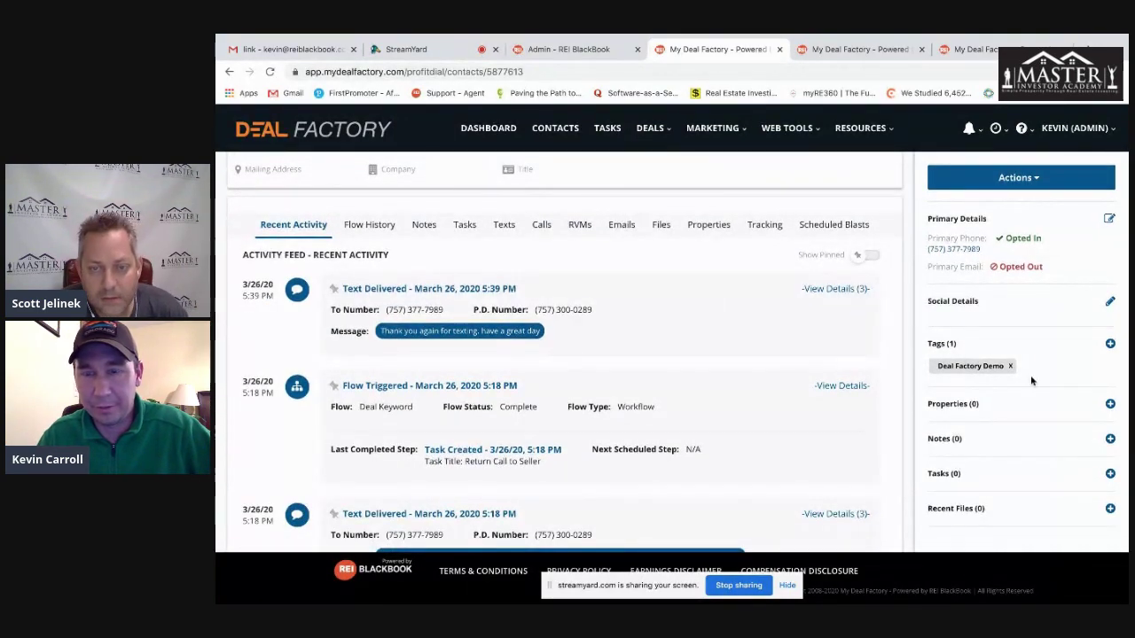
click(1110, 344)
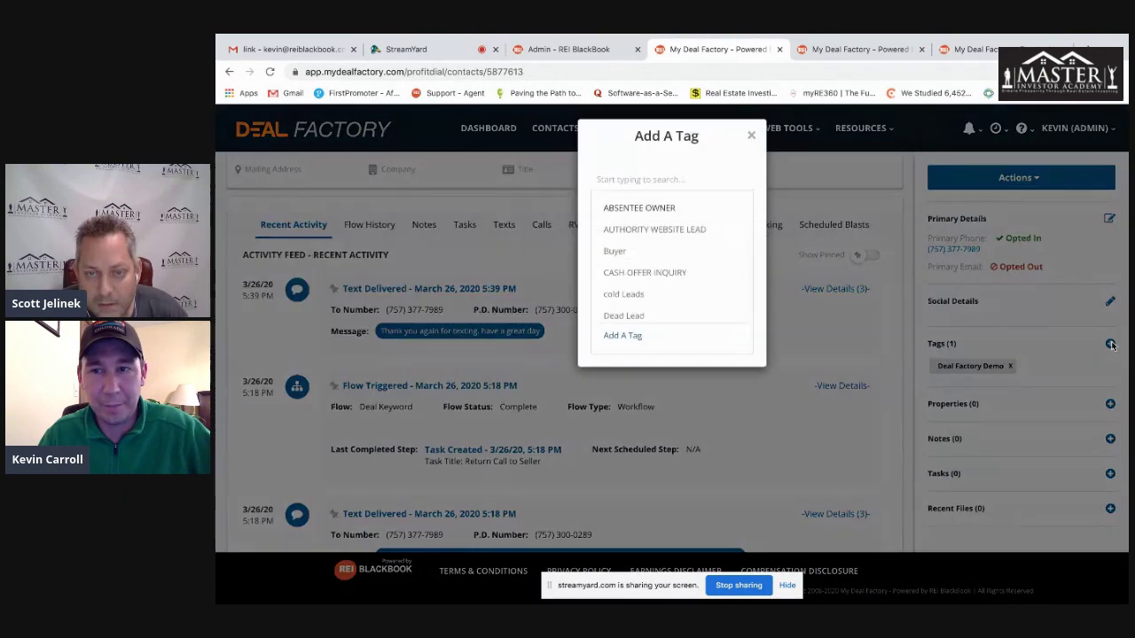
click(653, 217)
scroll(633, 340, down, 1)
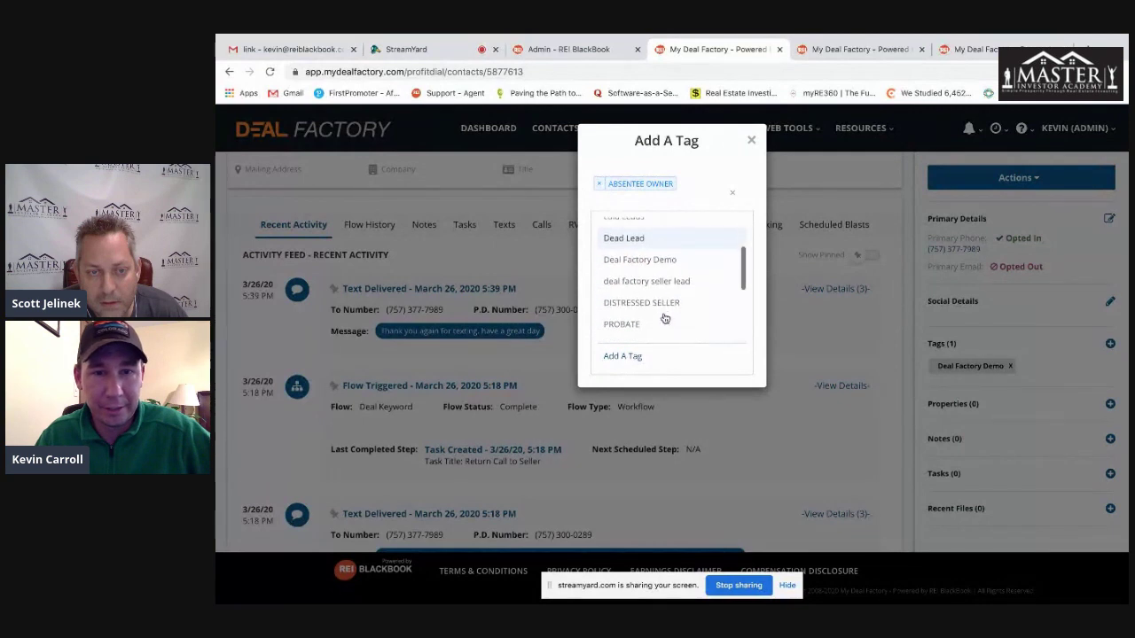
click(642, 304)
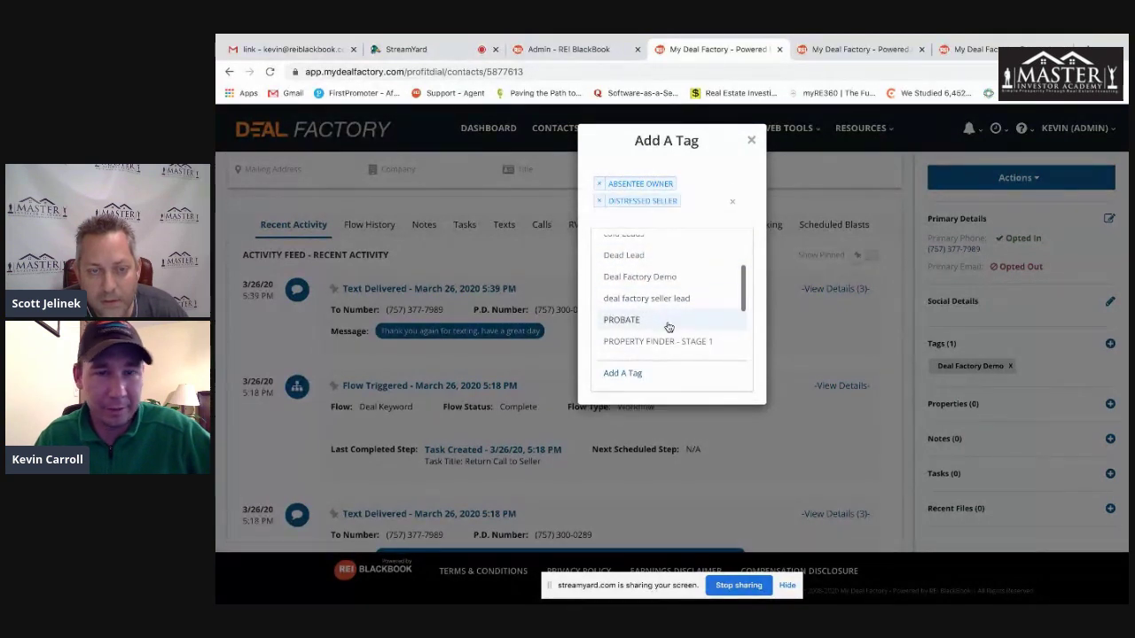
- Add the two tags, return to Contacts and select every contact on the page
scroll(666, 327, down, 2)
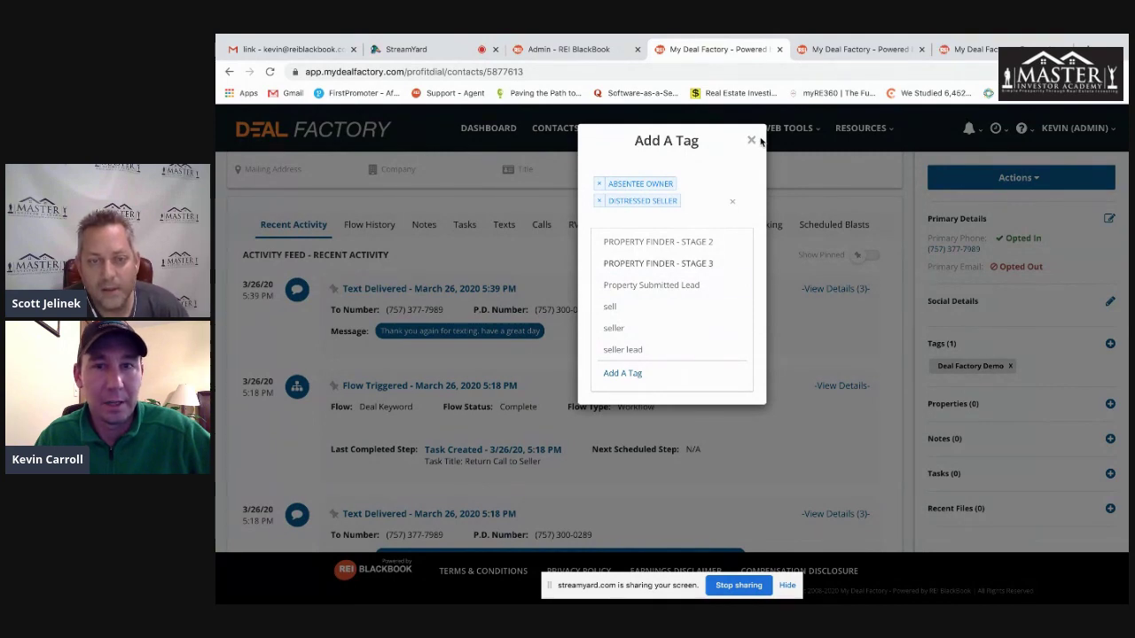
click(630, 374)
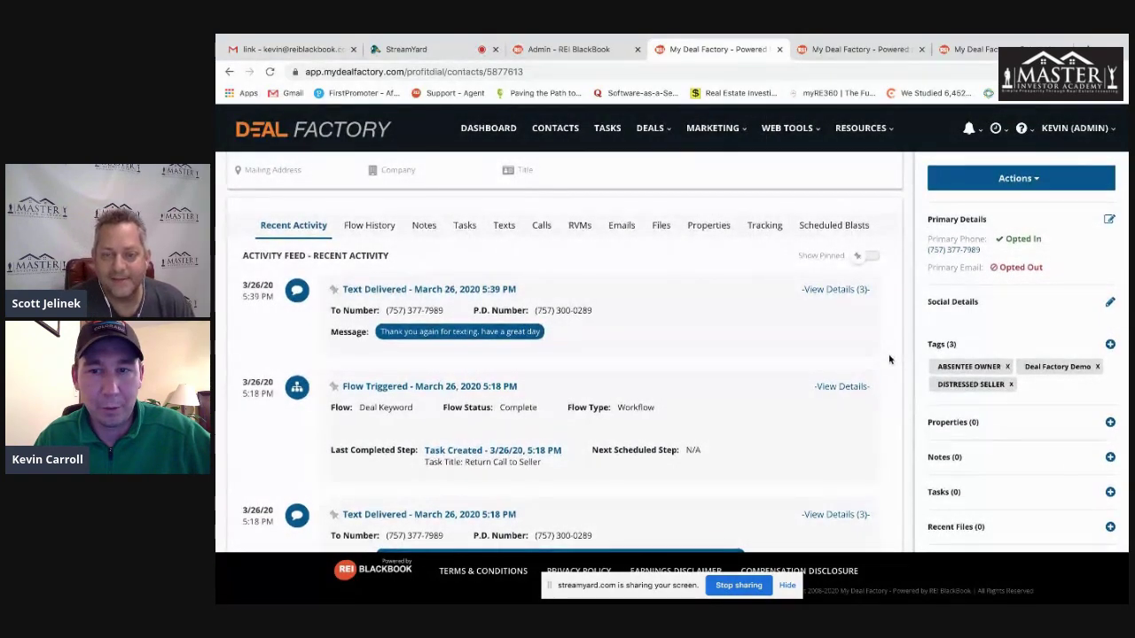
click(549, 137)
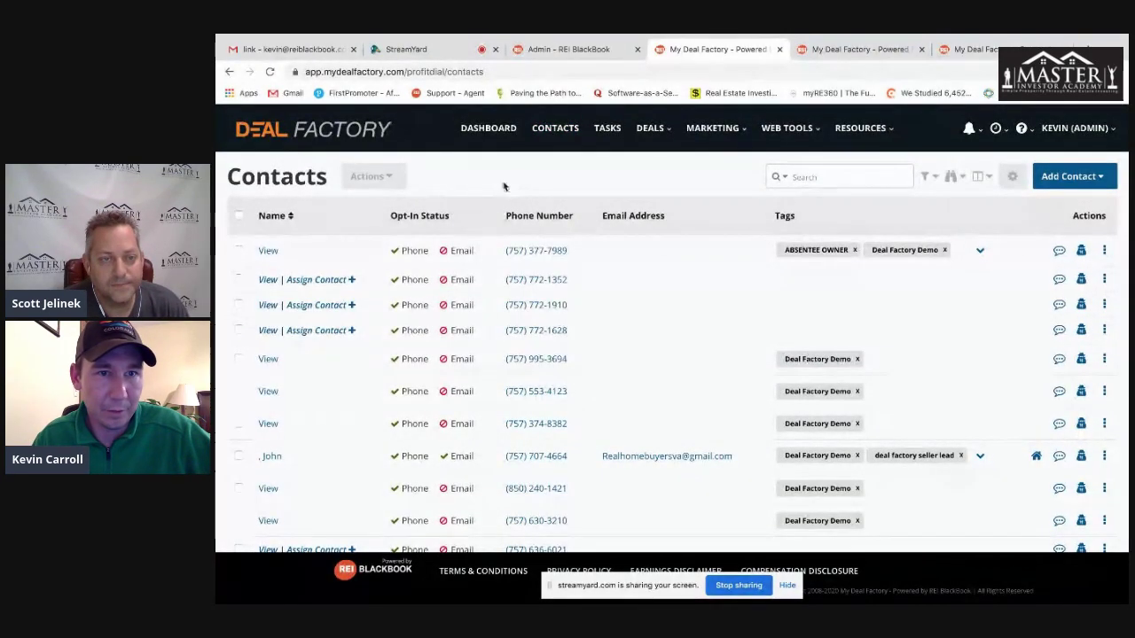
click(238, 215)
- Open bulk Add / Remove Tag(s) and create a new 'serious buyers' tag to apply
click(390, 177)
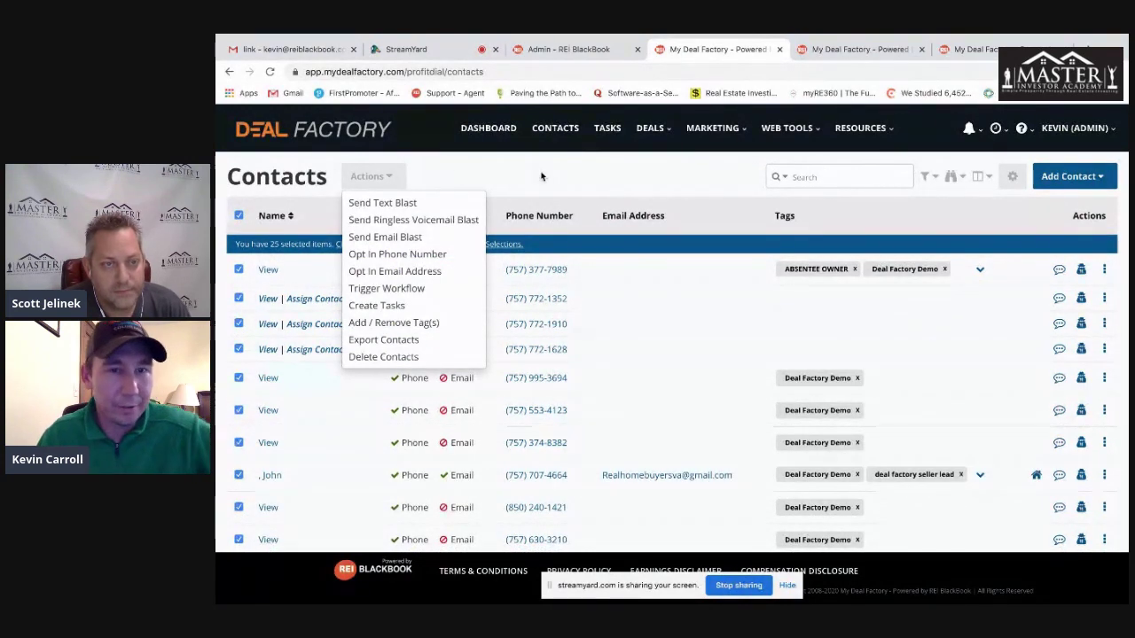
click(251, 428)
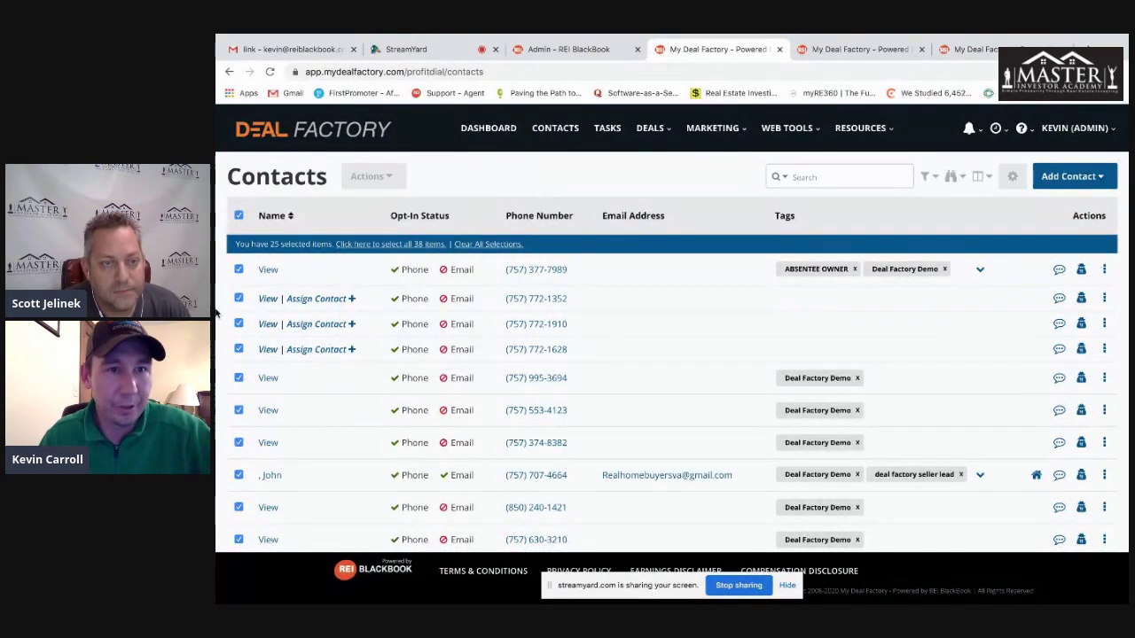
click(377, 176)
click(410, 324)
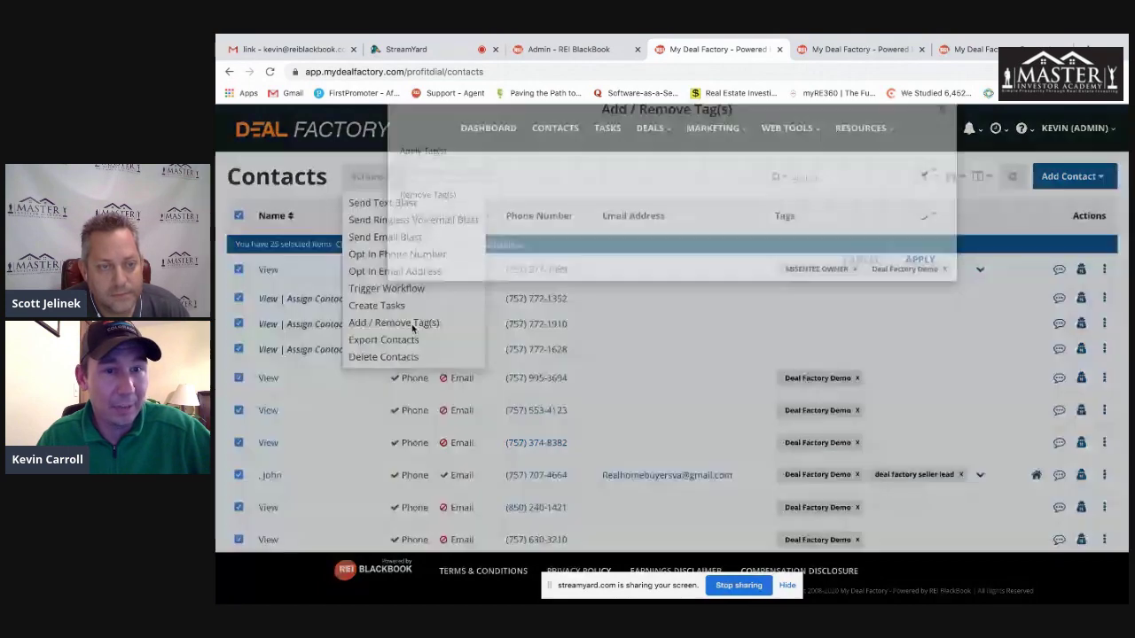
click(510, 201)
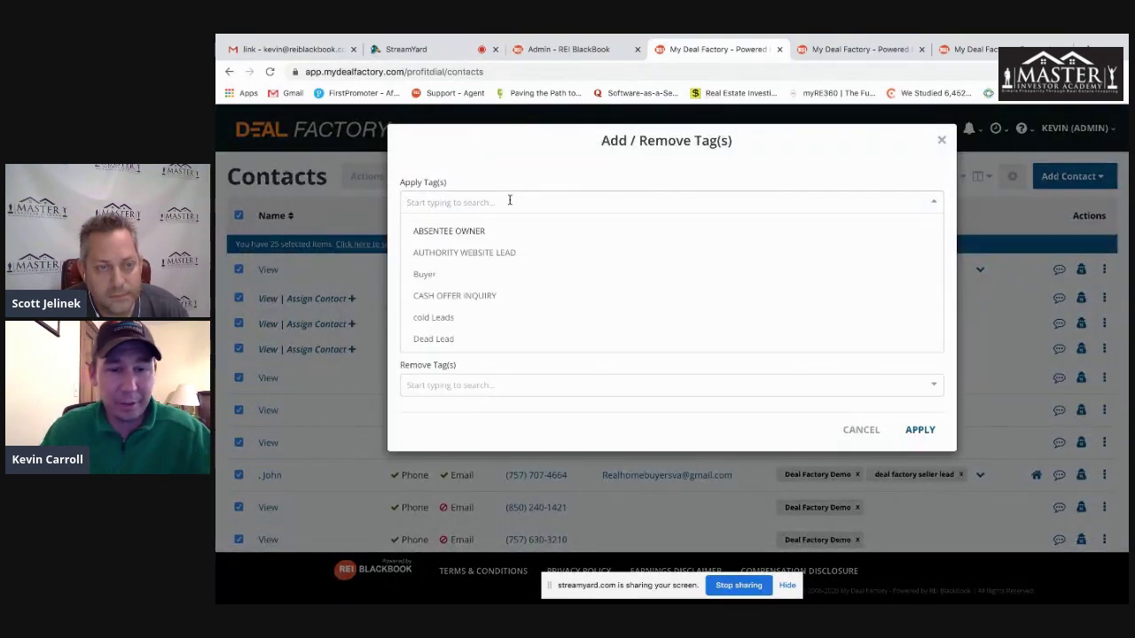
text(serious buyers)
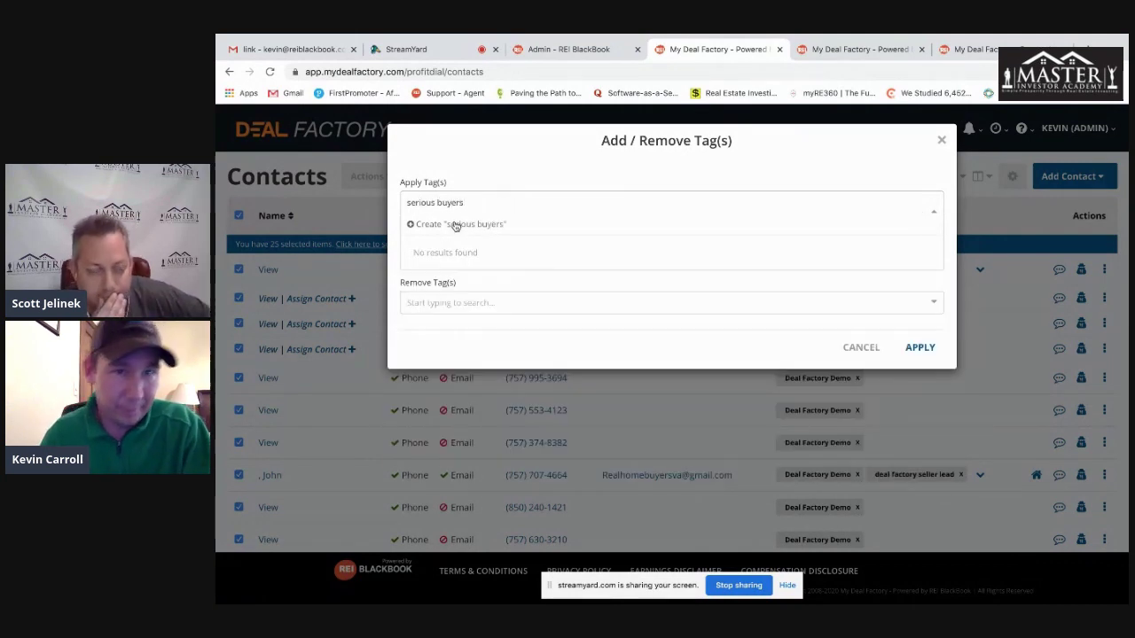
click(420, 223)
click(483, 255)
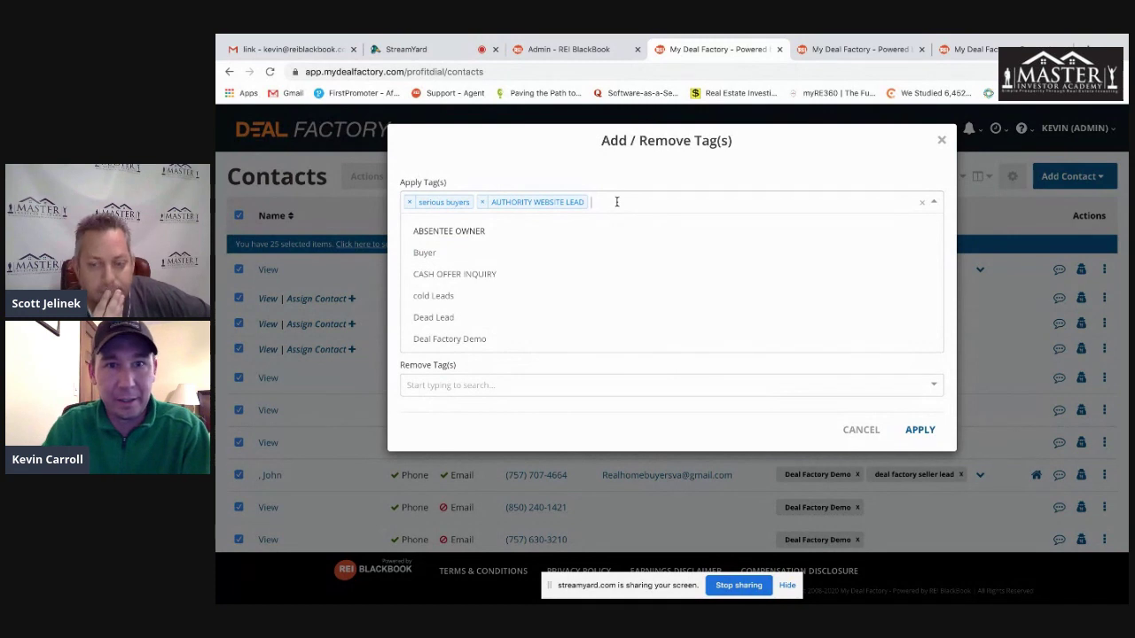
click(482, 202)
- Choose Deal Factory Demo as the tag to remove and apply the bulk tag changes
click(465, 386)
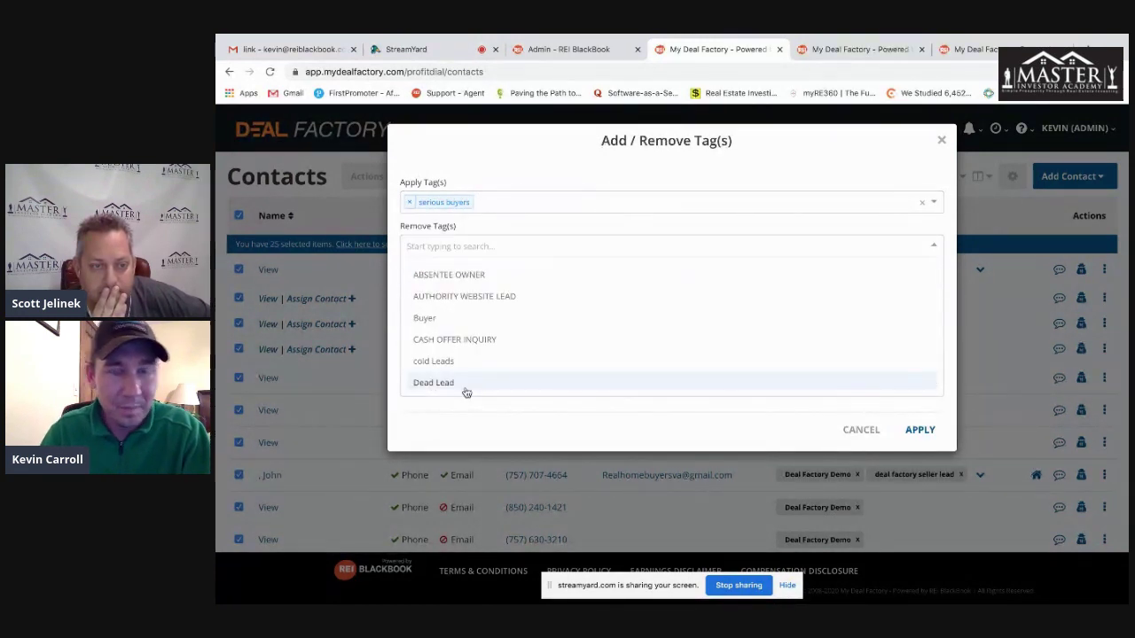
text(deal)
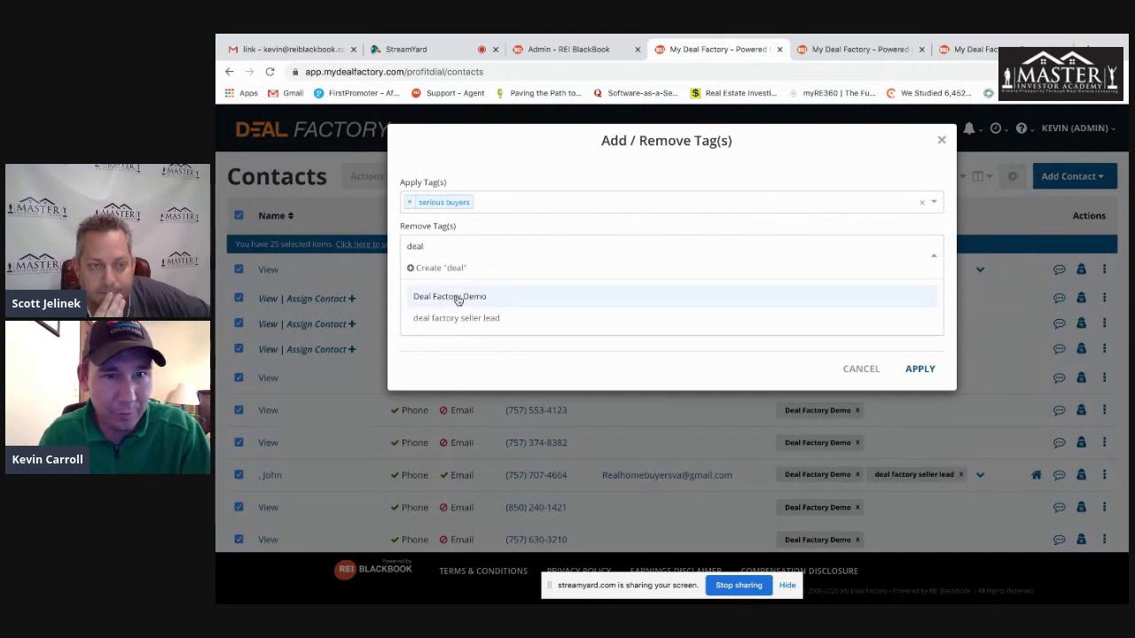
click(458, 298)
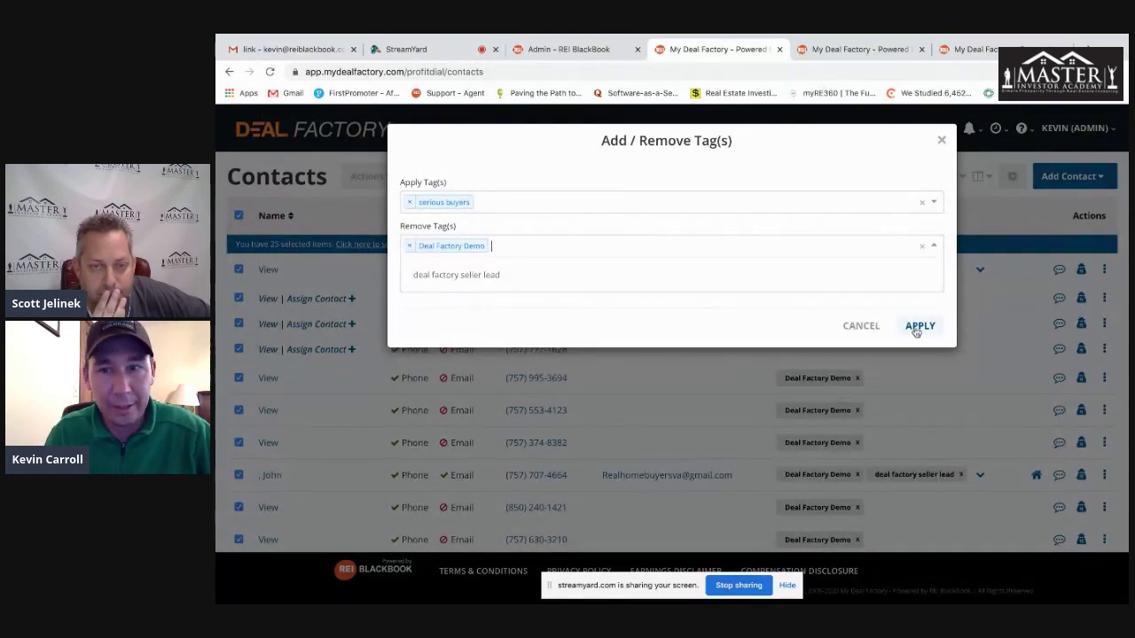
click(942, 142)
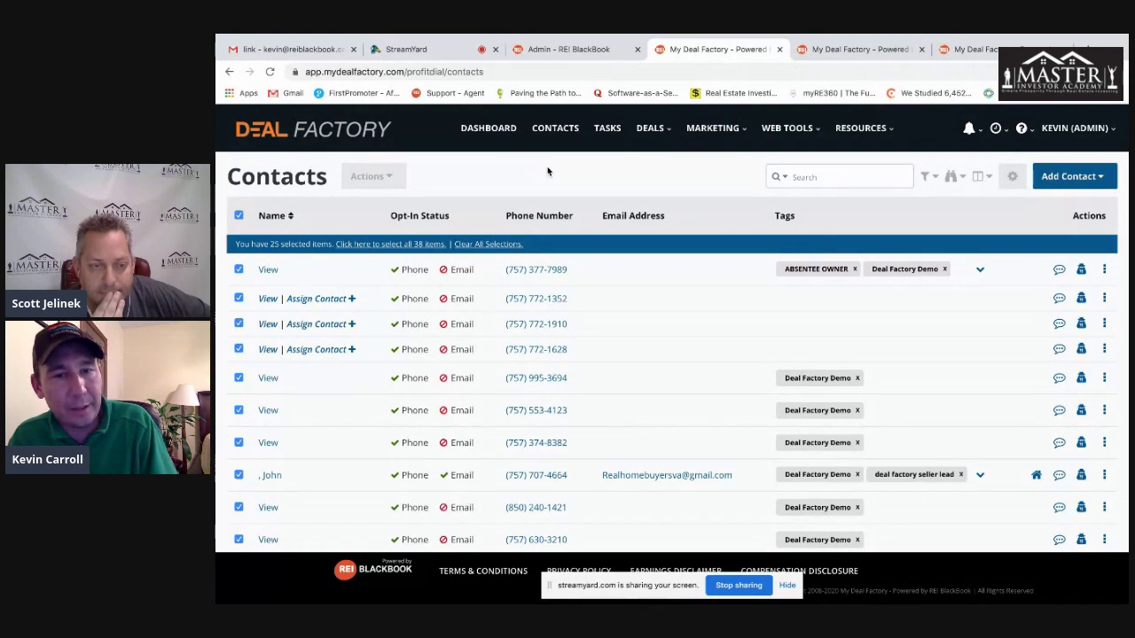
click(719, 130)
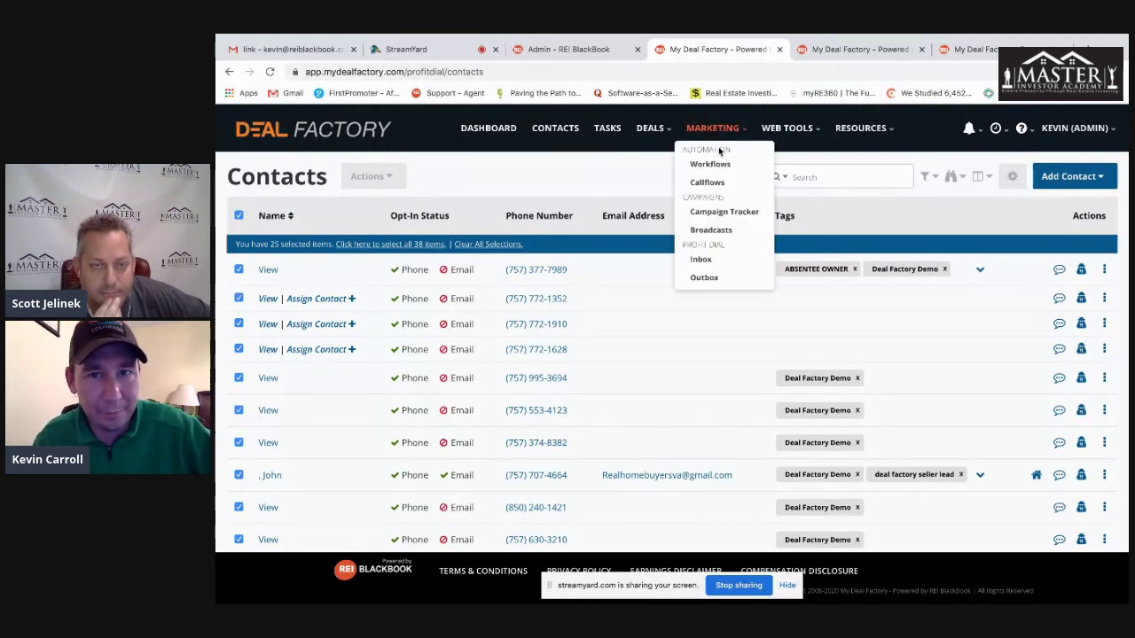
- Start a new workflow from Marketing > Workflows and browse its available steps
click(715, 171)
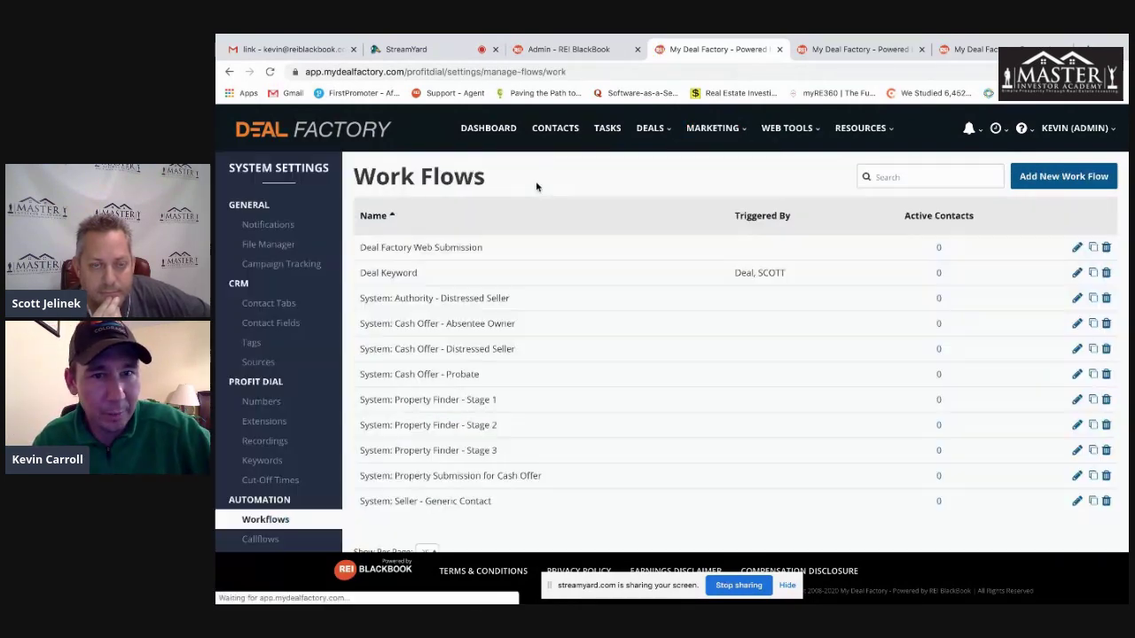
click(1068, 176)
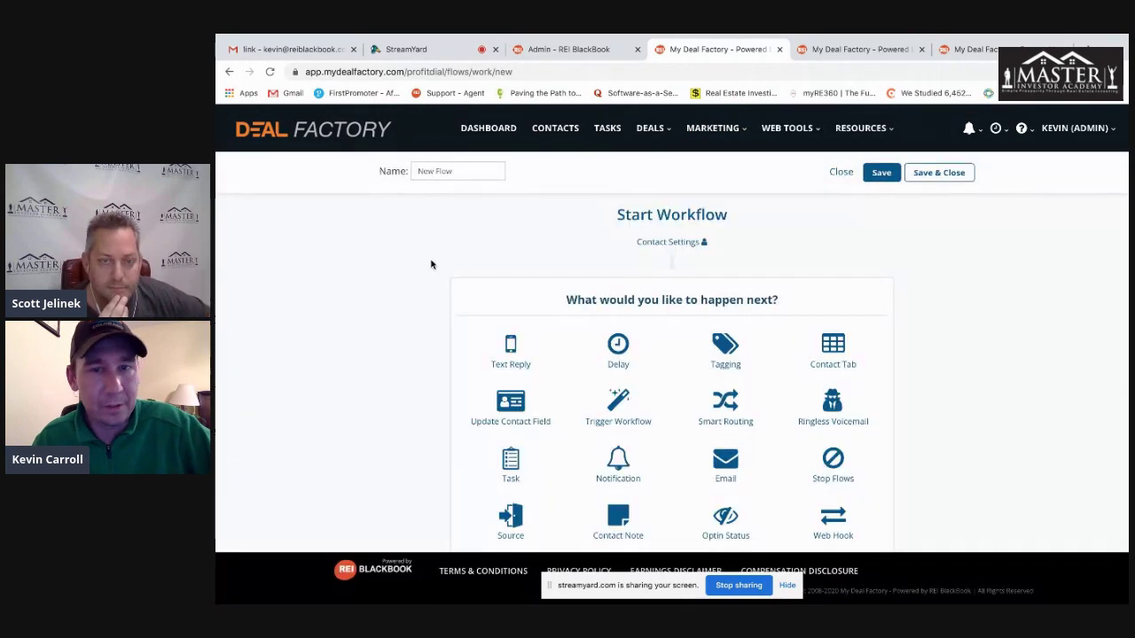
scroll(414, 280, down, 1)
scroll(414, 280, down, 1)
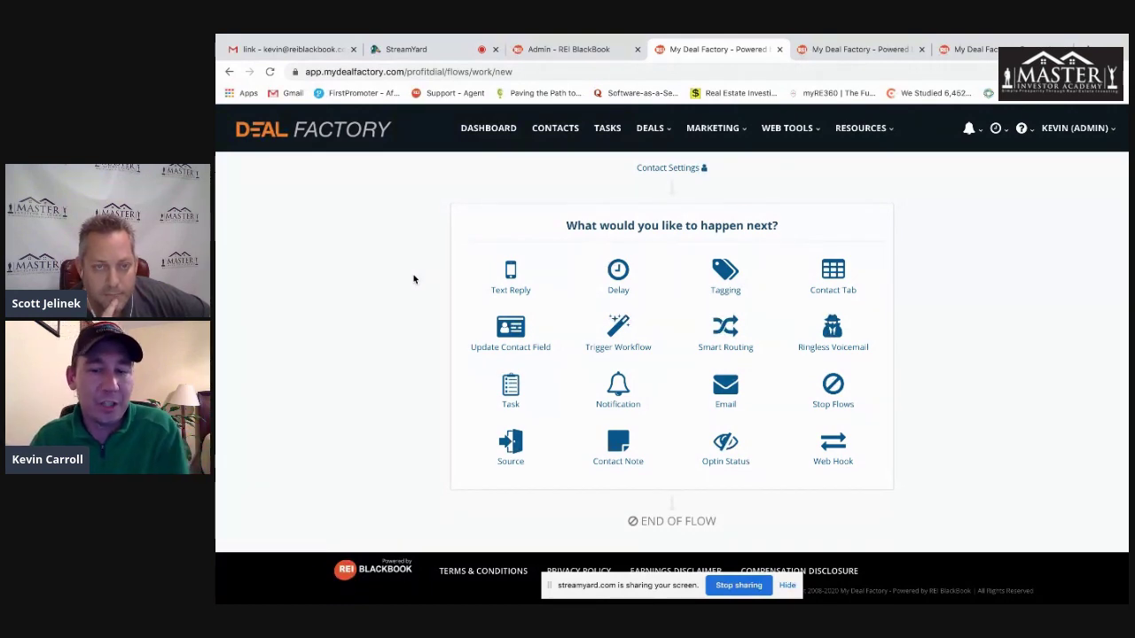
- Open the Import Contact page via Contacts > Add Contact
click(555, 129)
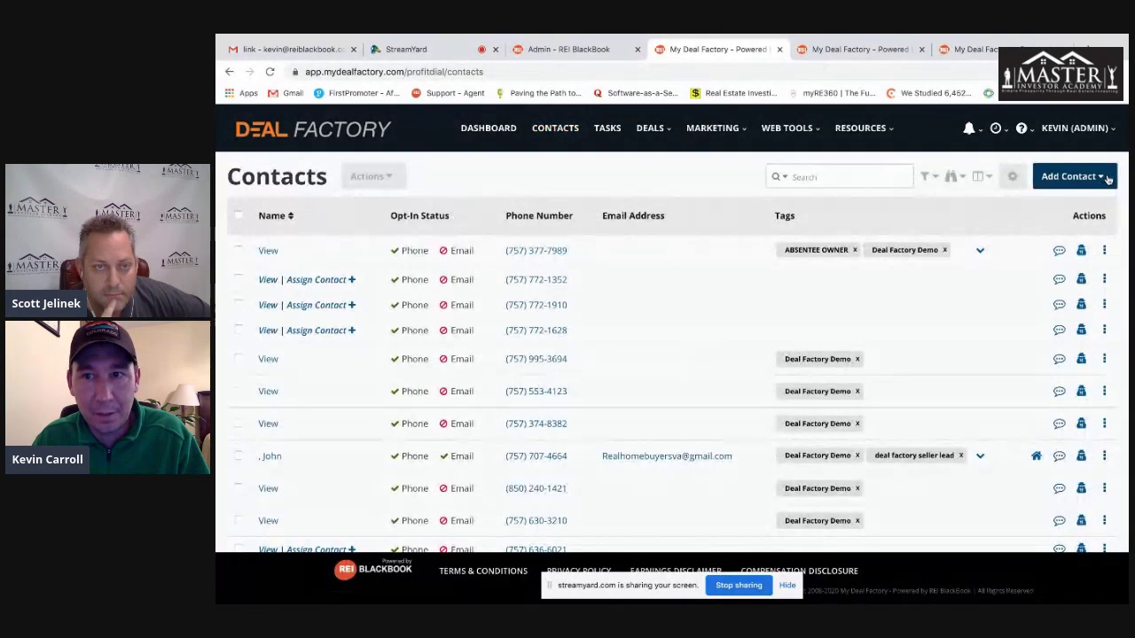
click(1071, 176)
click(1069, 220)
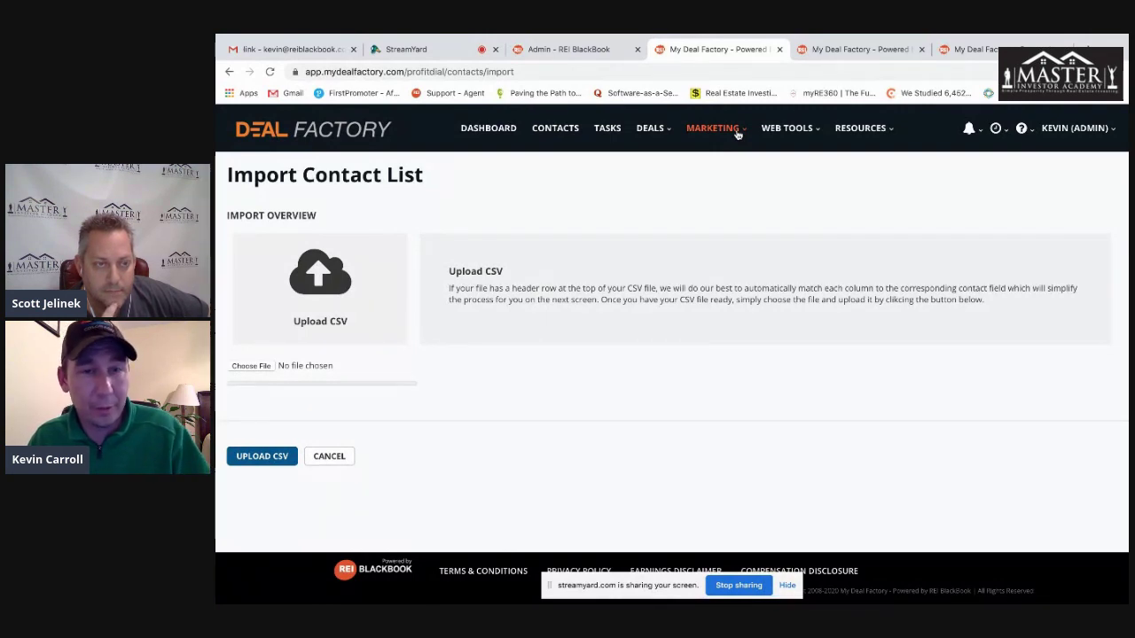
- Start a new workflow and add a Tagging step that applies Dead Lead
click(737, 134)
click(704, 163)
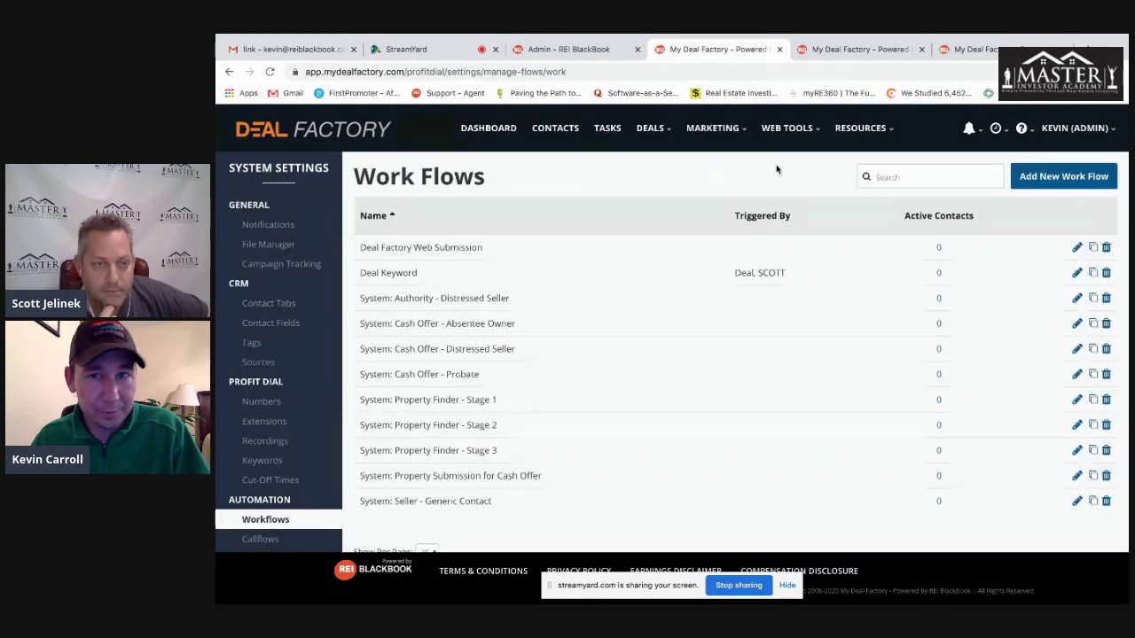
click(1027, 181)
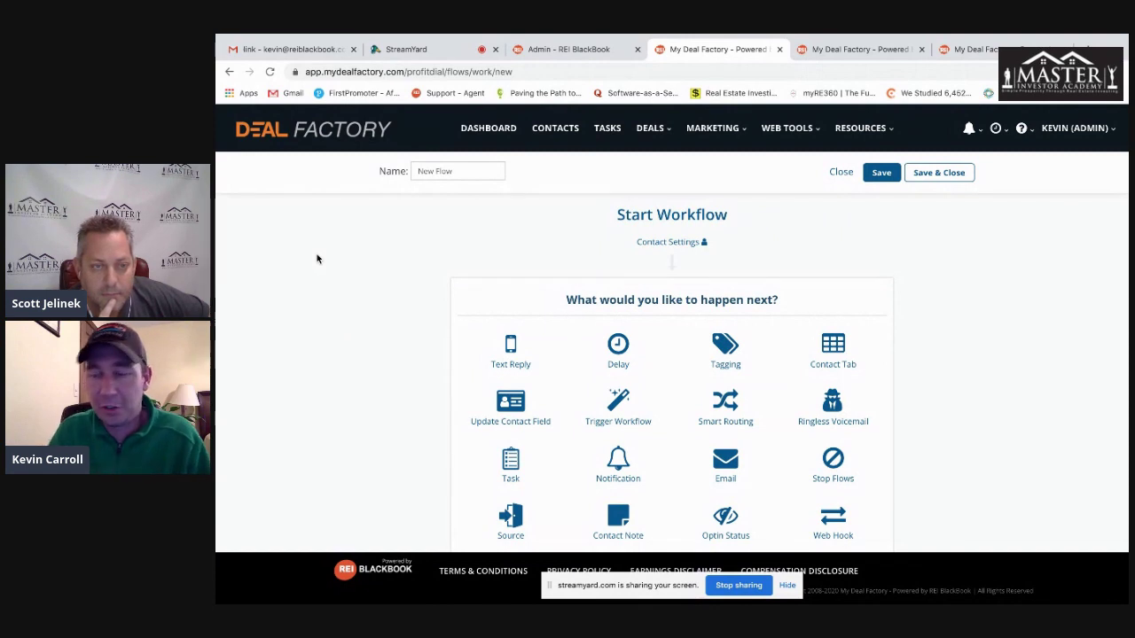
scroll(317, 260, down, 1)
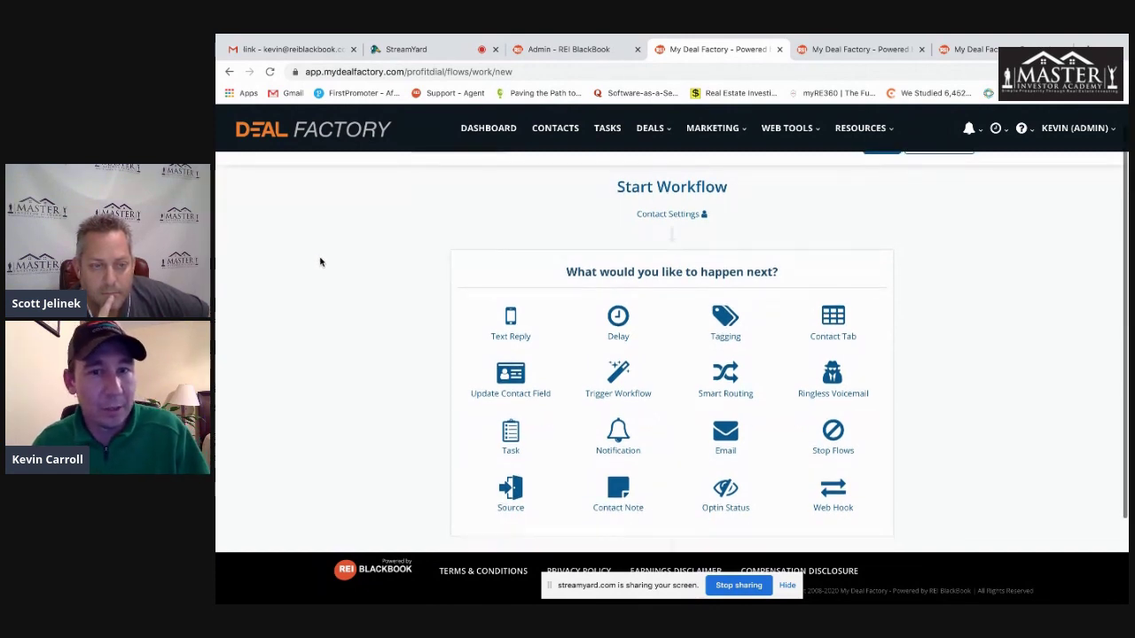
scroll(322, 262, up, 1)
click(725, 348)
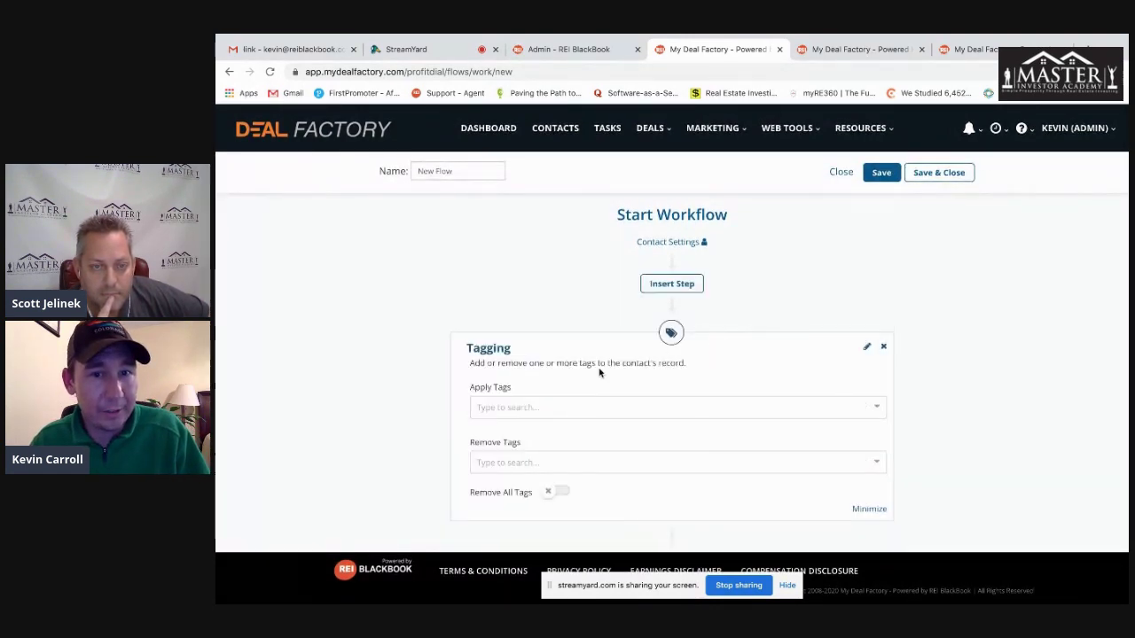
click(526, 408)
text(dead)
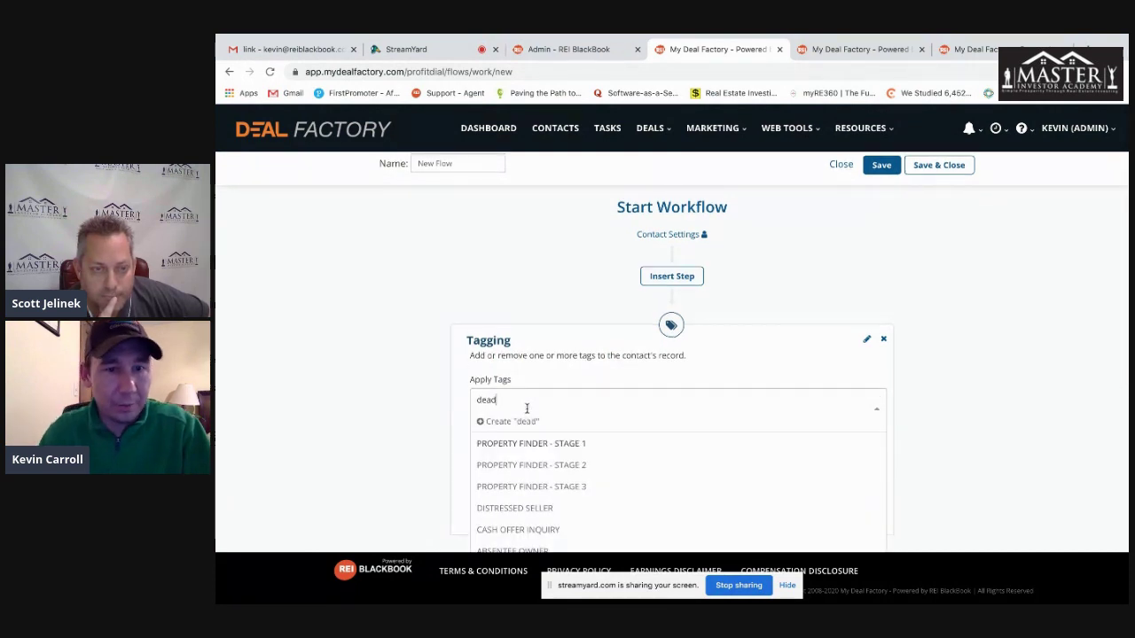
click(511, 446)
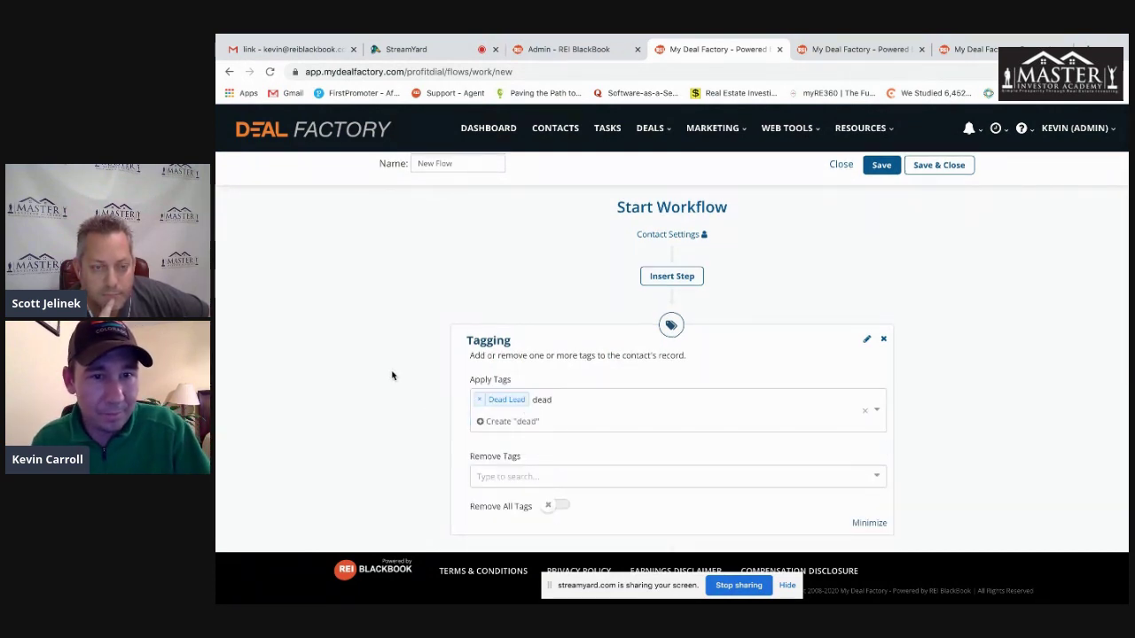
- Remove Dead Lead from the step's applied tags and clear the 'dead' search text
scroll(393, 379, down, 1)
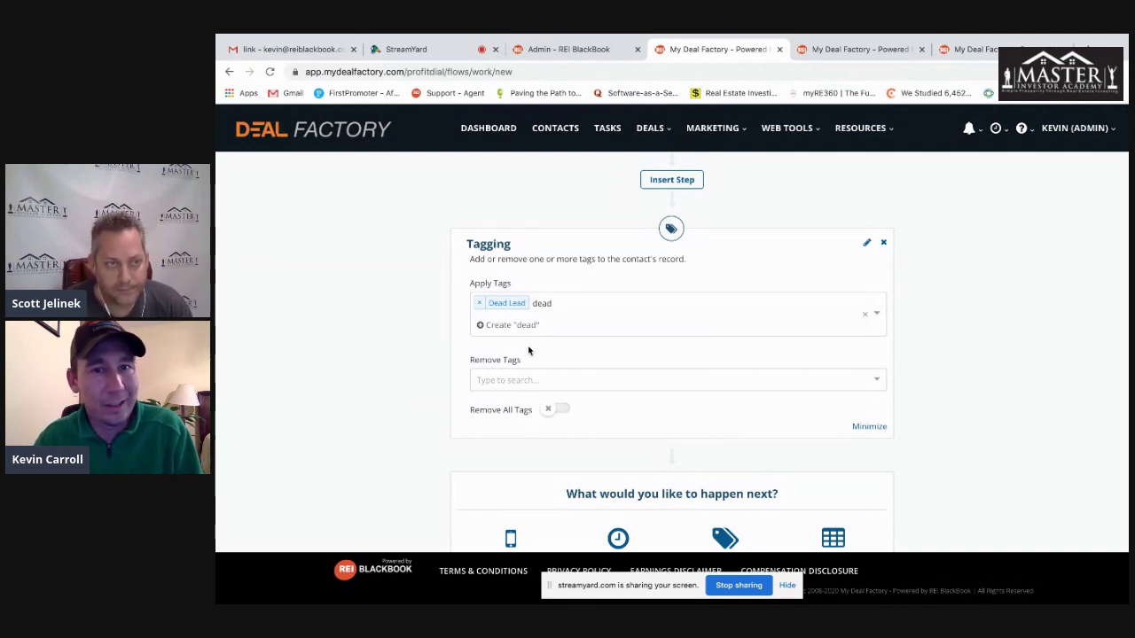
click(479, 302)
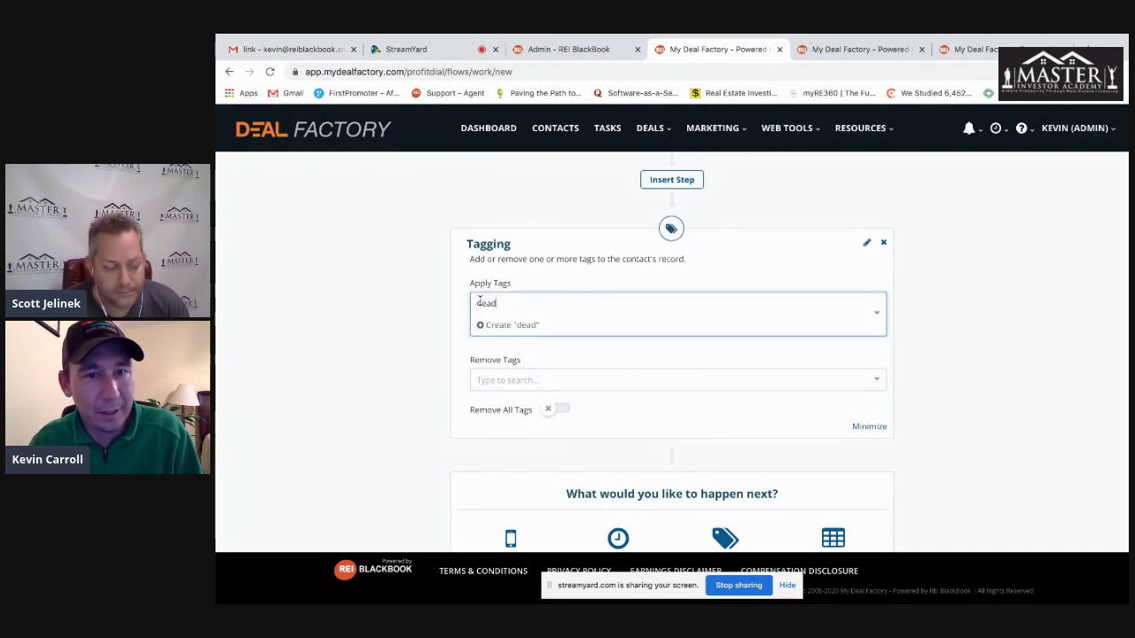
drag(497, 303, 438, 304)
key(BackSpace)
click(385, 292)
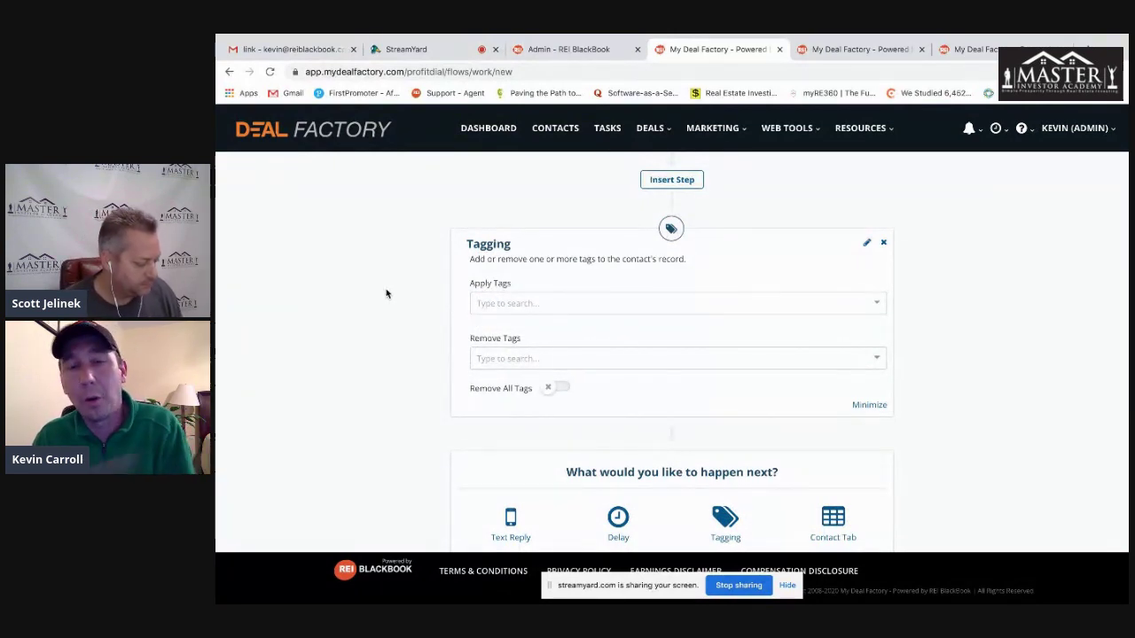
- Create a new 'warm lead' tag and apply it in the Tagging step
click(552, 302)
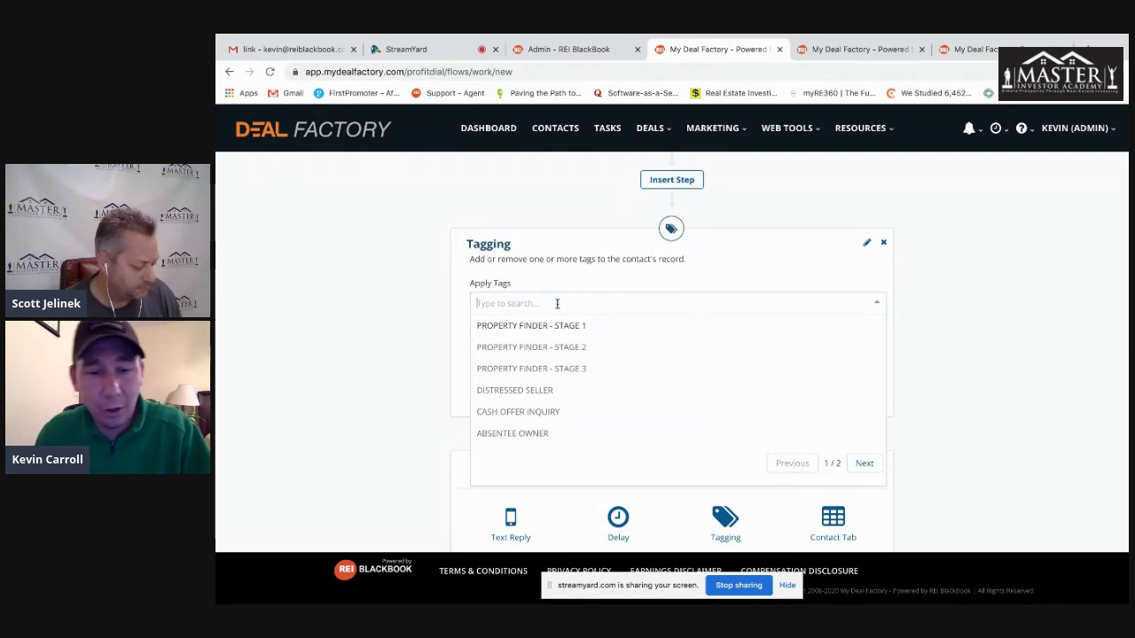
text(warm lead)
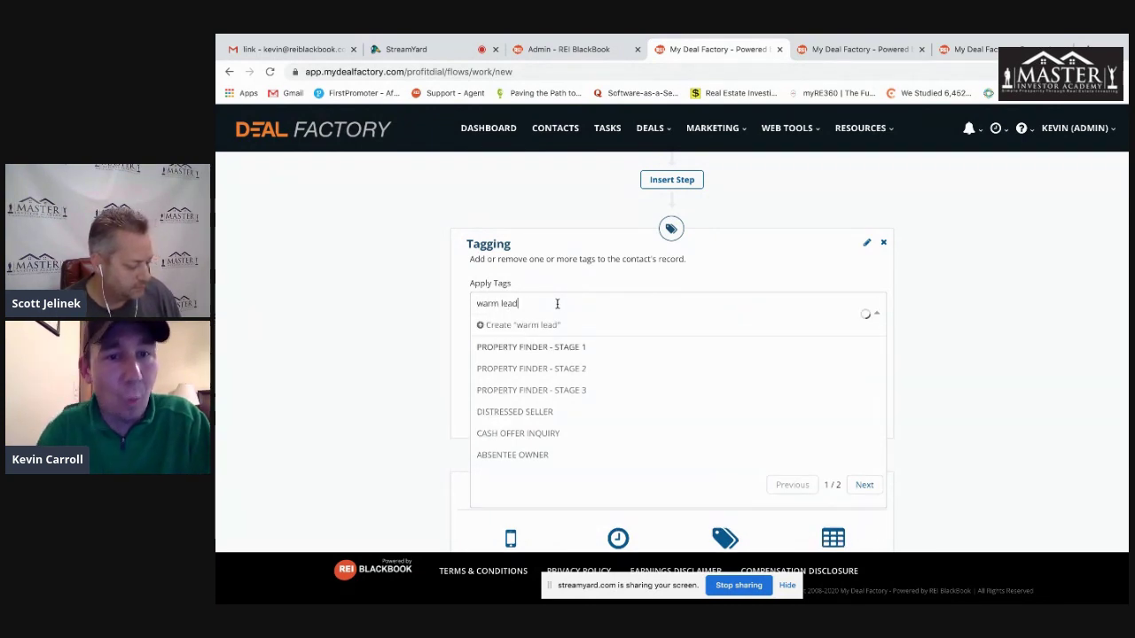
click(507, 325)
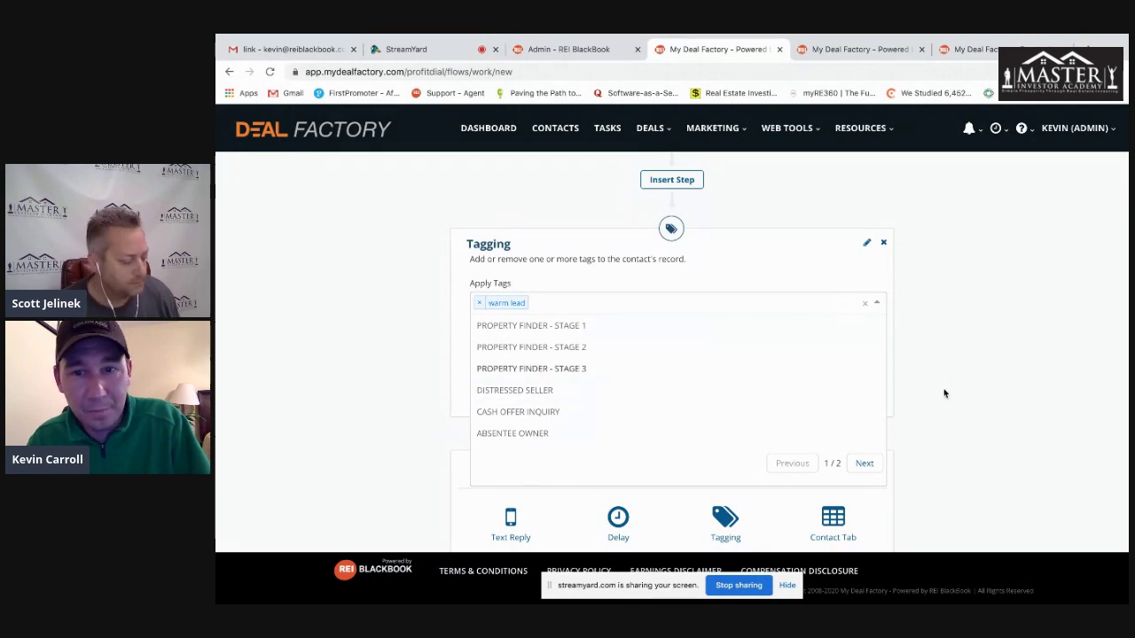
scroll(747, 388, down, 1)
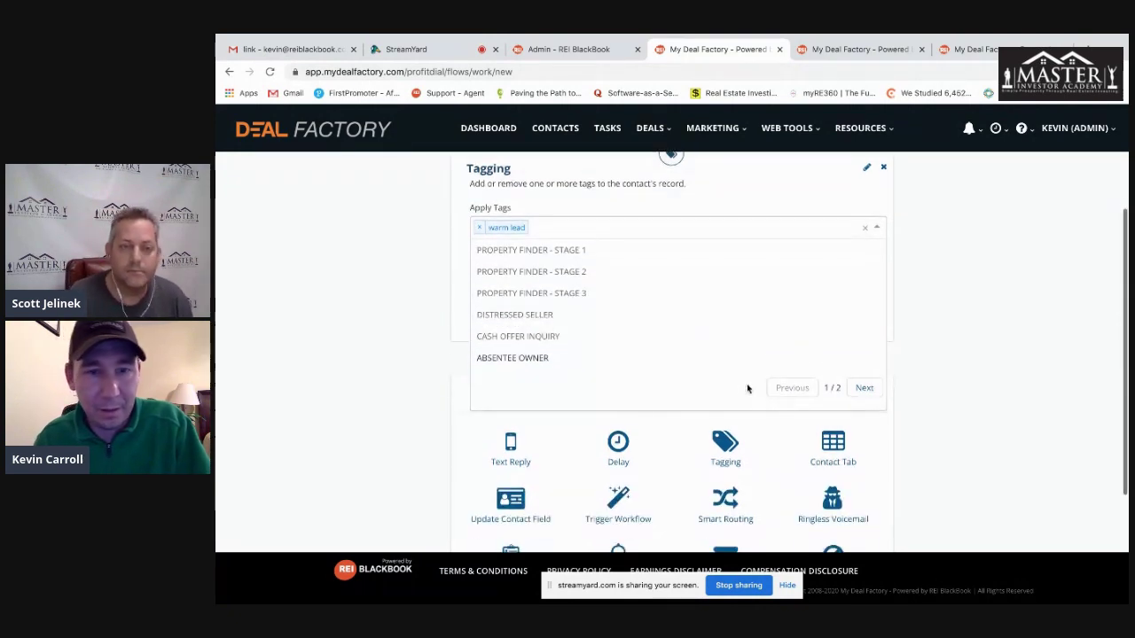
scroll(456, 304, down, 1)
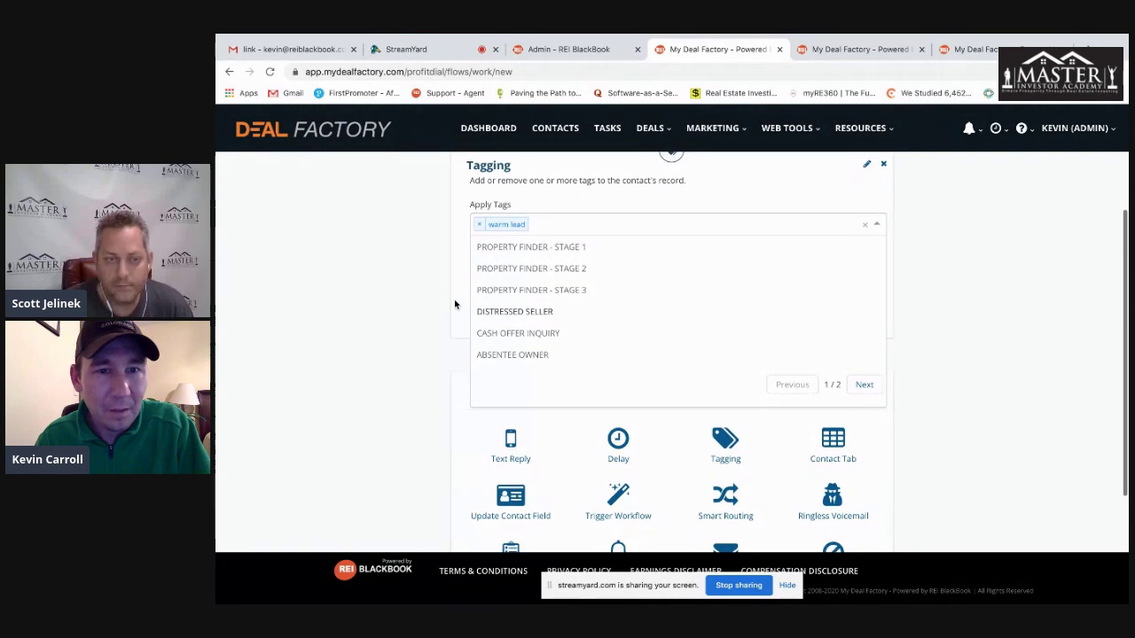
scroll(456, 306, down, 1)
scroll(737, 436, down, 1)
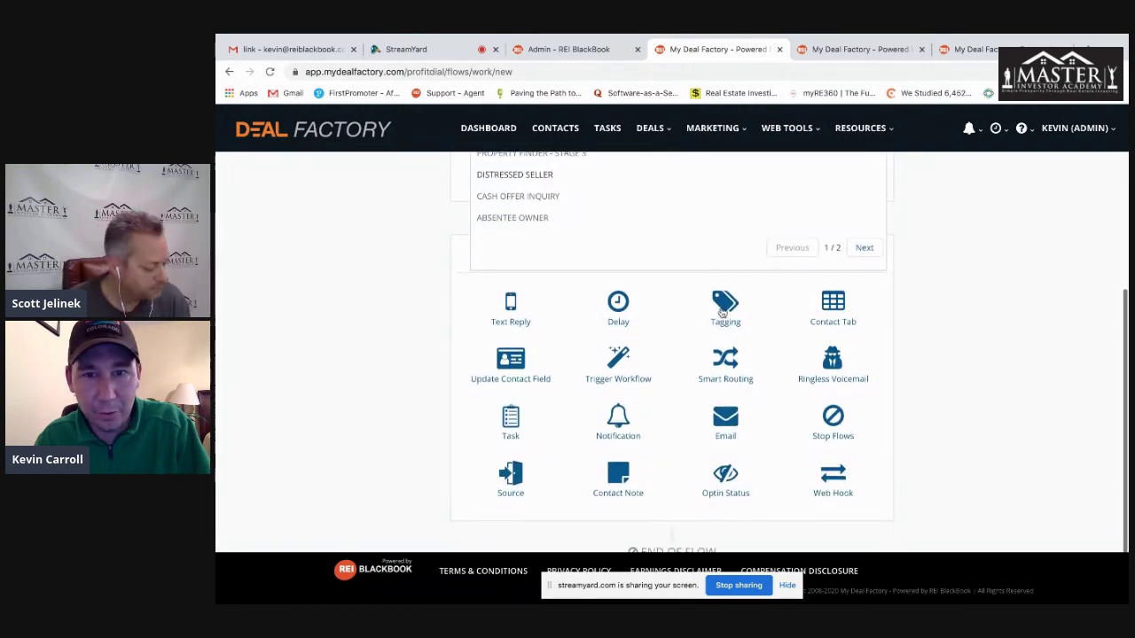
click(723, 312)
- Set the second Tagging step's Remove Tags to cold Leads
click(535, 415)
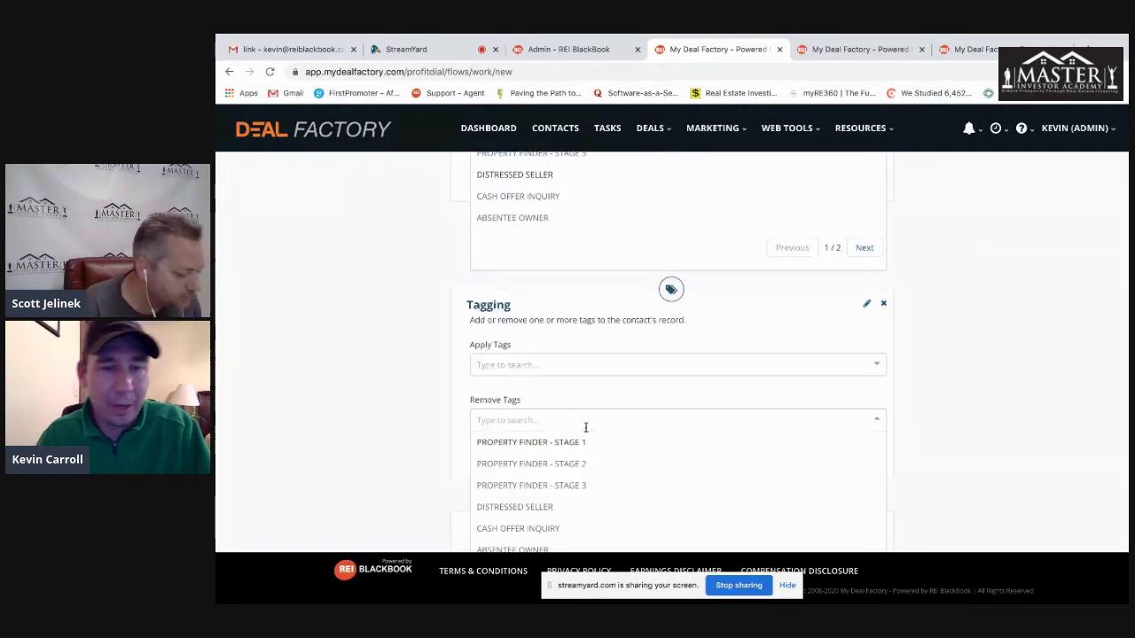
text(cold)
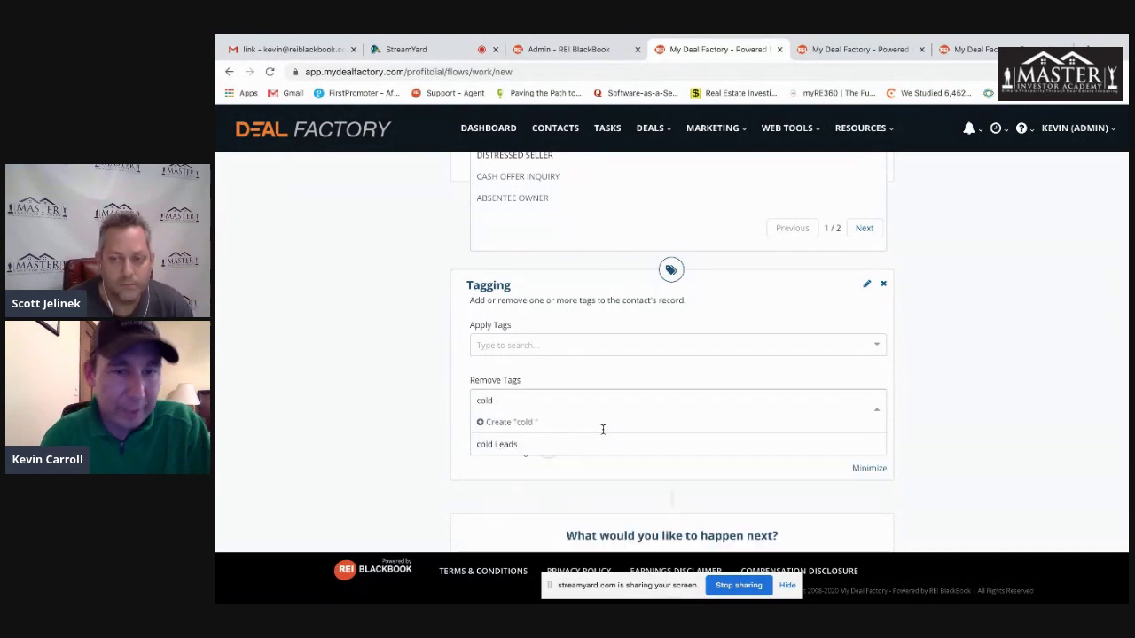
click(504, 443)
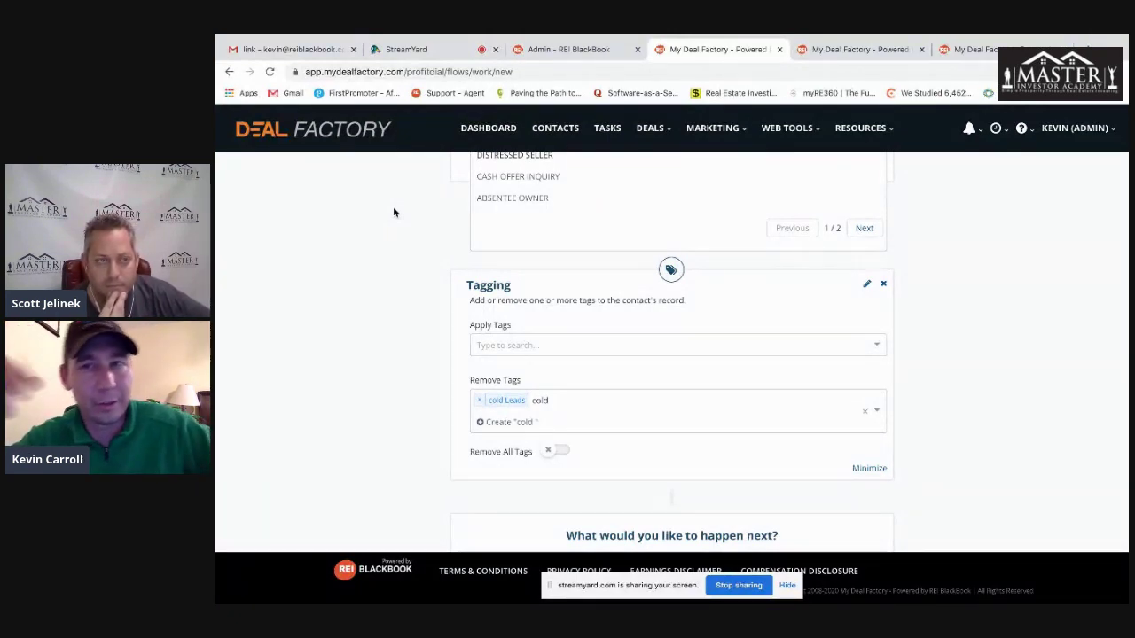
scroll(387, 221, up, 4)
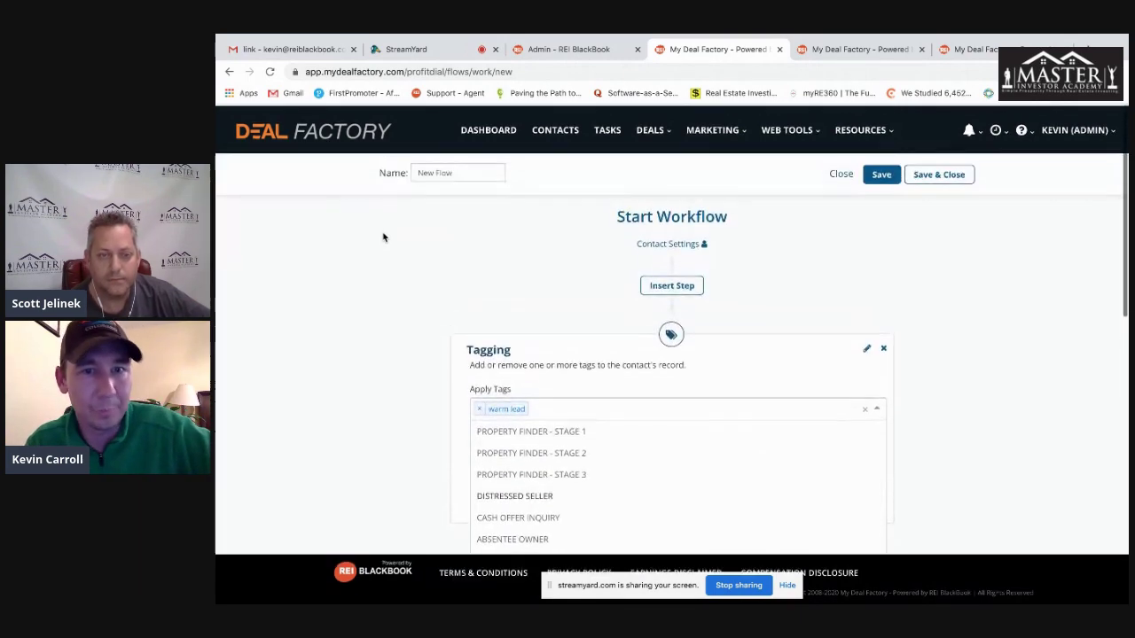
click(555, 130)
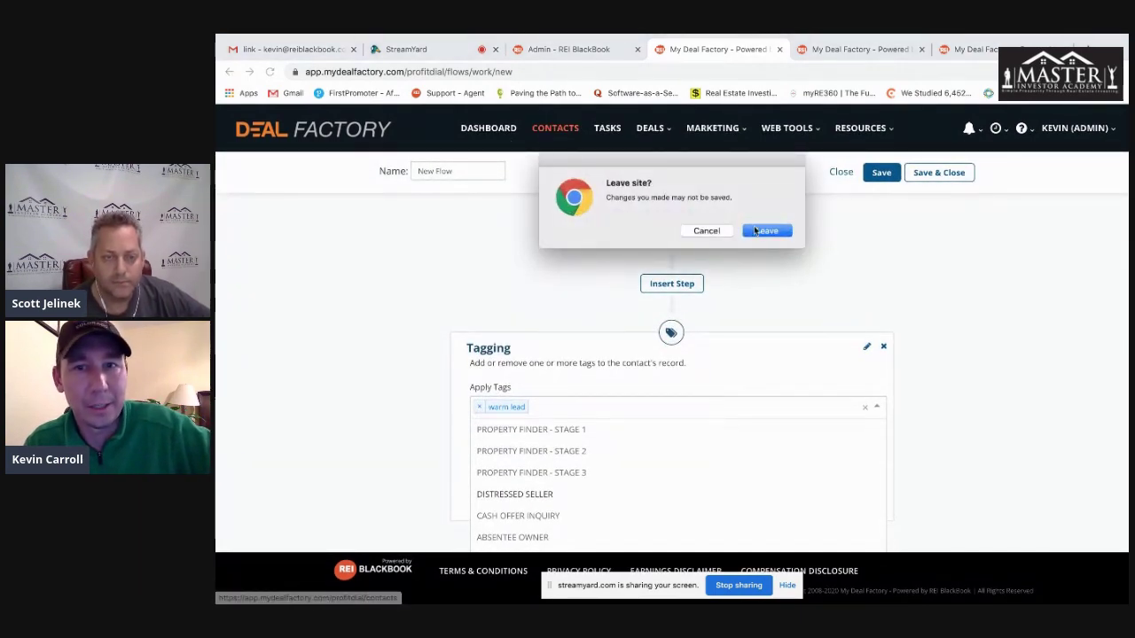
- Leave the unsaved workflow and remove the ABSENTEE OWNER tag from the first contact
click(751, 230)
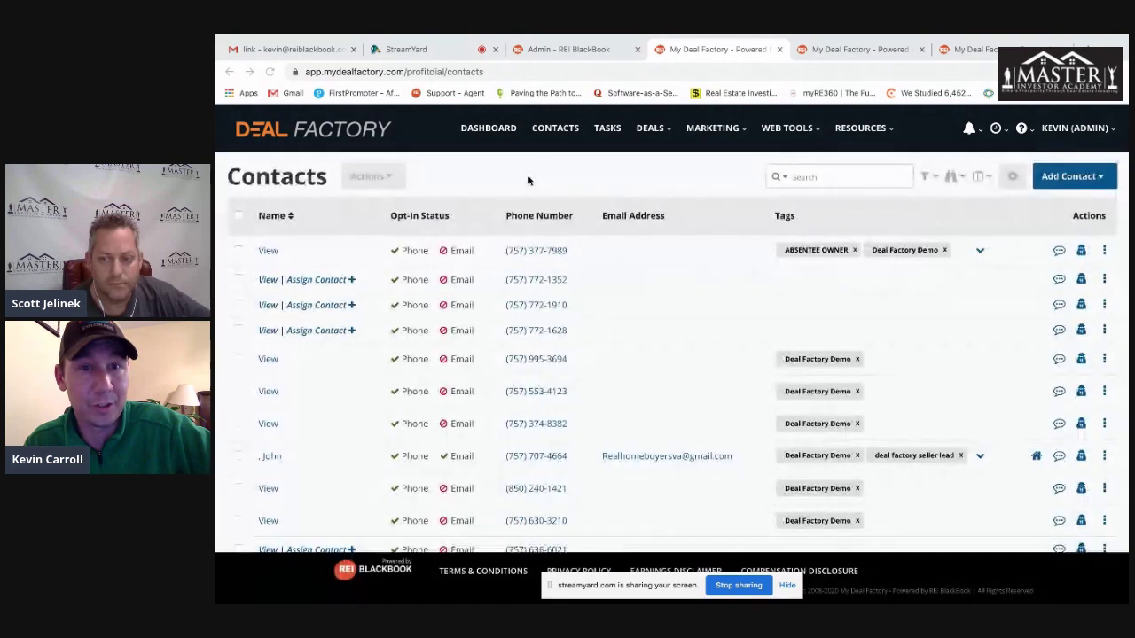
click(857, 251)
click(869, 309)
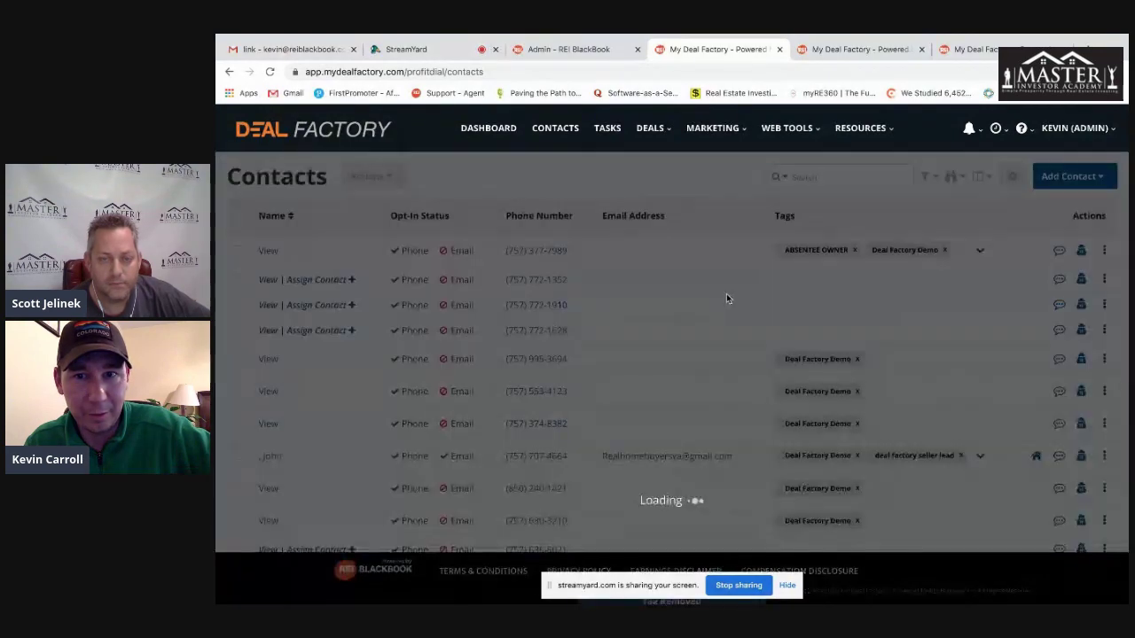
- Check the first contact's full tag list and actions, then open its record
click(960, 252)
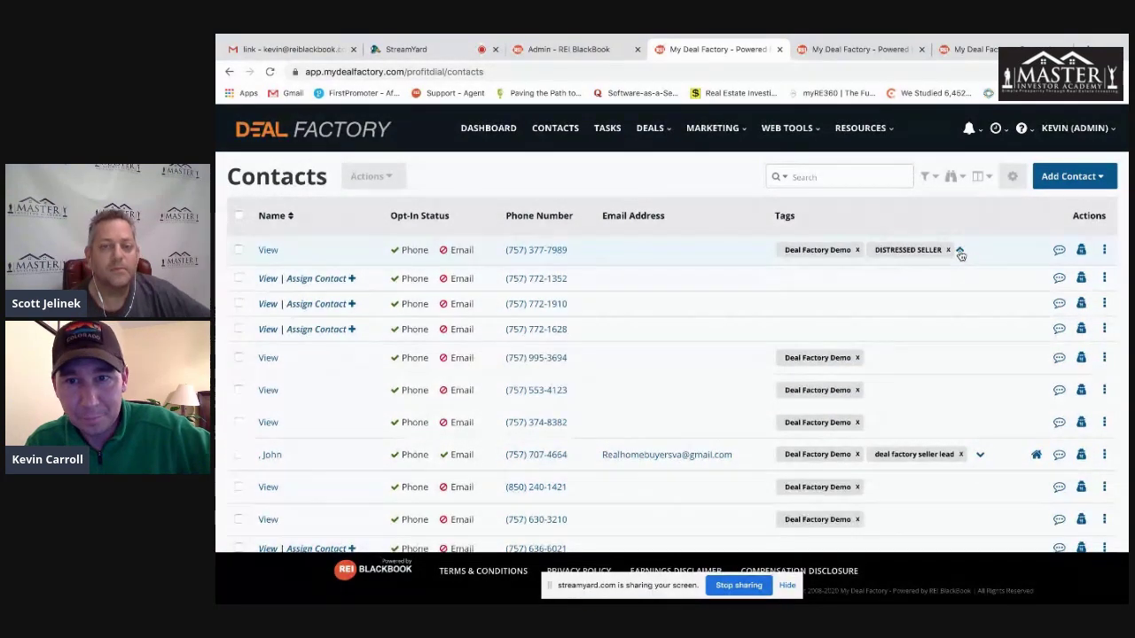
click(1104, 253)
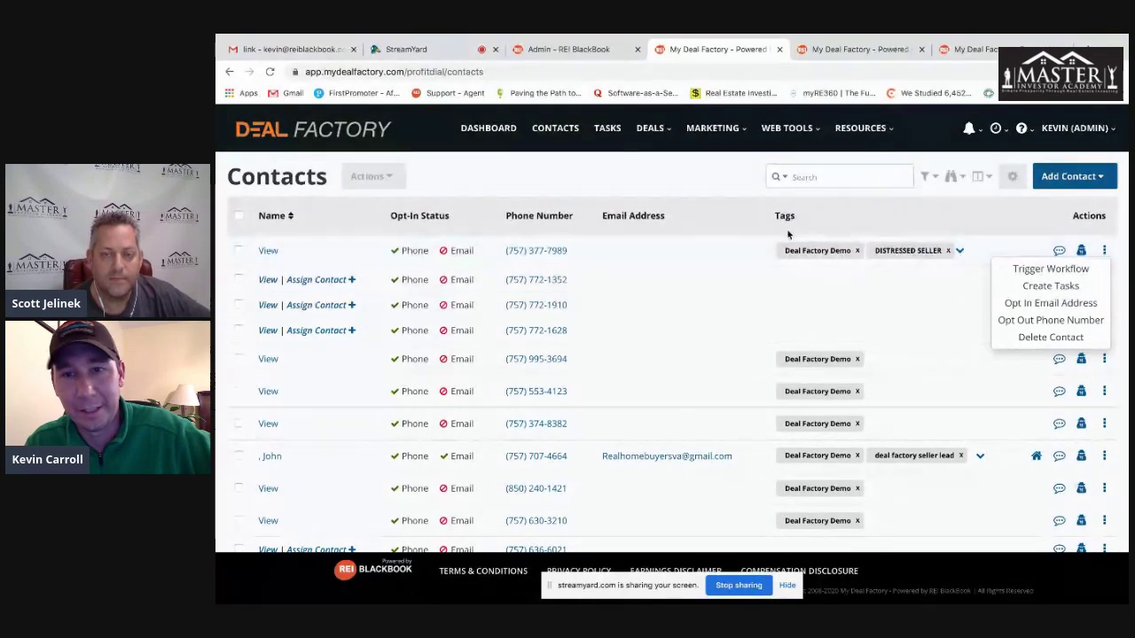
click(632, 195)
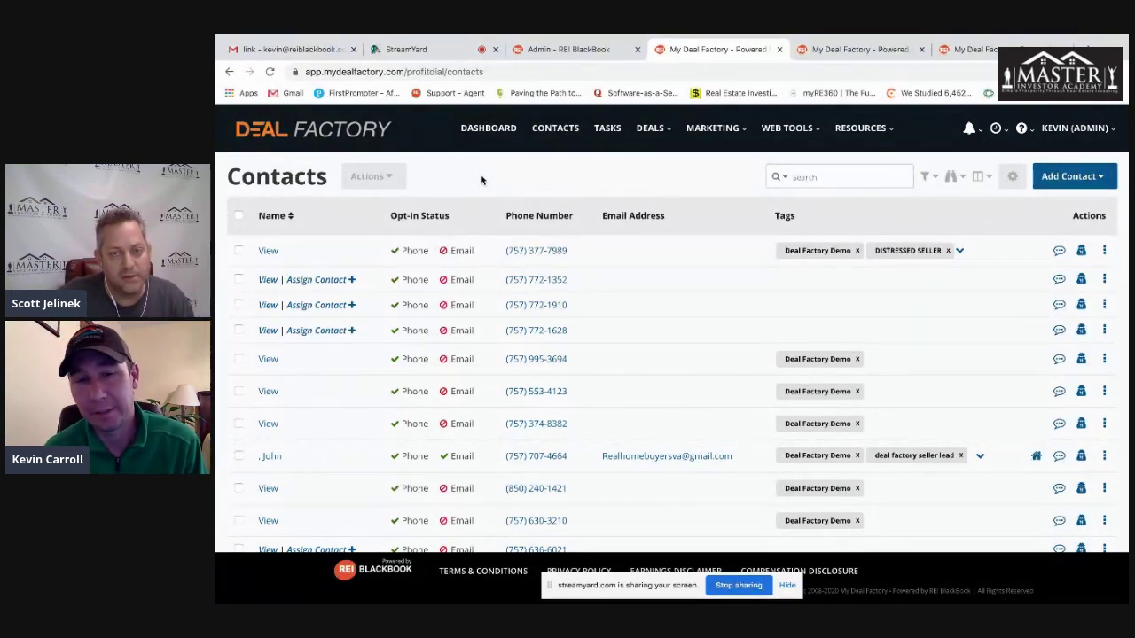
click(267, 249)
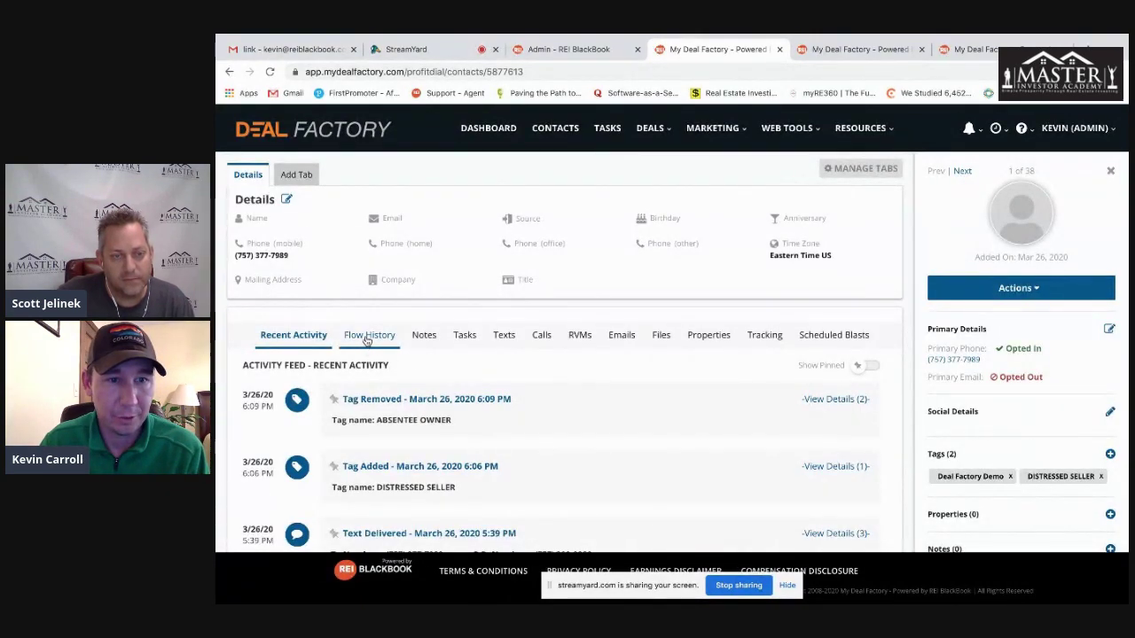
- Check the contact's Flow History and Scheduled Blasts tabs, then go to Marketing > Workflows
click(365, 338)
scroll(319, 368, down, 1)
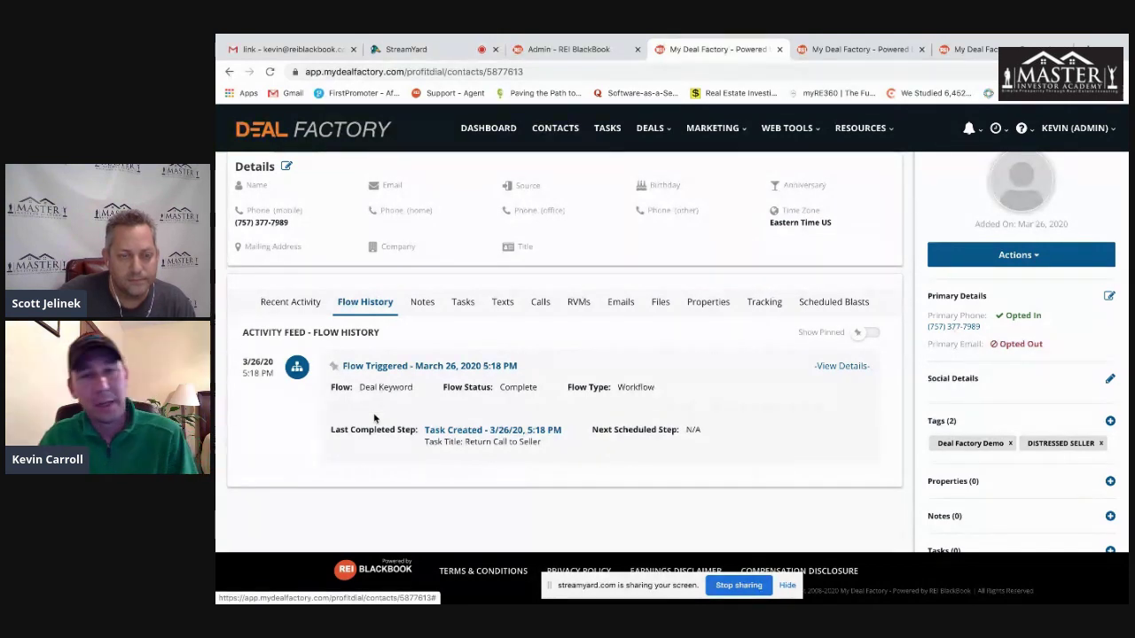
click(832, 305)
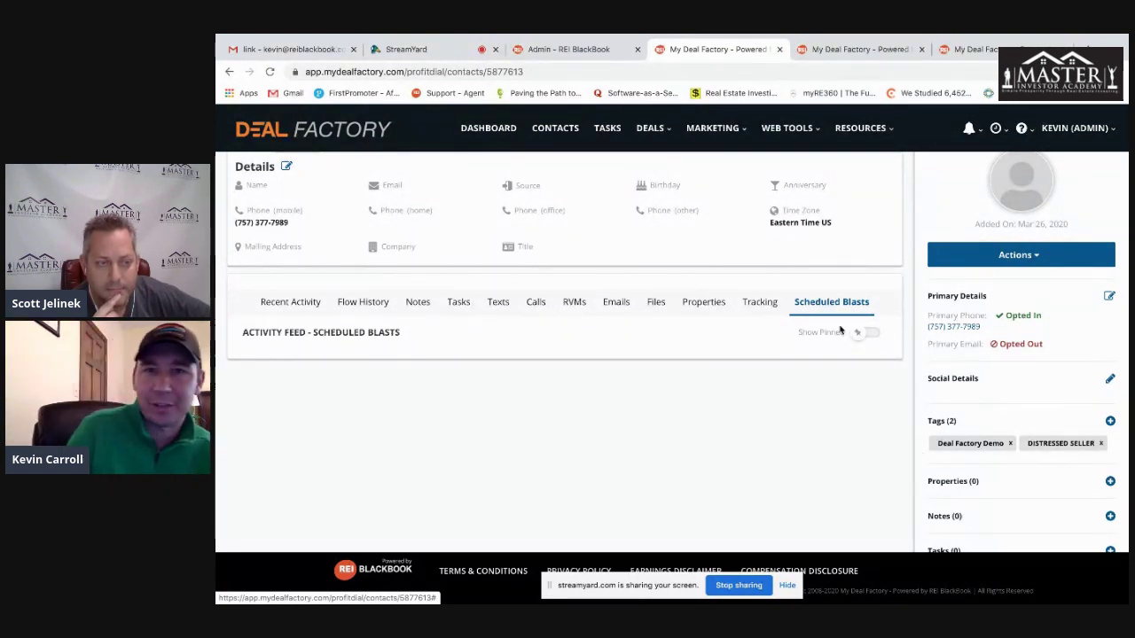
click(712, 128)
click(710, 164)
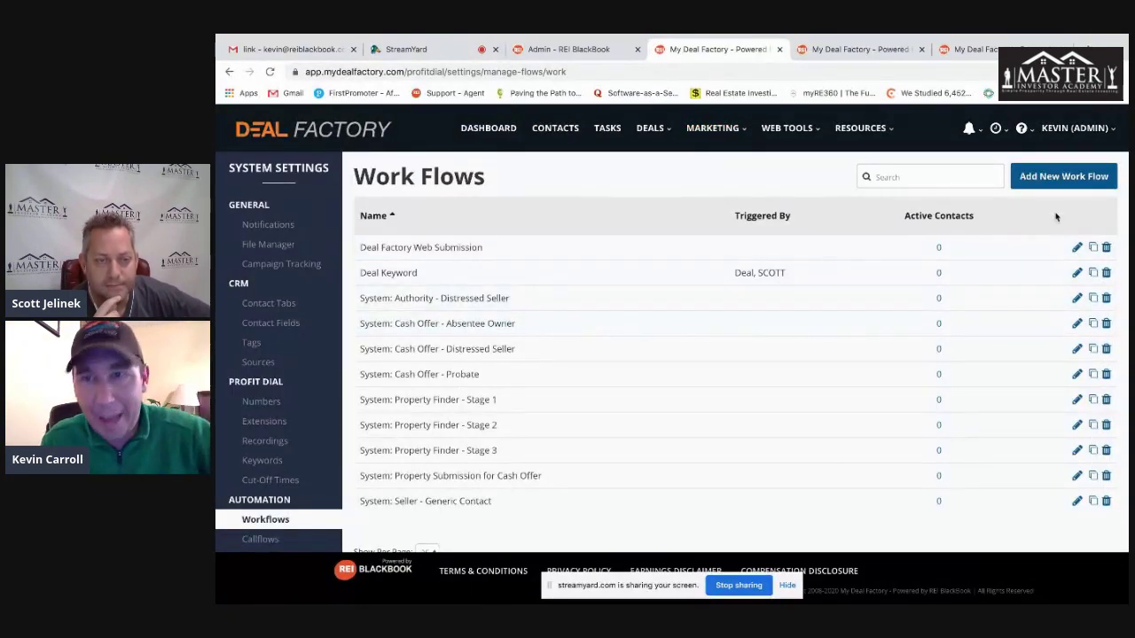
- Build a new workflow containing Trigger Workflow and Stop All Flows steps
click(1064, 177)
scroll(418, 336, down, 1)
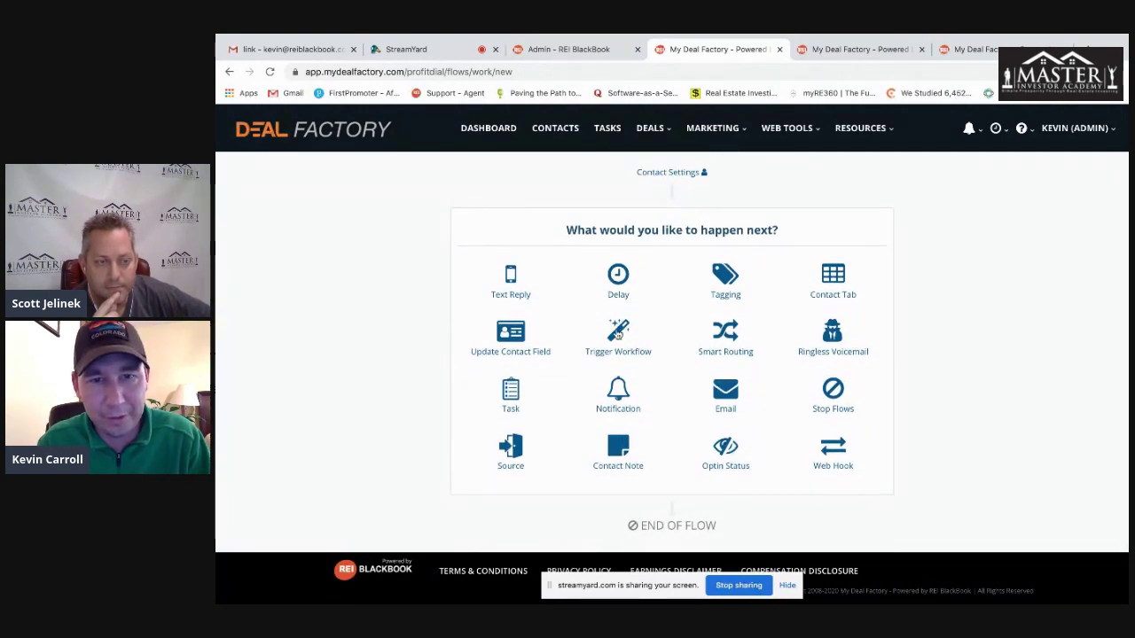
click(618, 332)
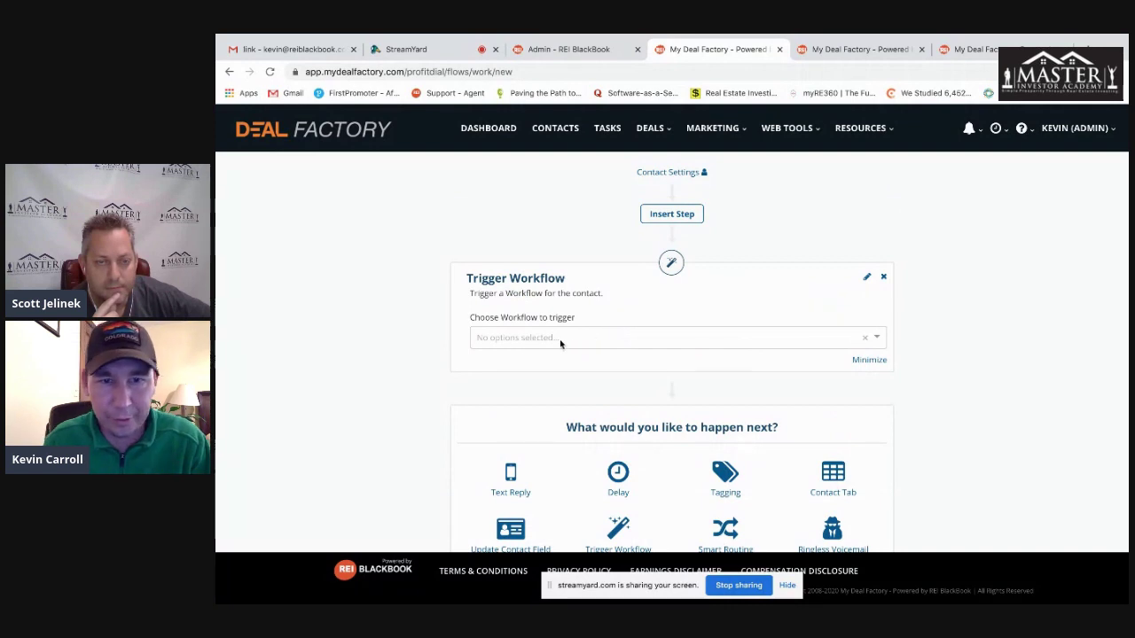
scroll(786, 367, down, 3)
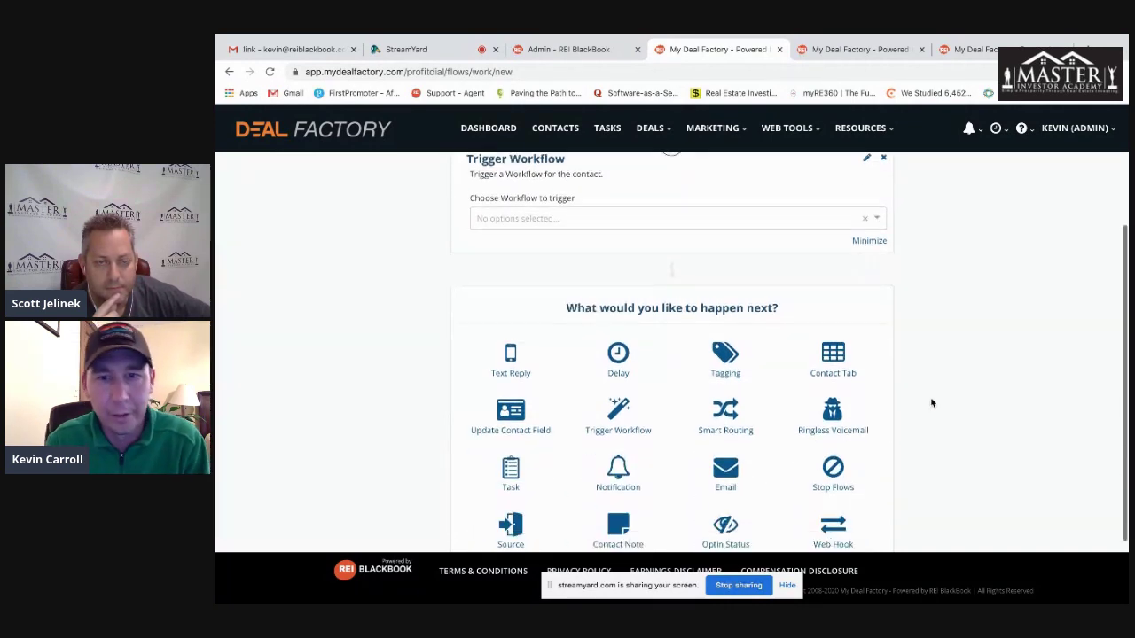
click(833, 446)
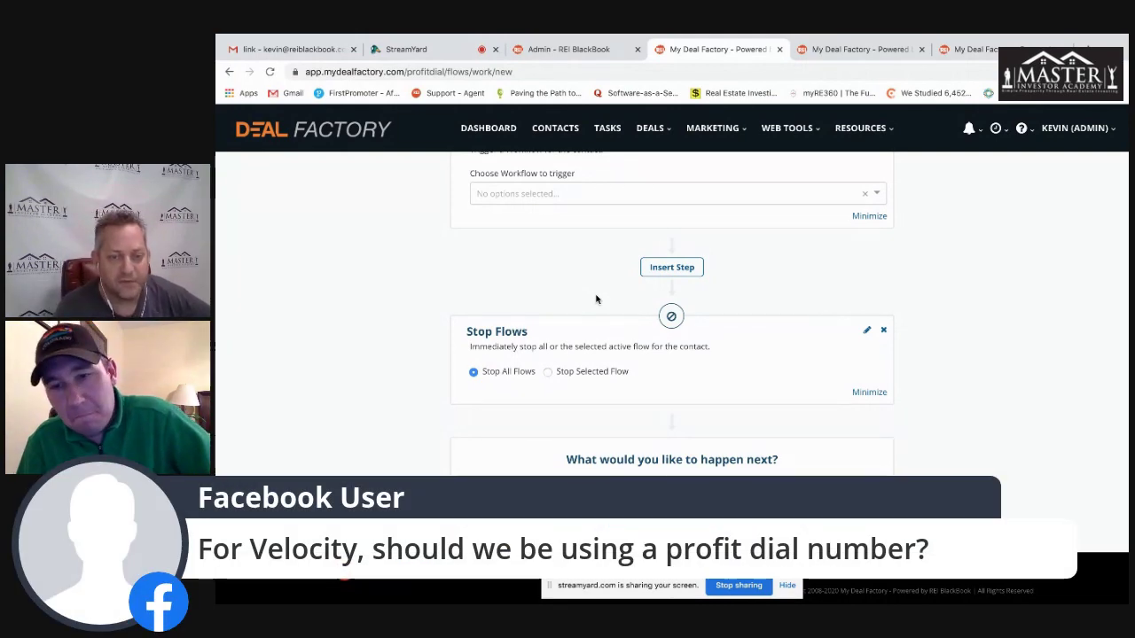
- Discard the unsaved workflow and return to the Dashboard
scroll(378, 285, up, 3)
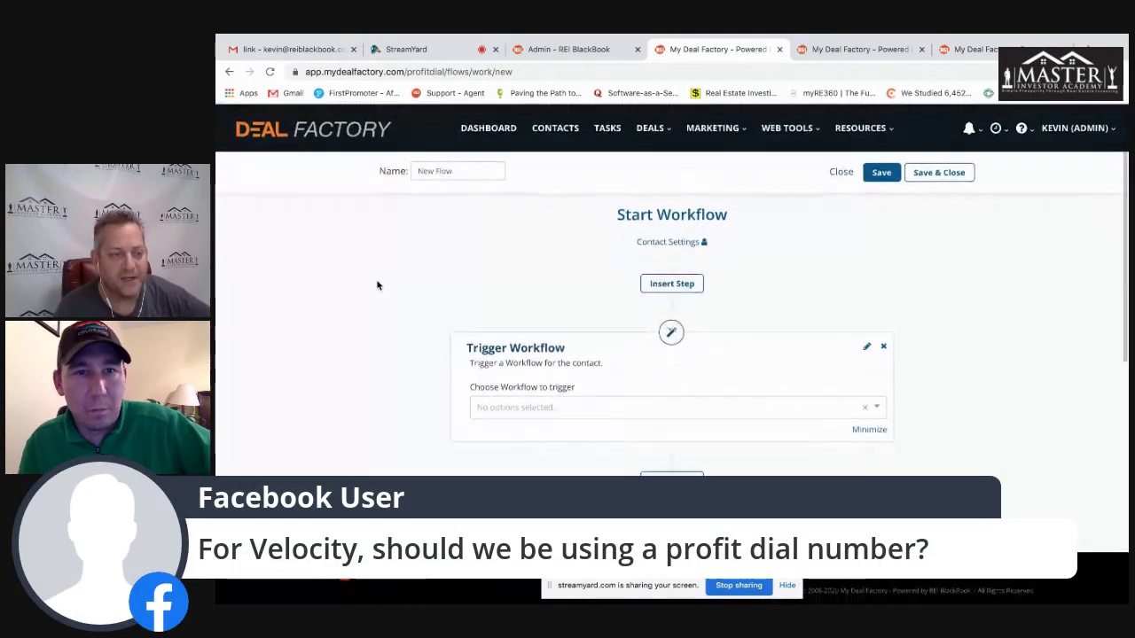
click(489, 128)
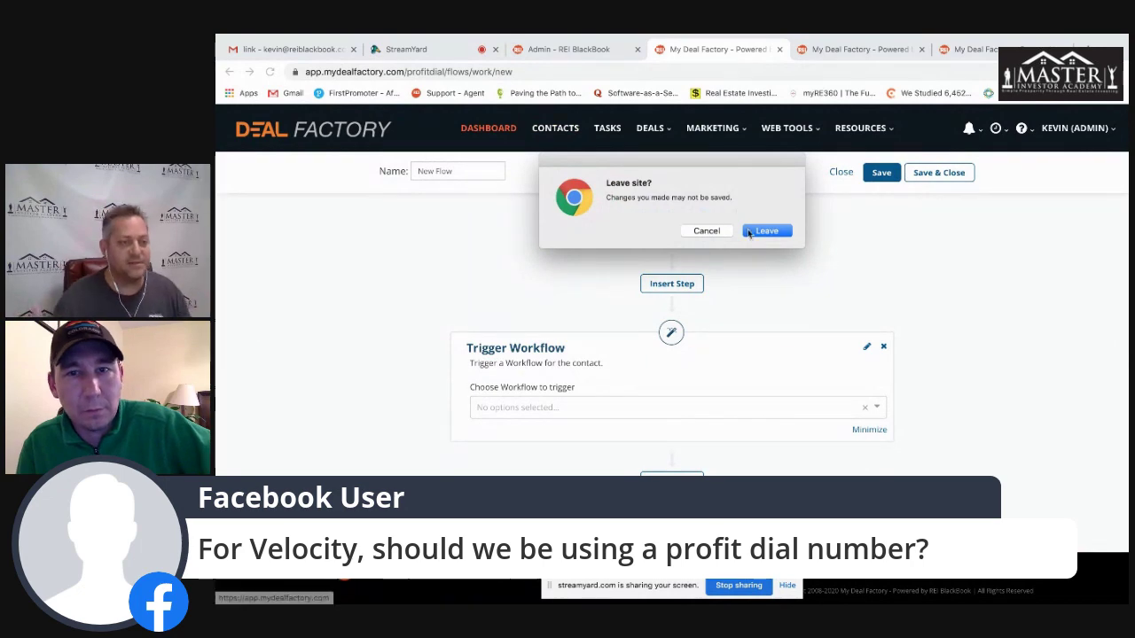
click(764, 231)
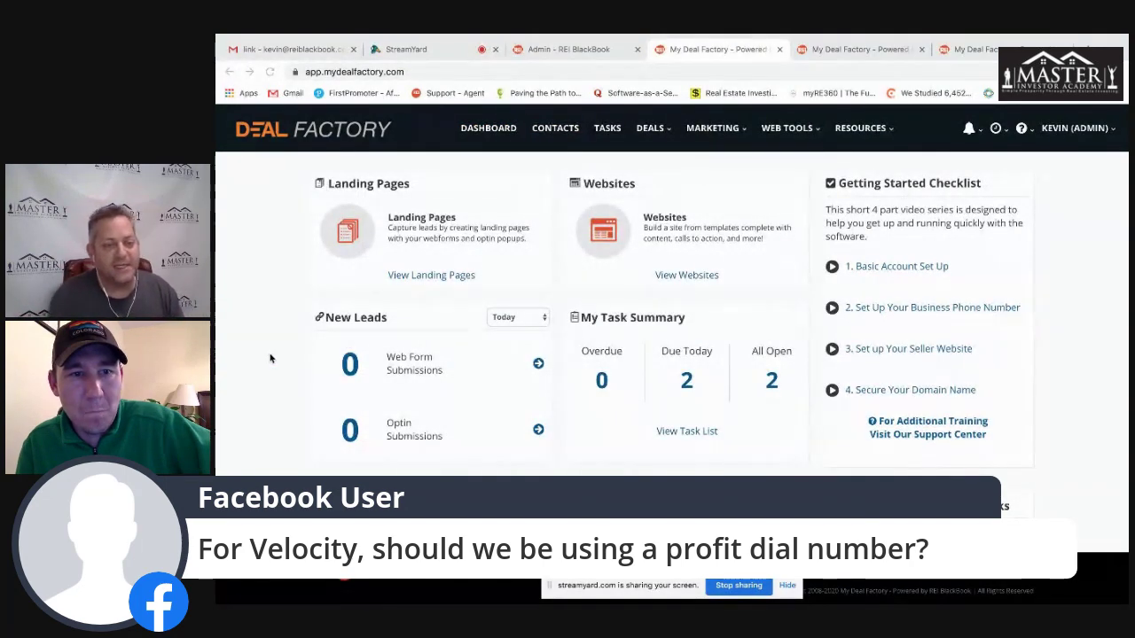